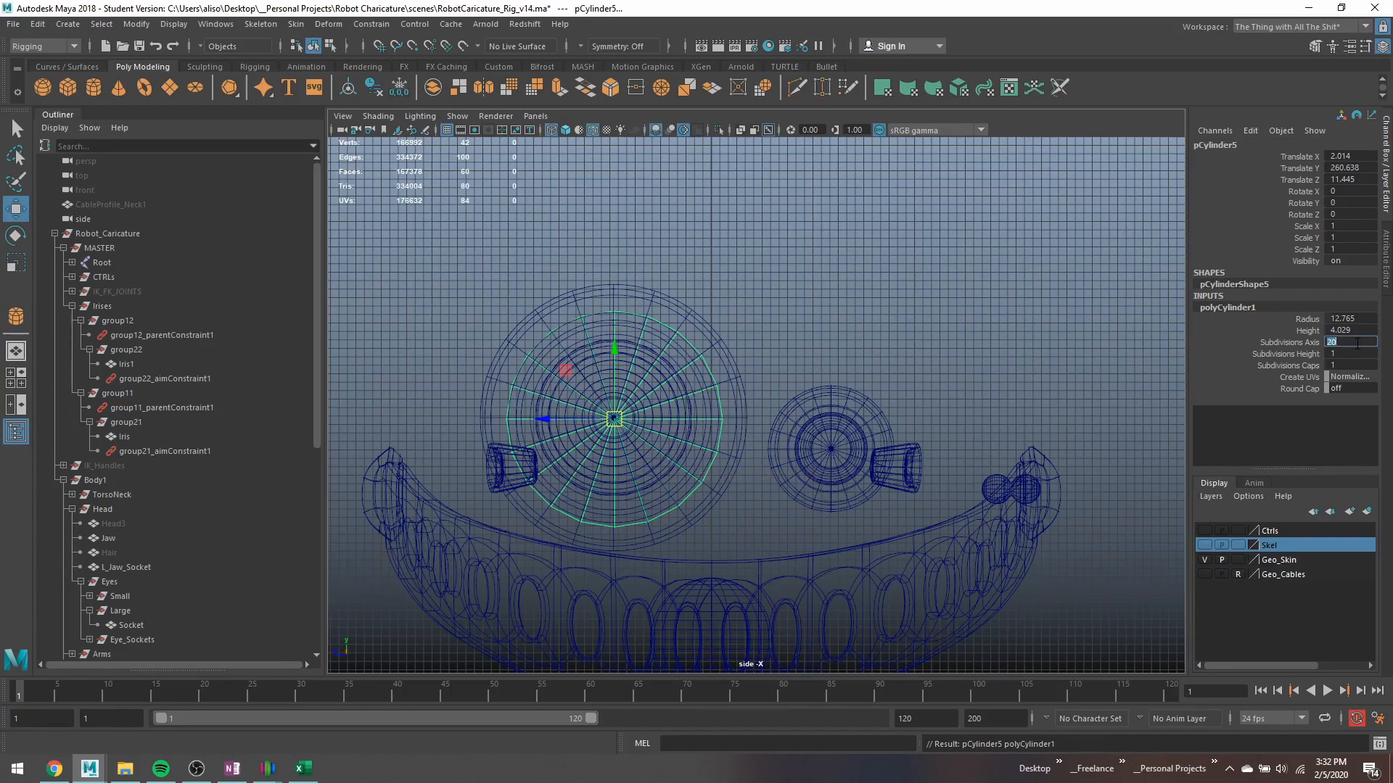
# Set the cylinder's axis subdivisions to 8.
pyautogui.moveTo(1346, 342); pyautogui.dragTo(1355, 343)
pyautogui.doubleClick(1351, 342)
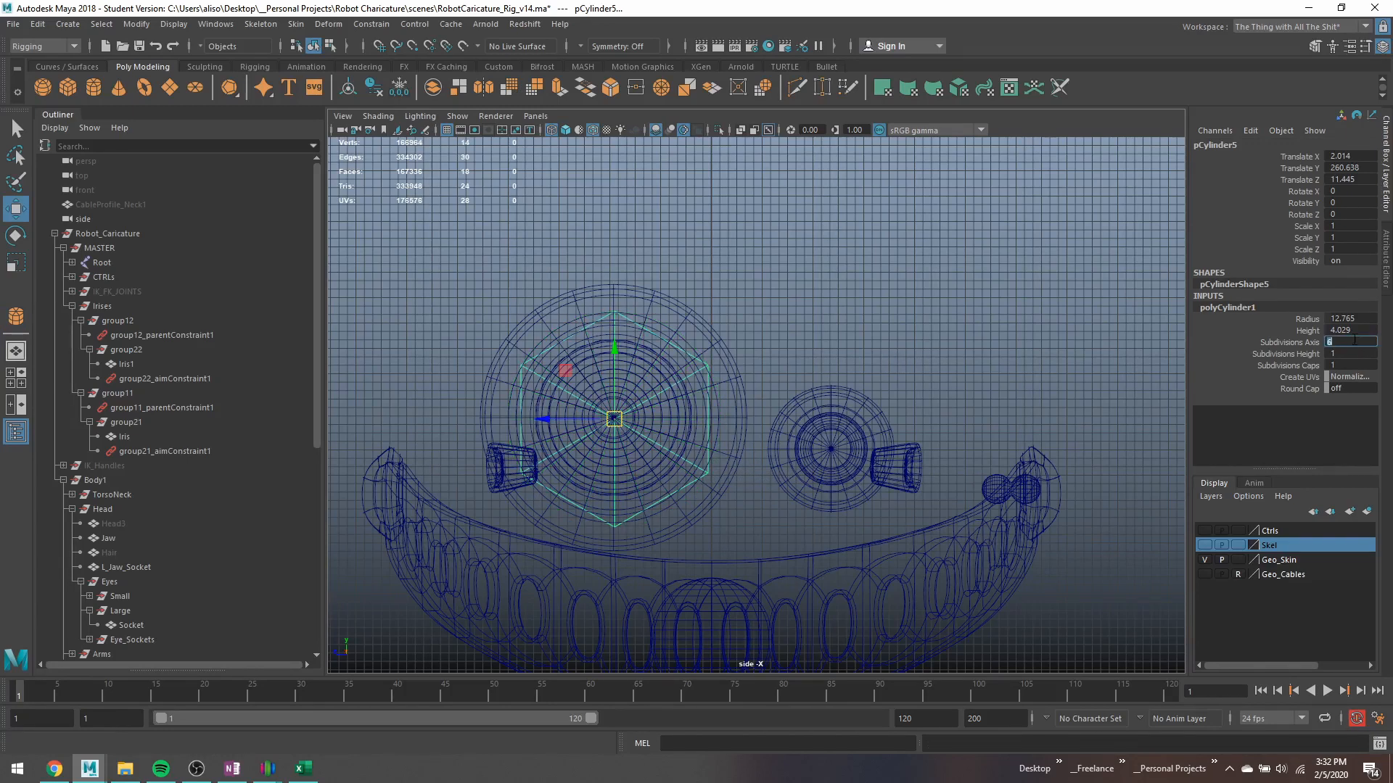
pyautogui.write('8')
pyautogui.press('Return')
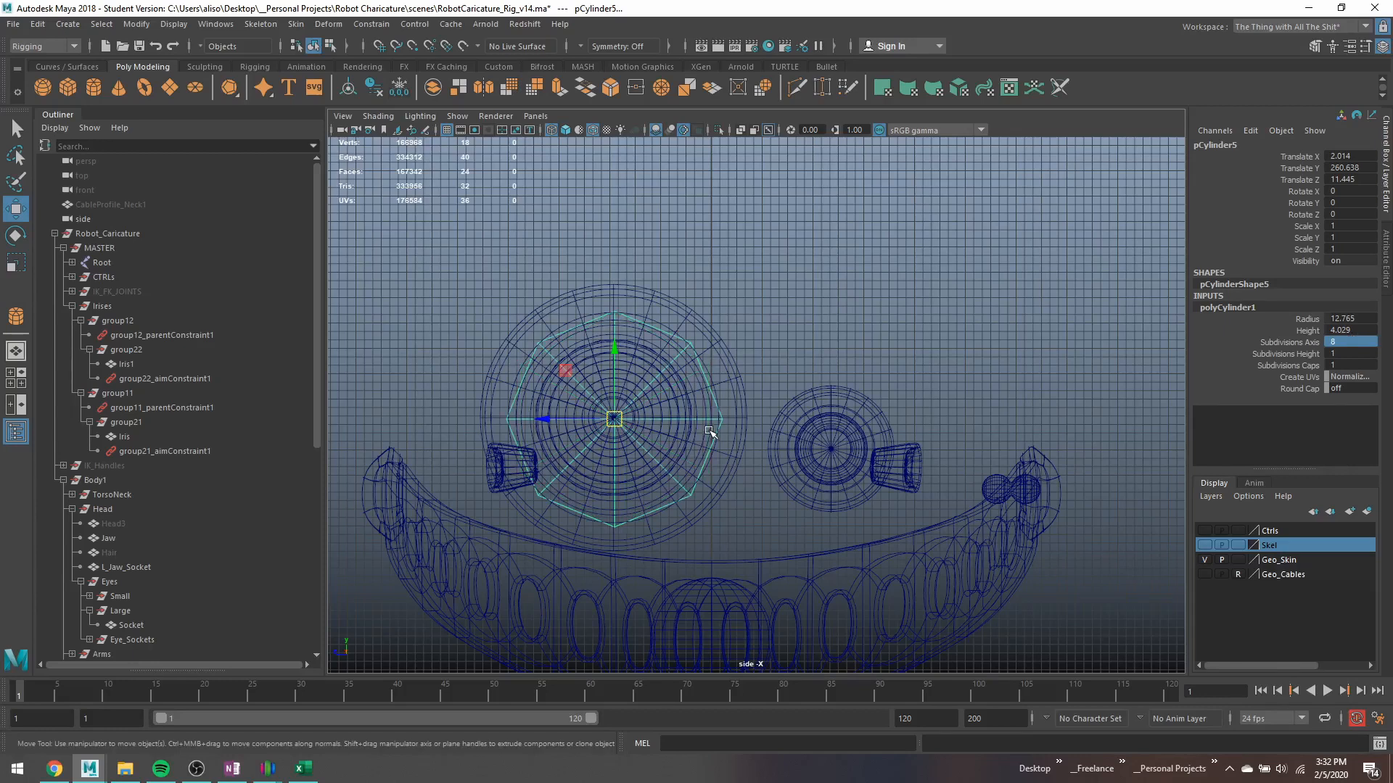
# Snap the cylinder onto the centre of the robot's large eye, at about X 38.7, Y 260.8, Z 11.6.
pyautogui.press('space')
pyautogui.press('space')
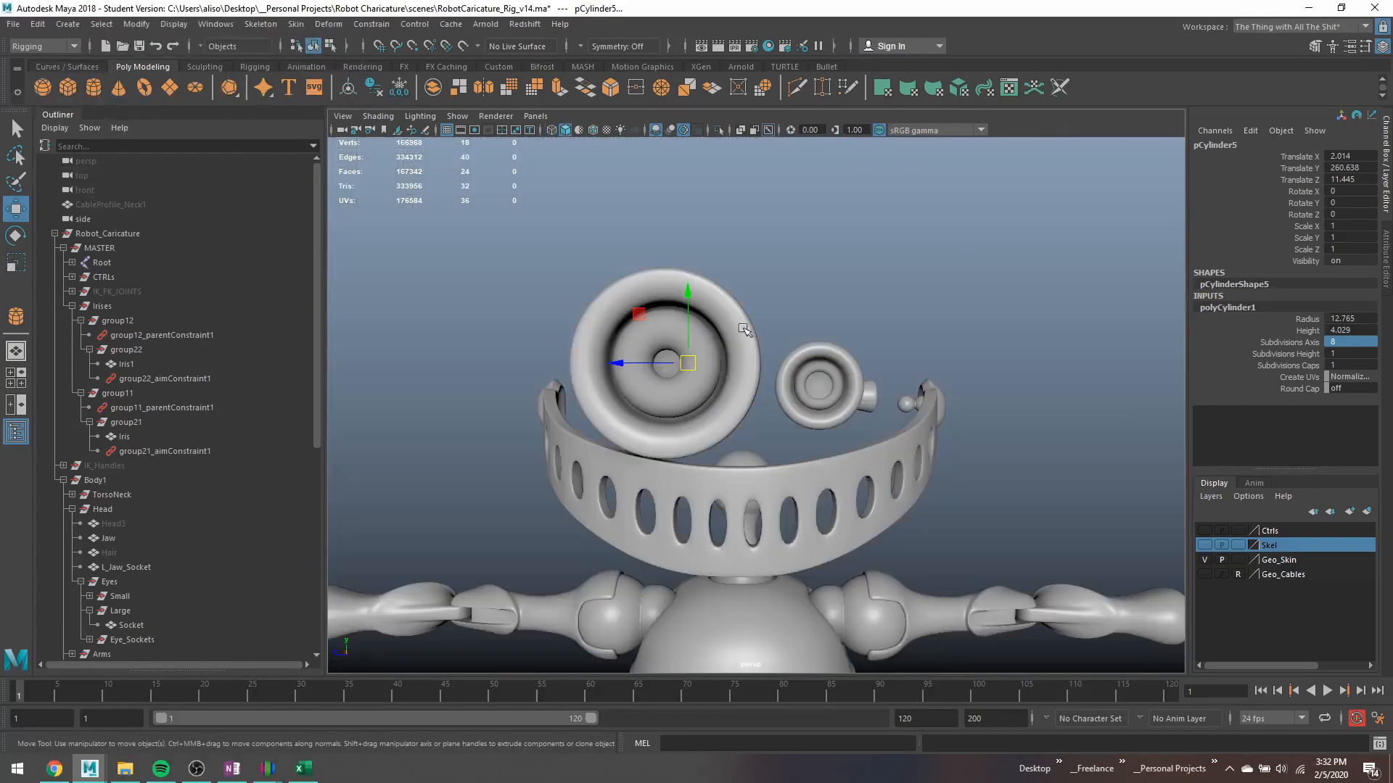
pyautogui.click(592, 129)
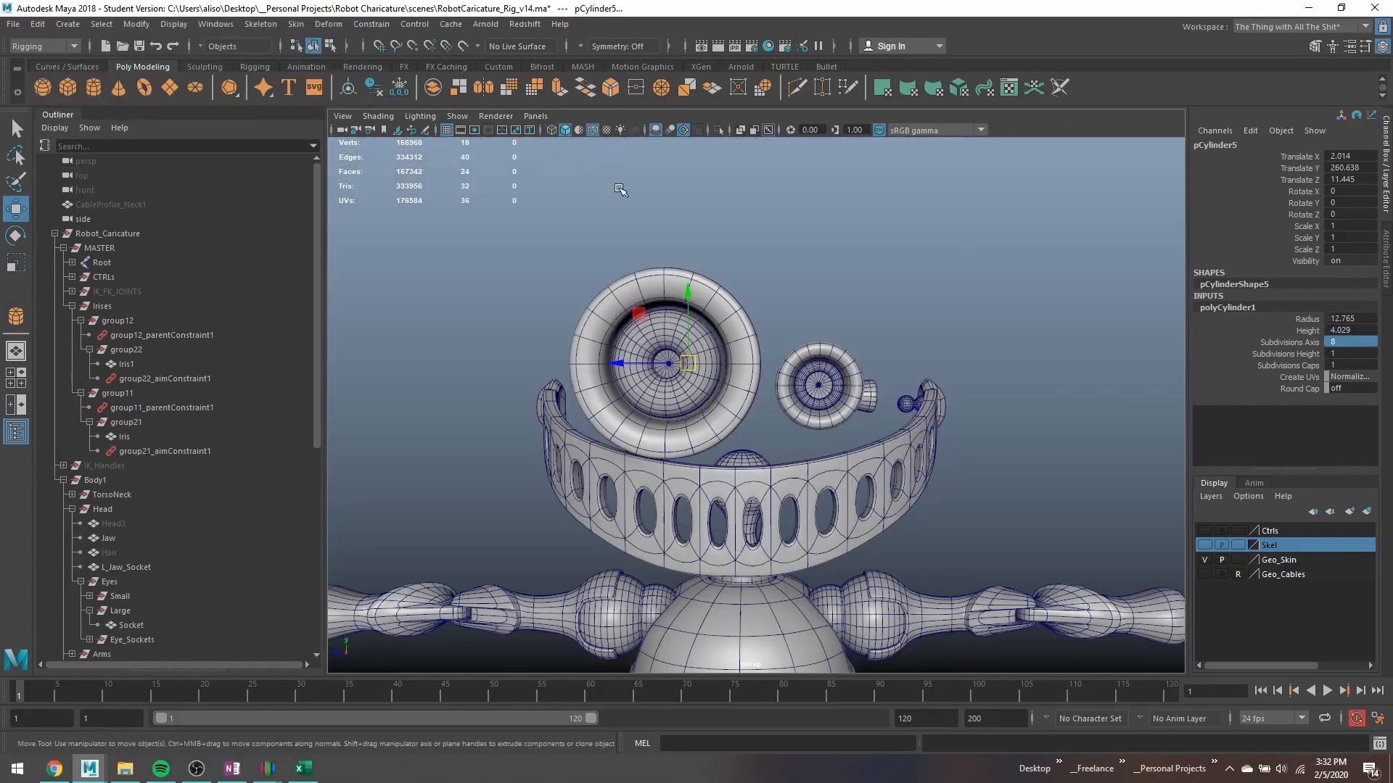
pyautogui.scroll(3, 667, 290)
pyautogui.press('v')
pyautogui.moveTo(671, 349); pyautogui.dragTo(700, 360)
pyautogui.press('4')
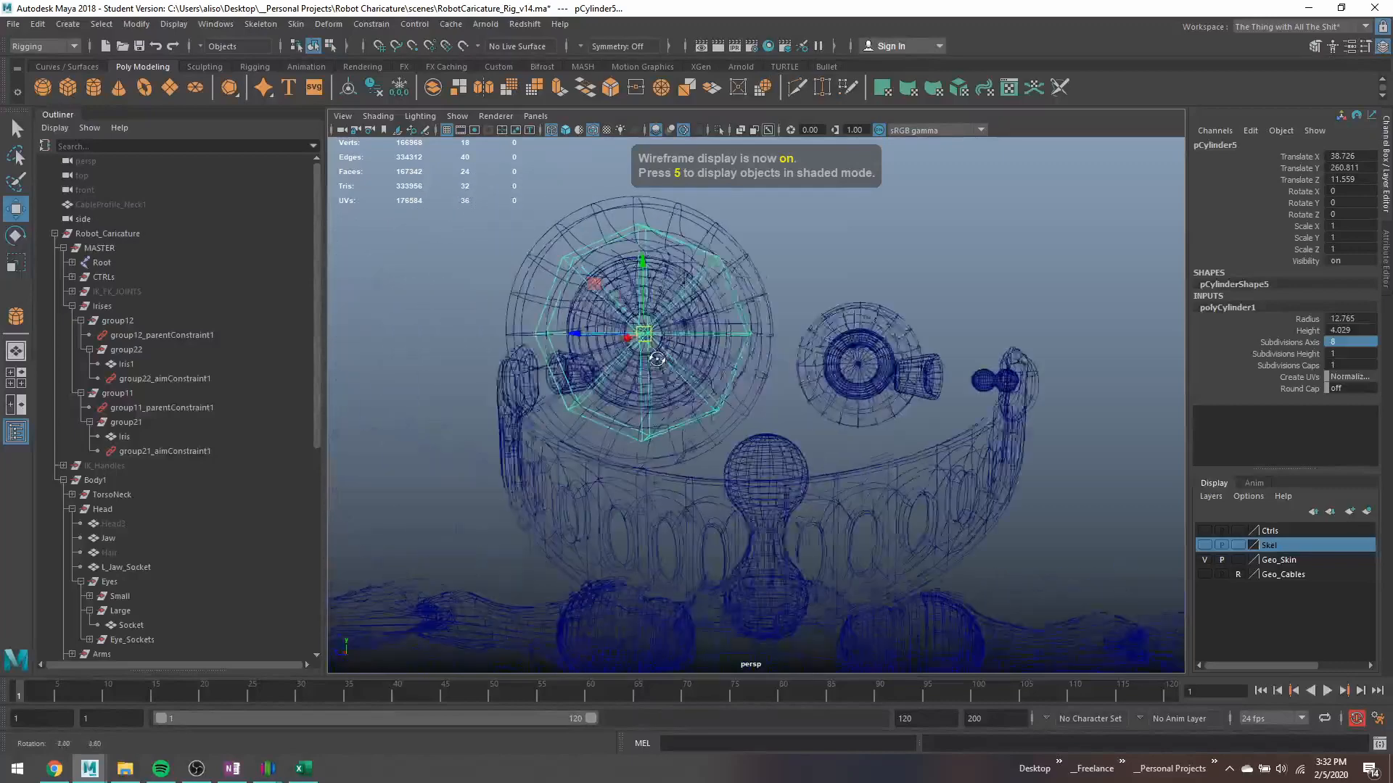
# Raise the cylinder's cap subdivisions to 7.
pyautogui.press('space')
pyautogui.press('space')
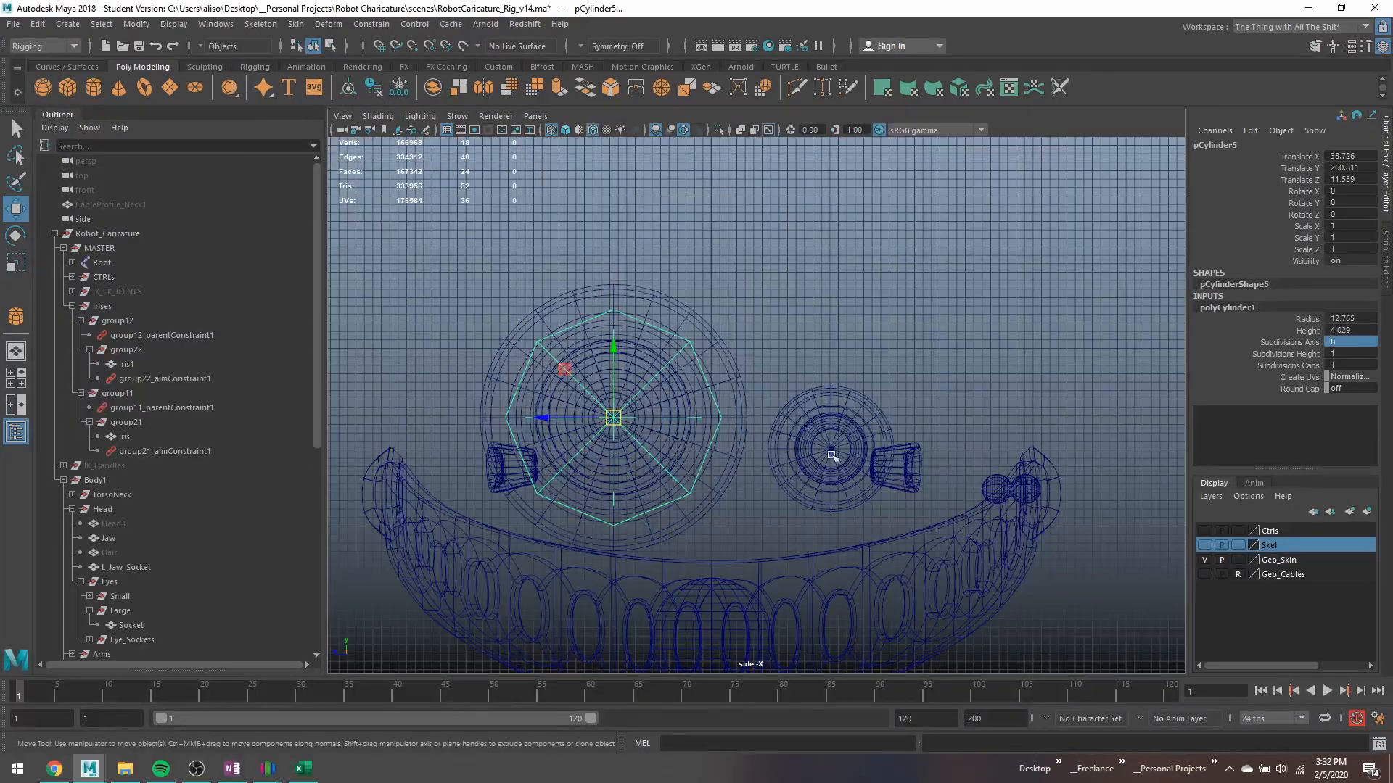
pyautogui.scroll(3, 700, 388)
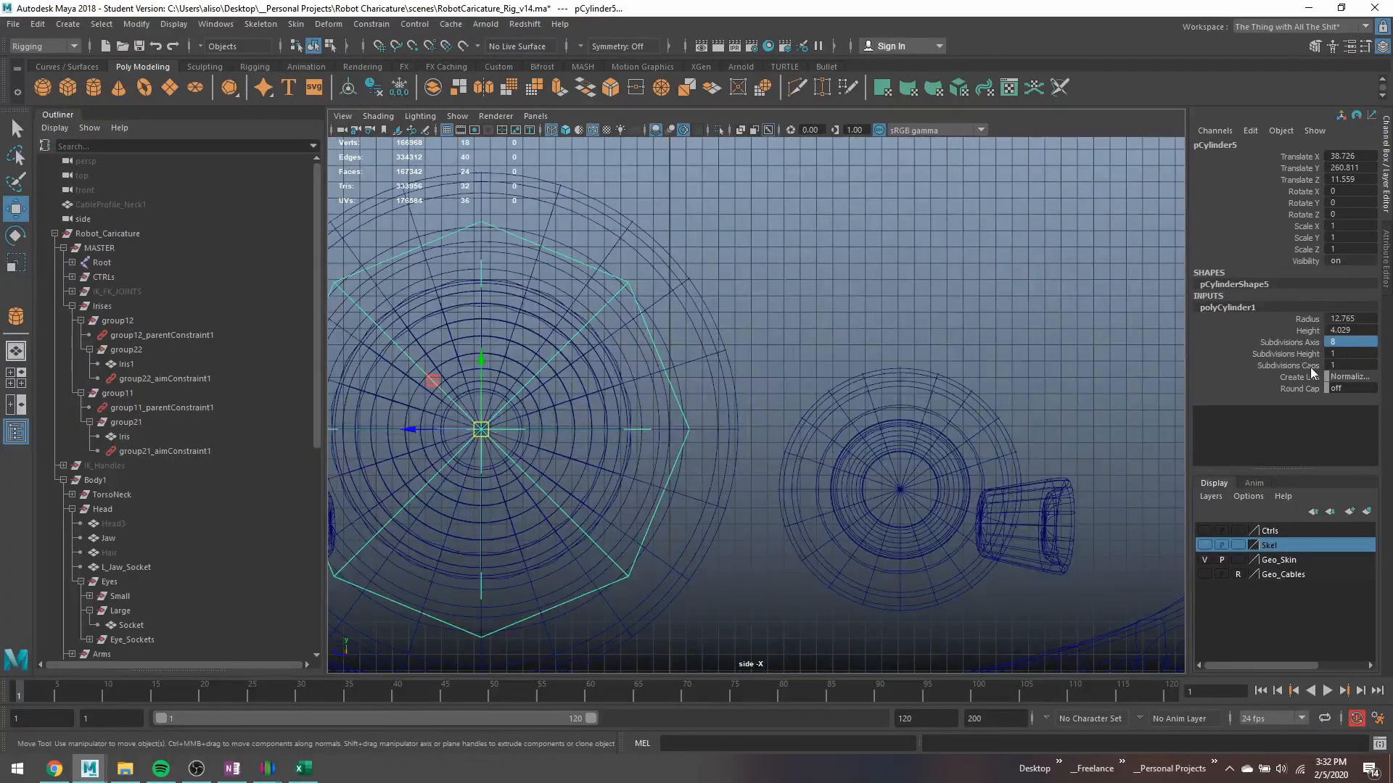
pyautogui.click(1289, 364)
pyautogui.moveTo(845, 307); pyautogui.dragTo(892, 325, button='middle')
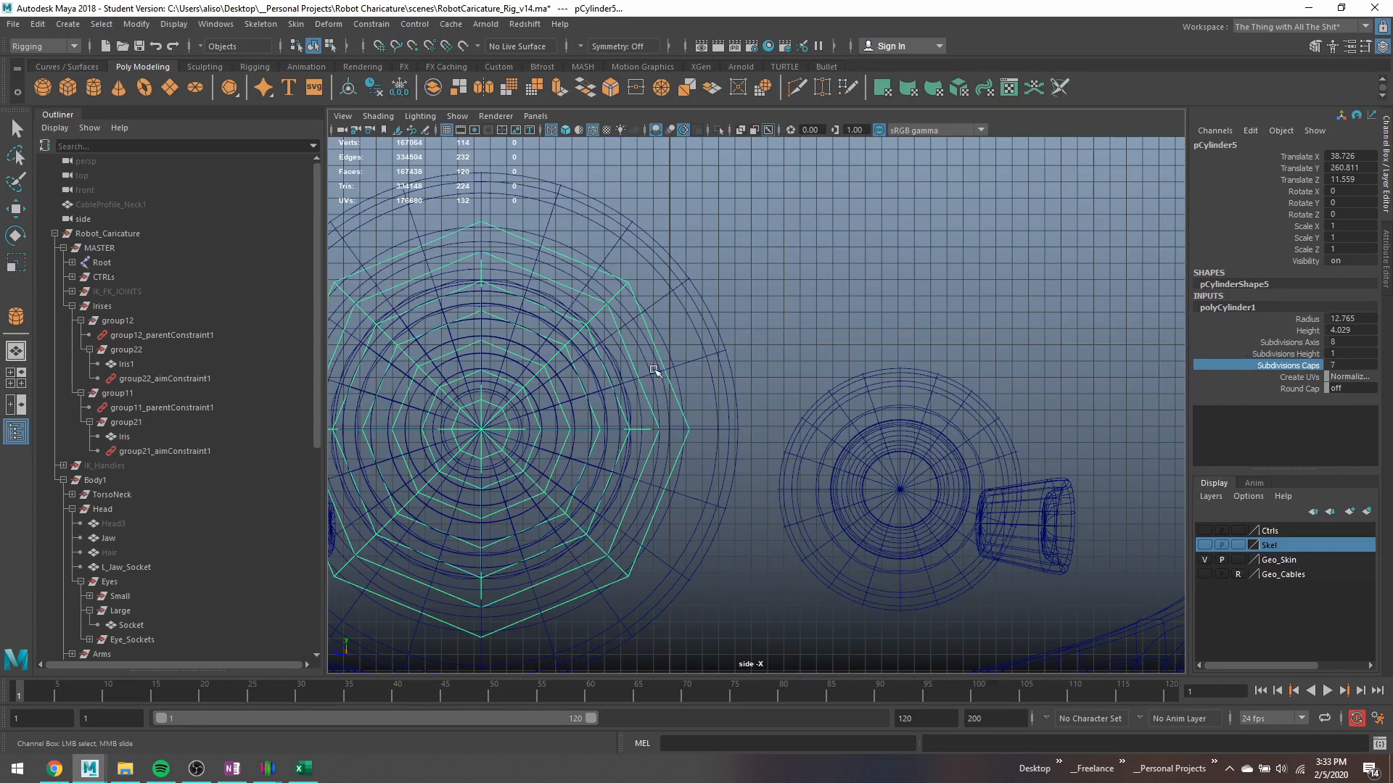
pyautogui.keyDown('alt'); pyautogui.moveTo(656, 370); pyautogui.dragTo(807, 364, button='middle'); pyautogui.keyUp('alt')
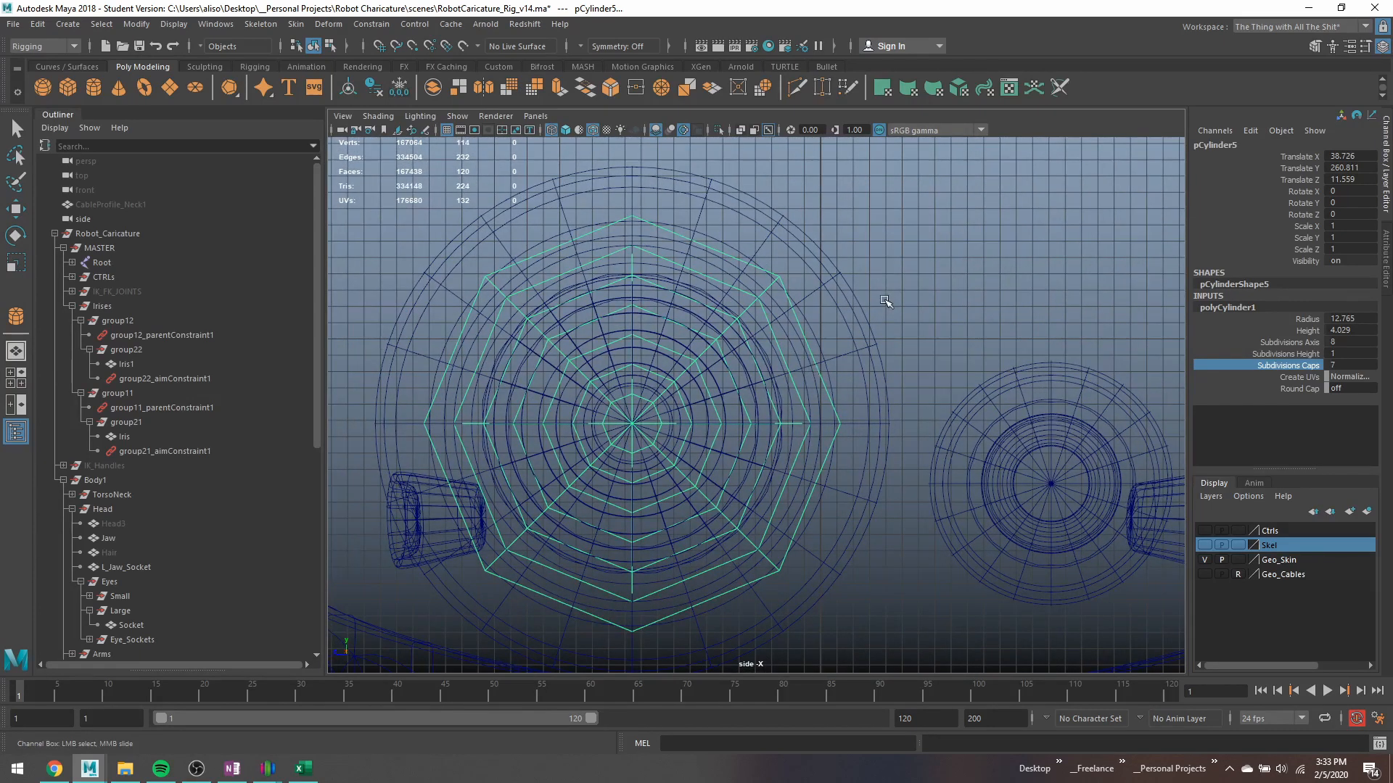
# Isolate the cylinder in the perspective view and display it shaded.
pyautogui.press('space')
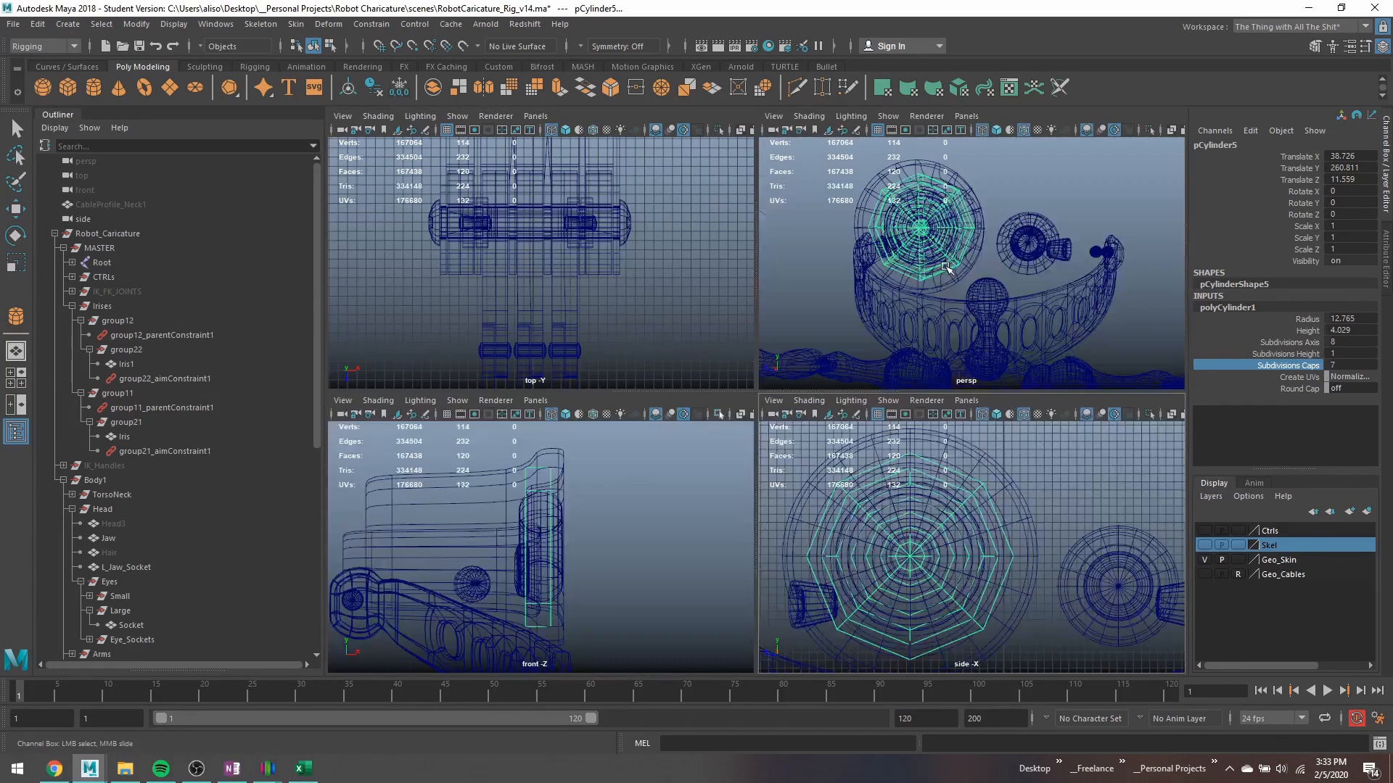
pyautogui.hotkey('ctrl', '1')
pyautogui.moveTo(939, 267)
pyautogui.keyDown('alt'); pyautogui.mouseDown()
pyautogui.moveTo(1086, 292)
pyautogui.moveTo(976, 306)
pyautogui.mouseUp(); pyautogui.keyUp('alt')
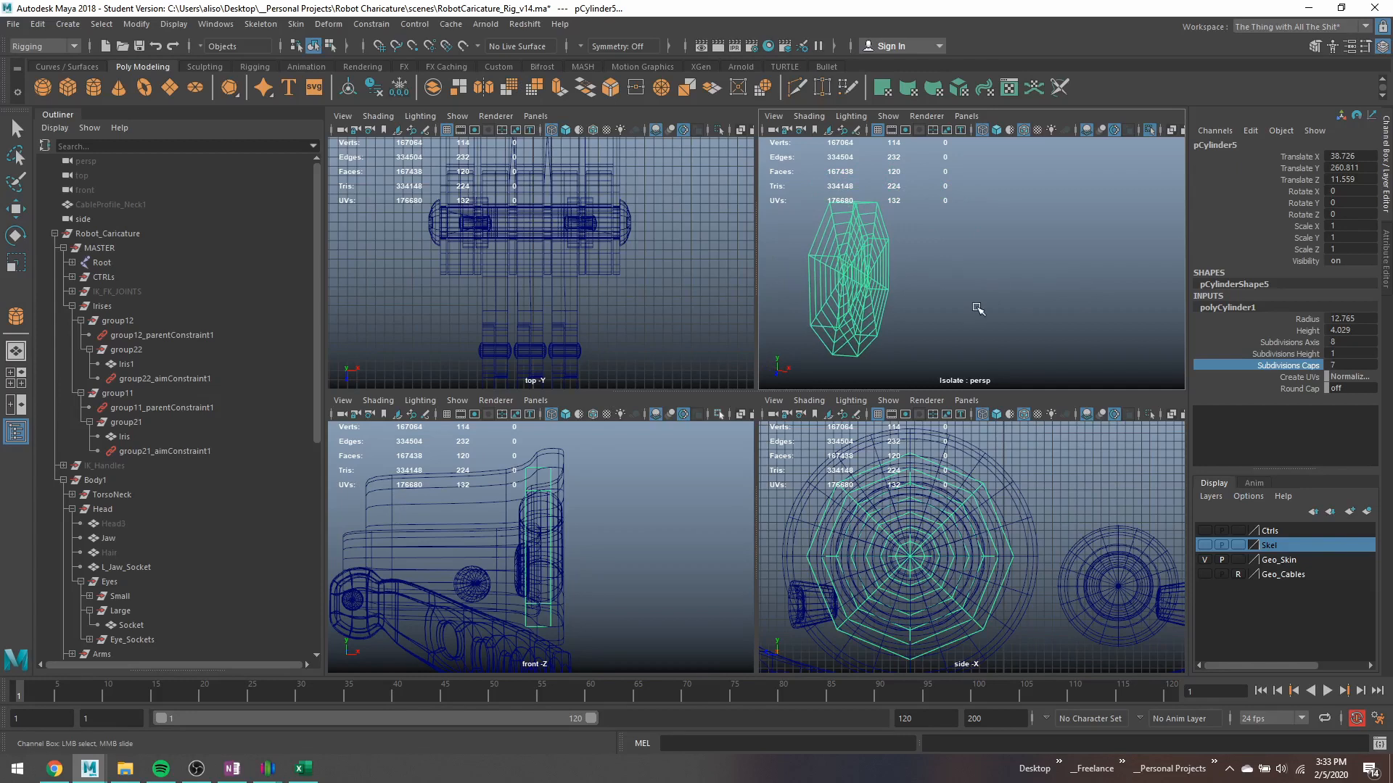
pyautogui.press('5')
# Delete the innermost ring of faces at the centre of both cylinder caps.
pyautogui.rightClick(877, 285)
pyautogui.click(874, 304)
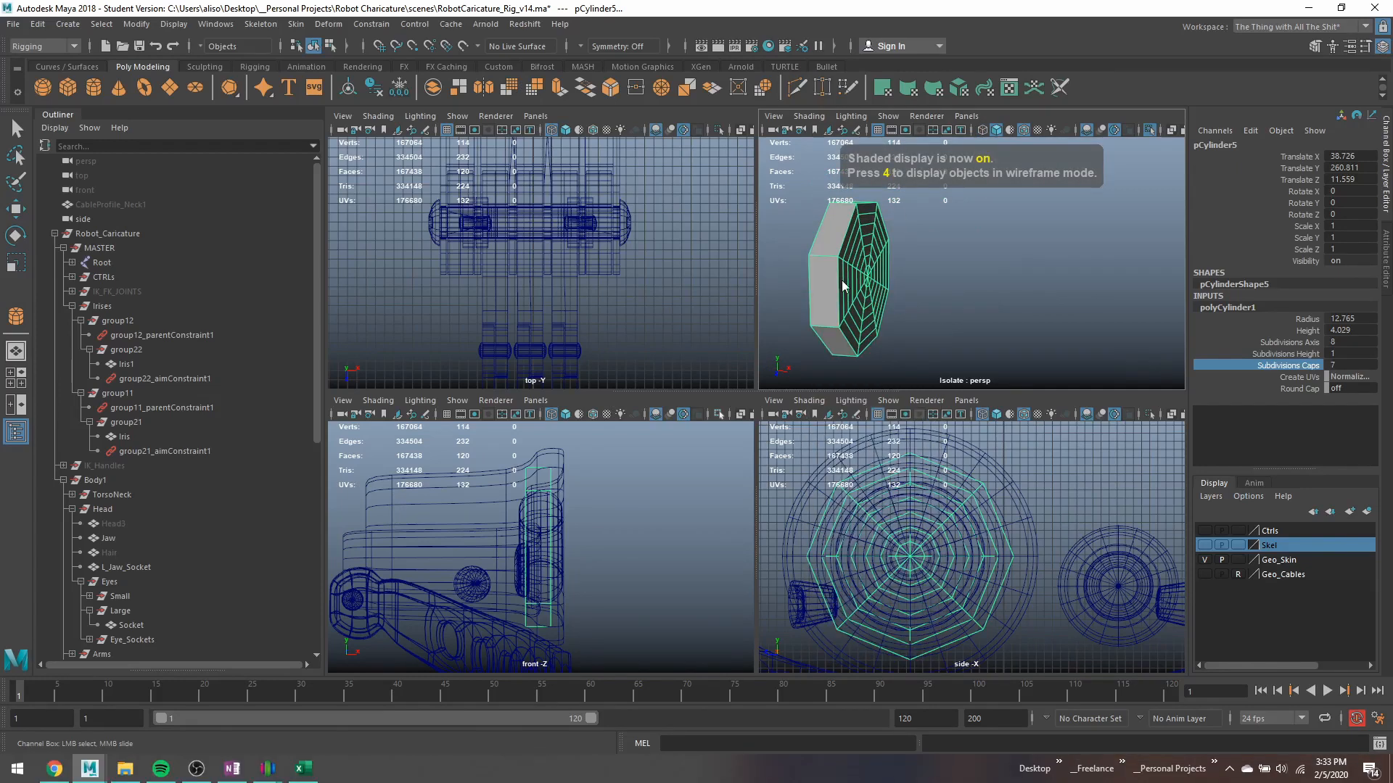
pyautogui.click(838, 243)
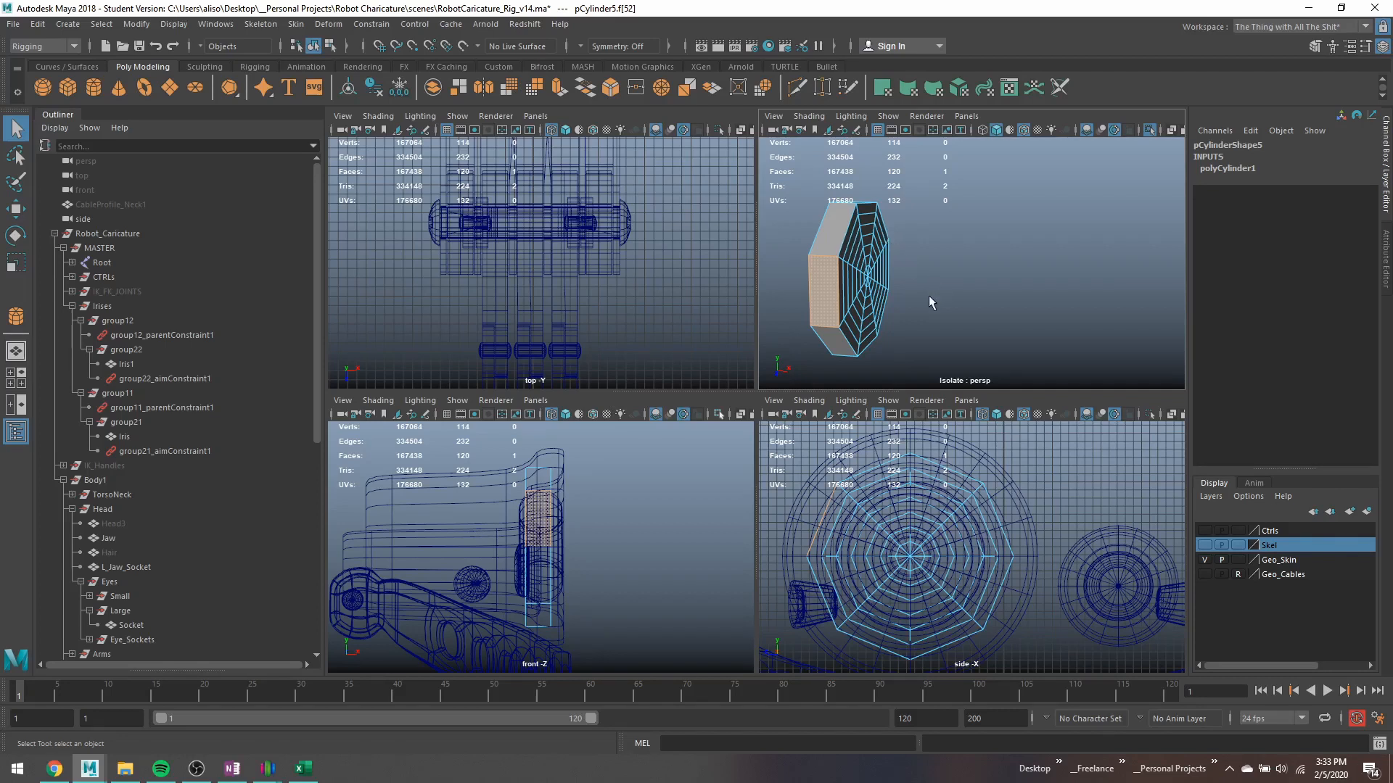
pyautogui.keyDown('alt'); pyautogui.moveTo(929, 296); pyautogui.dragTo(821, 266); pyautogui.keyUp('alt')
pyautogui.scroll(8, 884, 242)
pyautogui.keyDown('alt'); pyautogui.moveTo(878, 254); pyautogui.dragTo(1232, 379, button='middle'); pyautogui.keyUp('alt')
pyautogui.moveTo(883, 249); pyautogui.dragTo(879, 285, button='right')
pyautogui.moveTo(856, 256)
pyautogui.mouseDown()
pyautogui.moveTo(888, 282)
pyautogui.moveTo(868, 263)
pyautogui.mouseUp()
pyautogui.press('4')
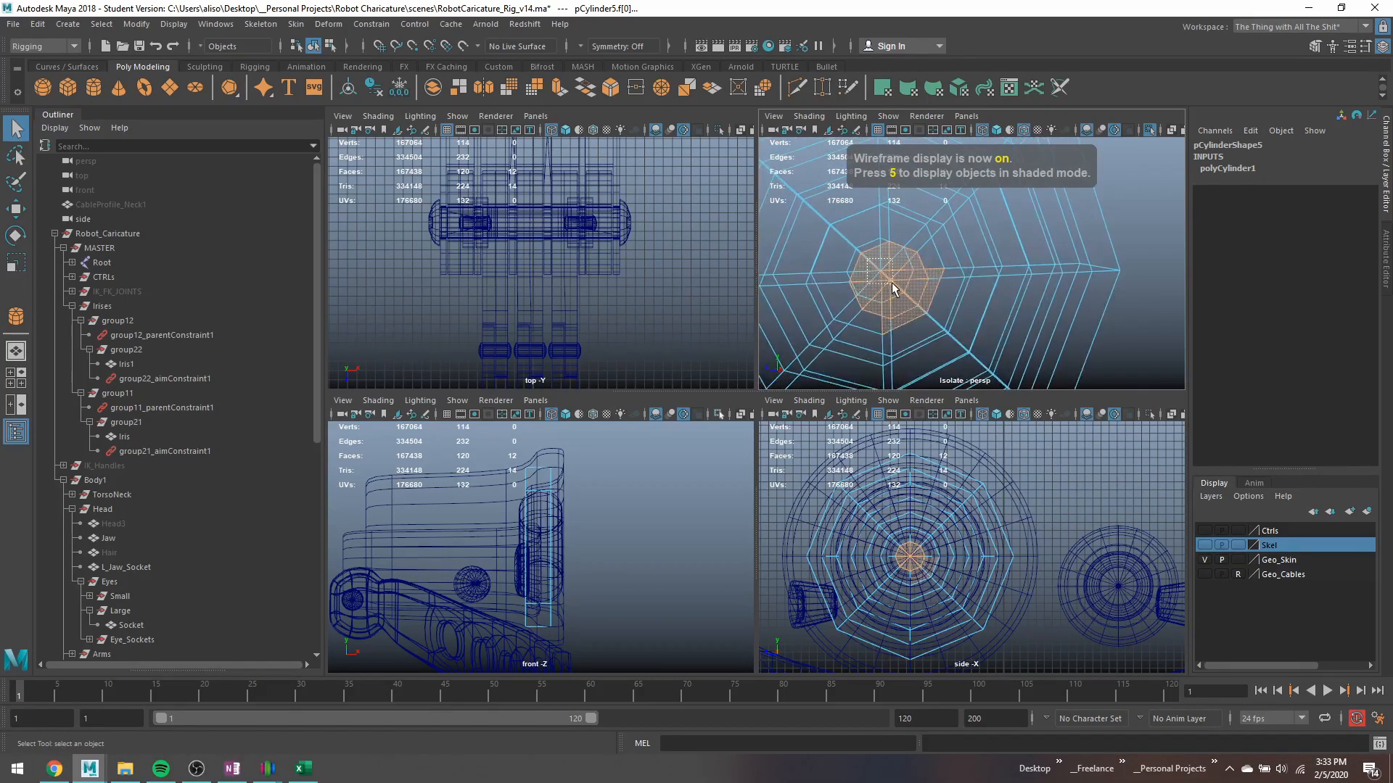
pyautogui.press('Delete')
pyautogui.press('5')
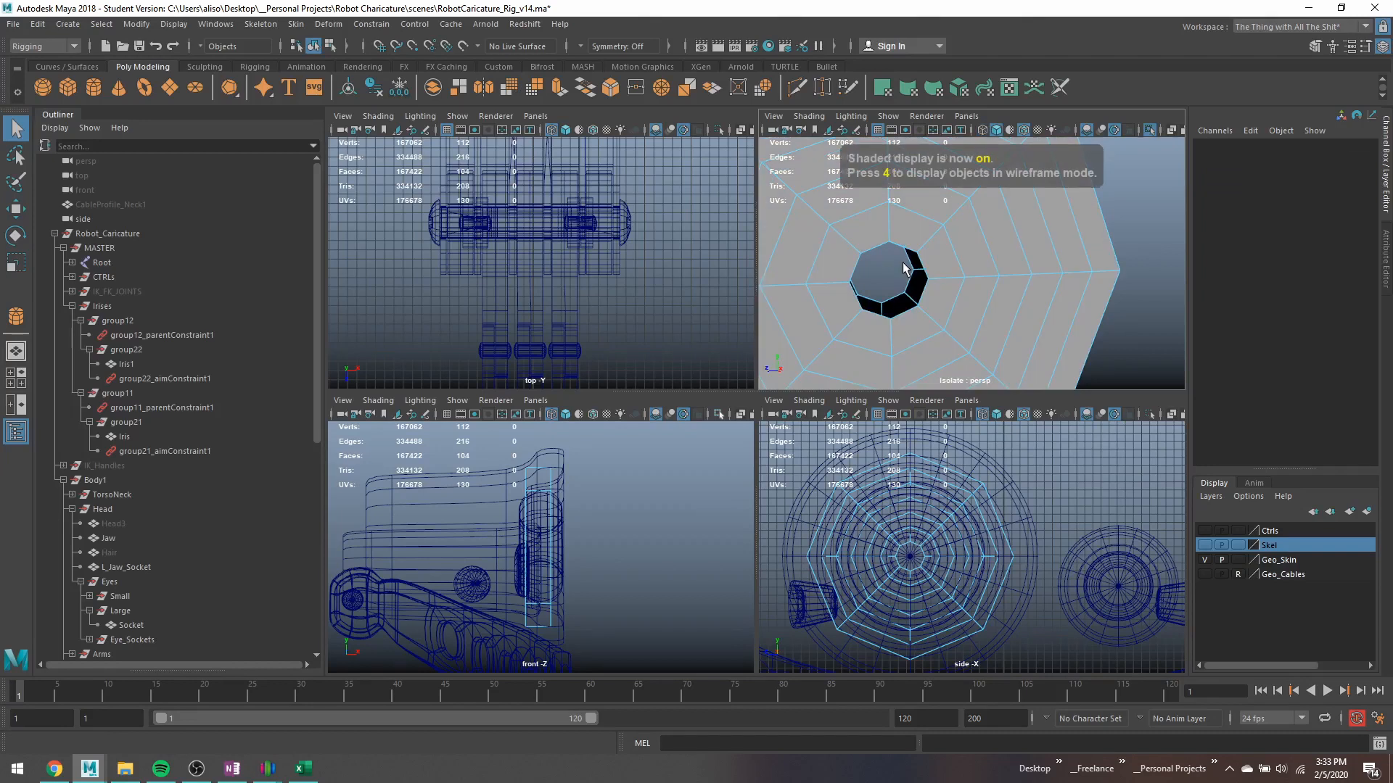
pyautogui.scroll(-5, 904, 266)
pyautogui.press('space')
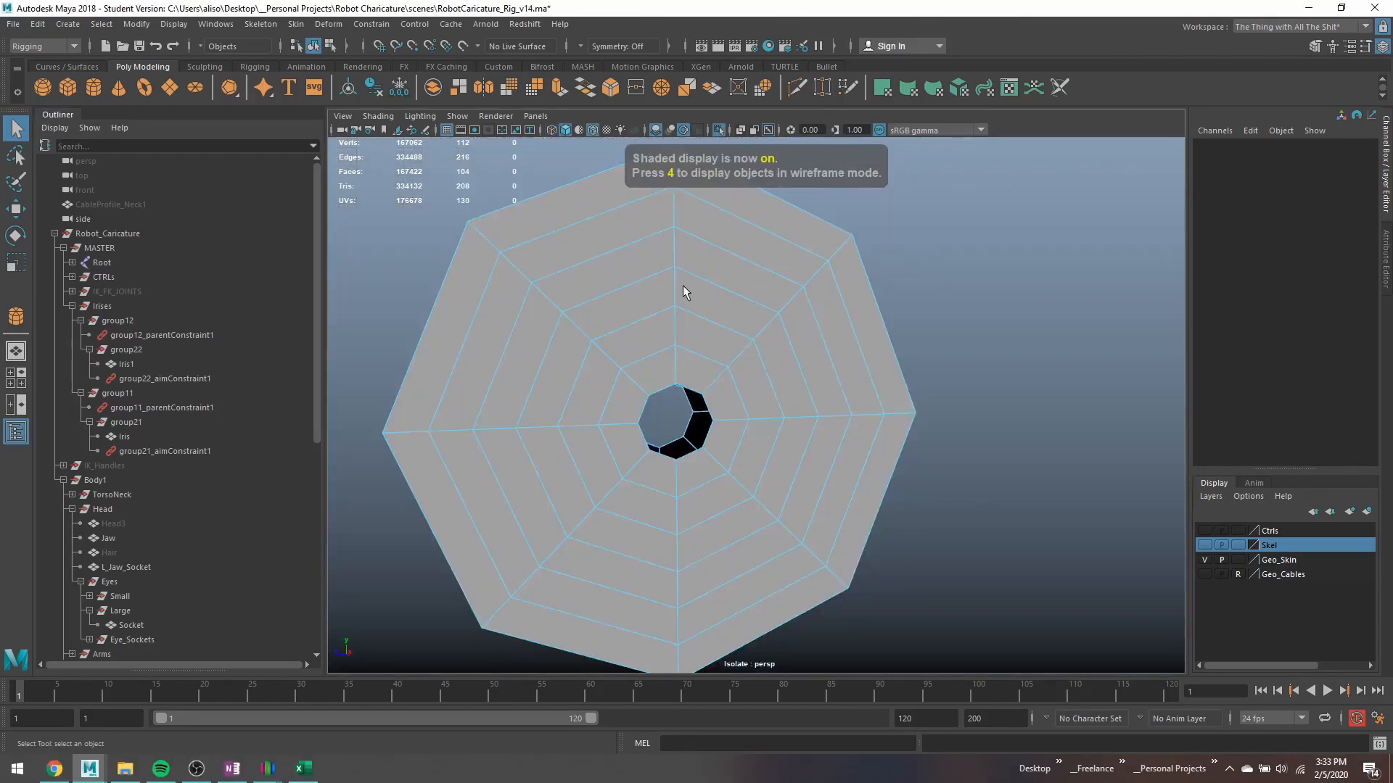
pyautogui.keyDown('alt'); pyautogui.moveTo(686, 292); pyautogui.dragTo(718, 270); pyautogui.keyUp('alt')
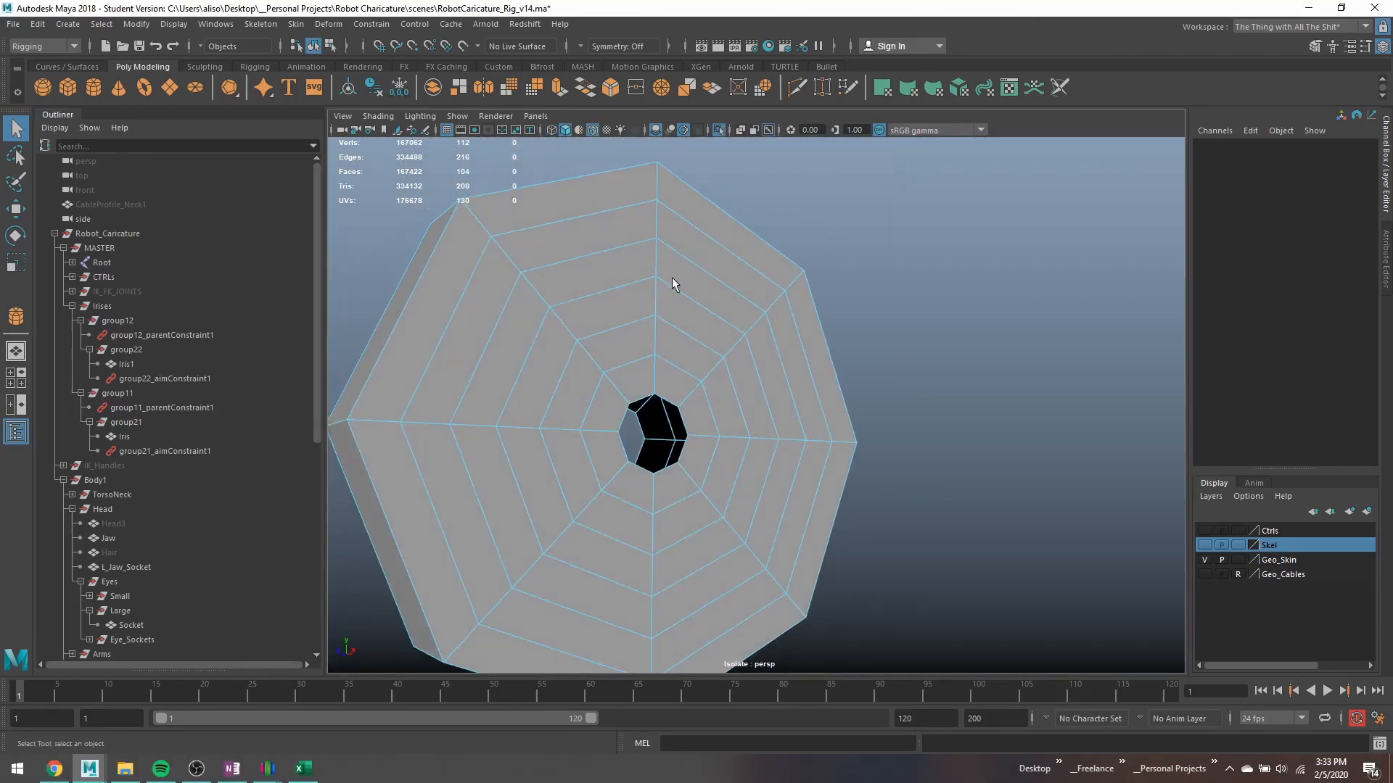
pyautogui.keyDown('alt'); pyautogui.moveTo(634, 329); pyautogui.dragTo(600, 265); pyautogui.keyUp('alt')
pyautogui.moveTo(601, 265); pyautogui.dragTo(656, 239, button='right')
pyautogui.press('r')
pyautogui.moveTo(653, 435); pyautogui.dragTo(590, 429)
pyautogui.keyDown('alt'); pyautogui.moveTo(714, 395); pyautogui.dragTo(628, 363); pyautogui.keyUp('alt')
# Bridge the two border edge loops of the central openings to wall the hole through the cylinder.
pyautogui.press('q')
pyautogui.moveTo(672, 405); pyautogui.dragTo(672, 355, button='right')
pyautogui.scroll(5, 694, 414)
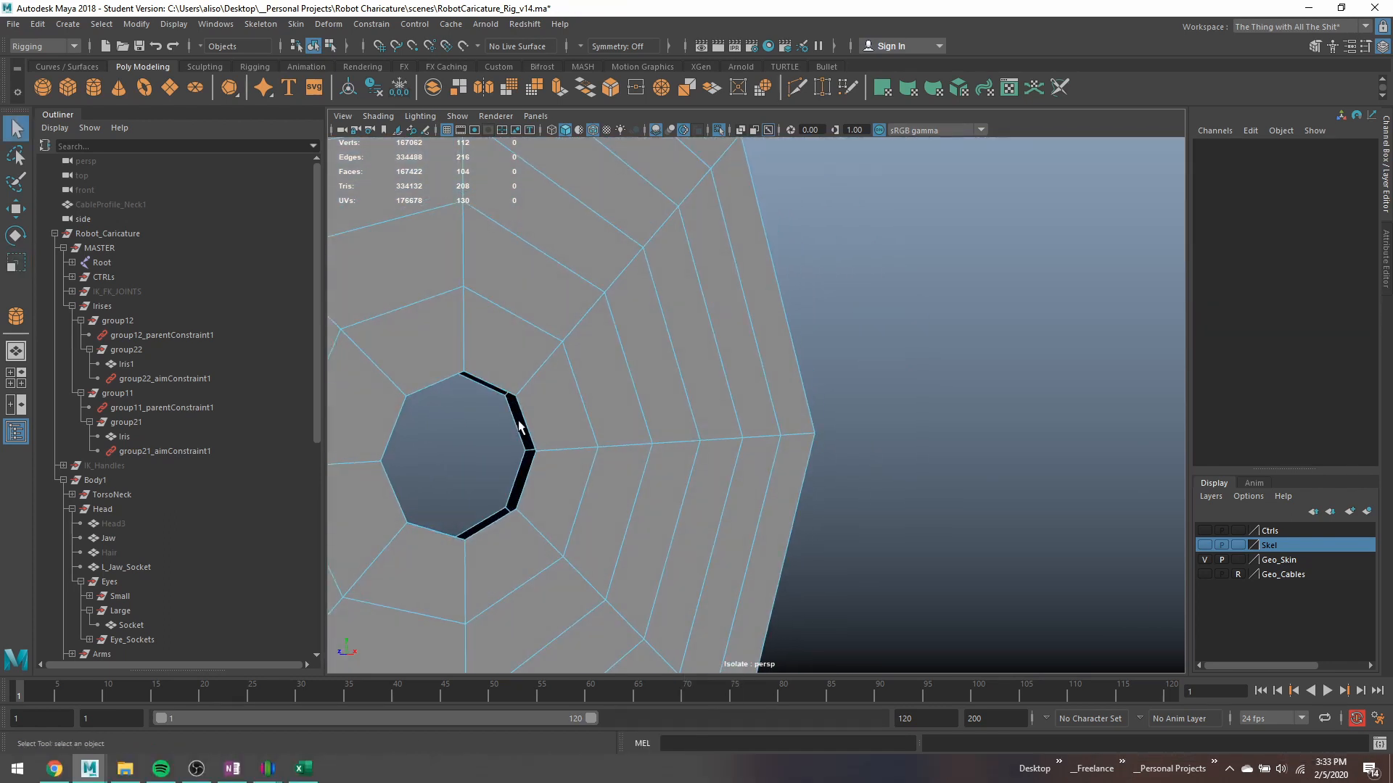
pyautogui.doubleClick(519, 426)
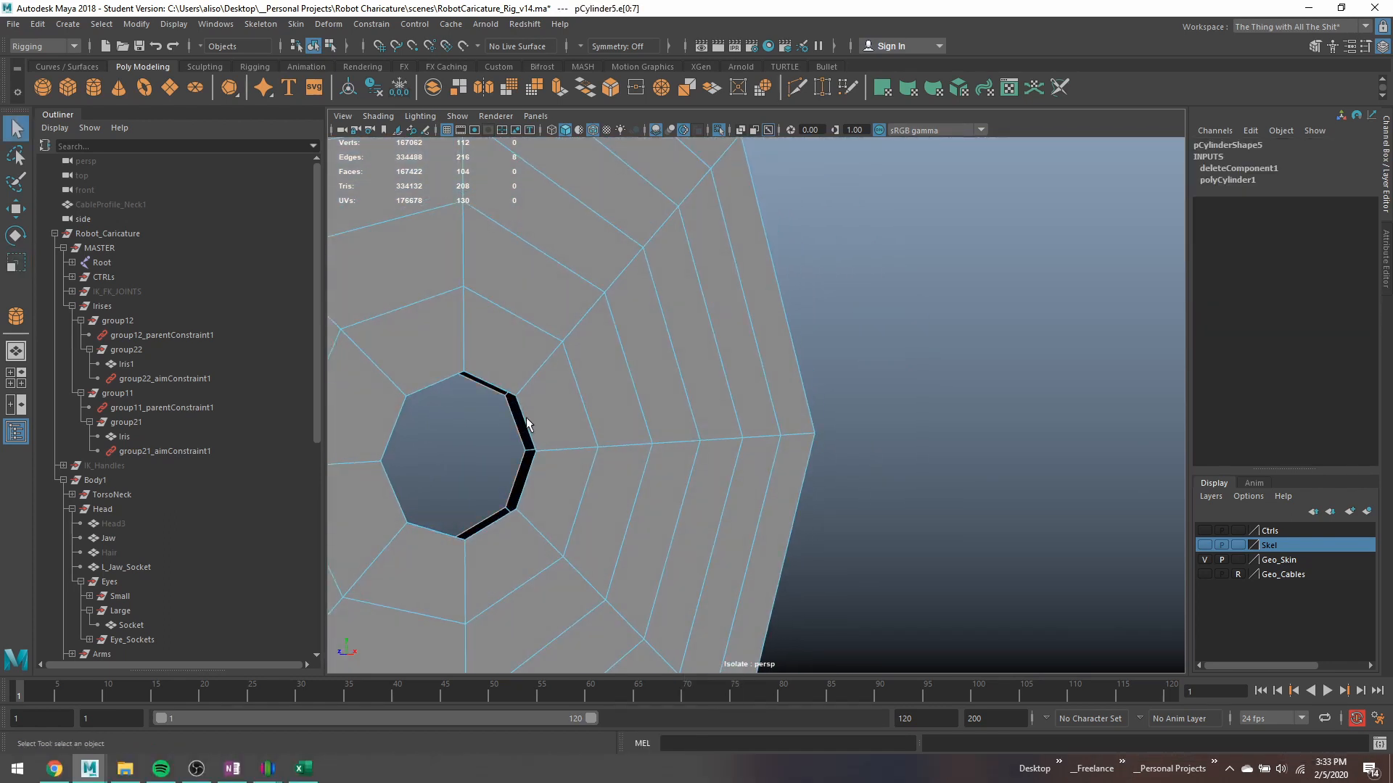
pyautogui.click(73, 46)
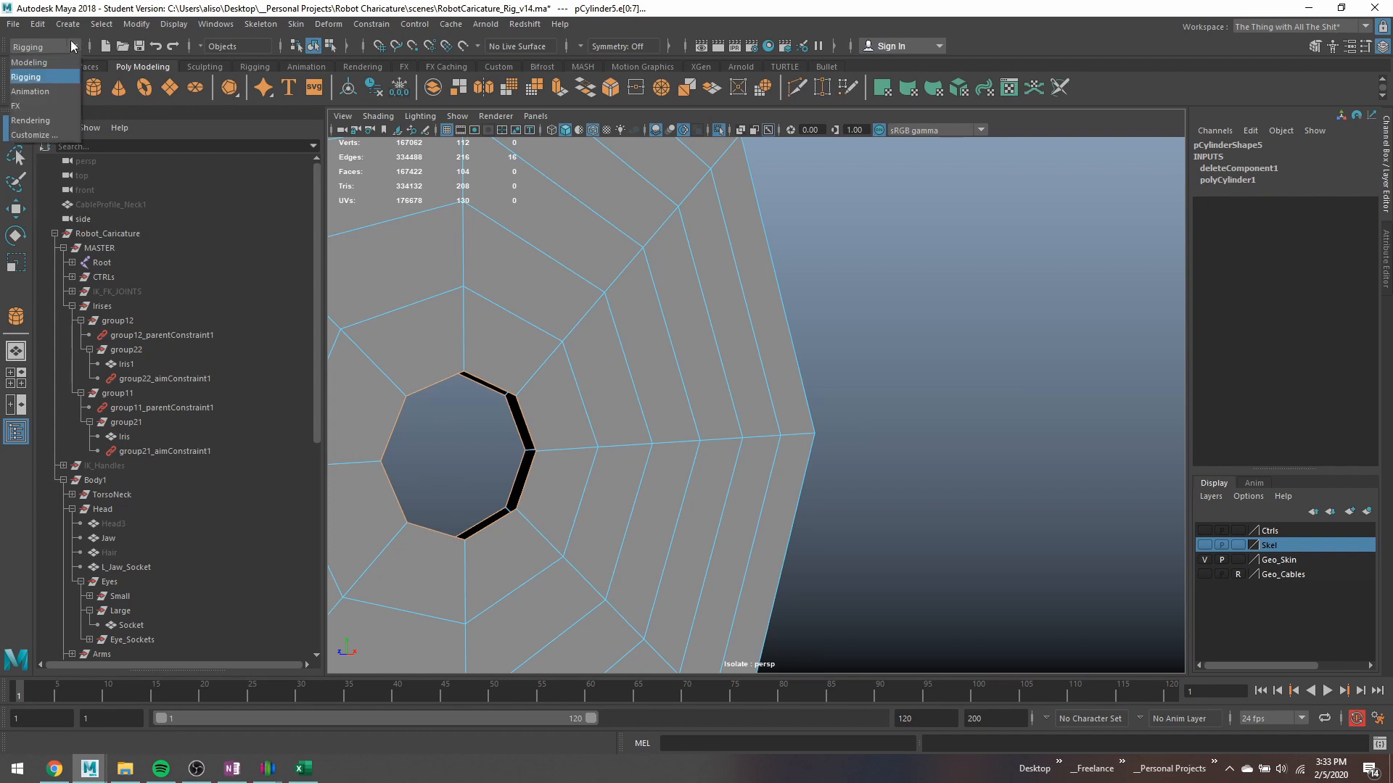
pyautogui.click(68, 63)
pyautogui.click(293, 24)
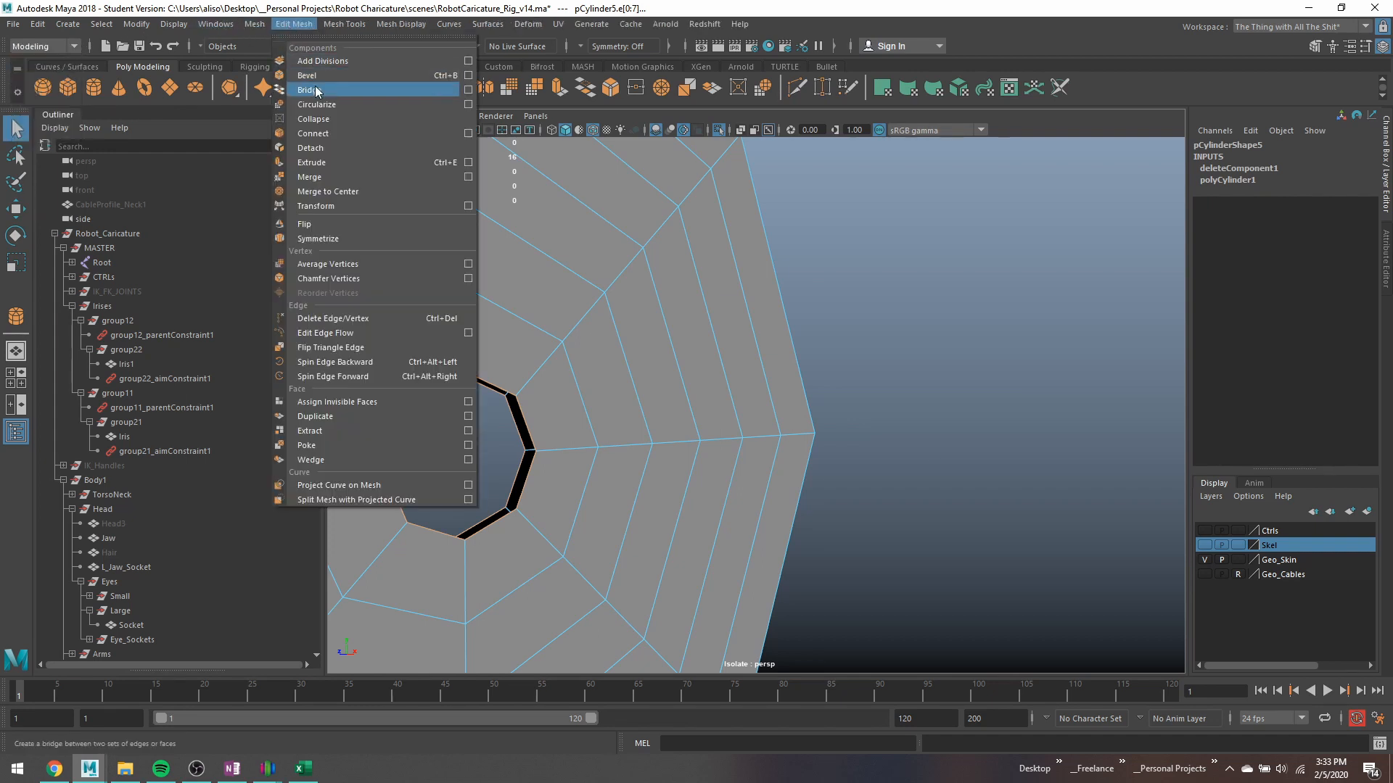
pyautogui.click(297, 89)
pyautogui.keyDown('alt'); pyautogui.moveTo(655, 421); pyautogui.dragTo(630, 370); pyautogui.keyUp('alt')
pyautogui.scroll(-6, 646, 336)
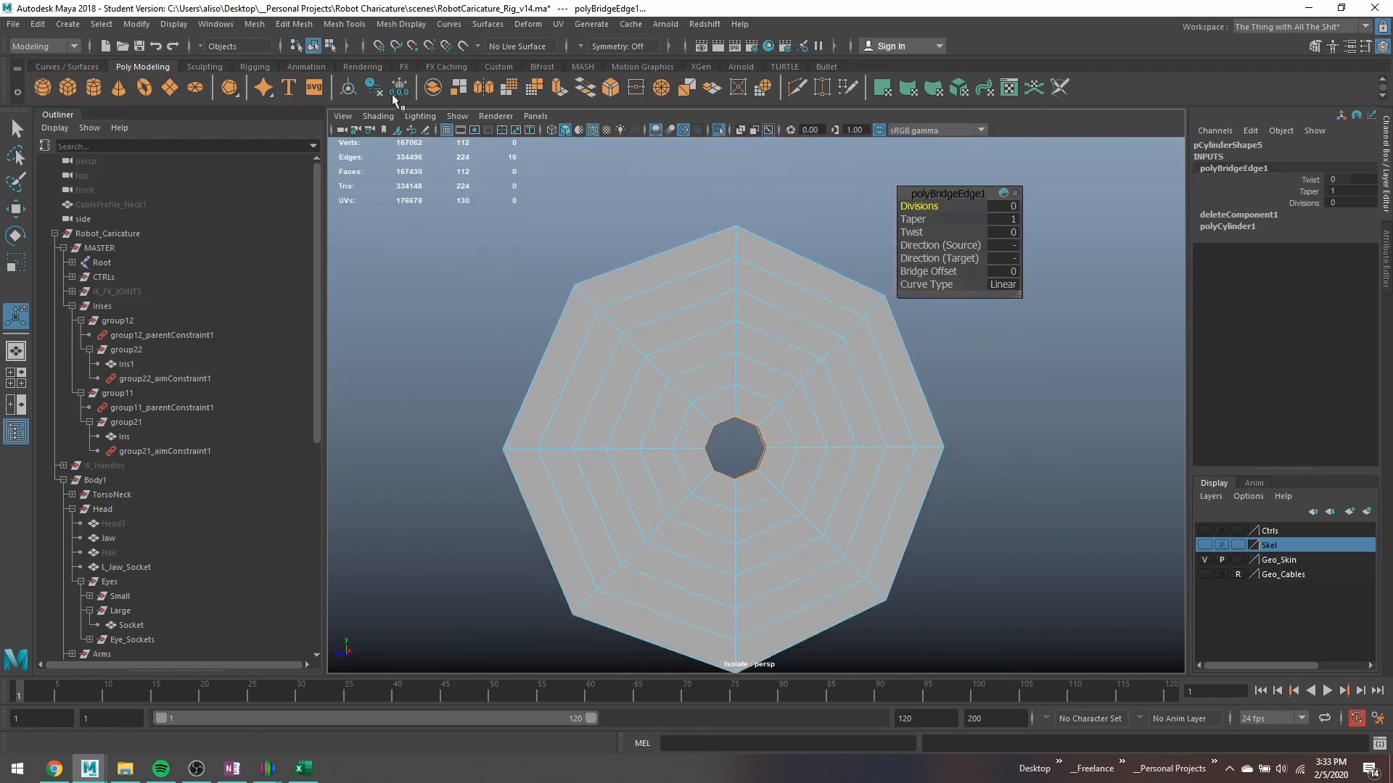
pyautogui.click(336, 24)
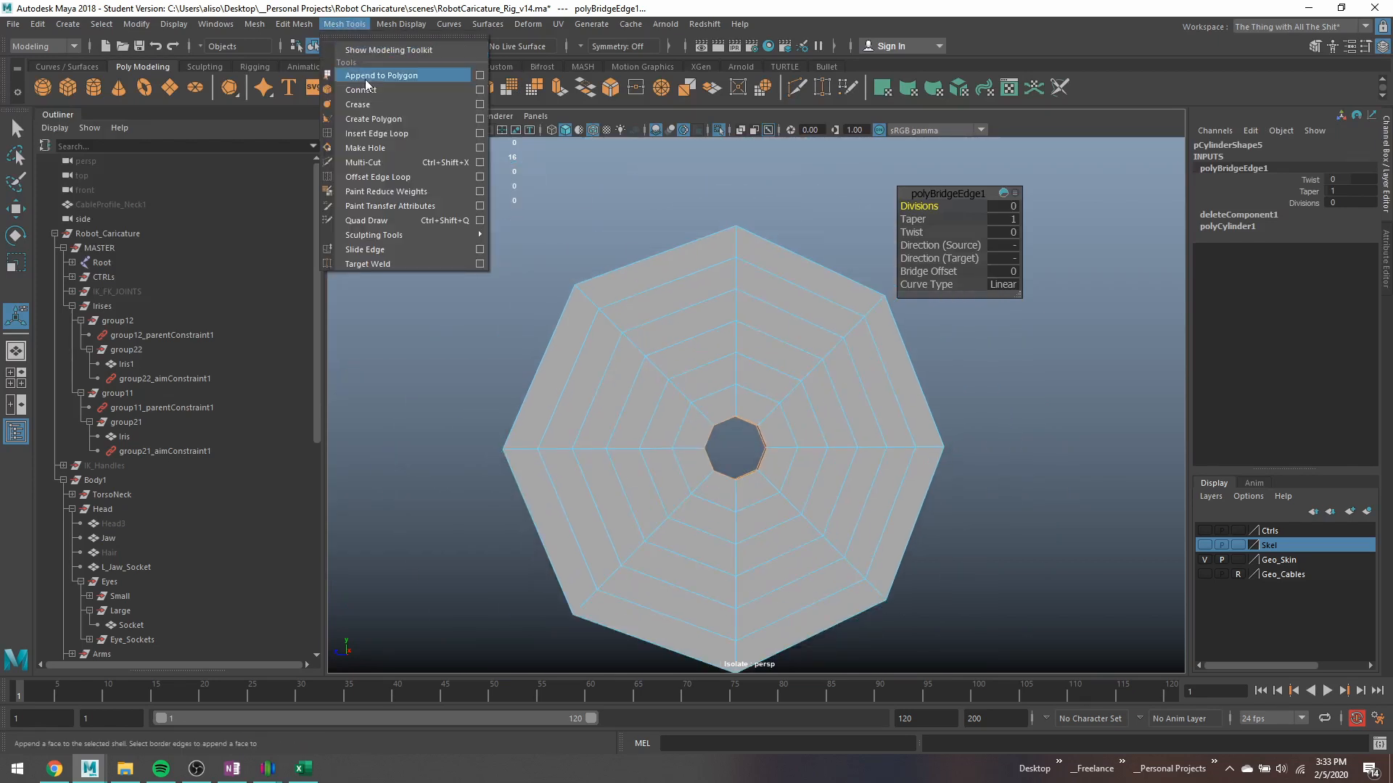
pyautogui.click(379, 120)
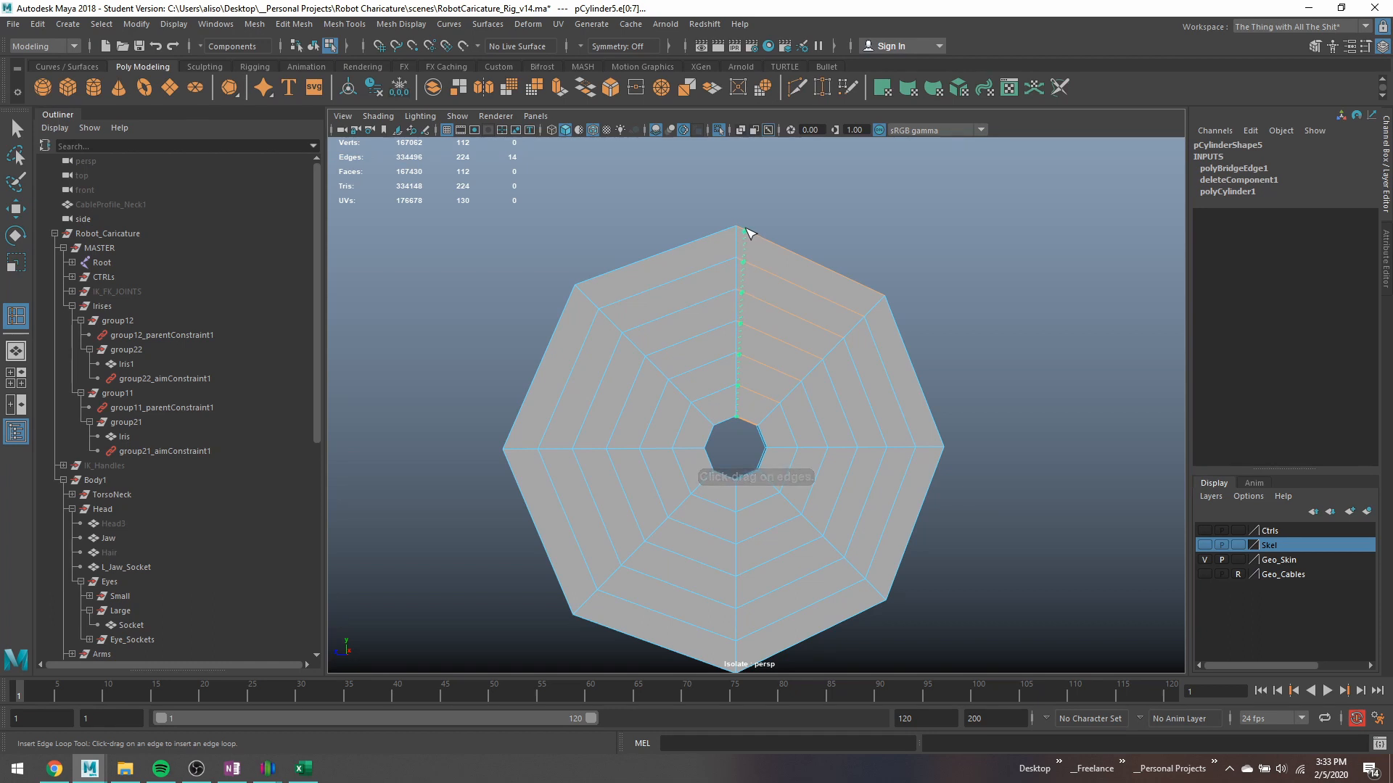
pyautogui.click(747, 231)
pyautogui.hotkey('ctrl', 'z')
# Set the Insert Edge Loop tool to Equal distance from edge and add a close loop on each side of the upper vertical spoke.
pyautogui.click(344, 24)
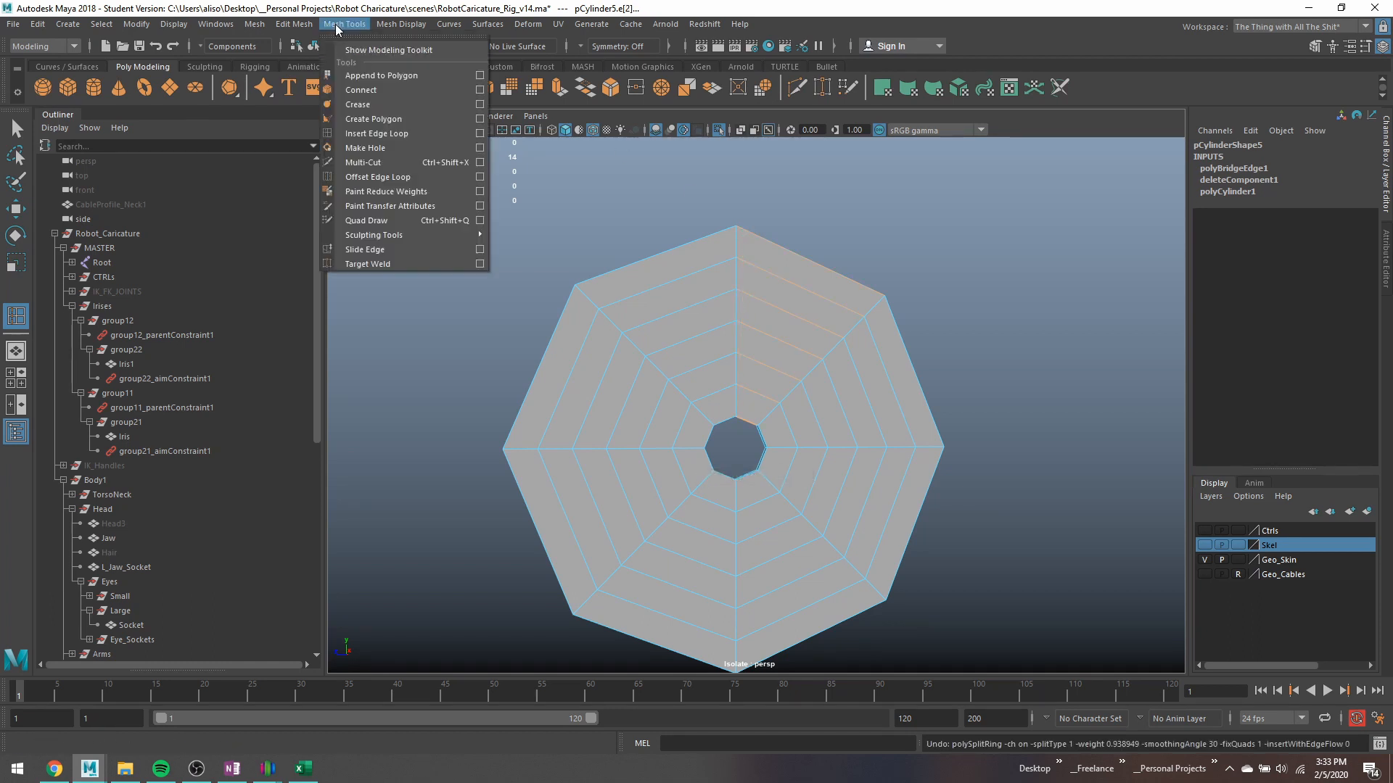
pyautogui.click(480, 134)
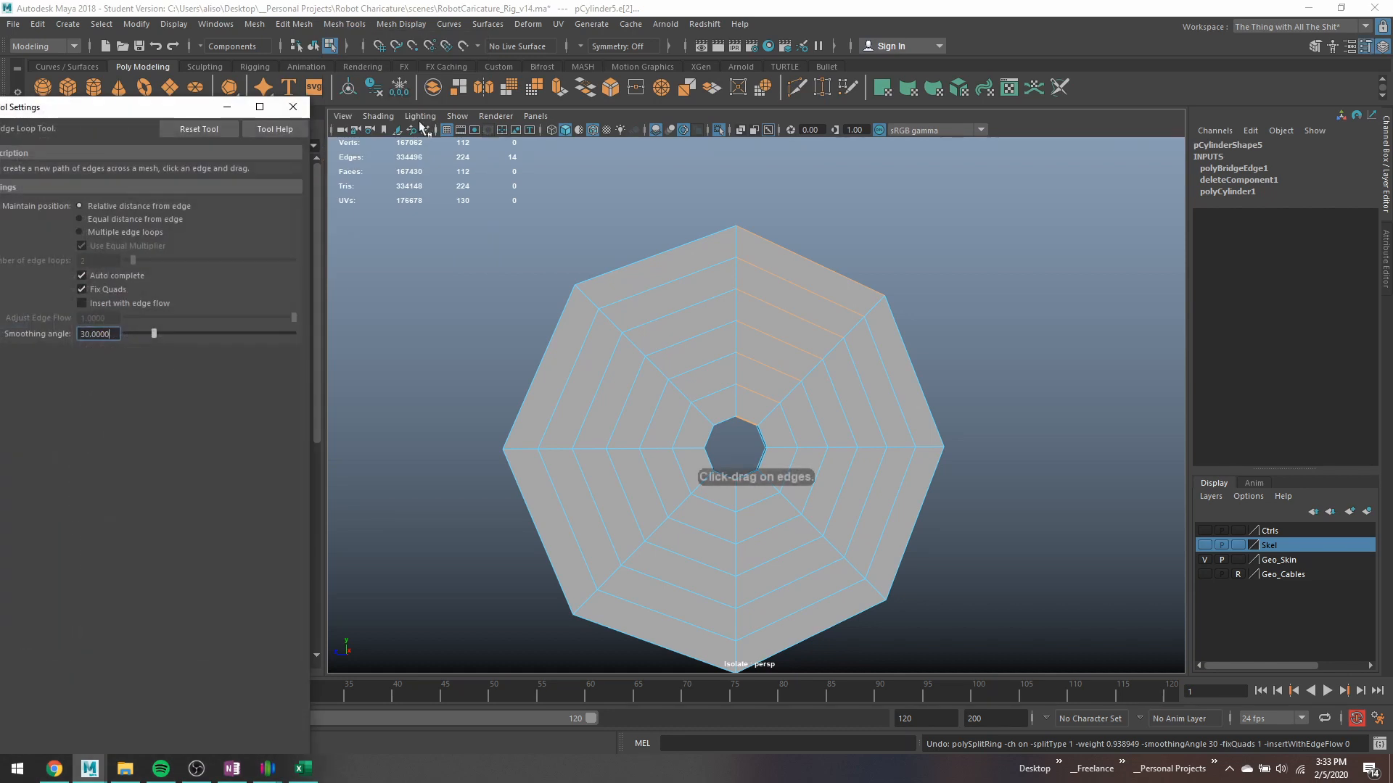
pyautogui.click(145, 220)
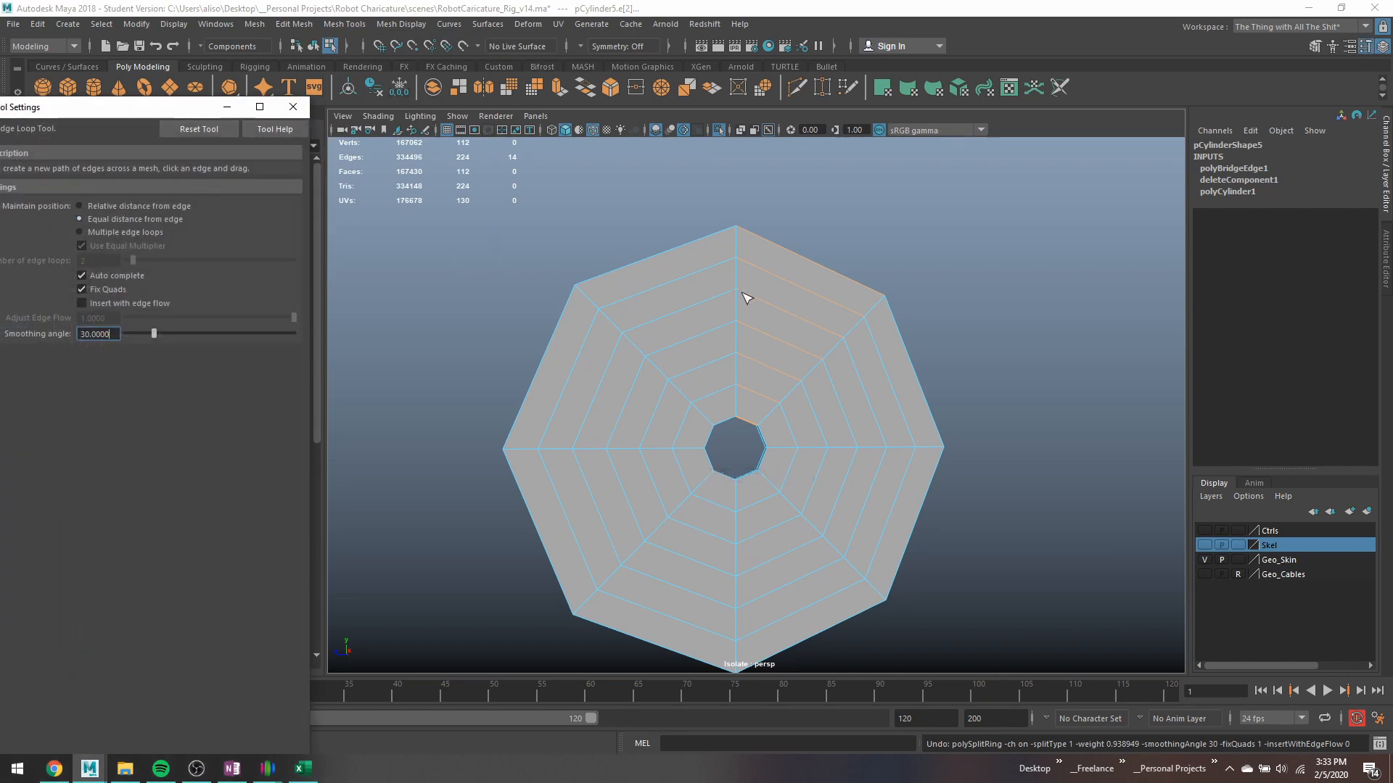
pyautogui.moveTo(747, 297); pyautogui.dragTo(736, 297)
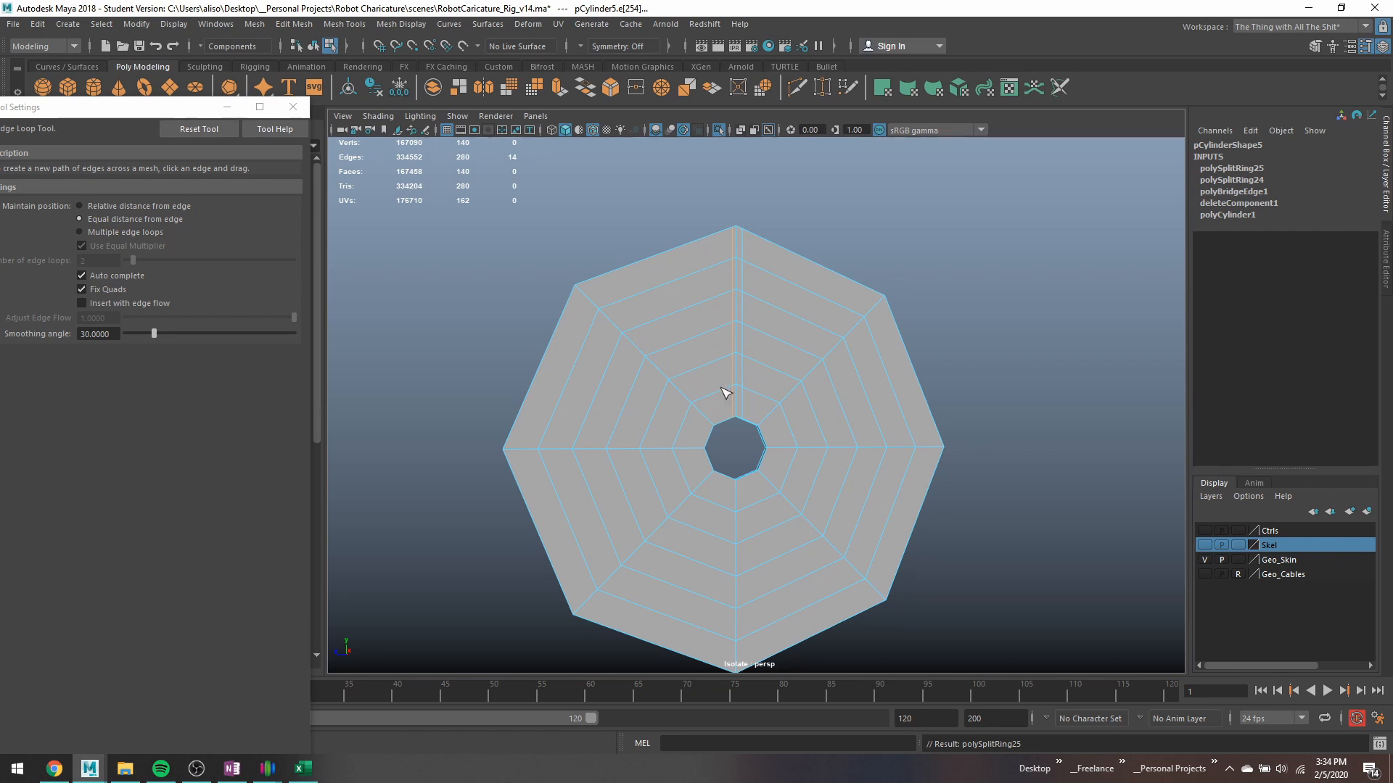
# Insert close edge loops on both sides of the upper-left, left, lower-left and lower vertical spokes.
pyautogui.moveTo(633, 335); pyautogui.dragTo(621, 337)
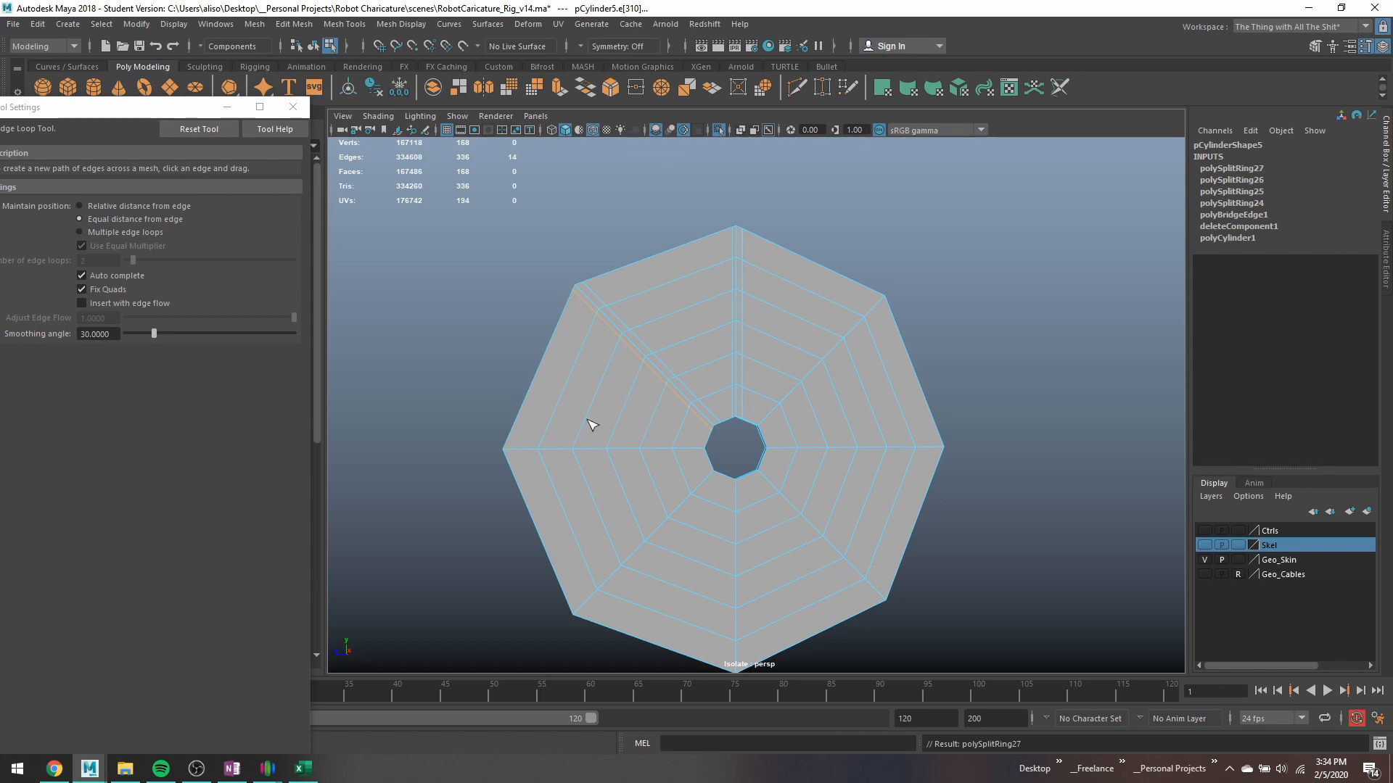
pyautogui.moveTo(581, 441); pyautogui.dragTo(577, 457)
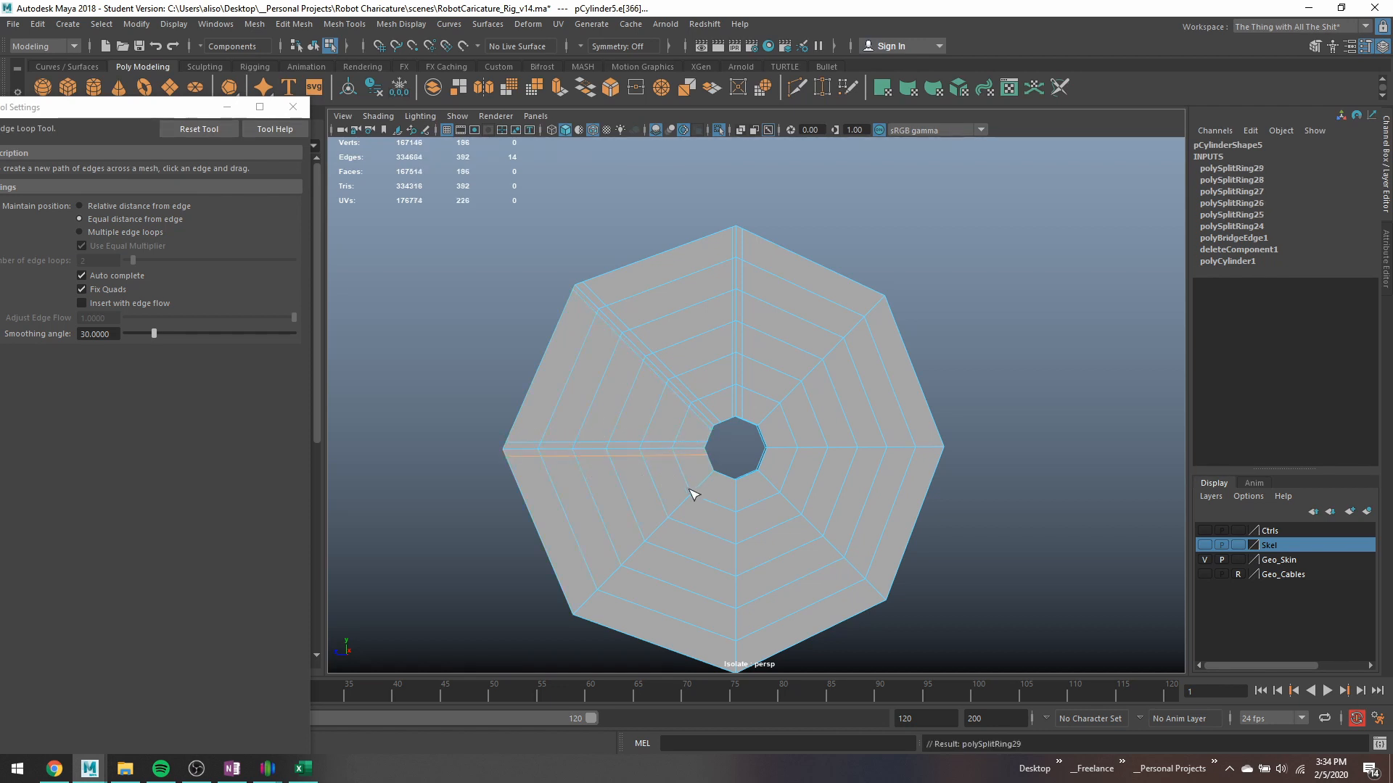
pyautogui.moveTo(693, 494); pyautogui.dragTo(703, 501)
pyautogui.moveTo(702, 501); pyautogui.dragTo(752, 510)
pyautogui.click(738, 510)
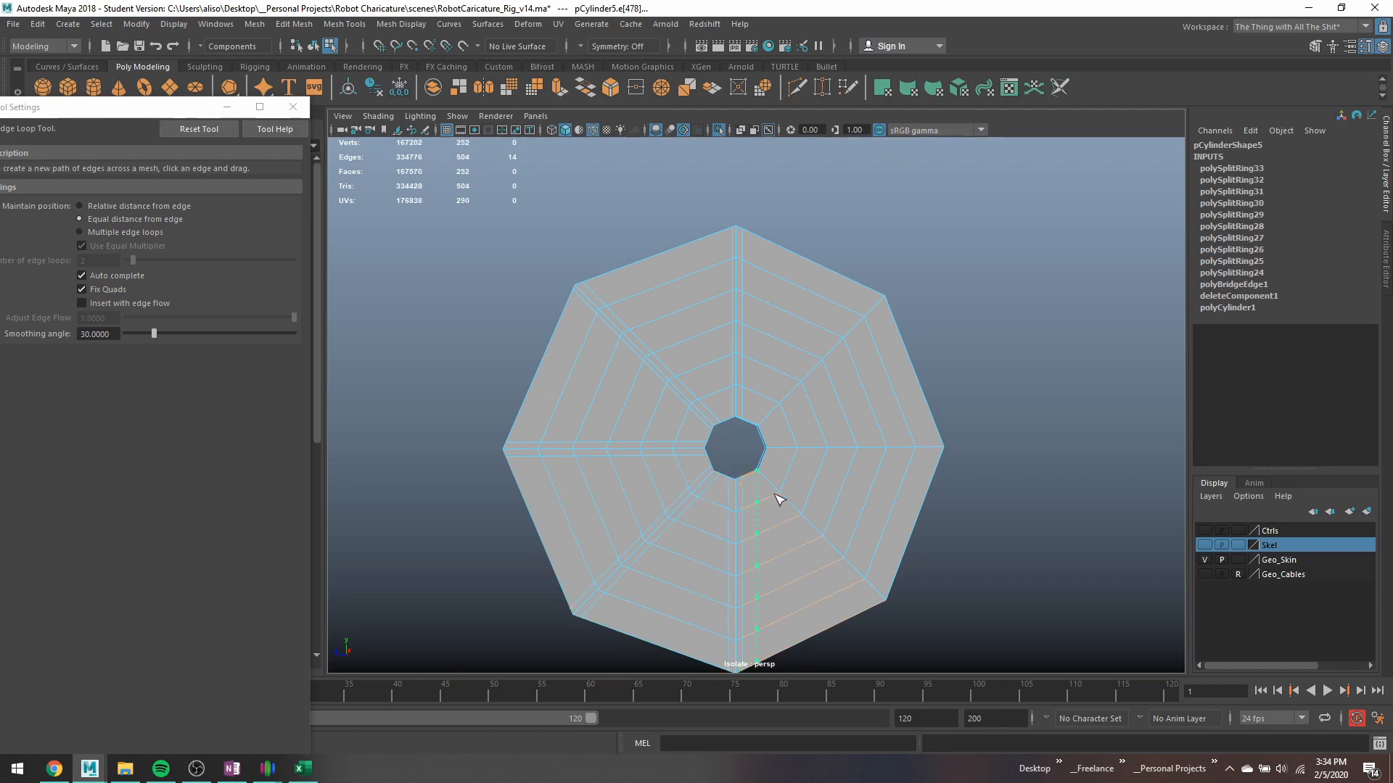
# Insert close edge loops on both sides of the lower-right, right and upper-right spokes.
pyautogui.click(785, 494)
pyautogui.hotkey('ctrl', 'z')
pyautogui.click(785, 495)
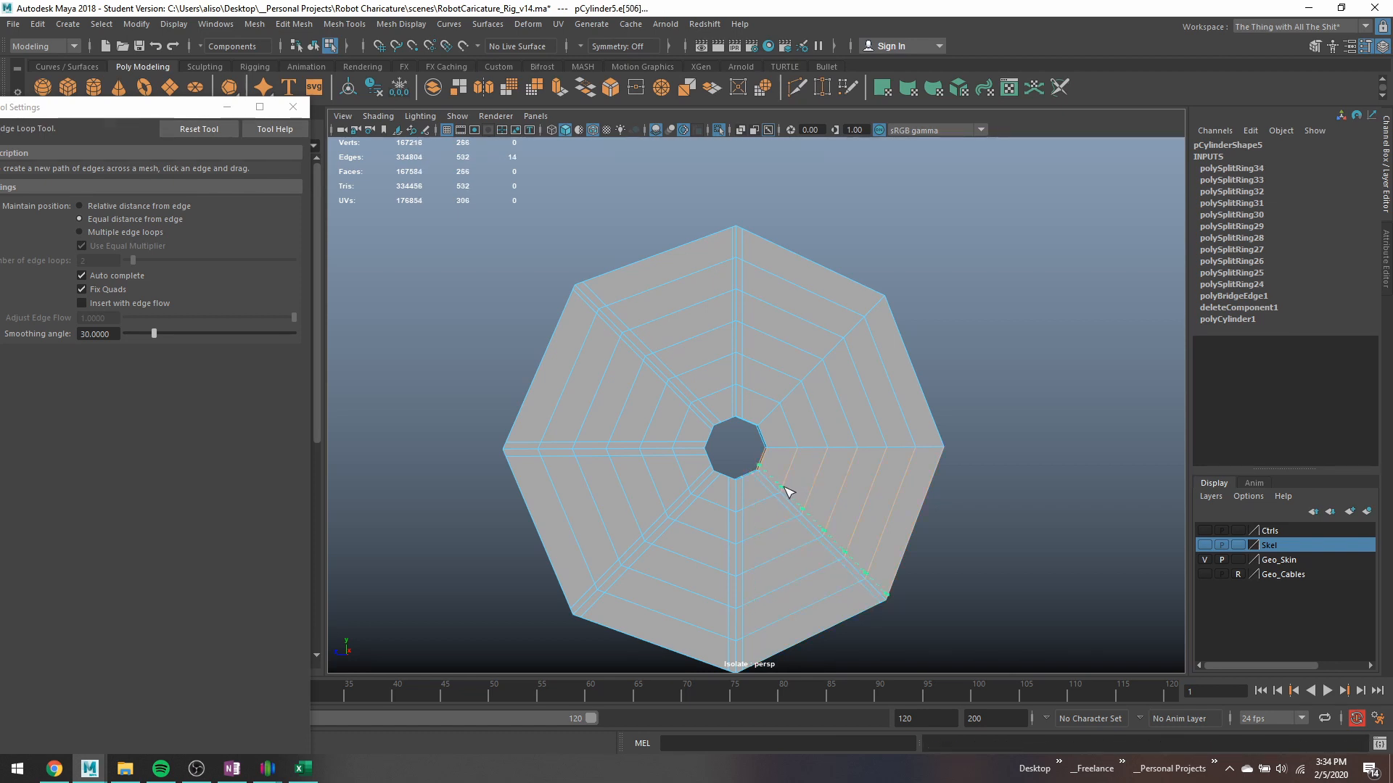
pyautogui.click(787, 493)
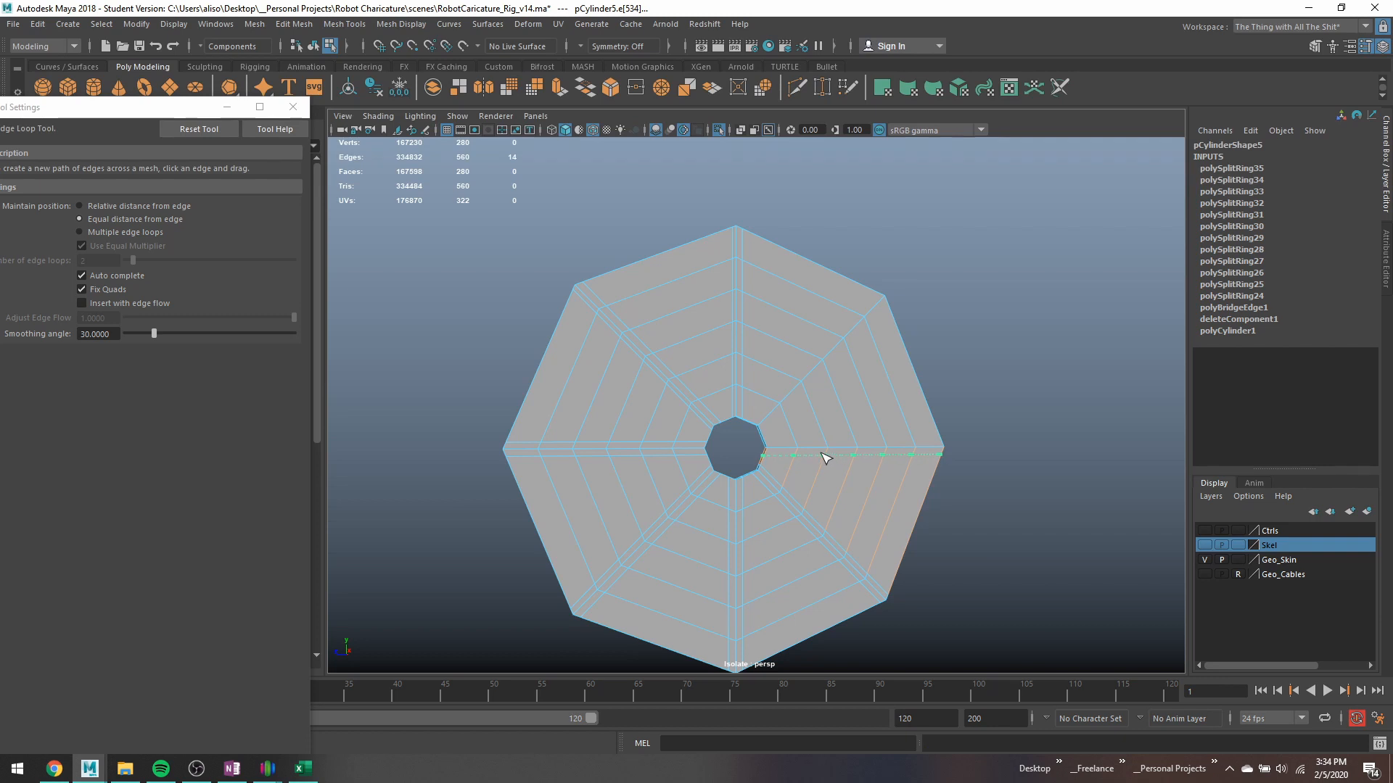
pyautogui.click(826, 453)
pyautogui.click(811, 420)
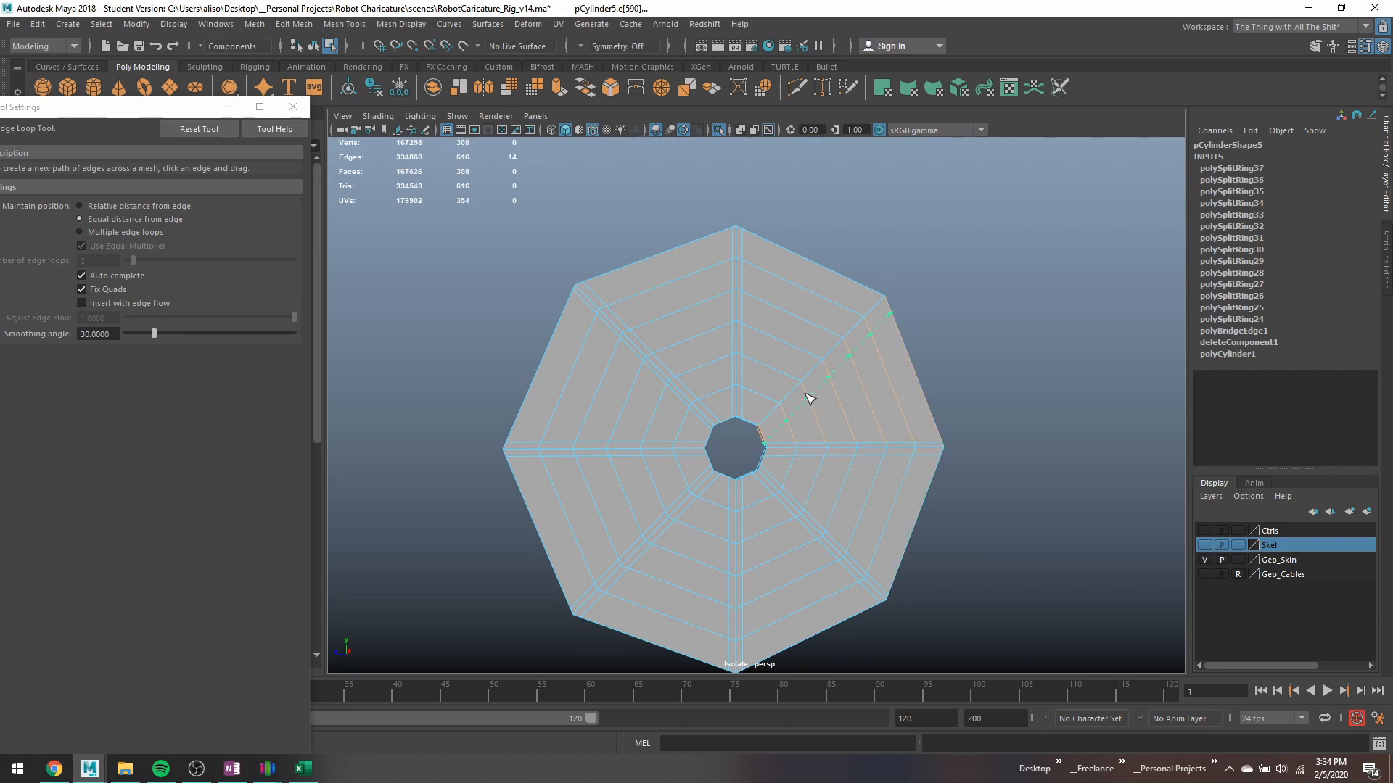
pyautogui.click(804, 388)
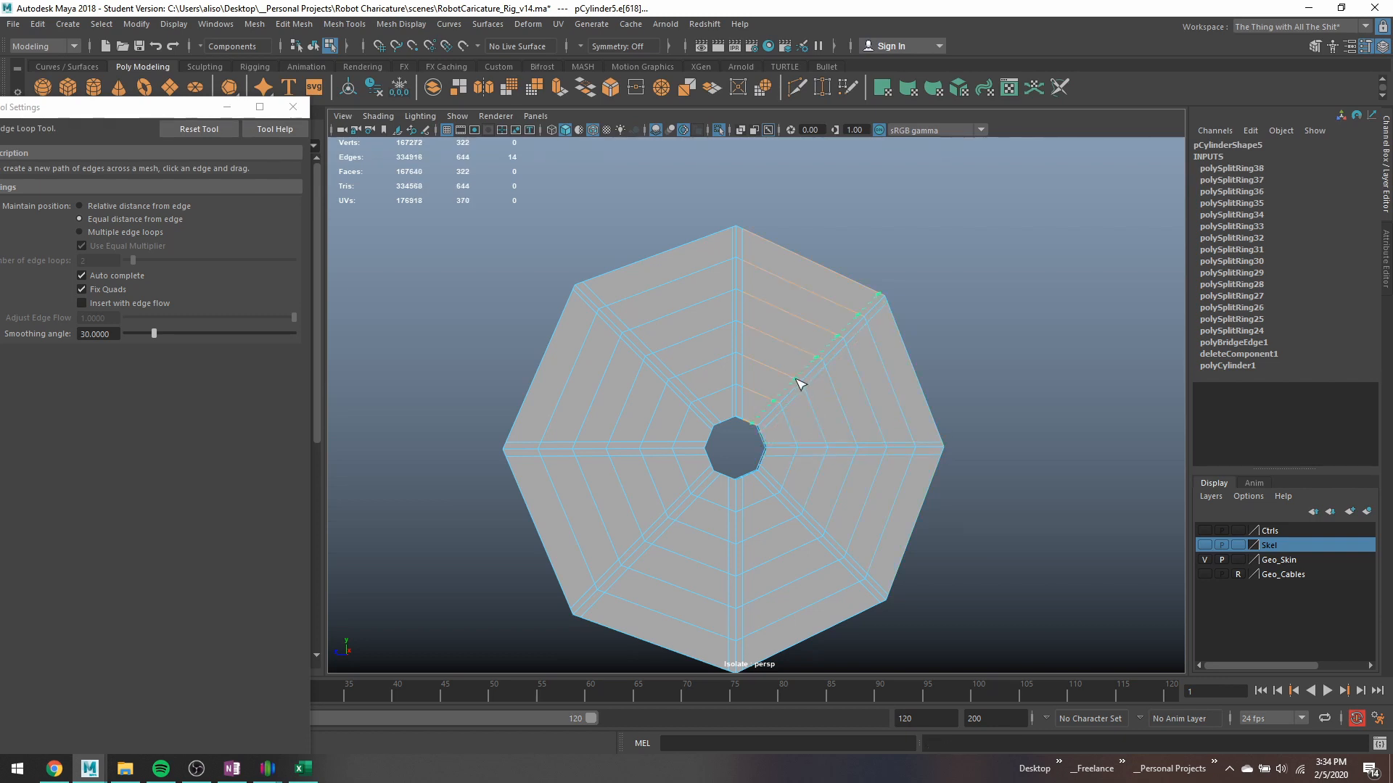
pyautogui.click(798, 396)
# Select the narrow face strips along one side of the upper vertical, upper-left, left and lower-left spokes.
pyautogui.press('q')
pyautogui.moveTo(747, 251); pyautogui.dragTo(743, 238, button='right')
pyautogui.click(743, 246)
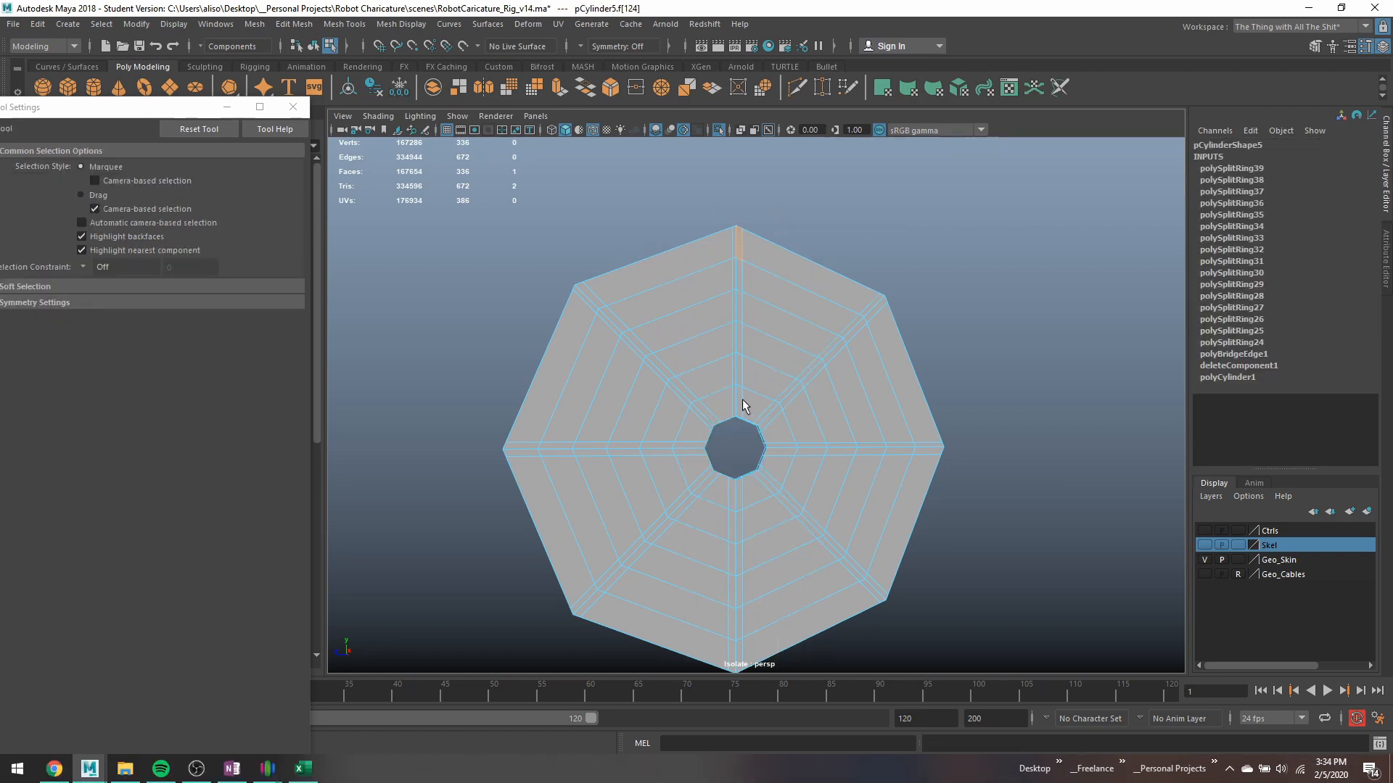
pyautogui.keyDown('shift'); pyautogui.doubleClick(742, 400); pyautogui.keyUp('shift')
pyautogui.keyDown('shift'); pyautogui.doubleClick(705, 410); pyautogui.keyUp('shift')
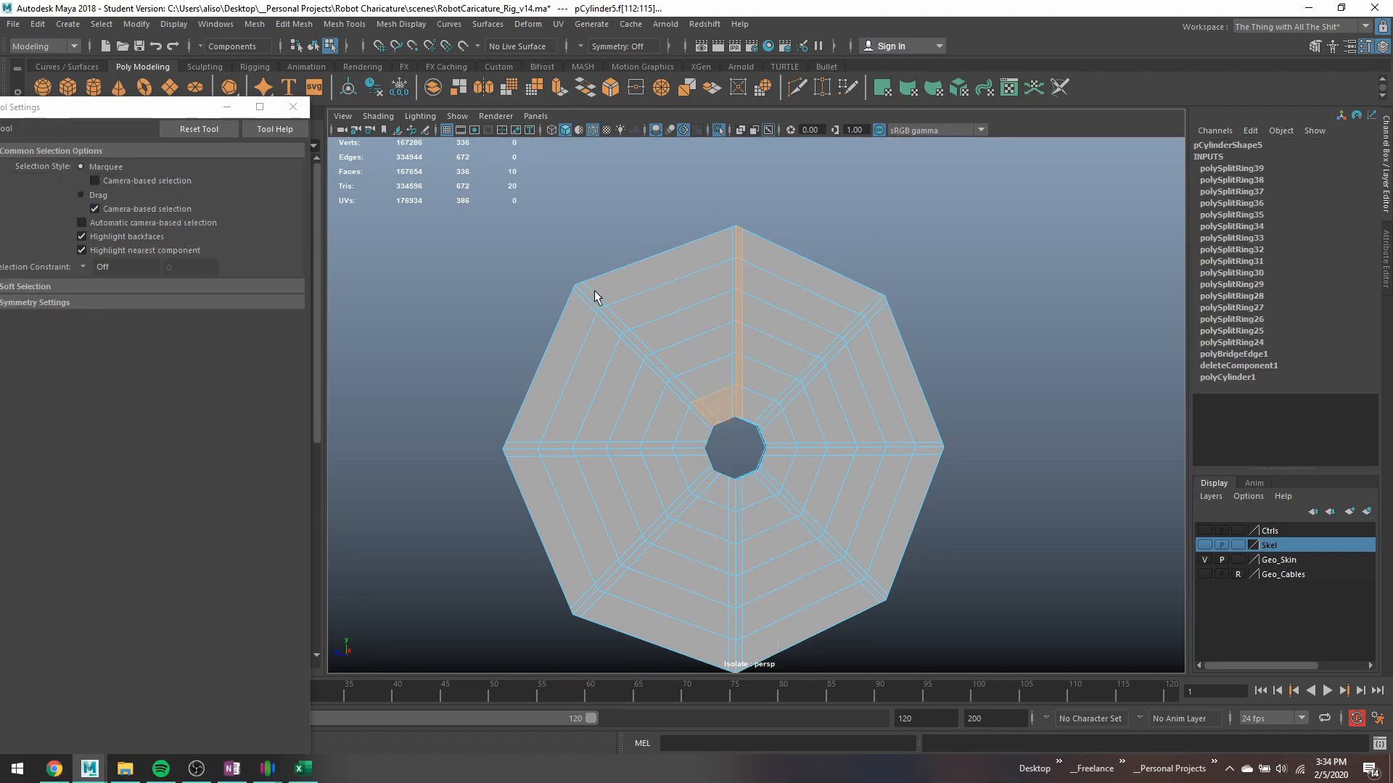
pyautogui.hotkey('ctrl', 'z')
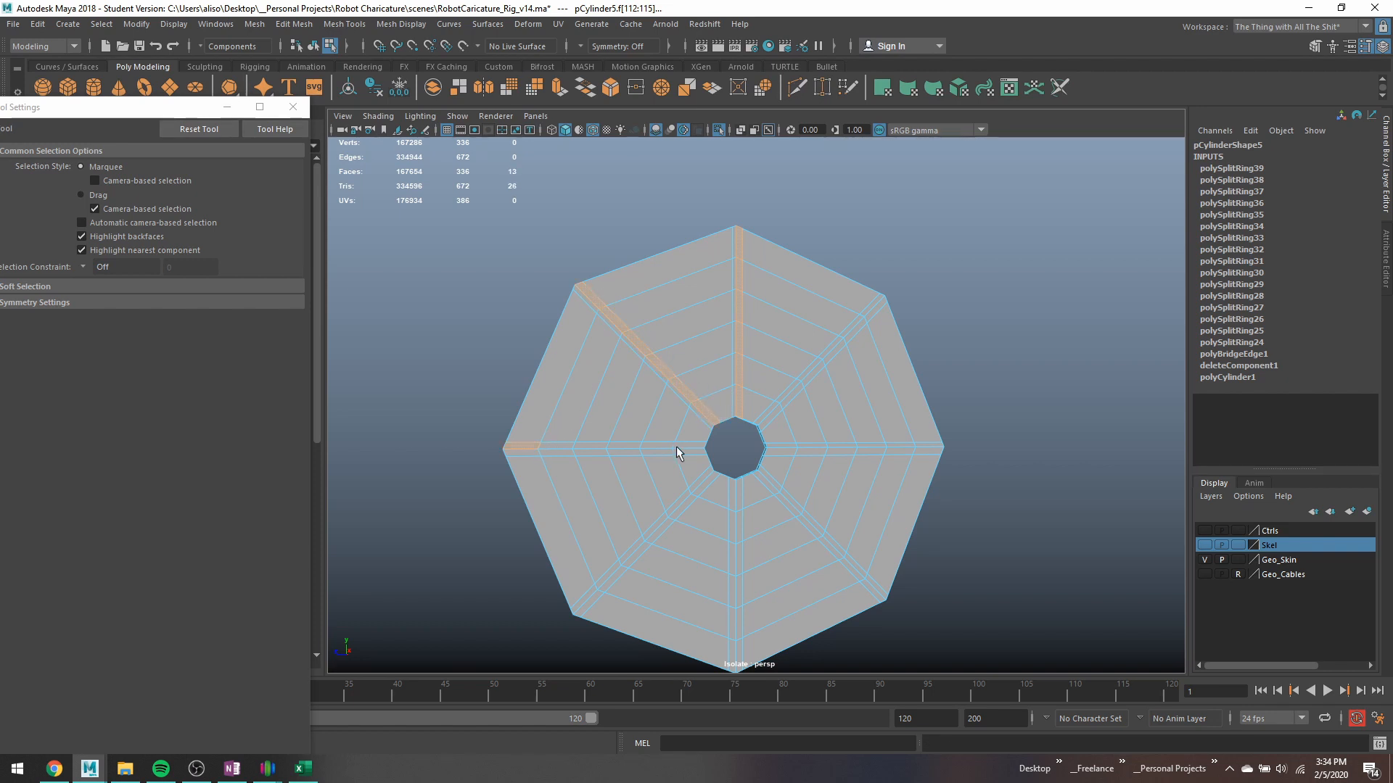
pyautogui.keyDown('shift'); pyautogui.doubleClick(701, 478); pyautogui.keyUp('shift')
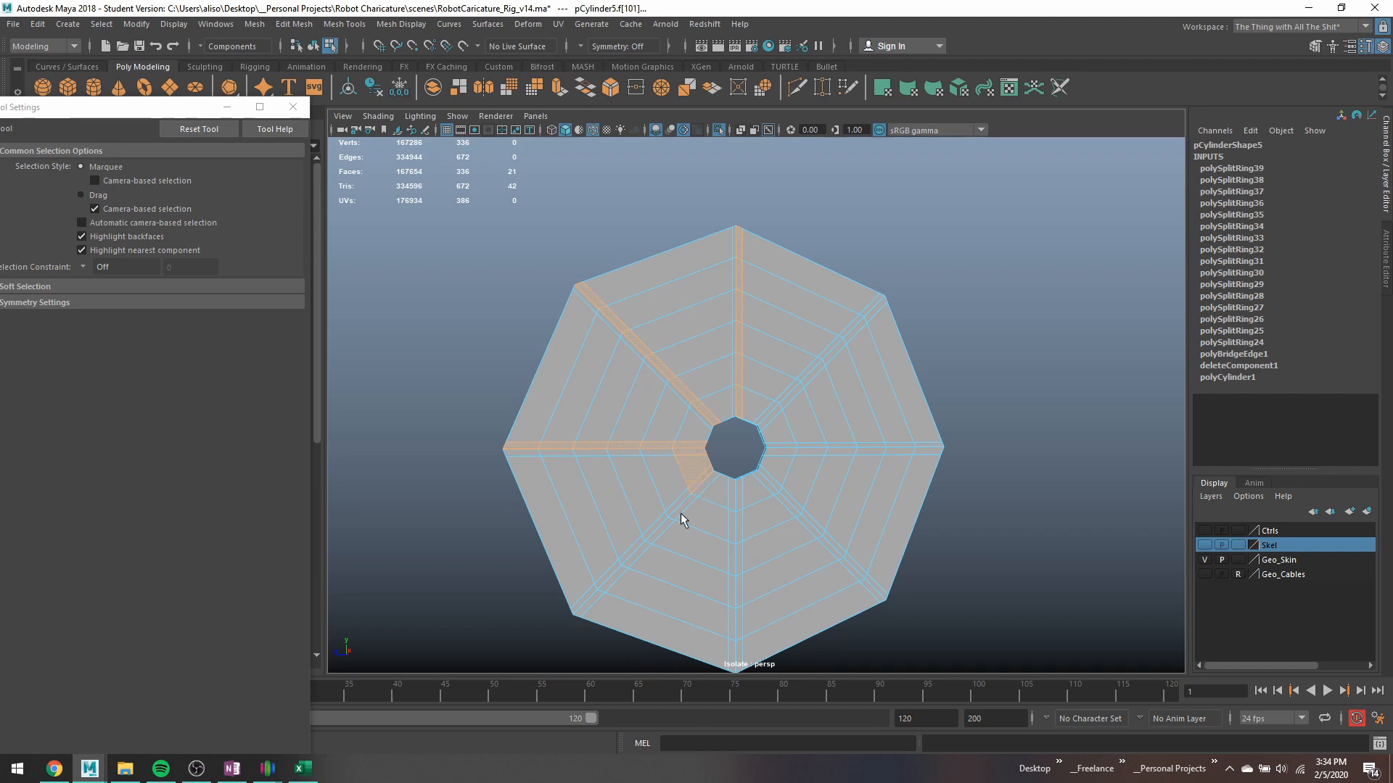
pyautogui.hotkey('ctrl', 'z')
pyautogui.keyDown('ctrl'); pyautogui.click(697, 482); pyautogui.keyUp('ctrl')
pyautogui.keyDown('shift'); pyautogui.doubleClick(584, 593); pyautogui.keyUp('shift')
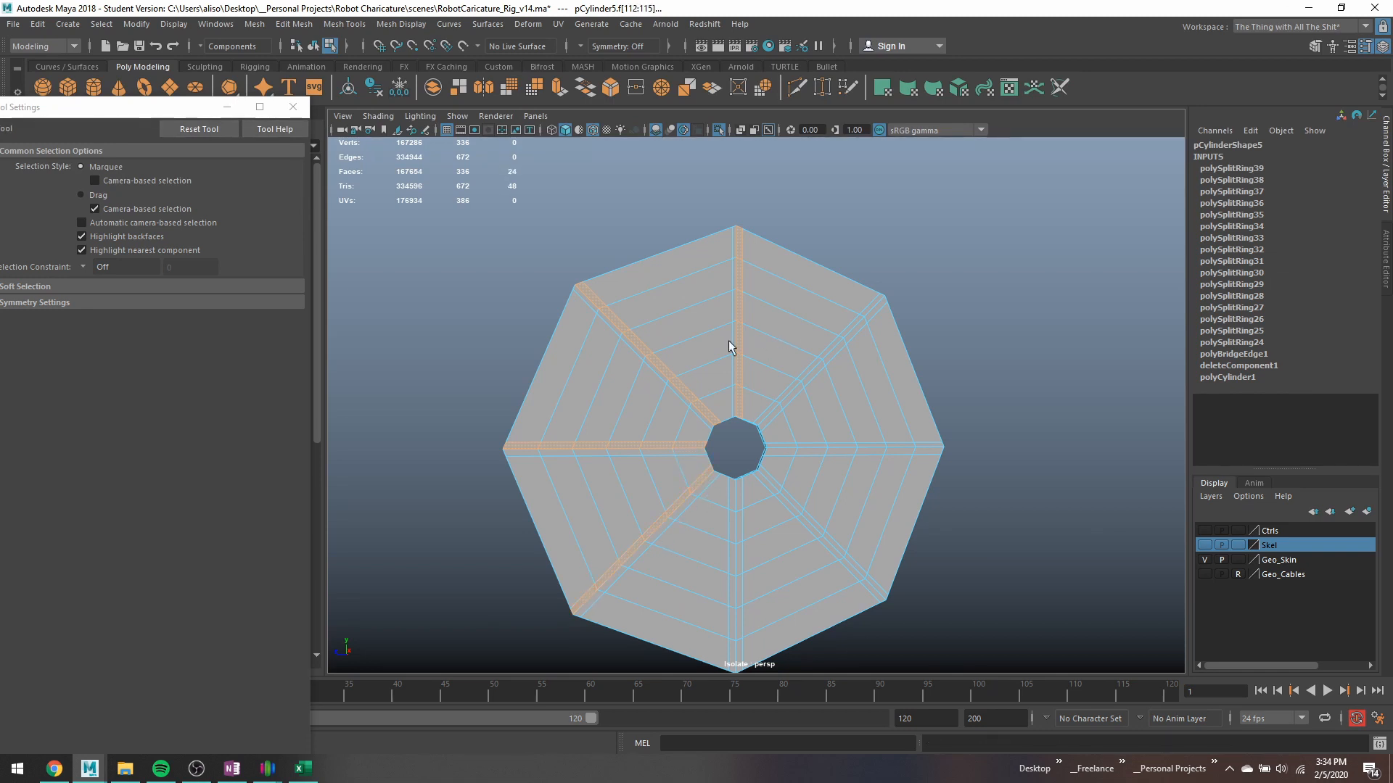
# Add the face strips along the lower vertical, lower-right, right and upper-right spokes to the selection.
pyautogui.scroll(5, 673, 340)
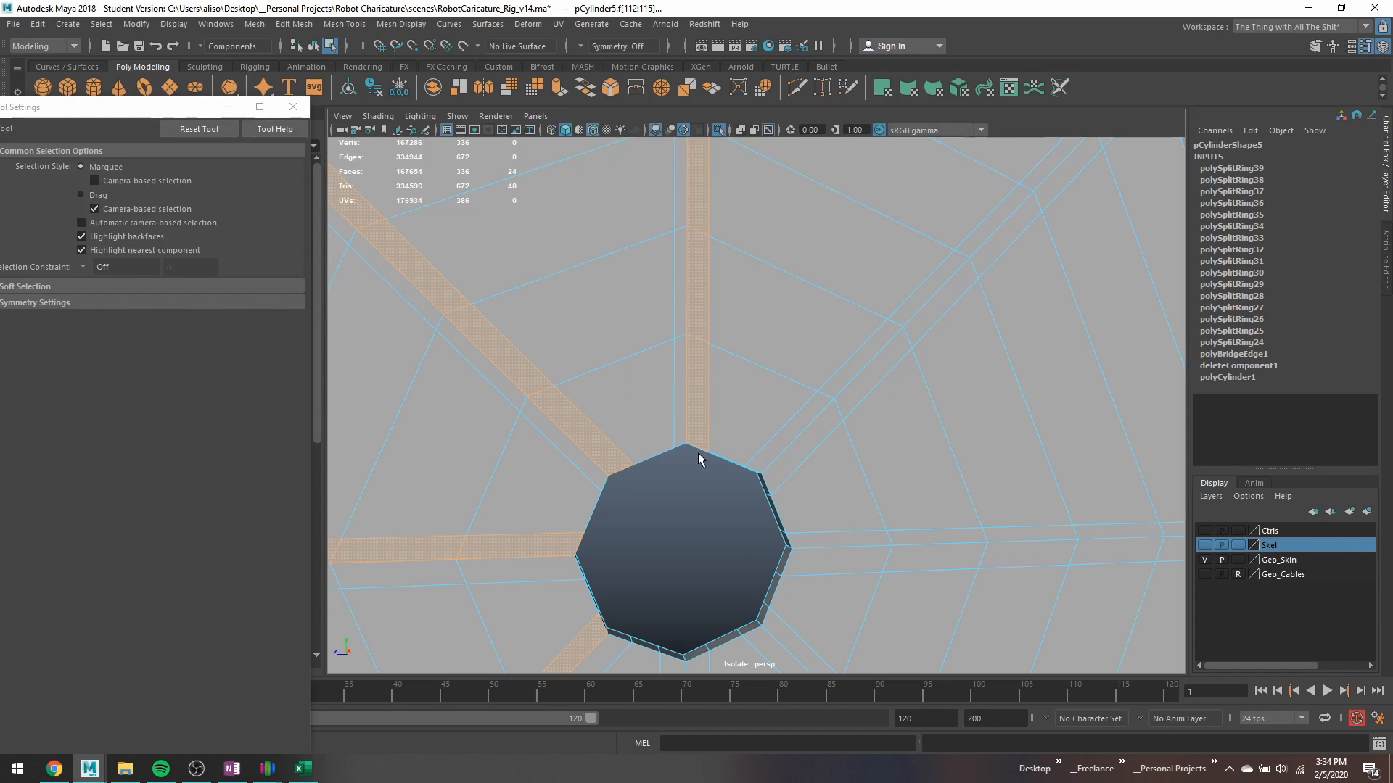
pyautogui.keyDown('alt'); pyautogui.moveTo(712, 544); pyautogui.dragTo(758, 290, button='middle'); pyautogui.keyUp('alt')
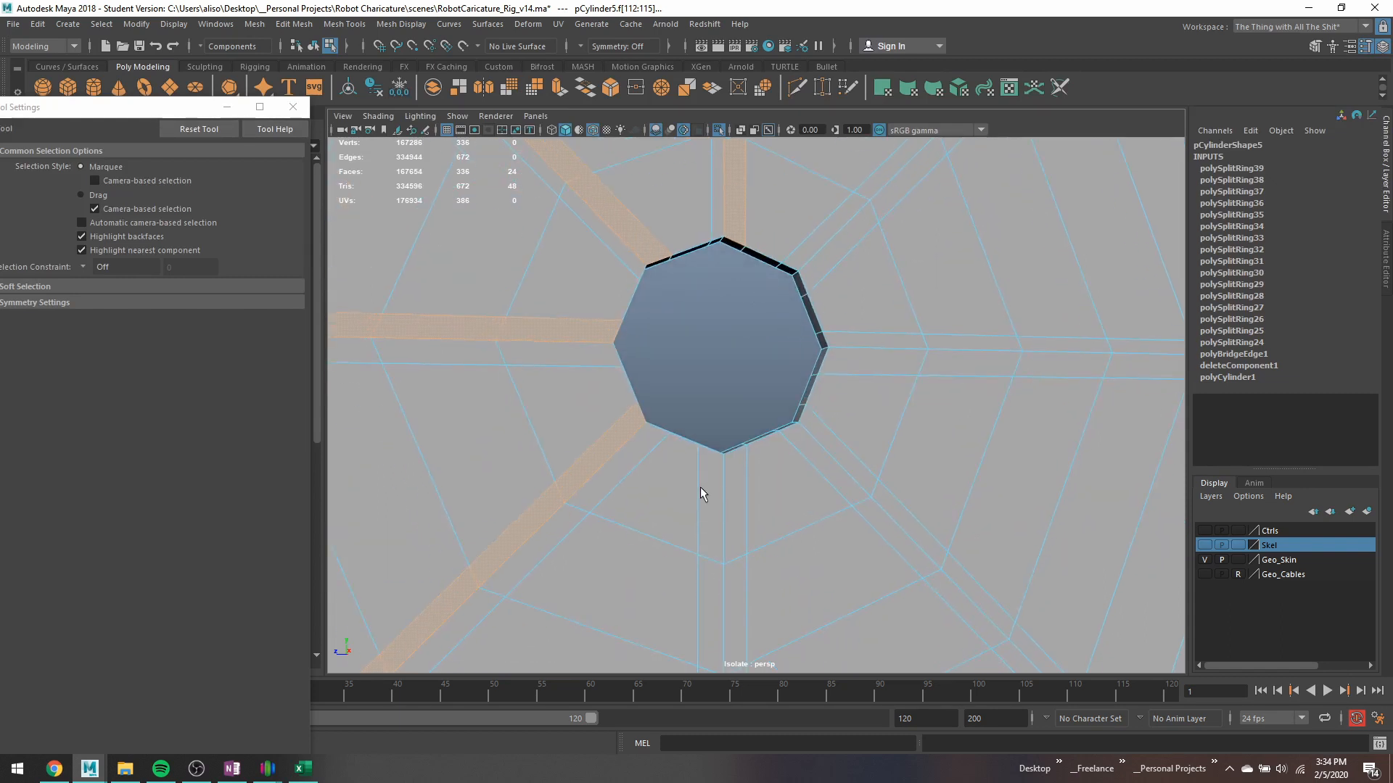
pyautogui.keyDown('shift'); pyautogui.click(844, 491); pyautogui.keyUp('shift')
pyautogui.keyDown('shift'); pyautogui.doubleClick(867, 511); pyautogui.keyUp('shift')
pyautogui.keyDown('shift'); pyautogui.click(882, 358); pyautogui.keyUp('shift')
pyautogui.keyDown('shift'); pyautogui.doubleClick(949, 364); pyautogui.keyUp('shift')
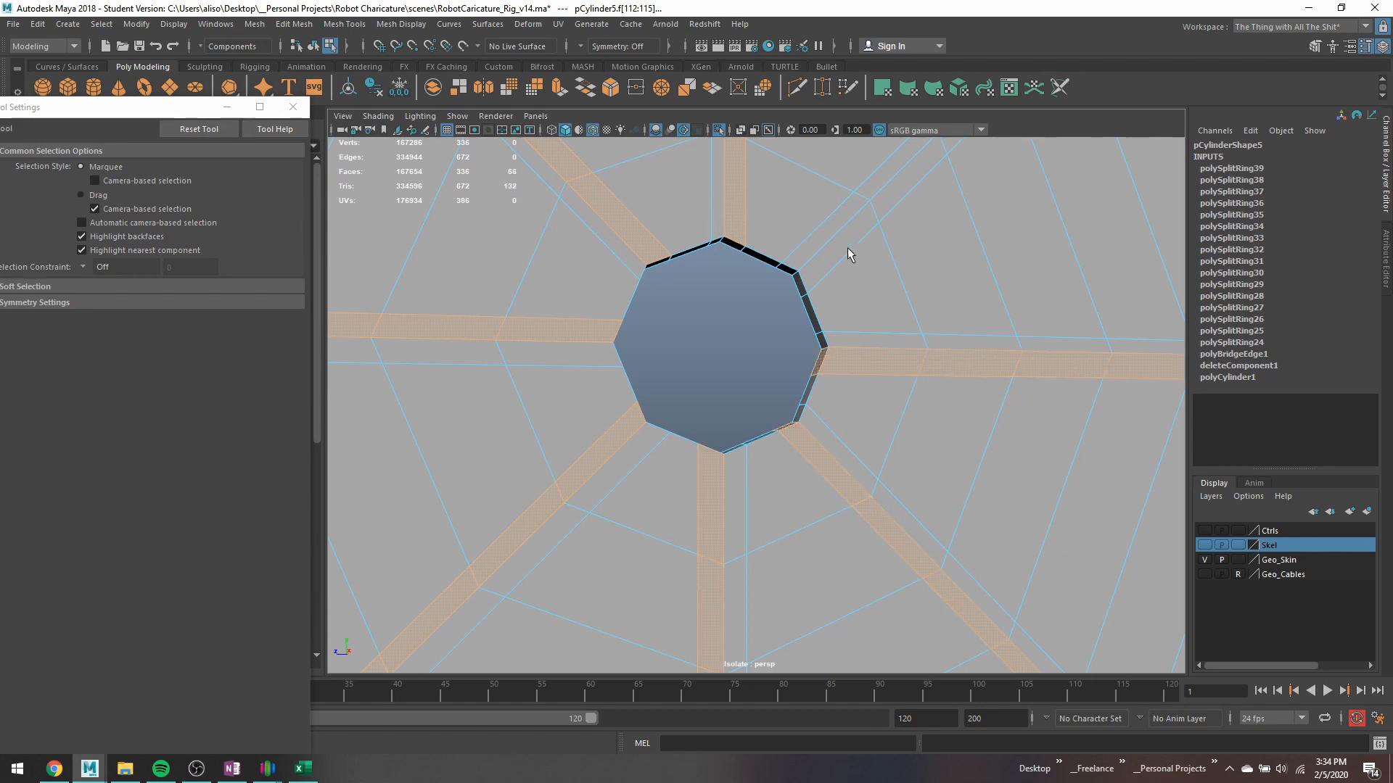
pyautogui.scroll(-5, 883, 247)
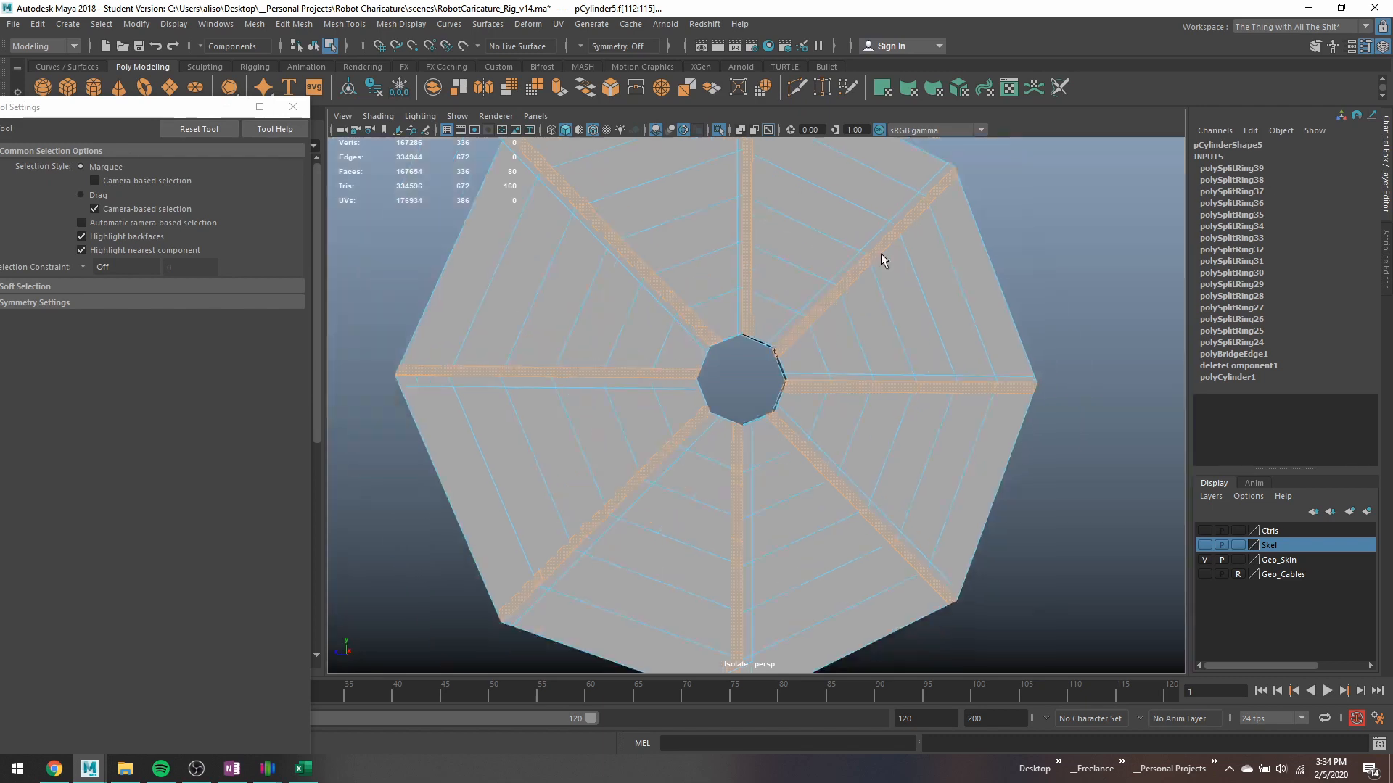
# Deselect the strip faces outside one cap, keeping only that cap's eight spoke strips selected.
pyautogui.keyDown('alt'); pyautogui.moveTo(668, 472); pyautogui.dragTo(782, 459); pyautogui.keyUp('alt')
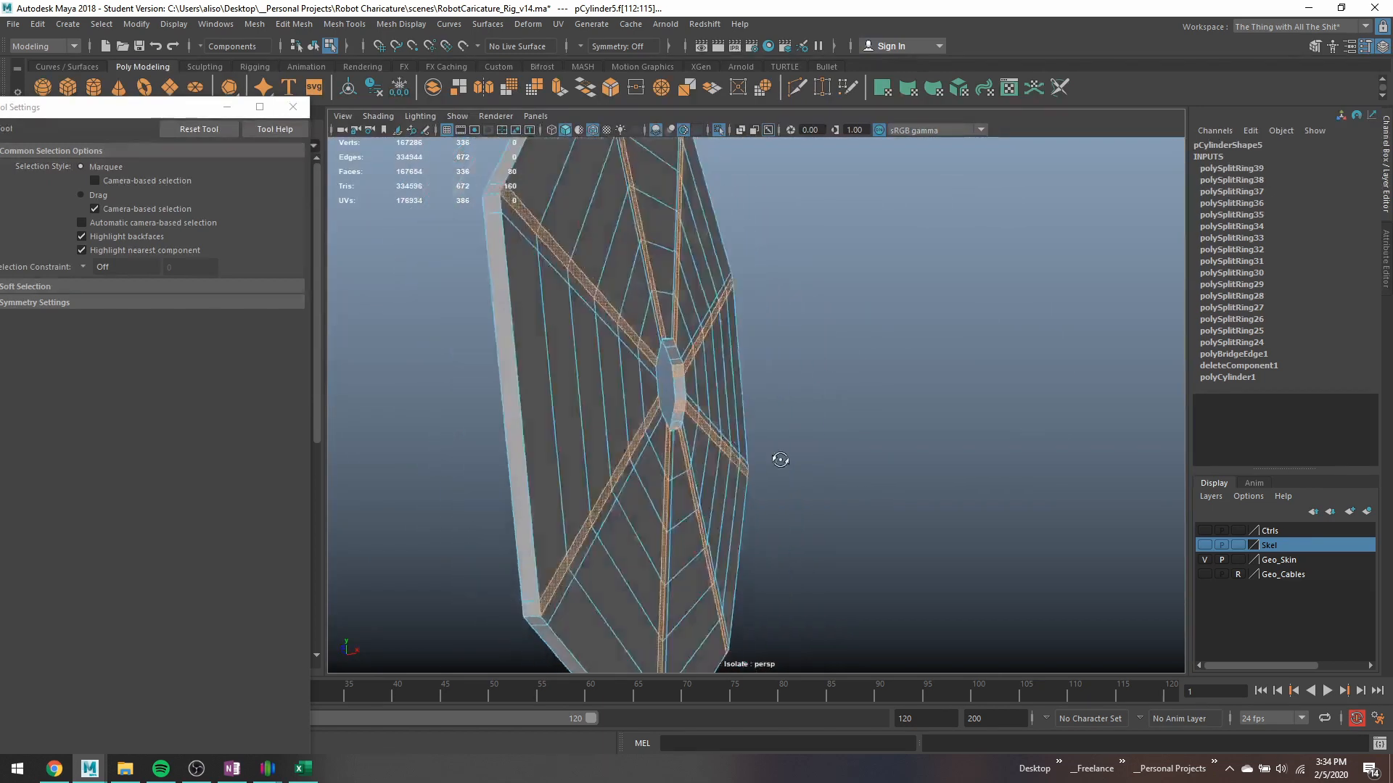
pyautogui.press('space')
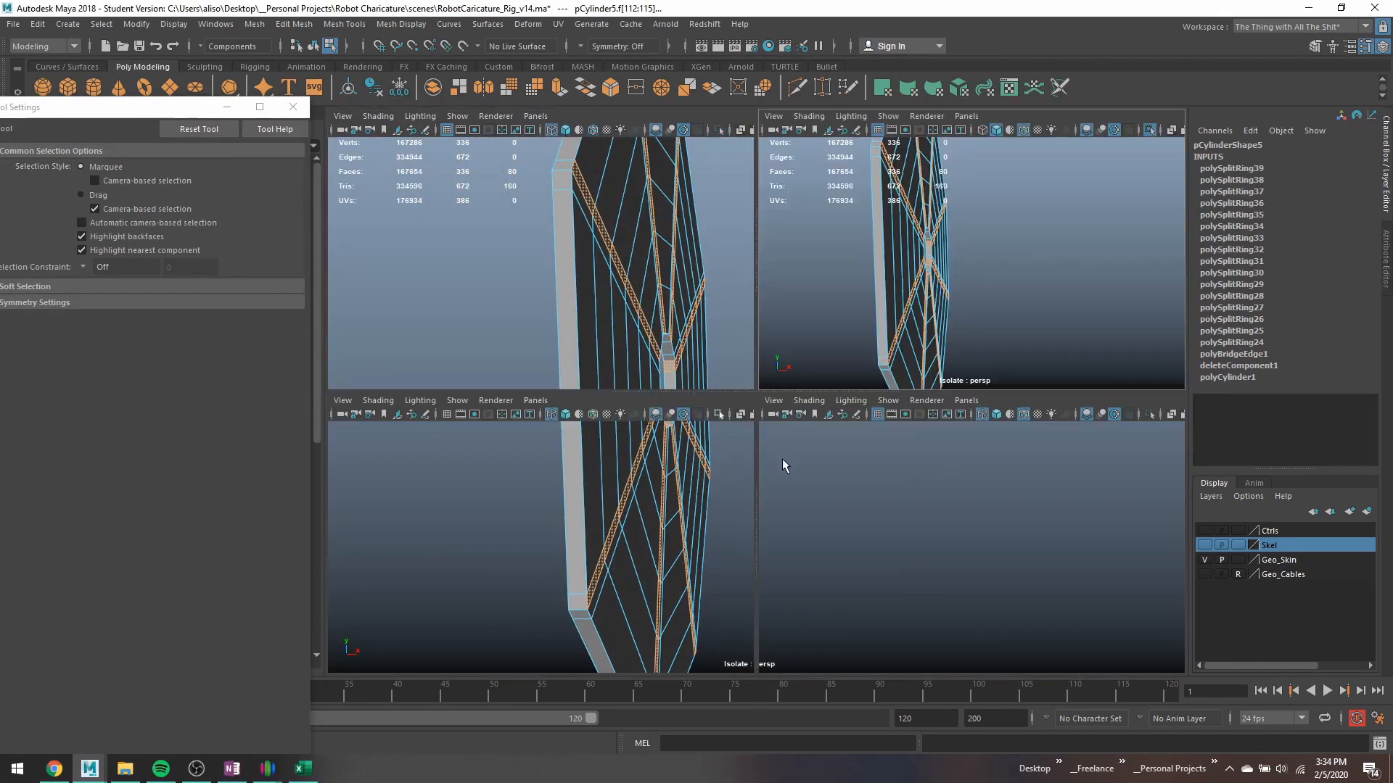
pyautogui.press('space')
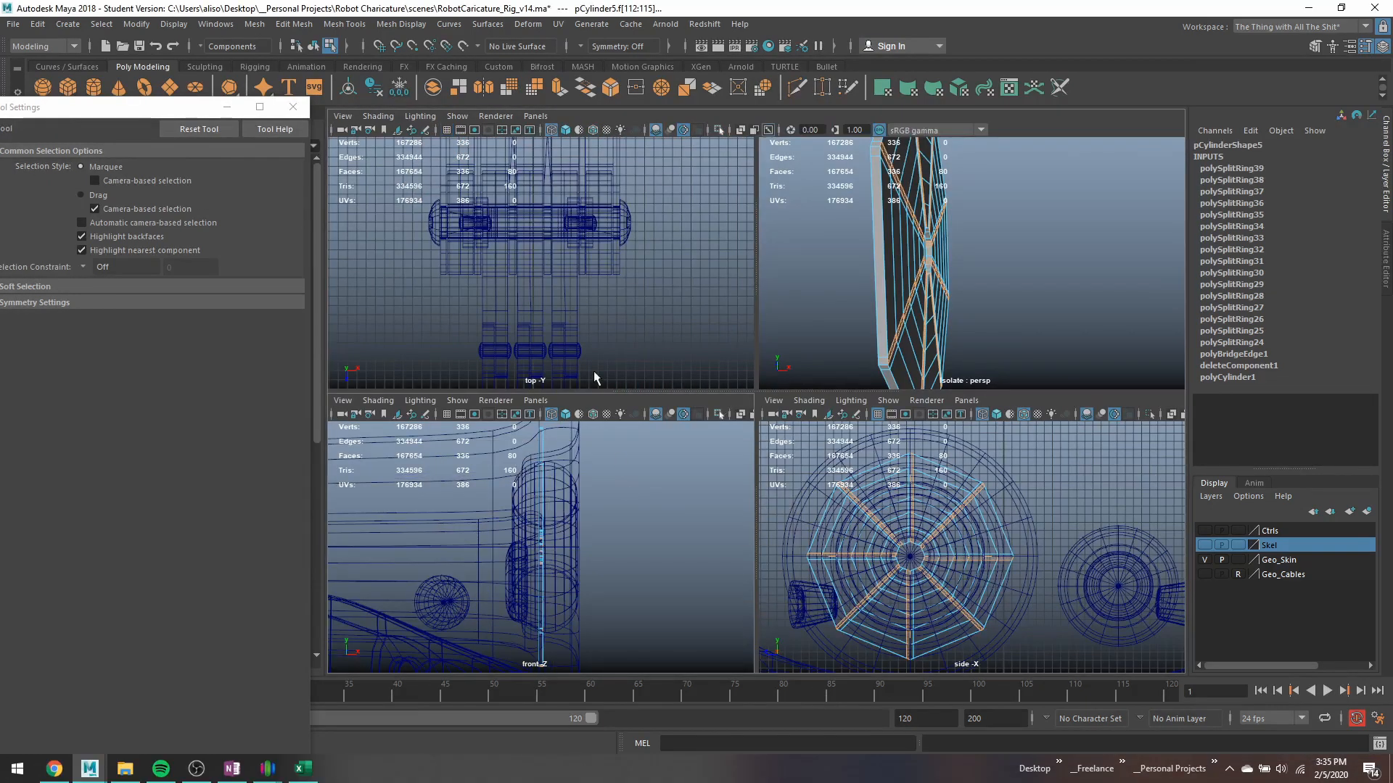
pyautogui.scroll(-1, 685, 255)
pyautogui.keyDown('ctrl'); pyautogui.moveTo(678, 201); pyautogui.dragTo(755, 646); pyautogui.keyUp('ctrl')
pyautogui.press('space')
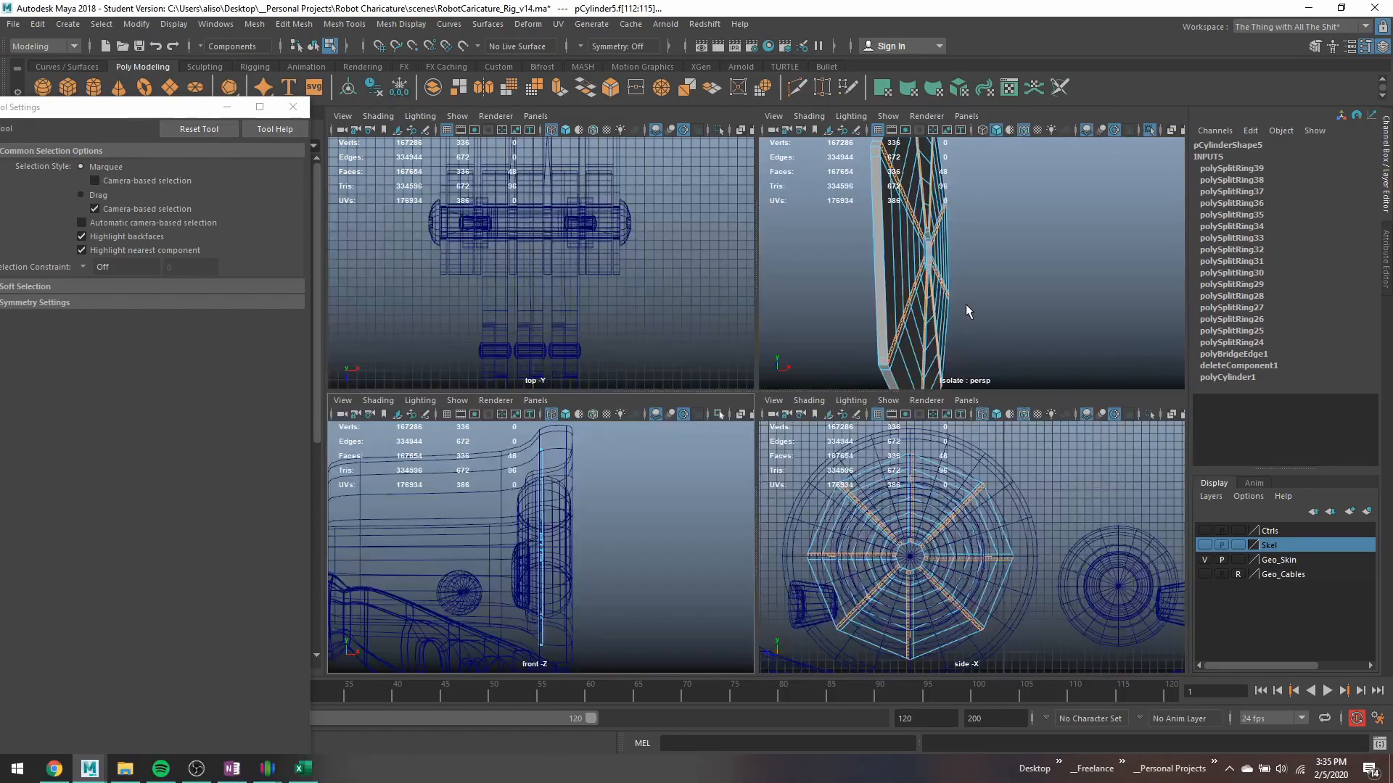
pyautogui.press('space')
pyautogui.hotkey('ctrl', '1')
pyautogui.keyDown('alt'); pyautogui.moveTo(911, 336); pyautogui.dragTo(858, 361); pyautogui.keyUp('alt')
# Try moving the selected spoke strips about 0.61 units along X with smooth mesh preview on, and undo the move.
pyautogui.press('w')
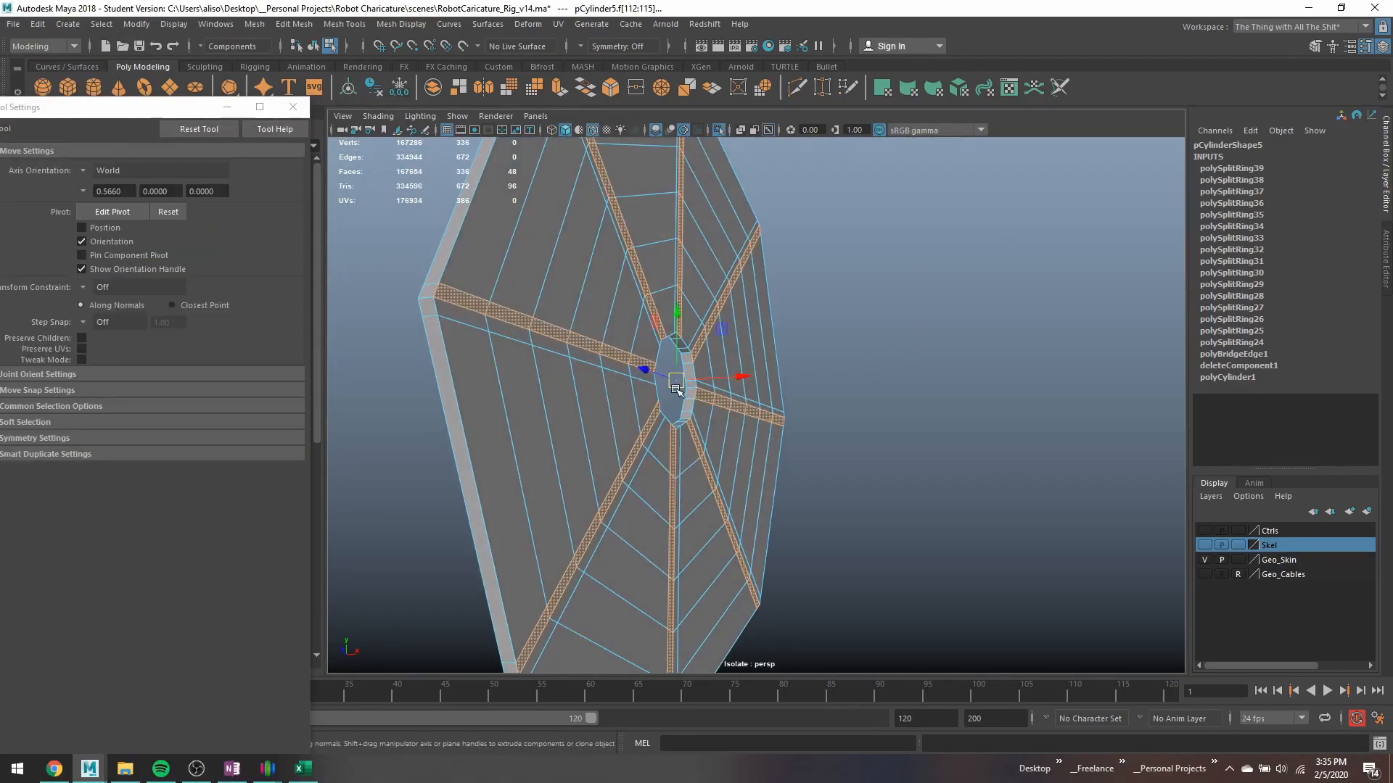
pyautogui.moveTo(707, 380); pyautogui.dragTo(707, 408)
pyautogui.hotkey('ctrl', 'z')
pyautogui.press('3')
pyautogui.hotkey('ctrl', 'z')
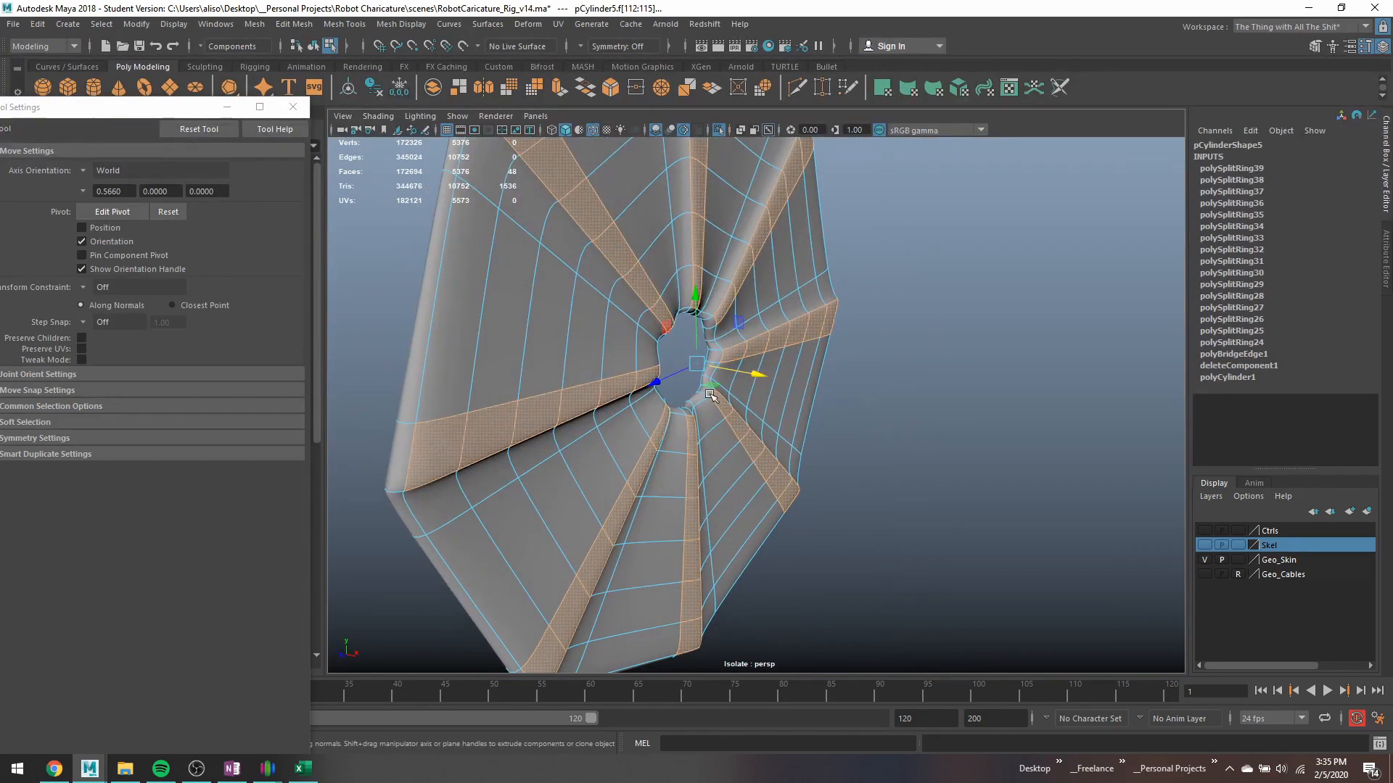
pyautogui.hotkey('ctrl', 'z')
pyautogui.press('q')
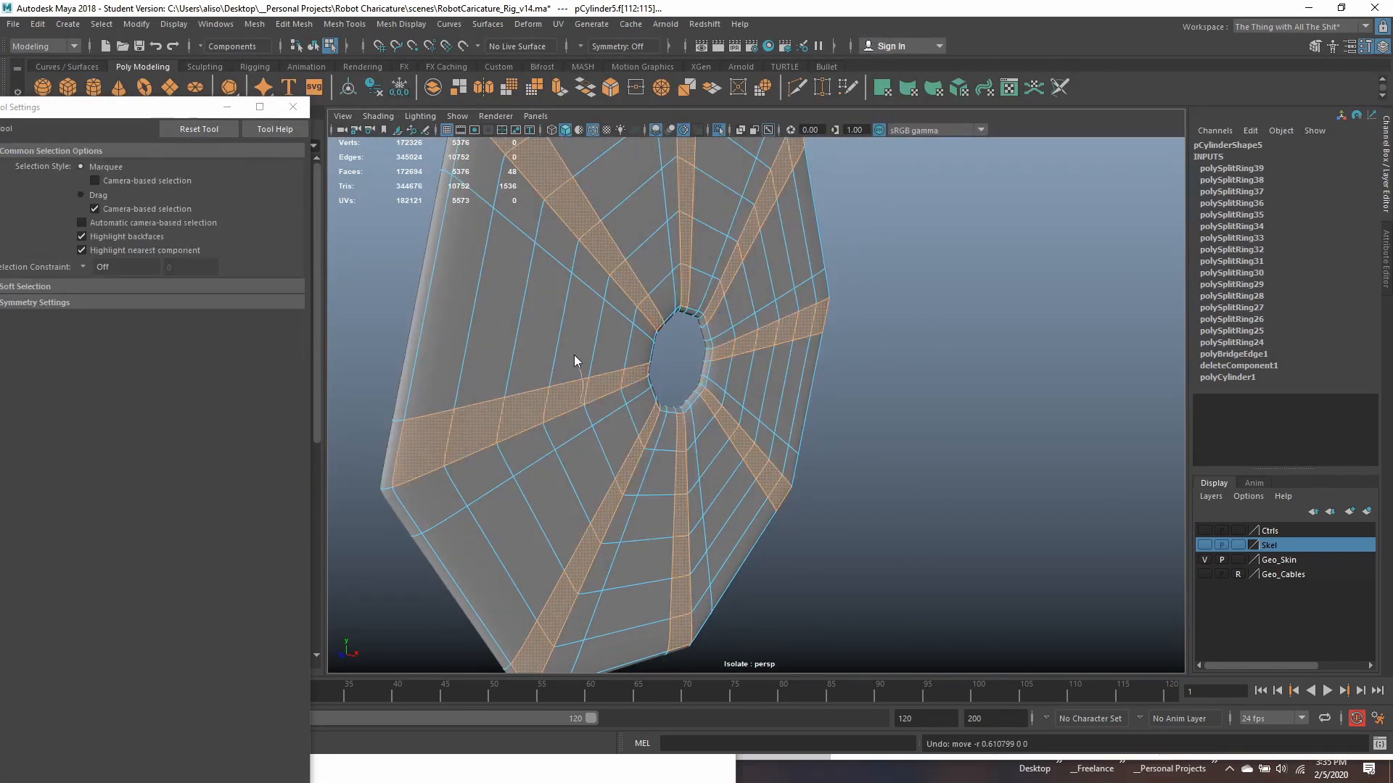
# Turn off smooth mesh preview and select one edge loop along the same side of each of the eight spokes.
pyautogui.moveTo(574, 341); pyautogui.dragTo(575, 372, button='right')
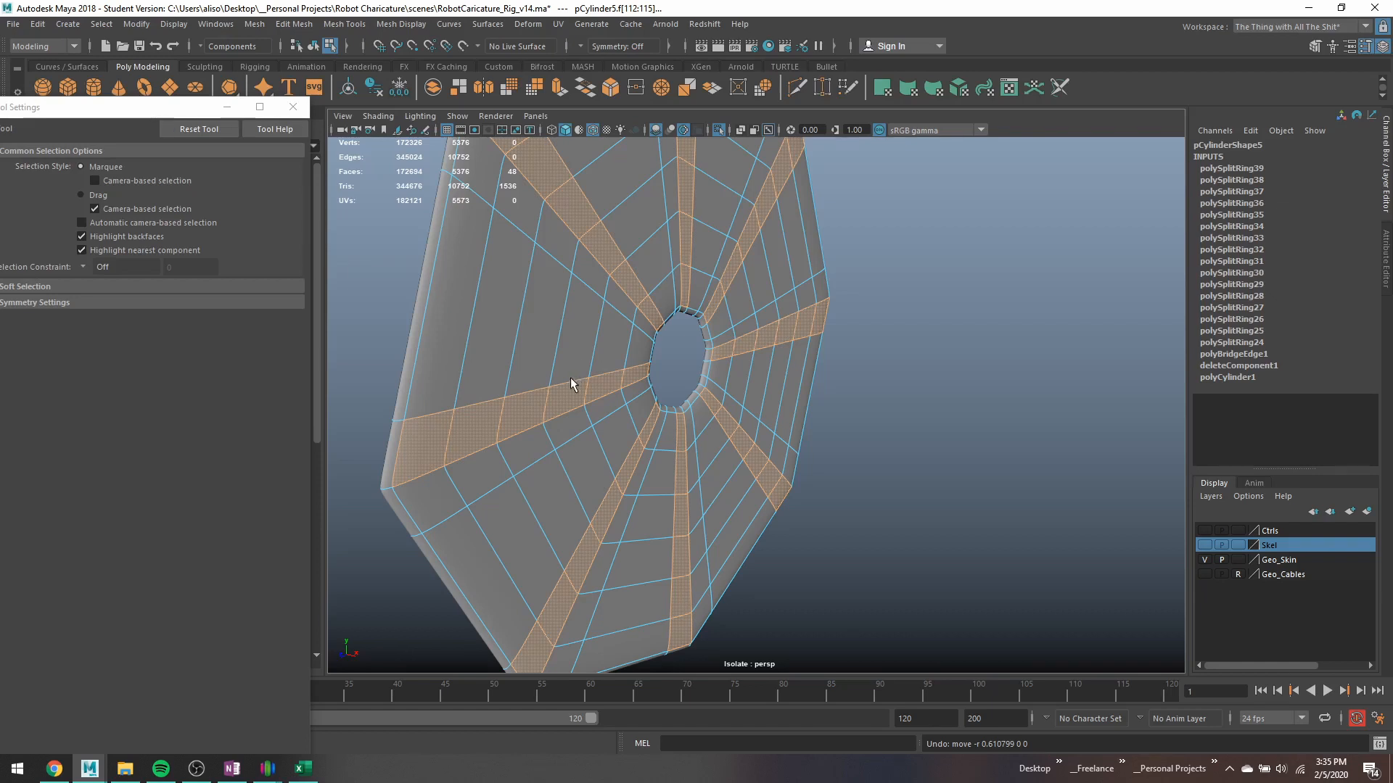
pyautogui.keyDown('alt'); pyautogui.moveTo(570, 377); pyautogui.dragTo(595, 379); pyautogui.keyUp('alt')
pyautogui.click(595, 379)
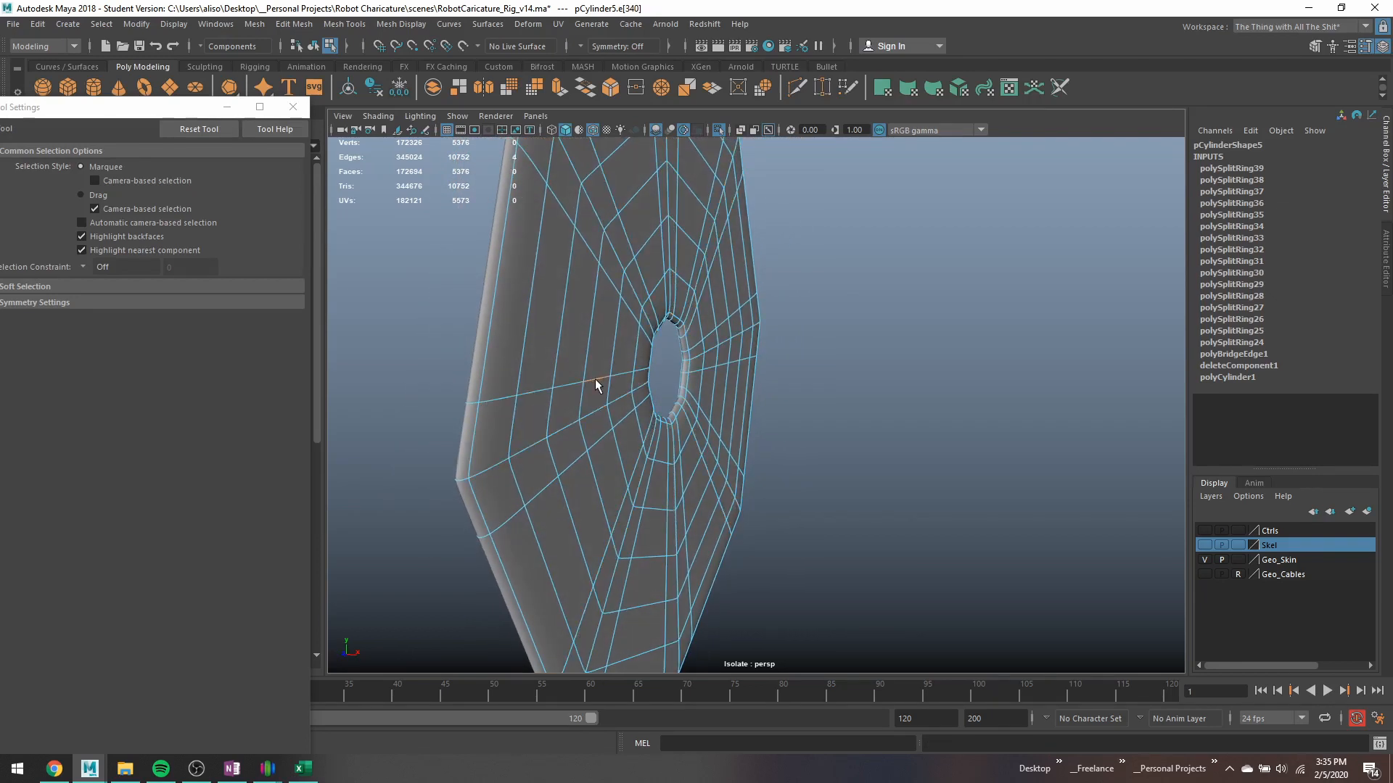
pyautogui.press('1')
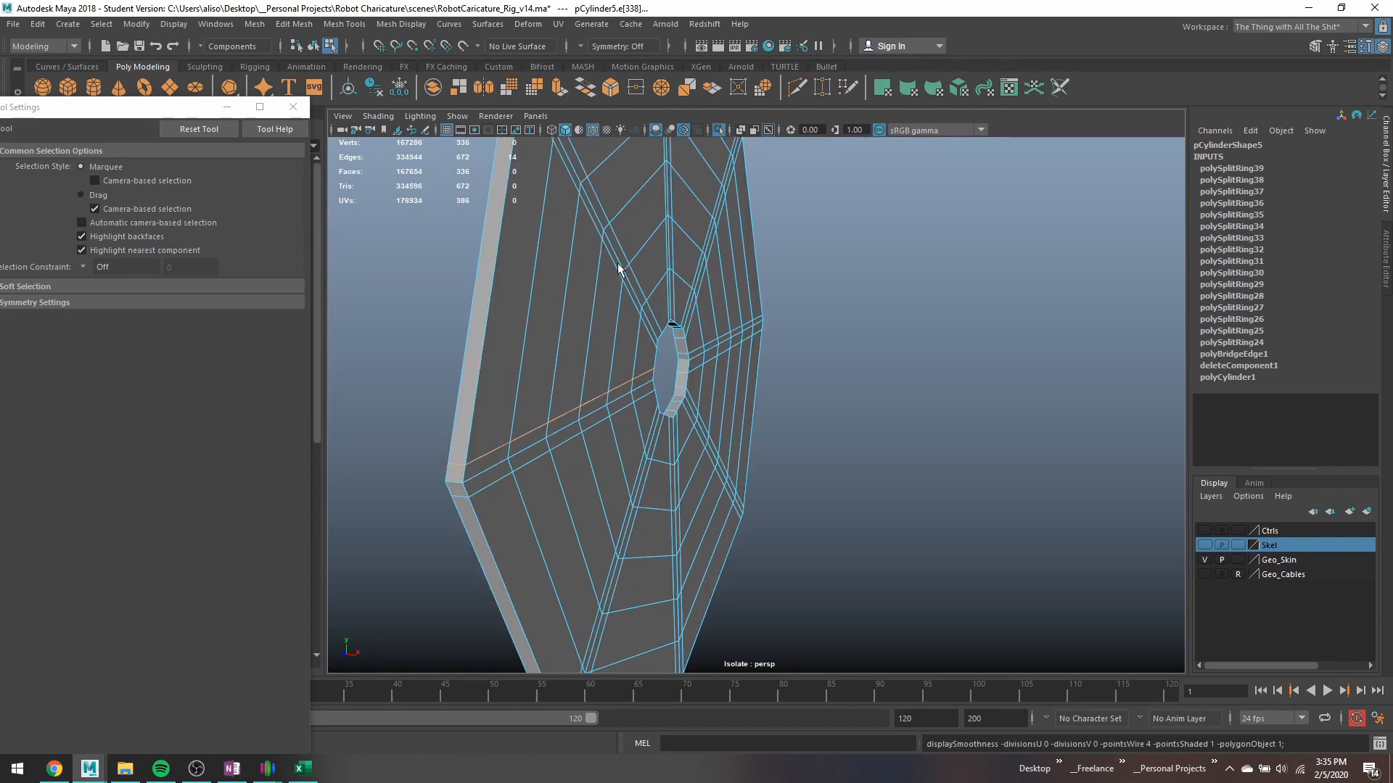
pyautogui.keyDown('shift'); pyautogui.doubleClick(616, 235); pyautogui.keyUp('shift')
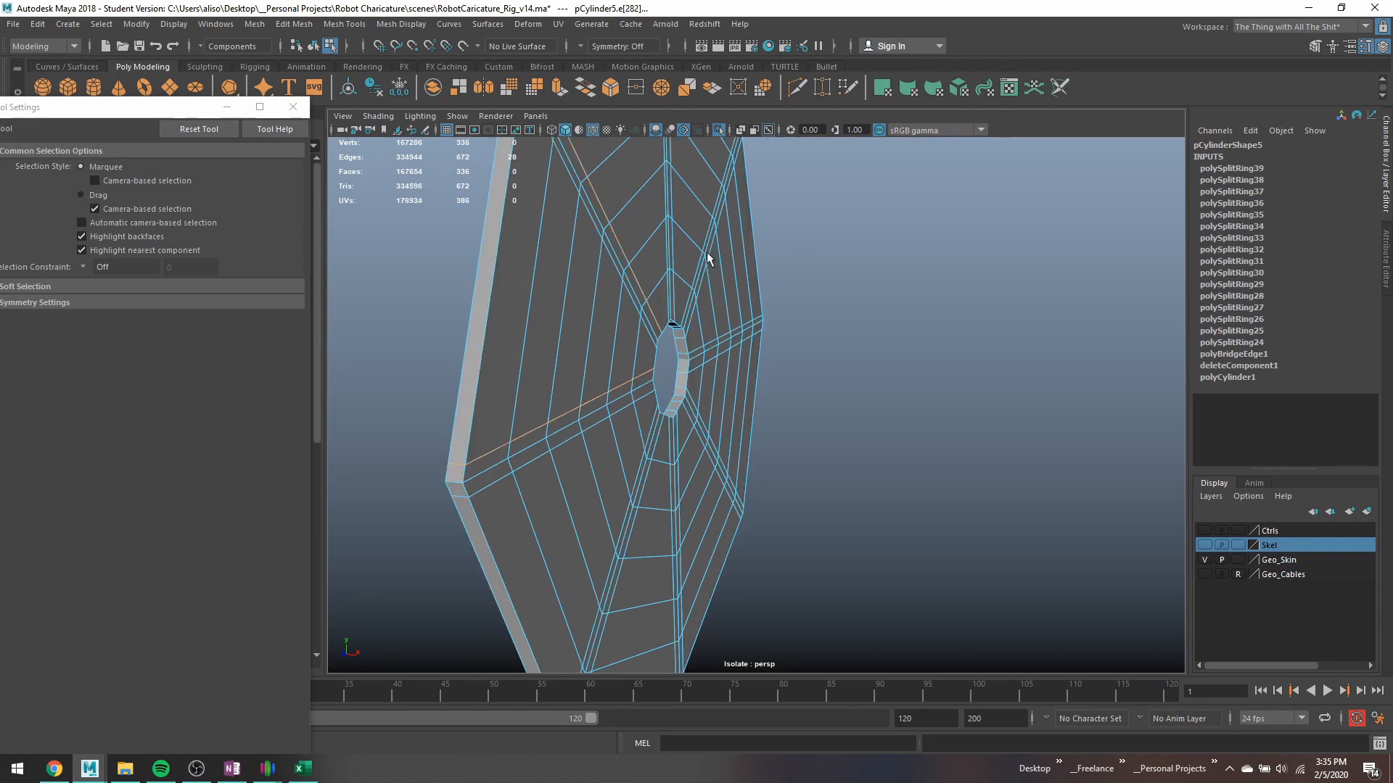
pyautogui.keyDown('alt'); pyautogui.moveTo(758, 252); pyautogui.dragTo(686, 254); pyautogui.keyUp('alt')
pyautogui.keyDown('shift'); pyautogui.doubleClick(730, 239); pyautogui.keyUp('shift')
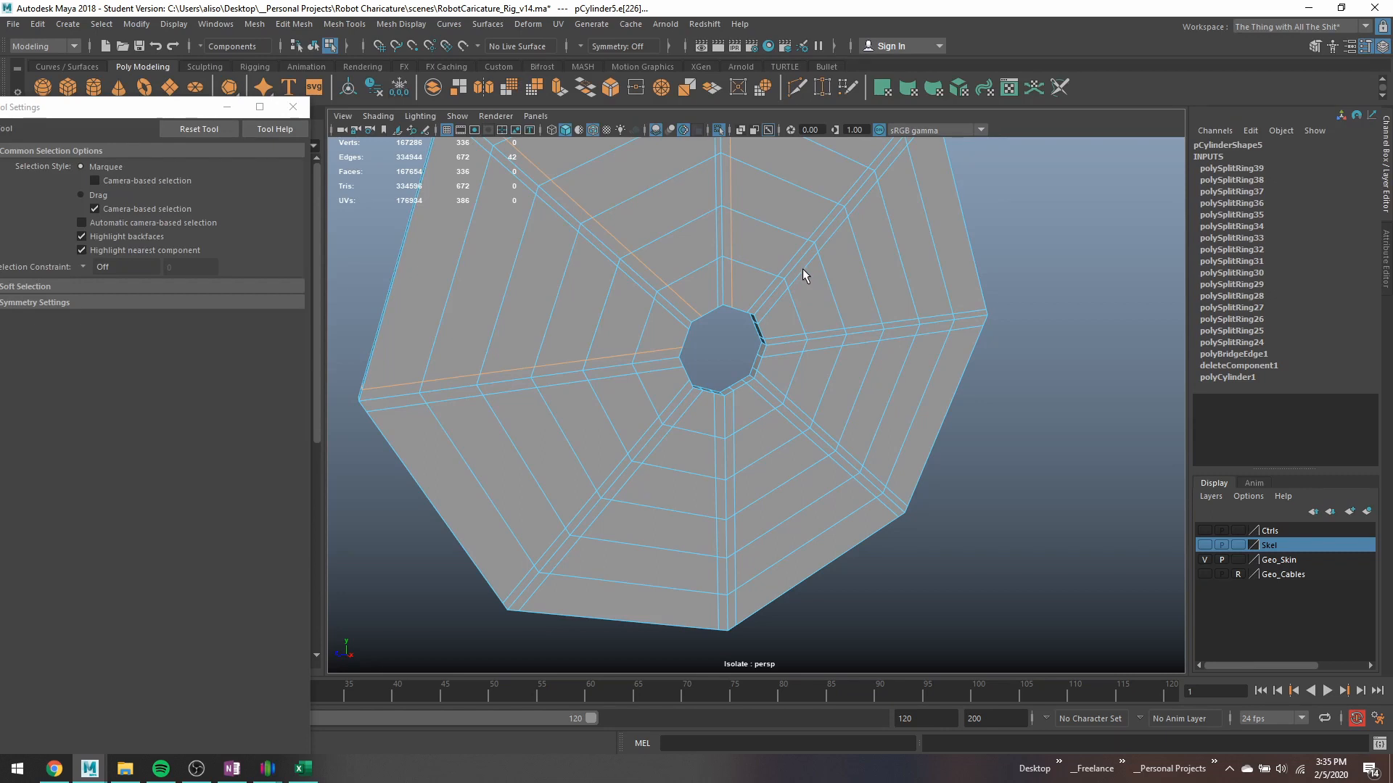
pyautogui.keyDown('shift'); pyautogui.doubleClick(825, 348); pyautogui.keyUp('shift')
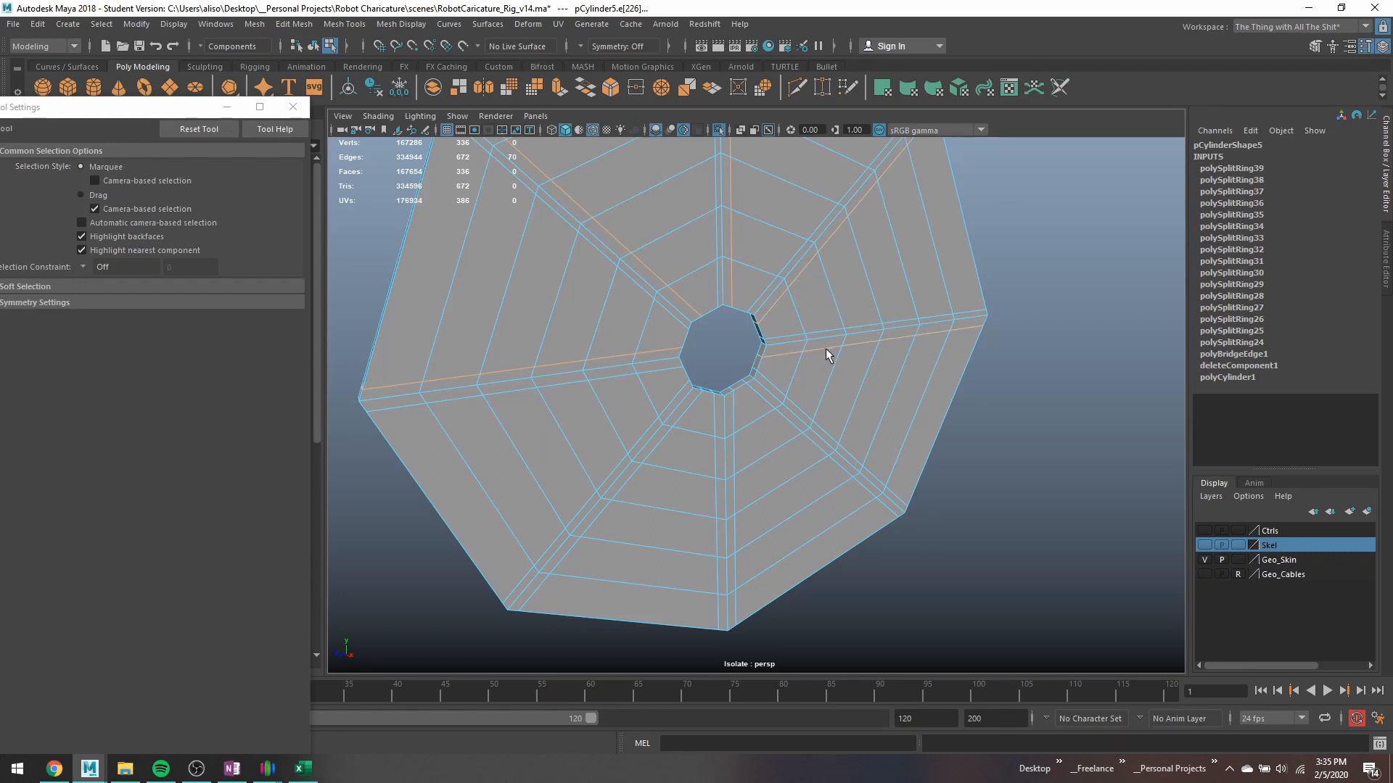
pyautogui.keyDown('shift'); pyautogui.doubleClick(789, 417); pyautogui.keyUp('shift')
pyautogui.keyDown('shift'); pyautogui.doubleClick(639, 438); pyautogui.keyUp('shift')
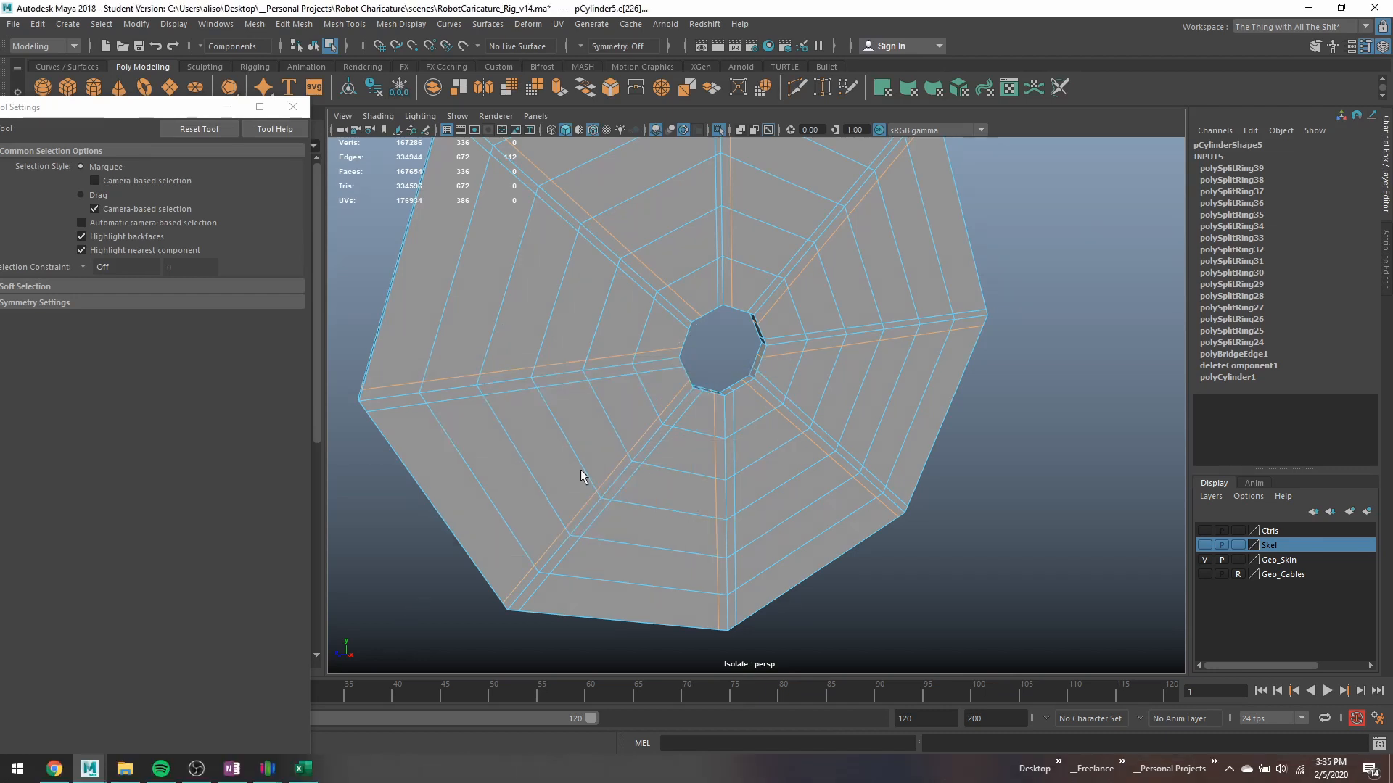
# Deselect the loop edges outside one cap, keeping only that cap's spoke edges selected.
pyautogui.press('space')
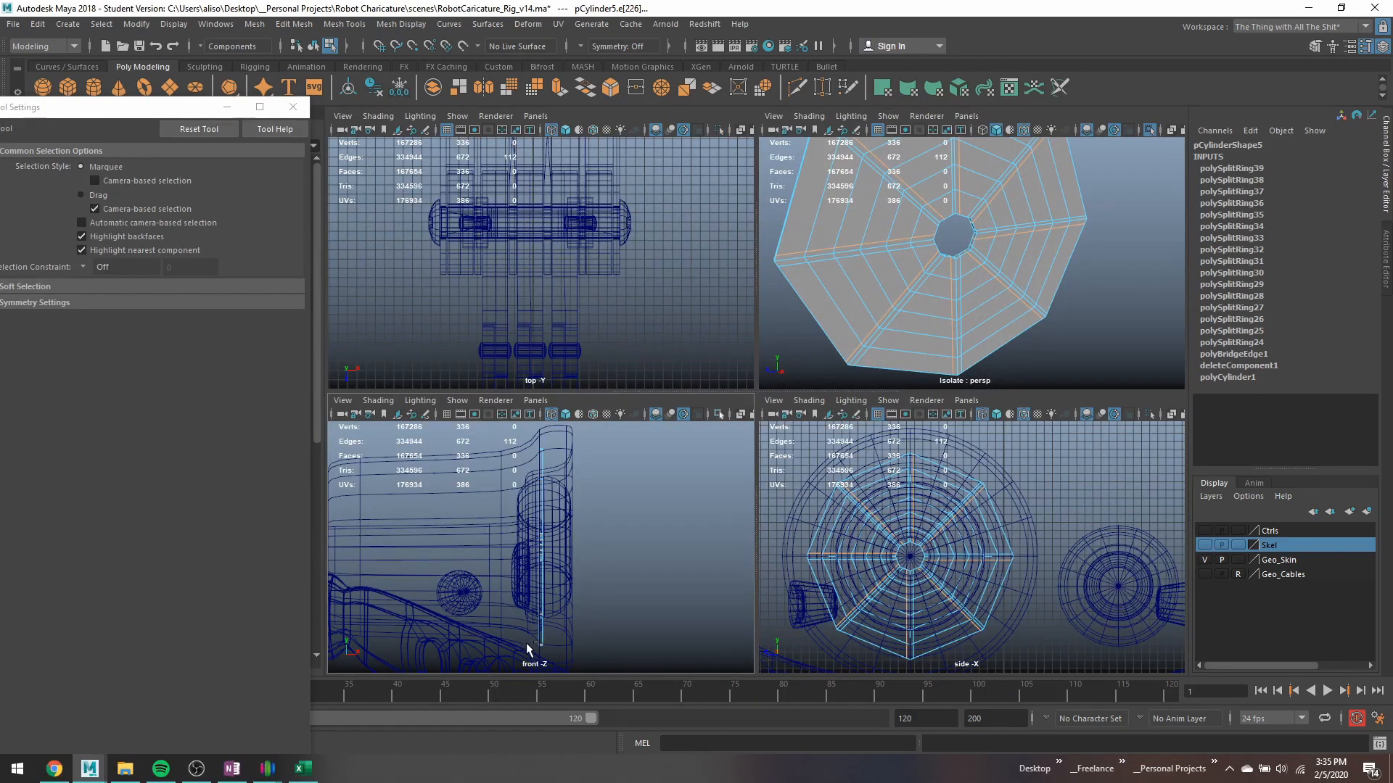
pyautogui.moveTo(518, 654); pyautogui.dragTo(540, 406)
pyautogui.press('space')
# Move the selected spoke edges along the X axis to form a fold beside each spoke.
pyautogui.press('w')
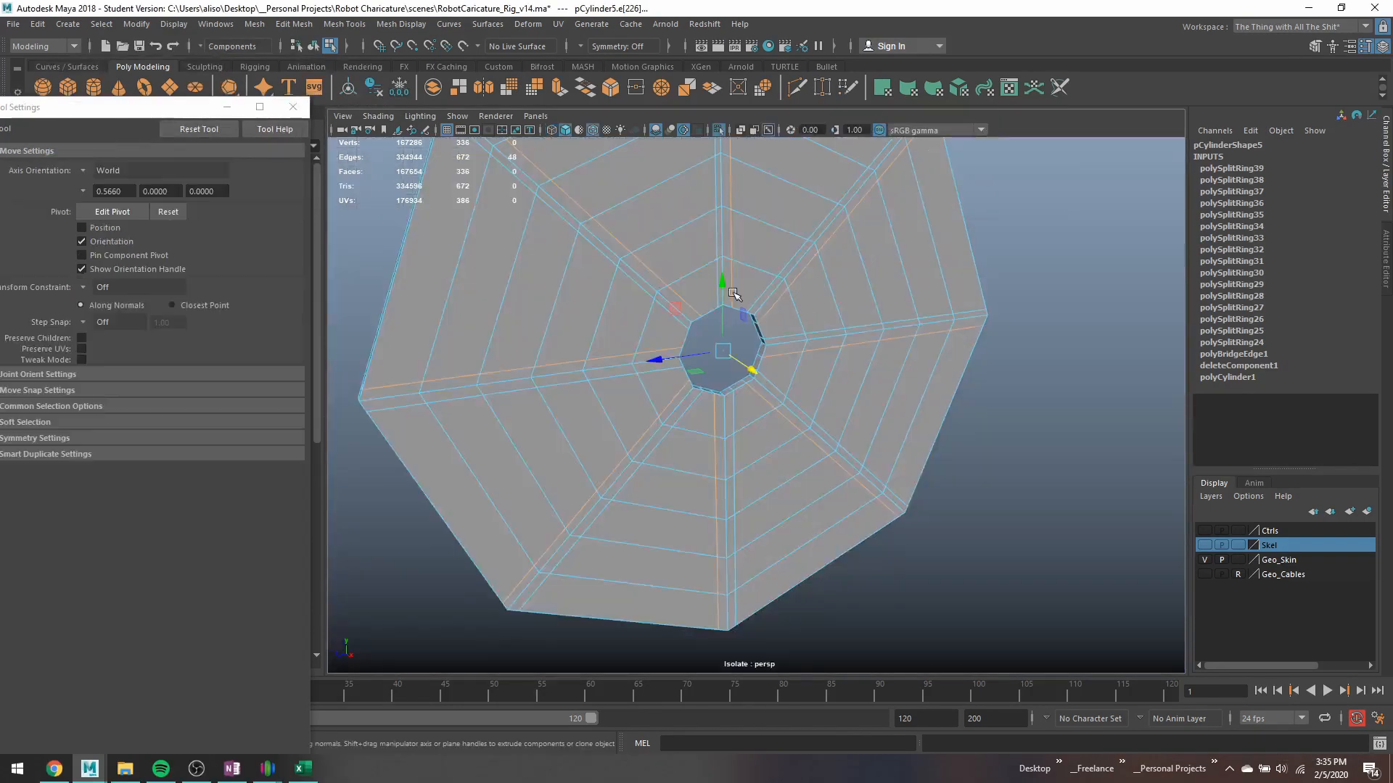
pyautogui.scroll(-2, 731, 334)
pyautogui.moveTo(758, 384); pyautogui.dragTo(693, 356)
pyautogui.press('3')
pyautogui.press('e')
pyautogui.press('1')
pyautogui.moveTo(694, 354); pyautogui.dragTo(693, 353)
pyautogui.press('q')
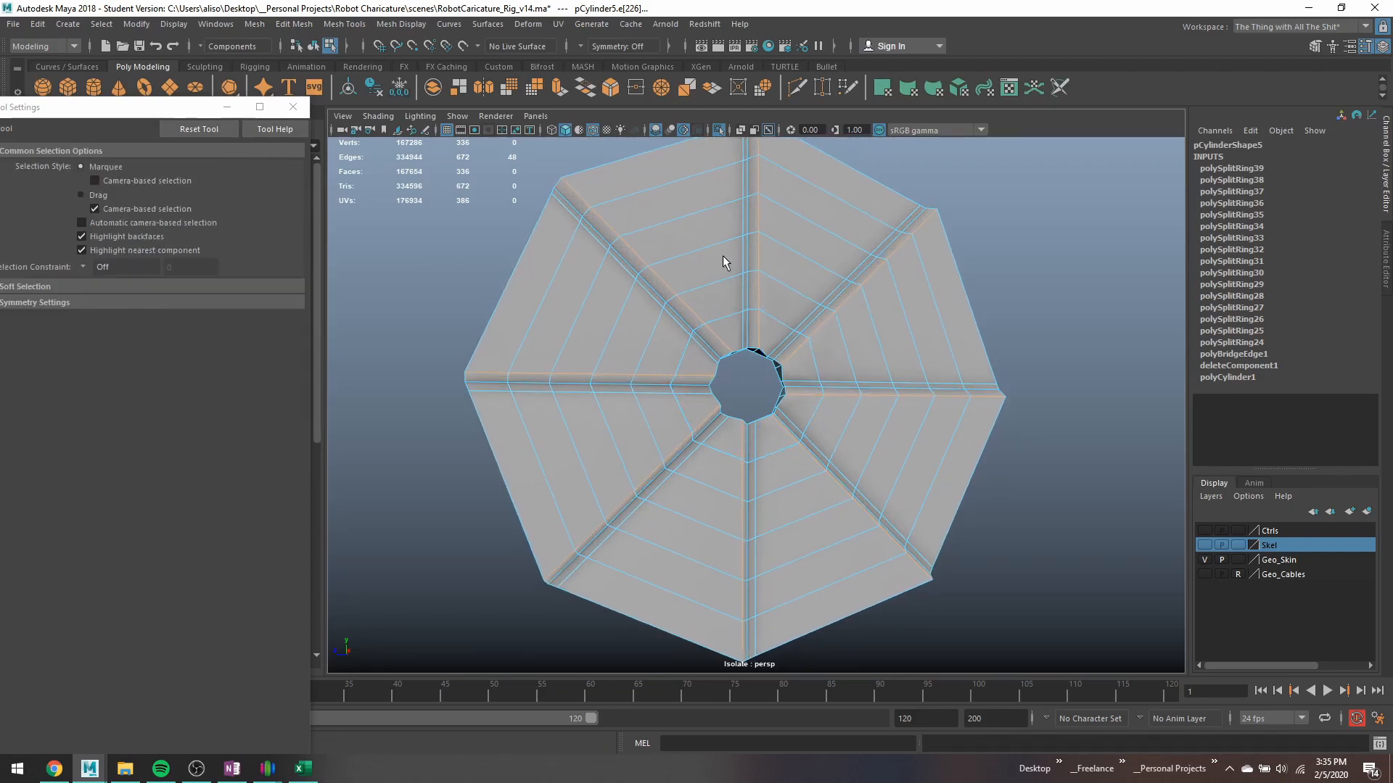
# Return to object mode, reselect the cylinder and examine its folds from several angles in smooth mesh preview.
pyautogui.moveTo(723, 255); pyautogui.dragTo(786, 219, button='right')
pyautogui.scroll(-3, 917, 302)
pyautogui.click(918, 302)
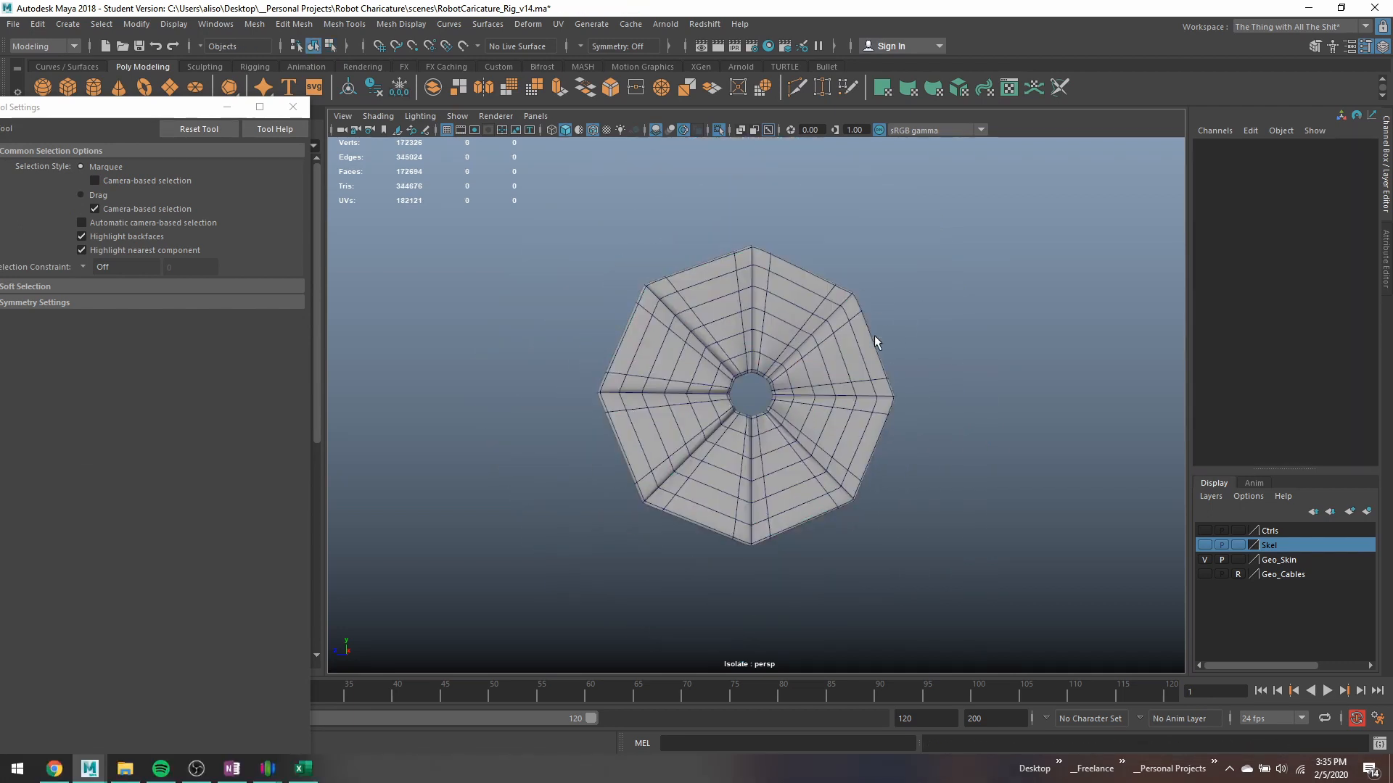
pyautogui.moveTo(873, 335)
pyautogui.keyDown('alt'); pyautogui.mouseDown()
pyautogui.moveTo(852, 353)
pyautogui.moveTo(805, 324)
pyautogui.moveTo(843, 324)
pyautogui.moveTo(833, 413)
pyautogui.mouseUp(); pyautogui.keyUp('alt')
pyautogui.click(593, 130)
pyautogui.click(833, 414)
pyautogui.scroll(8, 877, 407)
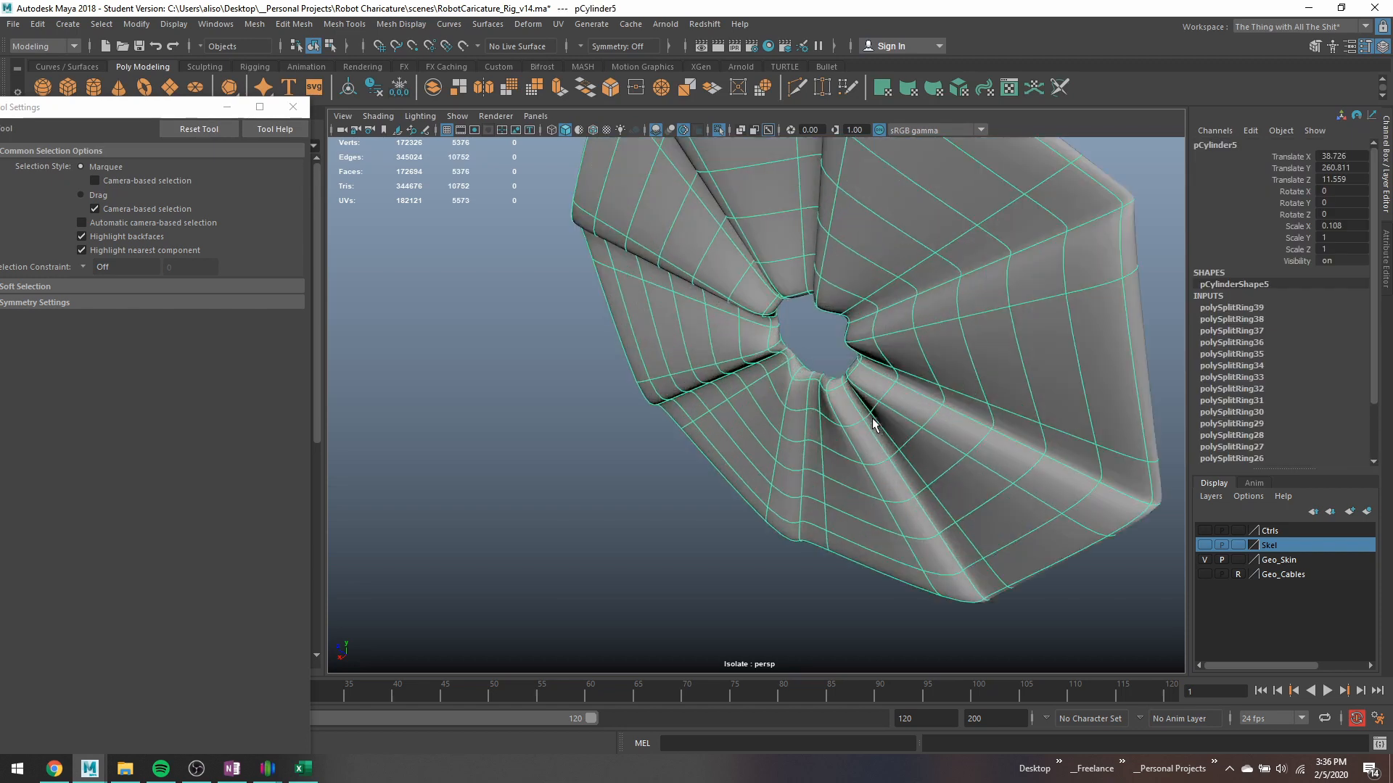
pyautogui.keyDown('alt'); pyautogui.moveTo(803, 225); pyautogui.dragTo(752, 329); pyautogui.keyUp('alt')
pyautogui.press('3')
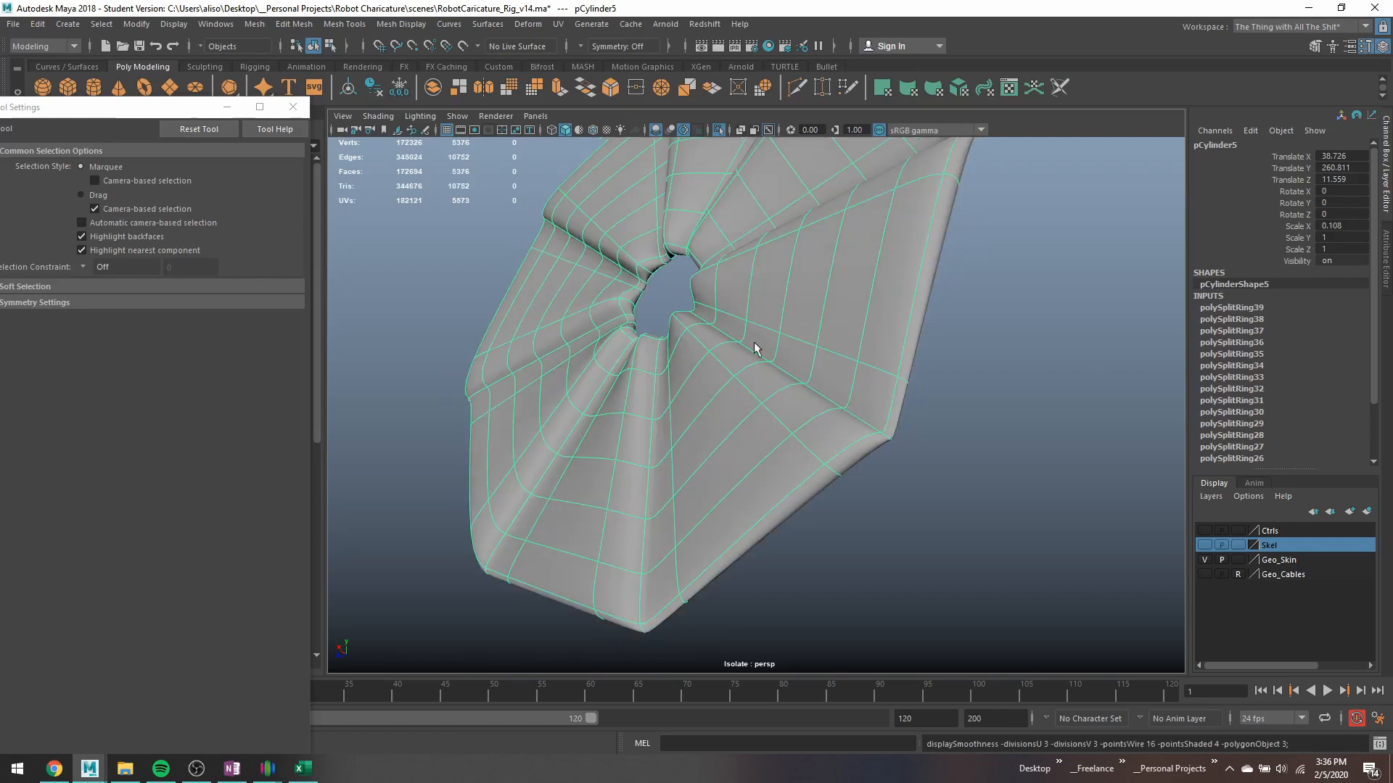
# Insert supporting edge loops close beside the folds of the first three segments, using Insert Edge Loop with smooth mesh preview off.
pyautogui.click(401, 24)
pyautogui.moveTo(344, 24)
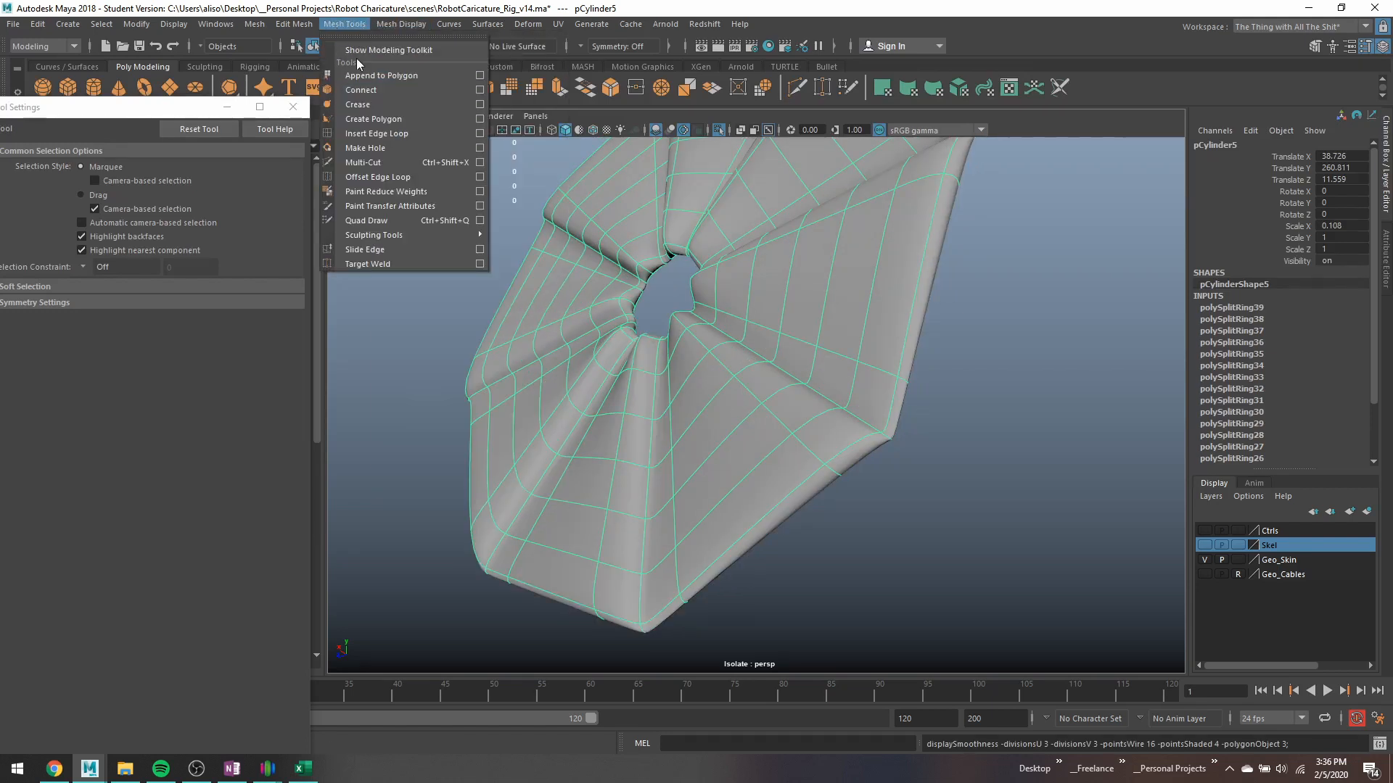
pyautogui.click(377, 133)
pyautogui.click(787, 444)
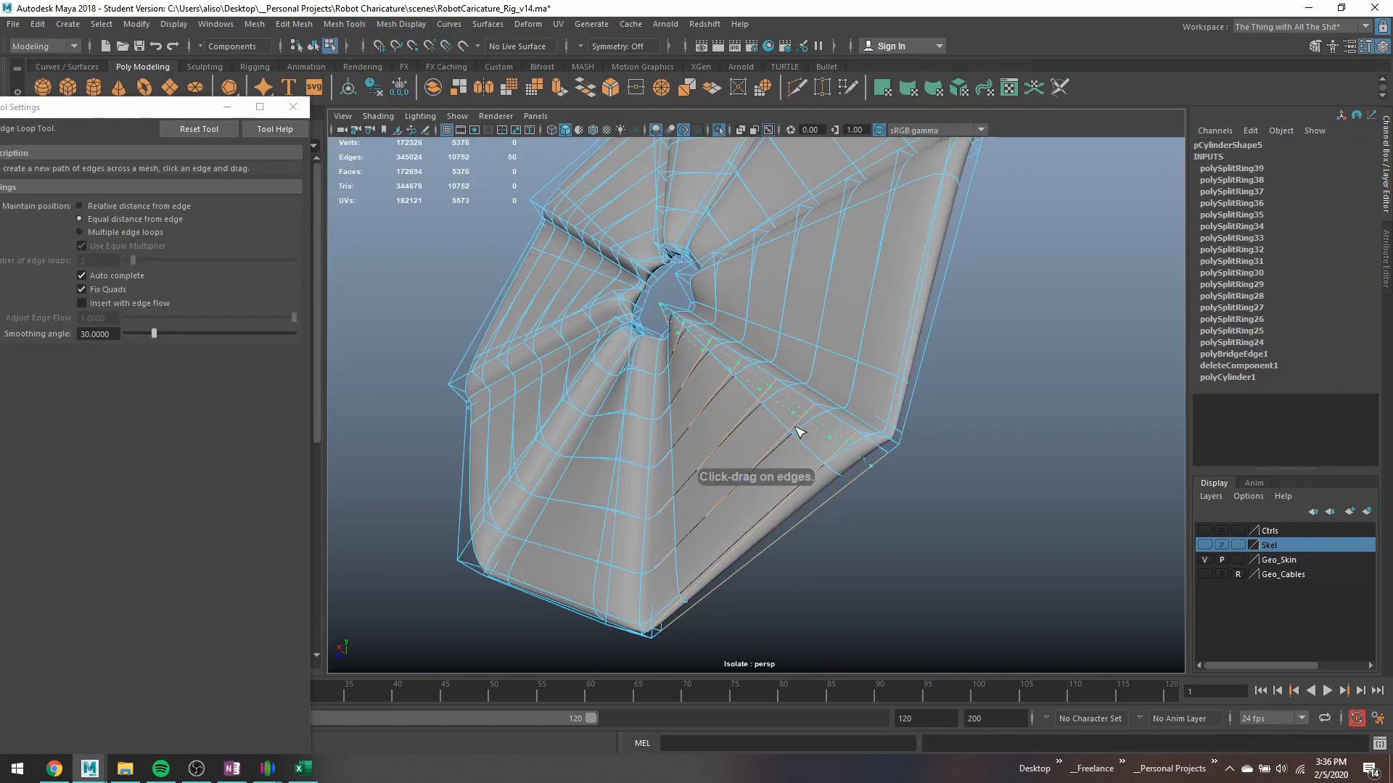
pyautogui.press('1')
pyautogui.keyDown('alt'); pyautogui.moveTo(648, 510); pyautogui.dragTo(693, 520); pyautogui.keyUp('alt')
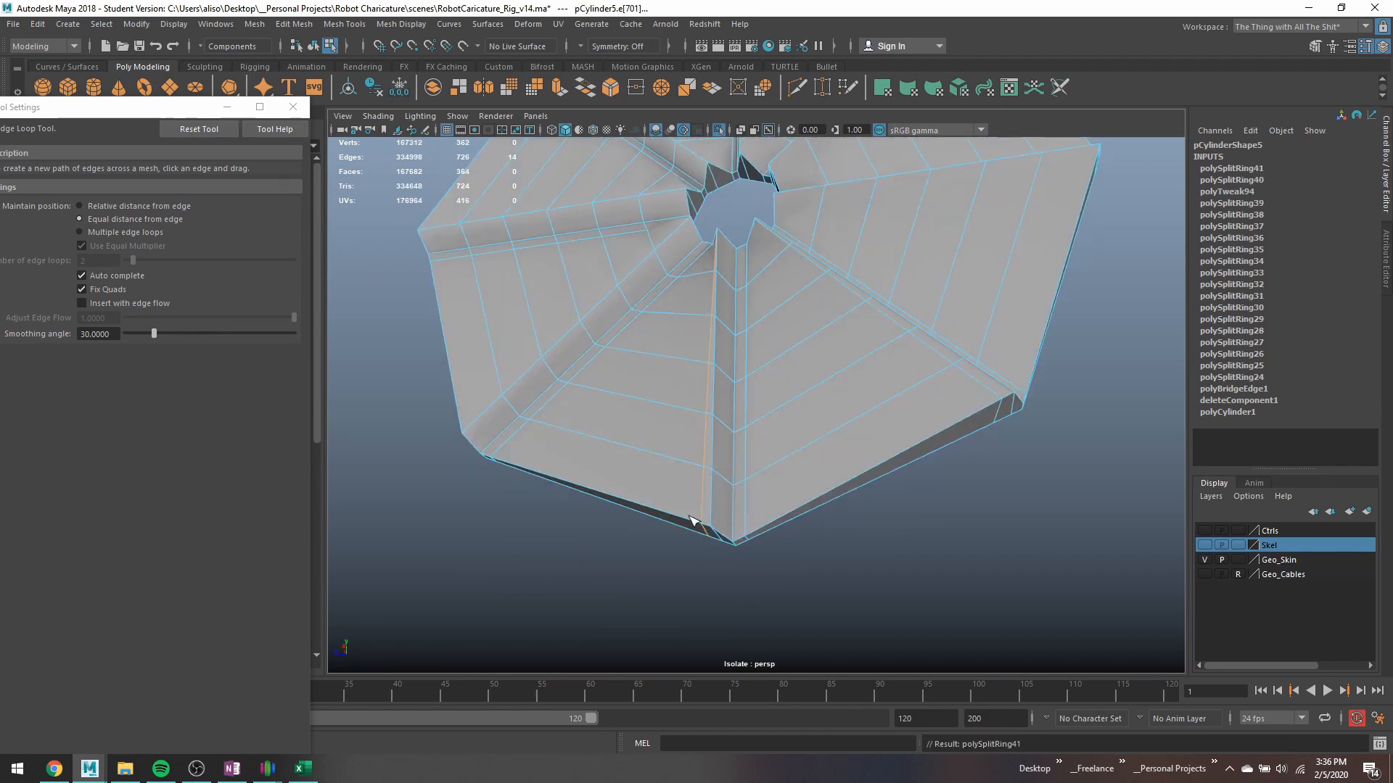
pyautogui.click(539, 346)
pyautogui.keyDown('alt'); pyautogui.moveTo(601, 378); pyautogui.dragTo(726, 504, button='middle'); pyautogui.keyUp('alt')
pyautogui.scroll(-3, 725, 503)
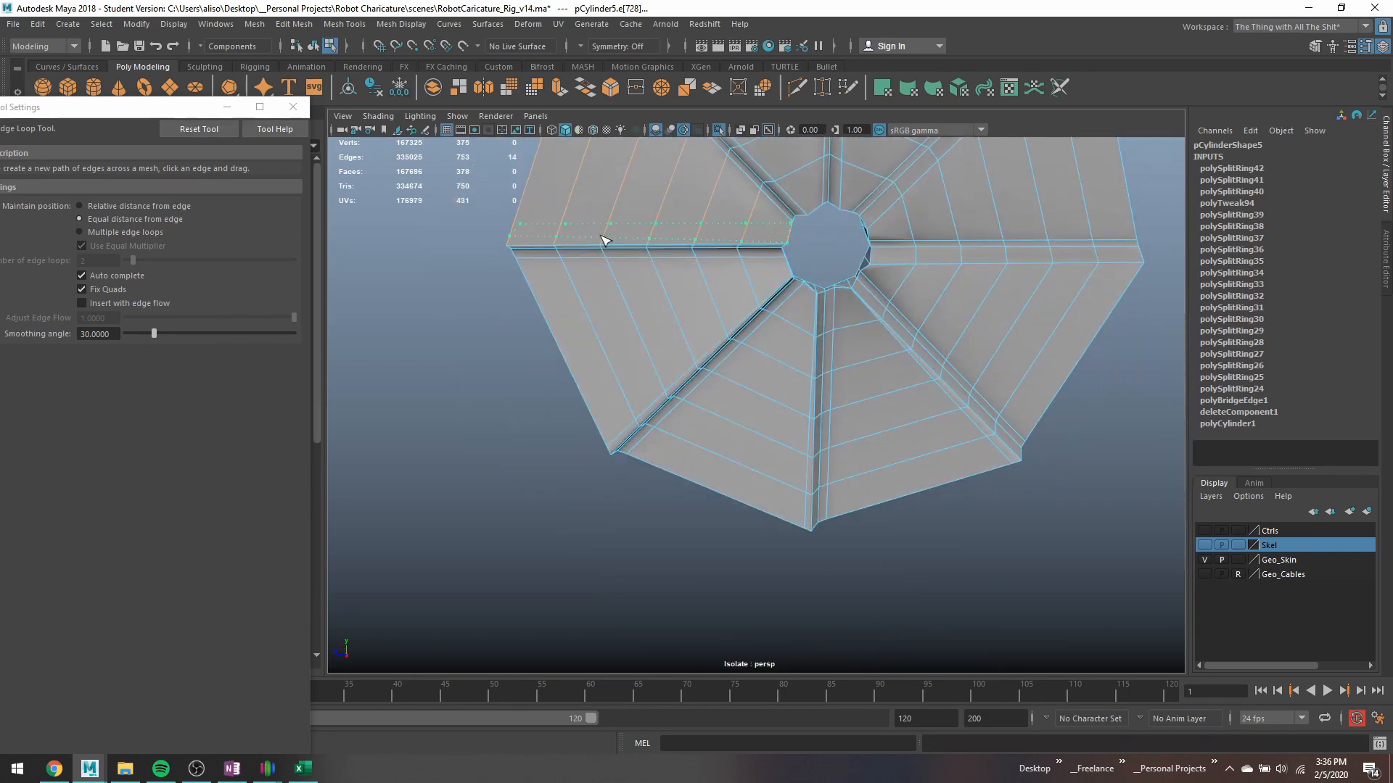
# Insert matching edge loops beside the folds of the remaining five segments.
pyautogui.click(604, 240)
pyautogui.keyDown('alt'); pyautogui.moveTo(604, 239); pyautogui.dragTo(714, 305); pyautogui.keyUp('alt')
pyautogui.click(727, 308)
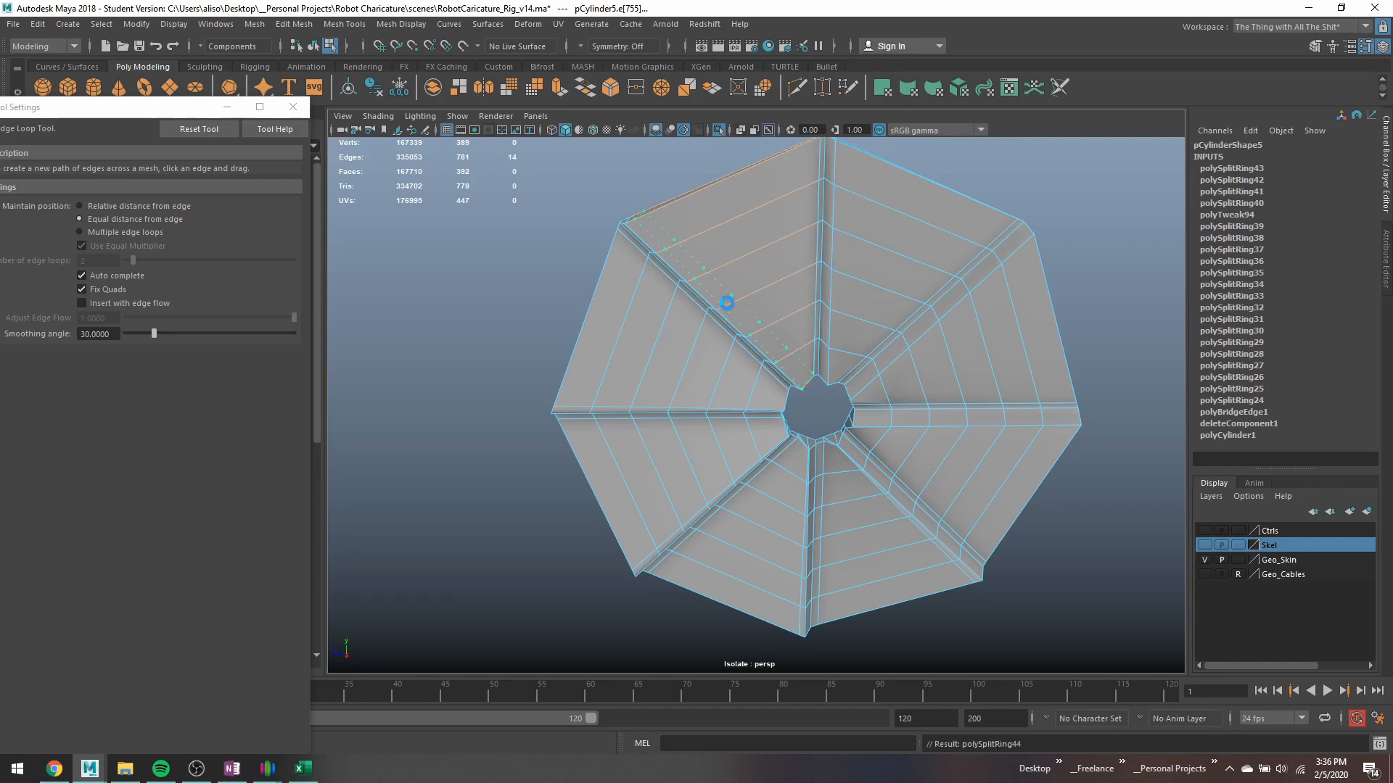
pyautogui.click(839, 274)
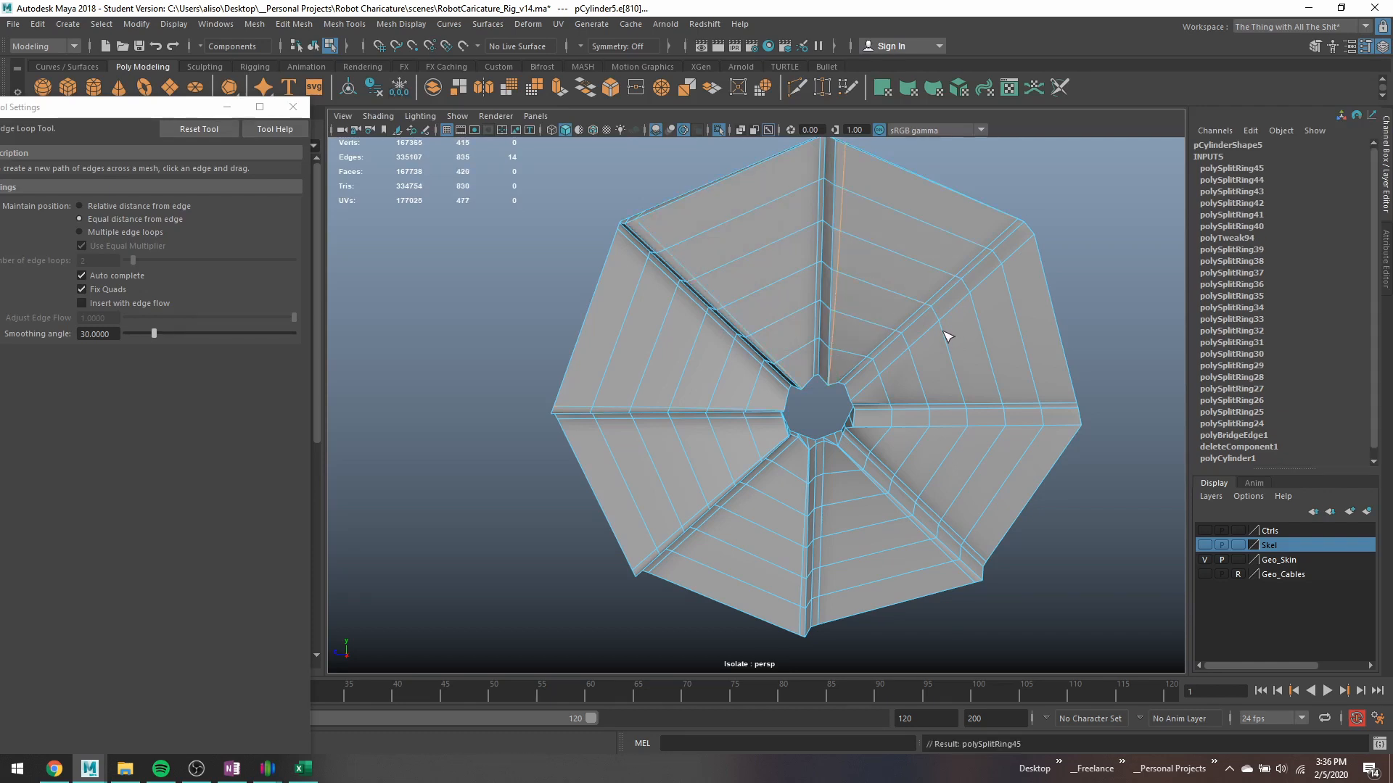
pyautogui.click(961, 362)
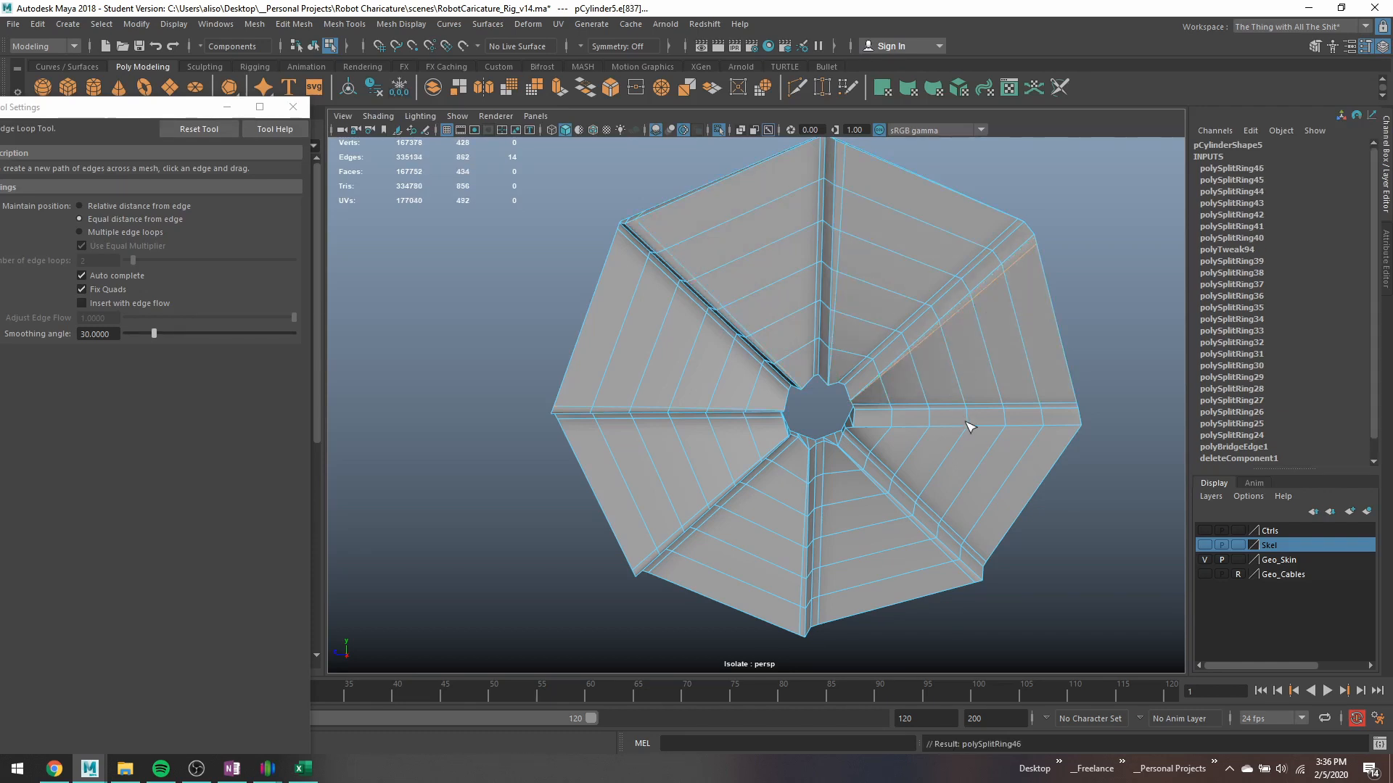
pyautogui.click(966, 444)
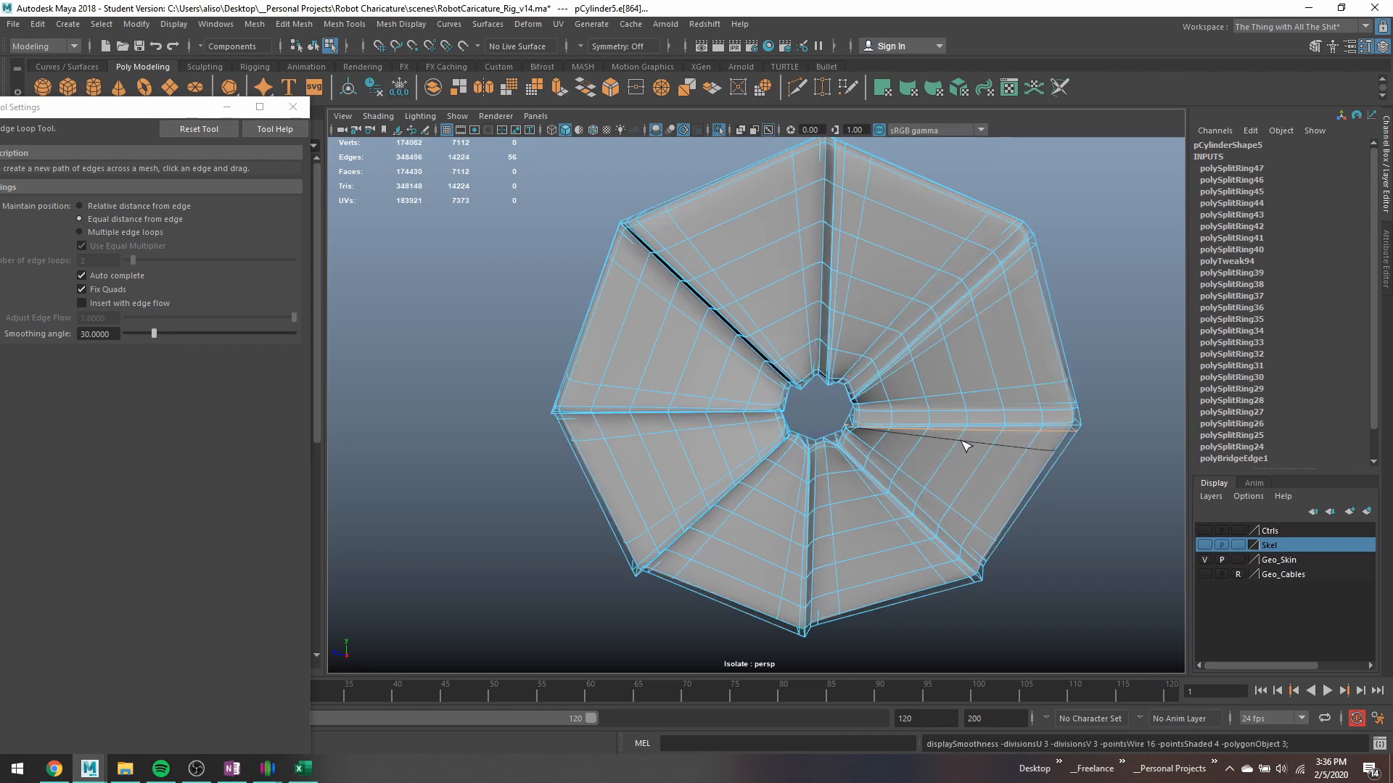
# Return to object mode, examine the smoothed folds from different angles and reselect the cylinder.
pyautogui.keyDown('alt'); pyautogui.moveTo(963, 438); pyautogui.dragTo(877, 294); pyautogui.keyUp('alt')
pyautogui.press('F8')
pyautogui.click(1073, 239)
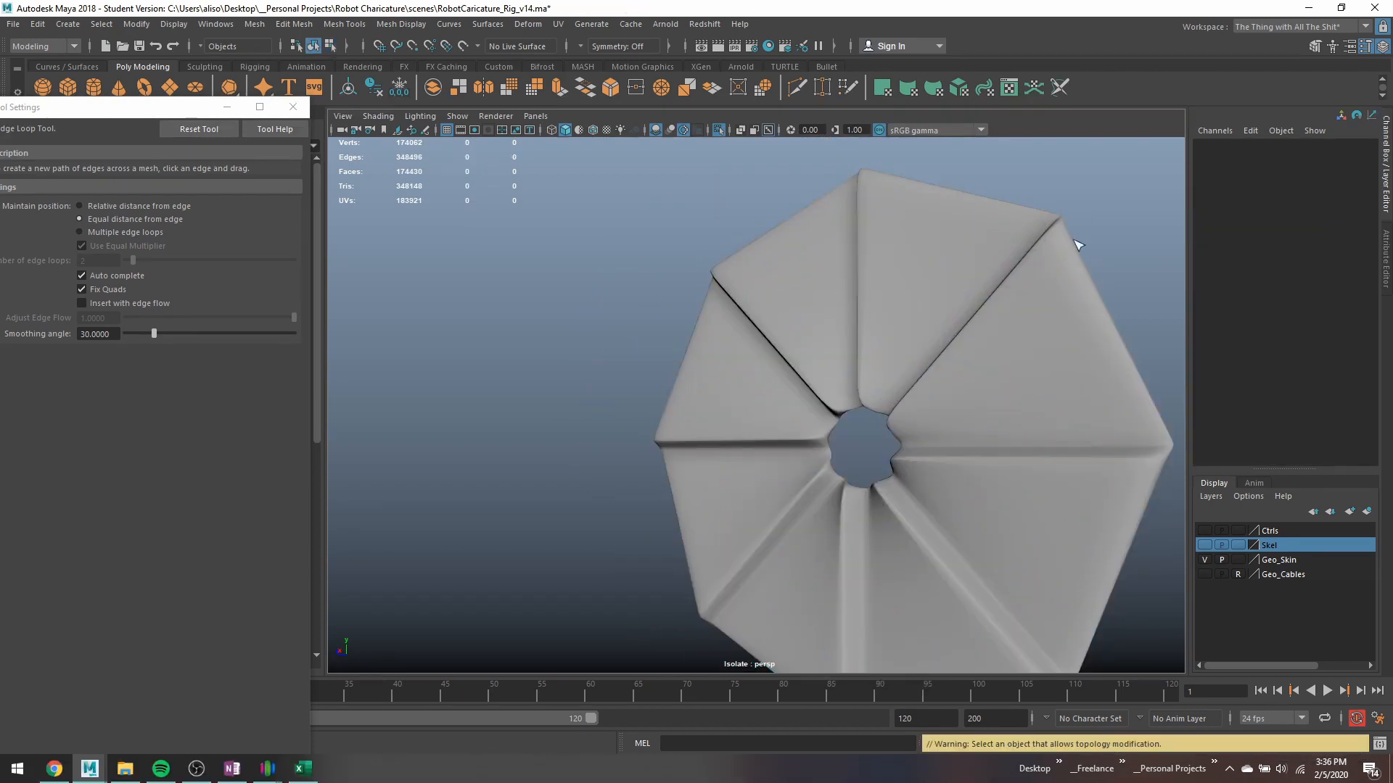
pyautogui.keyDown('alt'); pyautogui.moveTo(1073, 239); pyautogui.dragTo(1035, 365); pyautogui.keyUp('alt')
pyautogui.click(882, 426)
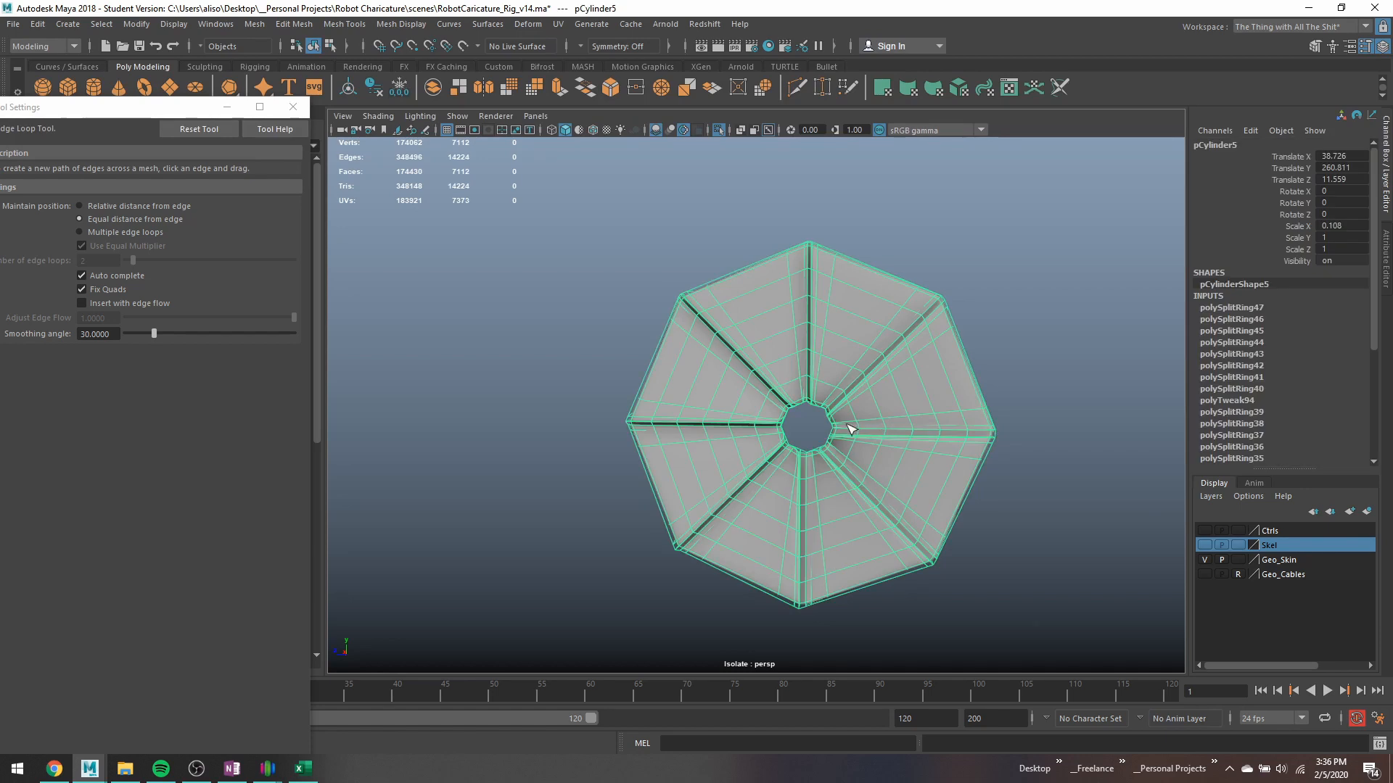
# Insert an edge loop close to the rim of the center hole and return to object mode.
pyautogui.scroll(3, 852, 428)
pyautogui.press('F8')
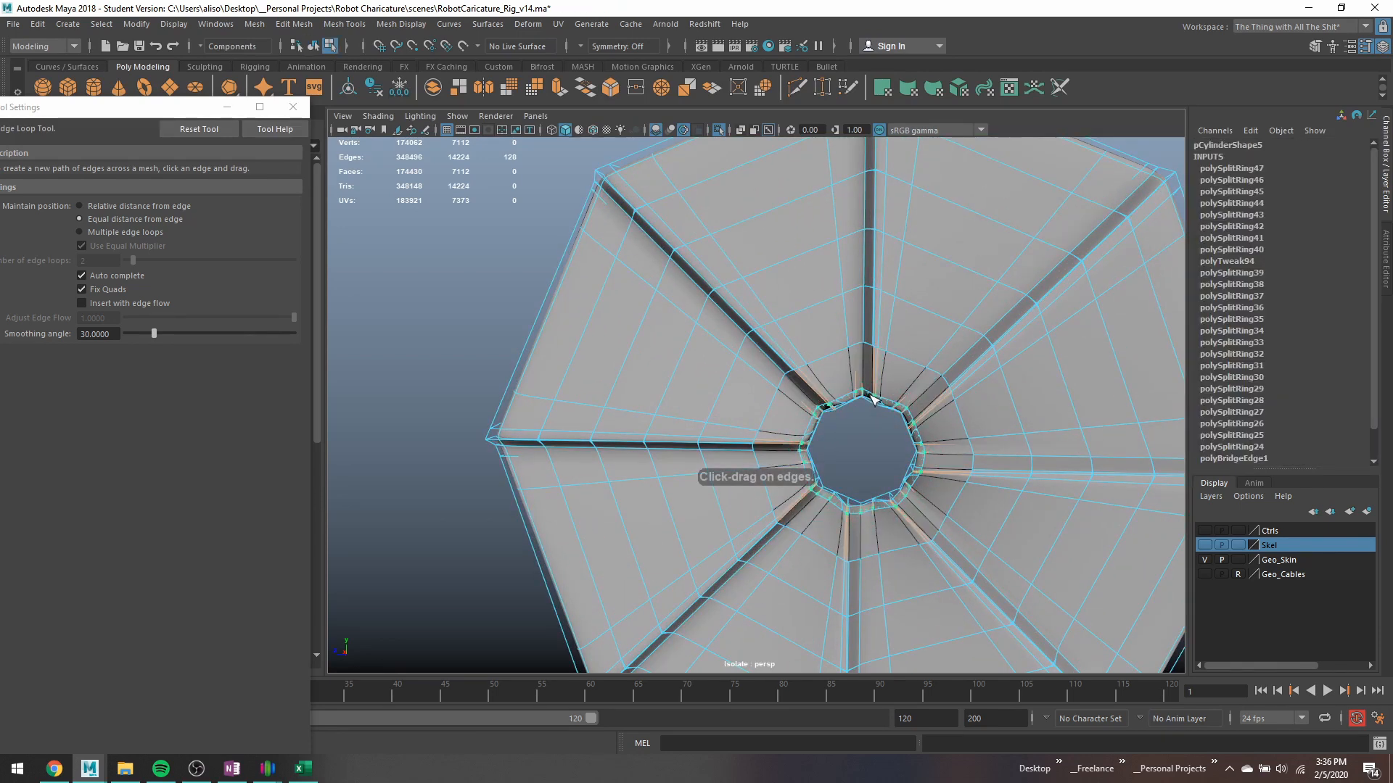
pyautogui.moveTo(870, 395); pyautogui.dragTo(870, 394)
pyautogui.moveTo(832, 372); pyautogui.dragTo(879, 350, button='right')
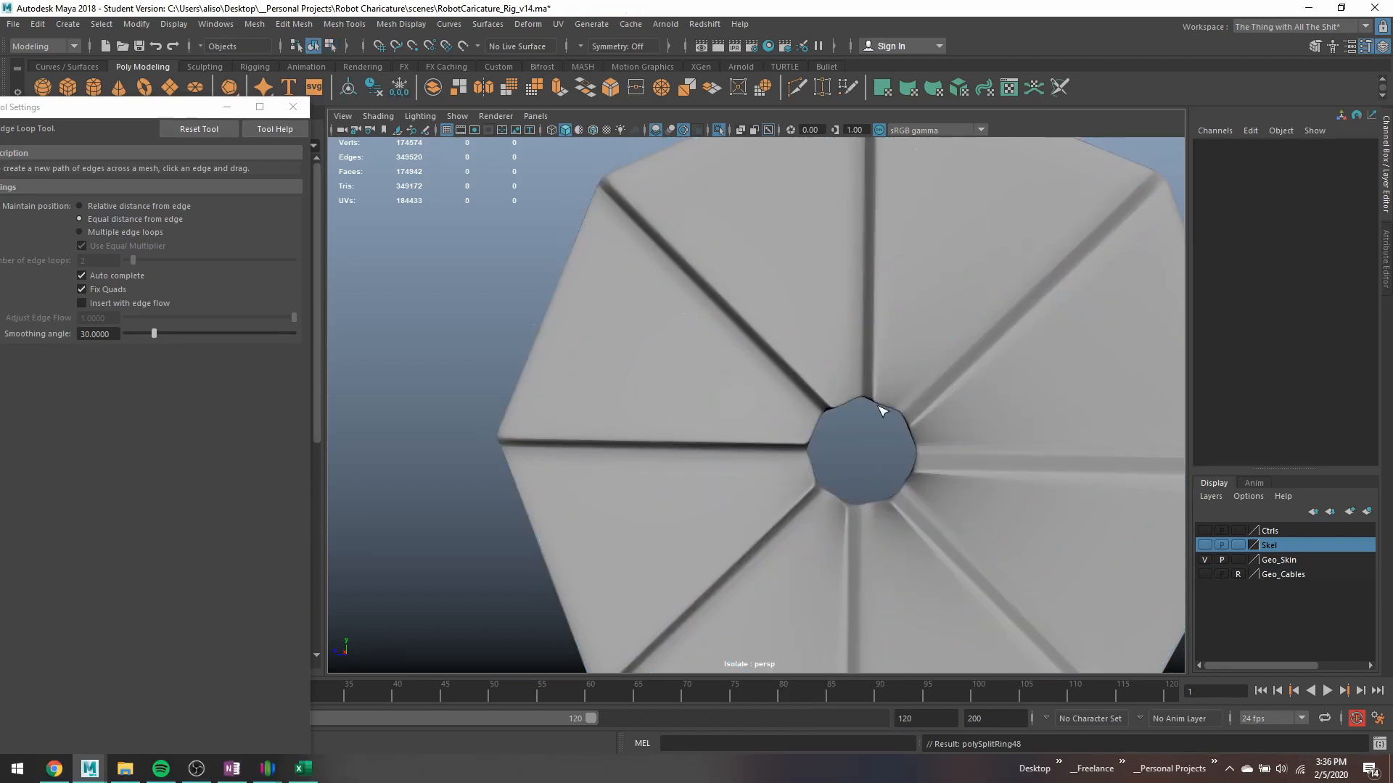
# Reselect the folded cylinder with the Select tool and freeze its transformations.
pyautogui.scroll(-4, 881, 411)
pyautogui.click(850, 432)
pyautogui.press('q')
pyautogui.scroll(-3, 830, 414)
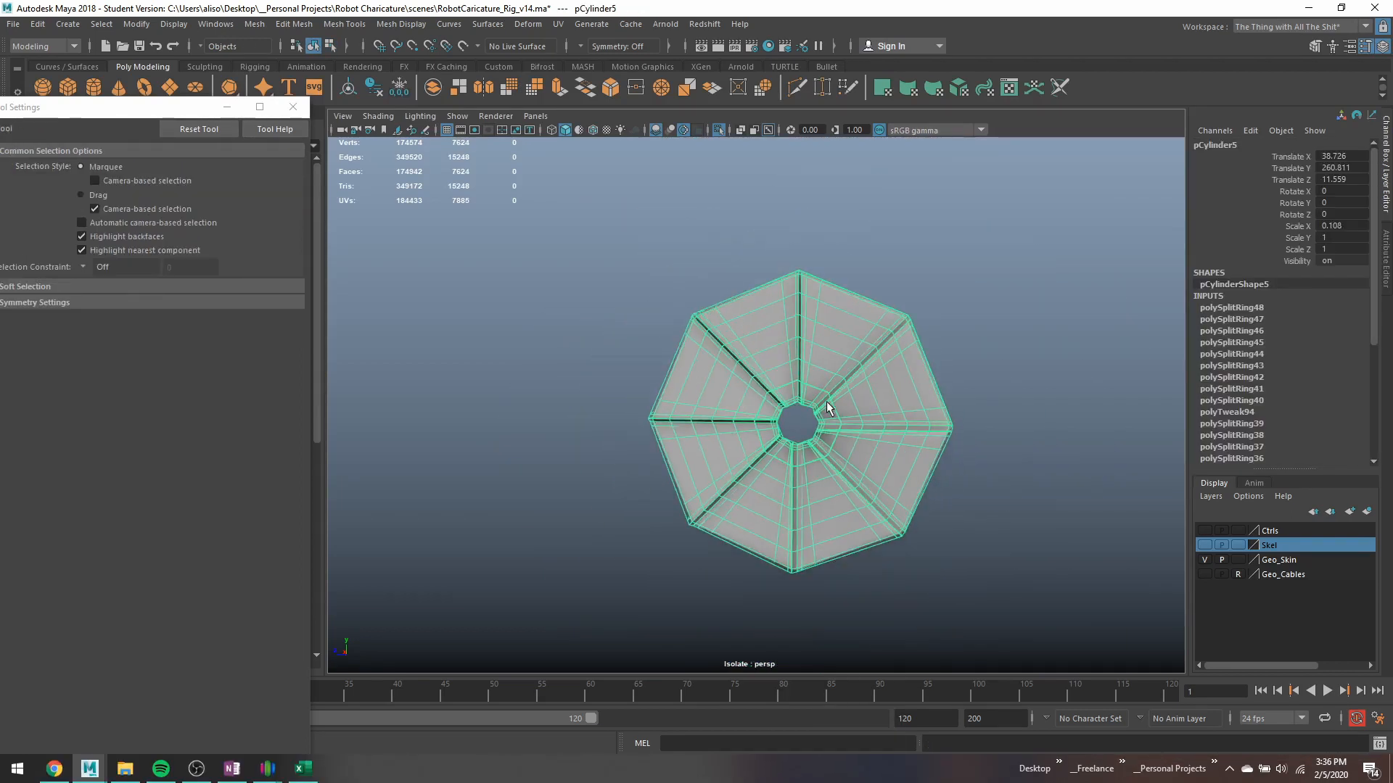
pyautogui.click(392, 98)
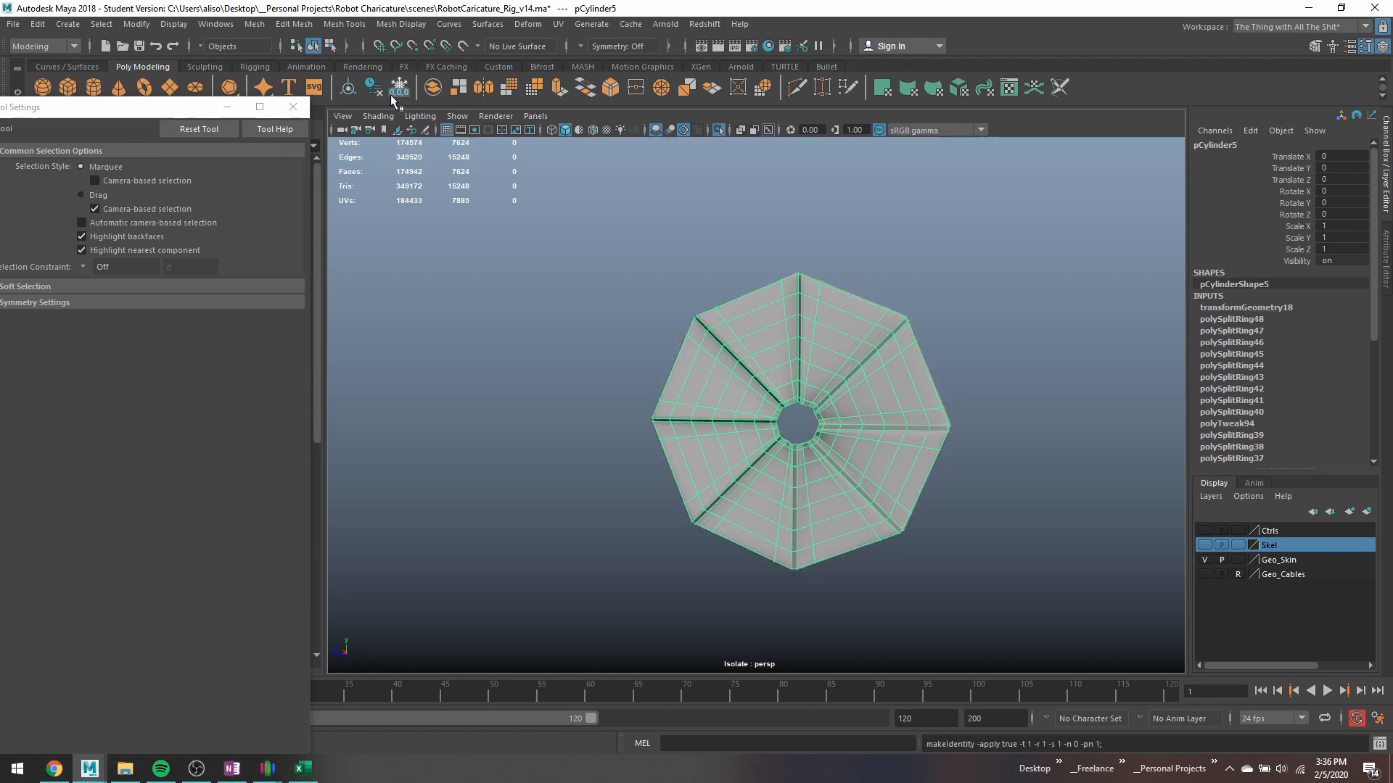
# Close the tool settings and rename pCylinder5 as IrisBase.
pyautogui.click(293, 107)
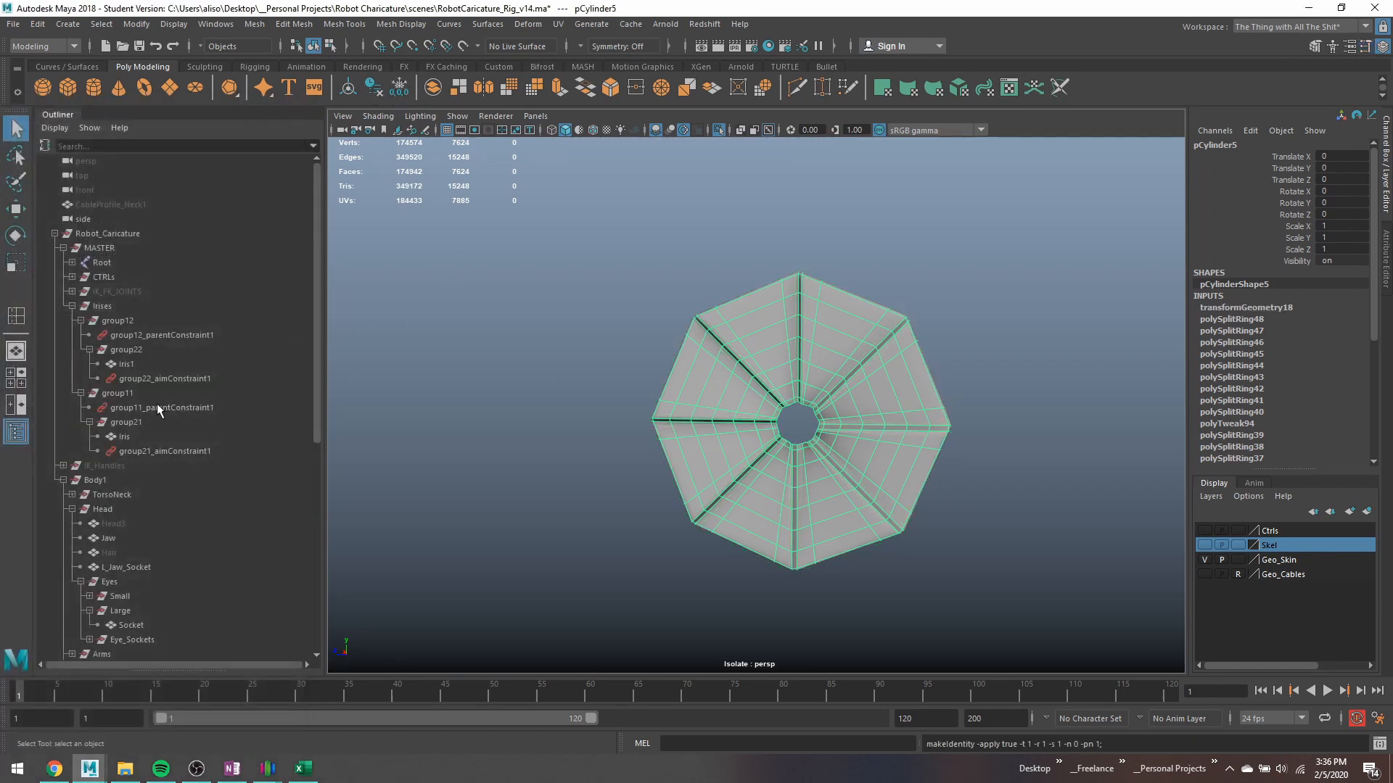
pyautogui.scroll(-10, 156, 409)
pyautogui.doubleClick(107, 351)
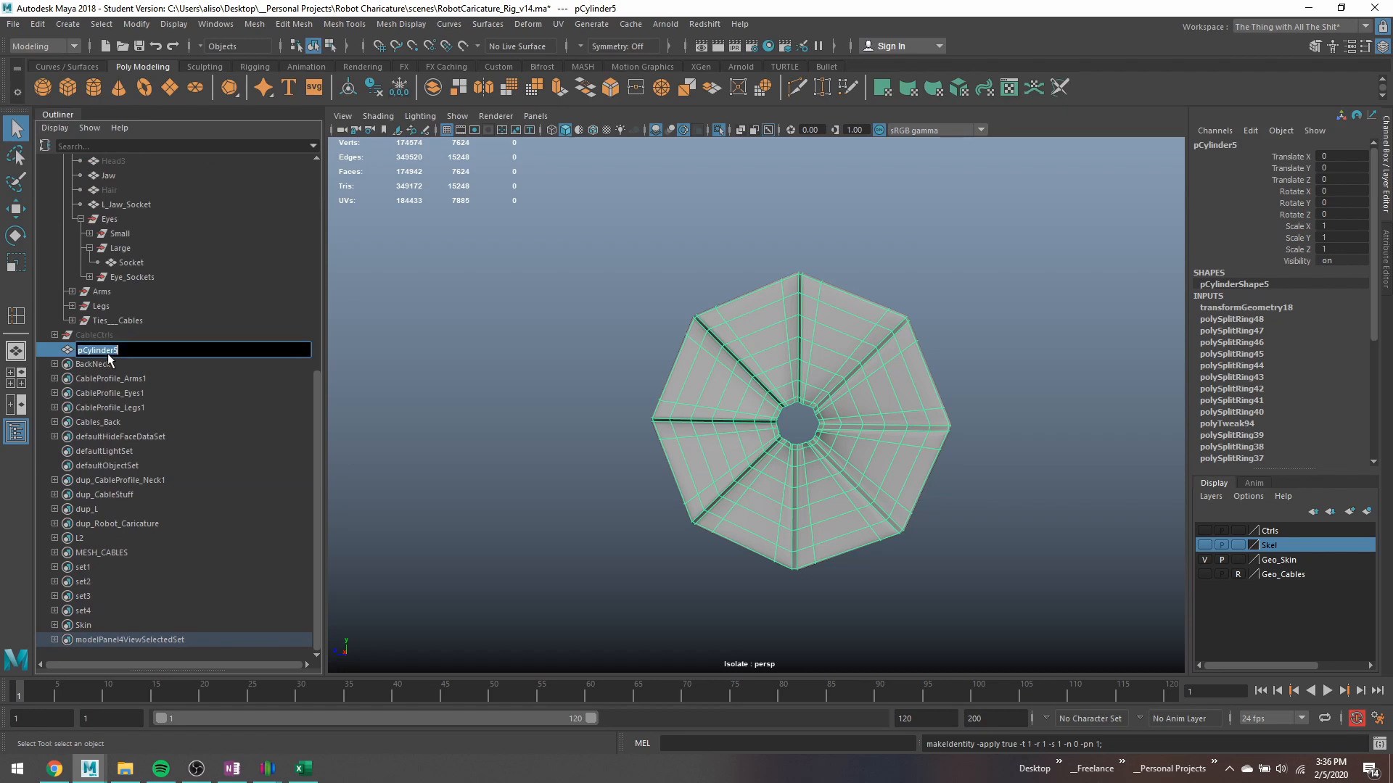
pyautogui.write('IrisBase')
pyautogui.press('Return')
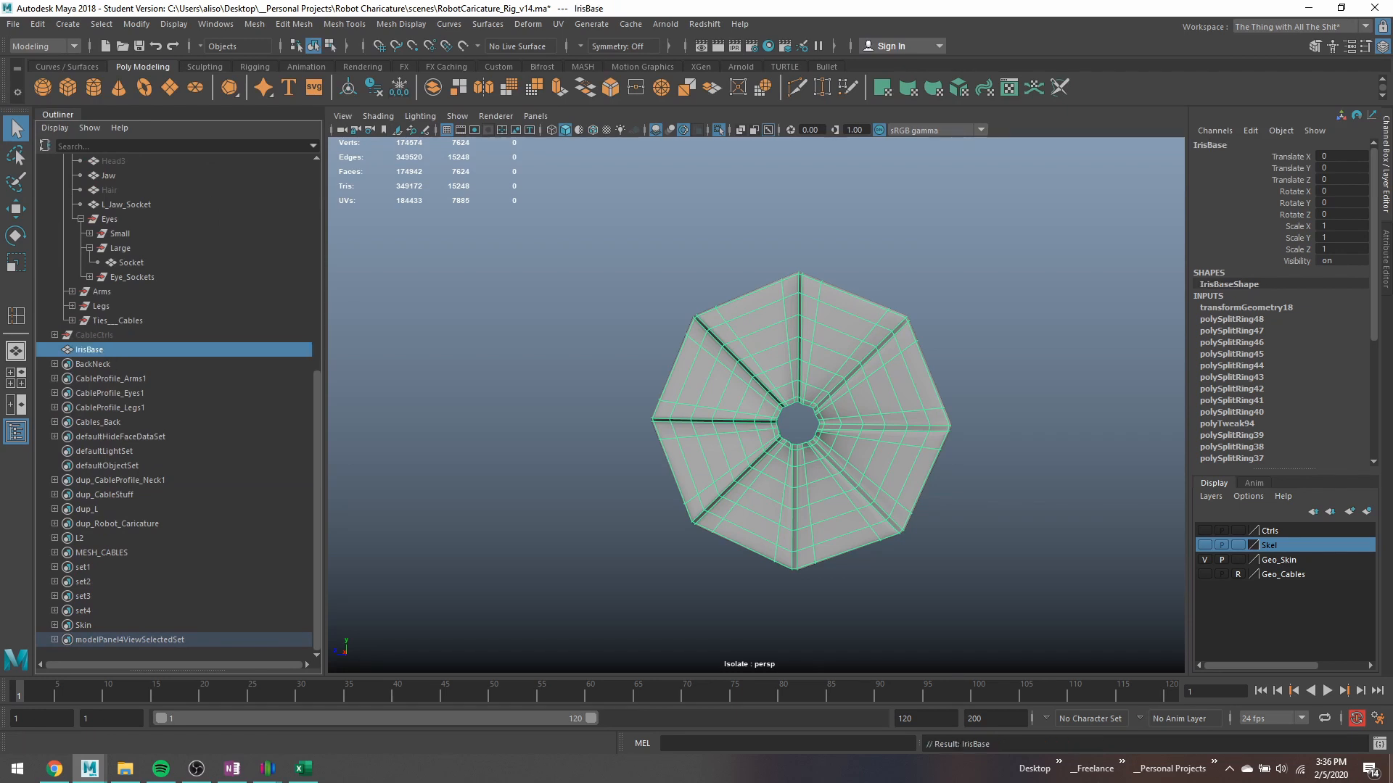
# Duplicate IrisBase, hide the copy and switch the original to face selection around its center hole.
pyautogui.hotkey('ctrl', 'd')
pyautogui.hotkey('ctrl', 'h')
pyautogui.click(786, 374)
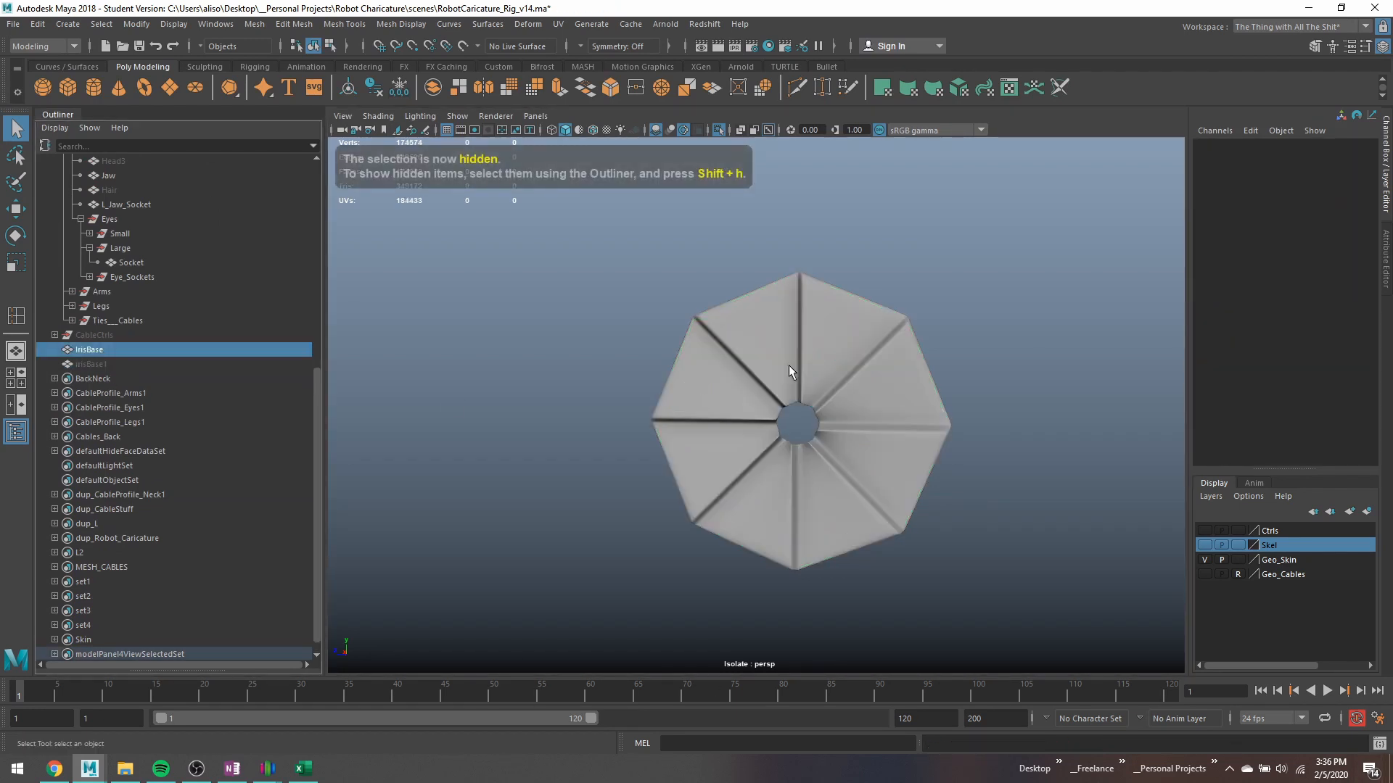
pyautogui.moveTo(802, 388); pyautogui.dragTo(805, 408, button='right')
pyautogui.keyDown('alt'); pyautogui.moveTo(805, 408); pyautogui.dragTo(915, 471, button='right'); pyautogui.keyUp('alt')
pyautogui.keyDown('alt'); pyautogui.moveTo(915, 471); pyautogui.dragTo(801, 415, button='middle'); pyautogui.keyUp('alt')
pyautogui.keyDown('alt'); pyautogui.moveTo(801, 414); pyautogui.dragTo(801, 401); pyautogui.keyUp('alt')
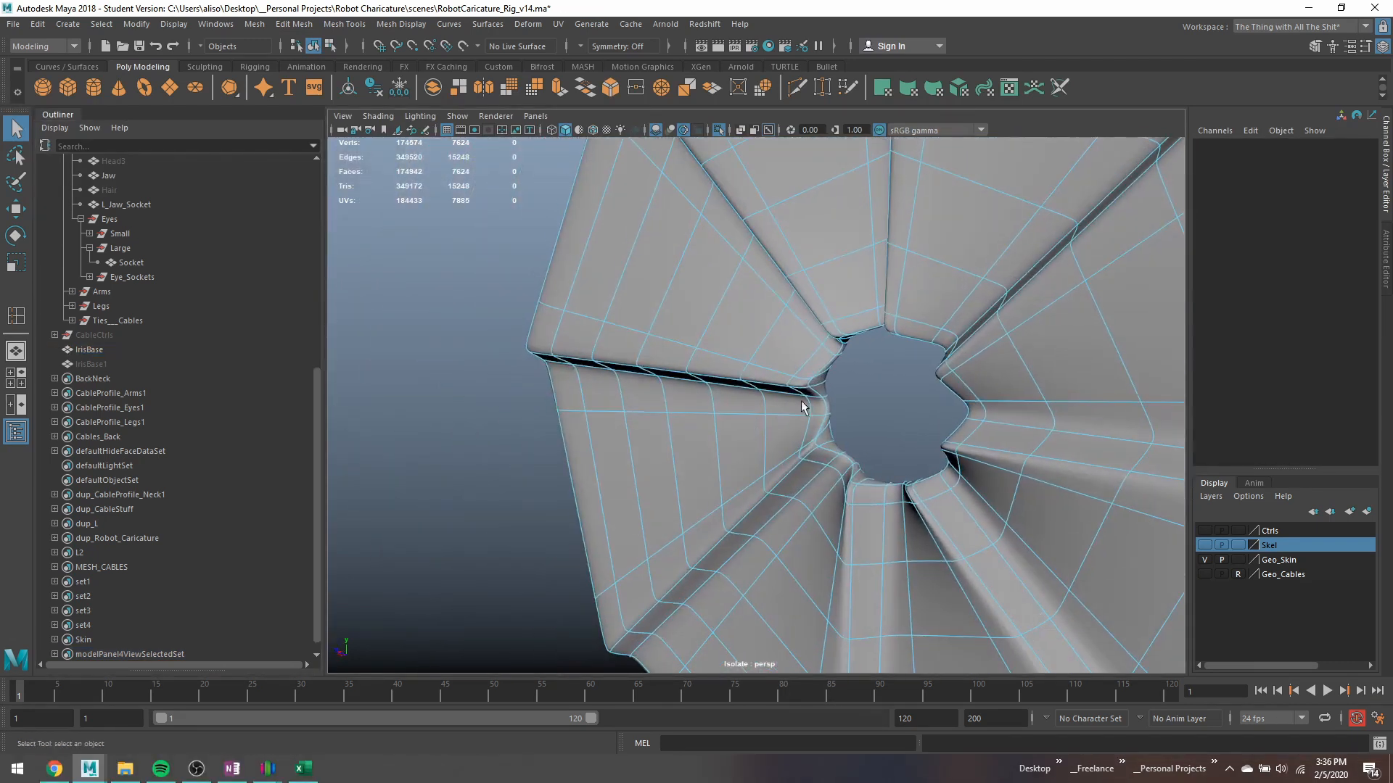
# Try to select the faces along the rim of the center hole one by one.
pyautogui.click(823, 386)
pyautogui.moveTo(824, 385); pyautogui.dragTo(824, 382, button='right')
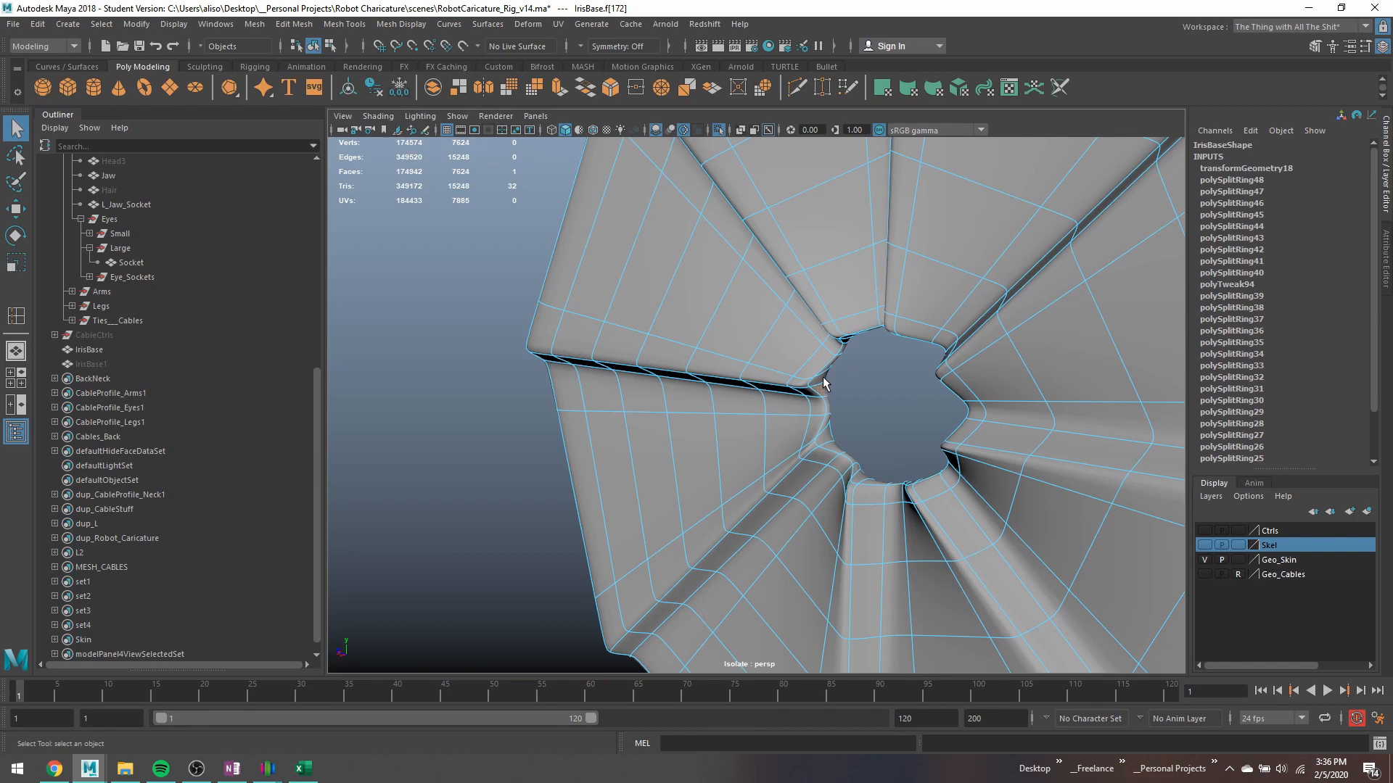
pyautogui.click(833, 437)
pyautogui.keyDown('alt'); pyautogui.moveTo(833, 437); pyautogui.dragTo(886, 424, button='right'); pyautogui.keyUp('alt')
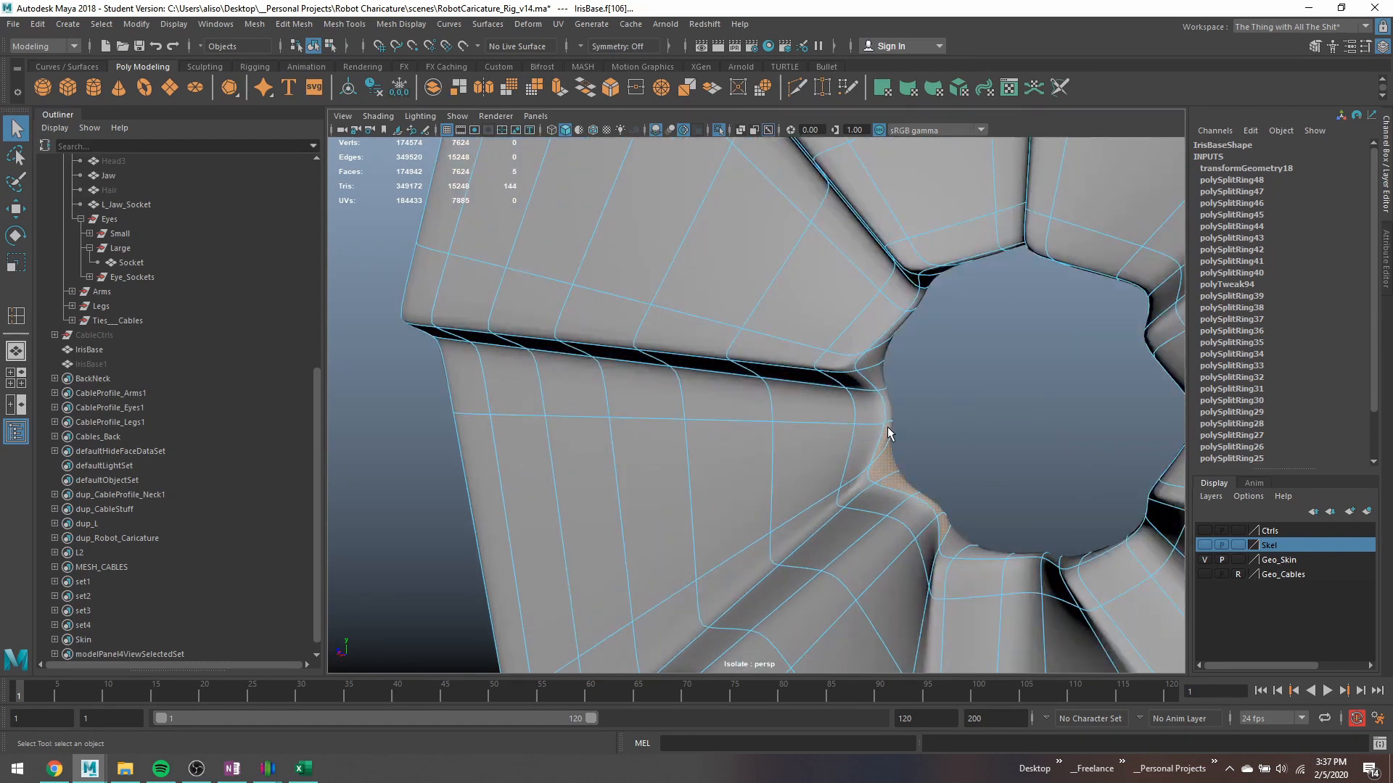
pyautogui.keyDown('alt'); pyautogui.moveTo(904, 460); pyautogui.dragTo(729, 432); pyautogui.keyUp('alt')
pyautogui.keyDown('shift'); pyautogui.click(859, 418); pyautogui.keyUp('shift')
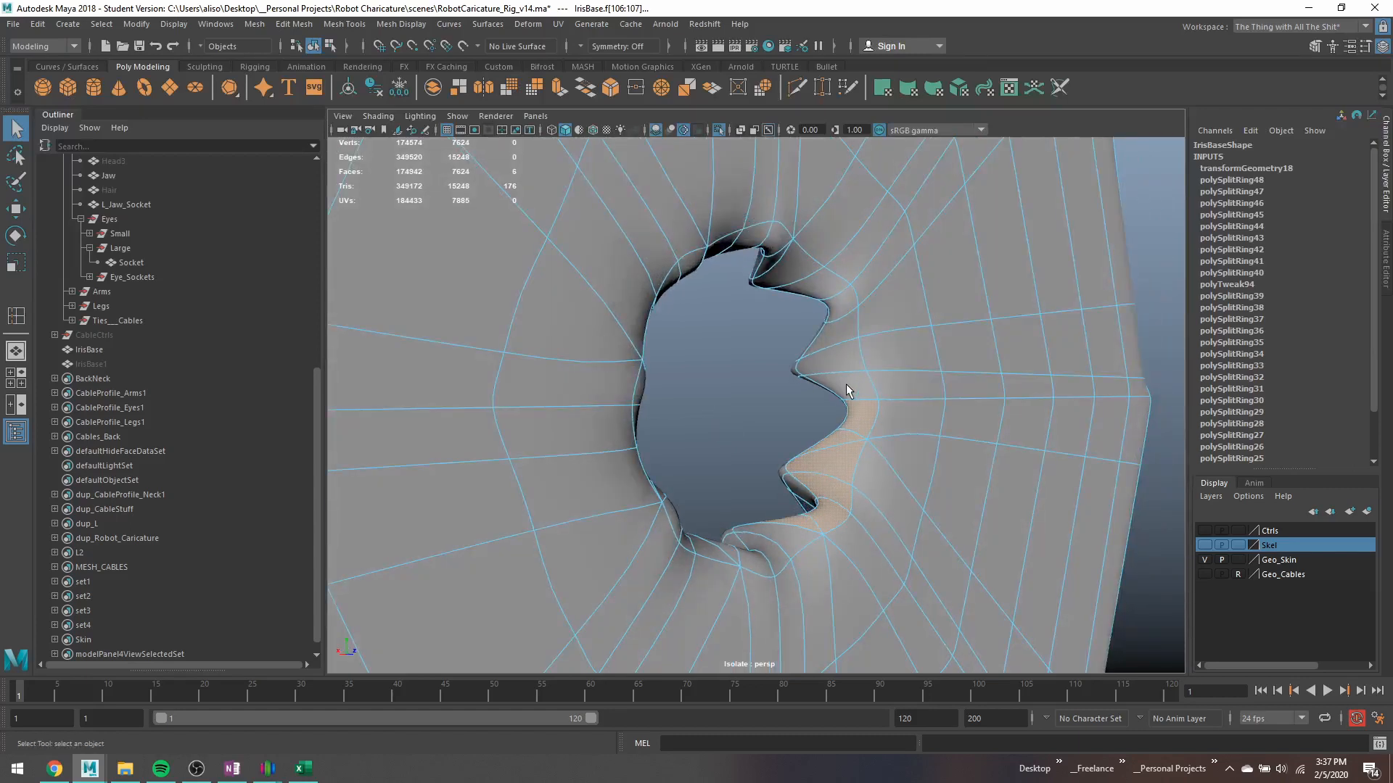
pyautogui.keyDown('shift'); pyautogui.click(853, 368); pyautogui.keyUp('shift')
pyautogui.keyDown('alt'); pyautogui.moveTo(829, 362); pyautogui.dragTo(749, 385, button='right'); pyautogui.keyUp('alt')
pyautogui.keyDown('alt'); pyautogui.moveTo(749, 385); pyautogui.dragTo(713, 367); pyautogui.keyUp('alt')
# Select the faces around the center hole and deselect the outer ones, keeping only the inner rim faces.
pyautogui.moveTo(646, 322); pyautogui.dragTo(821, 482)
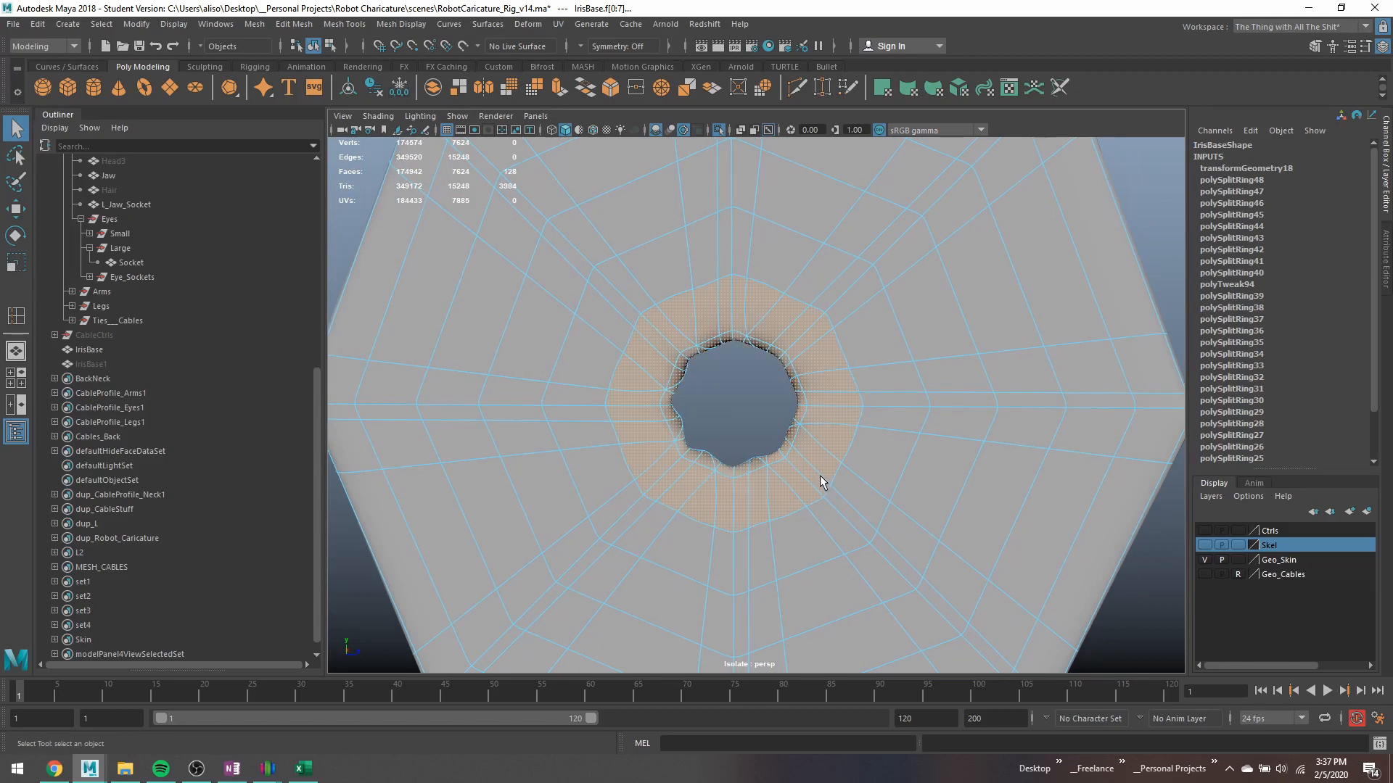
pyautogui.keyDown('alt'); pyautogui.moveTo(669, 464); pyautogui.dragTo(847, 577); pyautogui.keyUp('alt')
pyautogui.keyDown('ctrl'); pyautogui.moveTo(602, 431); pyautogui.dragTo(652, 501); pyautogui.keyUp('ctrl')
pyautogui.keyDown('ctrl'); pyautogui.moveTo(626, 321); pyautogui.dragTo(659, 383); pyautogui.keyUp('ctrl')
pyautogui.keyDown('ctrl'); pyautogui.moveTo(740, 313); pyautogui.dragTo(741, 316); pyautogui.keyUp('ctrl')
pyautogui.keyDown('ctrl'); pyautogui.moveTo(747, 268); pyautogui.dragTo(889, 416); pyautogui.keyUp('ctrl')
pyautogui.keyDown('ctrl'); pyautogui.moveTo(687, 351); pyautogui.dragTo(924, 380); pyautogui.keyUp('ctrl')
pyautogui.keyDown('ctrl'); pyautogui.doubleClick(825, 349); pyautogui.keyUp('ctrl')
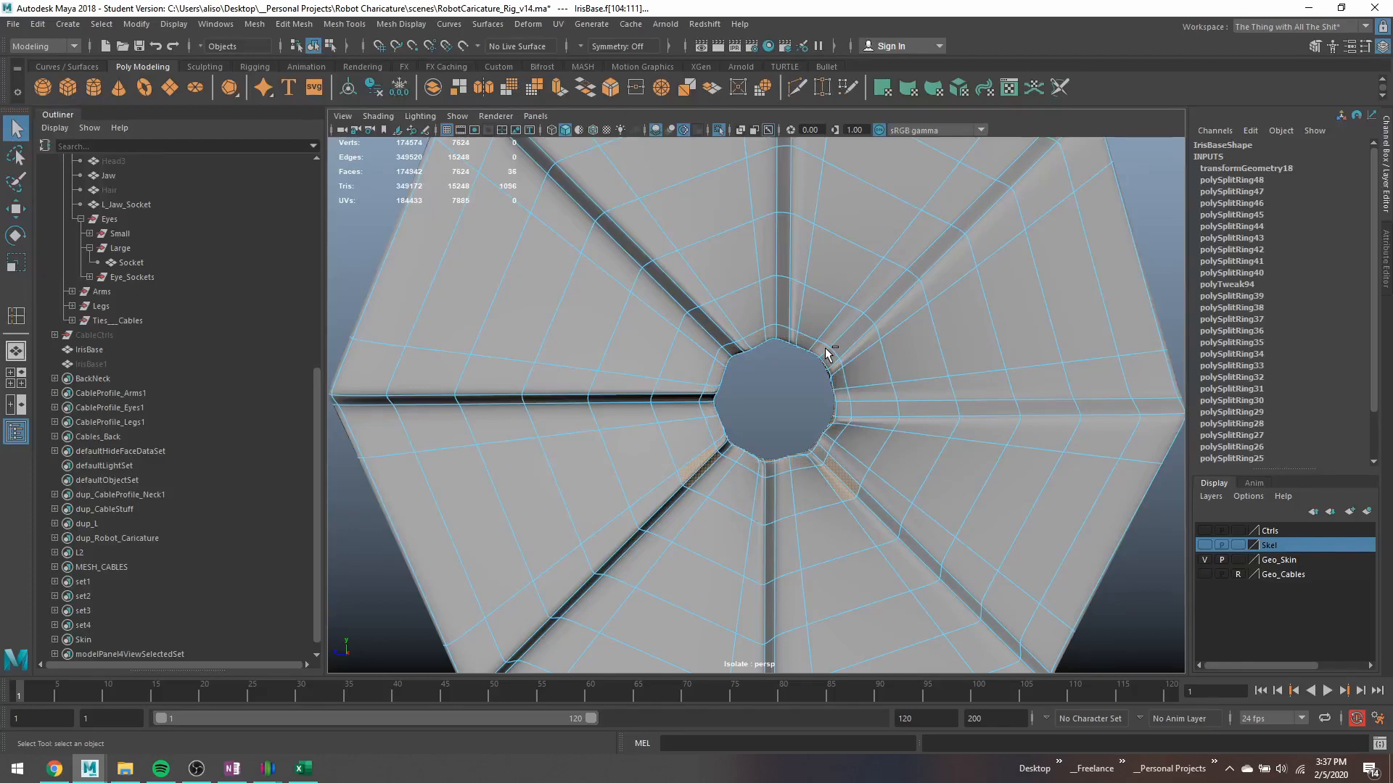
pyautogui.keyDown('ctrl'); pyautogui.click(838, 479); pyautogui.keyUp('ctrl')
pyautogui.keyDown('ctrl'); pyautogui.click(701, 487); pyautogui.keyUp('ctrl')
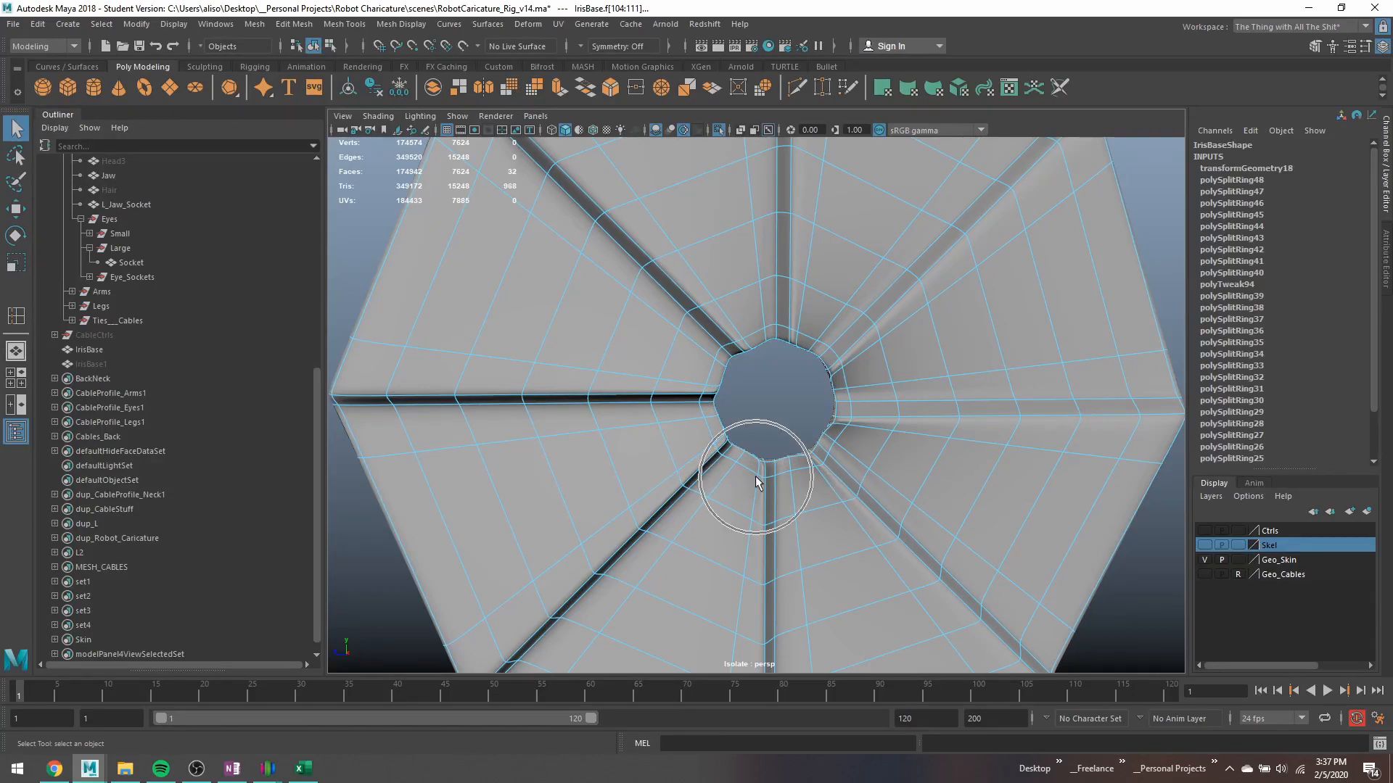
pyautogui.scroll(-5, 790, 401)
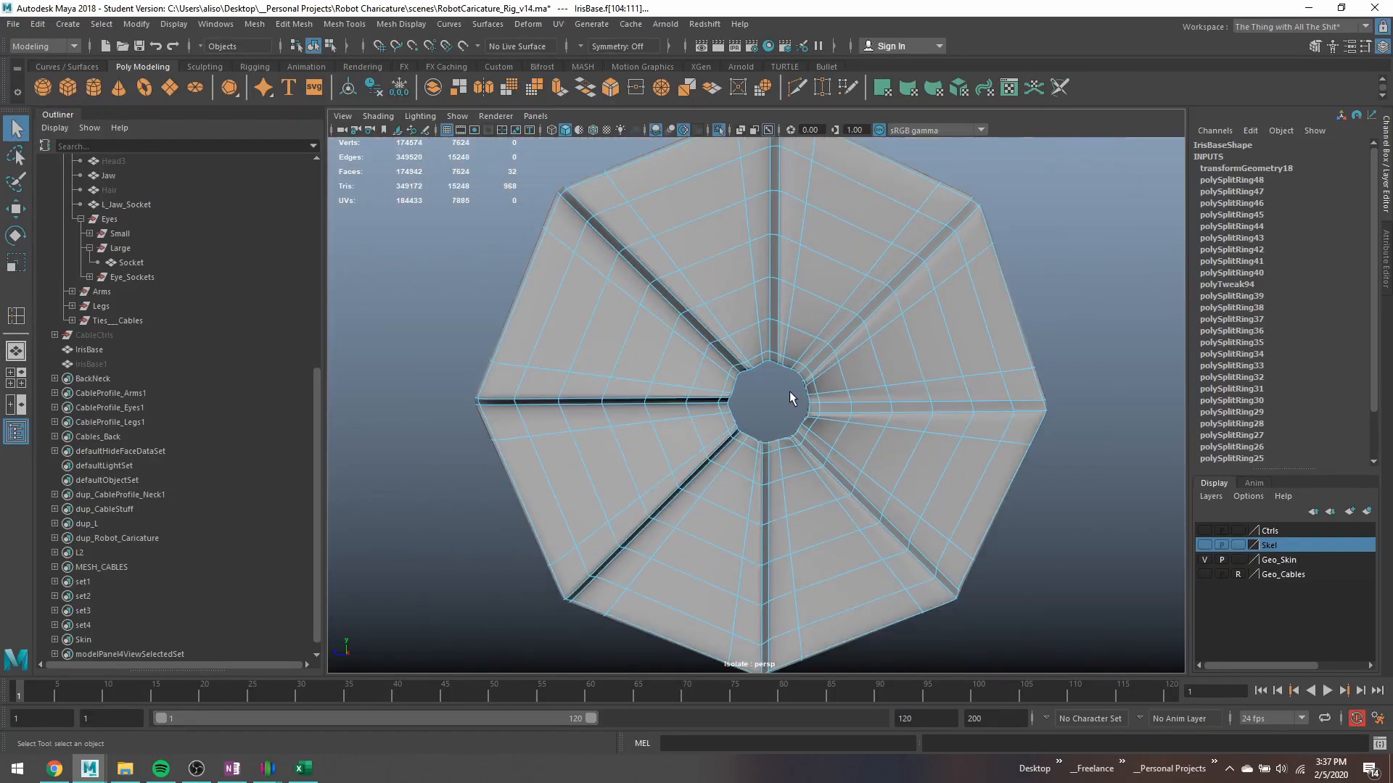
# Turn on soft selection with a falloff radius of 10.50 and a linear falloff curve.
pyautogui.press('b')
pyautogui.moveTo(789, 397); pyautogui.dragTo(1025, 442)
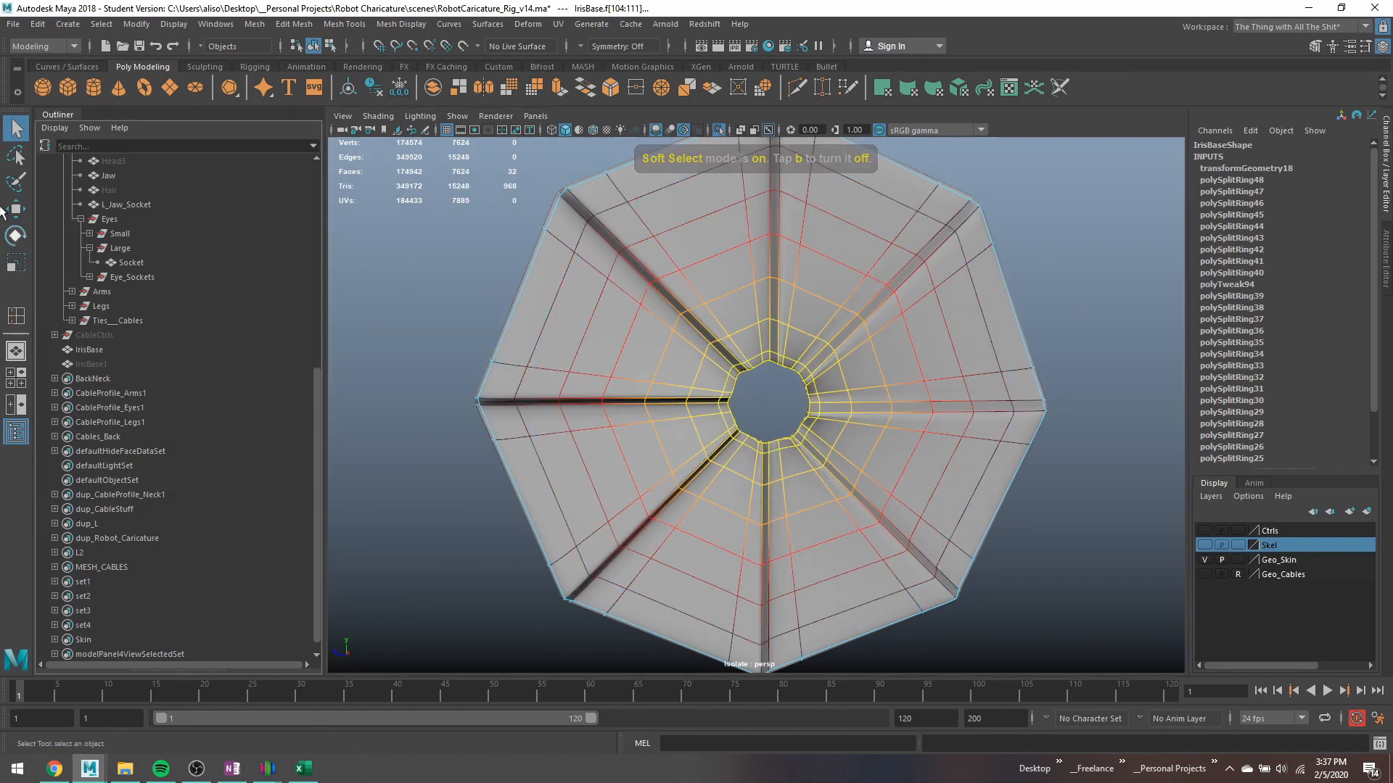
pyautogui.doubleClick(16, 129)
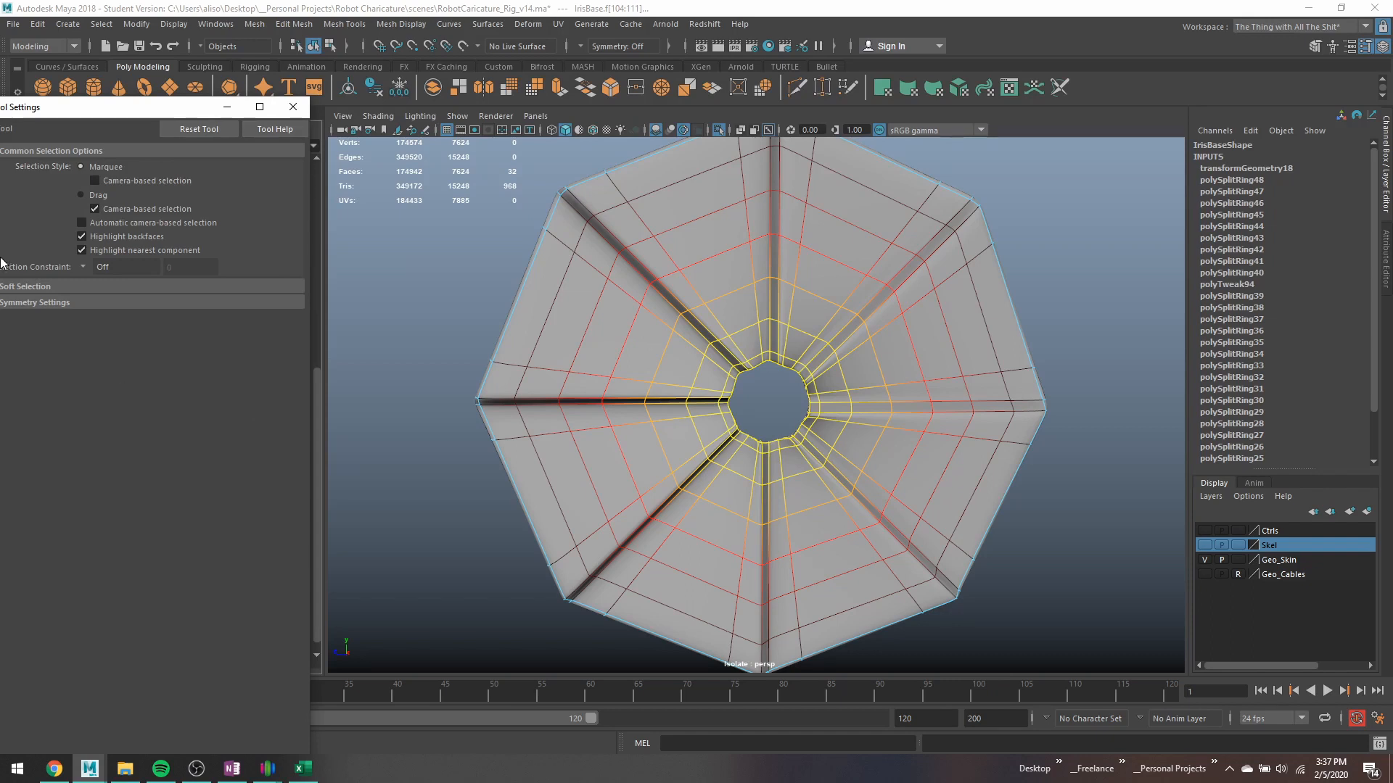
pyautogui.click(26, 285)
pyautogui.moveTo(61, 110); pyautogui.dragTo(132, 98)
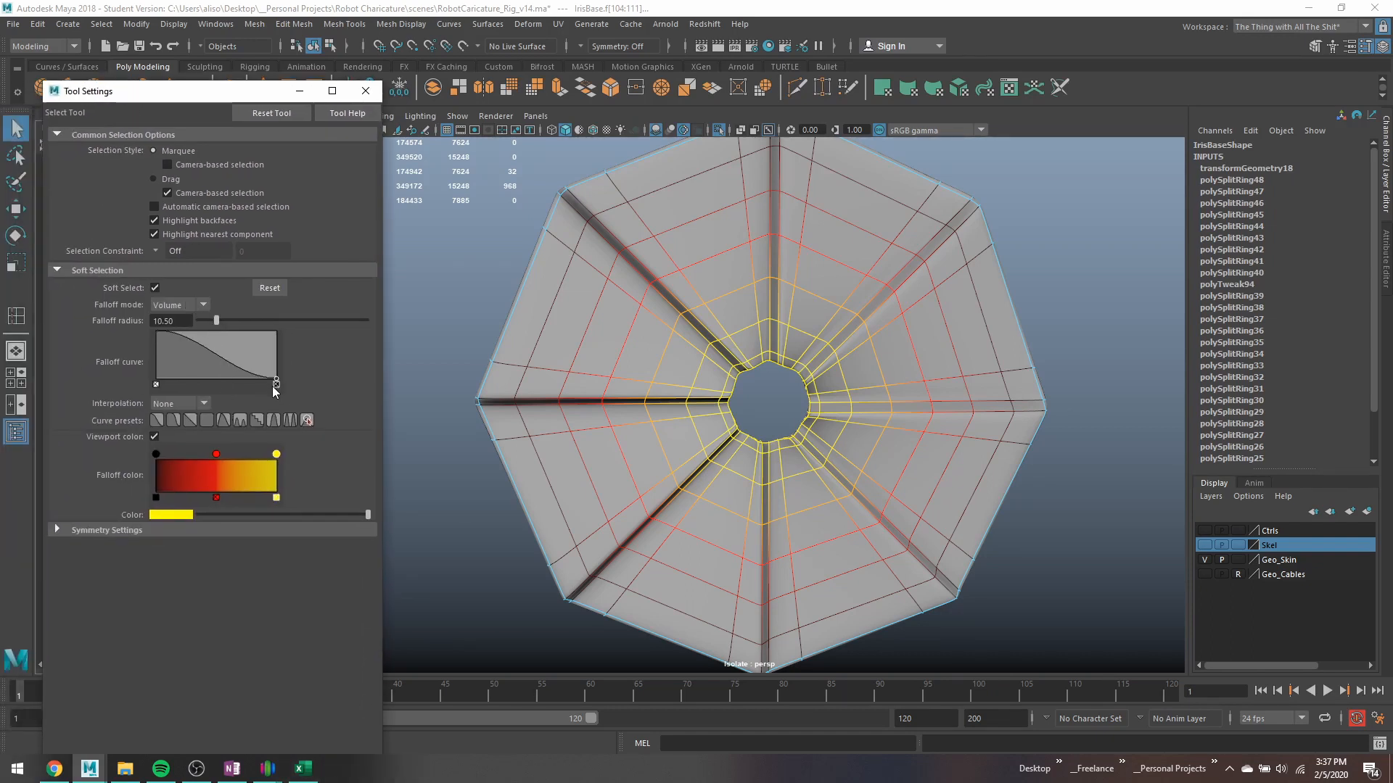
pyautogui.click(195, 423)
# Try rotating the soft-selected rim faces and undo the rotation.
pyautogui.press('r')
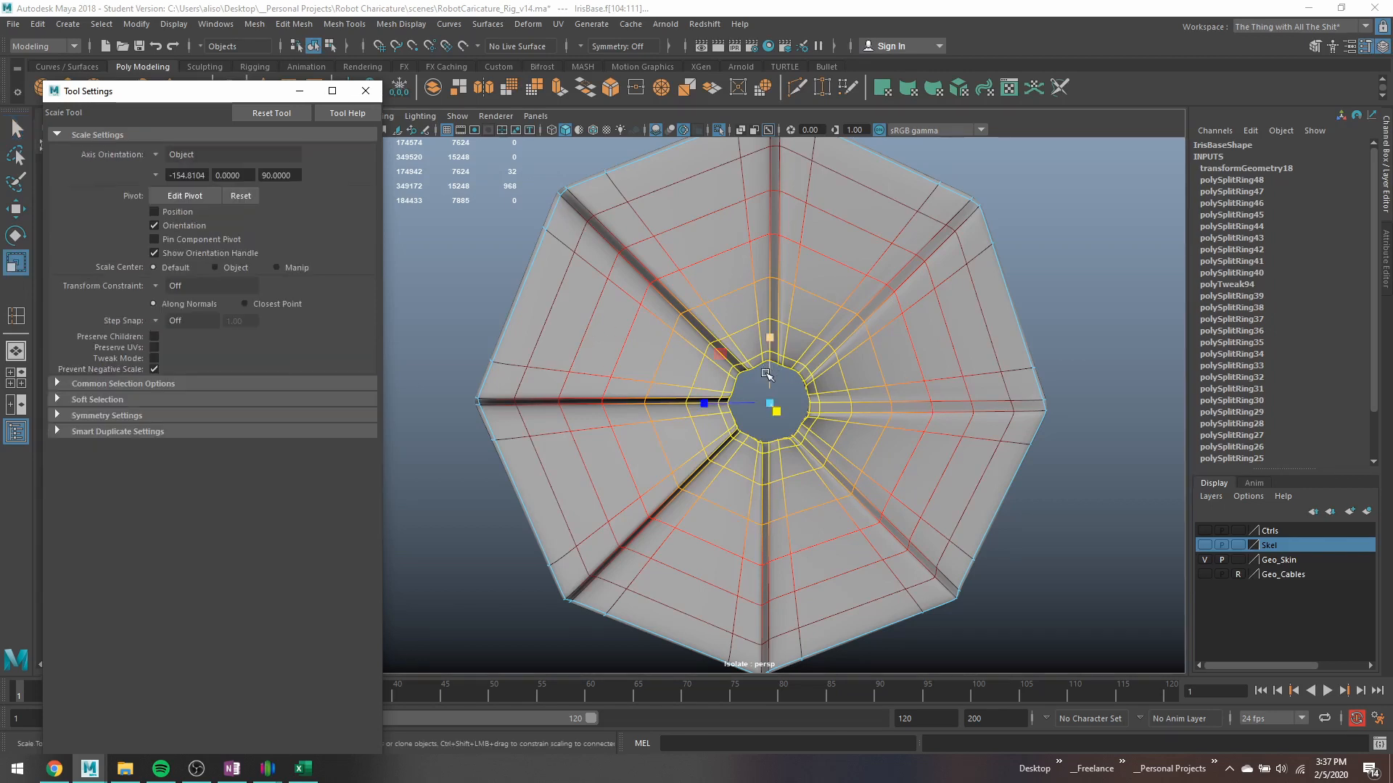
pyautogui.press('e')
pyautogui.moveTo(749, 356); pyautogui.dragTo(811, 433)
pyautogui.hotkey('ctrl', 'z')
# Rotate the soft-selected rim faces around the center hole to twist the straight folds into a spiral.
pyautogui.press('r')
pyautogui.press('e')
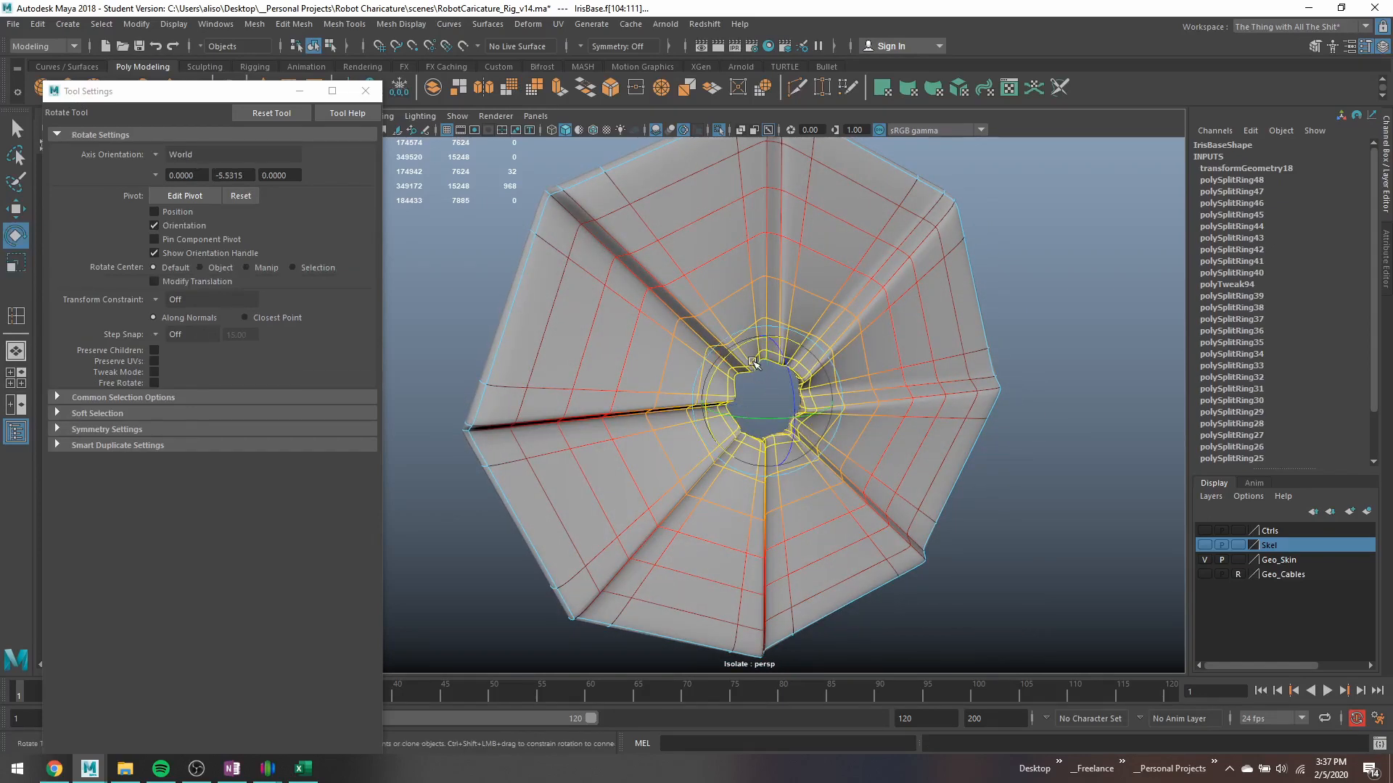
pyautogui.moveTo(738, 346); pyautogui.dragTo(803, 348)
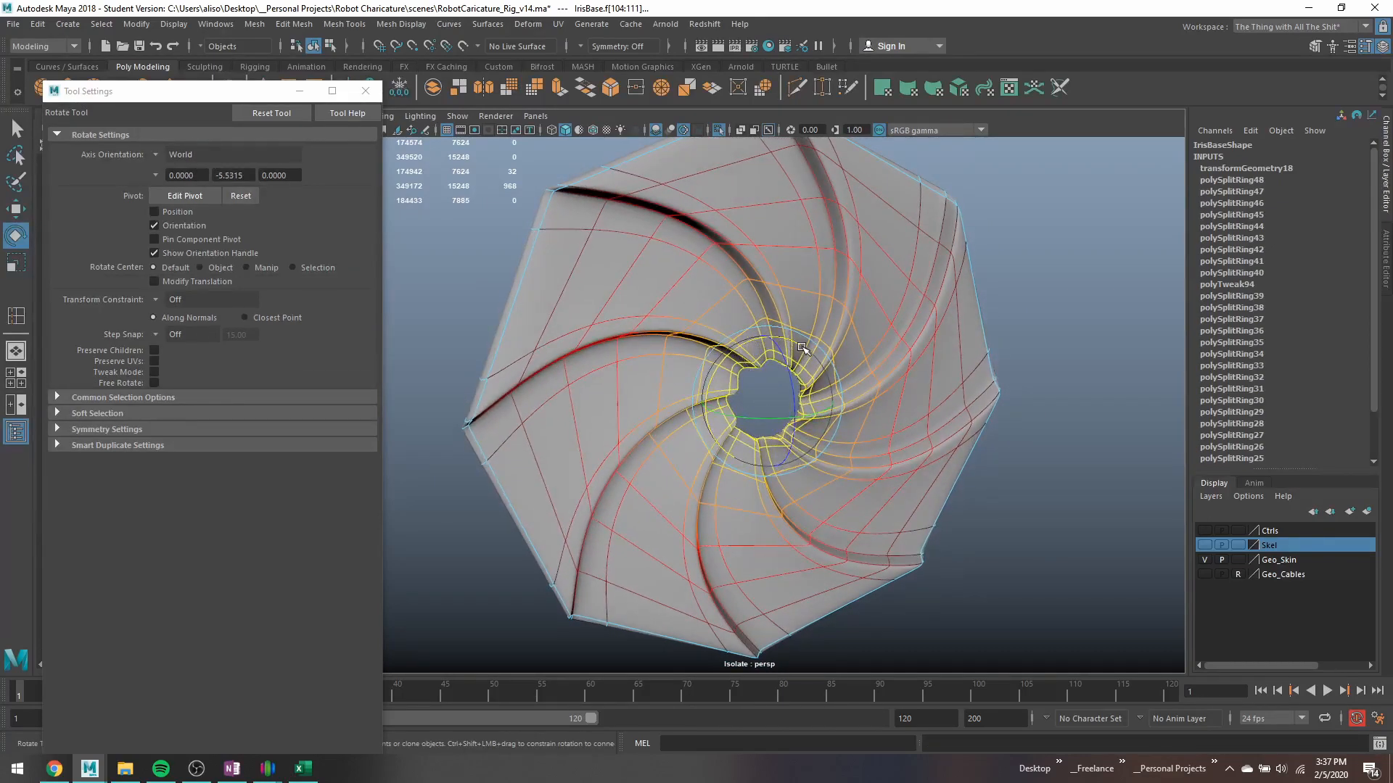
# Try scaling up the soft-selected rim faces to widen the center hole and undo the scaling.
pyautogui.press('r')
pyautogui.moveTo(769, 402); pyautogui.dragTo(833, 458)
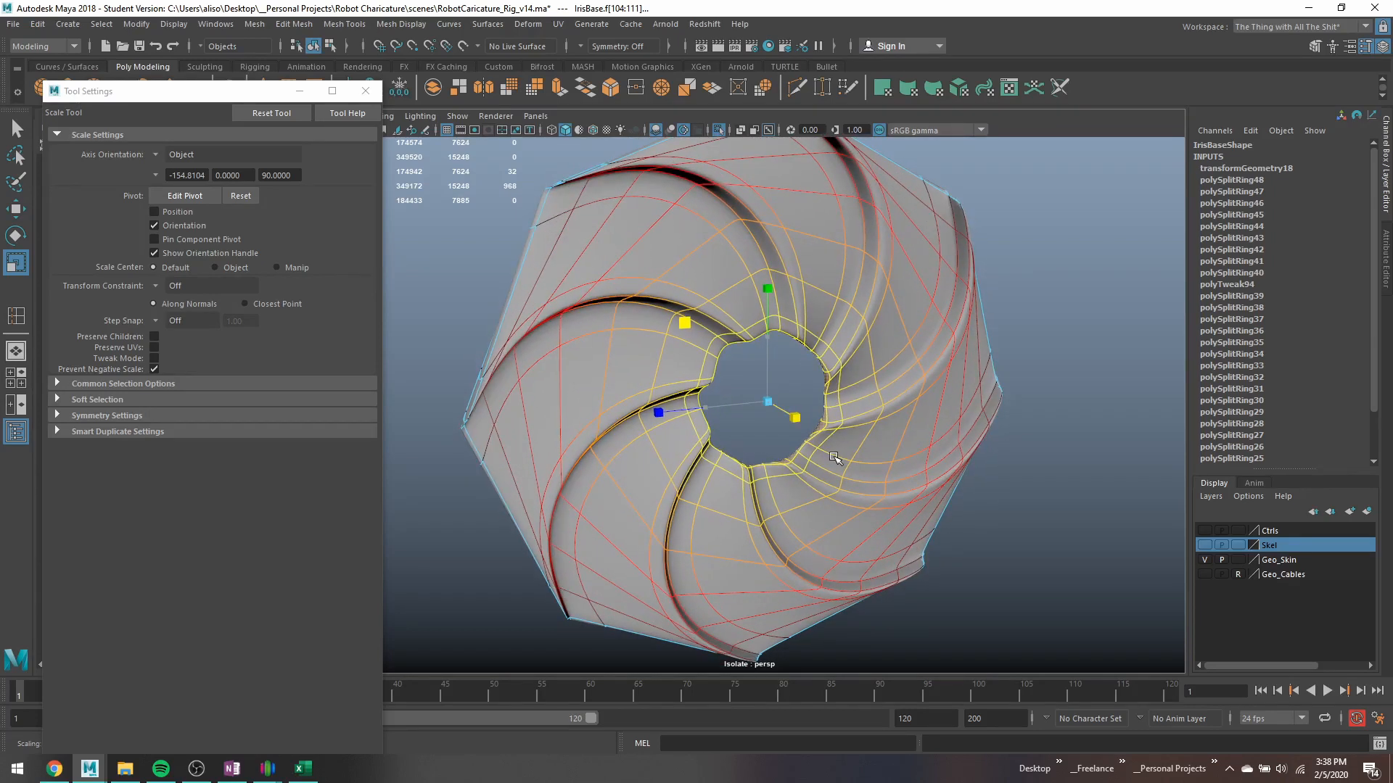
pyautogui.hotkey('ctrl', 'z')
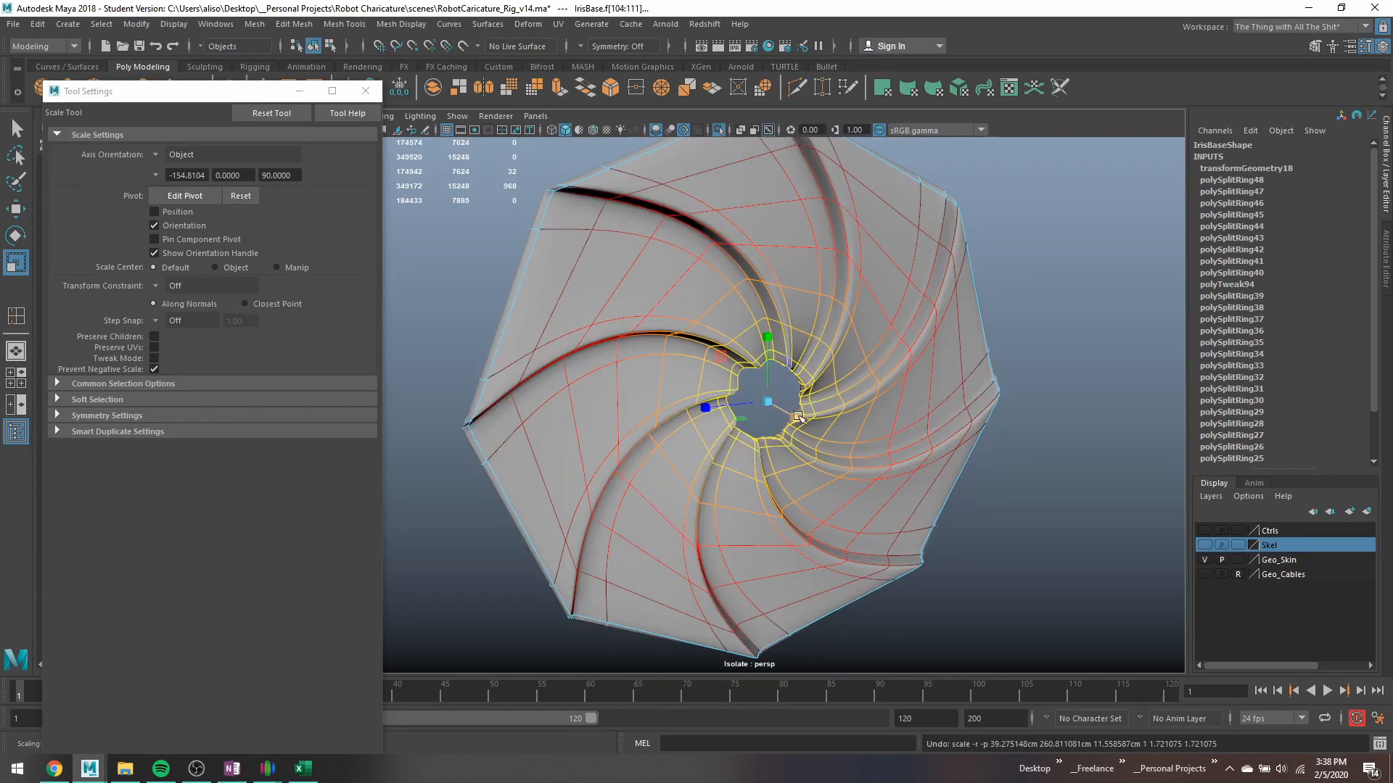
# Scale the soft-selected rim faces in the disc's plane to shrink the center hole and tighten the spiral folds.
pyautogui.moveTo(800, 418)
pyautogui.mouseDown()
pyautogui.moveTo(752, 388)
pyautogui.moveTo(795, 394)
pyautogui.moveTo(780, 406)
pyautogui.moveTo(747, 349)
pyautogui.moveTo(787, 363)
pyautogui.moveTo(837, 427)
pyautogui.moveTo(817, 419)
pyautogui.mouseUp()
pyautogui.press('e')
pyautogui.scroll(-1, 796, 379)
pyautogui.press('q')
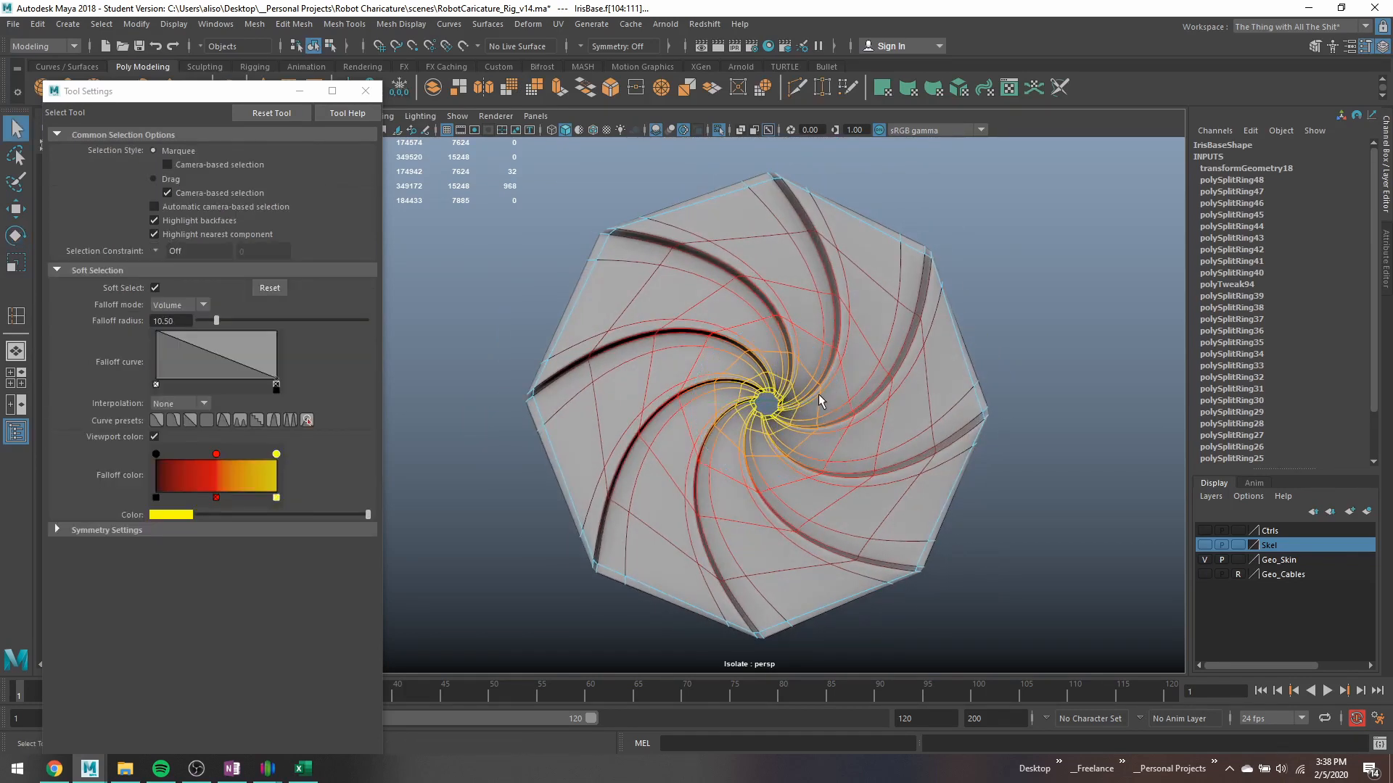
# Return to object selection, duplicate the spiral-folded iris mesh and hide the copy.
pyautogui.moveTo(820, 393); pyautogui.dragTo(845, 361, button='right')
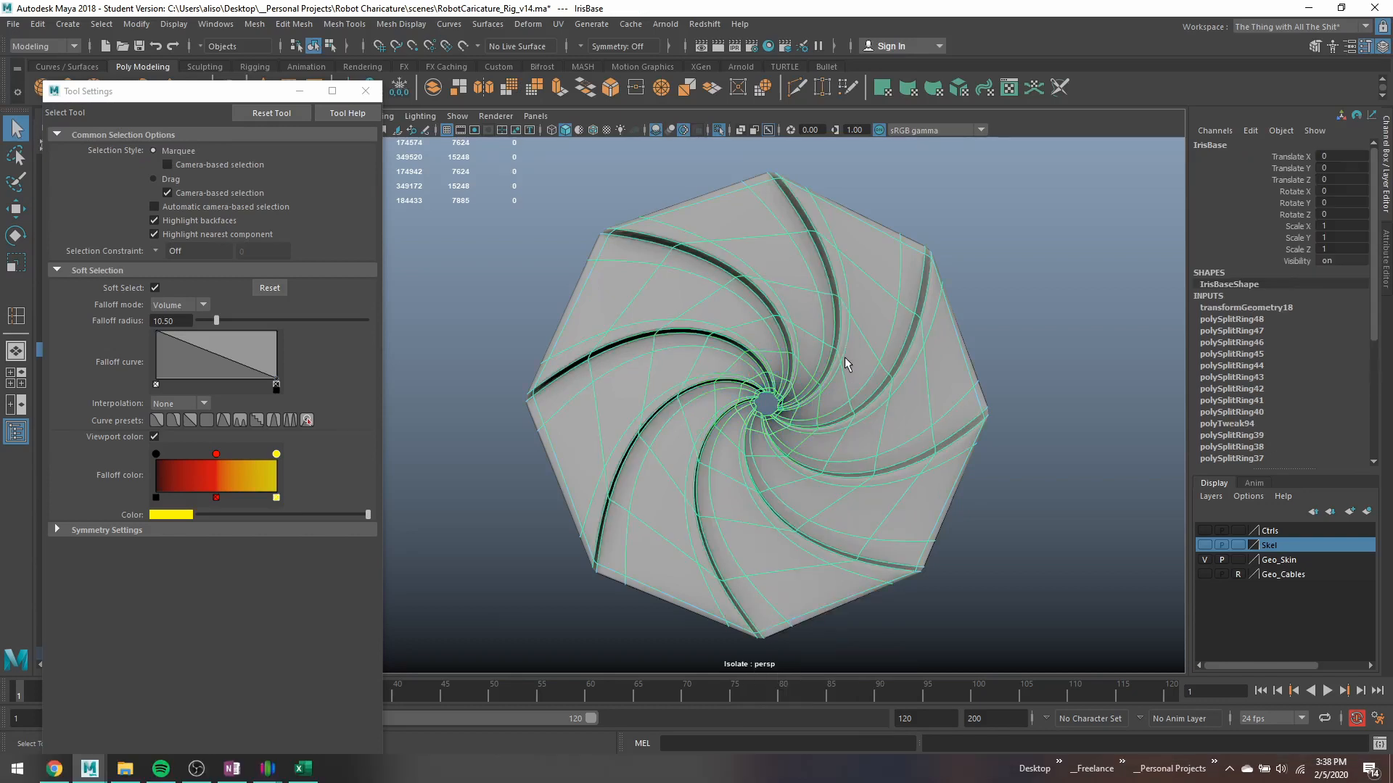
pyautogui.click(1172, 427)
pyautogui.keyDown('alt'); pyautogui.moveTo(949, 424); pyautogui.dragTo(872, 439); pyautogui.keyUp('alt')
pyautogui.click(793, 434)
pyautogui.hotkey('ctrl', 'd')
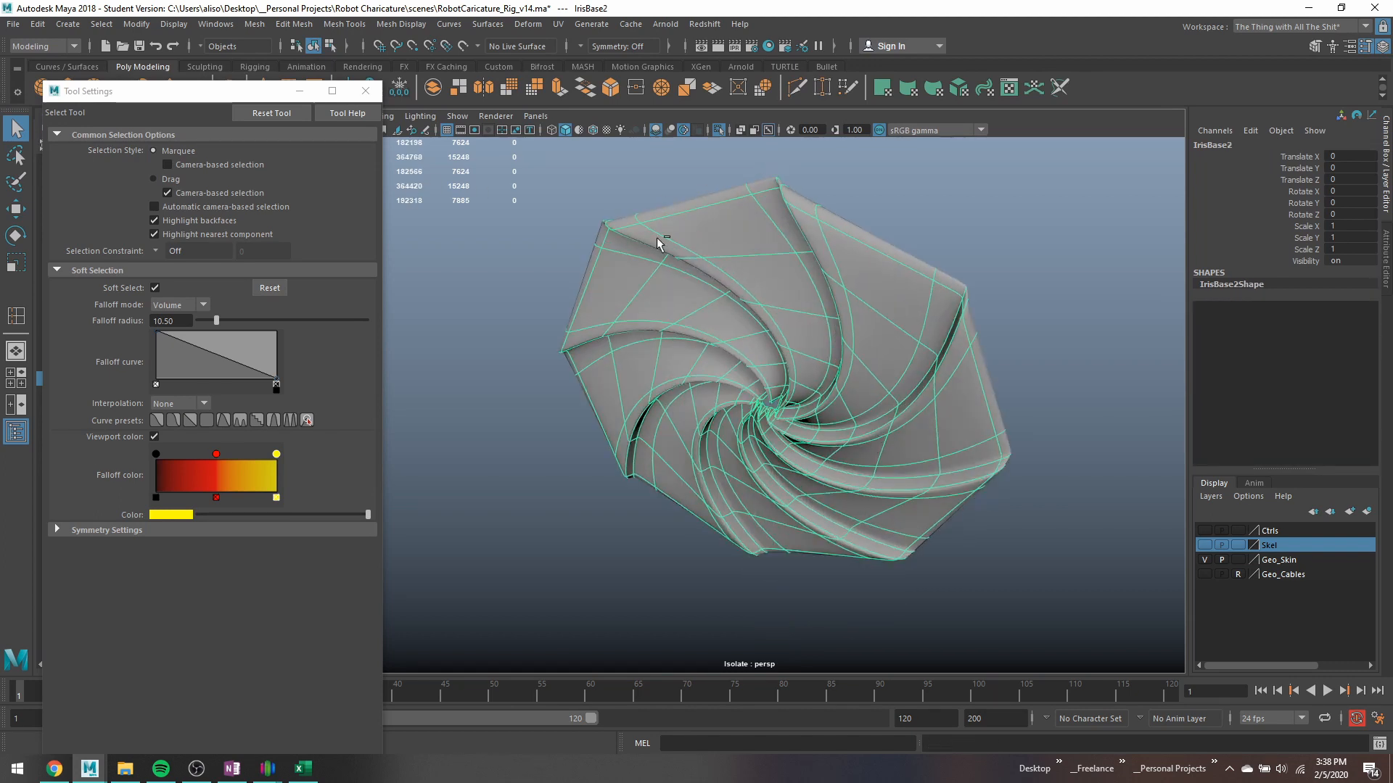
pyautogui.hotkey('ctrl', 'h')
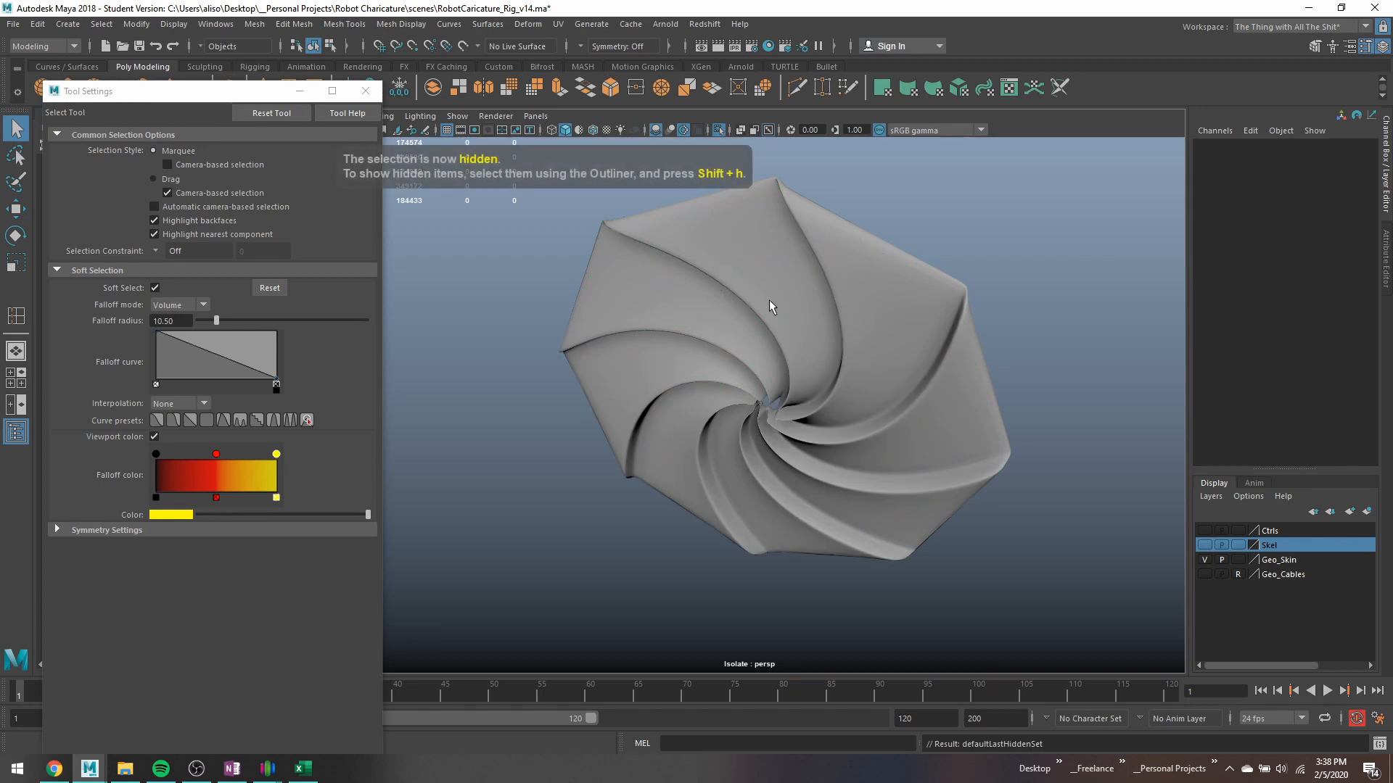
# Try rotating the soft-selected rim faces of the original iris again and undo the rotation.
pyautogui.click(759, 329)
pyautogui.moveTo(783, 332); pyautogui.dragTo(780, 347, button='right')
pyautogui.scroll(4, 791, 367)
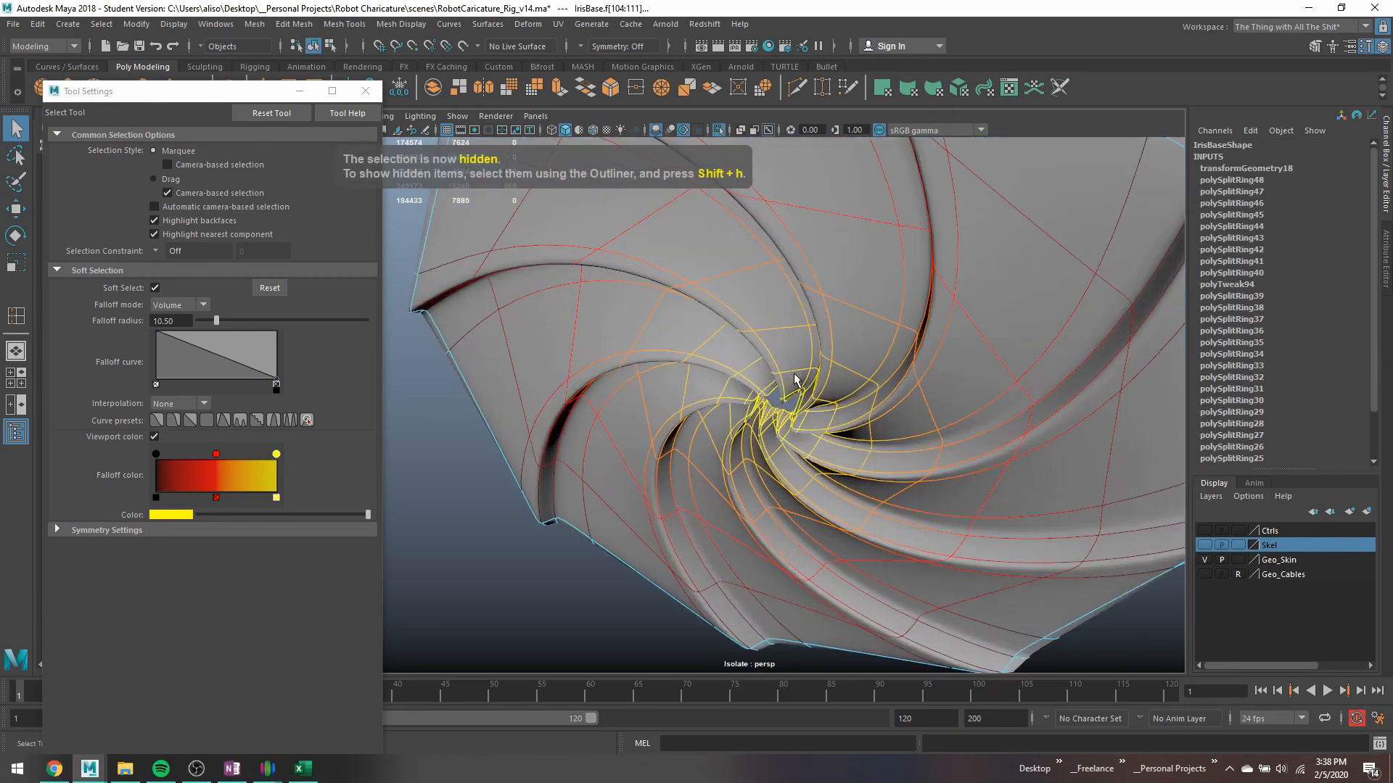
pyautogui.keyDown('alt'); pyautogui.moveTo(811, 387); pyautogui.dragTo(744, 367); pyautogui.keyUp('alt')
pyautogui.scroll(-3, 842, 367)
pyautogui.press('e')
pyautogui.hotkey('ctrl', 'z')
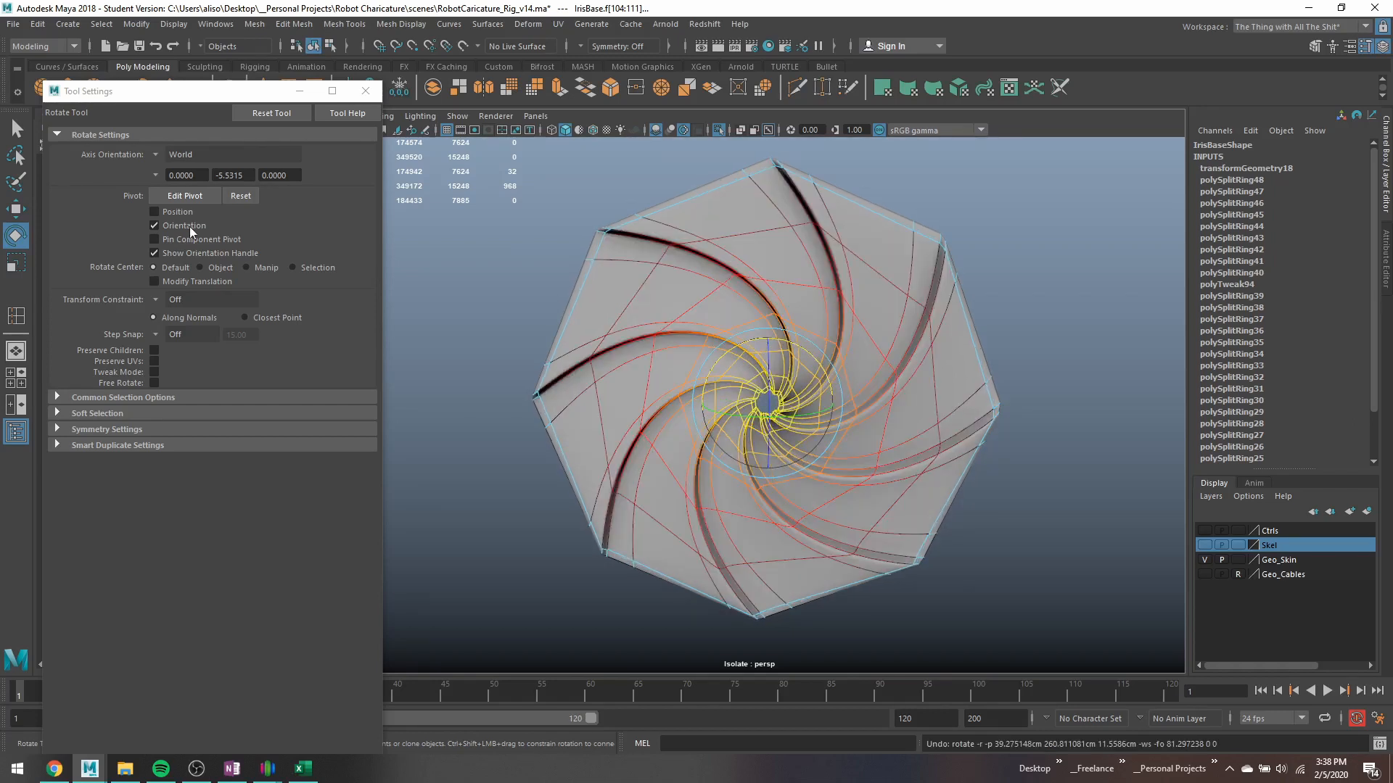
# Close the tool settings and undo the selection of the hidden iris copies to get back to the rim faces.
pyautogui.press('r')
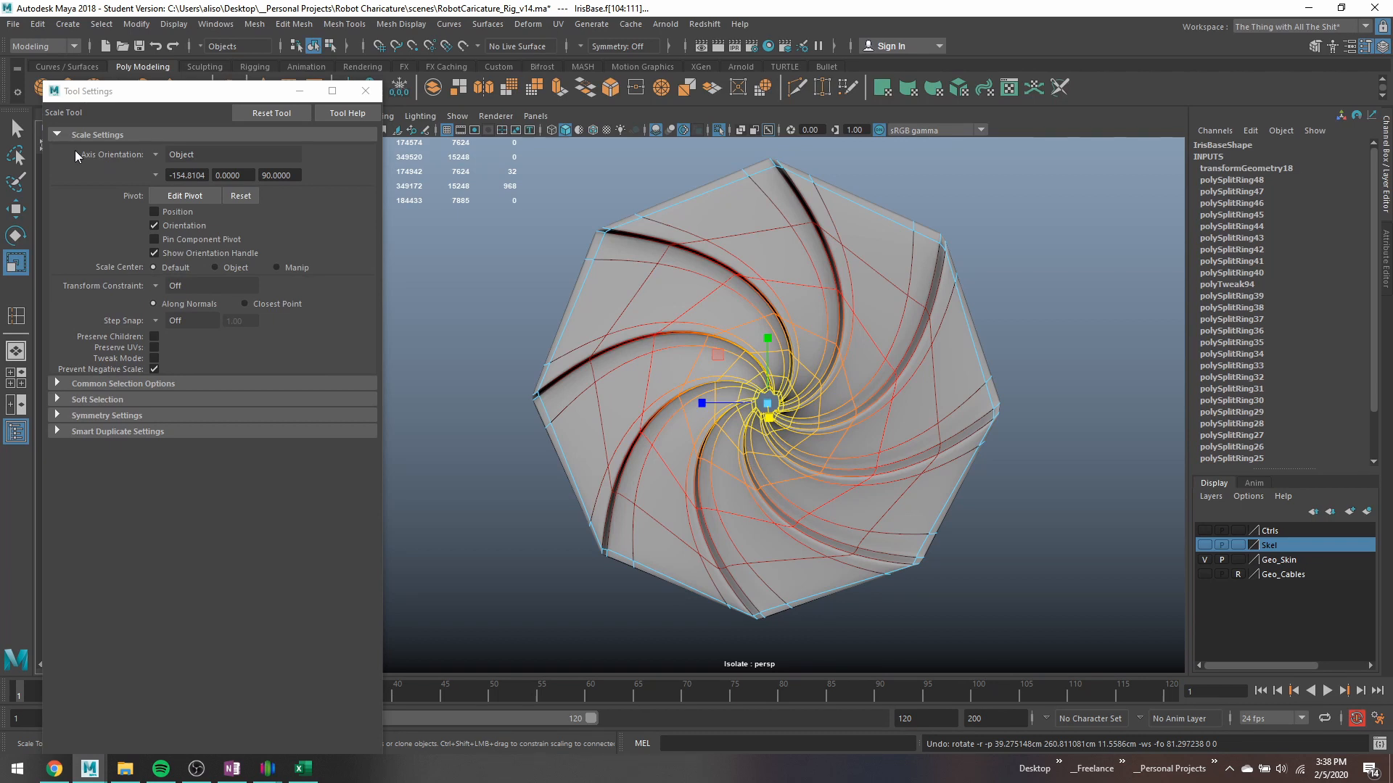
pyautogui.click(366, 90)
pyautogui.click(114, 378)
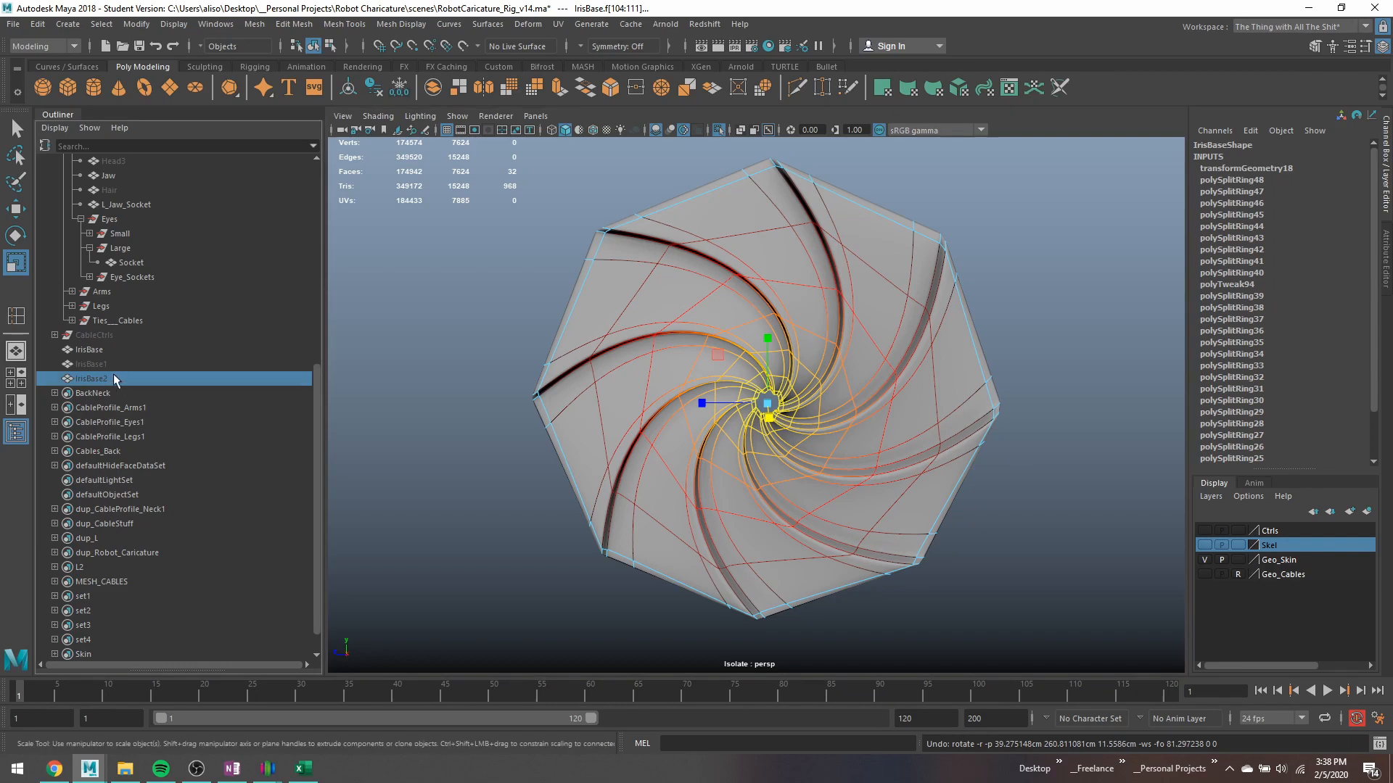
pyautogui.click(109, 365)
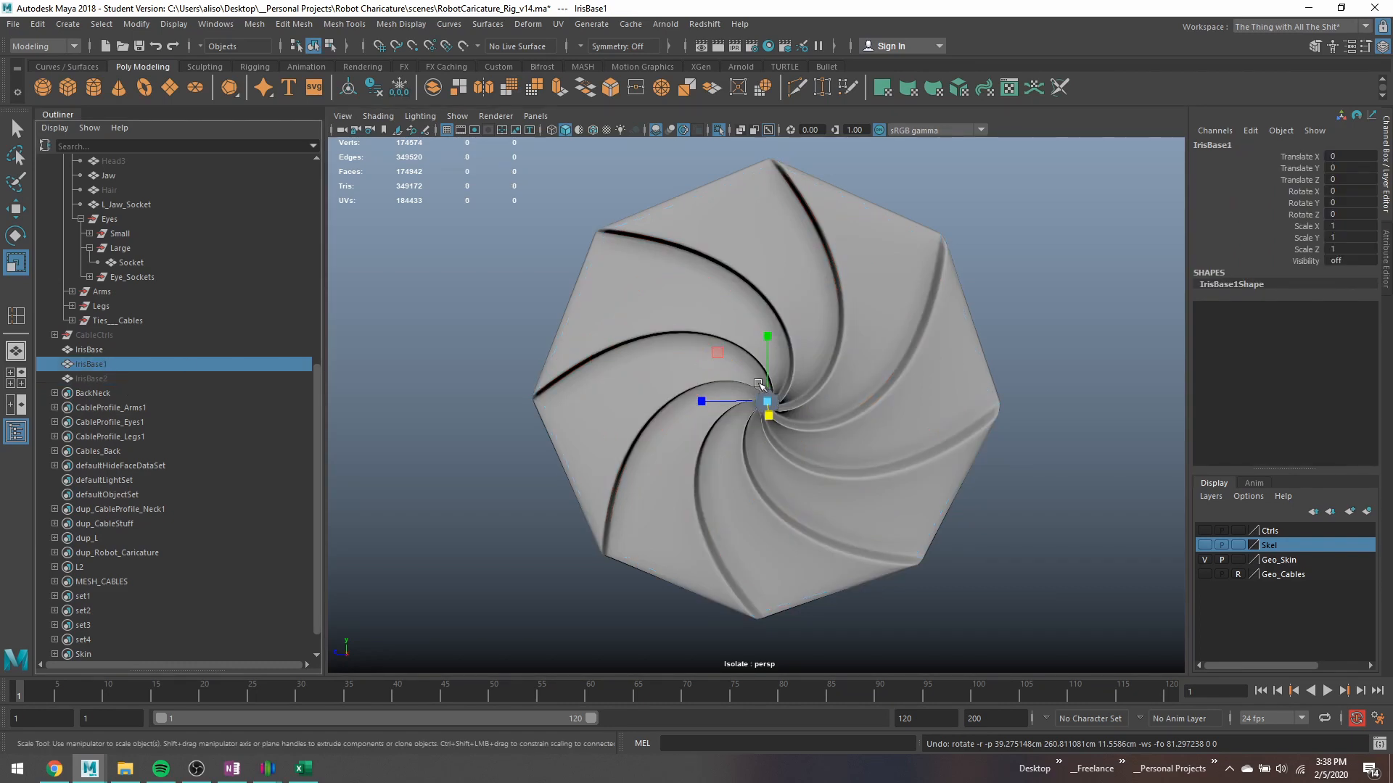
pyautogui.hotkey('ctrl', 'z')
pyautogui.hotkey('ctrl', 'z')
pyautogui.hotkey('ctrl', 'z')
pyautogui.hotkey('ctrl', 'z')
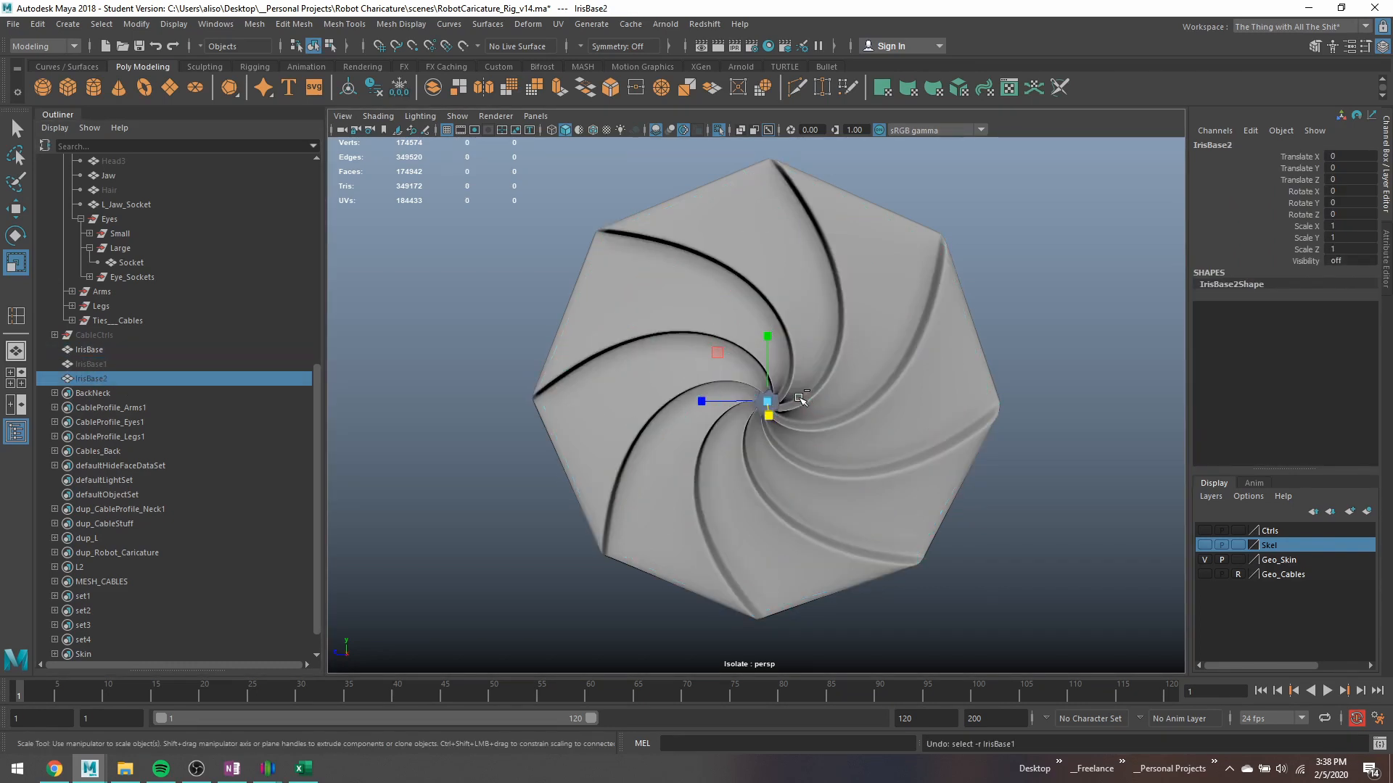
# Try rotating the soft-selected rim faces back to straighten the spiral folds and undo the rotation.
pyautogui.keyDown('alt'); pyautogui.moveTo(782, 418); pyautogui.dragTo(806, 435); pyautogui.keyUp('alt')
pyautogui.press('e')
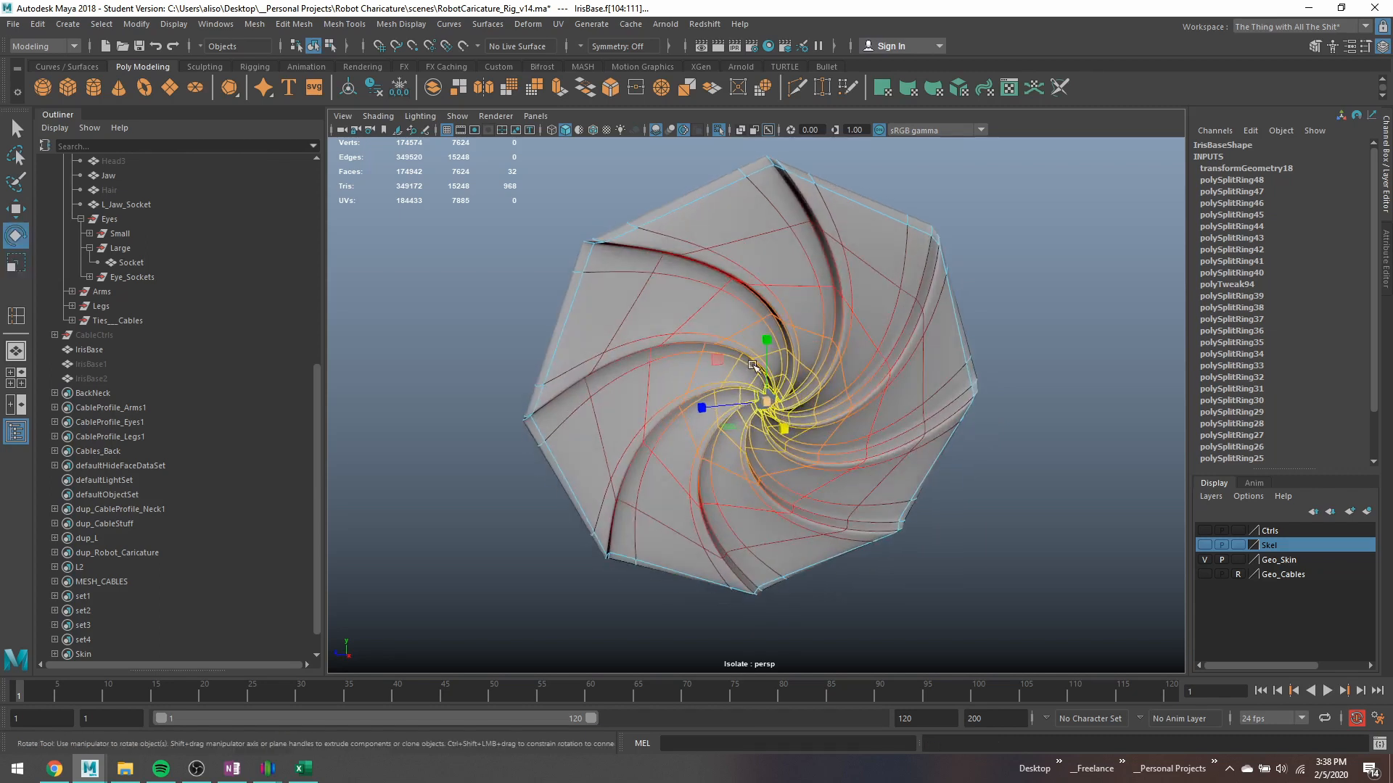
pyautogui.moveTo(735, 353); pyautogui.dragTo(689, 401)
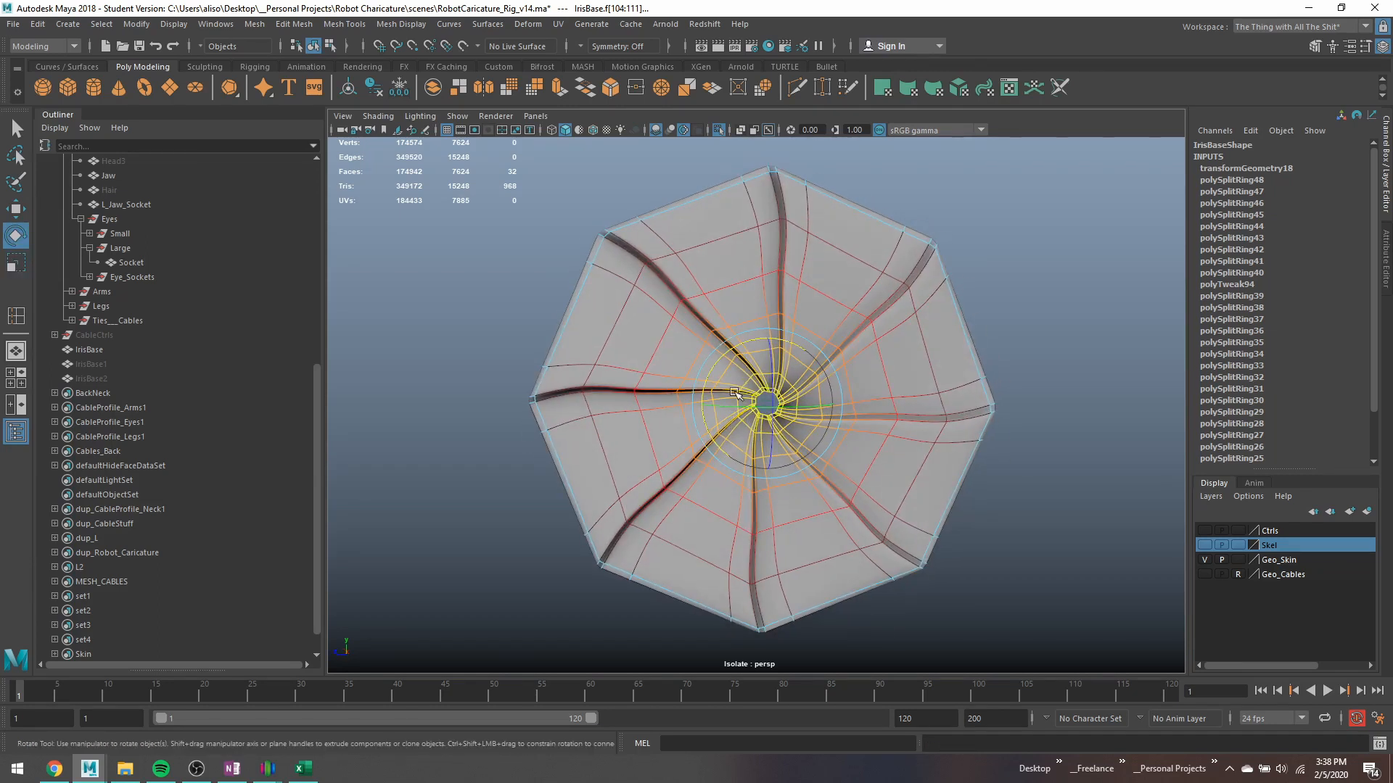
pyautogui.hotkey('ctrl', 'z')
pyautogui.hotkey('ctrl', 'z')
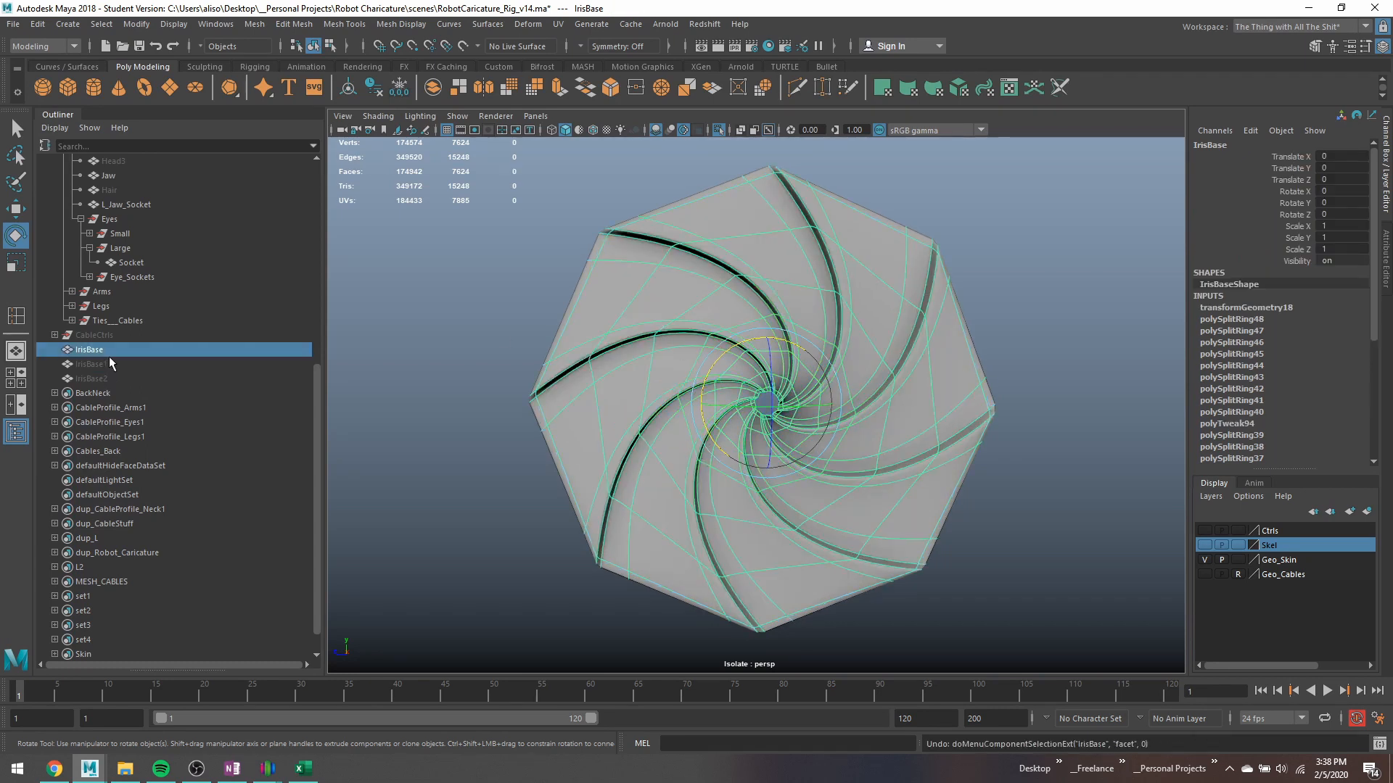
# Hide the twisted IrisBase, then unhide and duplicate the straight-fold copy IrisBase1.
pyautogui.hotkey('ctrl', 'h')
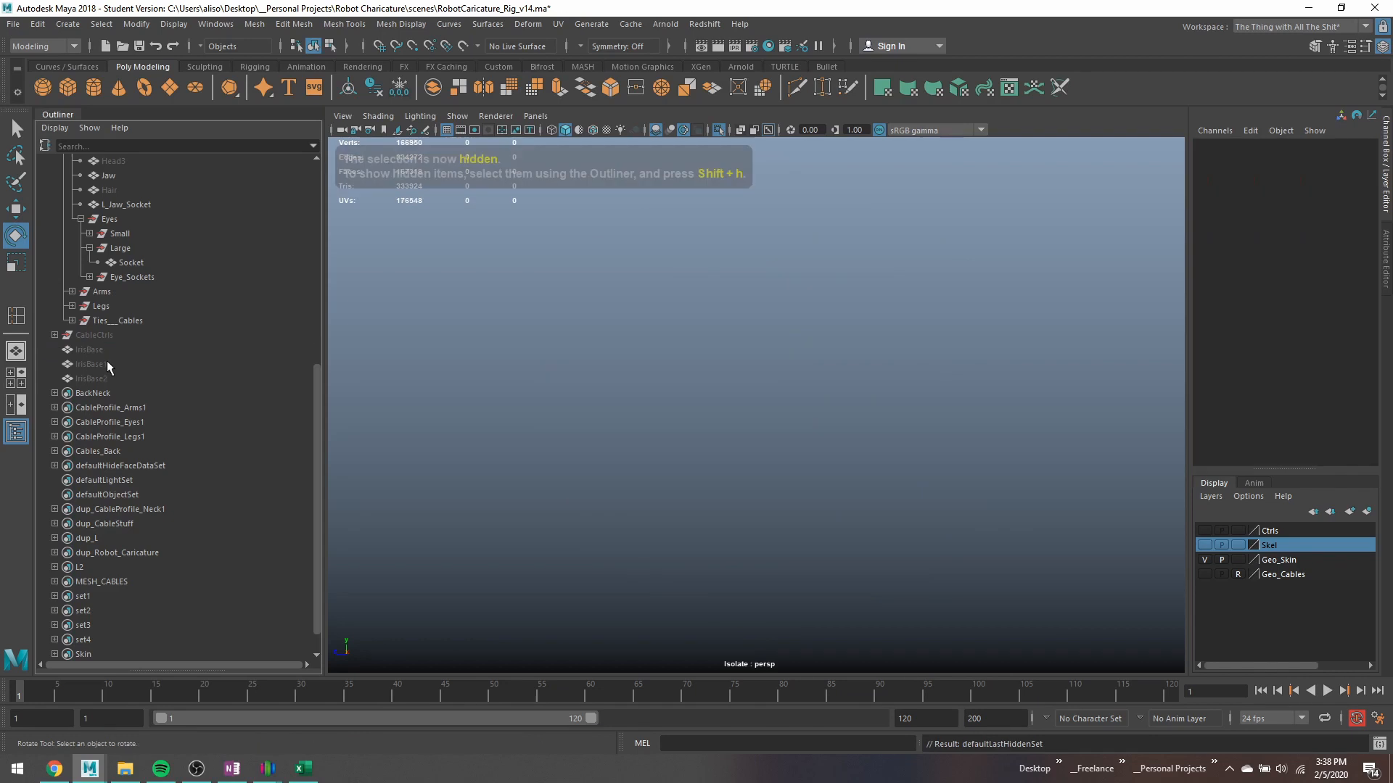
pyautogui.click(106, 363)
pyautogui.hotkey('shift', 'h')
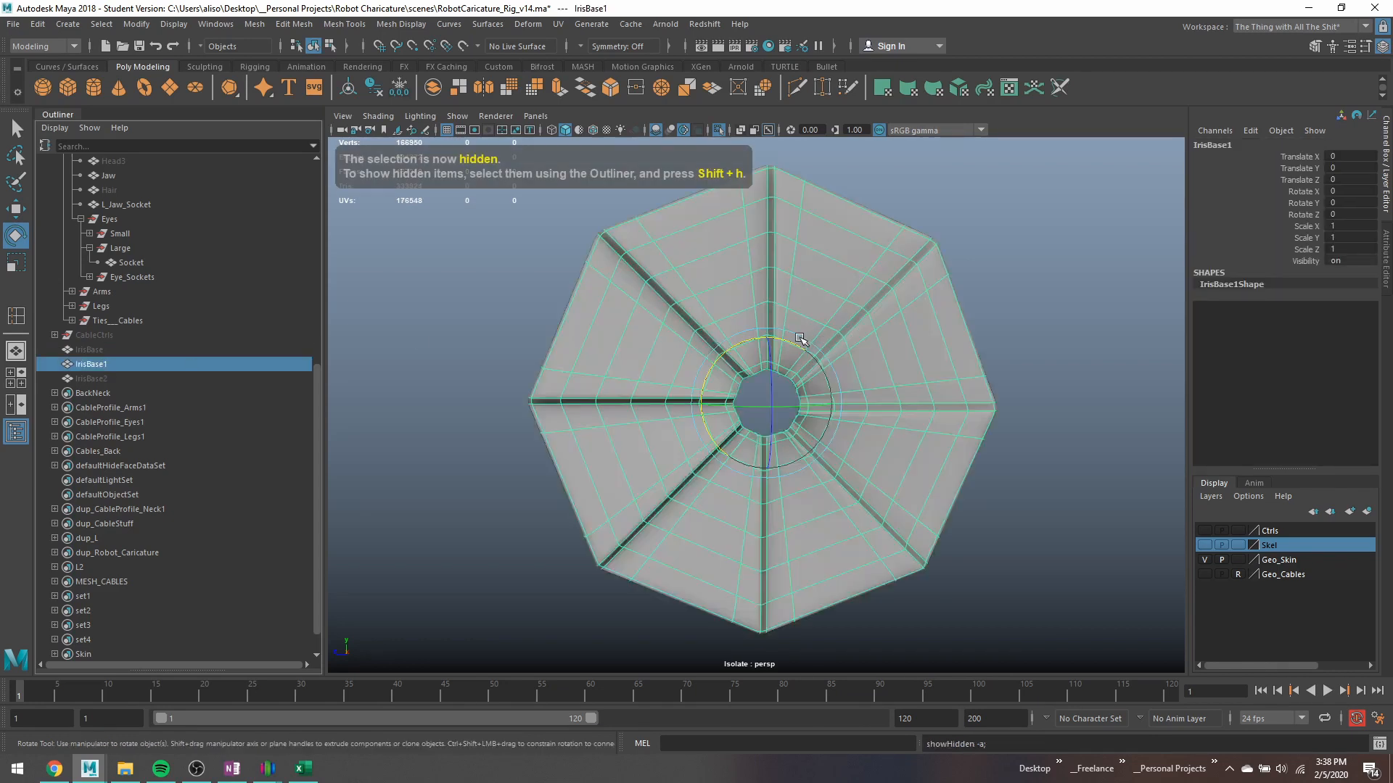
pyautogui.hotkey('ctrl', 'd')
# Delete the twisted IrisBase and keep the straight-fold IrisBase1 as a hidden backup named IrisBase.
pyautogui.click(100, 367)
pyautogui.click(106, 351)
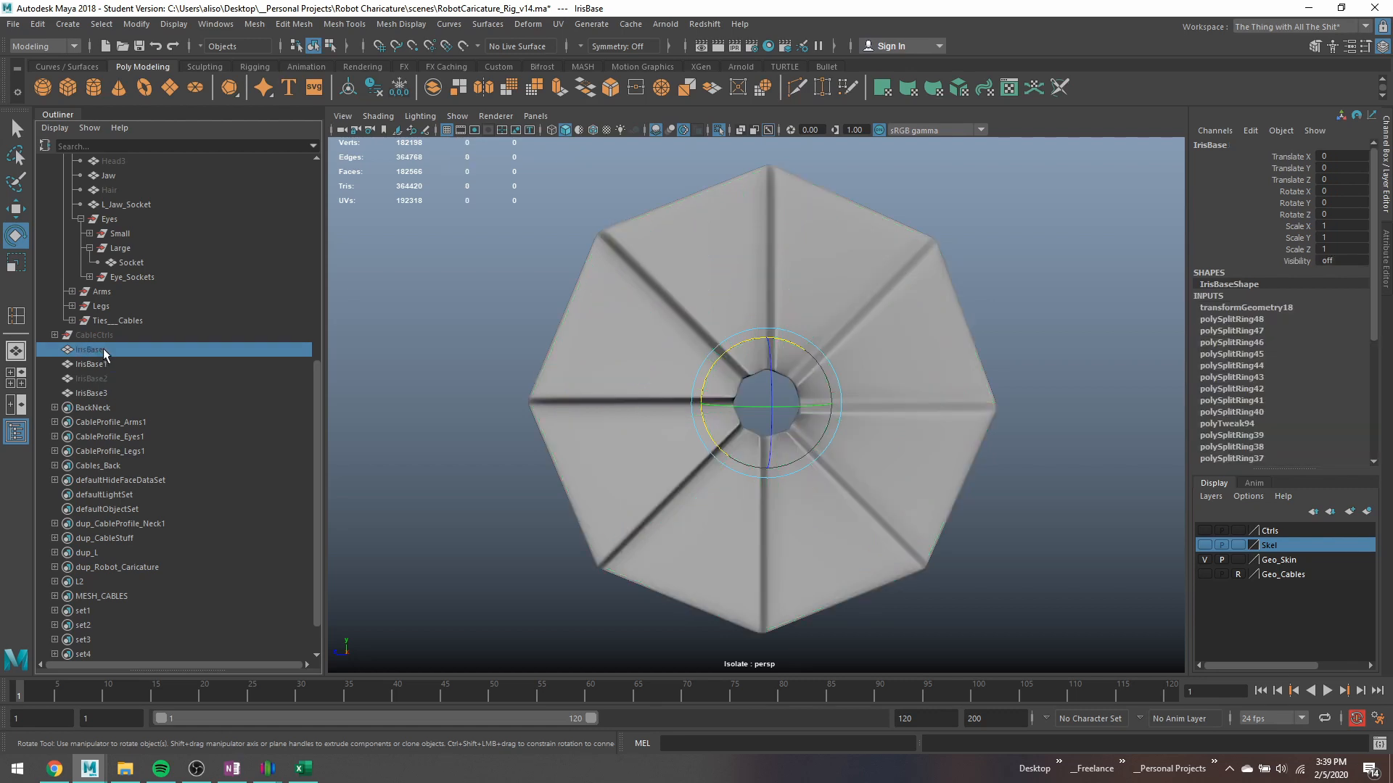
pyautogui.press('Delete')
pyautogui.doubleClick(107, 351)
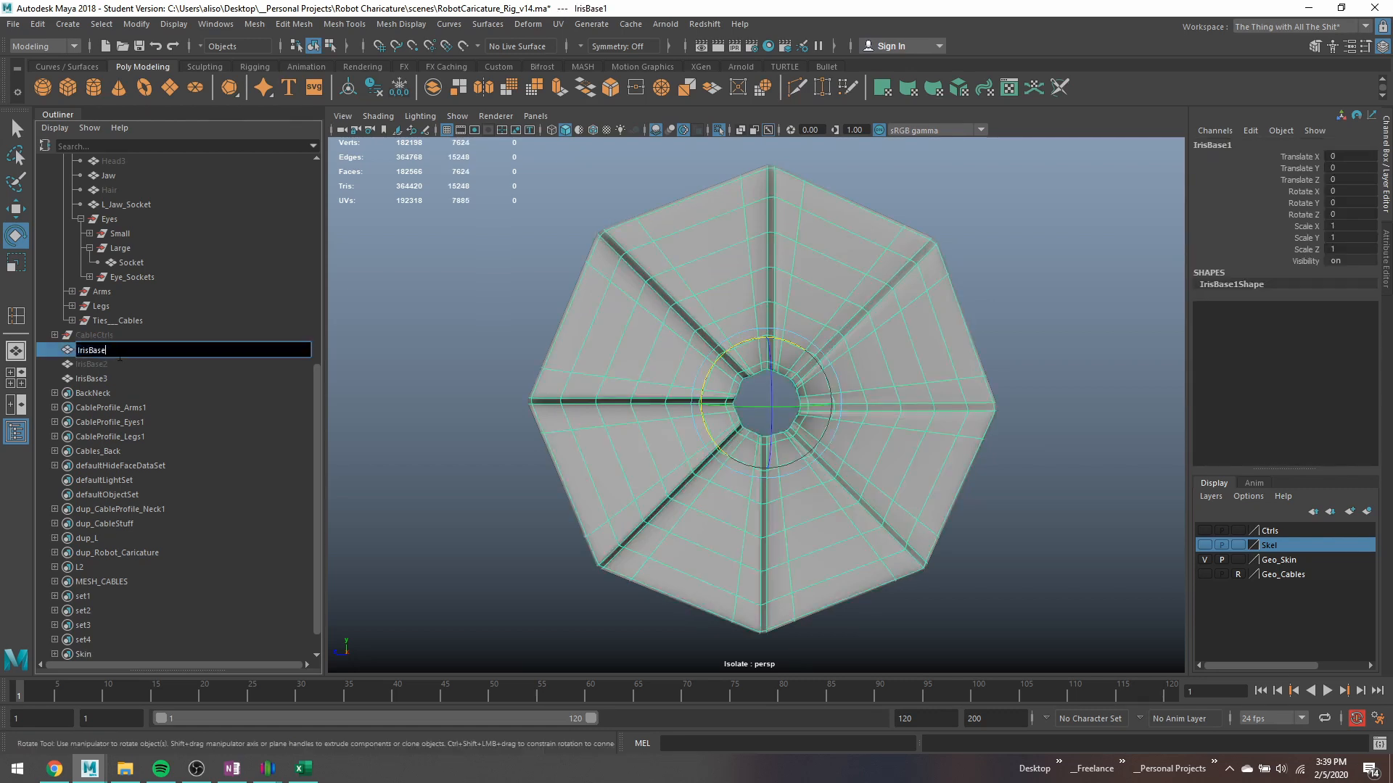
pyautogui.press('Return')
pyautogui.hotkey('ctrl', 'h')
# Unhide the spiral copy IrisBase2 and move it sideways, clear of the straight-fold IrisBase3.
pyautogui.click(101, 378)
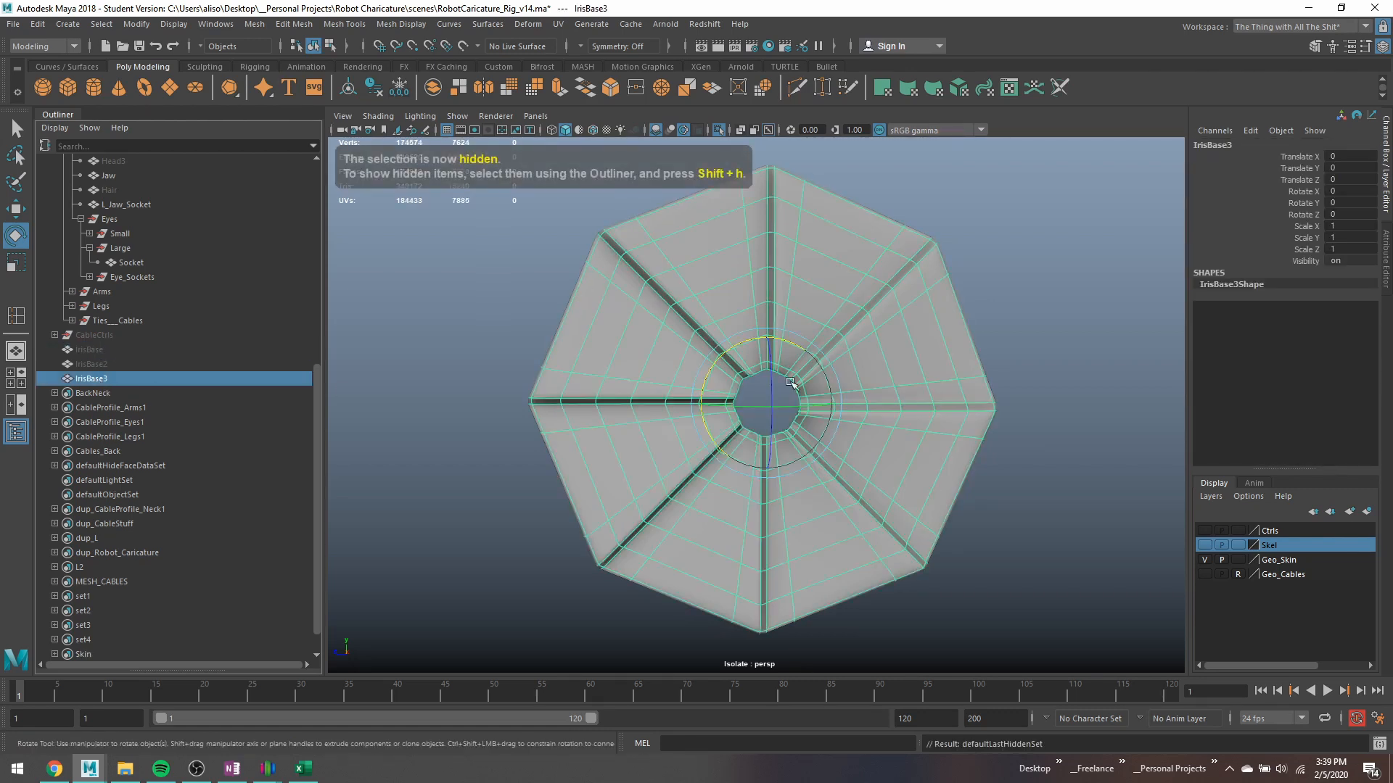
pyautogui.press('q')
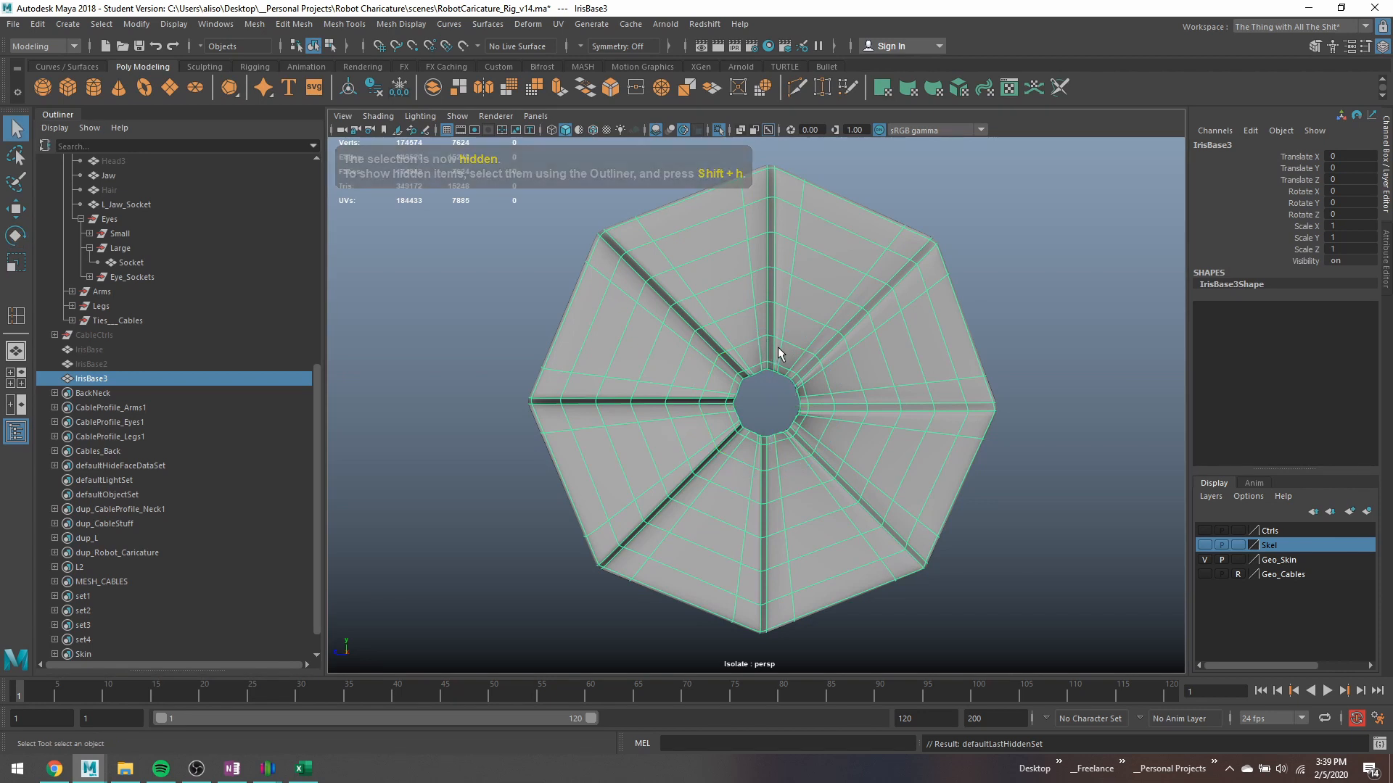
pyautogui.click(137, 367)
pyautogui.hotkey('shift', 'h')
pyautogui.keyDown('alt'); pyautogui.moveTo(943, 412); pyautogui.dragTo(805, 407, button='right'); pyautogui.keyUp('alt')
pyautogui.press('w')
pyautogui.moveTo(688, 404); pyautogui.dragTo(551, 396)
pyautogui.click(676, 347)
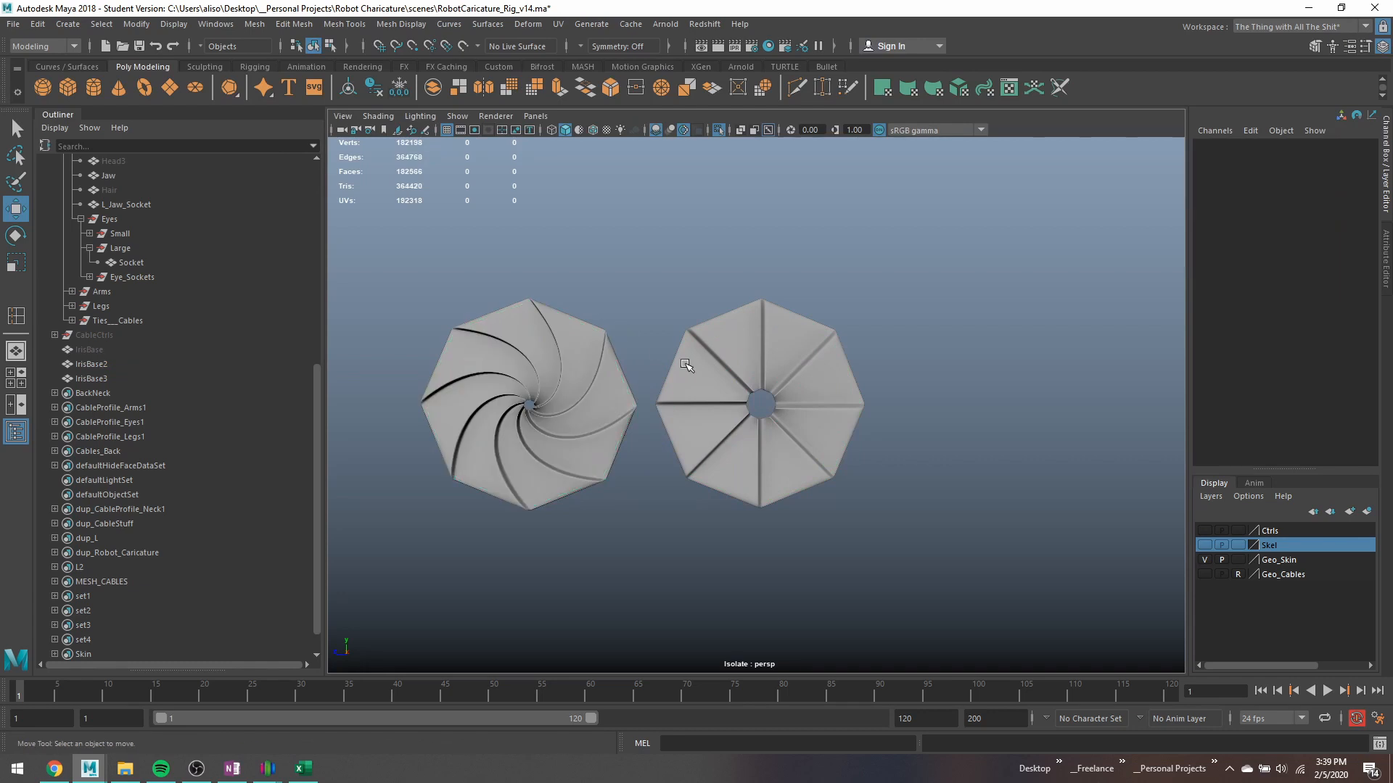
# Switch the straight-fold IrisBase3 to face selection and select the faces surrounding its center hole.
pyautogui.scroll(3, 688, 359)
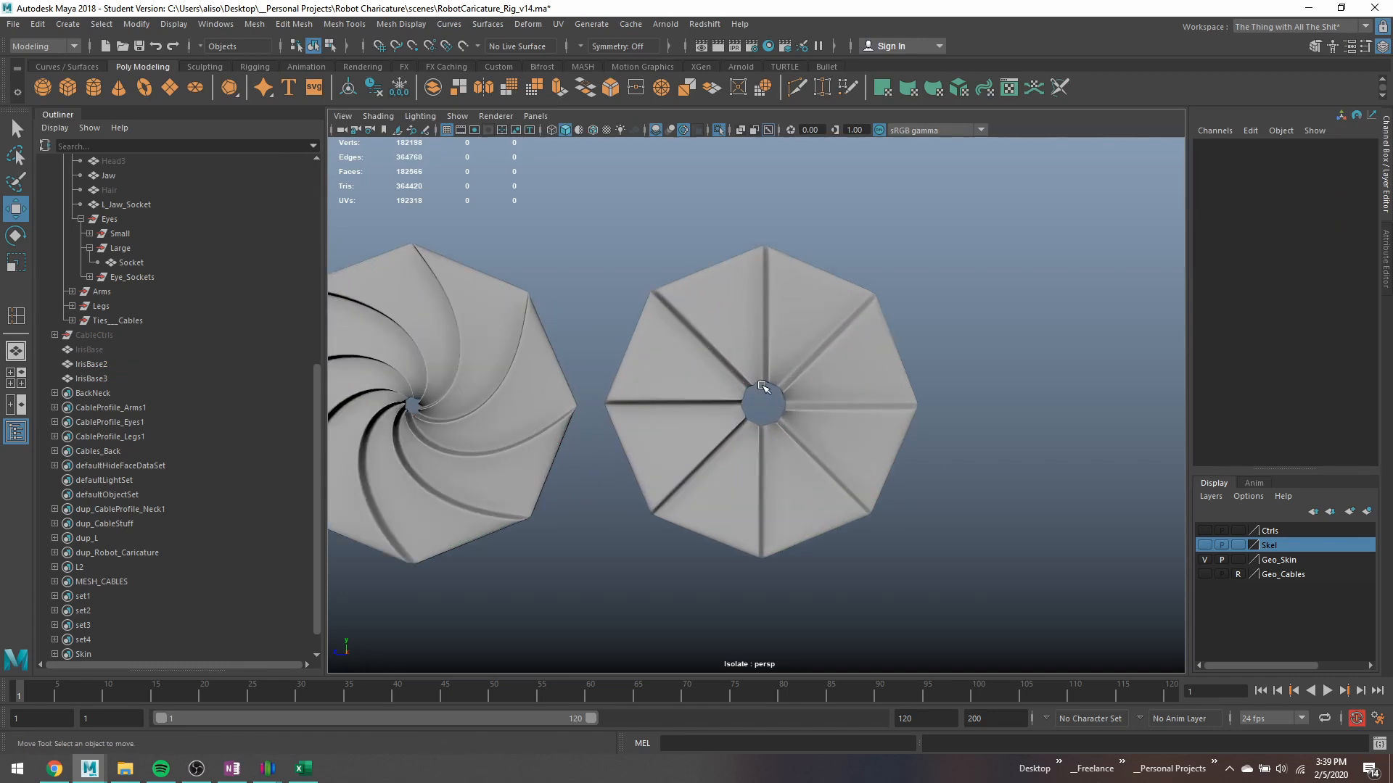
pyautogui.moveTo(758, 378); pyautogui.dragTo(758, 393, button='right')
pyautogui.scroll(3, 758, 392)
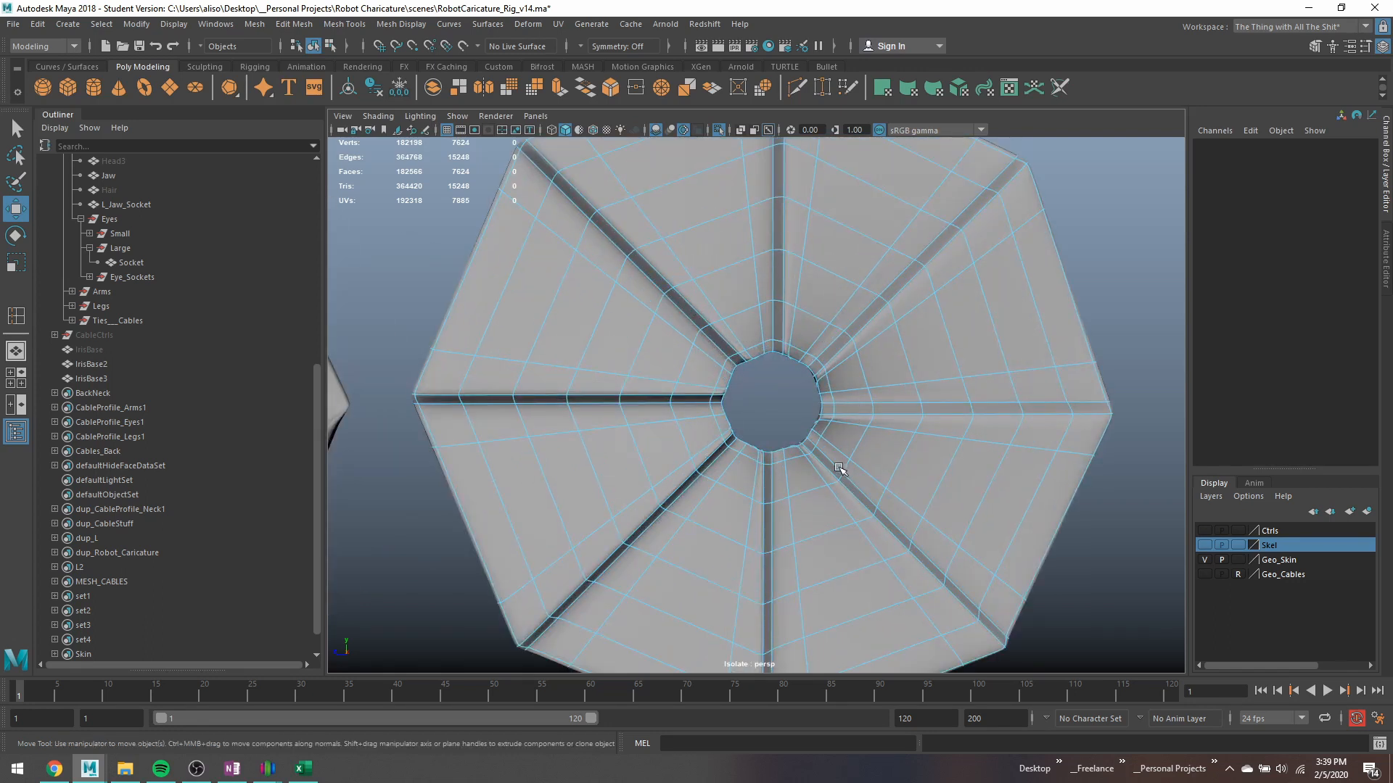
pyautogui.moveTo(838, 467); pyautogui.dragTo(840, 473)
pyautogui.press('q')
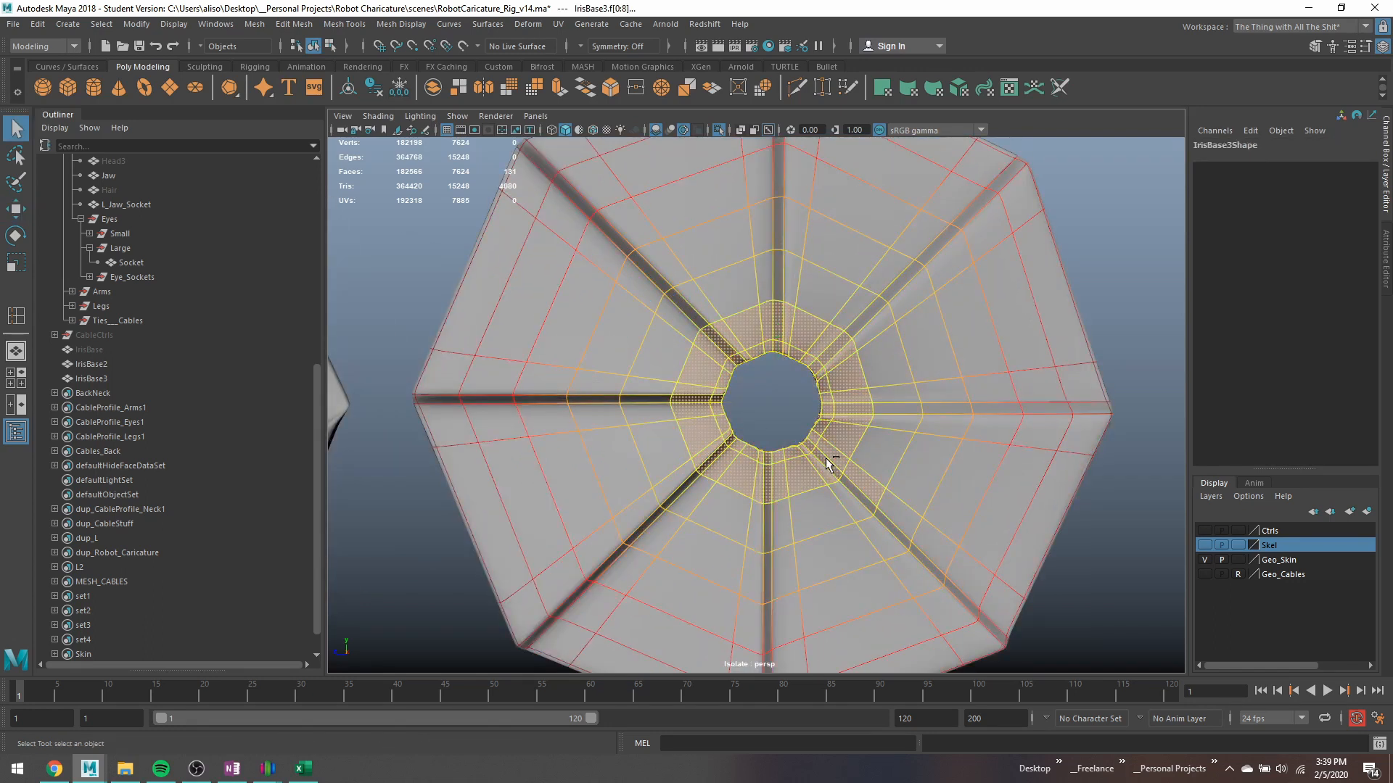
# Turn off soft selection and deselect the front-side ring faces around IrisBase3's center hole.
pyautogui.keyDown('ctrl'); pyautogui.click(829, 461); pyautogui.keyUp('ctrl')
pyautogui.keyDown('ctrl'); pyautogui.doubleClick(832, 458); pyautogui.keyUp('ctrl')
pyautogui.press('b')
pyautogui.keyDown('ctrl'); pyautogui.click(811, 442); pyautogui.keyUp('ctrl')
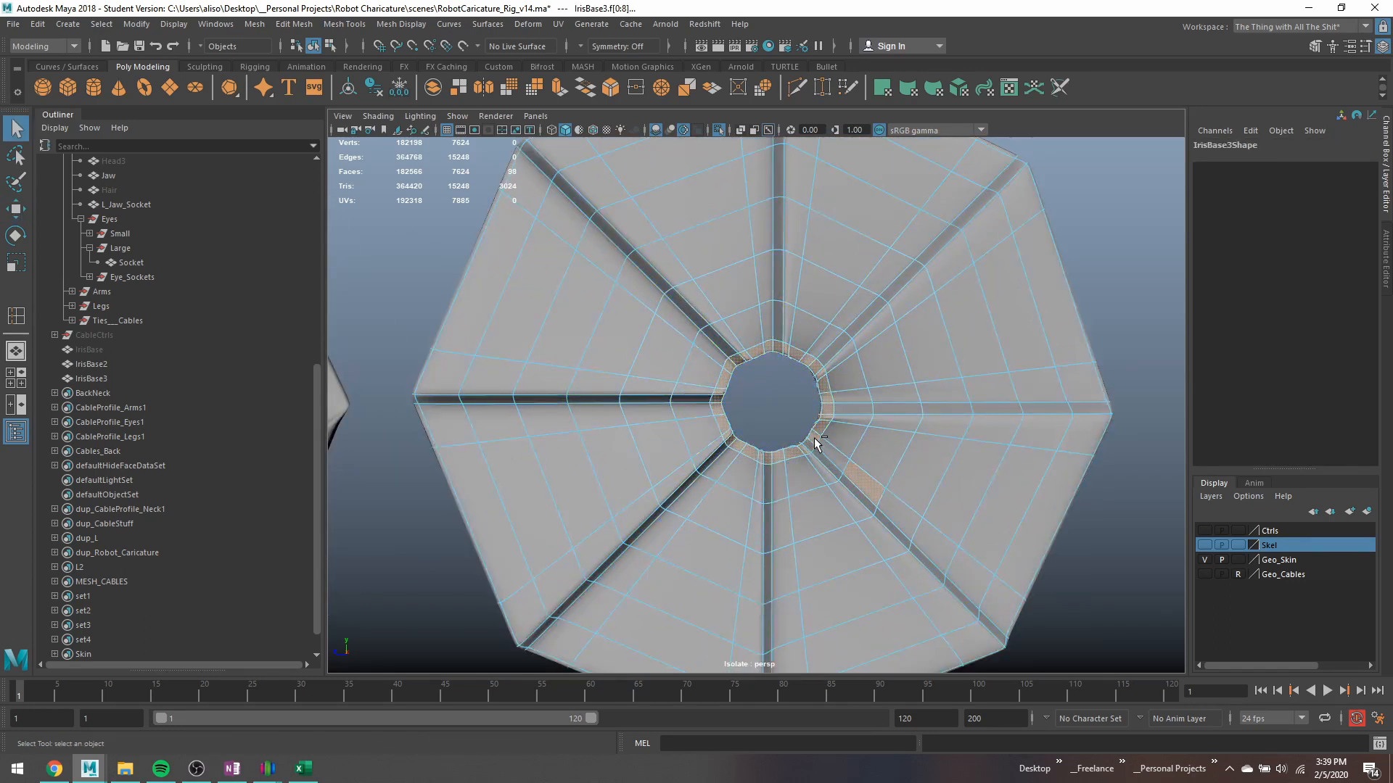
pyautogui.keyDown('ctrl'); pyautogui.doubleClick(815, 434); pyautogui.keyUp('ctrl')
pyautogui.keyDown('ctrl'); pyautogui.click(860, 477); pyautogui.keyUp('ctrl')
# Deselect the ring faces on the back of the disc, keeping only the hole's inner rim faces selected.
pyautogui.keyDown('alt'); pyautogui.moveTo(909, 528); pyautogui.dragTo(615, 316); pyautogui.keyUp('alt')
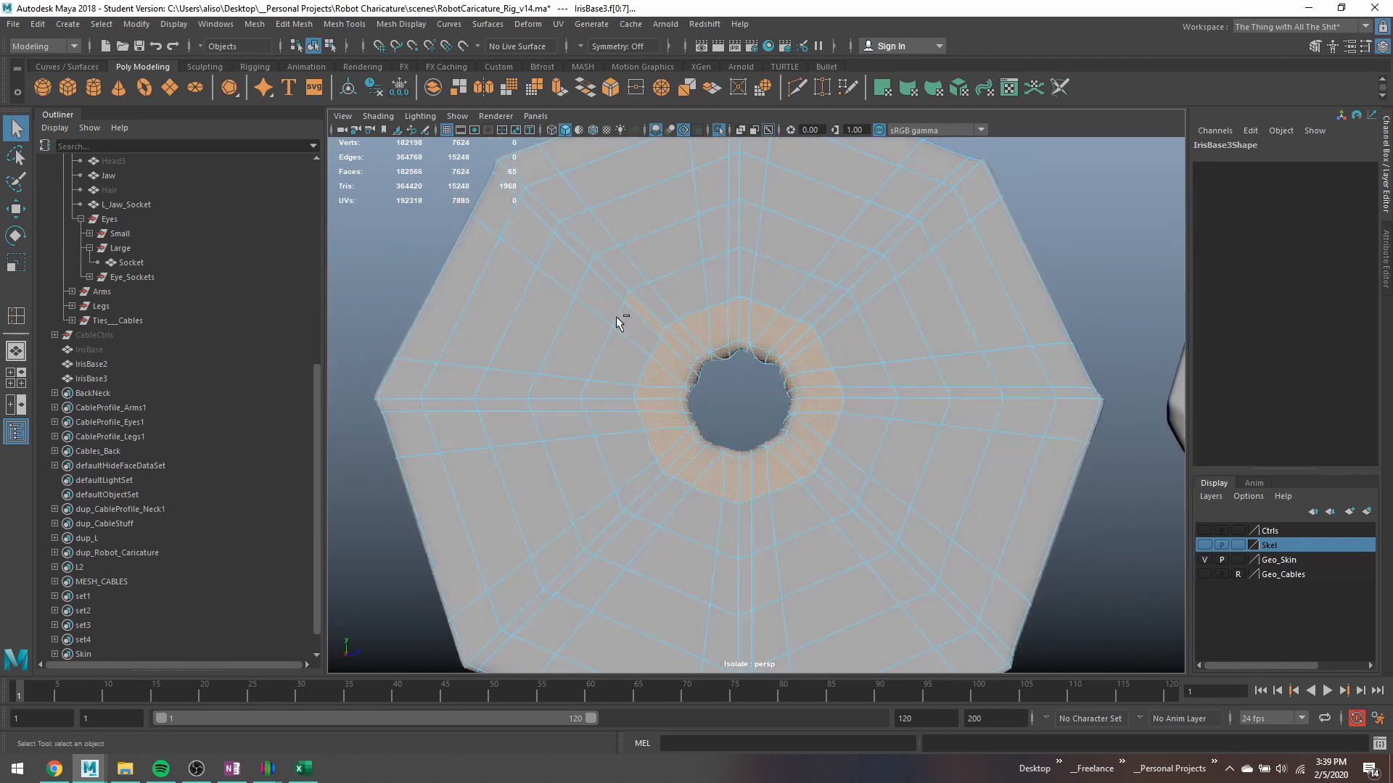
pyautogui.keyDown('ctrl'); pyautogui.click(799, 323); pyautogui.keyUp('ctrl')
pyautogui.keyDown('ctrl'); pyautogui.moveTo(800, 361); pyautogui.dragTo(873, 464); pyautogui.keyUp('ctrl')
pyautogui.keyDown('ctrl'); pyautogui.moveTo(704, 470); pyautogui.dragTo(888, 571); pyautogui.keyUp('ctrl')
pyautogui.keyDown('ctrl'); pyautogui.moveTo(628, 394); pyautogui.dragTo(666, 493); pyautogui.keyUp('ctrl')
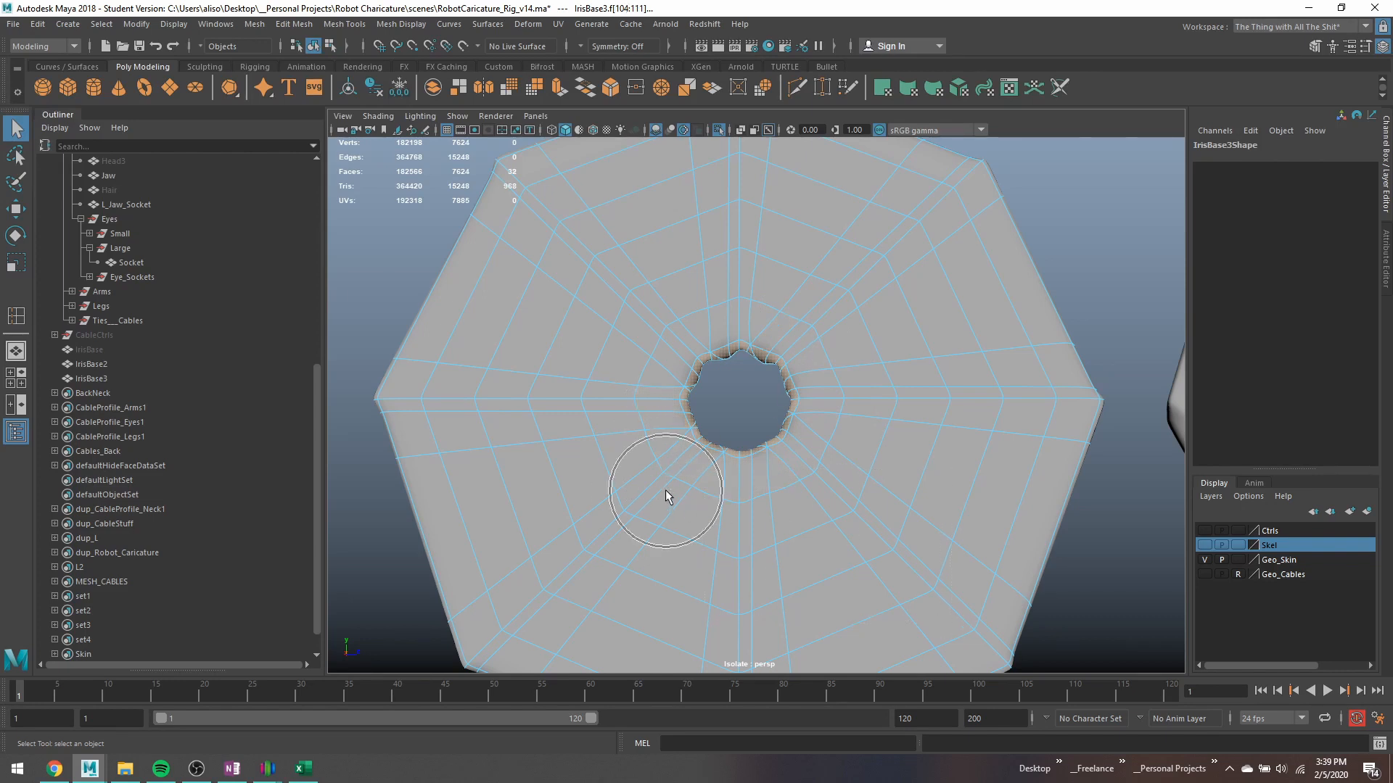
pyautogui.keyDown('alt'); pyautogui.moveTo(830, 430); pyautogui.dragTo(1010, 427); pyautogui.keyUp('alt')
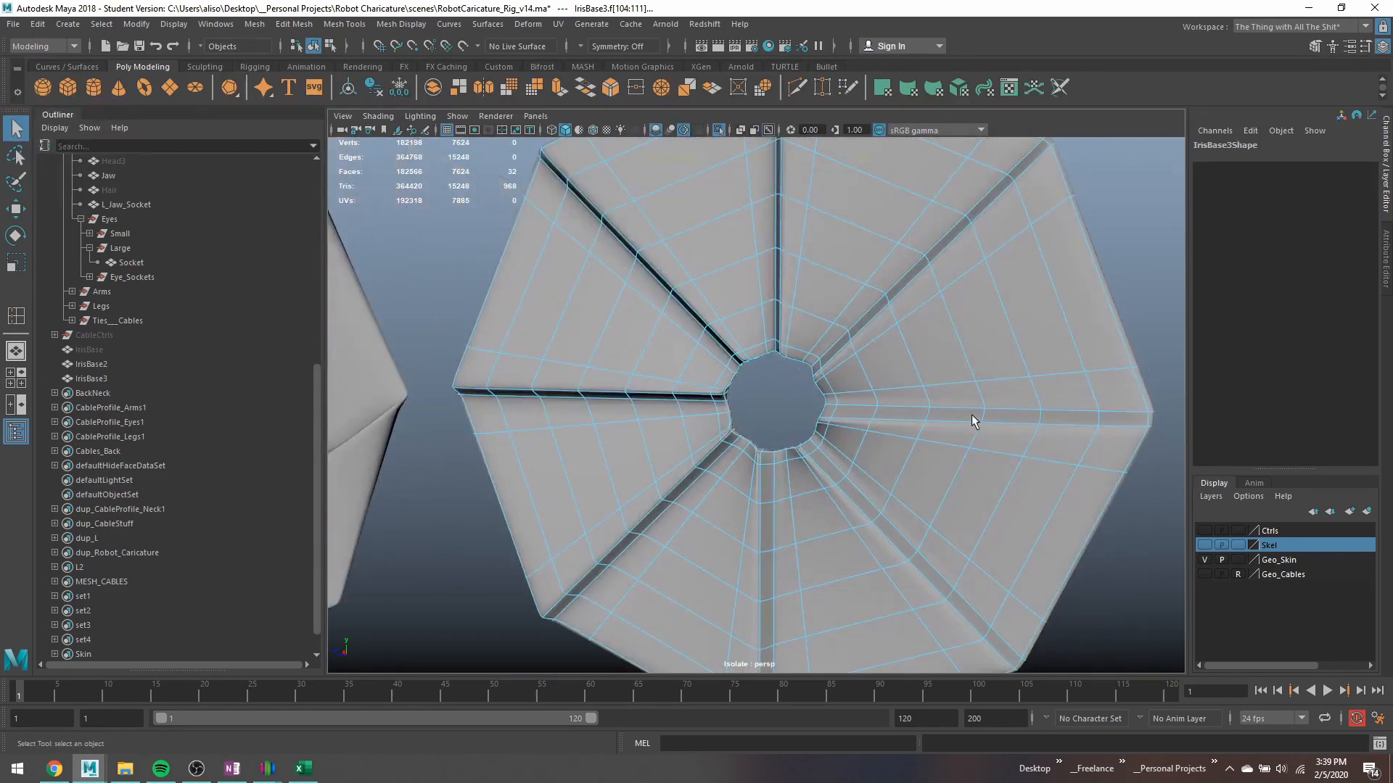
# Turn soft selection back on and rotate the rim faces around the center hole to twist IrisBase3's folds.
pyautogui.press('b')
pyautogui.scroll(-3, 921, 414)
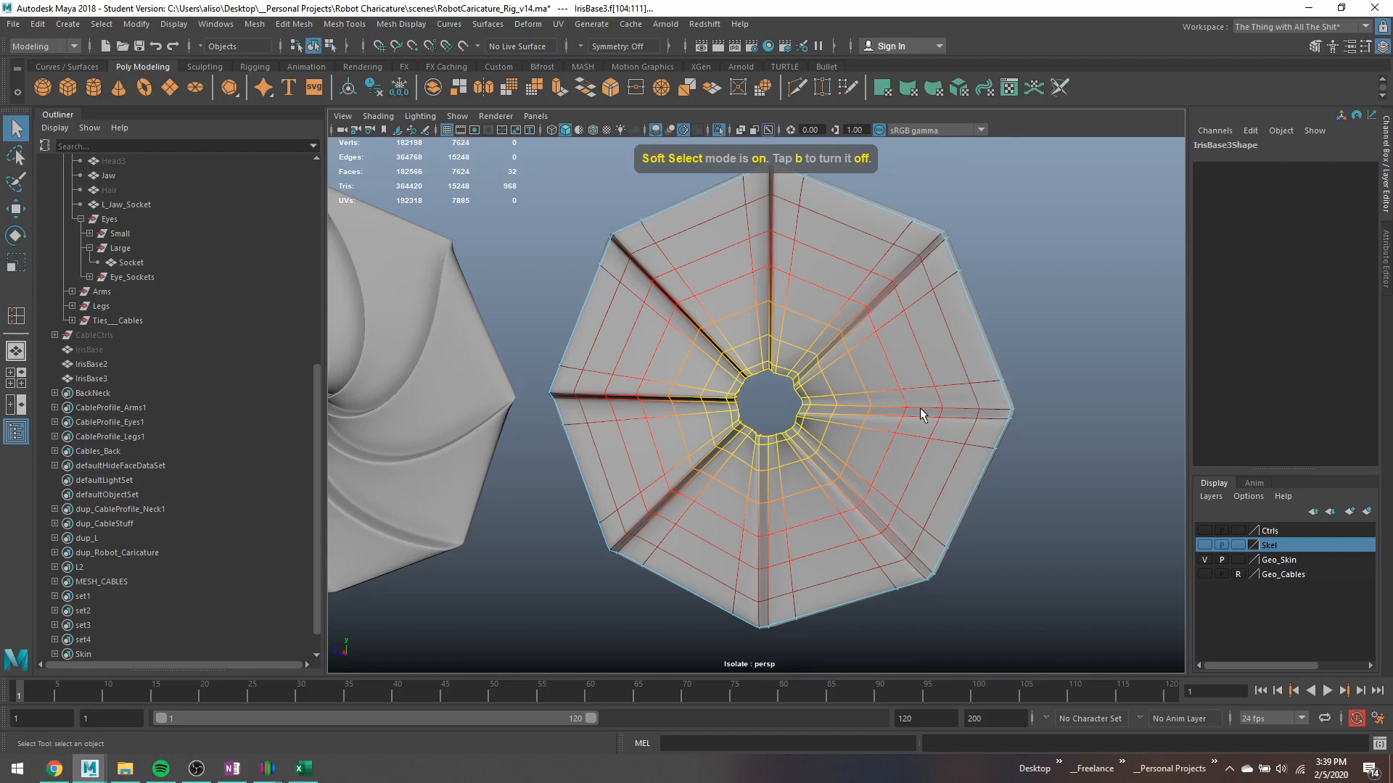
pyautogui.scroll(-4, 920, 408)
pyautogui.press('e')
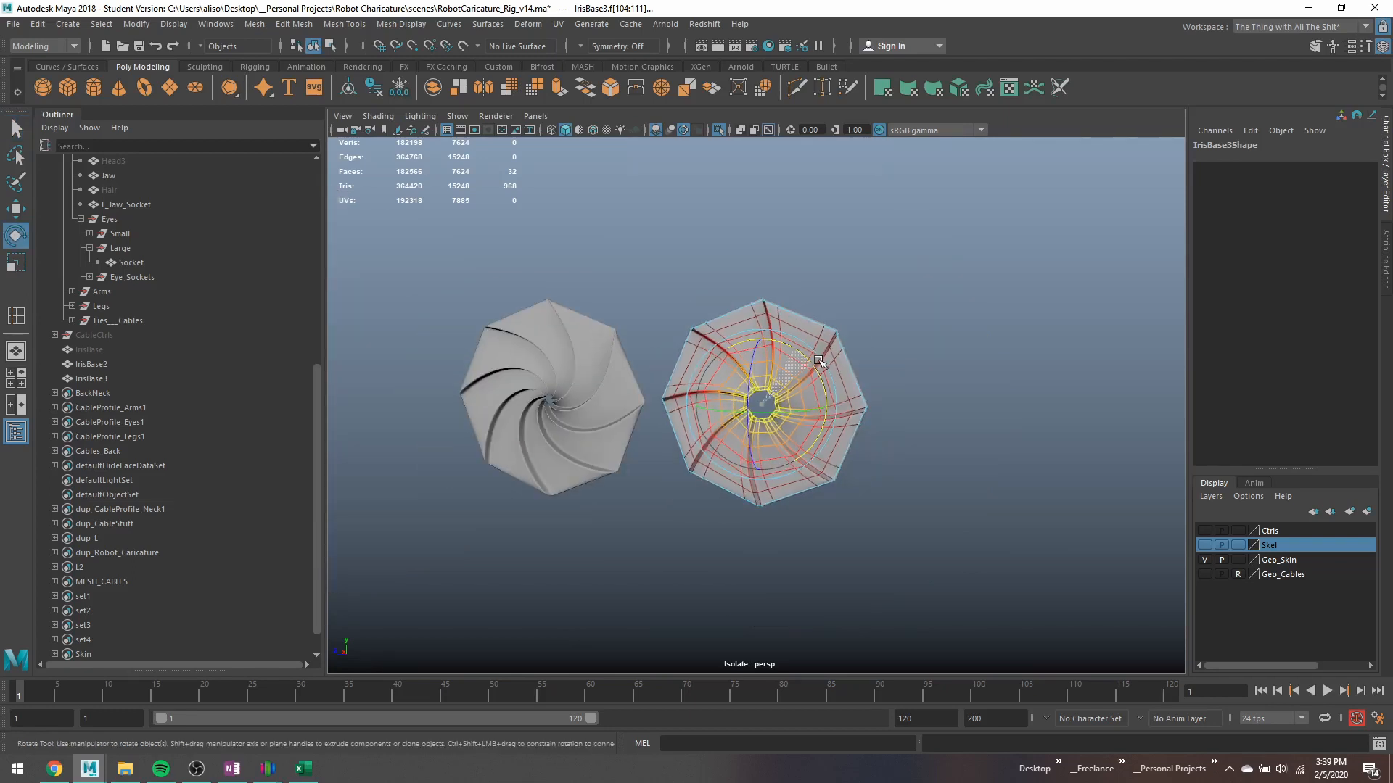
pyautogui.moveTo(818, 360); pyautogui.dragTo(824, 371)
# Turn off the smooth mesh preview on IrisBase3 and reduce the soft-selection falloff radius around the rim.
pyautogui.scroll(3, 819, 396)
pyautogui.press('r')
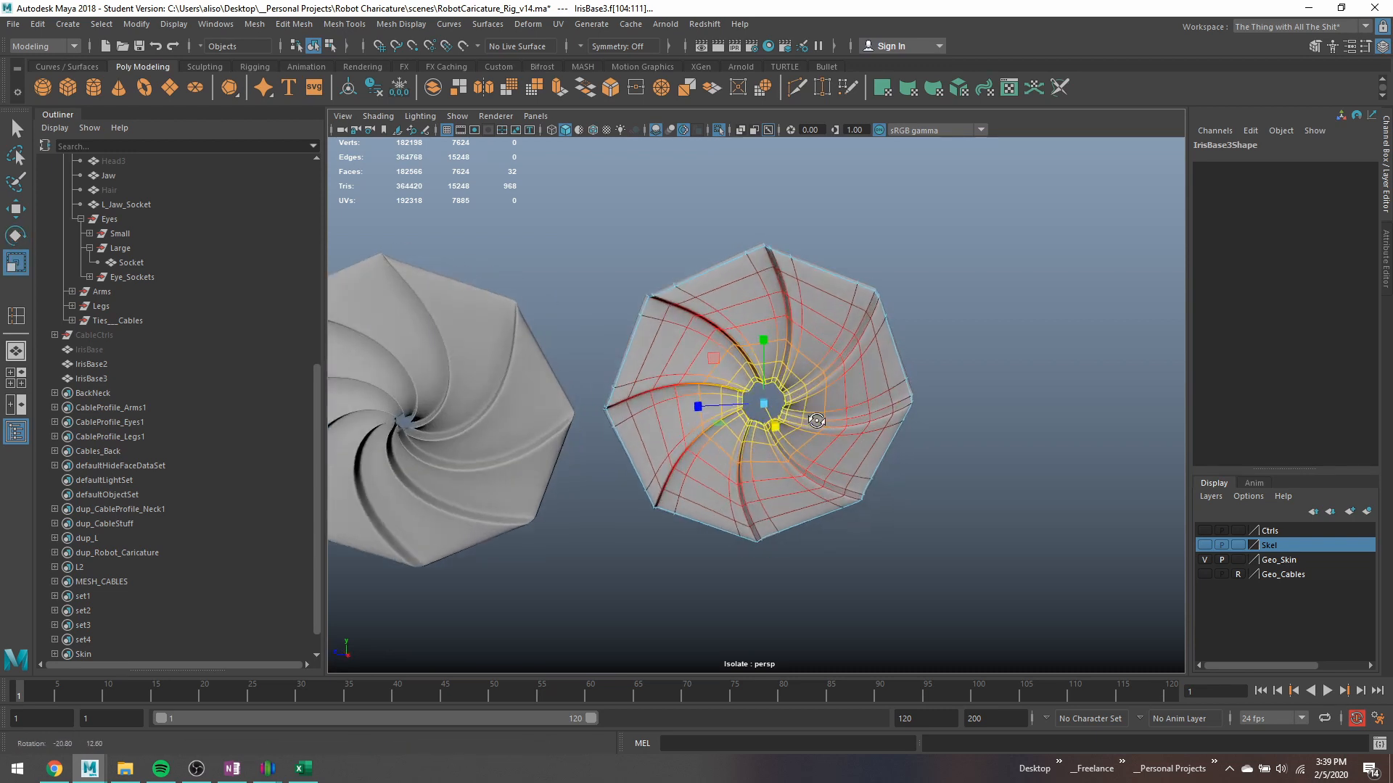
pyautogui.keyDown('alt'); pyautogui.moveTo(817, 421); pyautogui.dragTo(836, 457); pyautogui.keyUp('alt')
pyautogui.press('1')
pyautogui.scroll(3, 830, 451)
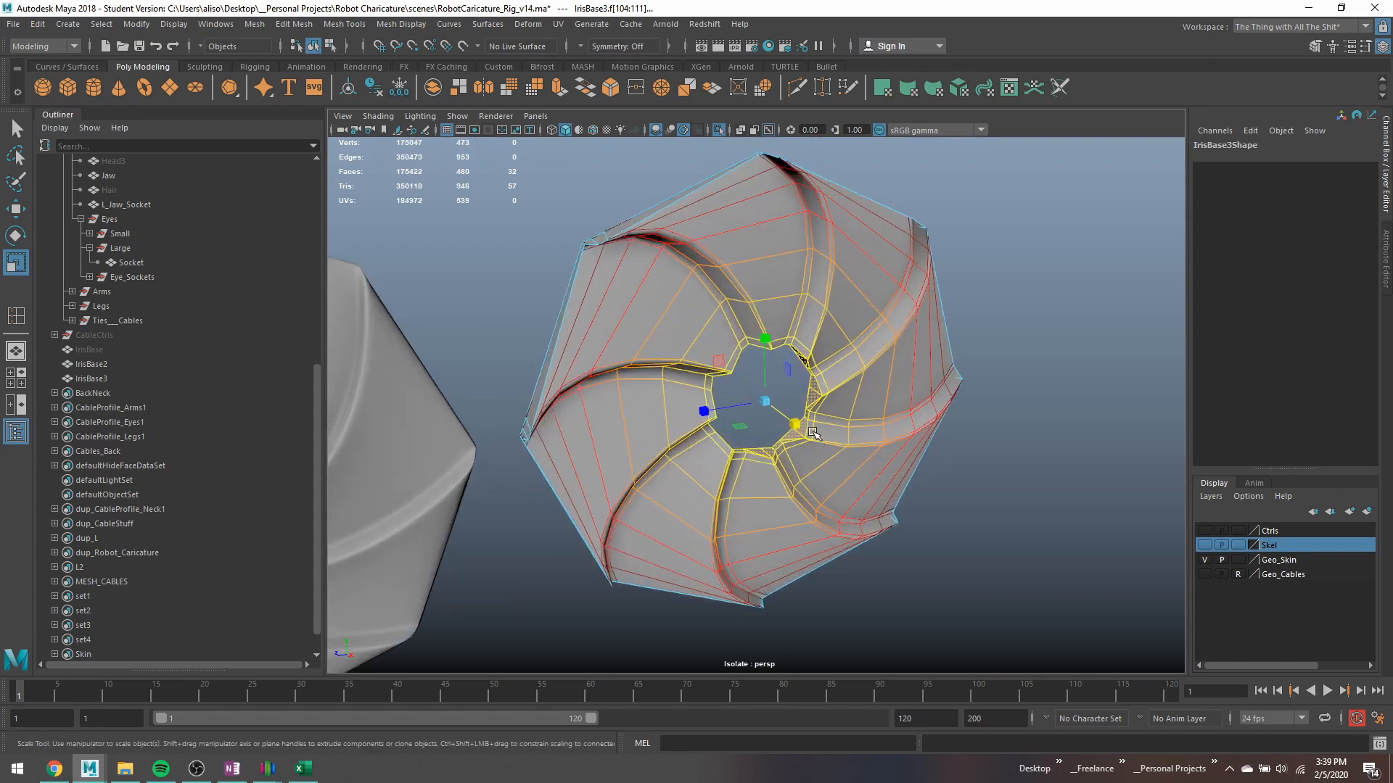
pyautogui.press('b')
pyautogui.moveTo(816, 385); pyautogui.dragTo(980, 430)
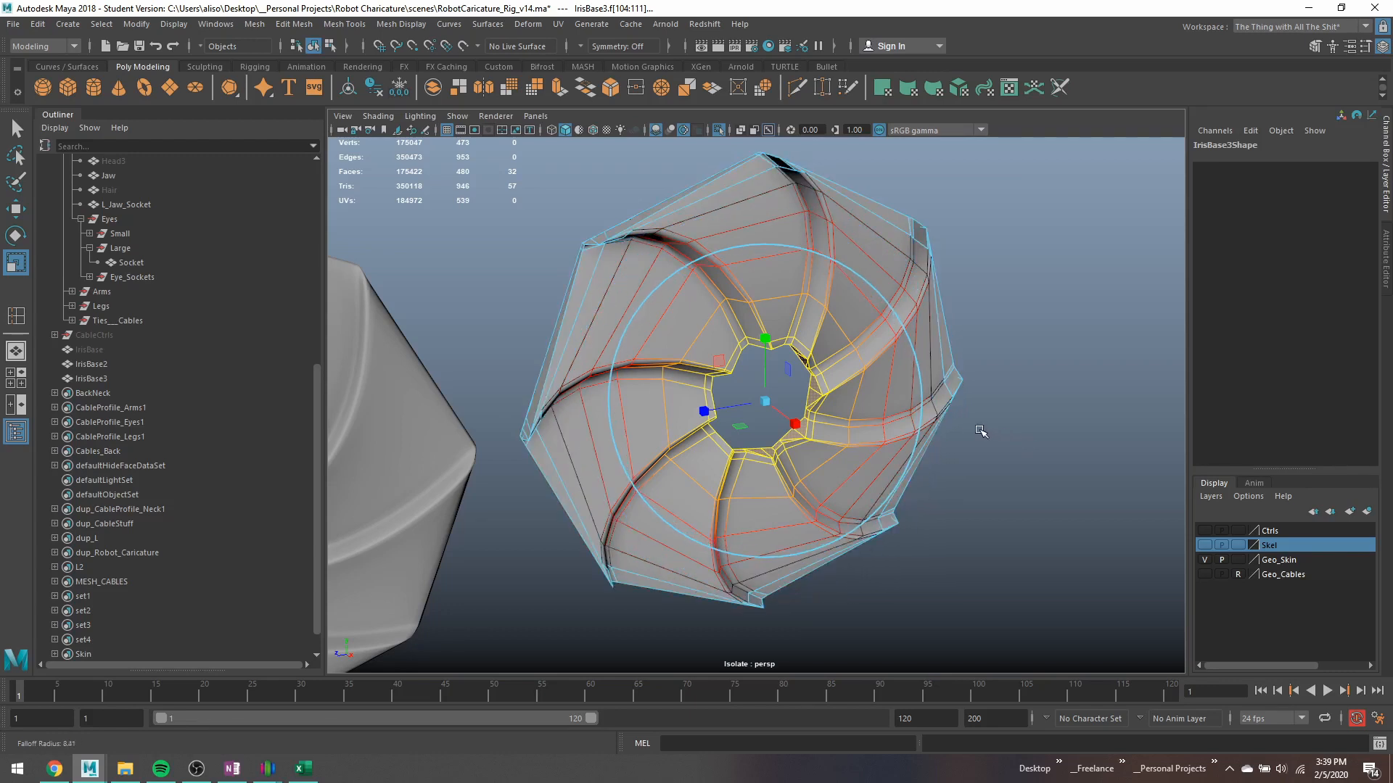
# Scale the soft-selected rim faces uniformly outward and back inward to test how the iris hole opens.
pyautogui.scroll(-2, 900, 431)
pyautogui.moveTo(770, 433); pyautogui.dragTo(896, 446)
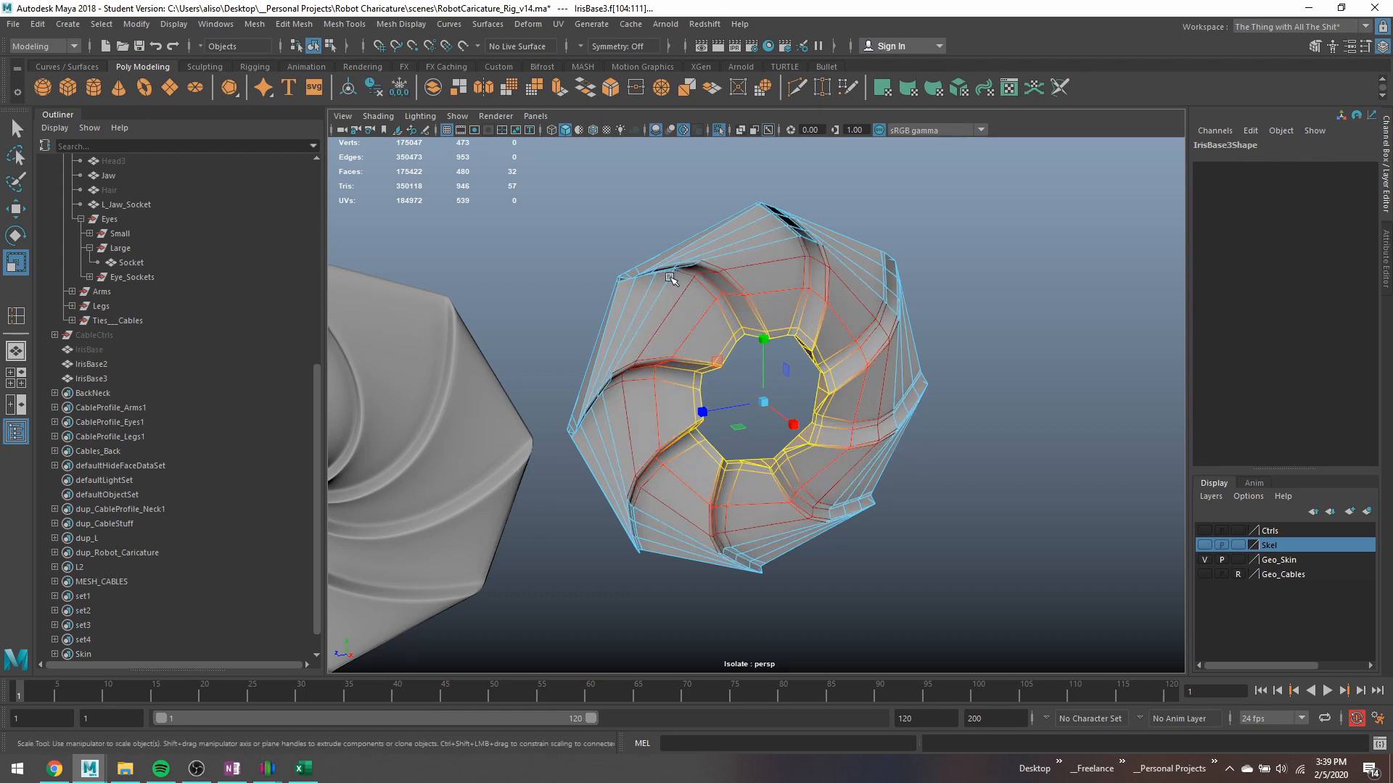
pyautogui.moveTo(804, 392); pyautogui.dragTo(843, 478, button='middle')
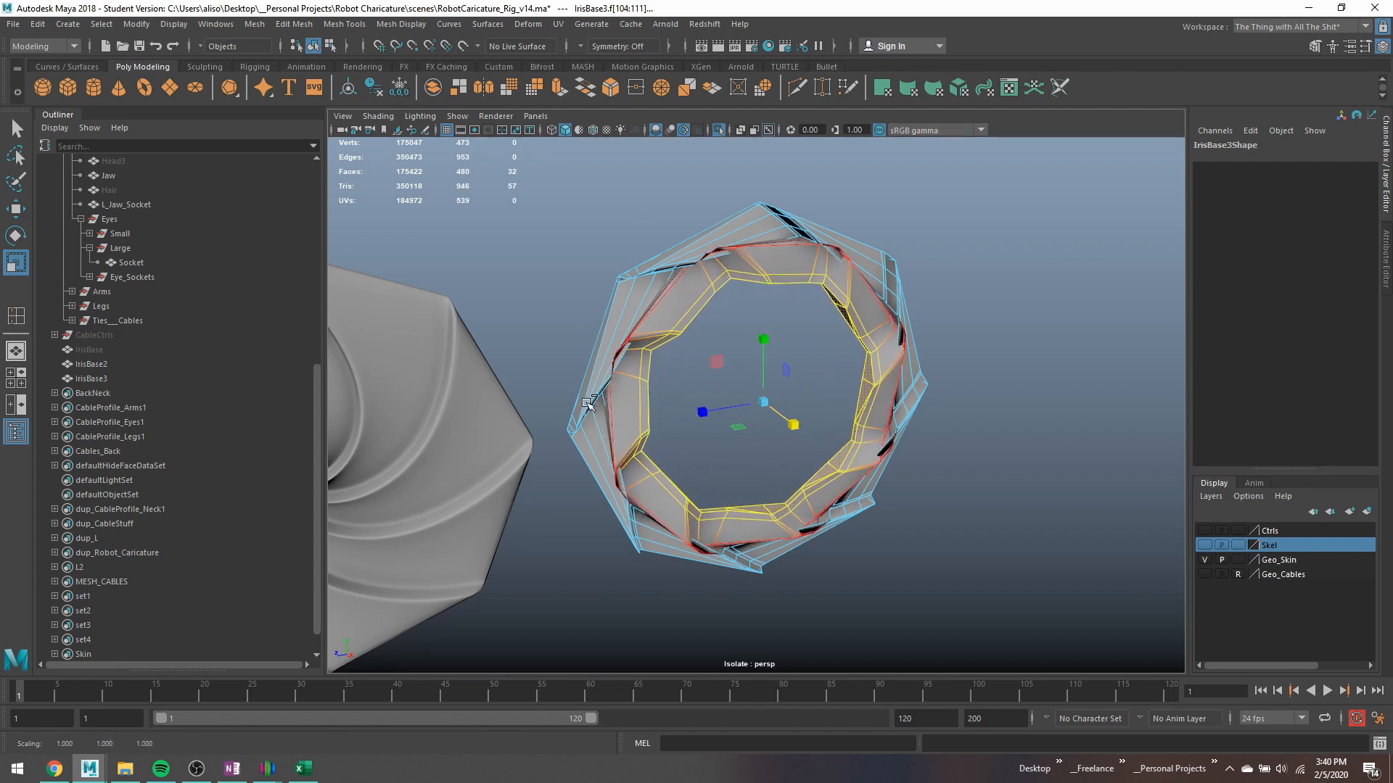
pyautogui.moveTo(789, 411); pyautogui.dragTo(779, 407, button='middle')
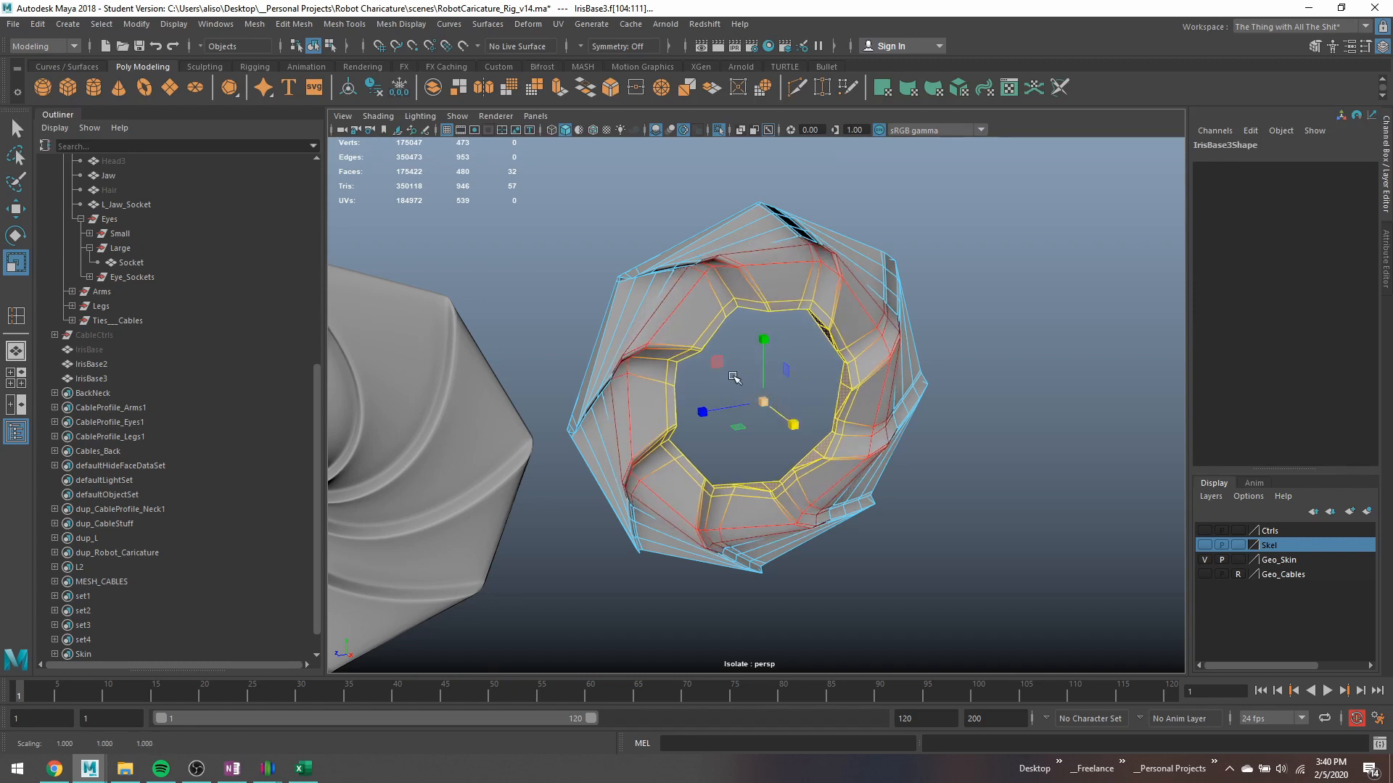
# Narrow the soft-selection falloff further and scale the rim faces outward to open the center hole wide.
pyautogui.press('b')
pyautogui.moveTo(775, 399); pyautogui.dragTo(796, 423)
pyautogui.press('q')
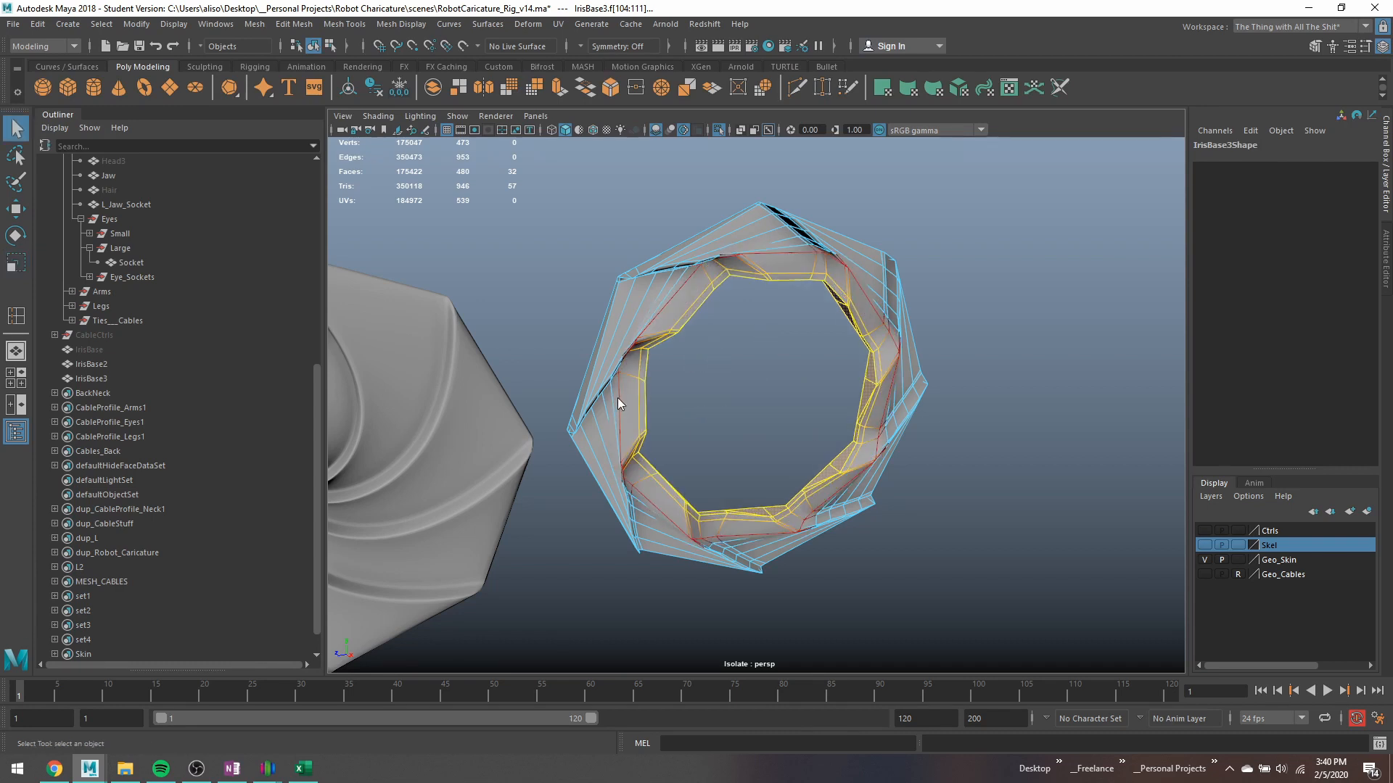
# Select the edge loop running around IrisBase3's blade folds and narrow the soft-selection falloff so the outer rim is excluded.
pyautogui.moveTo(617, 400); pyautogui.dragTo(616, 361, button='right')
pyautogui.doubleClick(620, 384)
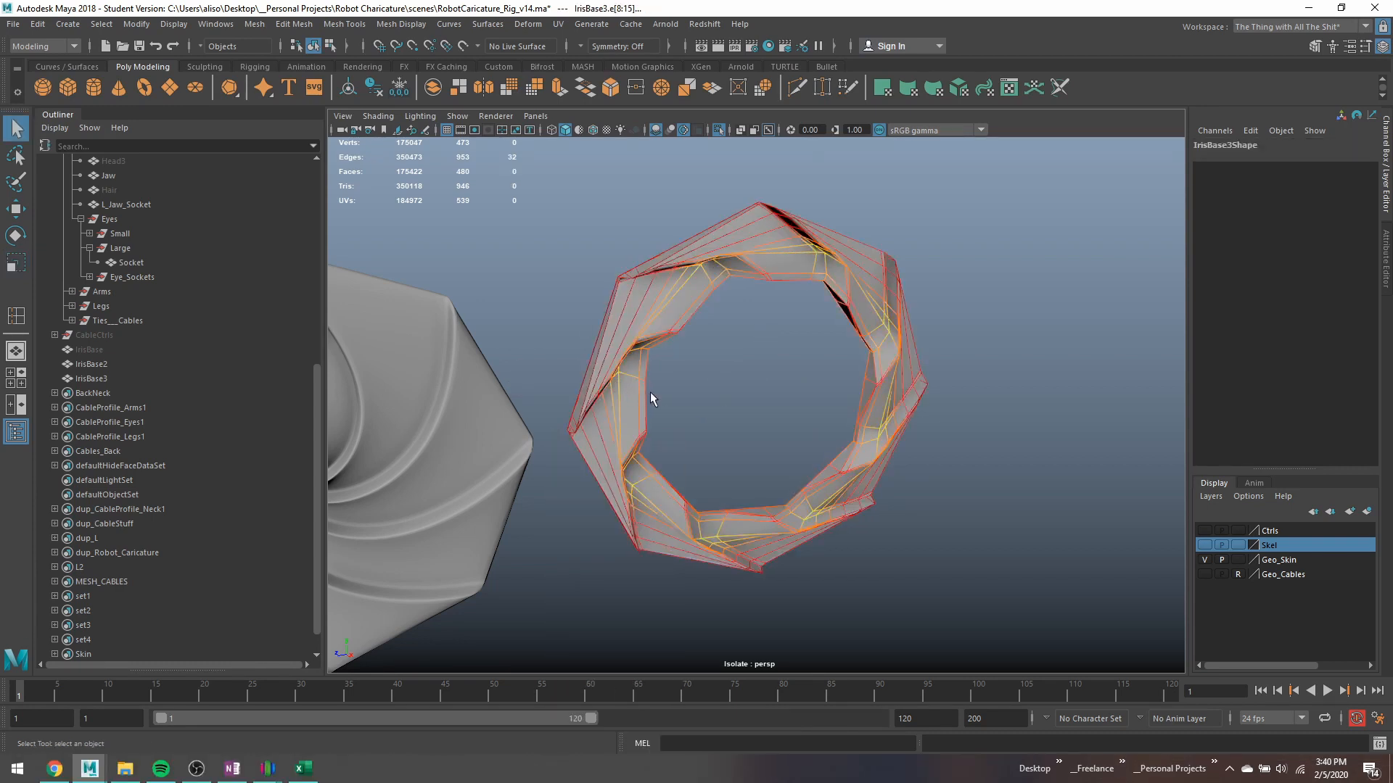
pyautogui.press('b')
pyautogui.moveTo(668, 412); pyautogui.dragTo(695, 414)
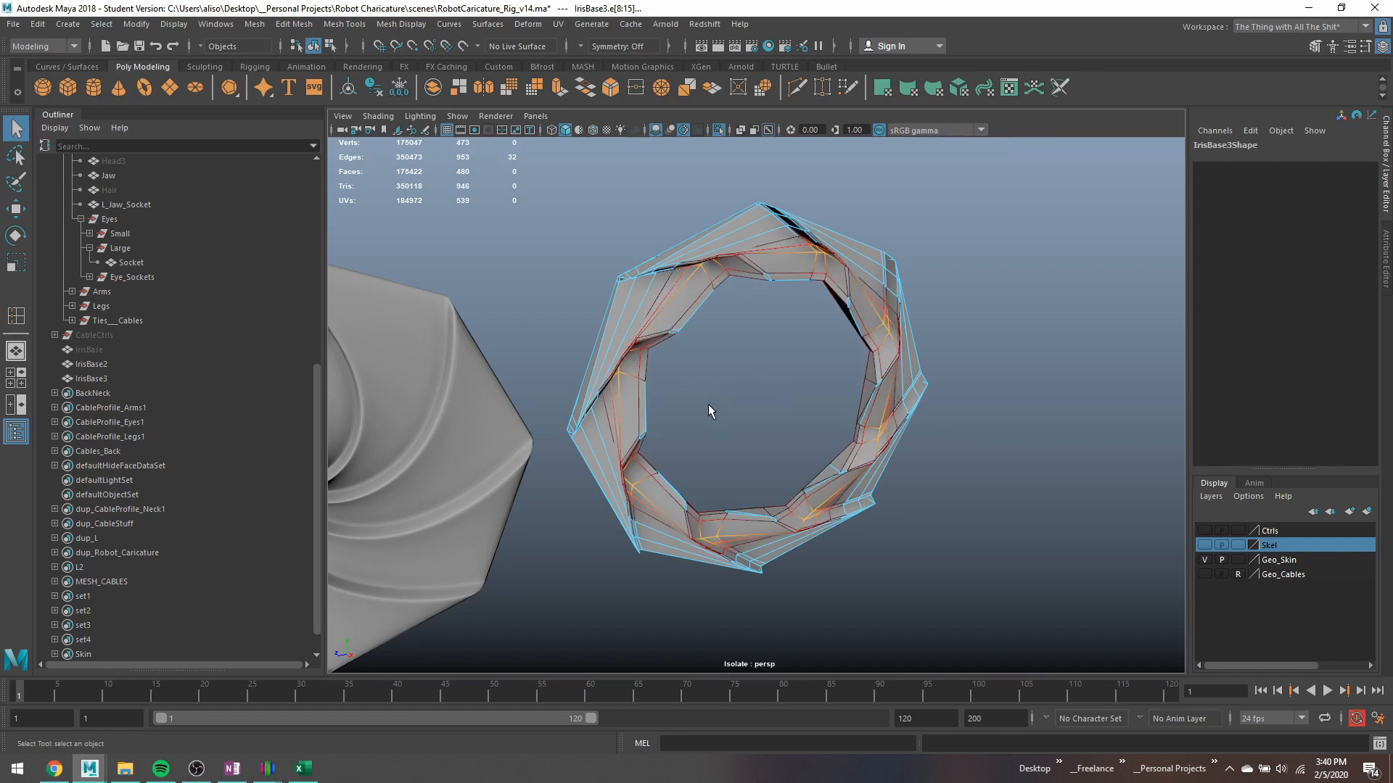
# Try rotating the soft-selected edge loop slightly around the iris hole.
pyautogui.press('e')
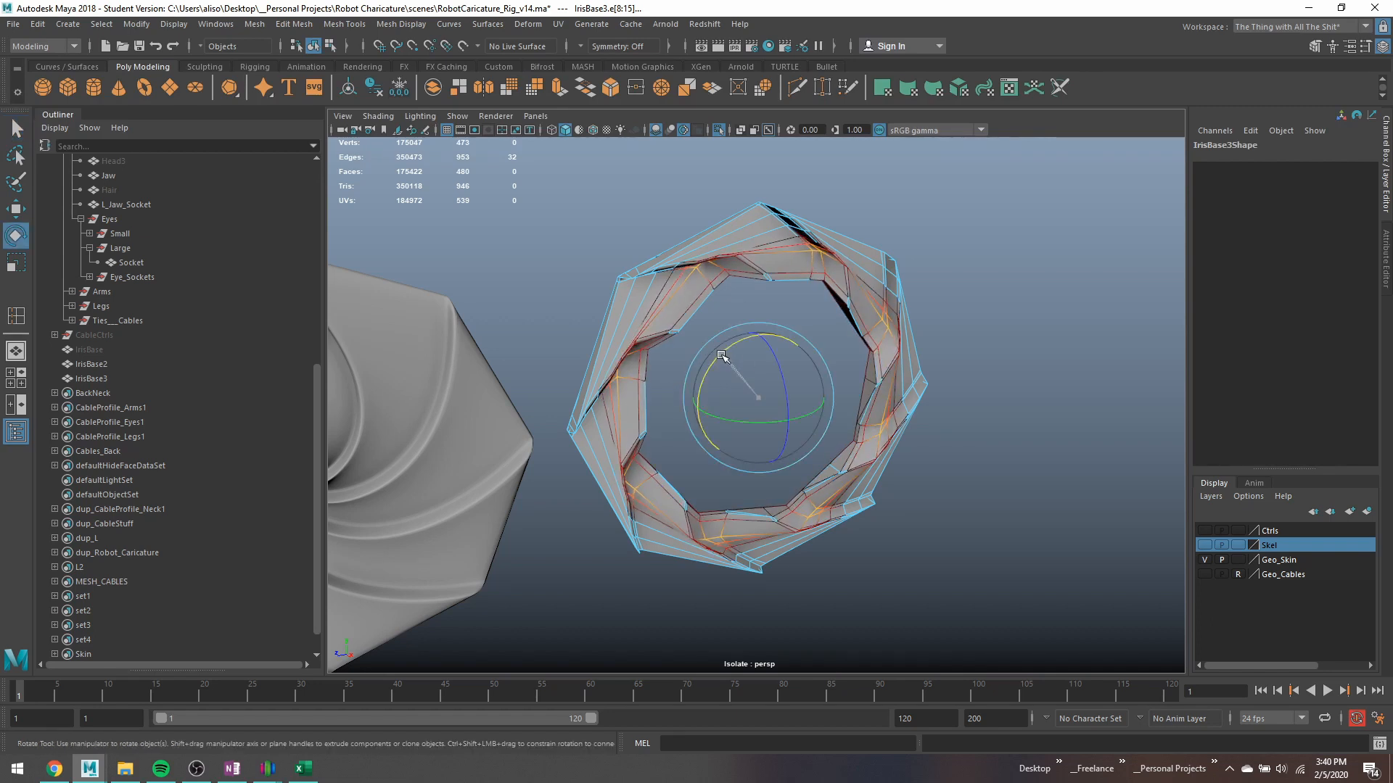
pyautogui.moveTo(721, 355); pyautogui.dragTo(709, 364)
pyautogui.hotkey('ctrl', 'z')
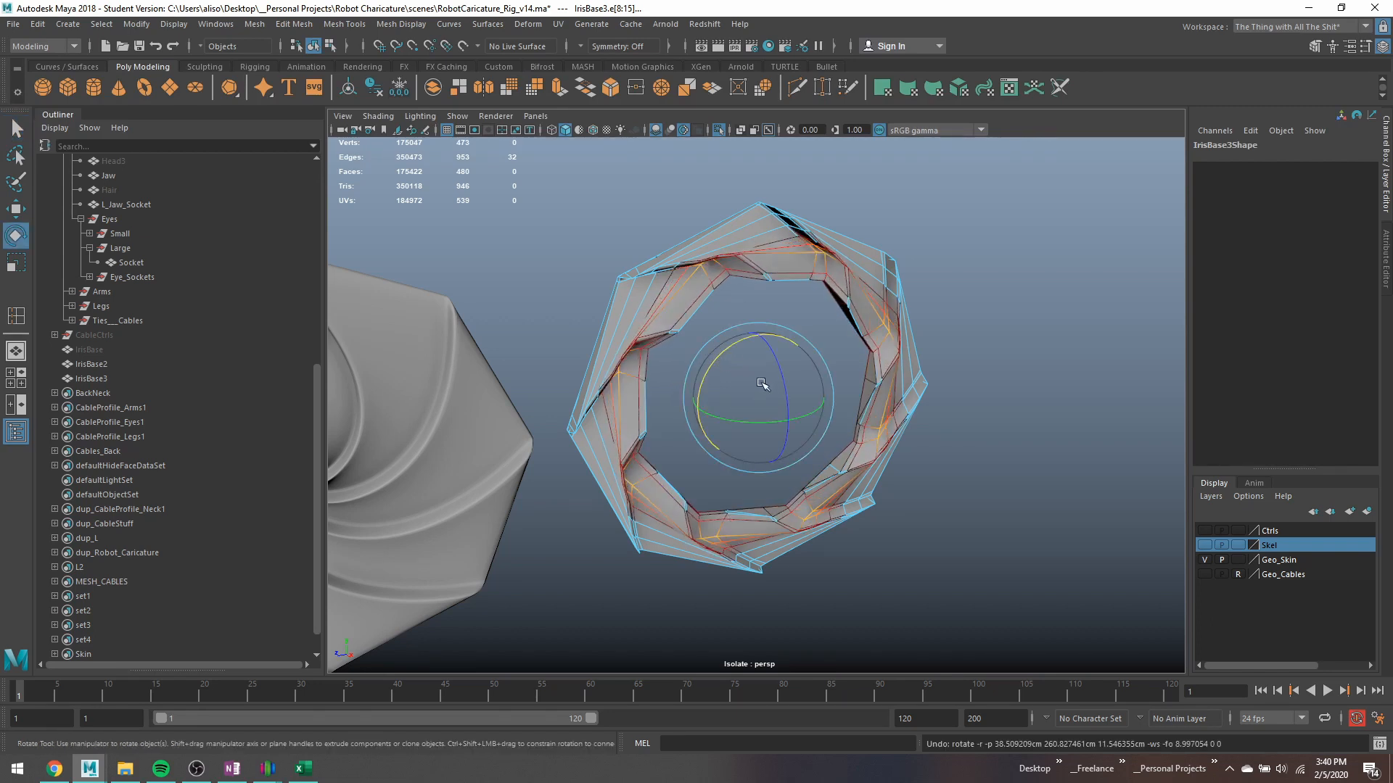
# Scale the soft-selected edge loop slightly and turn on IrisBase3's smooth mesh preview in object mode.
pyautogui.press('r')
pyautogui.moveTo(788, 420); pyautogui.dragTo(777, 417)
pyautogui.scroll(3, 714, 395)
pyautogui.keyDown('alt'); pyautogui.moveTo(656, 415); pyautogui.dragTo(758, 421, button='middle'); pyautogui.keyUp('alt')
pyautogui.press('3')
pyautogui.moveTo(645, 297); pyautogui.dragTo(808, 317, button='right')
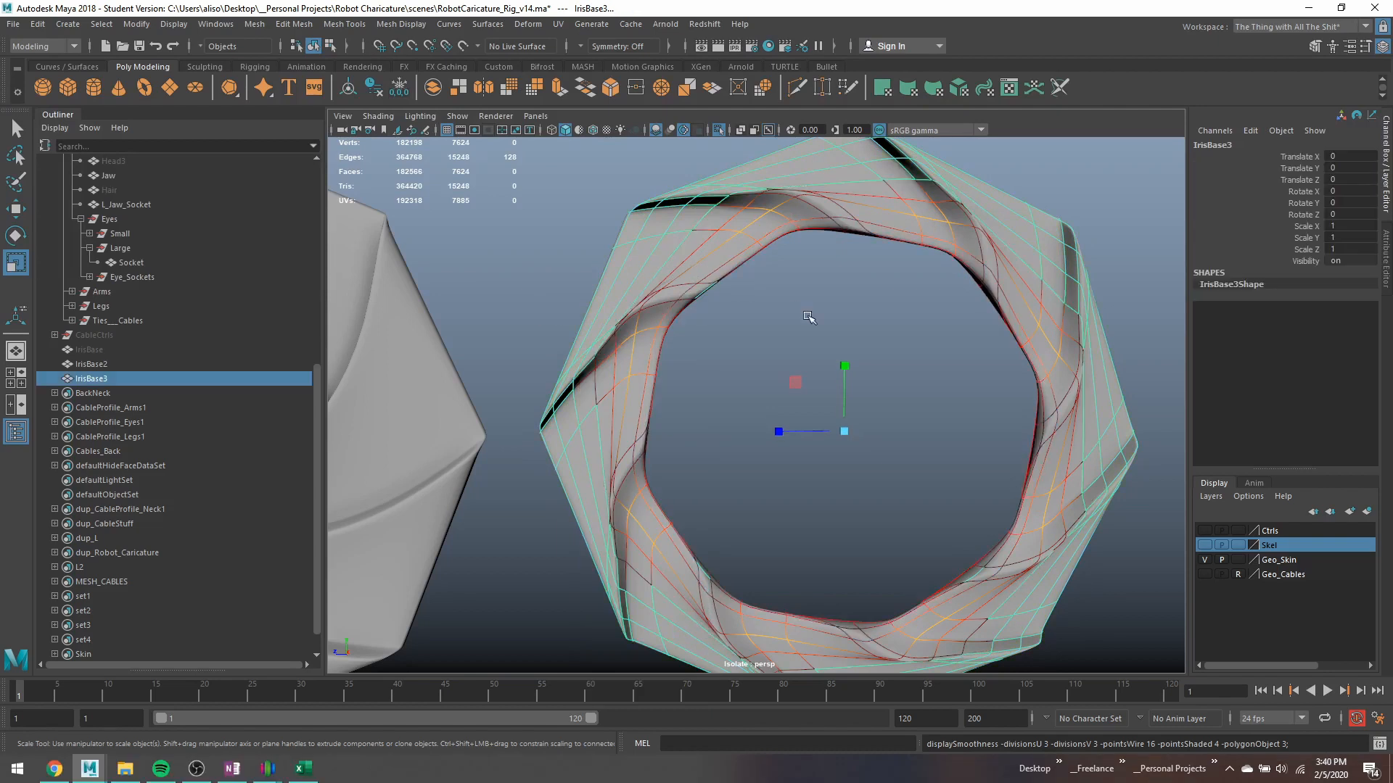
pyautogui.click(808, 317)
pyautogui.scroll(-5, 801, 326)
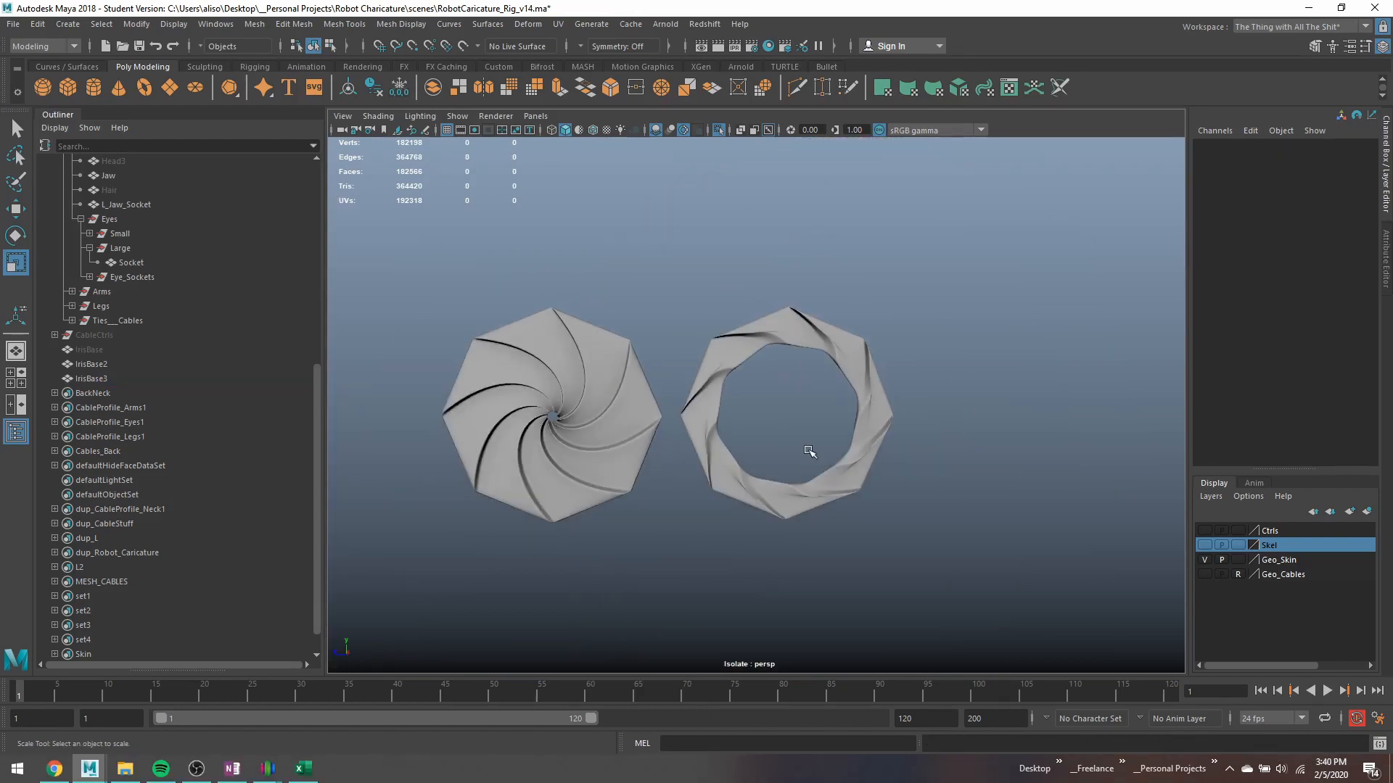
# Turn off IrisBase3's smooth preview and rotate the edge loop midway across the blades slightly around the hole.
pyautogui.click(755, 488)
pyautogui.scroll(5, 725, 471)
pyautogui.scroll(2, 614, 476)
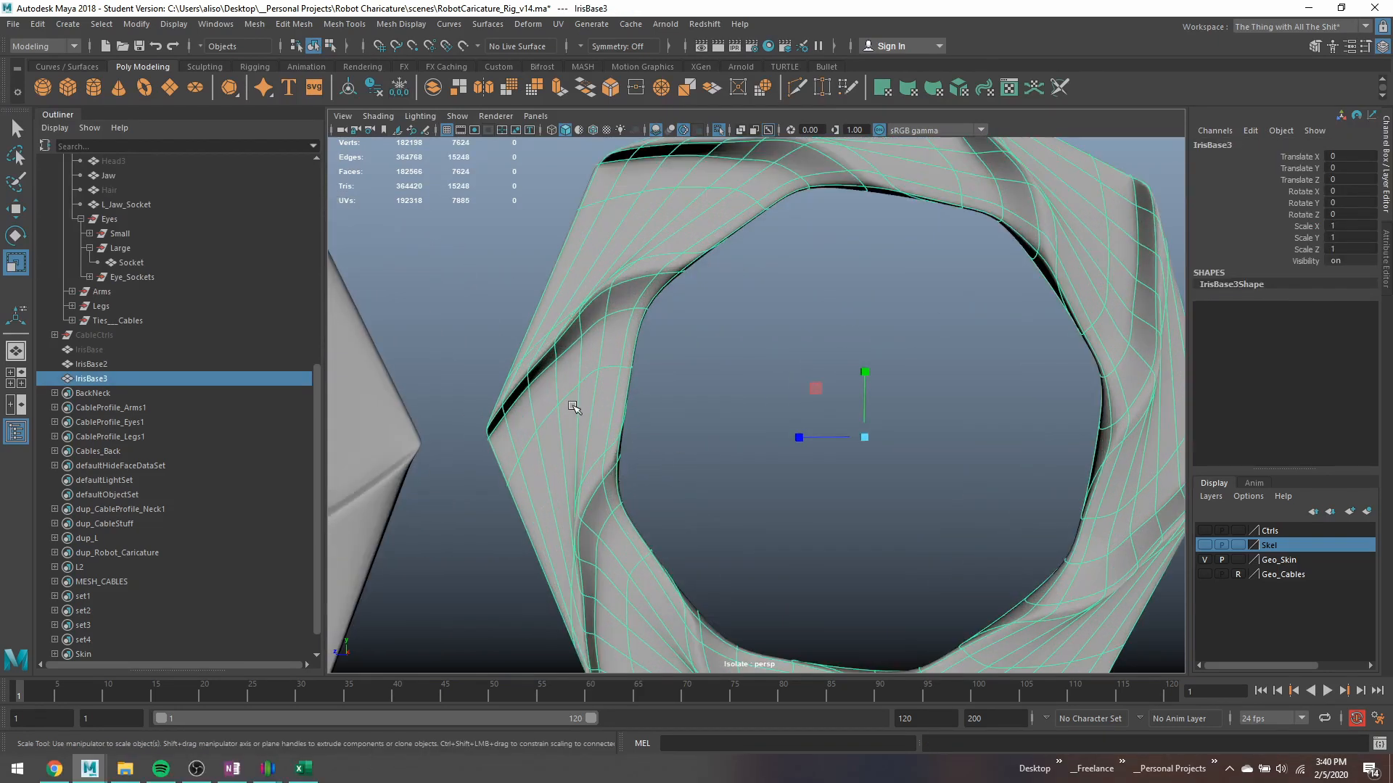
pyautogui.moveTo(572, 405); pyautogui.dragTo(576, 333, button='right')
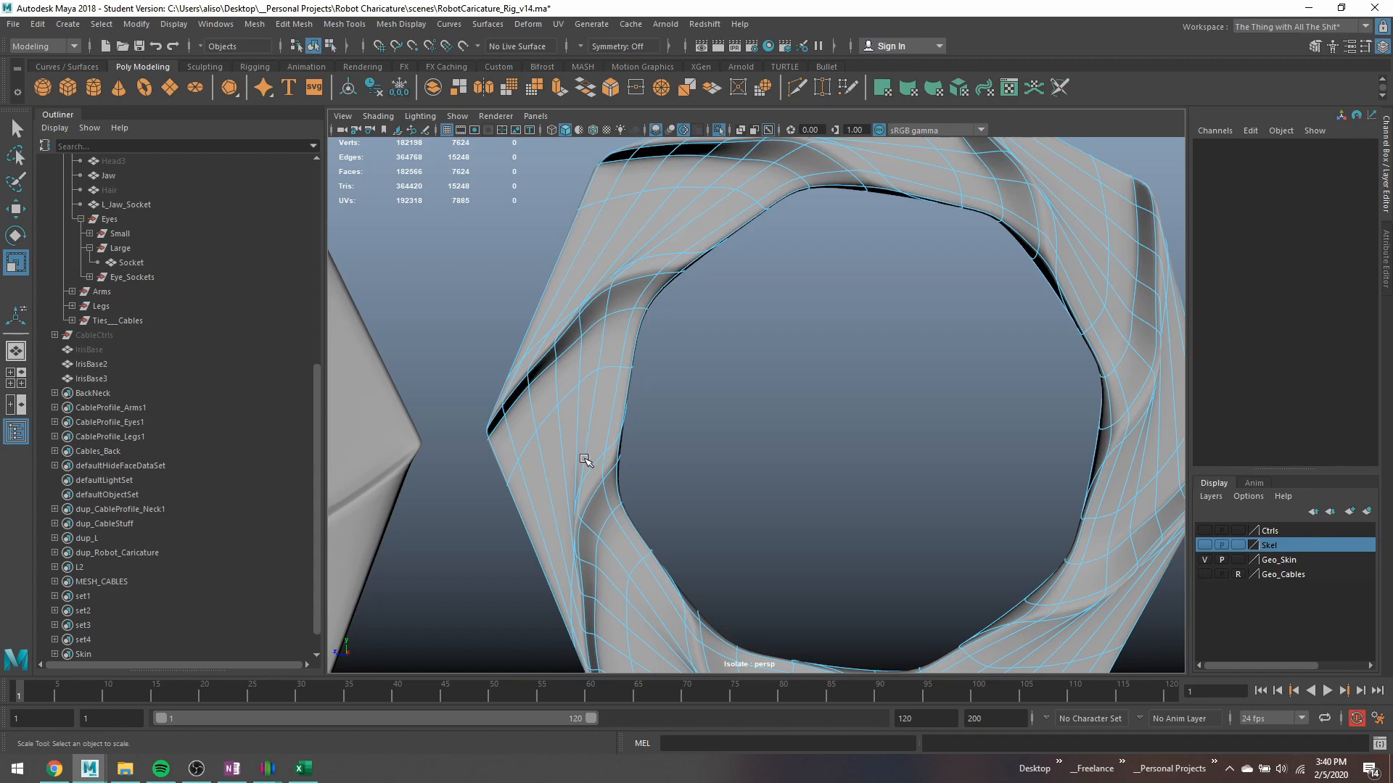
pyautogui.doubleClick(584, 460)
pyautogui.press('1')
pyautogui.press('e')
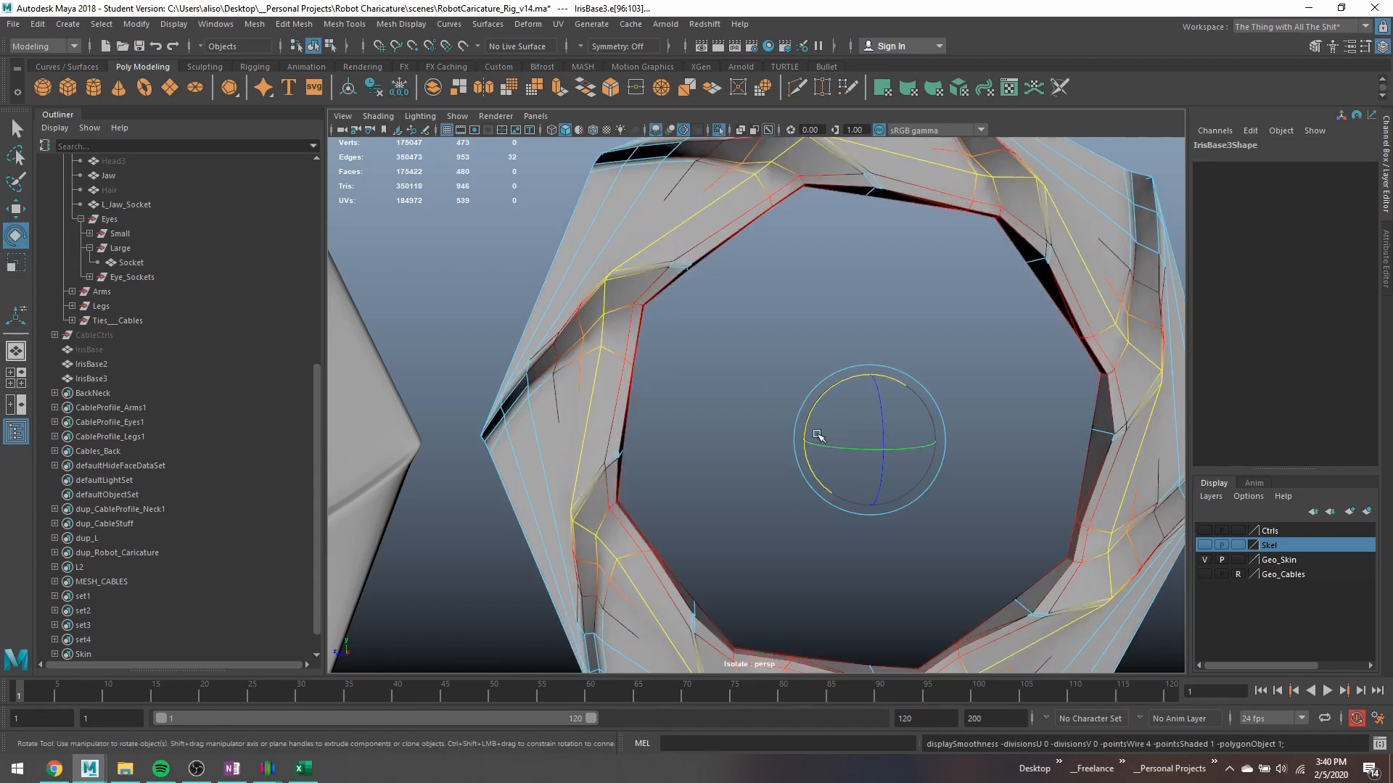
pyautogui.moveTo(808, 421); pyautogui.dragTo(804, 426)
pyautogui.press('q')
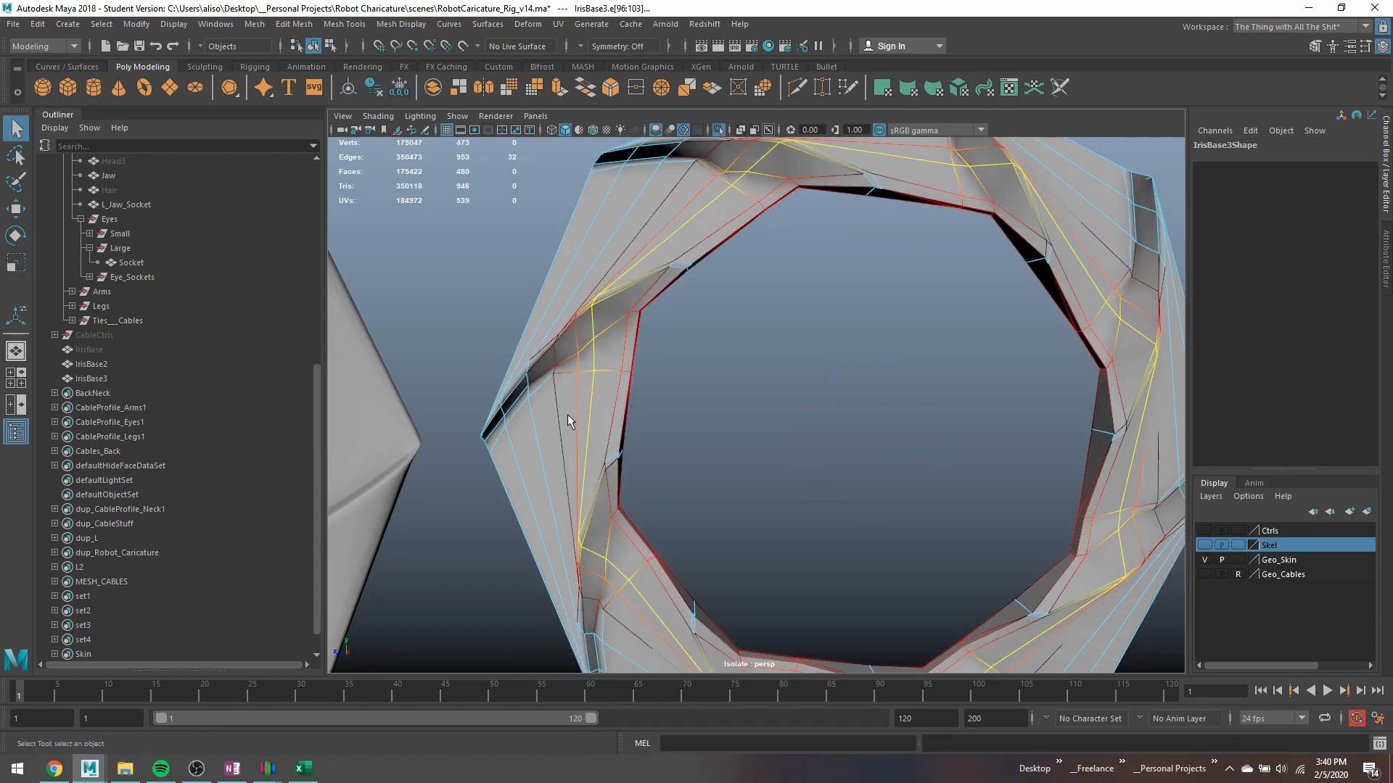
# Try scaling the next edge loop outward on IrisBase3's blades within the ring's plane.
pyautogui.doubleClick(557, 414)
pyautogui.press('r')
pyautogui.keyDown('alt'); pyautogui.moveTo(860, 475); pyautogui.dragTo(908, 453); pyautogui.keyUp('alt')
pyautogui.hotkey('ctrl', 'z')
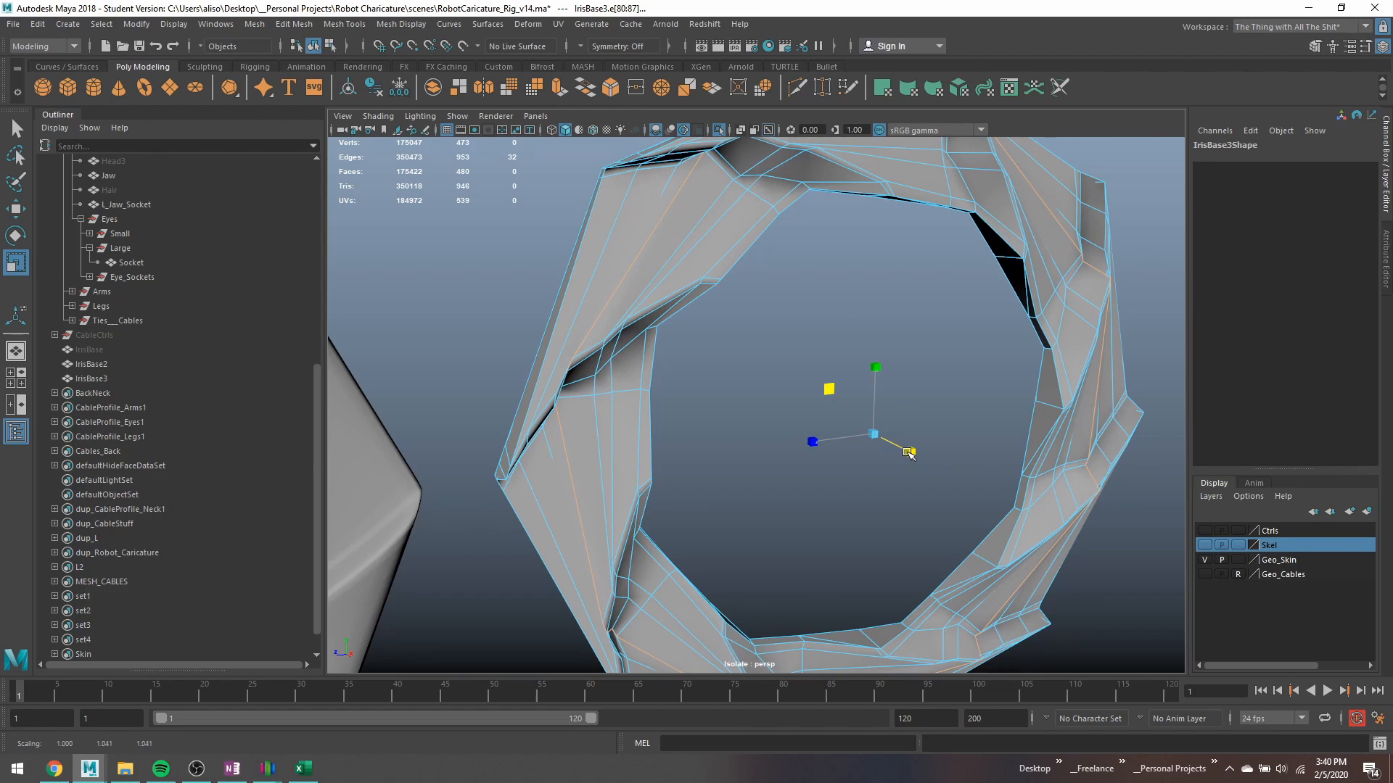
pyautogui.press('q')
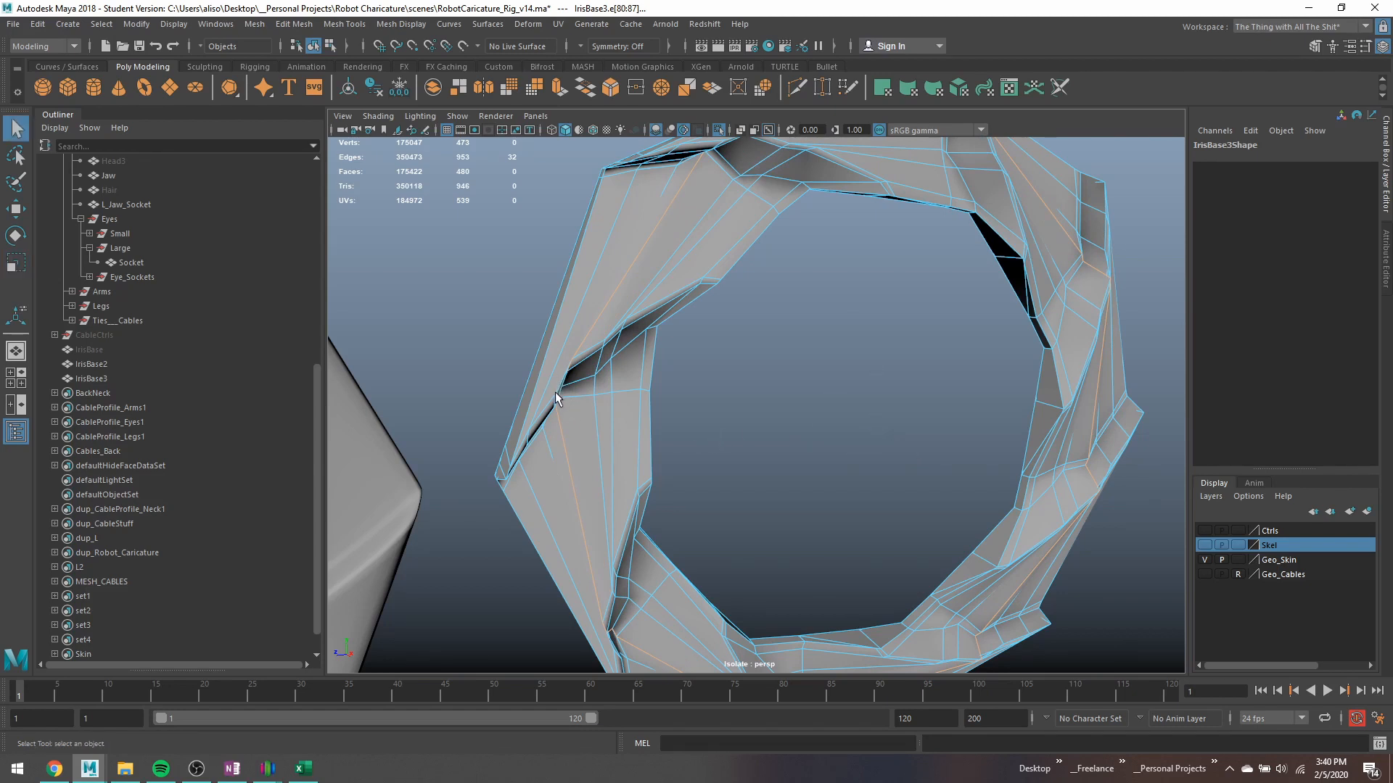
pyautogui.doubleClick(551, 450)
pyautogui.press('r')
pyautogui.keyDown('ctrl'); pyautogui.moveTo(909, 453); pyautogui.dragTo(912, 456); pyautogui.keyUp('ctrl')
pyautogui.hotkey('ctrl', 'z')
pyautogui.hotkey('ctrl', 'z')
pyautogui.press('b')
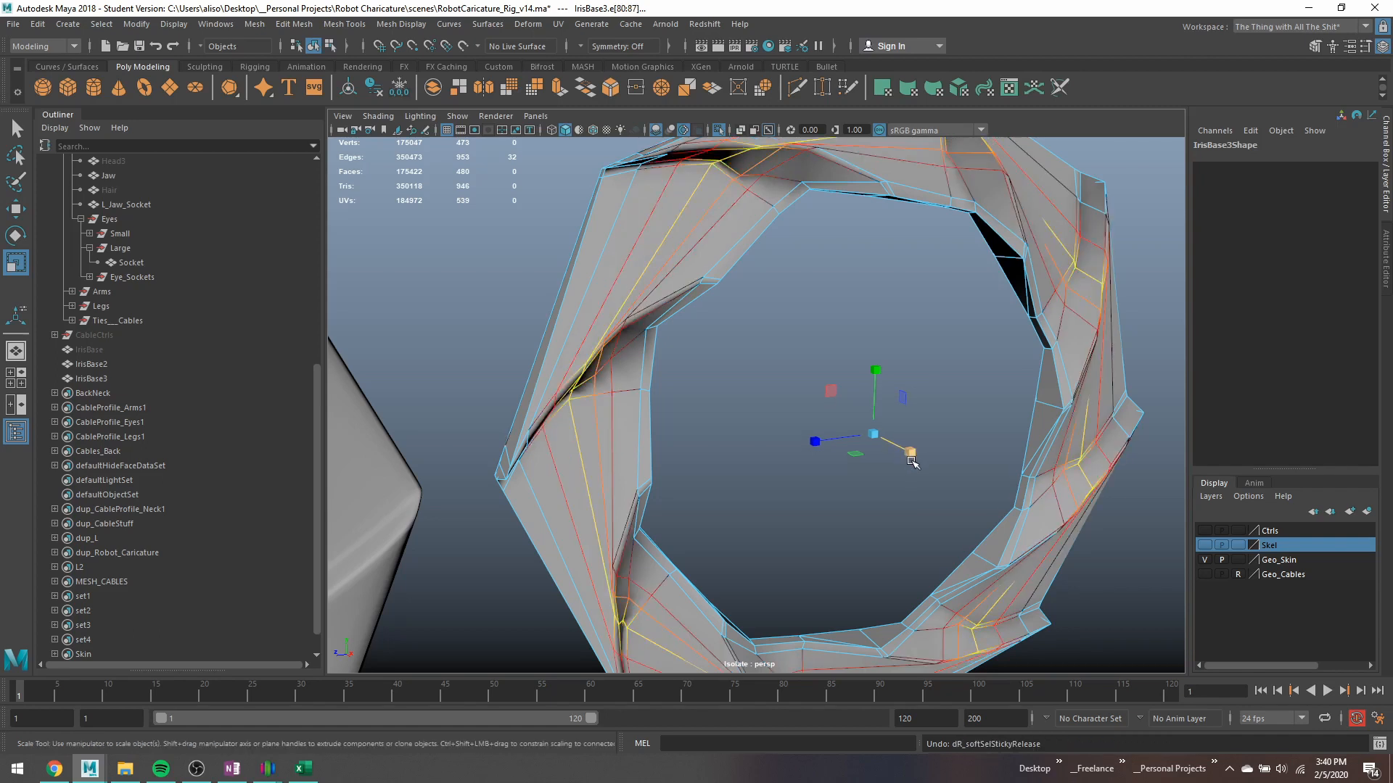
# Restore IrisBase3's smooth mesh preview, return to object mode and compare the closed and open irises.
pyautogui.press('3')
pyautogui.keyDown('alt'); pyautogui.moveTo(699, 370); pyautogui.dragTo(630, 290); pyautogui.keyUp('alt')
pyautogui.moveTo(629, 287); pyautogui.dragTo(678, 250, button='right')
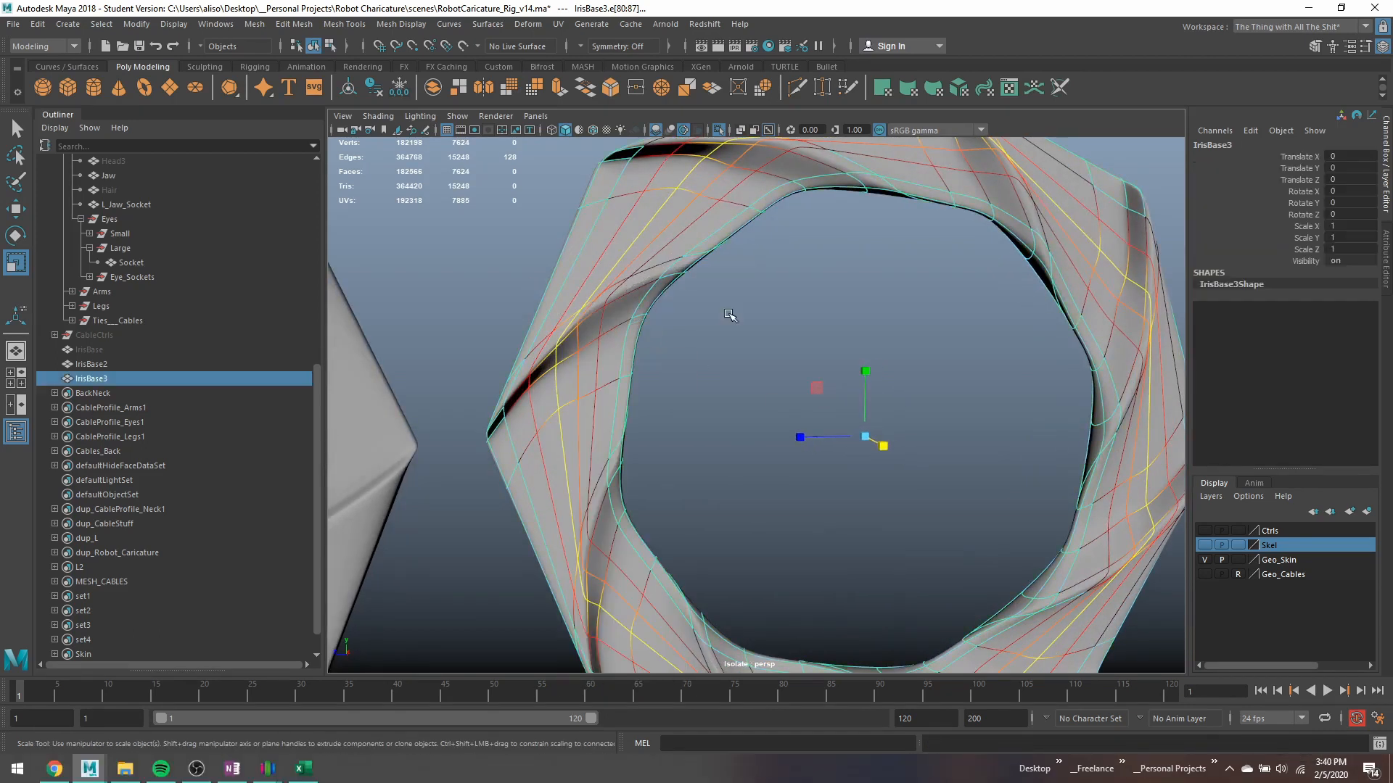
pyautogui.click(731, 312)
pyautogui.scroll(-5, 741, 336)
pyautogui.keyDown('alt'); pyautogui.moveTo(491, 393); pyautogui.dragTo(483, 395); pyautogui.keyUp('alt')
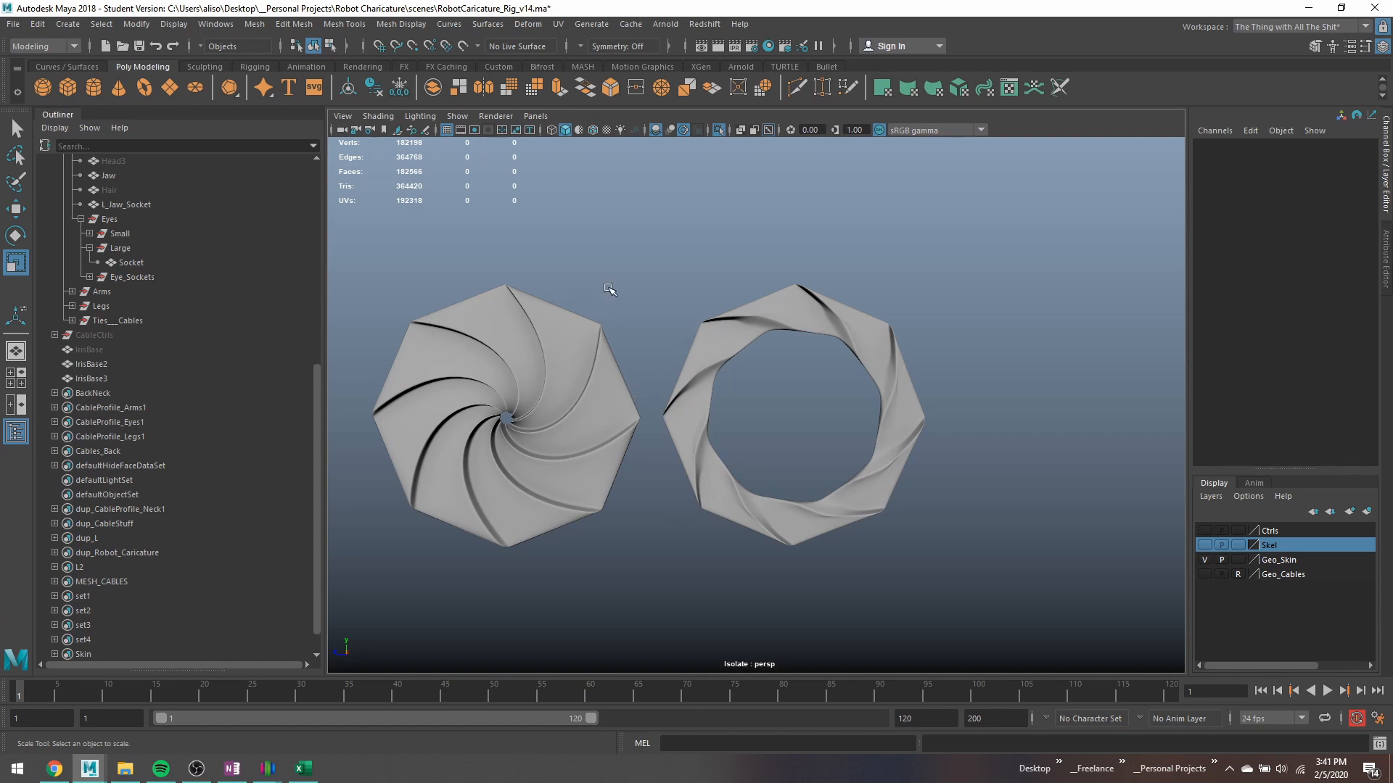
# Exit the isolated view and set IrisBase2's Translate Z to 0 to place it in the large eye.
pyautogui.moveTo(688, 292); pyautogui.dragTo(811, 407)
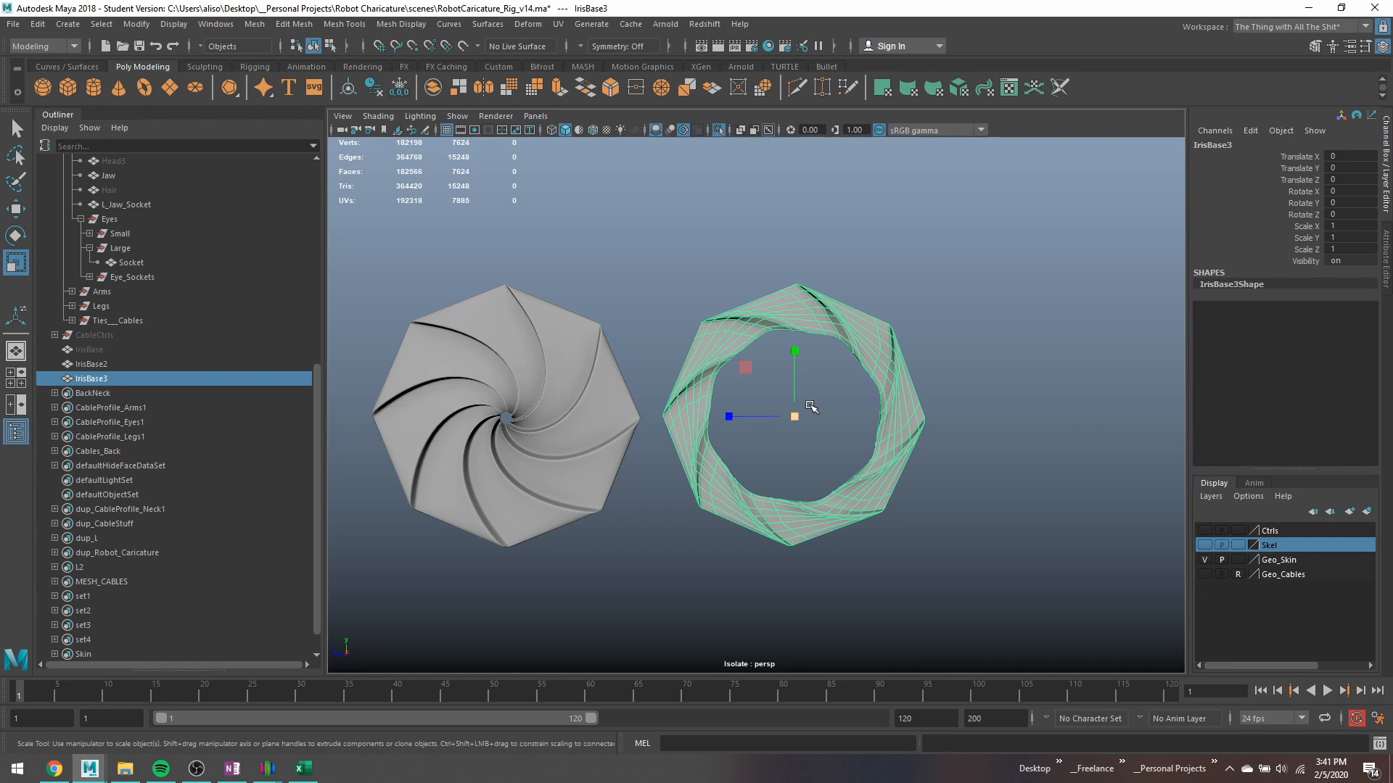
pyautogui.hotkey('ctrl', '1')
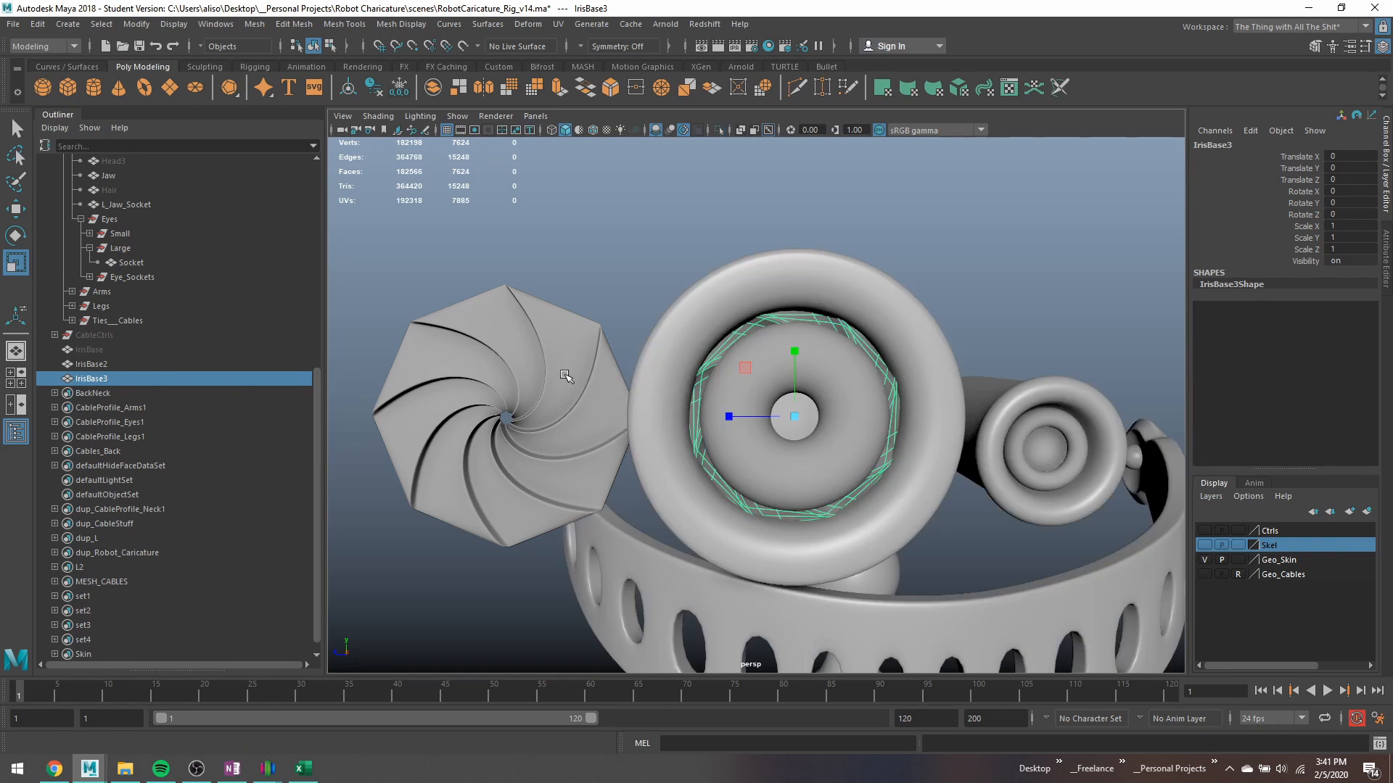
pyautogui.click(565, 375)
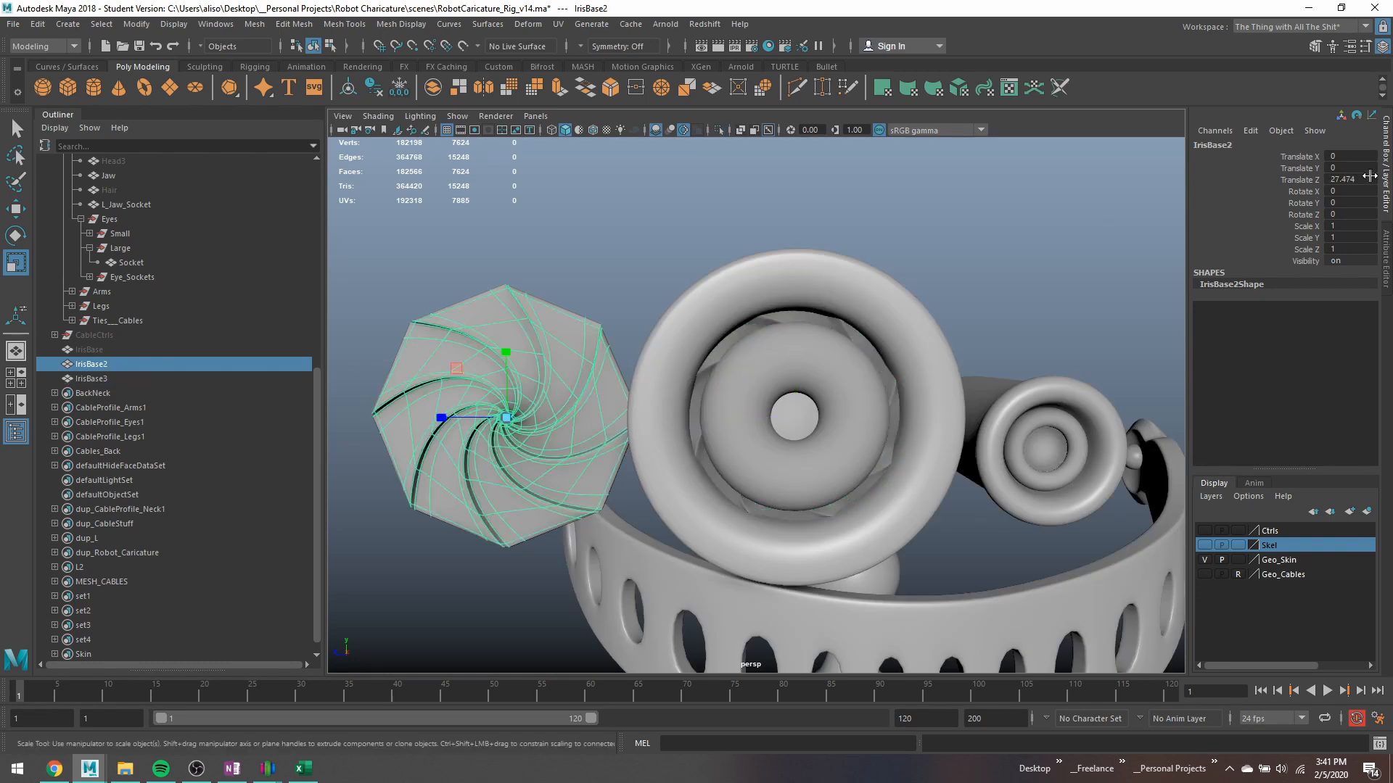
pyautogui.doubleClick(1349, 179)
pyautogui.write('0')
pyautogui.press('Return')
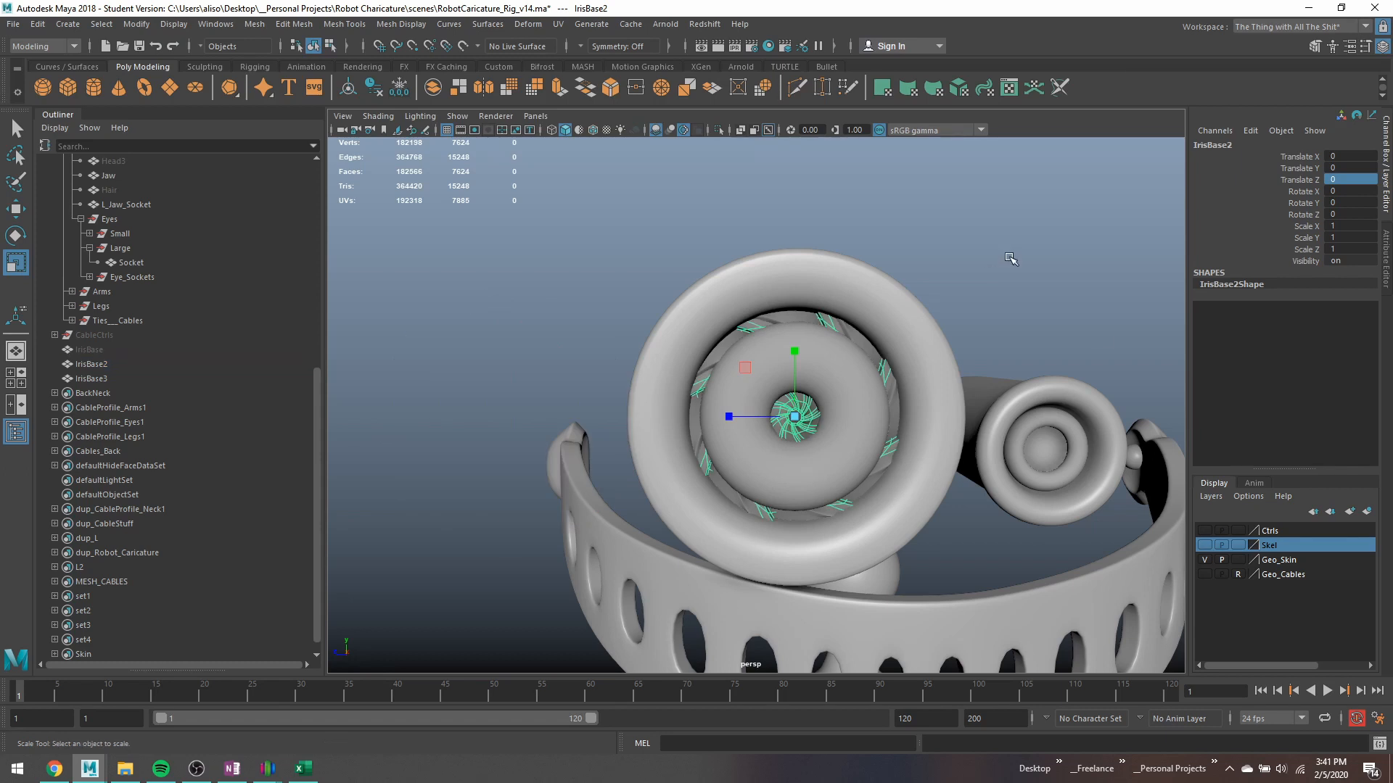
pyautogui.click(1011, 259)
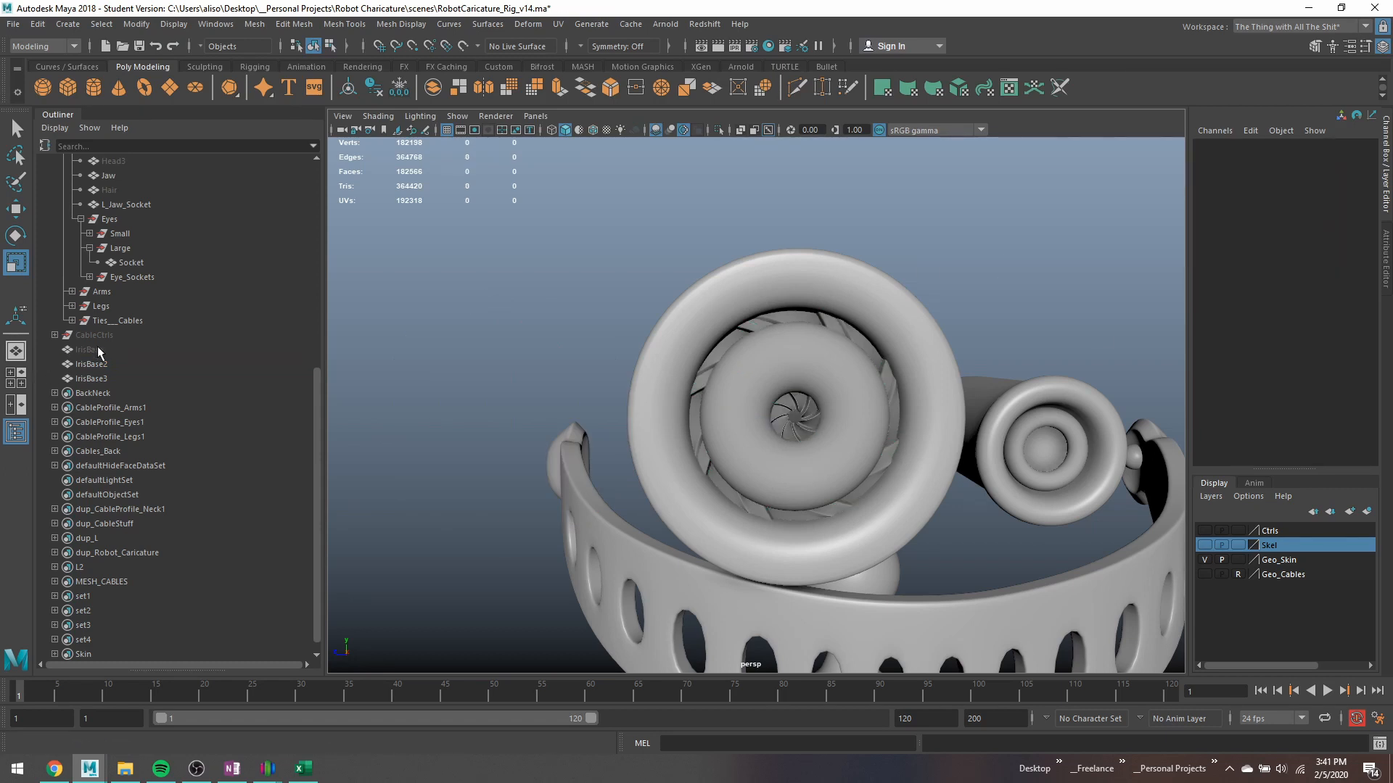
# Duplicate IrisBase3 and rename the copy as IrisBlendable.
pyautogui.click(115, 367)
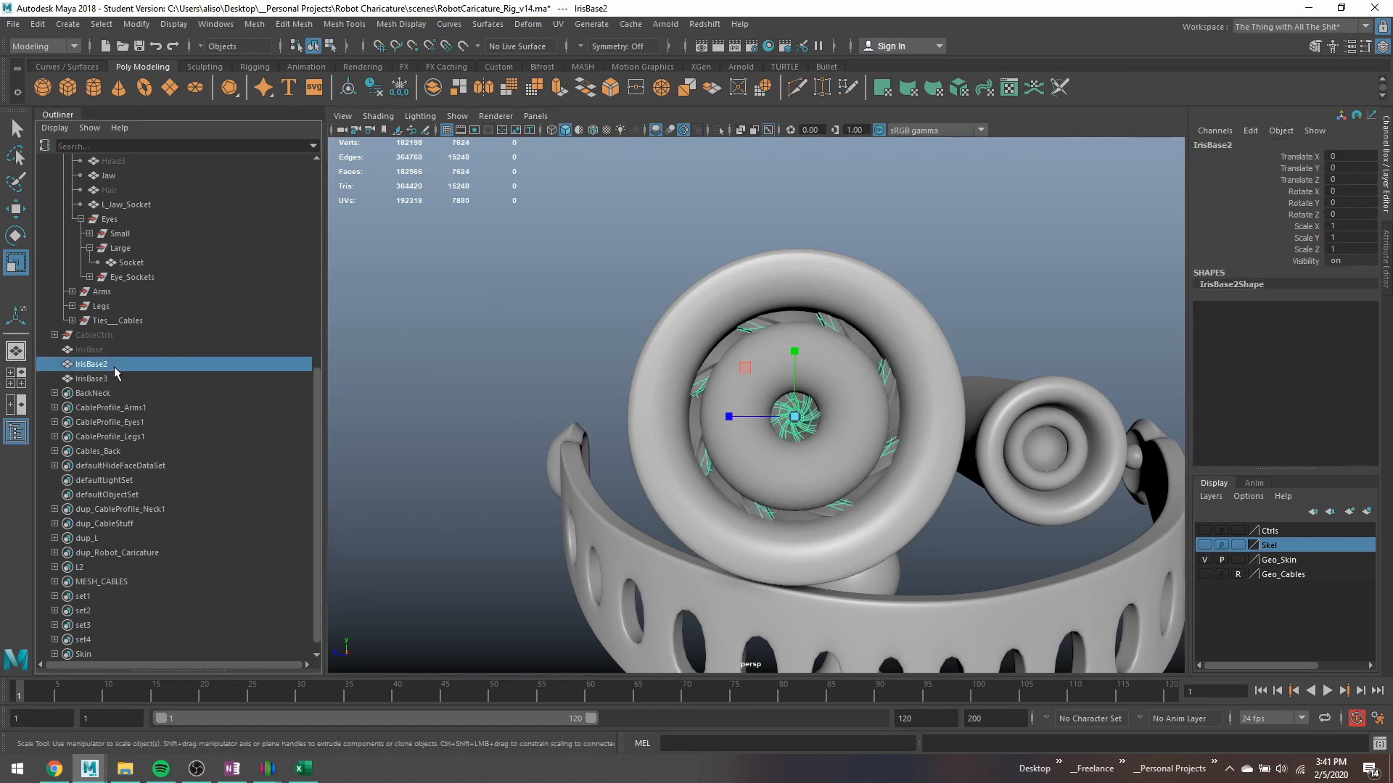
pyautogui.click(115, 372)
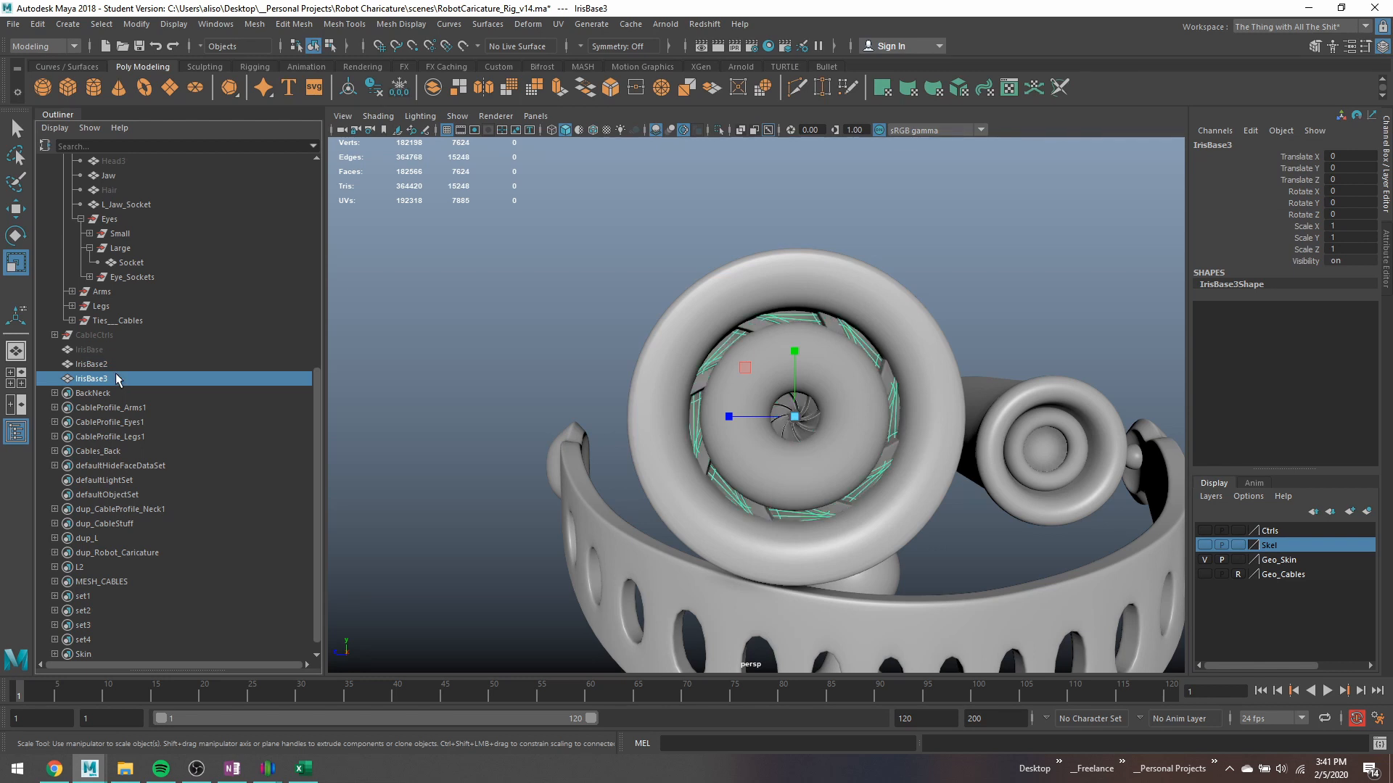
pyautogui.hotkey('ctrl', 'd')
pyautogui.doubleClick(116, 393)
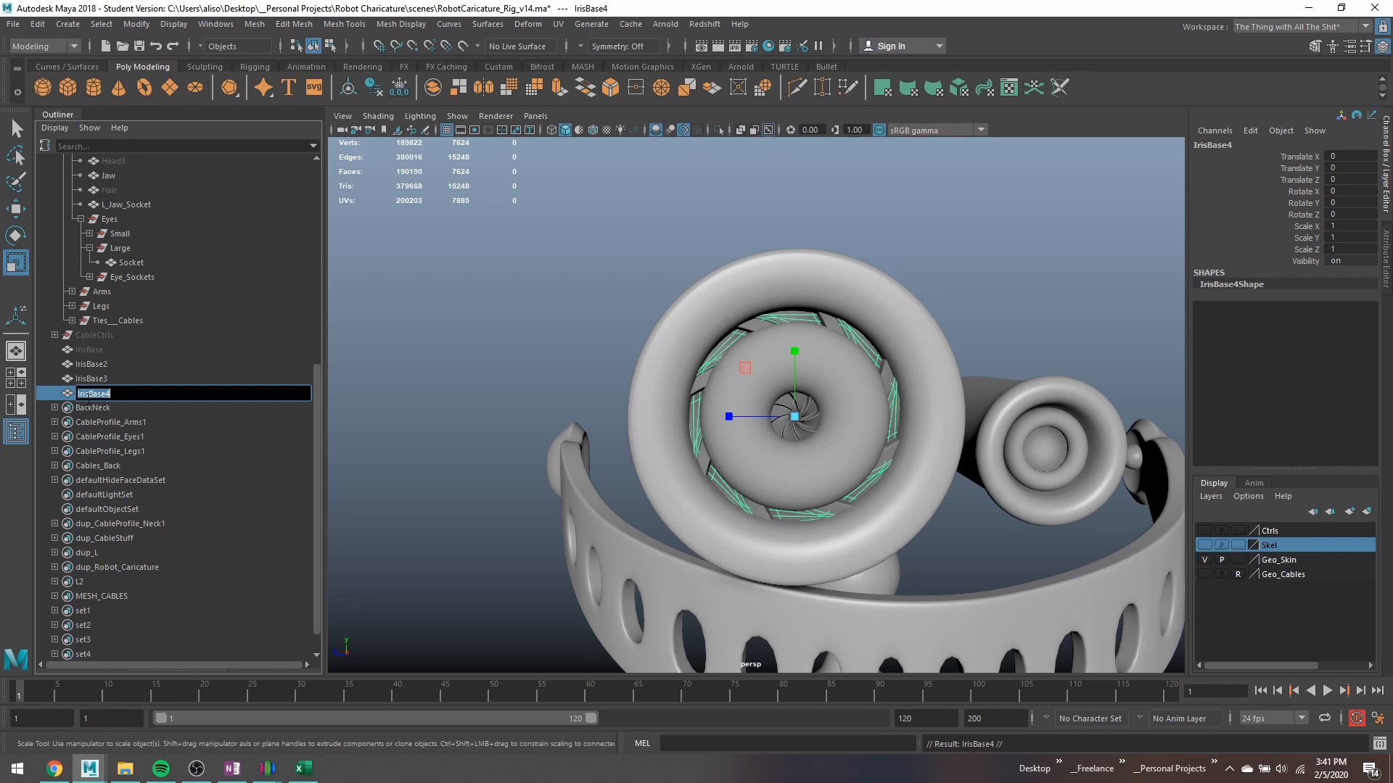
pyautogui.write('IrisBlendable')
pyautogui.press('Return')
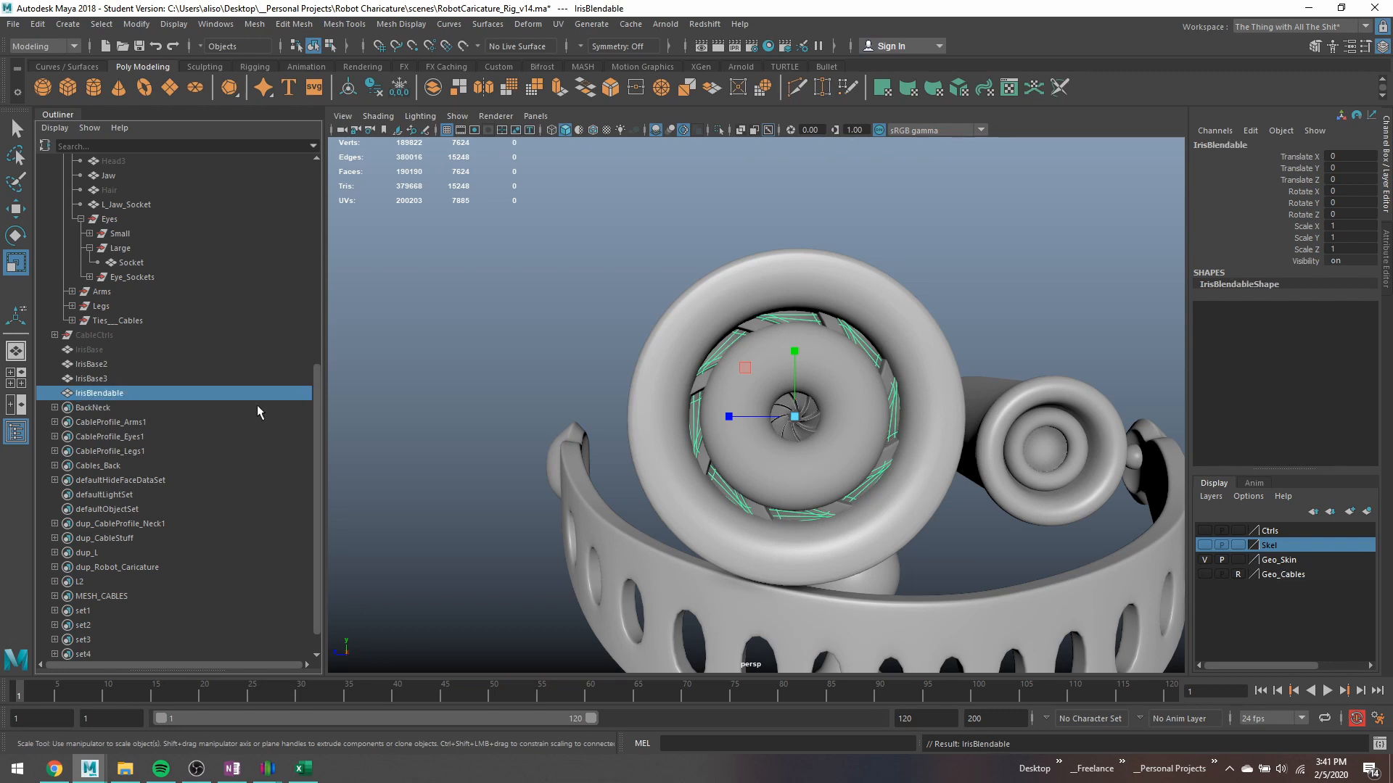
# Rename IrisBase2 as IrisClosed and IrisBase3 as IrisOpen.
pyautogui.click(105, 365)
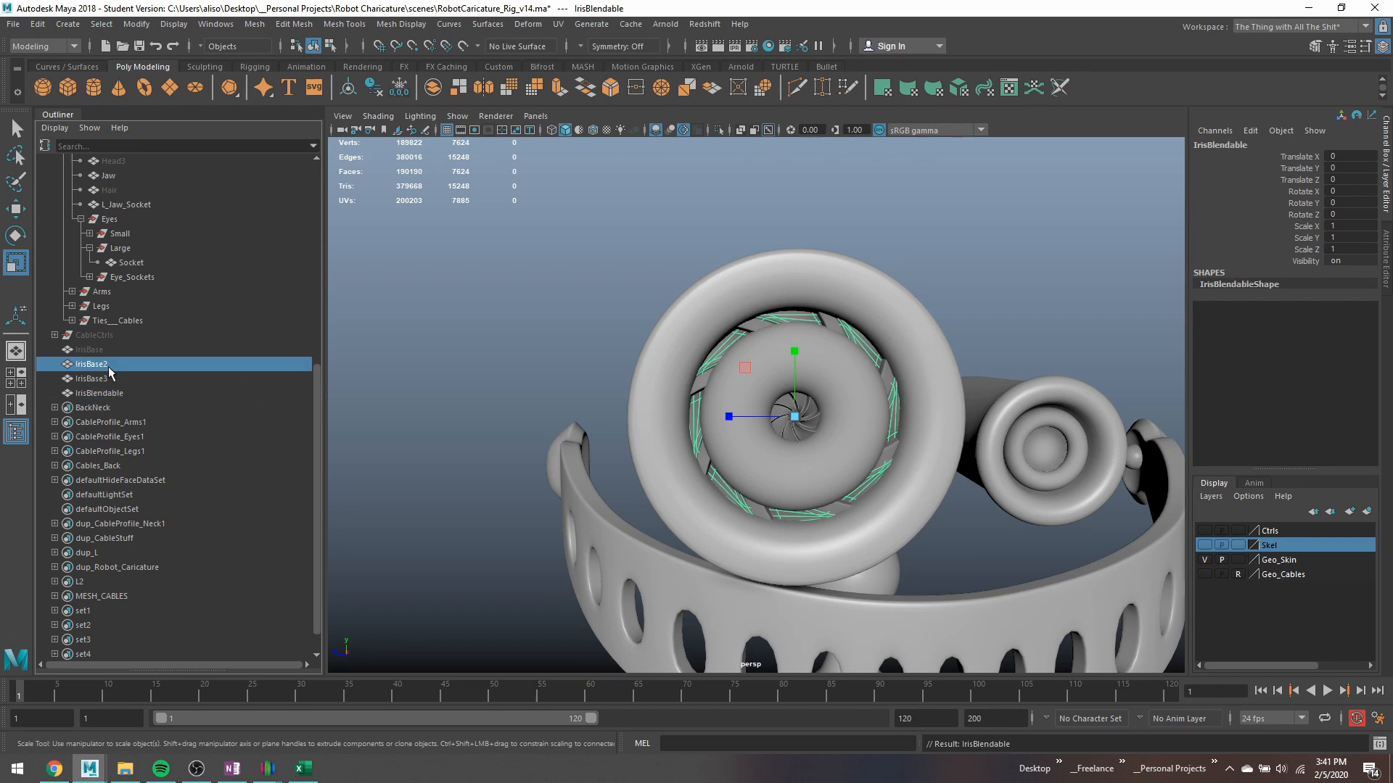
pyautogui.doubleClick(116, 365)
pyautogui.write('Iris')
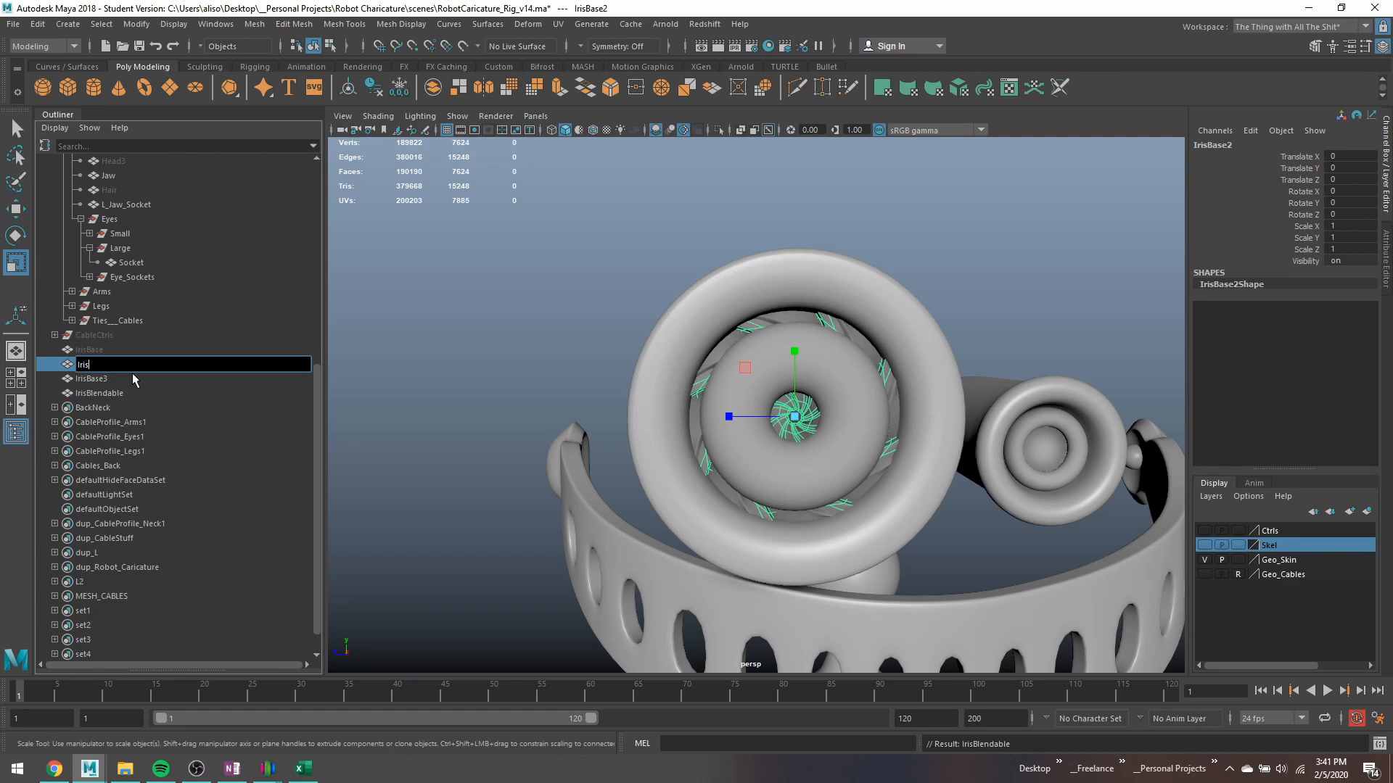
pyautogui.write('Closed')
pyautogui.press('Return')
pyautogui.doubleClick(132, 373)
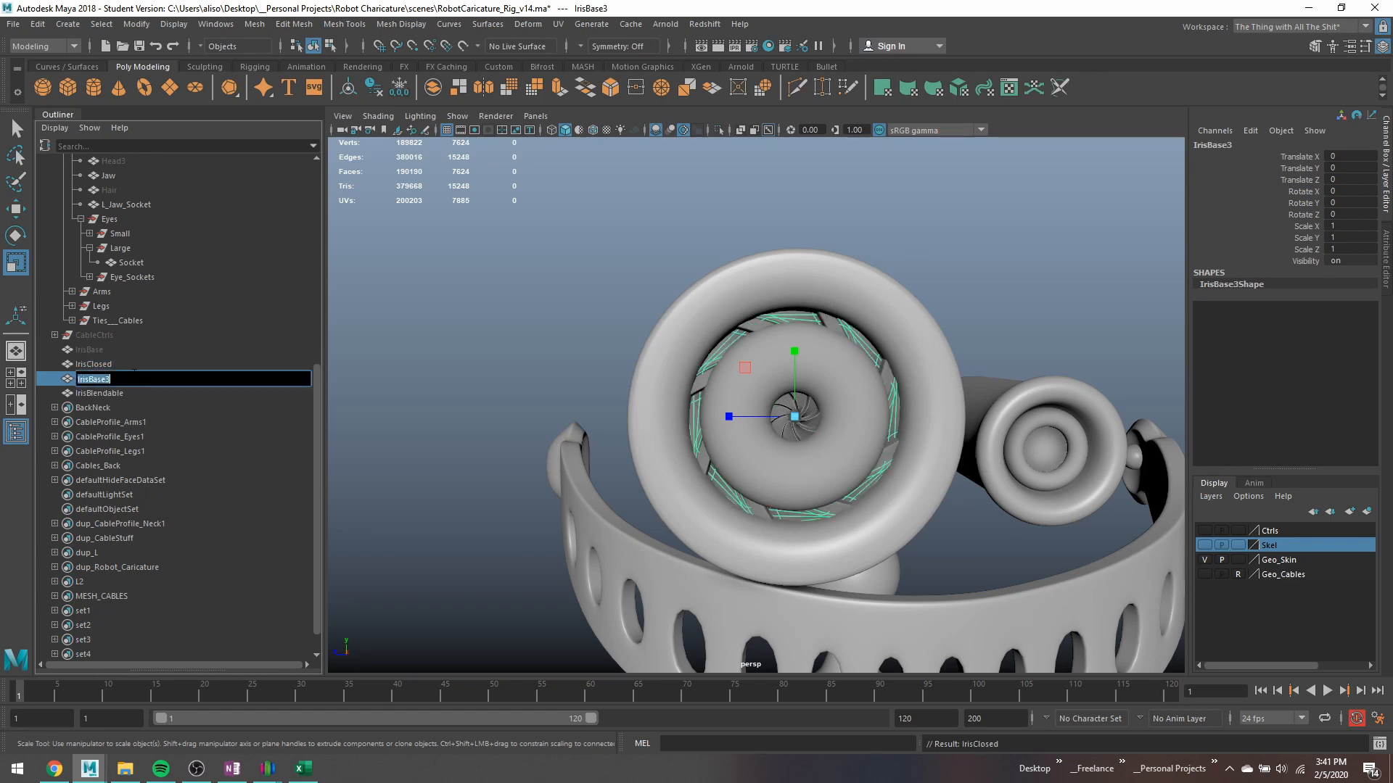
pyautogui.write('IrisOpen')
pyautogui.press('Return')
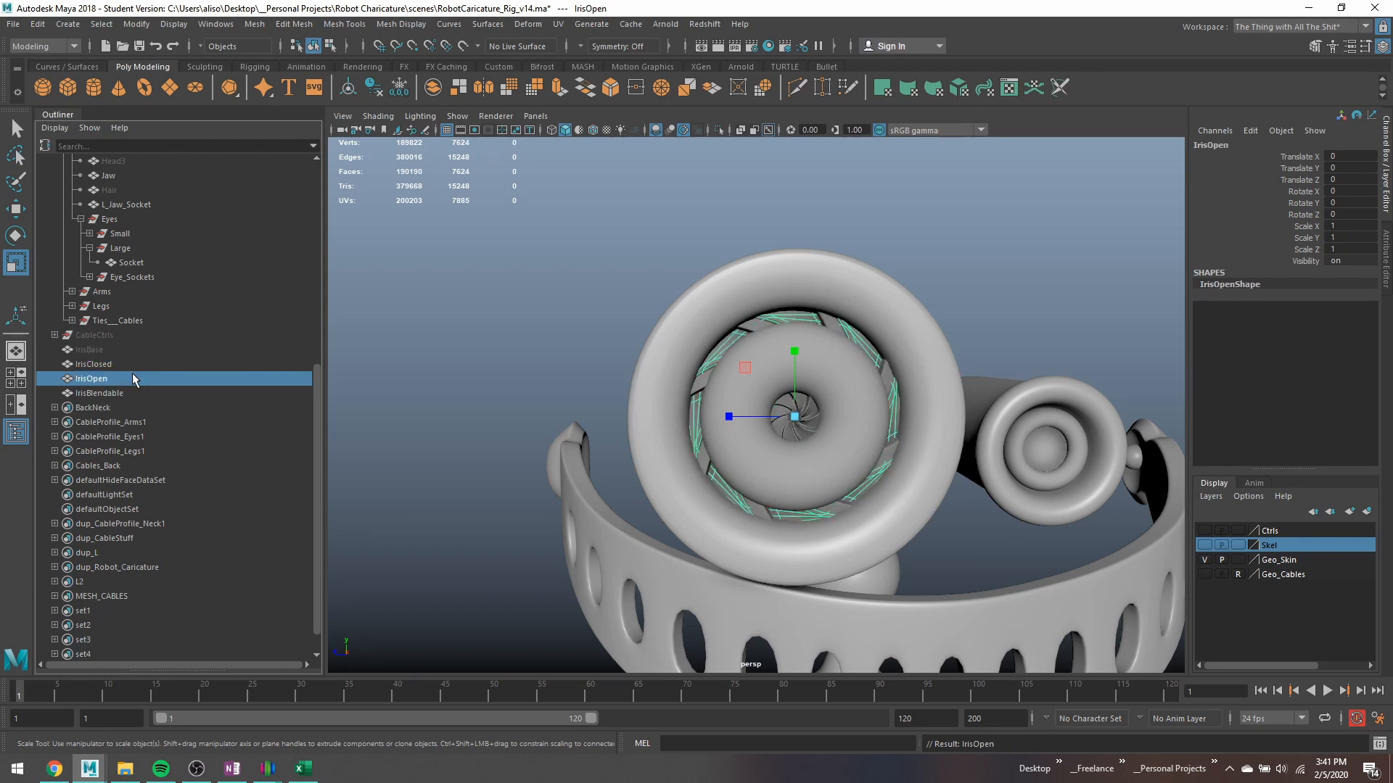
# Move IrisBlendable forward out of the eye socket to a Translate X of 2.44.
pyautogui.click(116, 393)
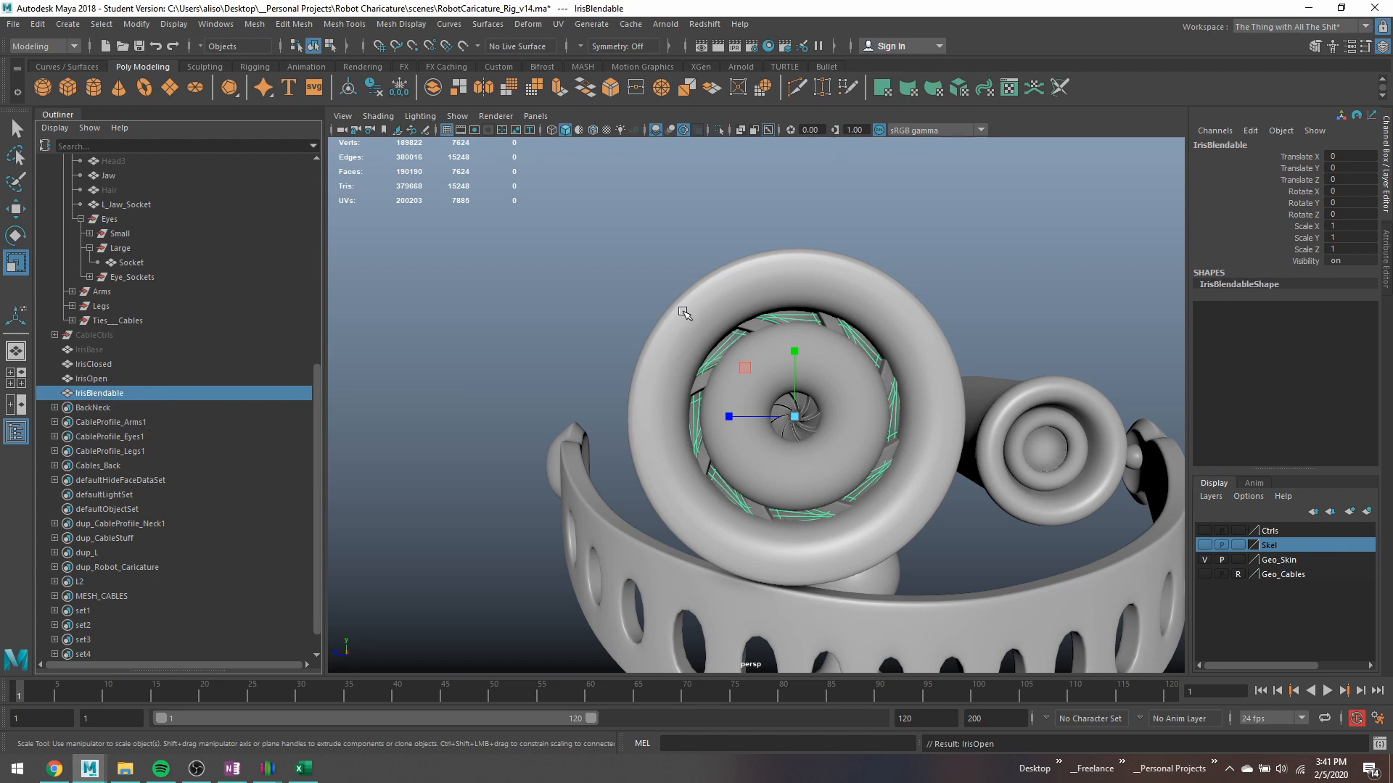
pyautogui.press('w')
pyautogui.keyDown('alt'); pyautogui.moveTo(869, 376); pyautogui.dragTo(804, 420); pyautogui.keyUp('alt')
pyautogui.scroll(5, 803, 421)
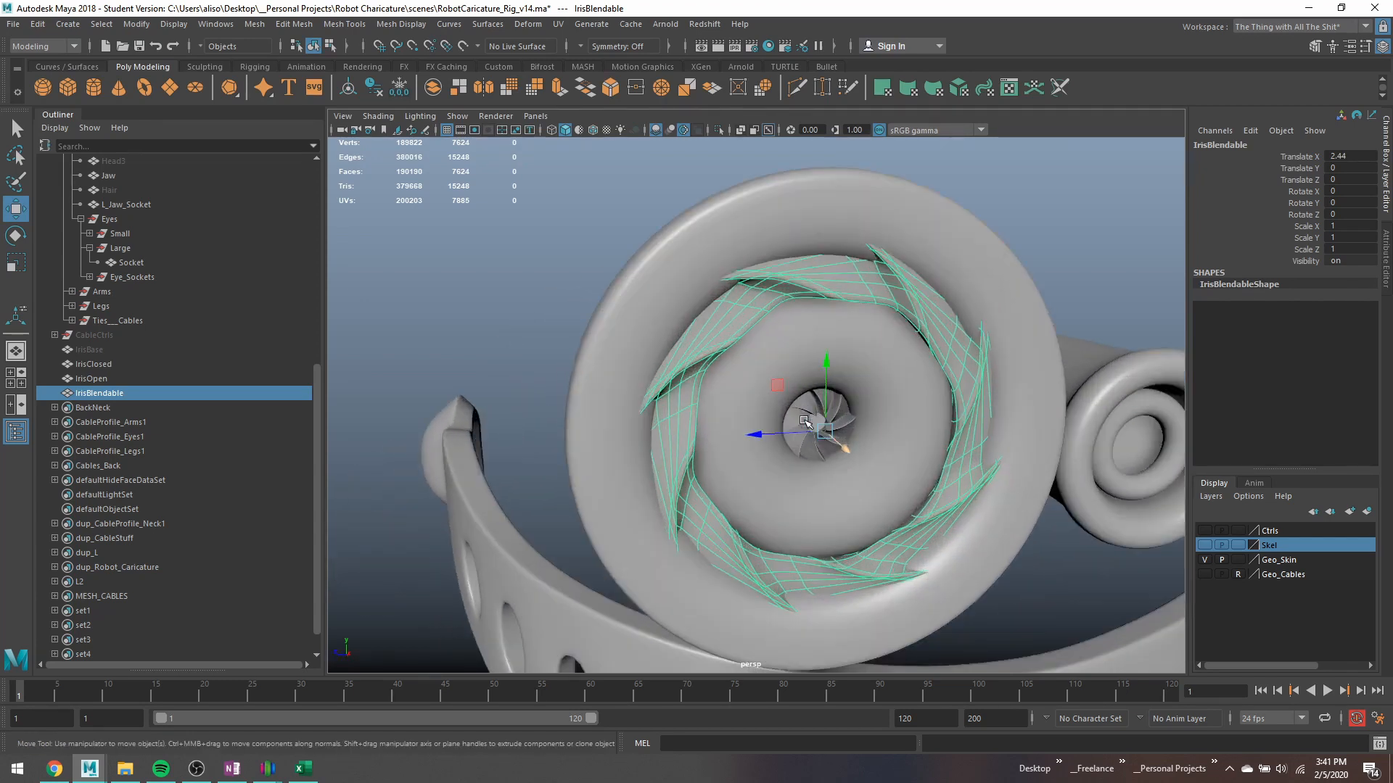
pyautogui.scroll(3, 804, 421)
pyautogui.keyDown('alt'); pyautogui.moveTo(804, 421); pyautogui.dragTo(653, 439, button='middle'); pyautogui.keyUp('alt')
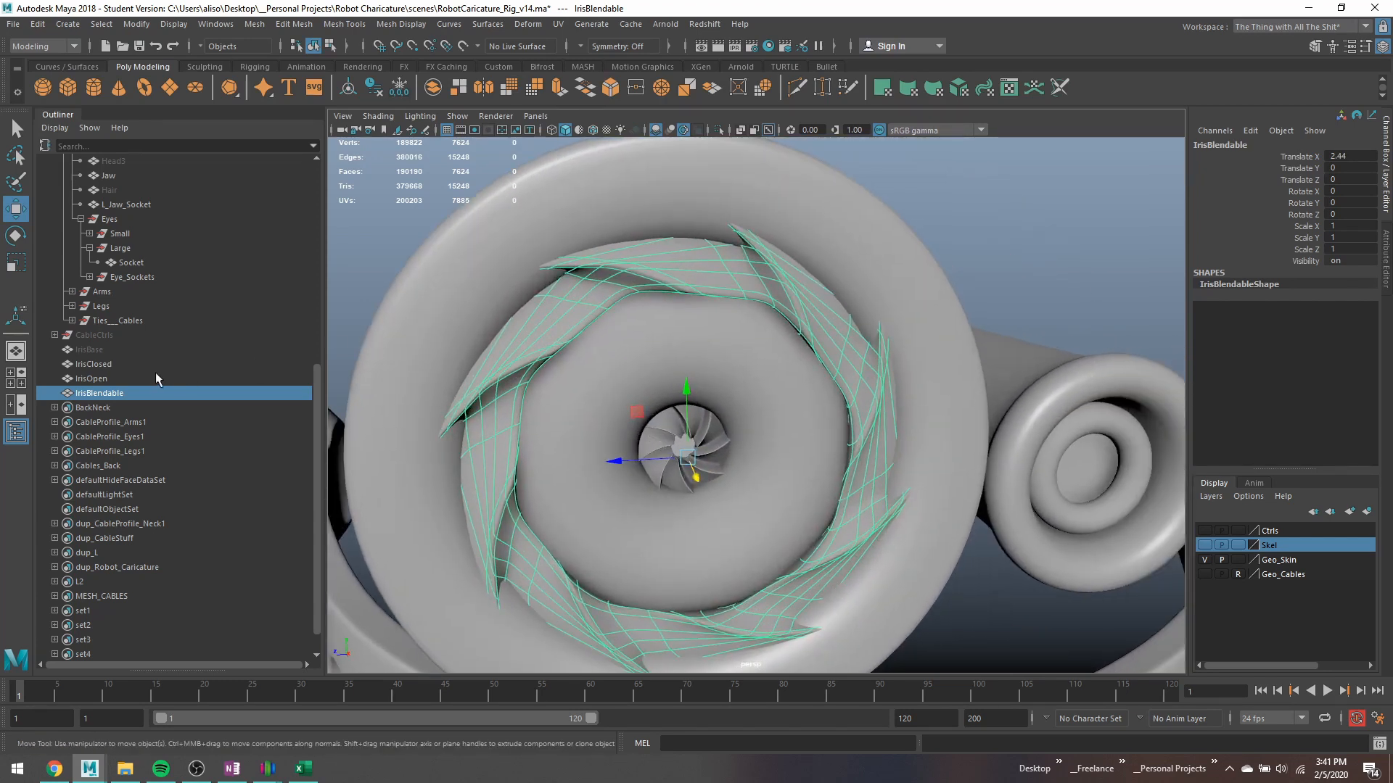
# Create a polygon sphere in the empty space beside the robot, frame it and duplicate it.
pyautogui.click(524, 25)
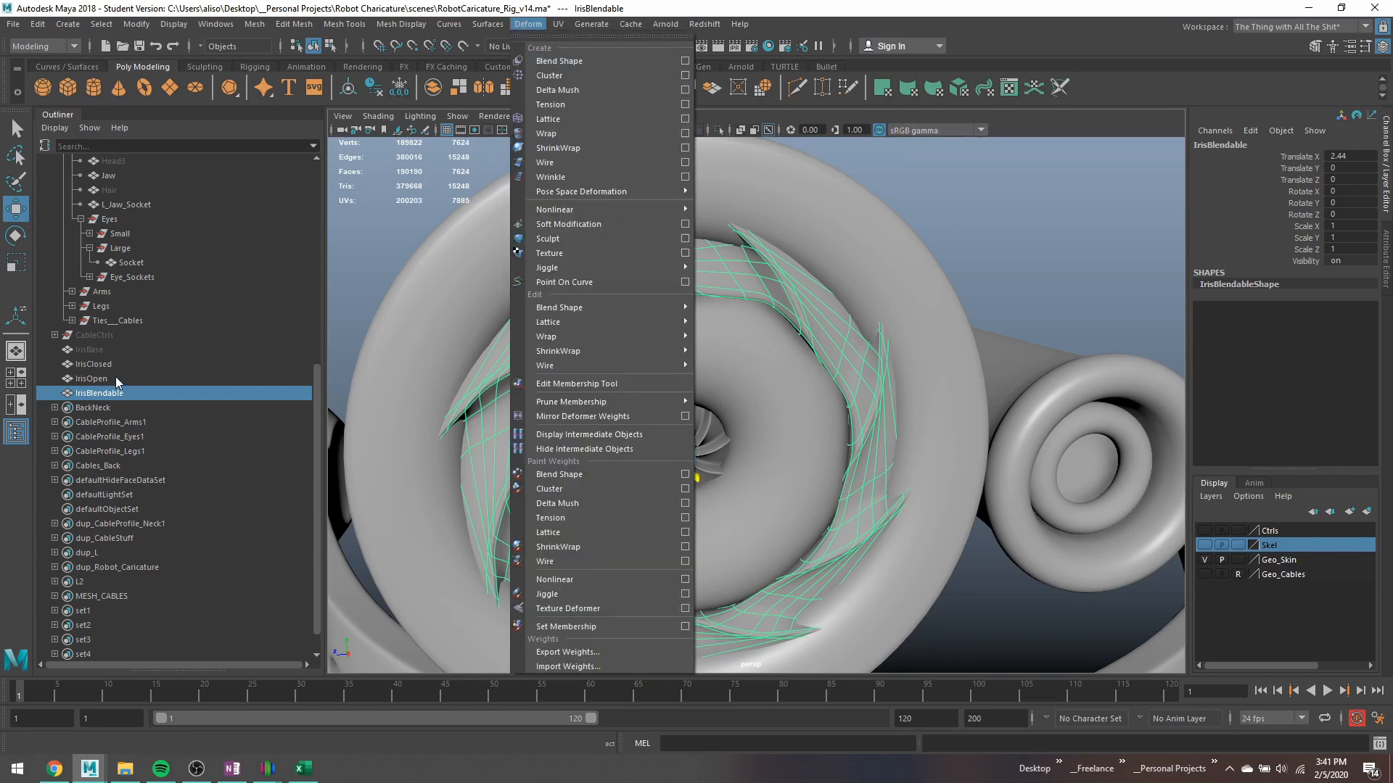
pyautogui.click(64, 86)
pyautogui.click(44, 87)
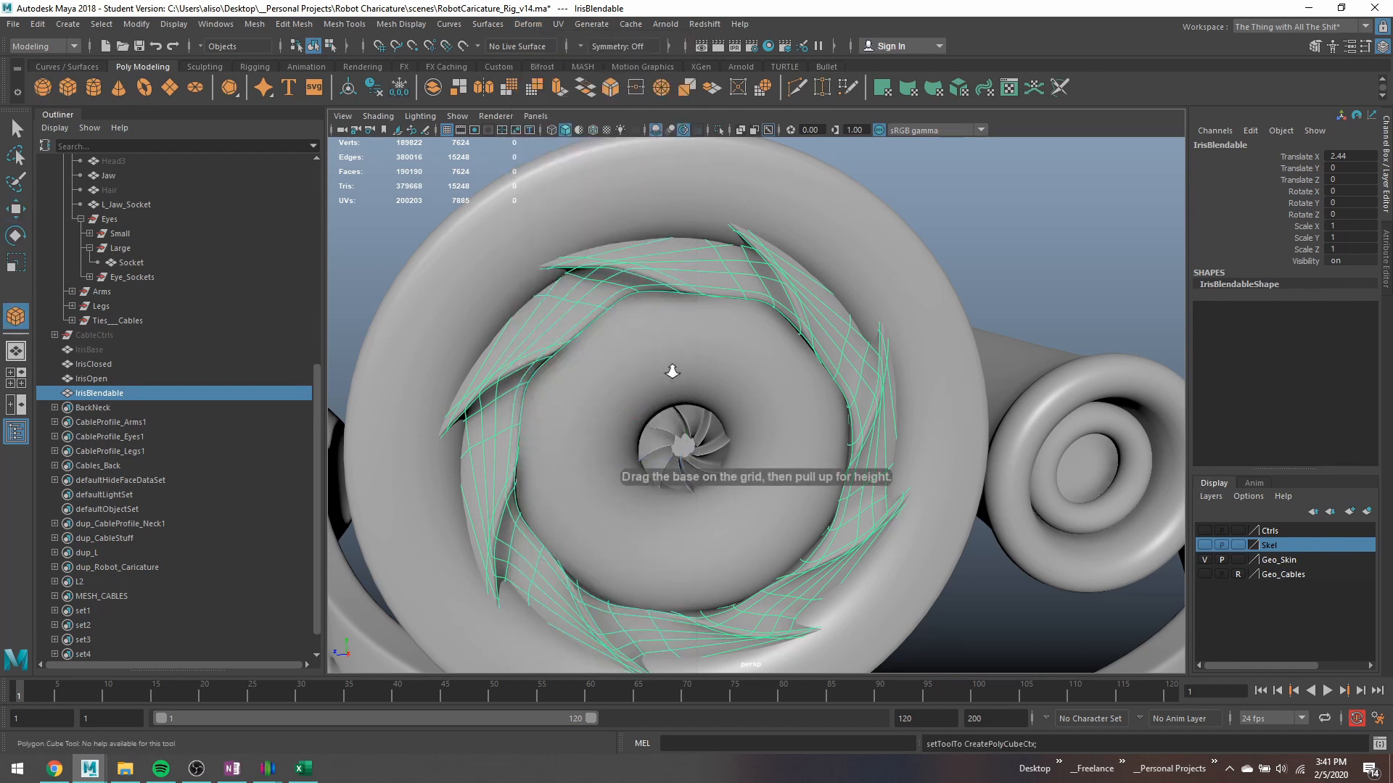
pyautogui.keyDown('alt'); pyautogui.moveTo(672, 372); pyautogui.dragTo(494, 392, button='right'); pyautogui.keyUp('alt')
pyautogui.keyDown('alt'); pyautogui.moveTo(925, 646); pyautogui.dragTo(944, 429, button='middle'); pyautogui.keyUp('alt')
pyautogui.keyDown('alt'); pyautogui.moveTo(944, 429); pyautogui.dragTo(874, 542); pyautogui.keyUp('alt')
pyautogui.moveTo(1041, 604); pyautogui.dragTo(1059, 618)
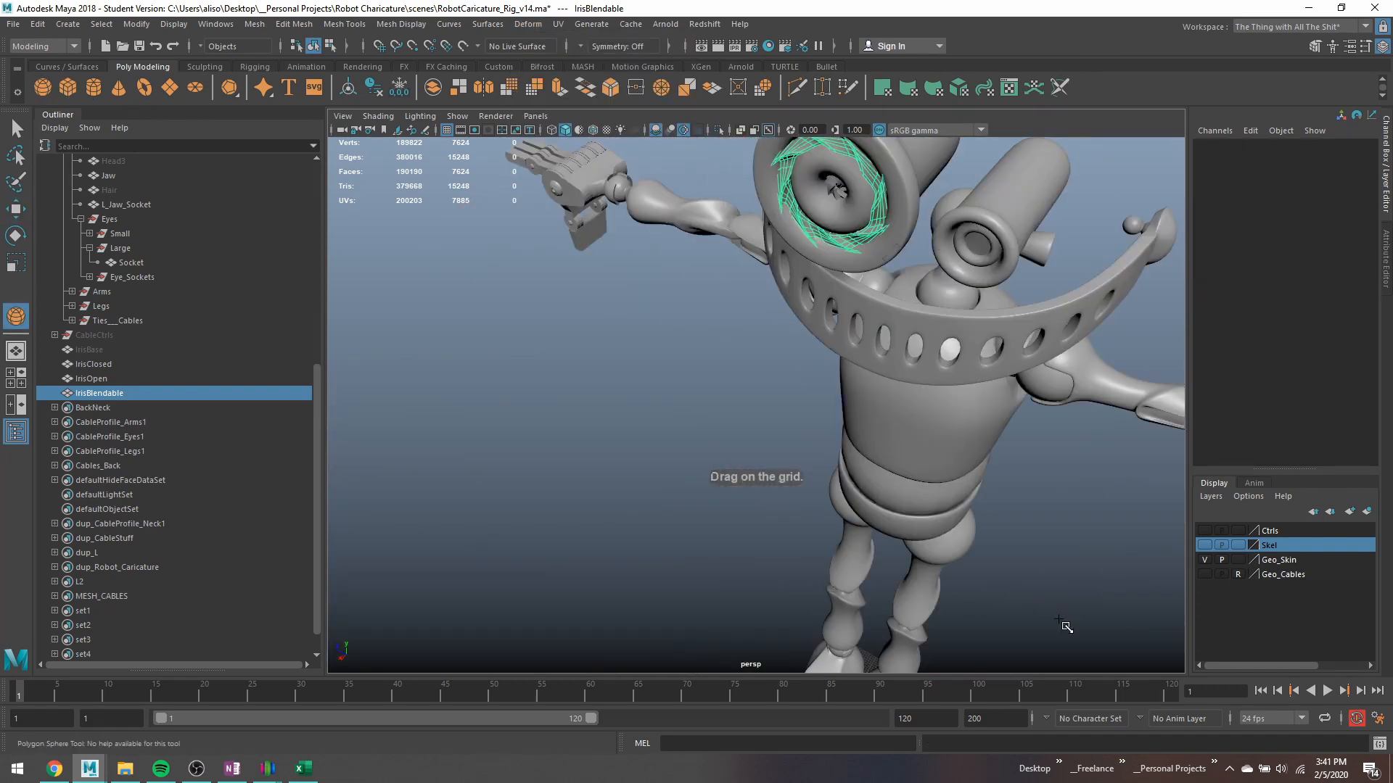
pyautogui.press('f')
pyautogui.hotkey('ctrl', 'd')
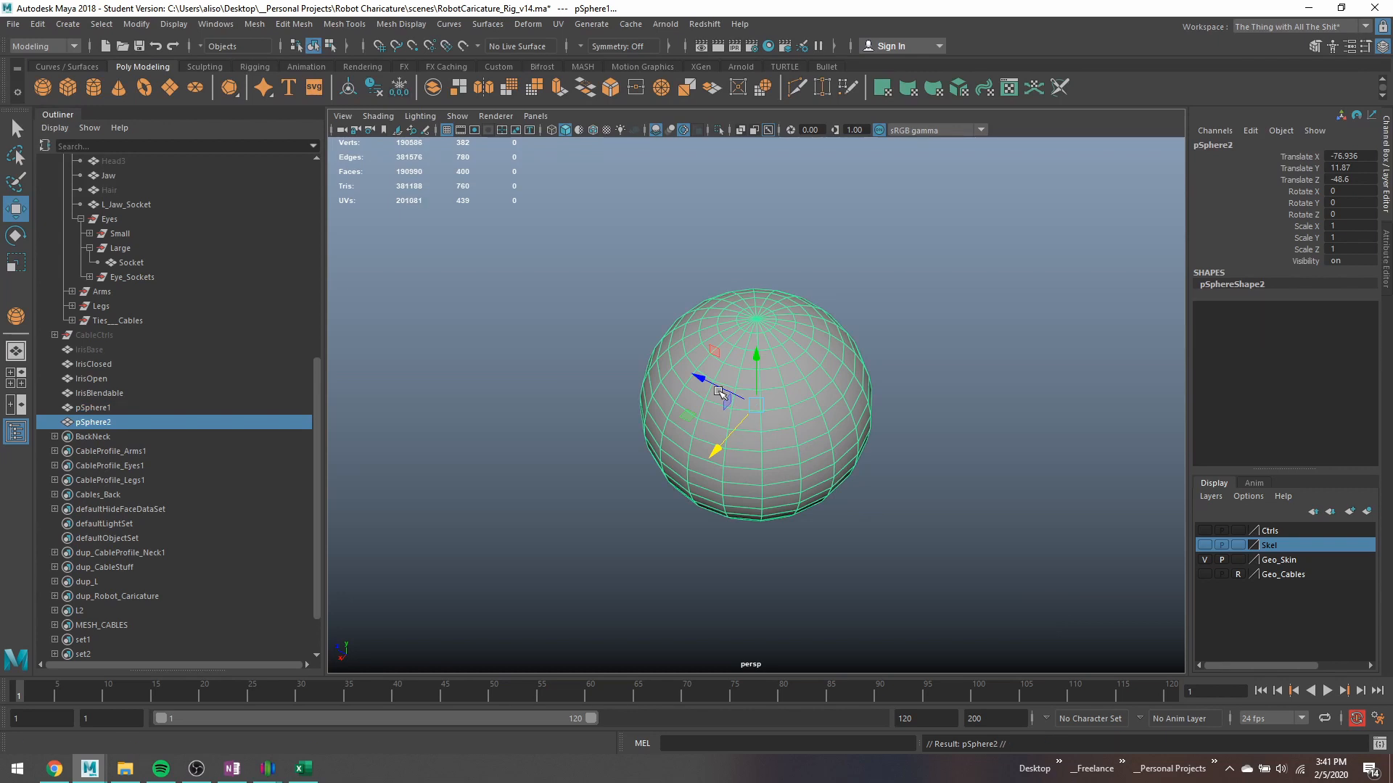
# Move the duplicated sphere away to a Translate Z of -82.804 and pull one of its upper faces up into a spike.
pyautogui.moveTo(700, 380); pyautogui.dragTo(994, 501)
pyautogui.keyDown('alt'); pyautogui.moveTo(994, 501); pyautogui.dragTo(953, 412, button='right'); pyautogui.keyUp('alt')
pyautogui.press('q')
pyautogui.click(936, 484)
pyautogui.click(935, 484)
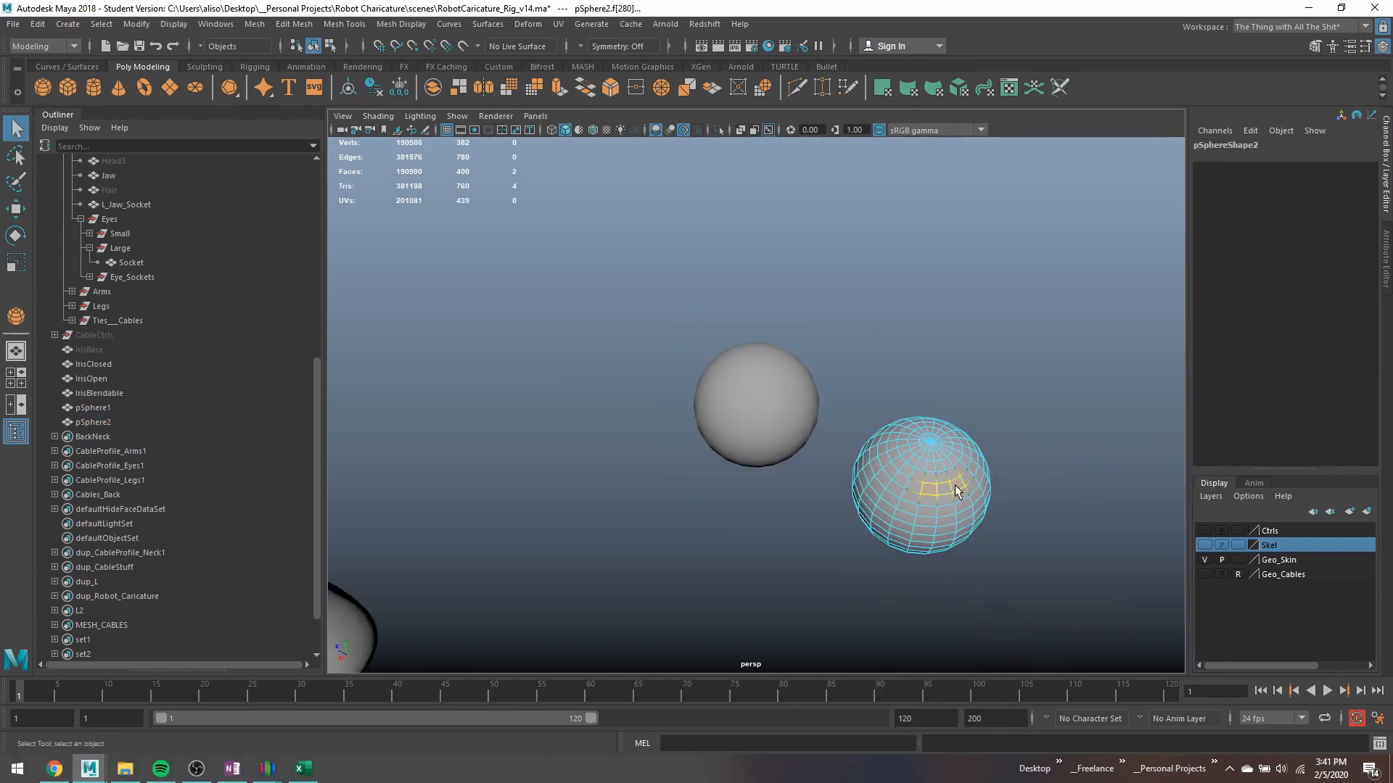
pyautogui.hotkey('ctrl', 'z')
pyautogui.press('w')
pyautogui.moveTo(936, 462); pyautogui.dragTo(934, 421)
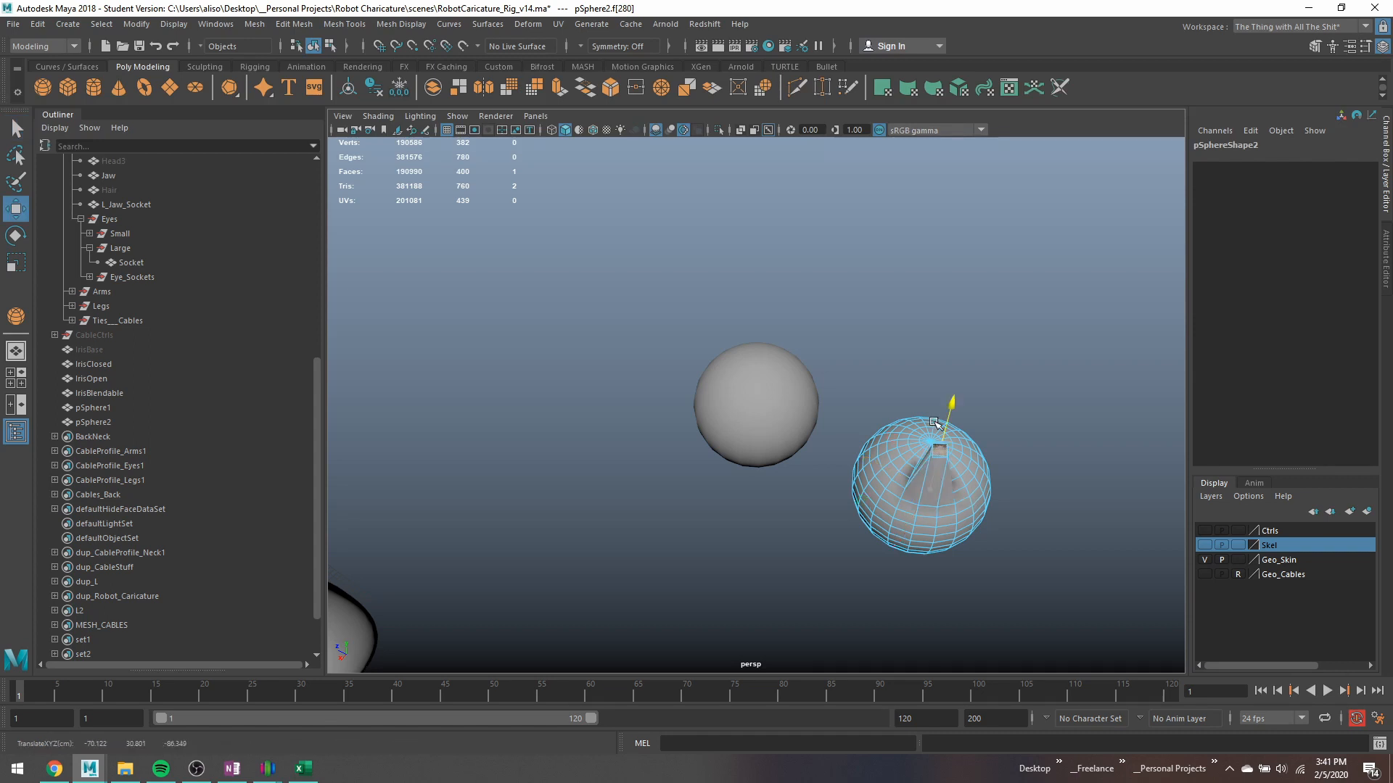
pyautogui.press('q')
# Select pSphere1 followed by pSphere2, open the Blend Shape options and name the blend shape node testblend.
pyautogui.moveTo(778, 375); pyautogui.dragTo(813, 354, button='right')
pyautogui.click(778, 376)
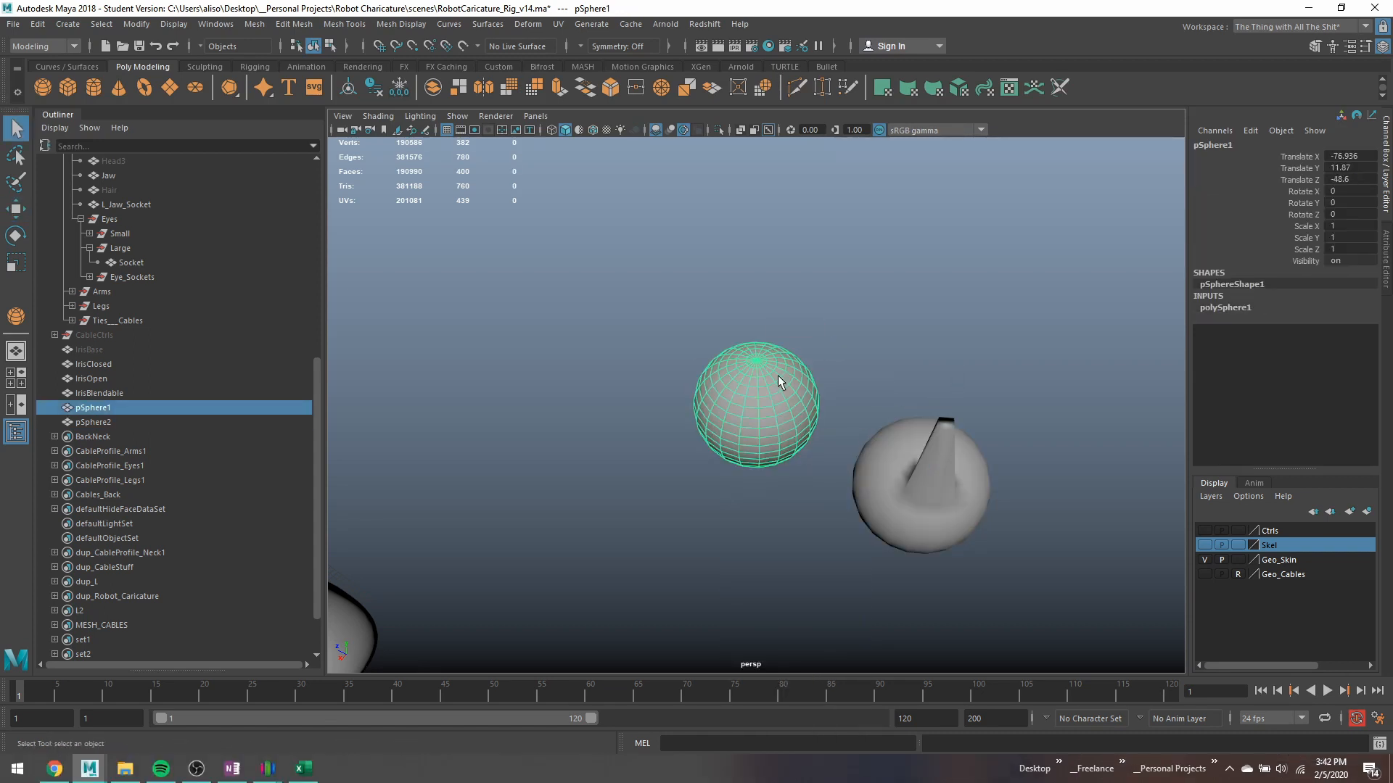
pyautogui.keyDown('shift'); pyautogui.click(914, 450); pyautogui.keyUp('shift')
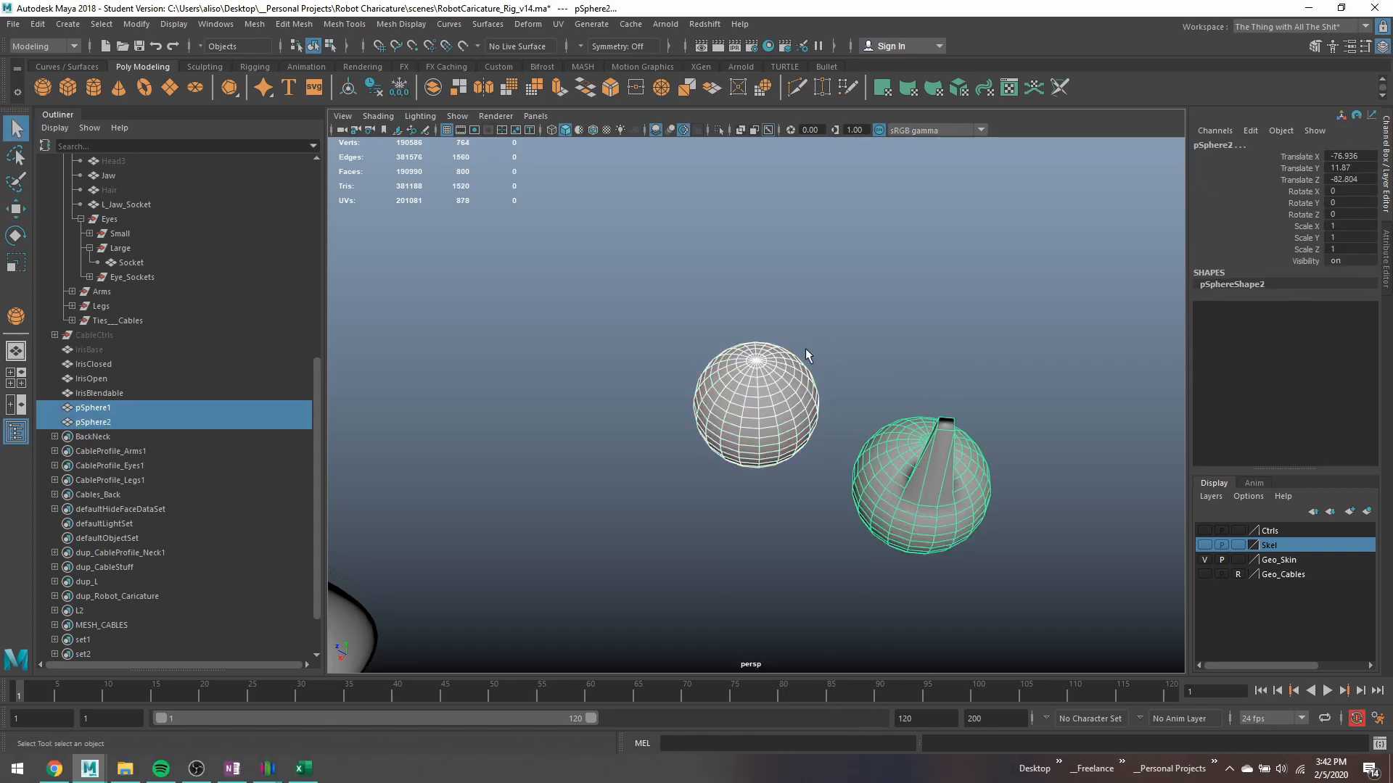
pyautogui.click(528, 23)
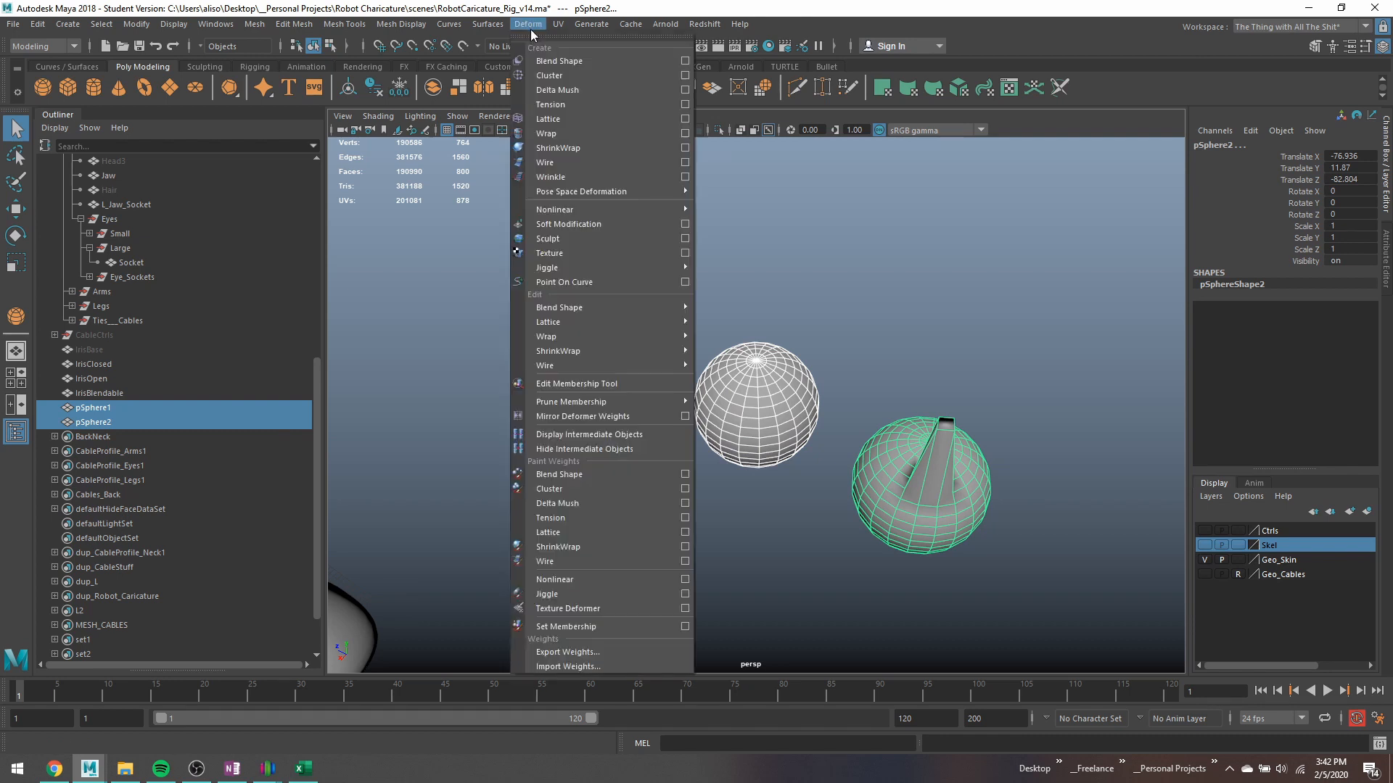
pyautogui.click(685, 62)
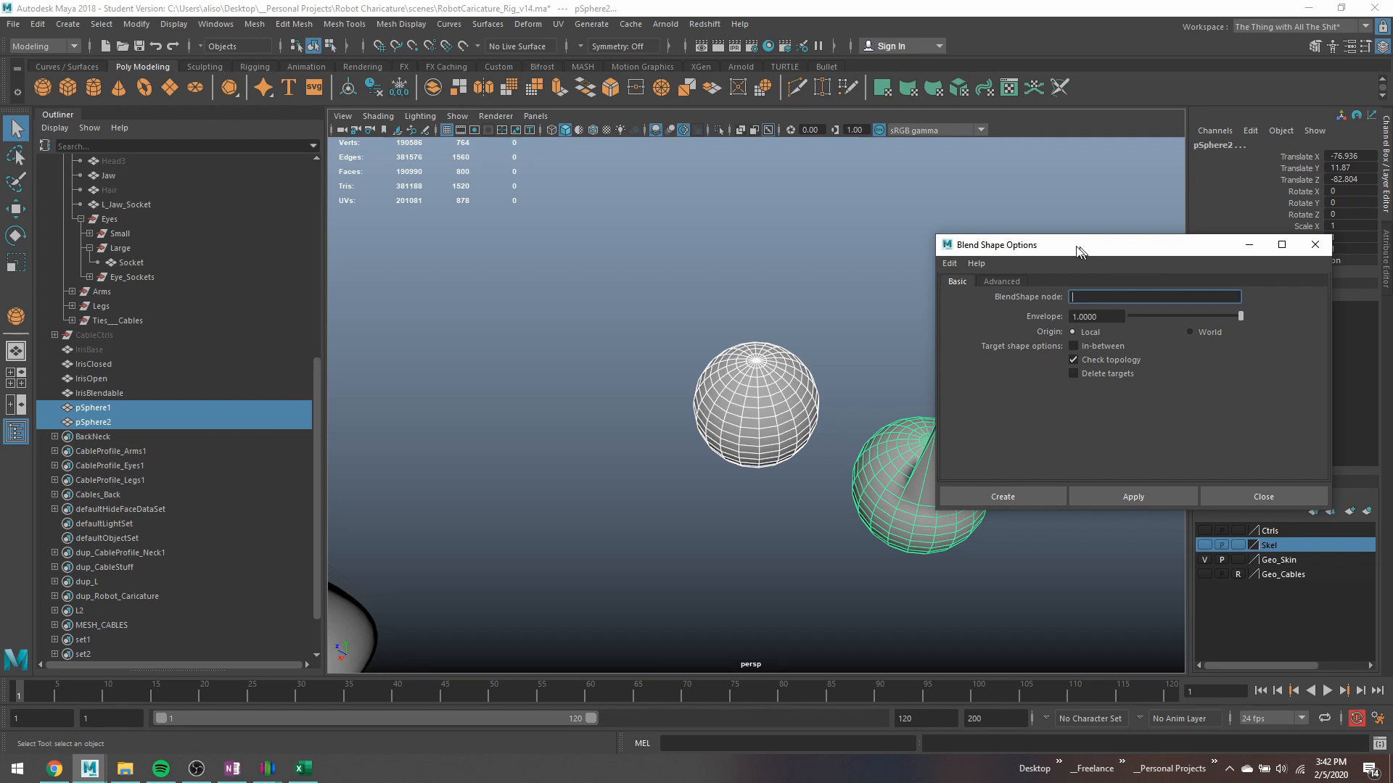
pyautogui.moveTo(1083, 248); pyautogui.dragTo(449, 150)
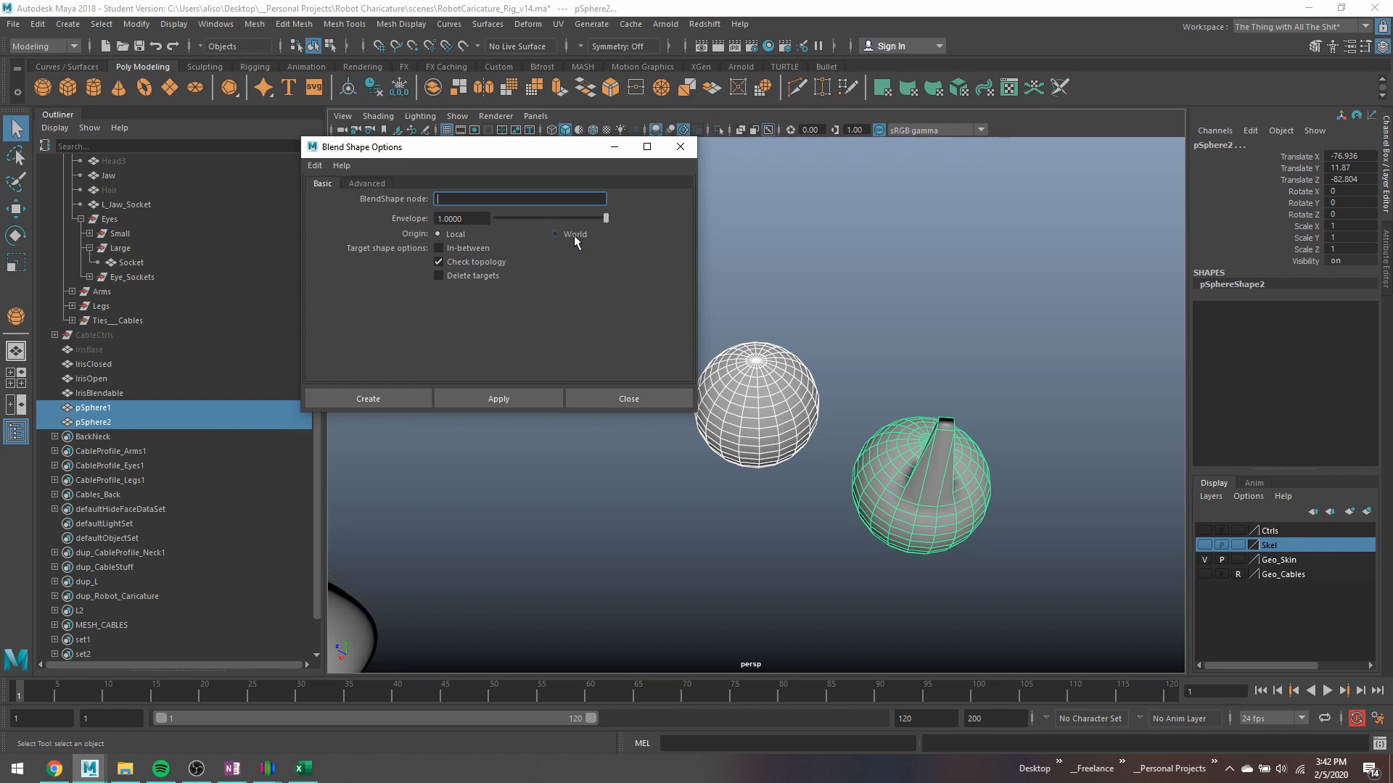
pyautogui.write('iris')
pyautogui.press('BackSpace')
pyautogui.press('BackSpace')
pyautogui.write('testblend')
# Try applying the blend shape with pSphere1 as target and pSphere2 as base, and vary the pSphere1 target weight.
pyautogui.click(499, 399)
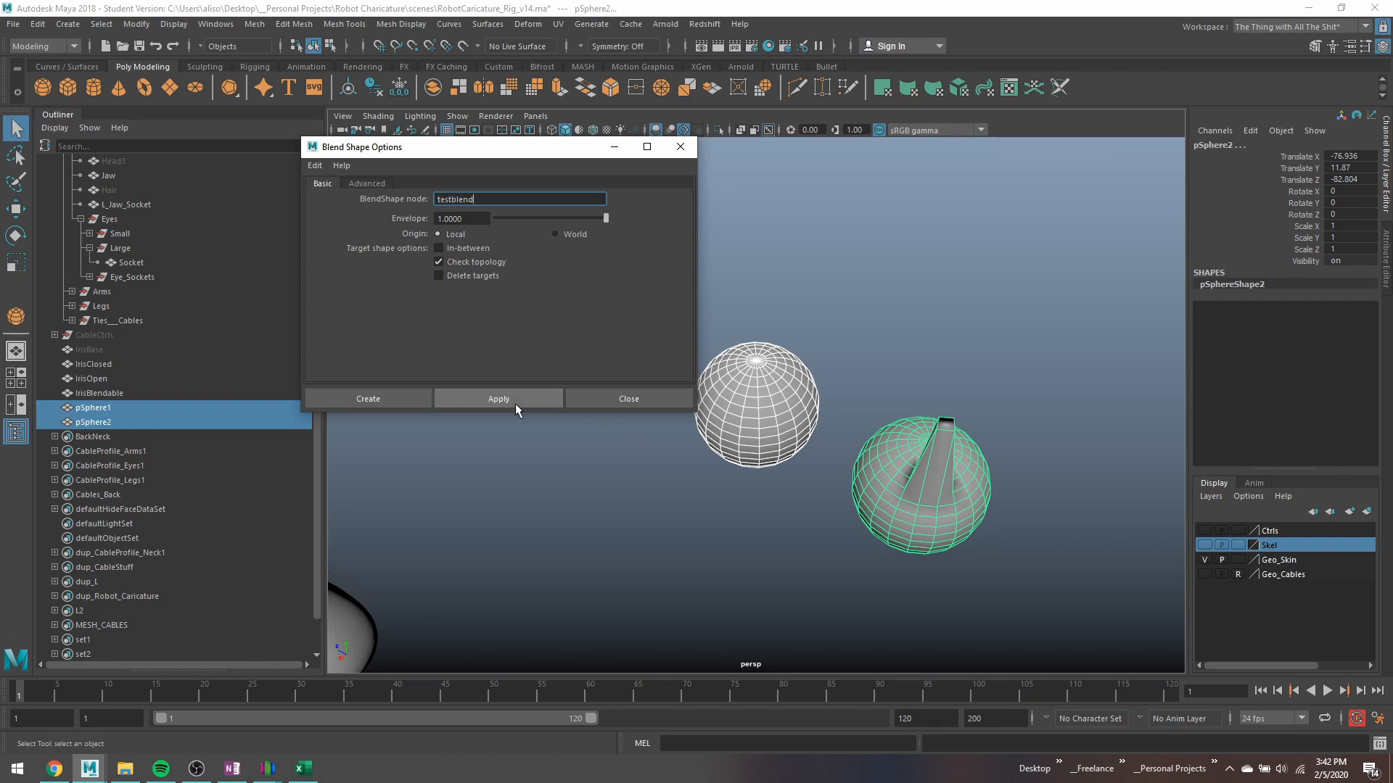
pyautogui.click(780, 400)
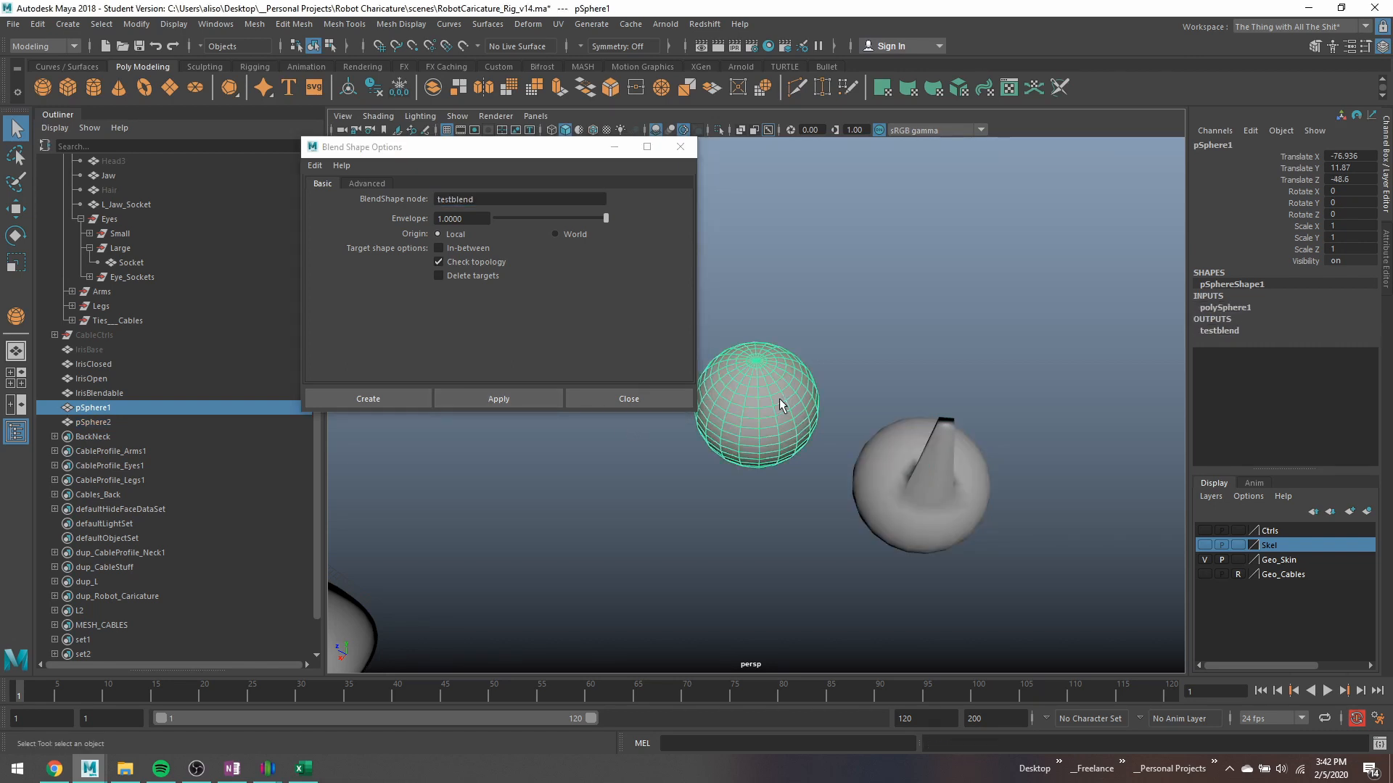
pyautogui.click(1221, 331)
pyautogui.click(1302, 354)
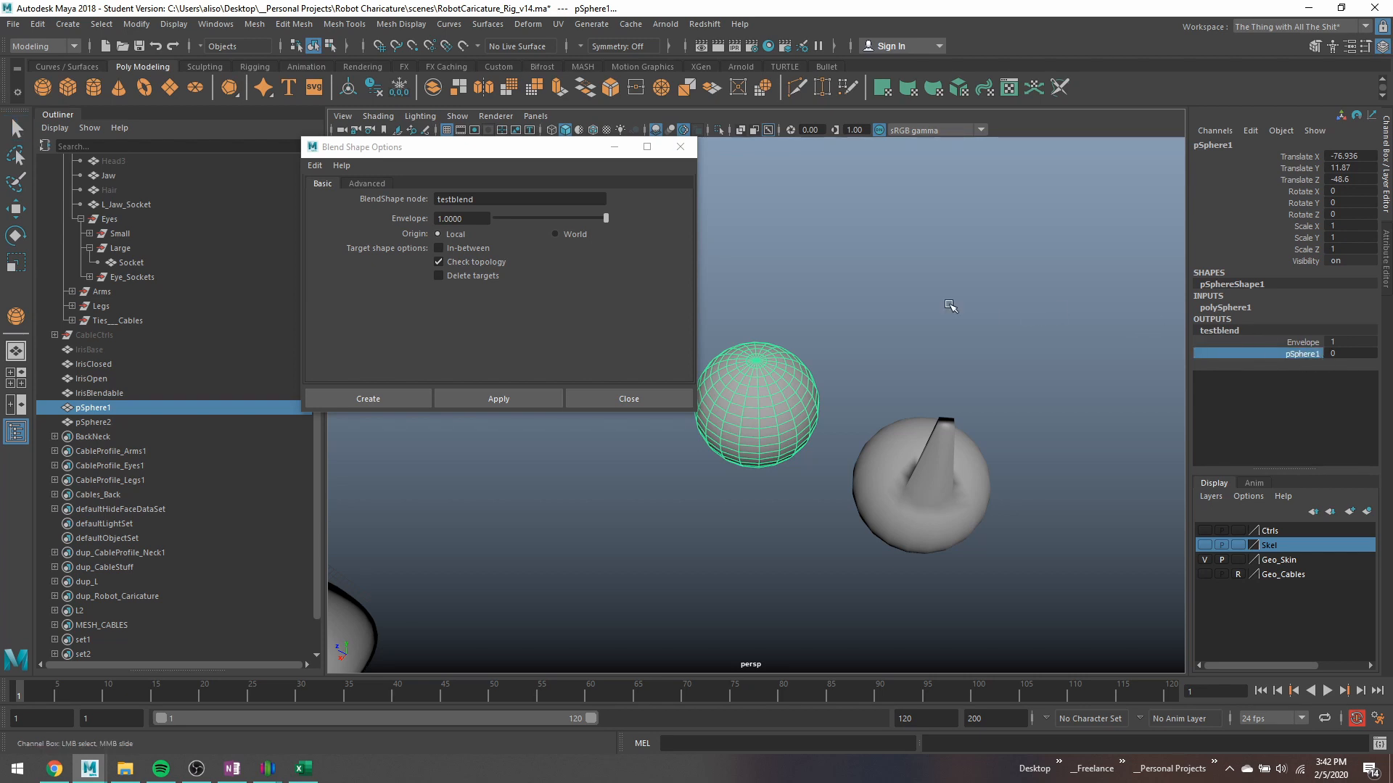
pyautogui.moveTo(948, 304)
pyautogui.mouseDown(button='middle')
pyautogui.moveTo(976, 314)
pyautogui.moveTo(927, 317)
pyautogui.mouseUp(button='middle')
pyautogui.click(995, 372)
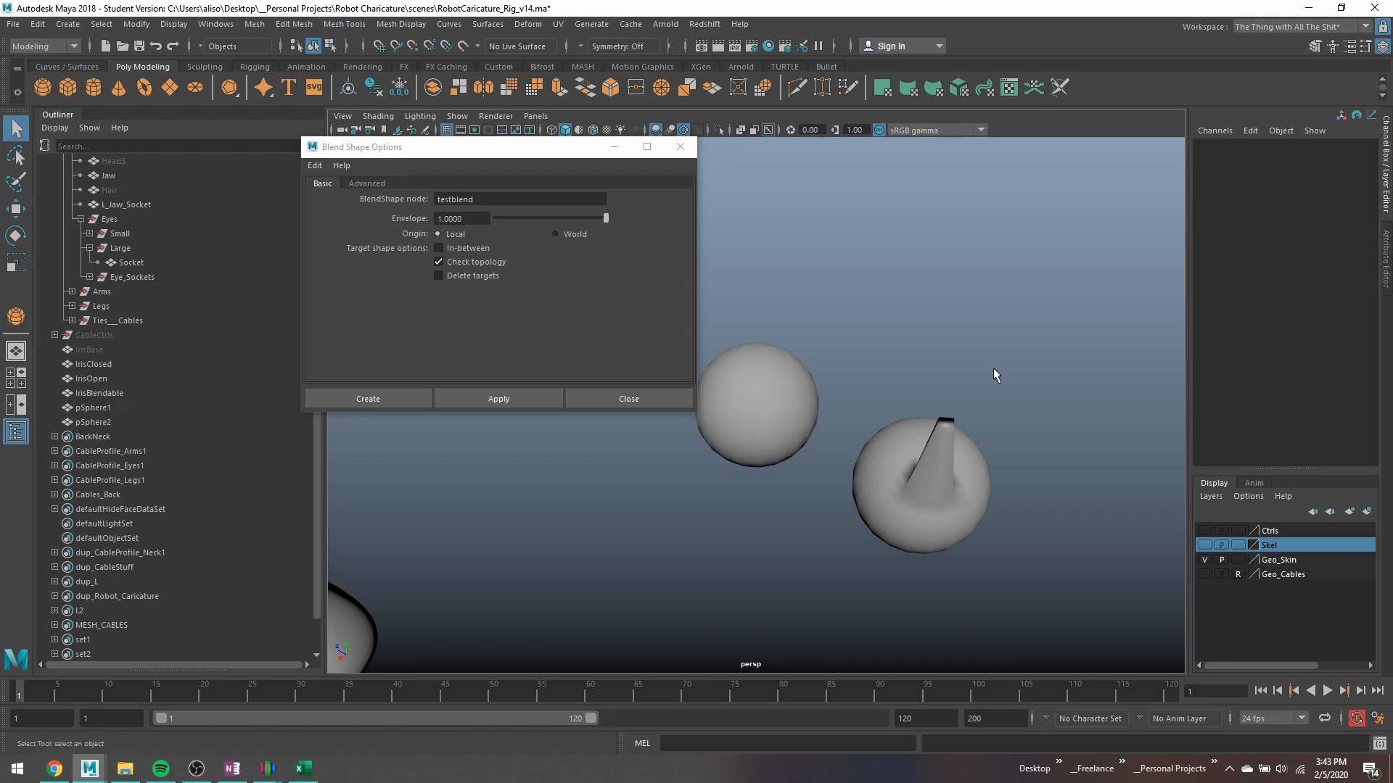
pyautogui.click(891, 453)
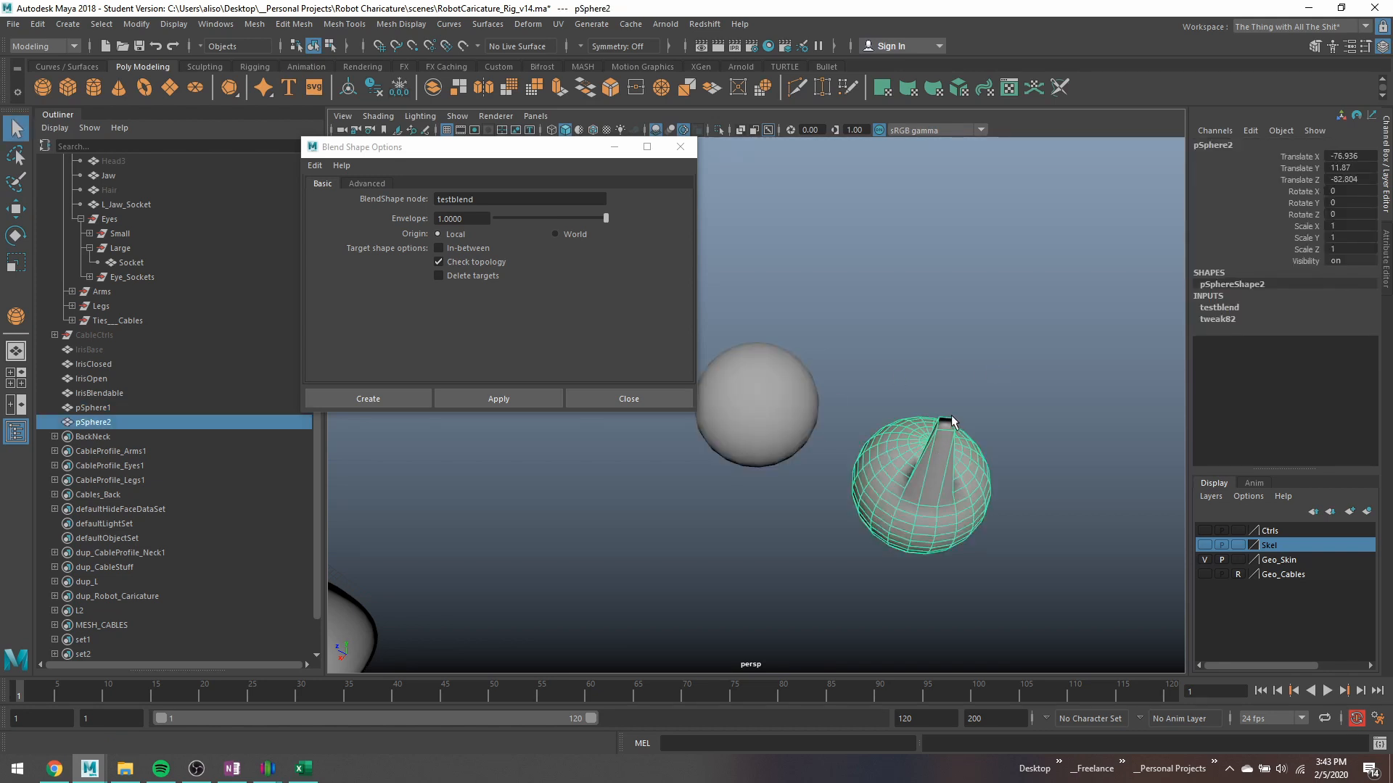
# Apply the testblend blend shape with pSphere2 as the target and pSphere1 as the base.
pyautogui.click(756, 385)
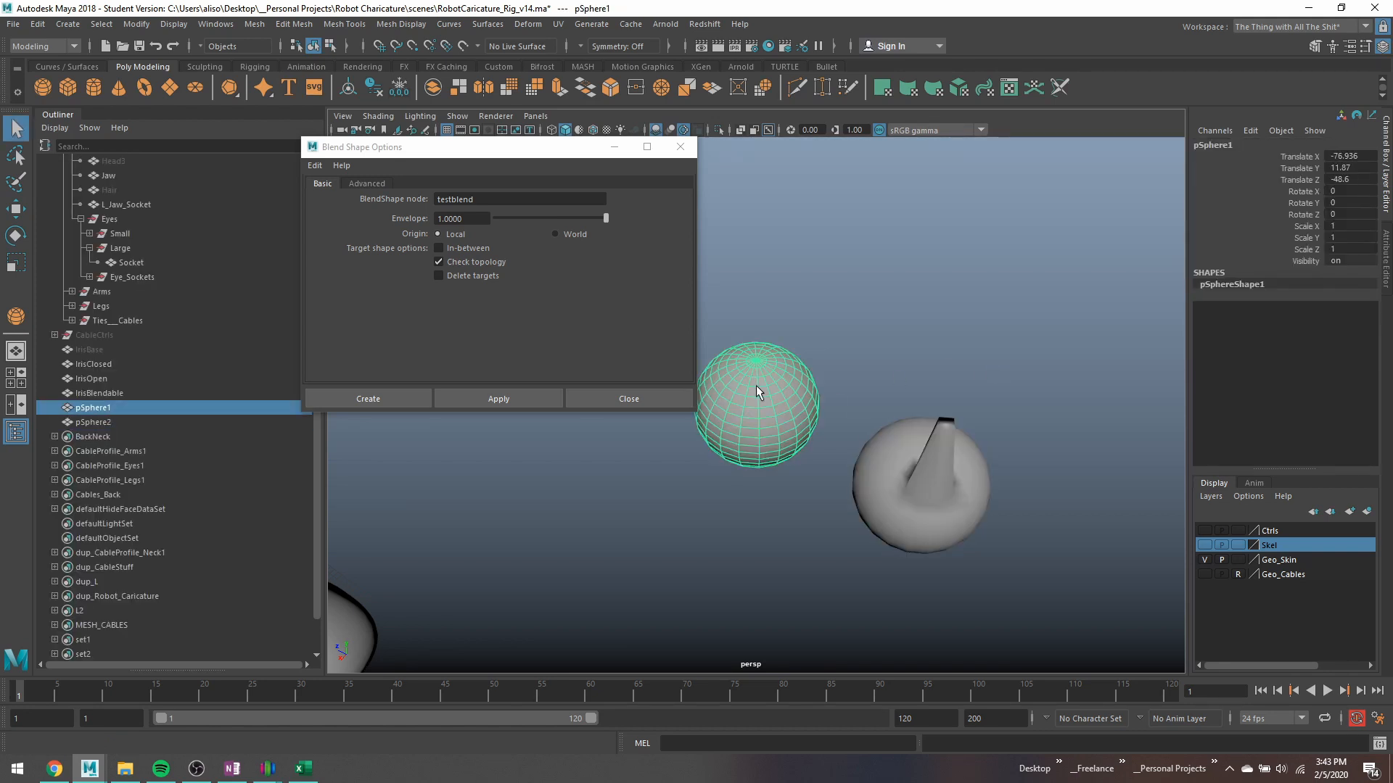
pyautogui.click(933, 469)
pyautogui.click(777, 382)
pyautogui.click(946, 471)
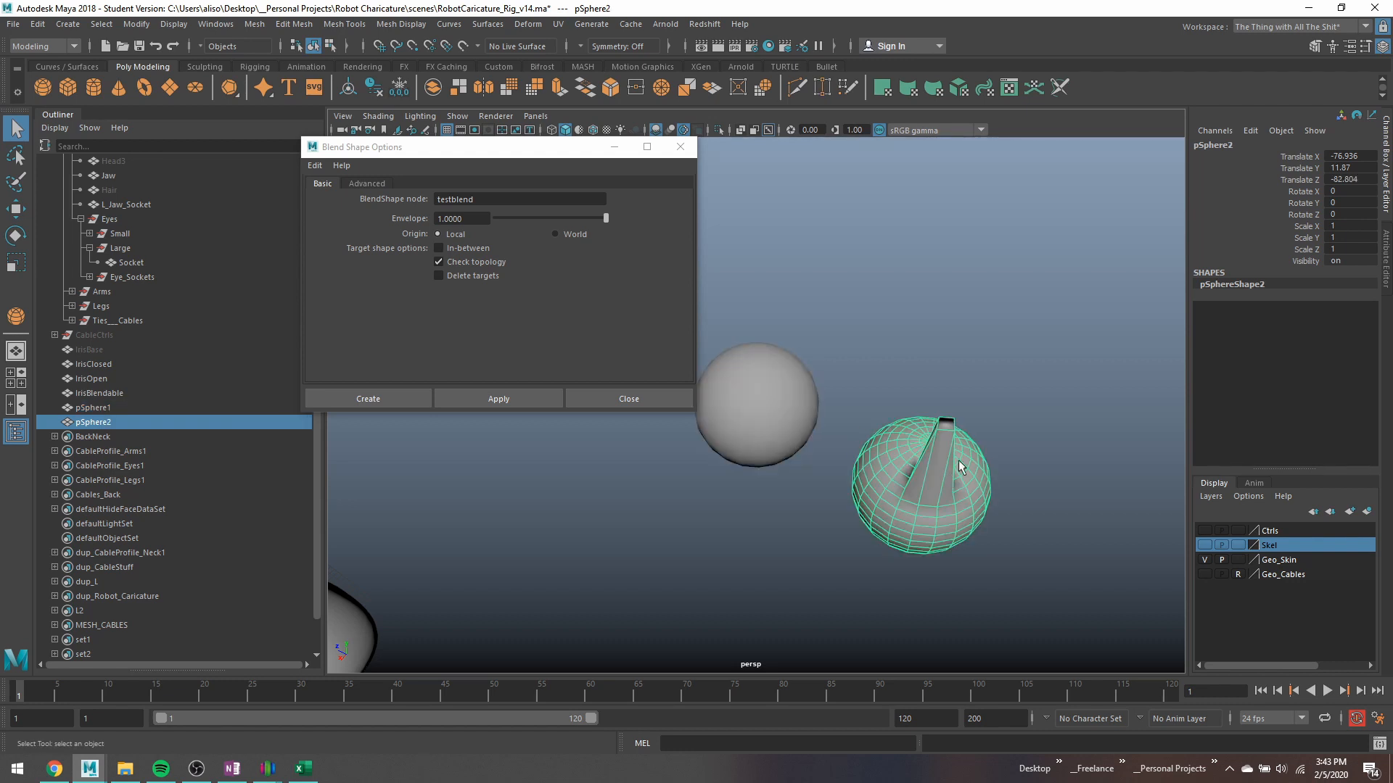
pyautogui.keyDown('shift'); pyautogui.click(779, 405); pyautogui.keyUp('shift')
pyautogui.click(527, 398)
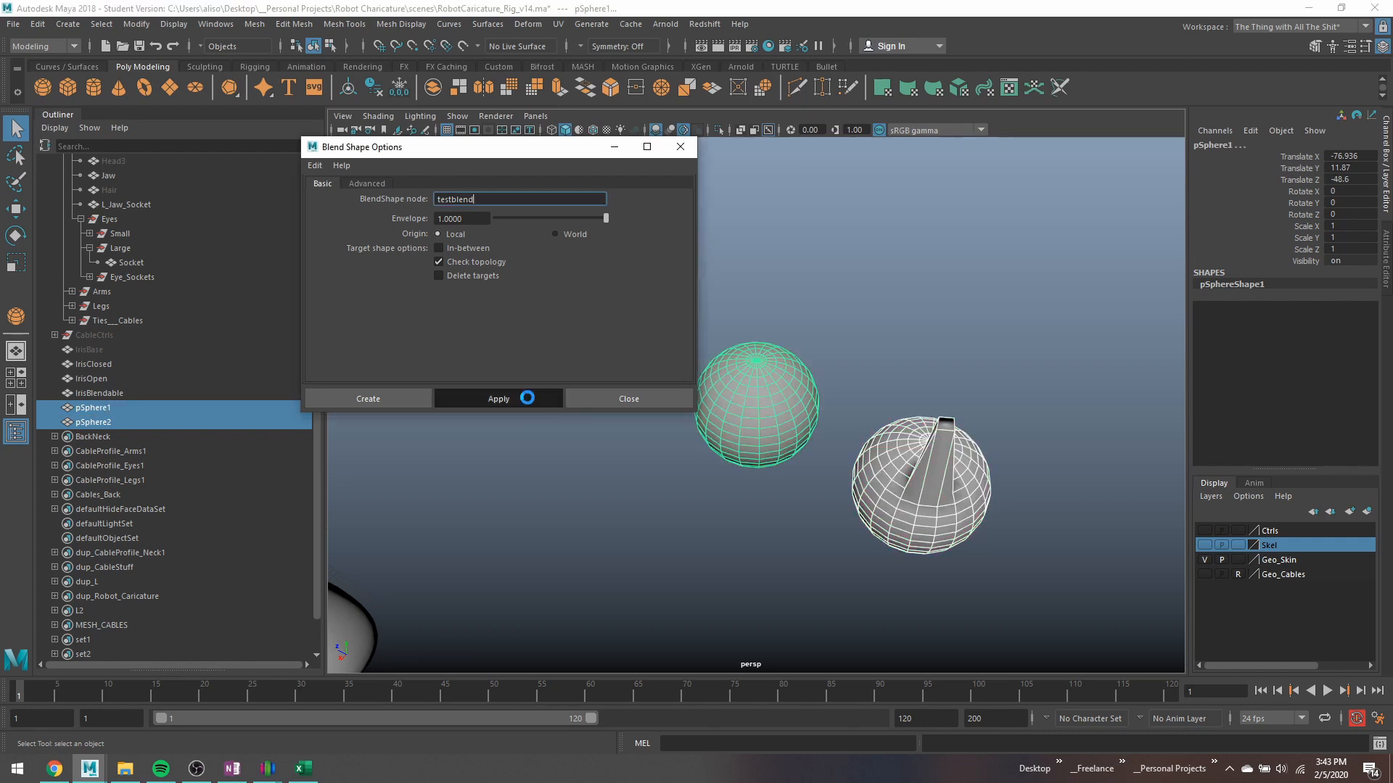
# Vary the pSphere2 weight on pSphere1's testblend node to test the deformation, and close the Blend Shape options.
pyautogui.click(797, 403)
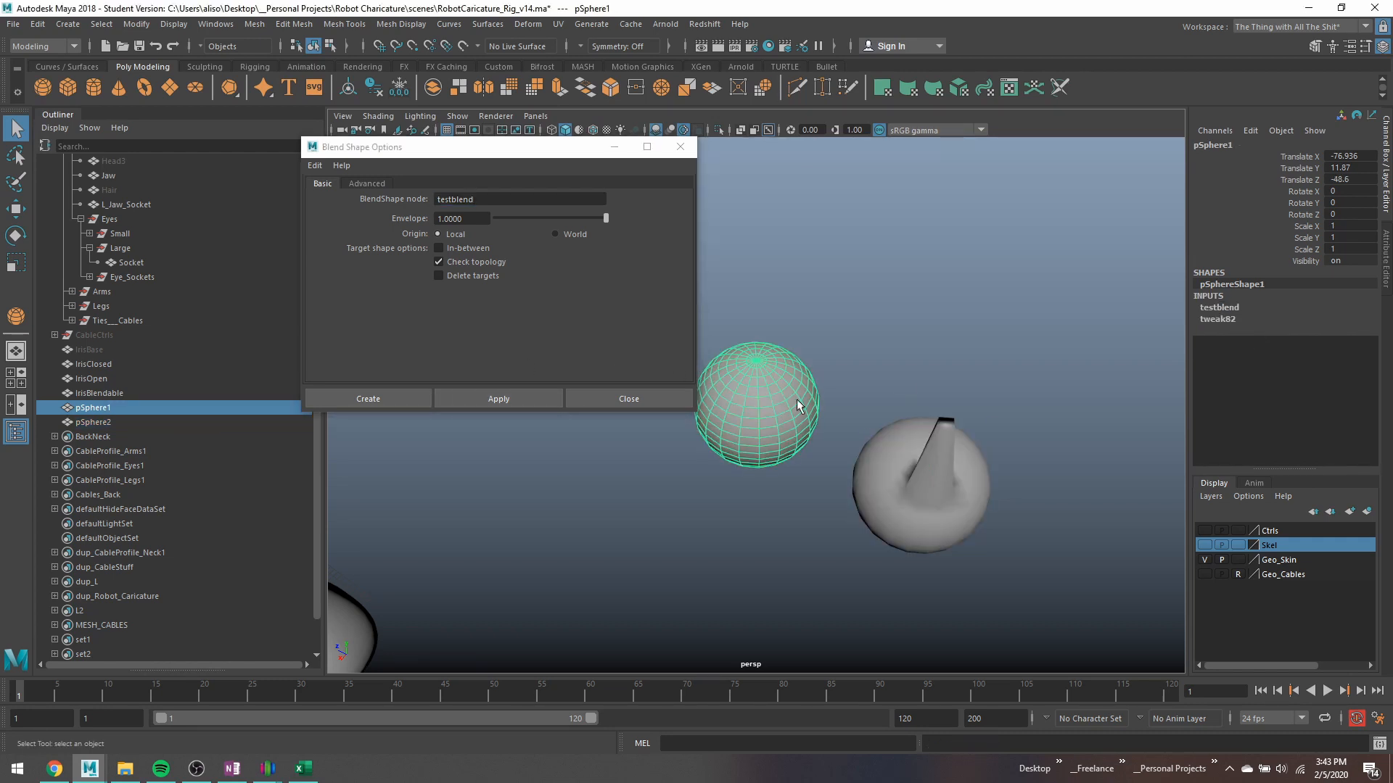
pyautogui.click(1217, 307)
pyautogui.click(1281, 329)
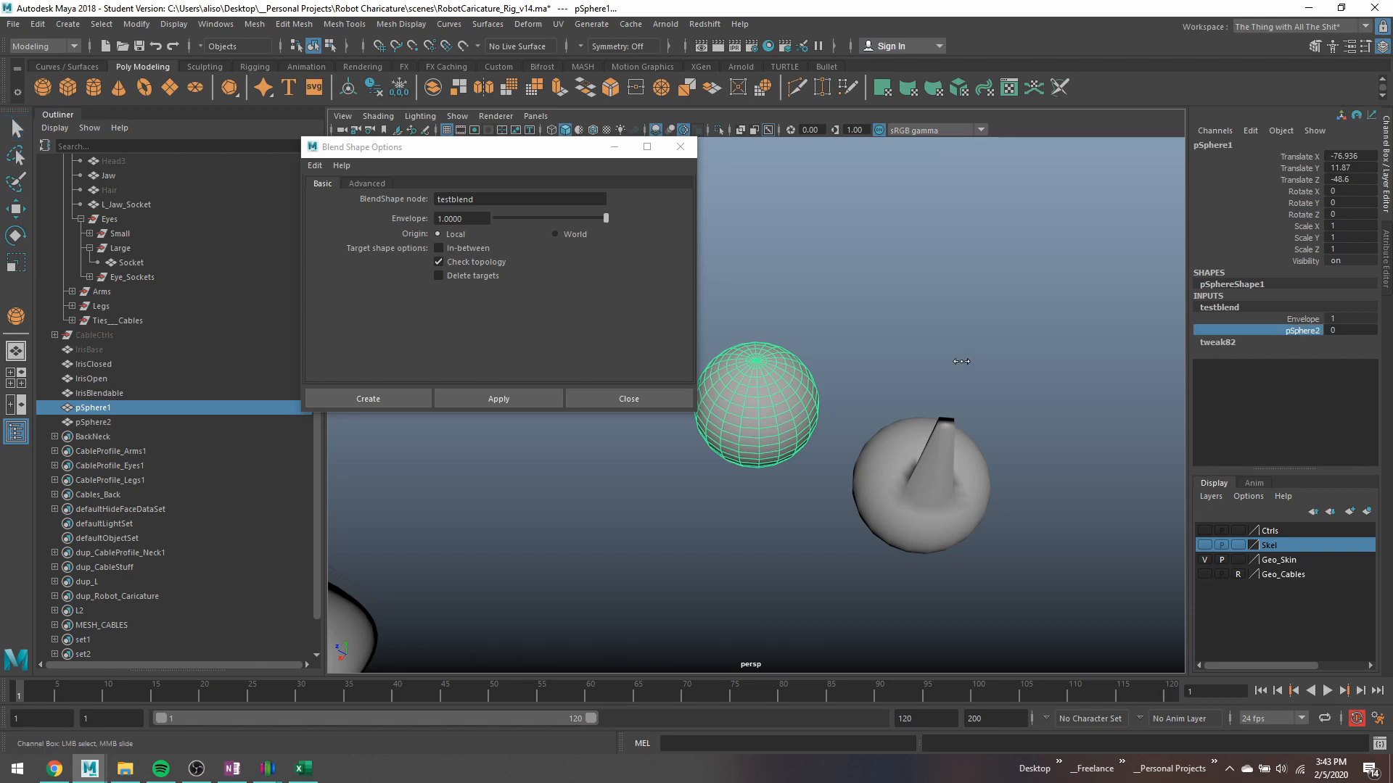
pyautogui.moveTo(961, 361)
pyautogui.mouseDown(button='middle')
pyautogui.moveTo(971, 374)
pyautogui.moveTo(948, 376)
pyautogui.mouseUp(button='middle')
pyautogui.scroll(-2, 942, 381)
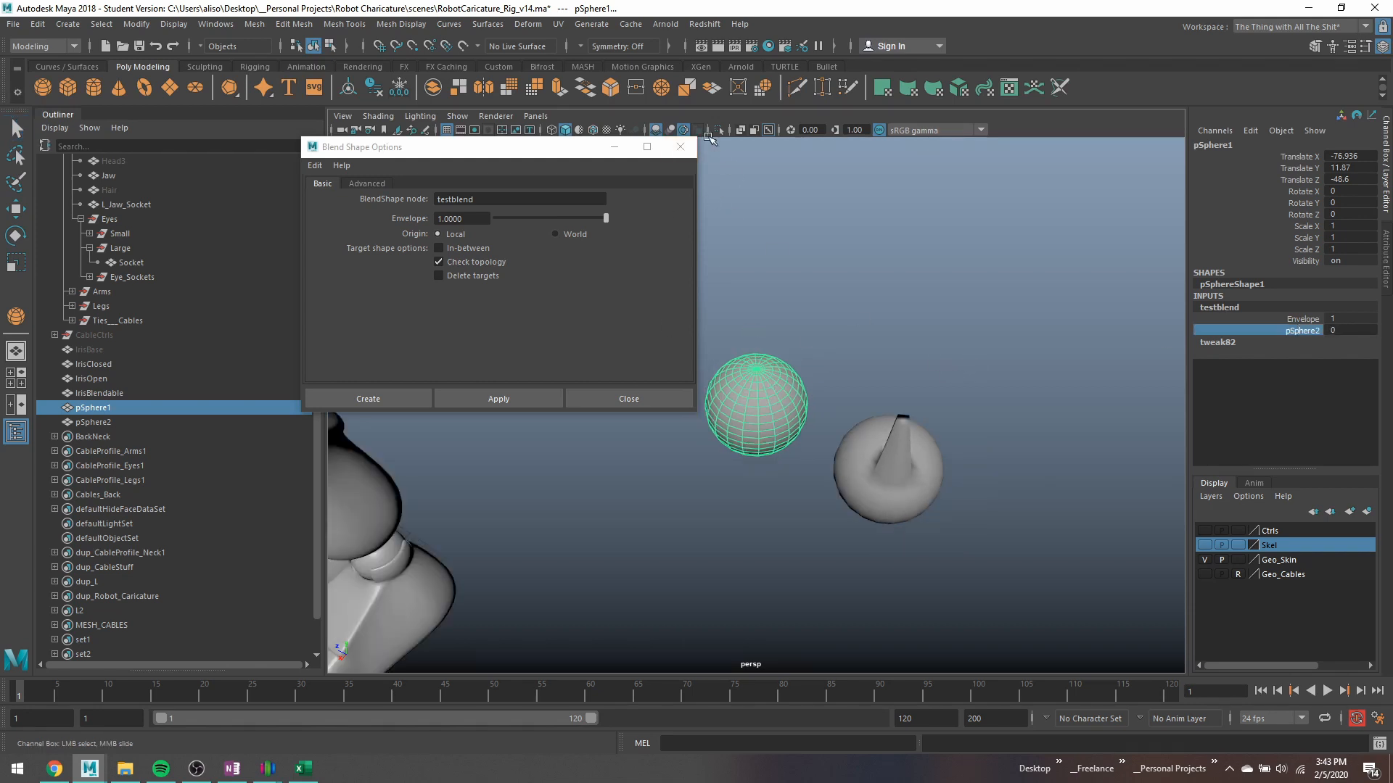
pyautogui.click(680, 147)
# Create a blend shape on IrisBlendable in the robot's large eye, using IrisClosed as the target.
pyautogui.scroll(-3, 947, 548)
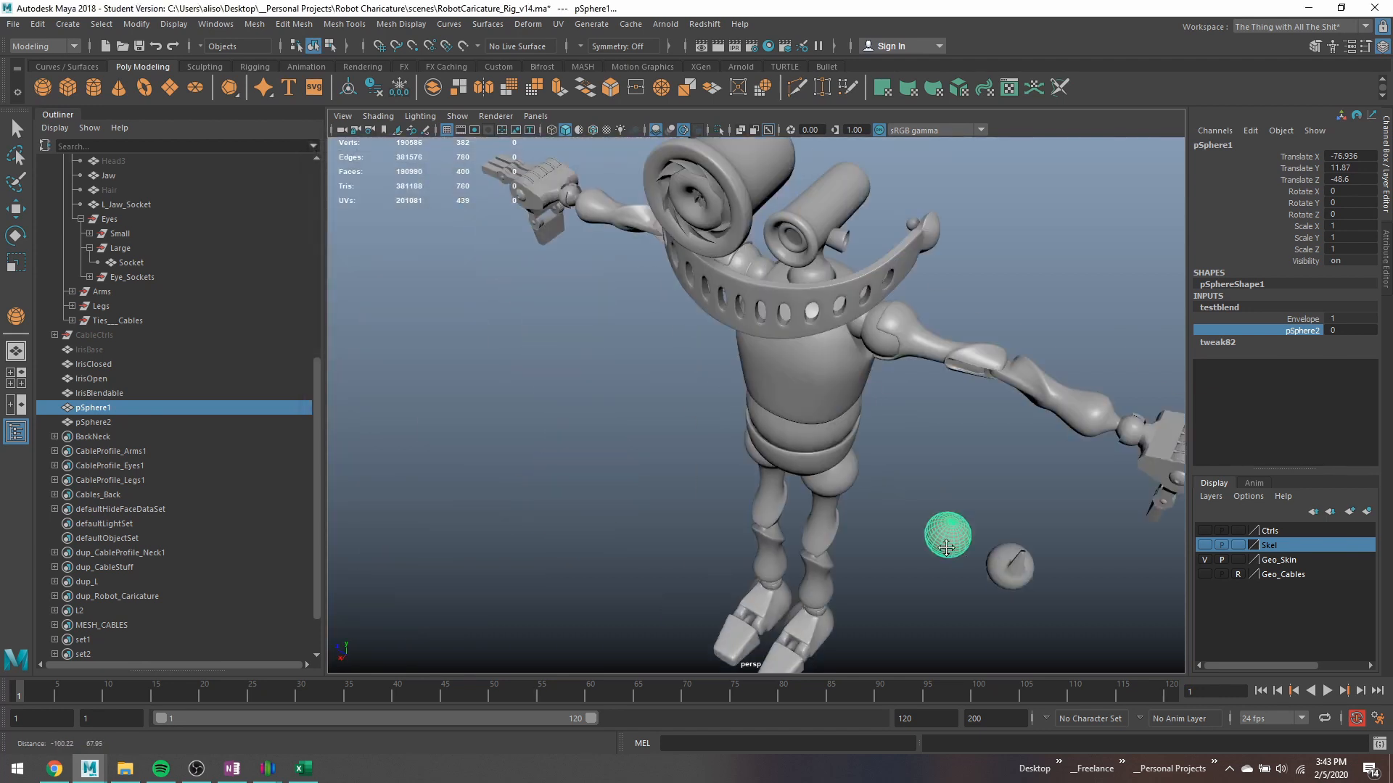
pyautogui.click(783, 326)
pyautogui.press('f')
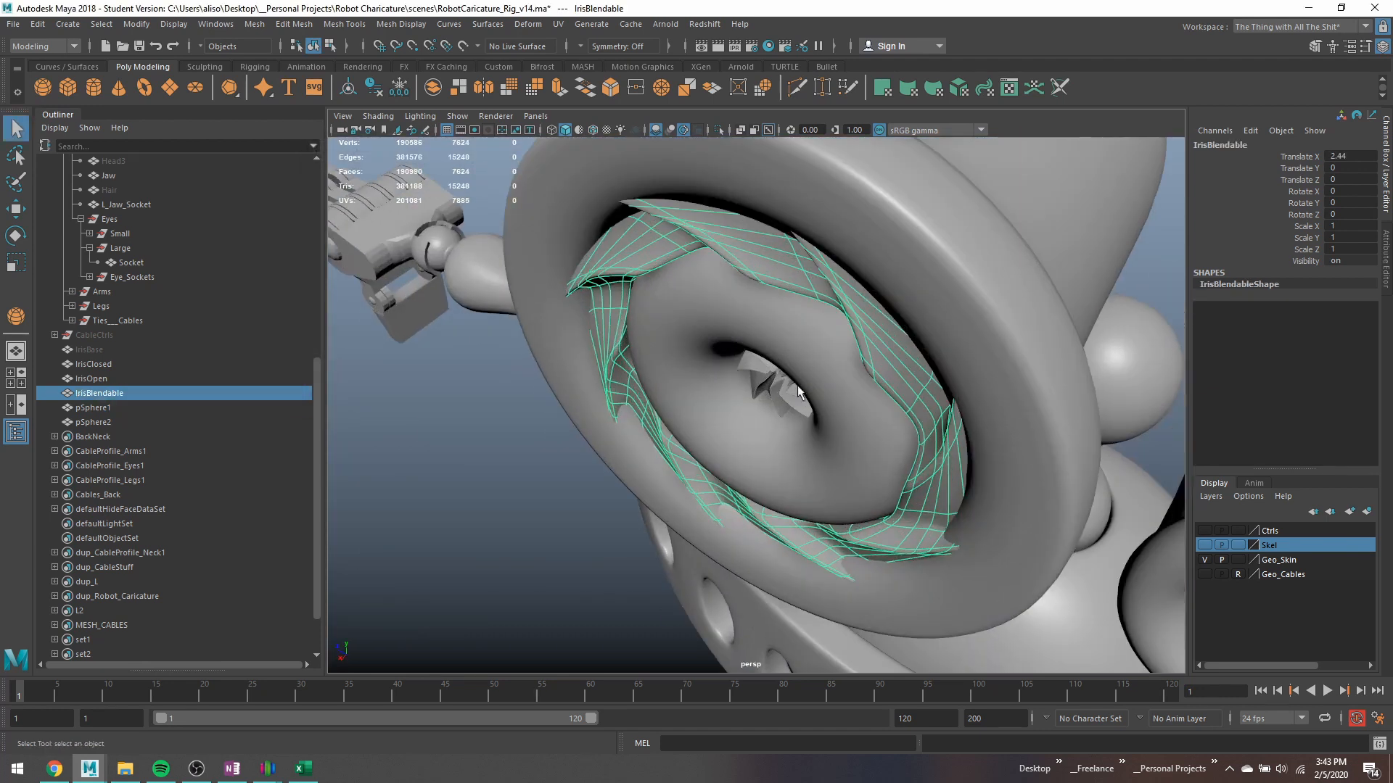
pyautogui.keyDown('alt'); pyautogui.moveTo(798, 391); pyautogui.dragTo(877, 350); pyautogui.keyUp('alt')
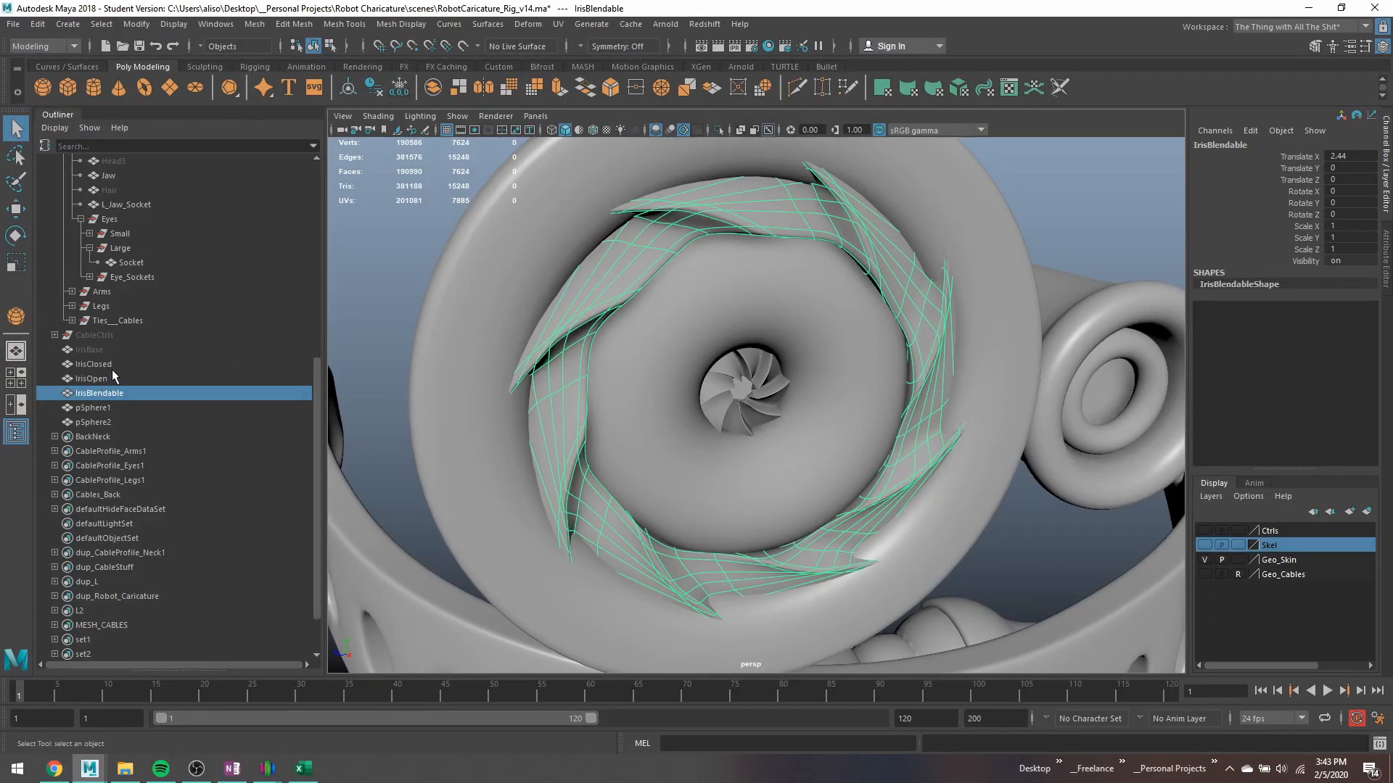
pyautogui.click(83, 365)
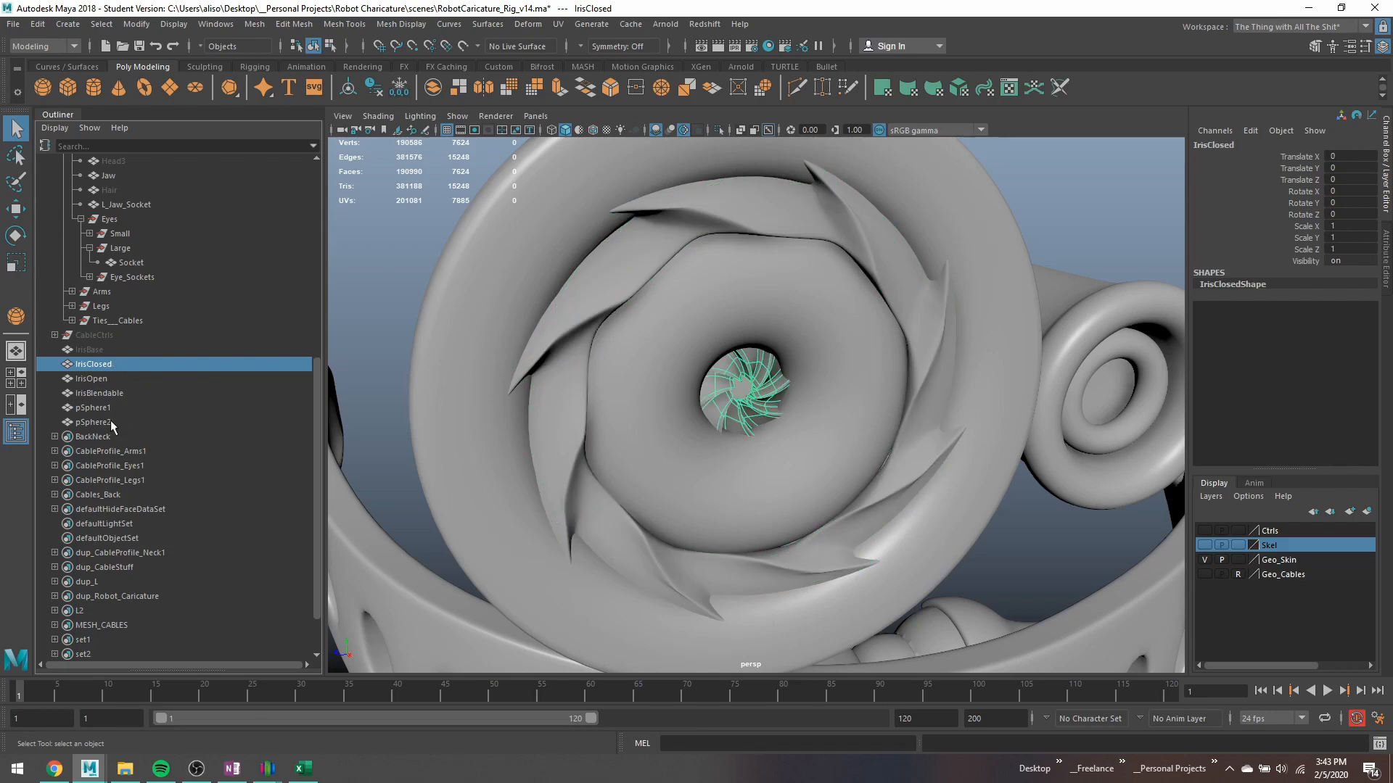
pyautogui.keyDown('ctrl'); pyautogui.click(115, 392); pyautogui.keyUp('ctrl')
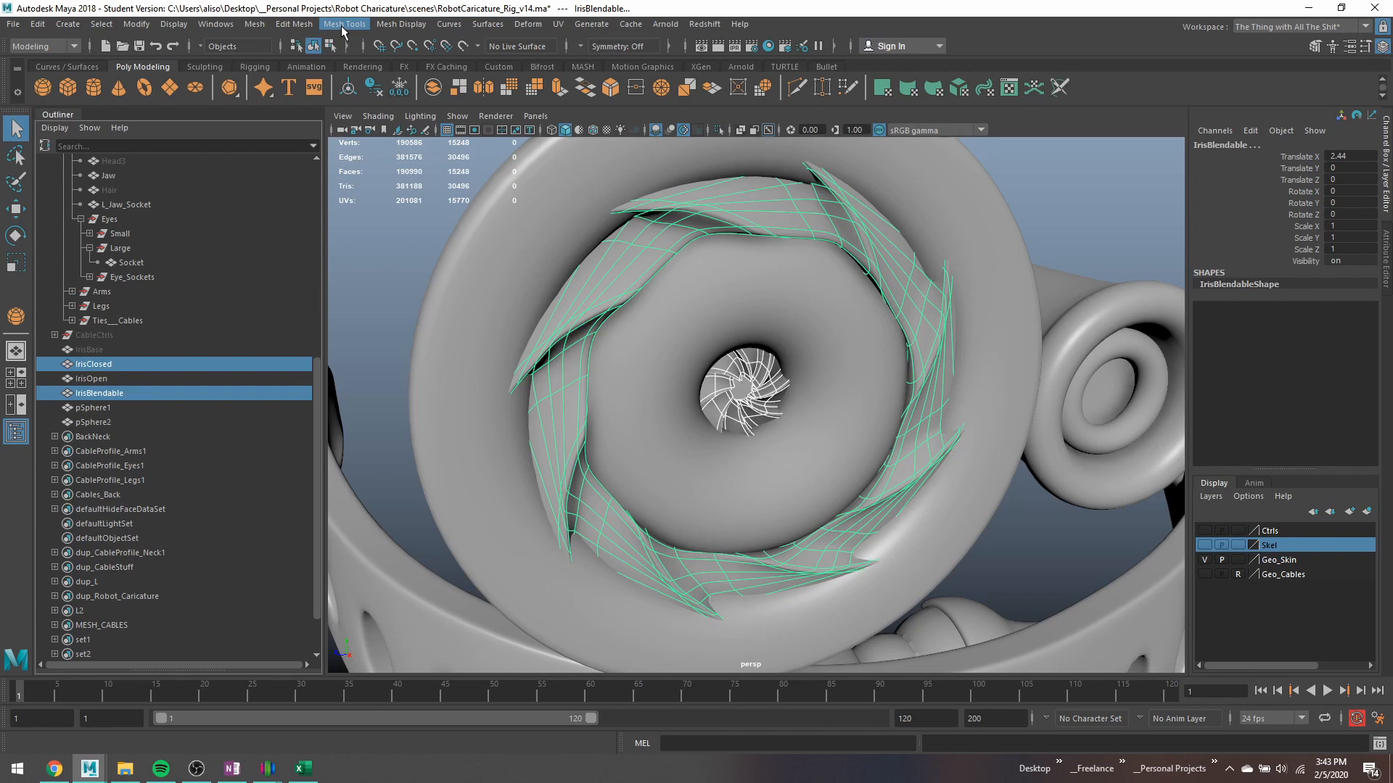
pyautogui.click(528, 24)
pyautogui.click(560, 63)
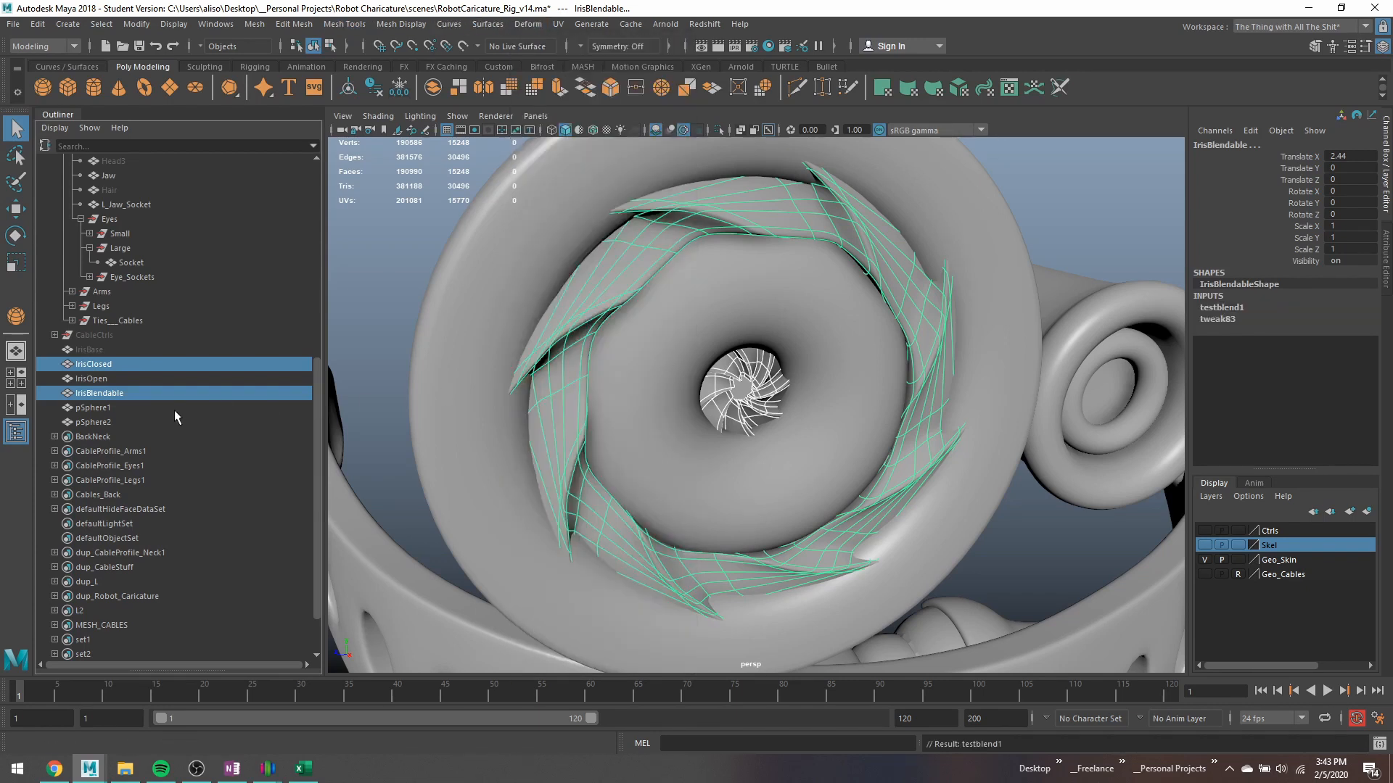
# Set the IrisClosed weight of IrisBlendable's blend shape to 1 and isolate the mesh to inspect the closed iris.
pyautogui.click(116, 393)
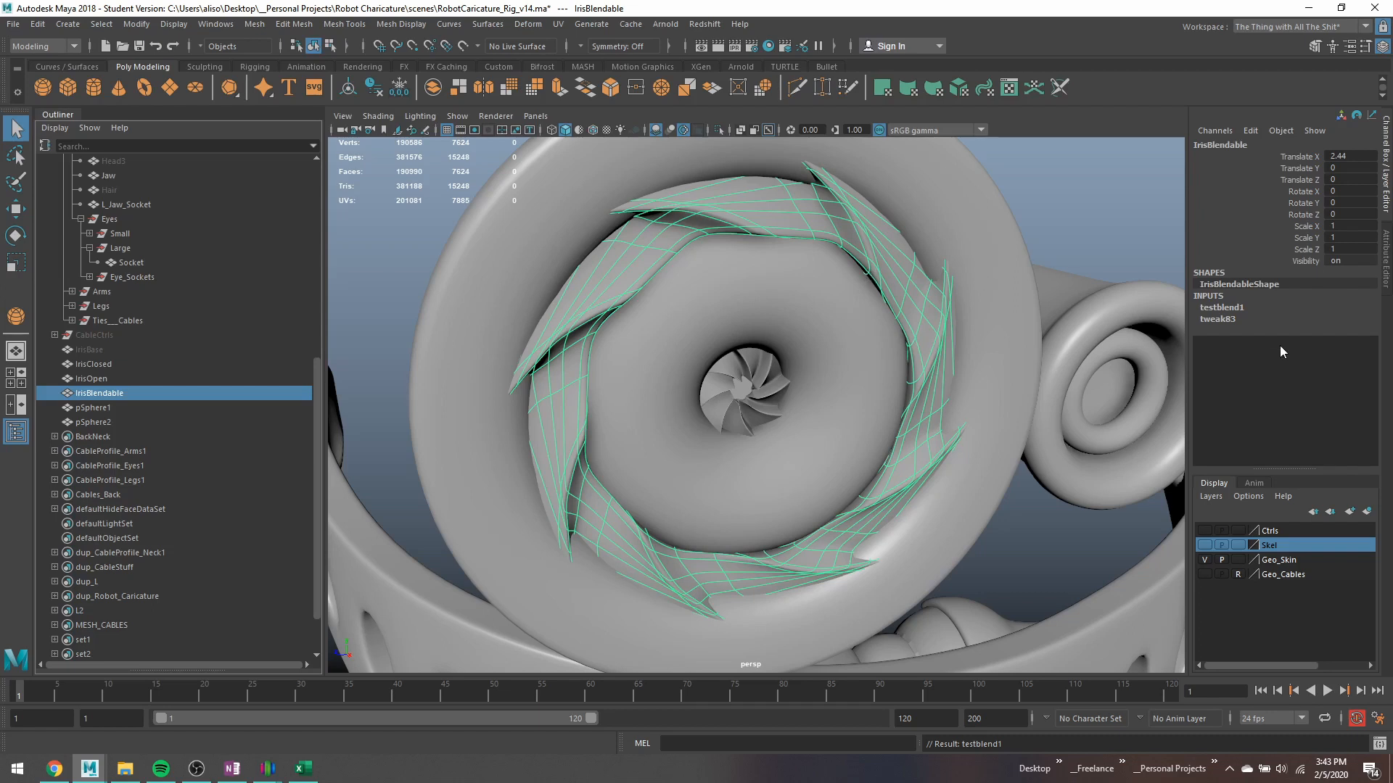
pyautogui.click(1222, 310)
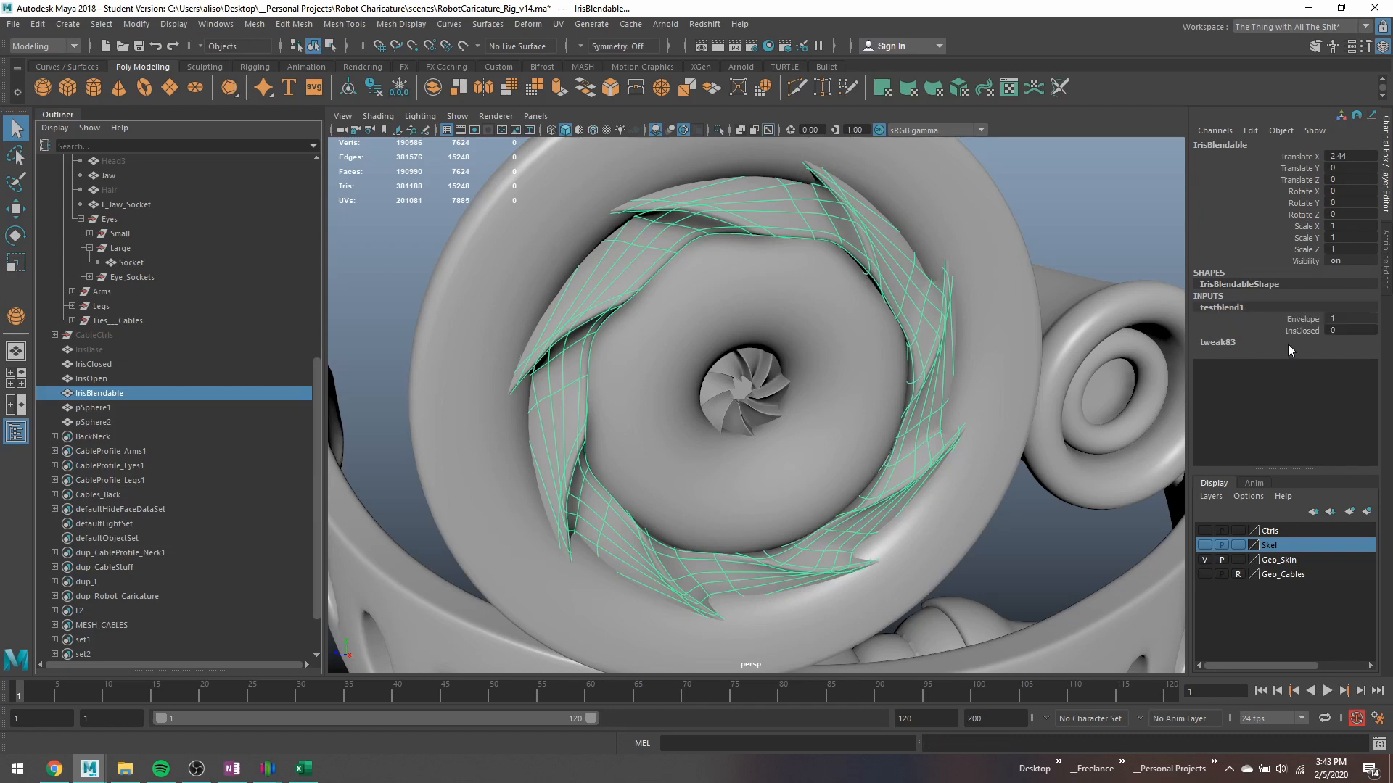
pyautogui.click(1302, 332)
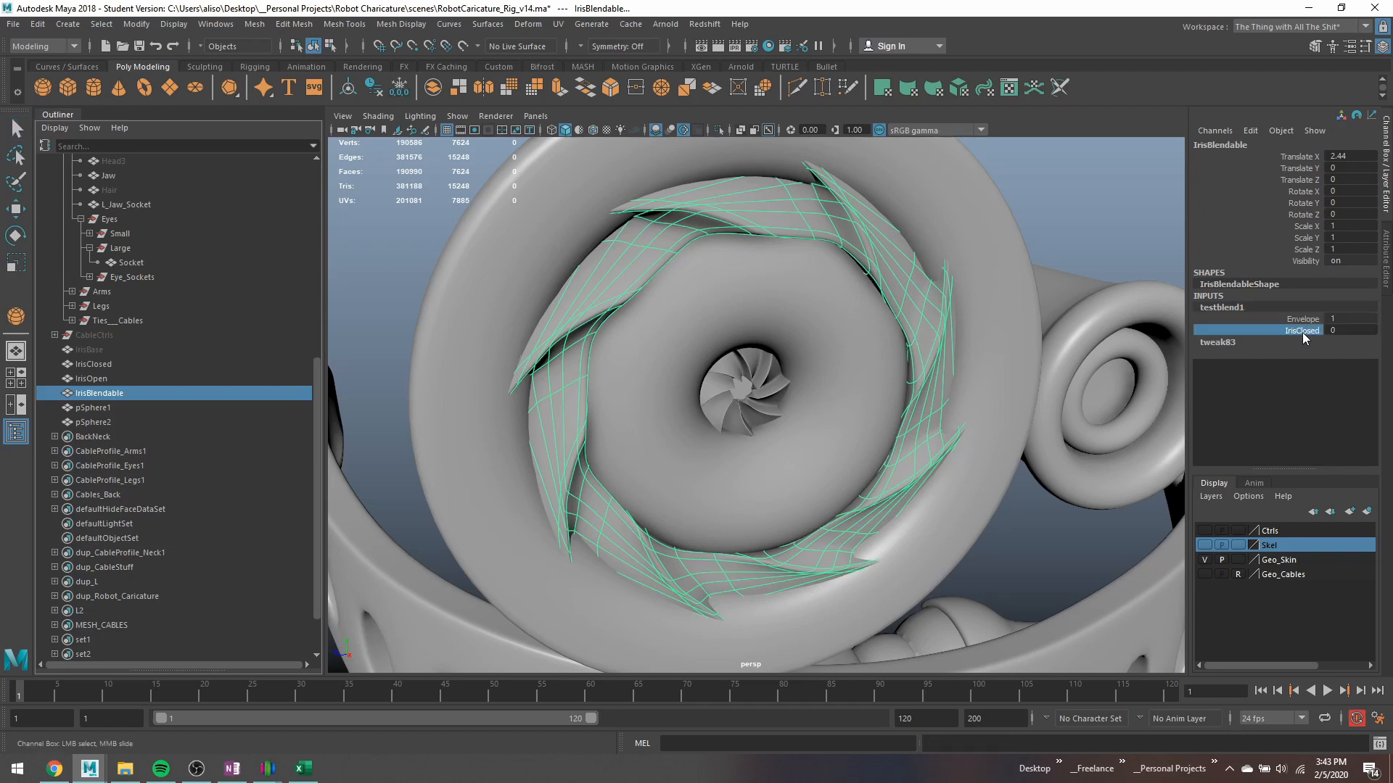
pyautogui.moveTo(1079, 223); pyautogui.dragTo(982, 270, button='middle')
pyautogui.hotkey('ctrl', '1')
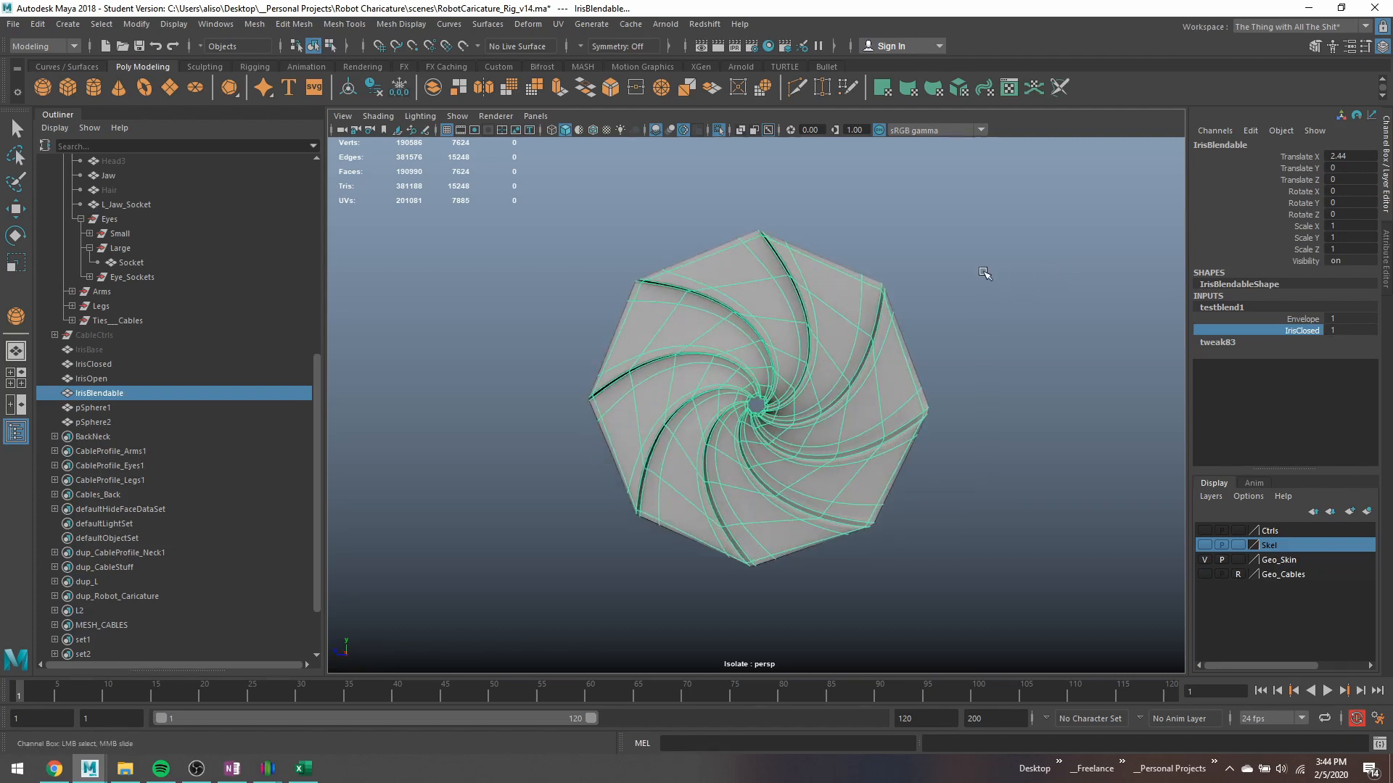
pyautogui.keyDown('alt'); pyautogui.moveTo(982, 271); pyautogui.dragTo(992, 300); pyautogui.keyUp('alt')
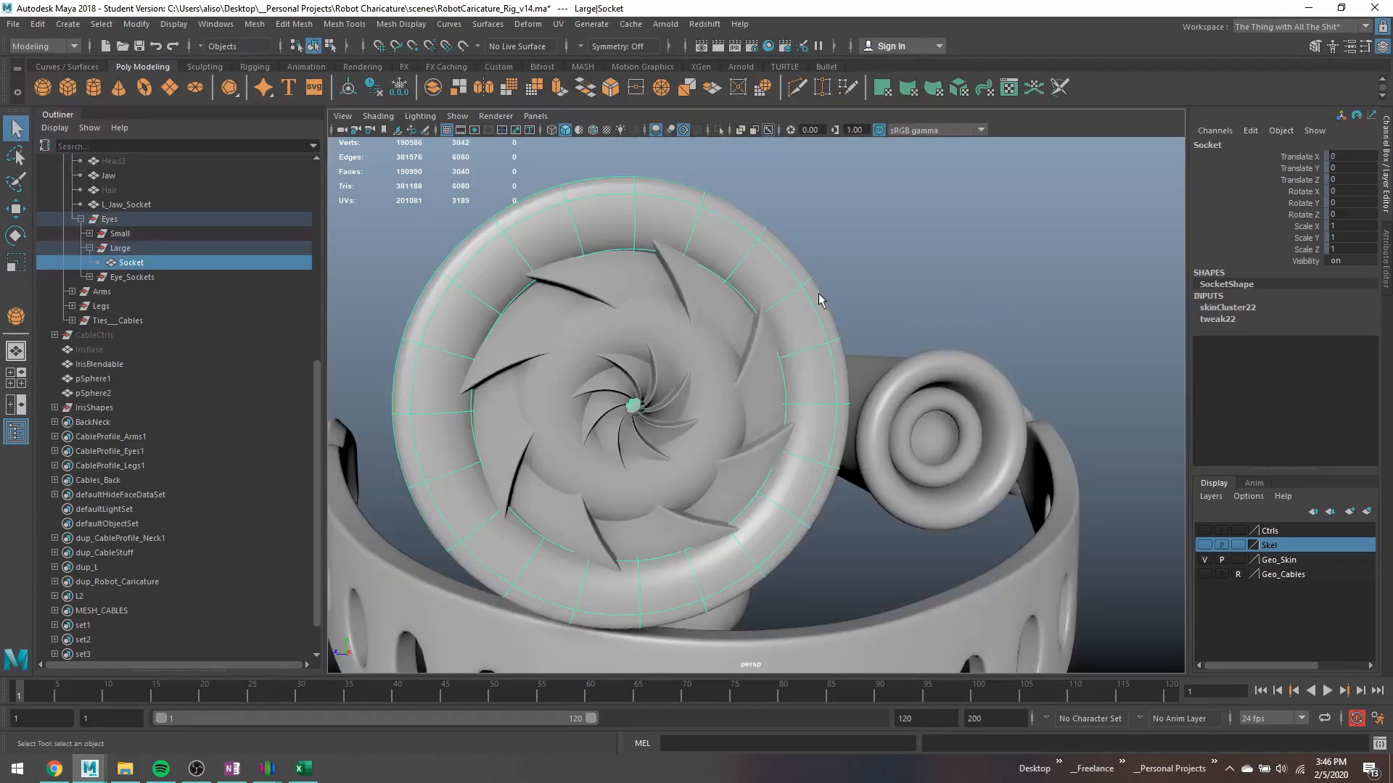
pyautogui.moveTo(754, 273); pyautogui.dragTo(753, 305, button='right')
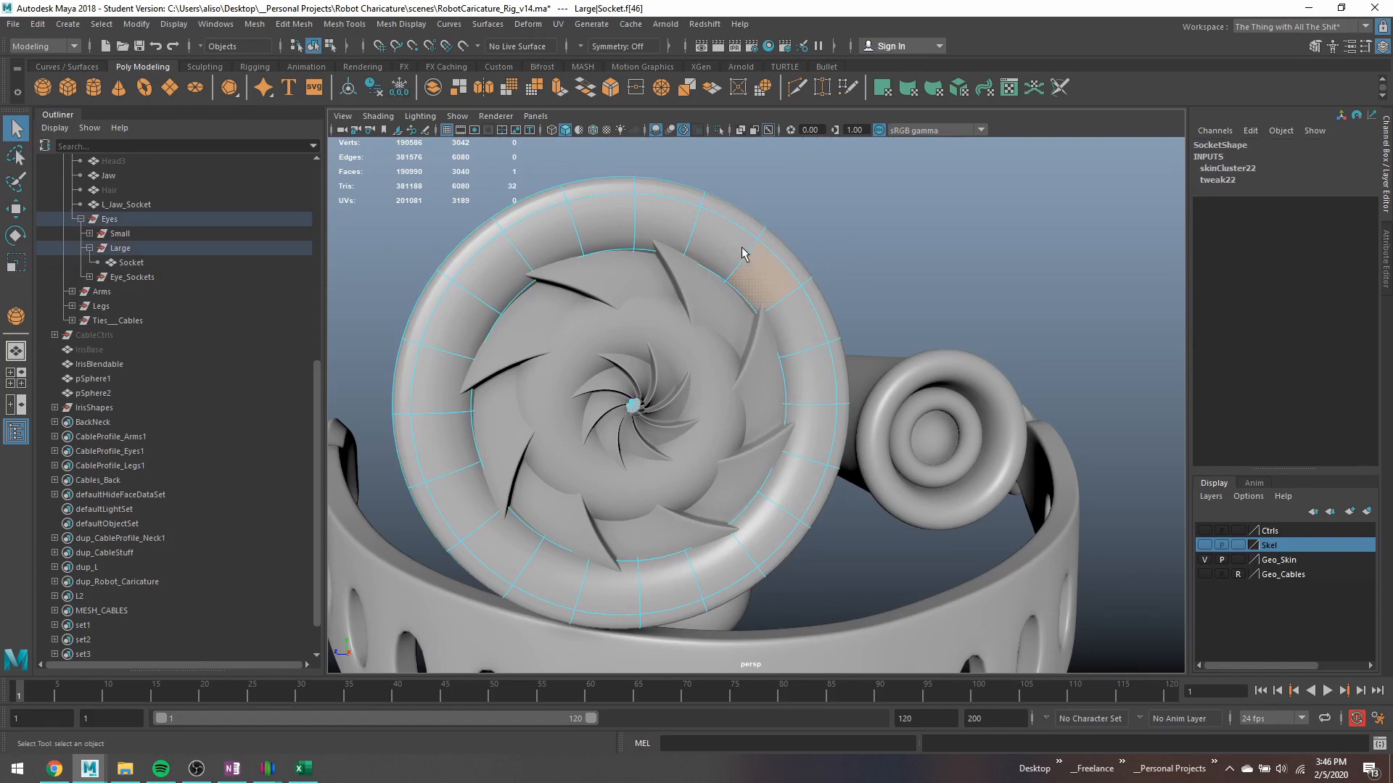
pyautogui.doubleClick(720, 215)
pyautogui.keyDown('shift'); pyautogui.doubleClick(673, 189); pyautogui.keyUp('shift')
pyautogui.keyDown('alt'); pyautogui.moveTo(630, 286); pyautogui.dragTo(643, 287); pyautogui.keyUp('alt')
pyautogui.press('w')
pyautogui.moveTo(767, 482); pyautogui.dragTo(687, 455)
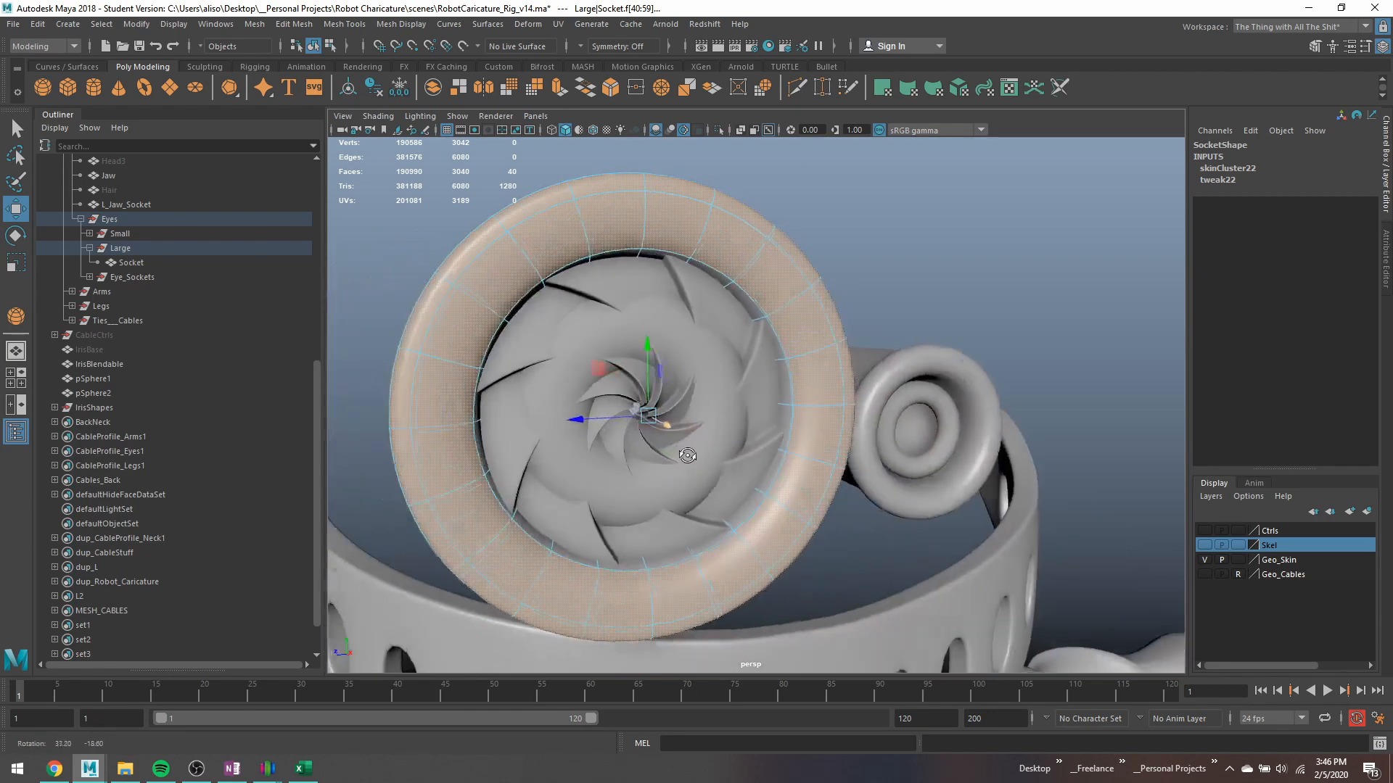
pyautogui.press('q')
pyautogui.click(663, 286)
pyautogui.moveTo(665, 276); pyautogui.dragTo(710, 251, button='right')
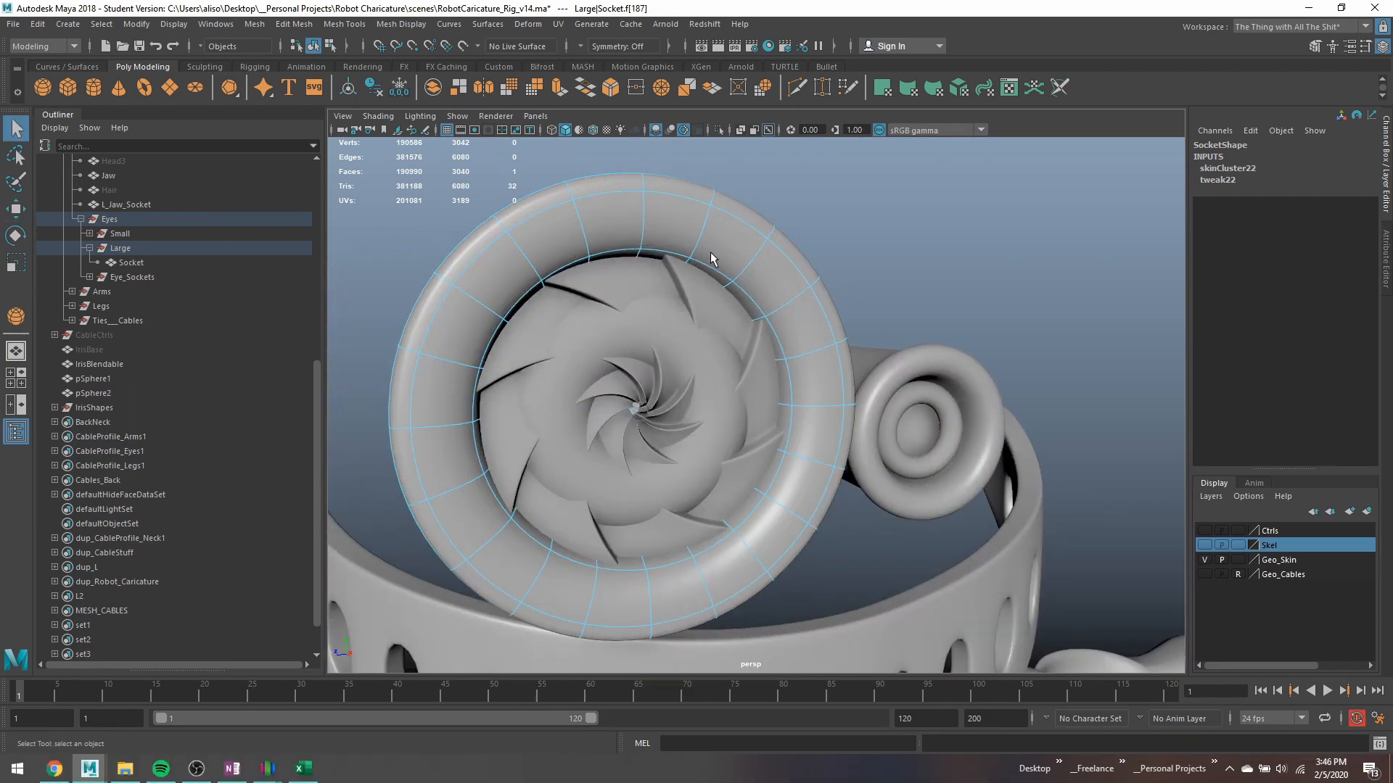
# Expand the IrisShapes group, select IrisClosed and isolate it in the viewport, viewed from the front.
pyautogui.click(644, 281)
pyautogui.moveTo(698, 380)
pyautogui.keyDown('alt'); pyautogui.mouseDown()
pyautogui.moveTo(737, 386)
pyautogui.moveTo(703, 379)
pyautogui.mouseUp(); pyautogui.keyUp('alt')
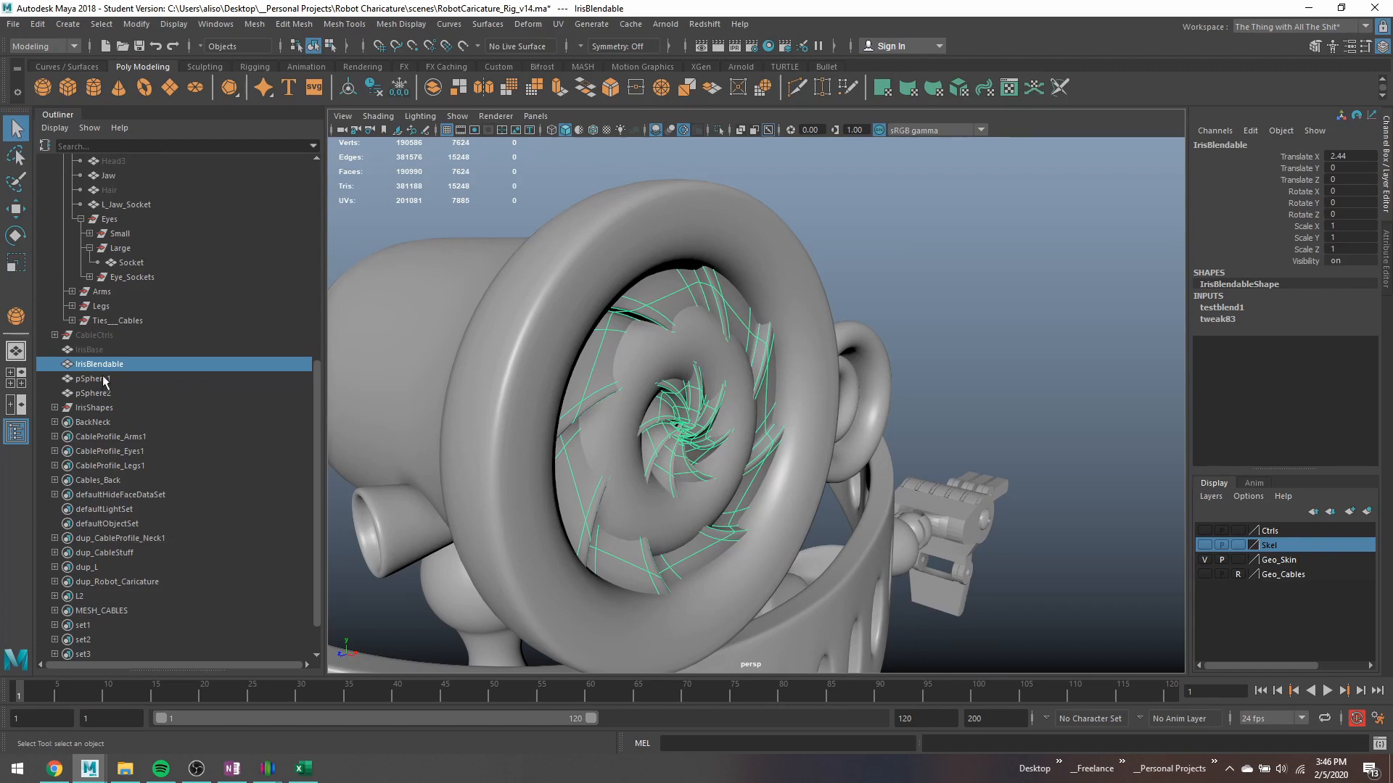
pyautogui.click(54, 408)
pyautogui.click(116, 437)
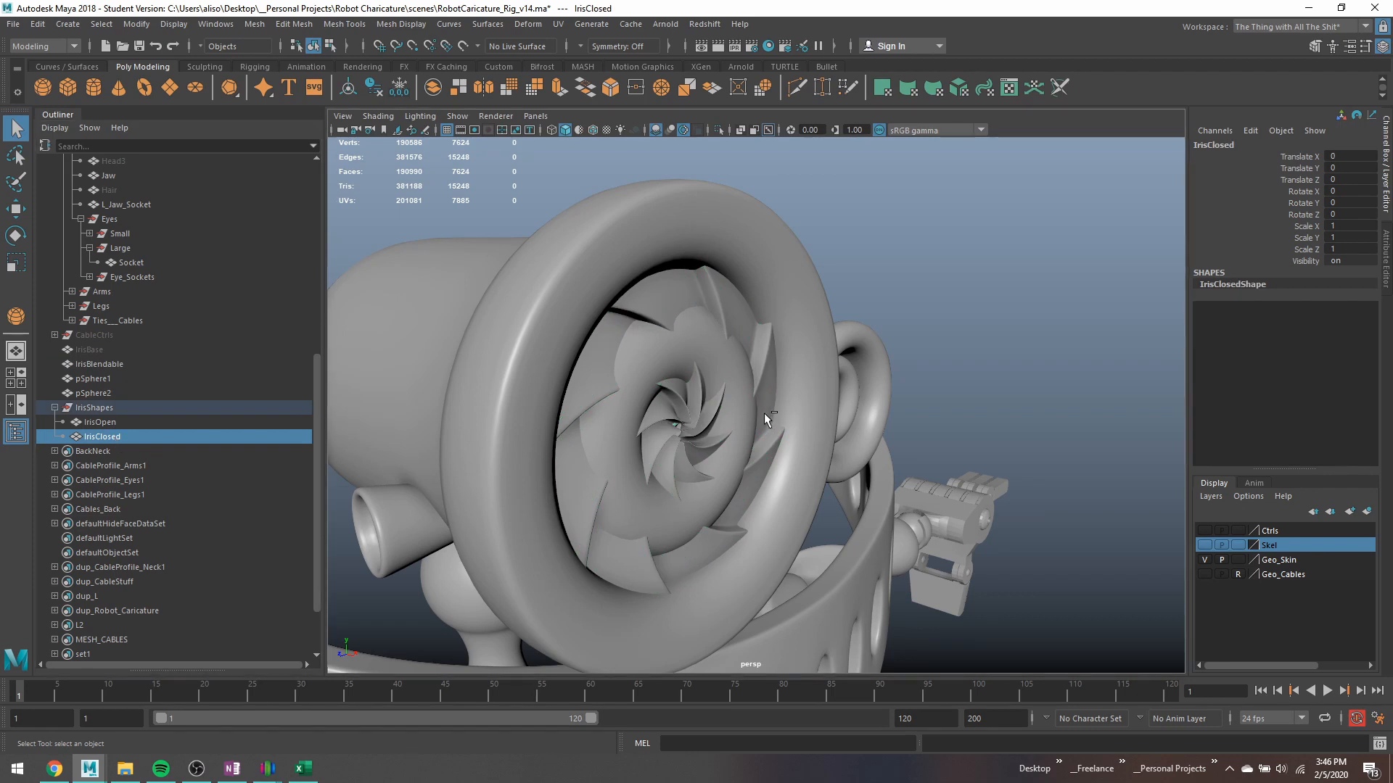
pyautogui.hotkey('ctrl', '1')
pyautogui.keyDown('alt'); pyautogui.moveTo(714, 415); pyautogui.dragTo(642, 402); pyautogui.keyUp('alt')
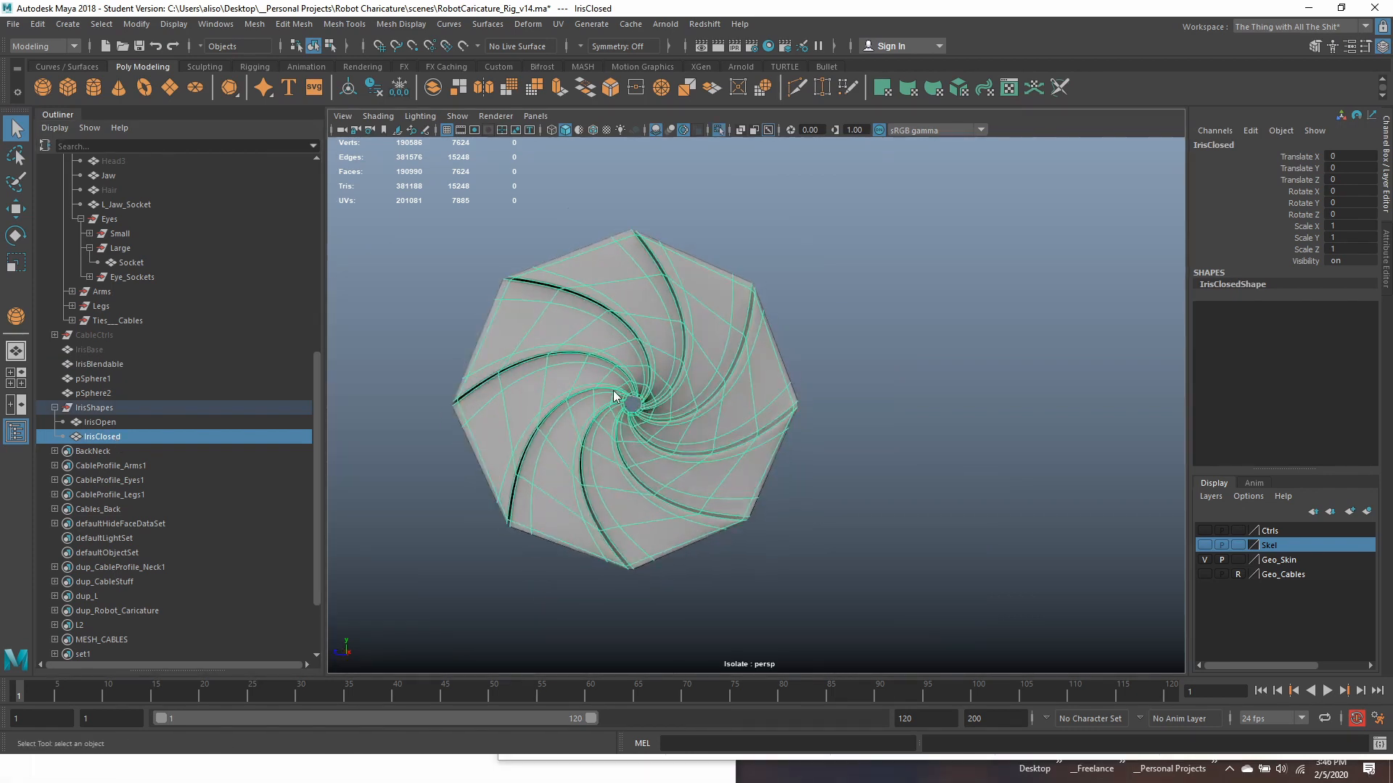
# Select the vertices around the centre of IrisClosed and pull them forward with soft selection on, judging the shape against the whole eye.
pyautogui.moveTo(643, 407); pyautogui.dragTo(573, 379, button='right')
pyautogui.moveTo(624, 397); pyautogui.dragTo(658, 429)
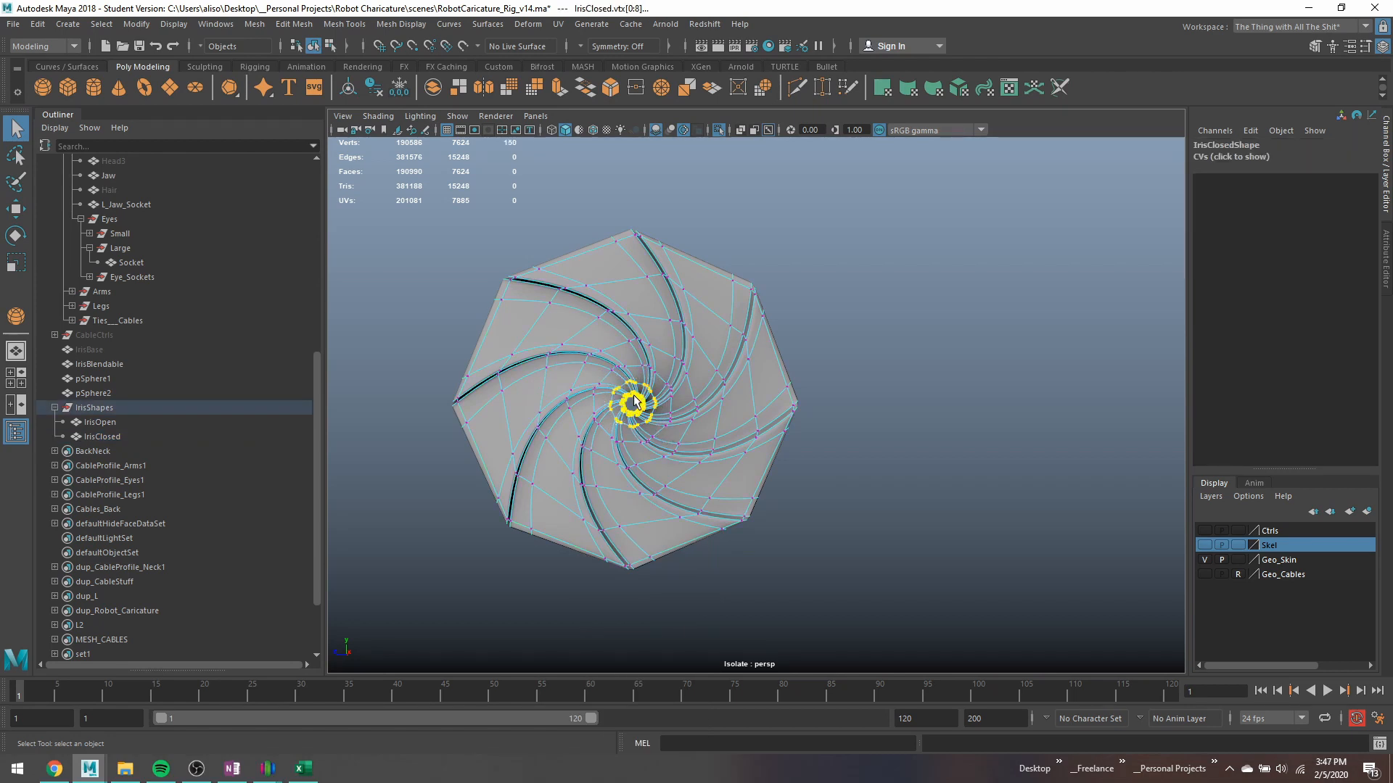
pyautogui.click(606, 385)
pyautogui.moveTo(606, 385); pyautogui.dragTo(821, 427)
pyautogui.press('b')
pyautogui.scroll(-2, 821, 426)
pyautogui.hotkey('ctrl', '1')
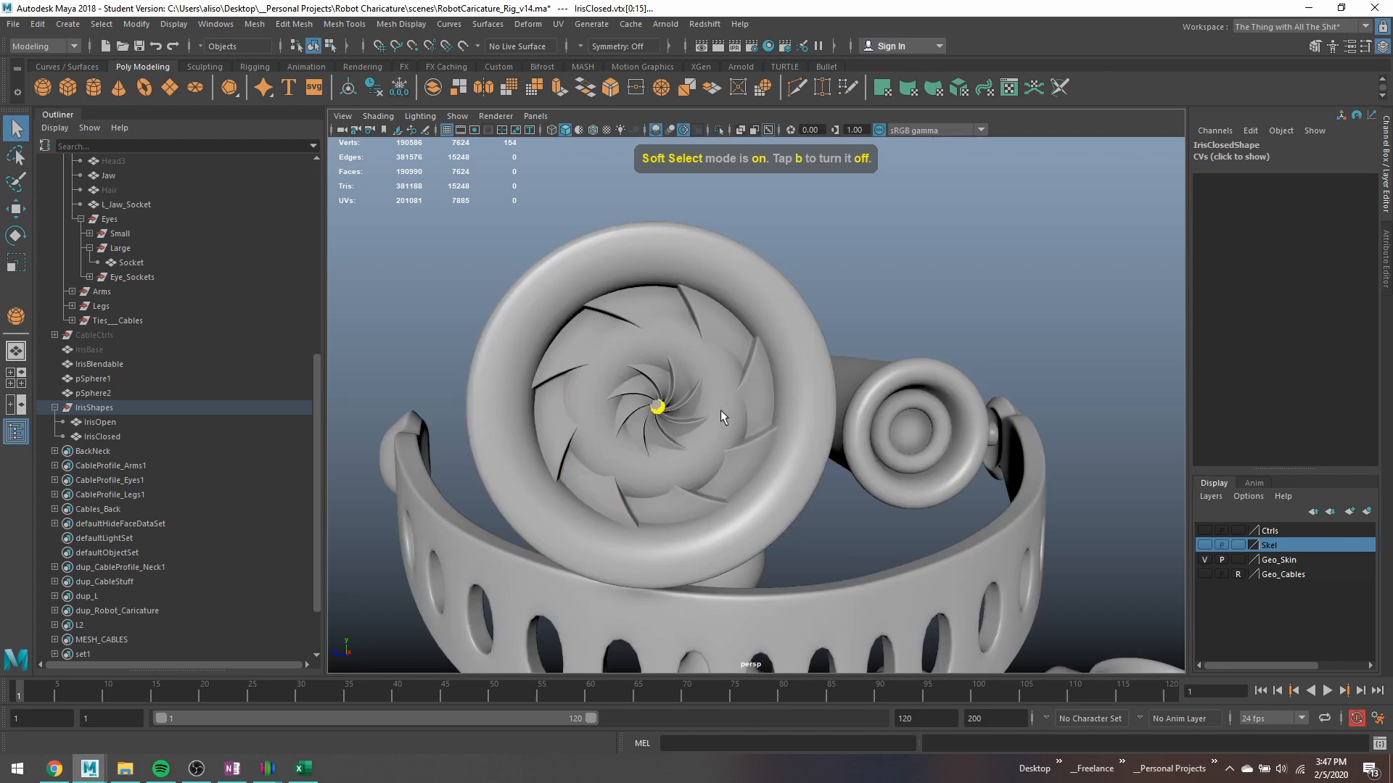
pyautogui.moveTo(720, 410)
pyautogui.keyDown('alt'); pyautogui.mouseDown()
pyautogui.moveTo(785, 420)
pyautogui.moveTo(728, 439)
pyautogui.moveTo(739, 443)
pyautogui.moveTo(787, 421)
pyautogui.moveTo(737, 418)
pyautogui.mouseUp(); pyautogui.keyUp('alt')
pyautogui.press('w')
pyautogui.press('q')
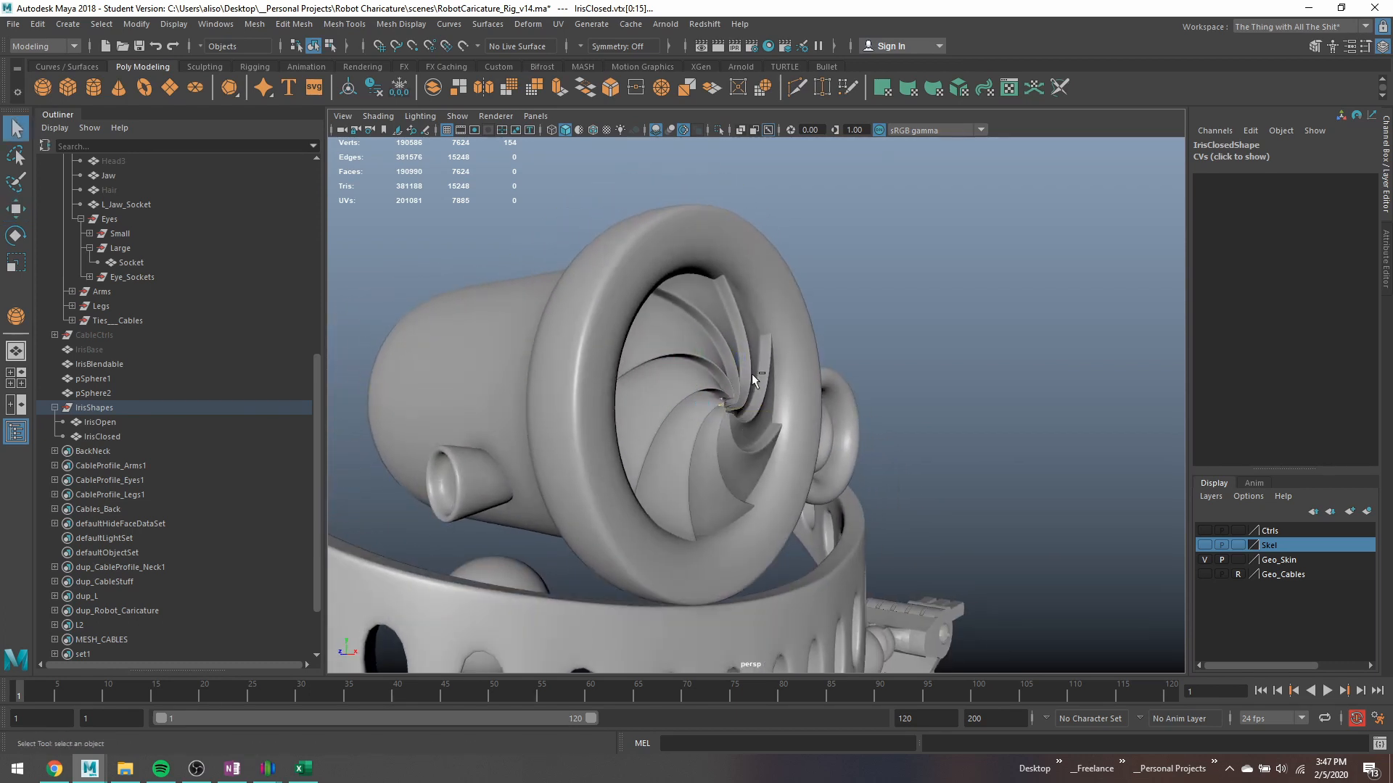
# Isolate IrisClosed and move the edge loops around the iris blades along its depth axis with soft selection to refine the bulge.
pyautogui.hotkey('ctrl', '1')
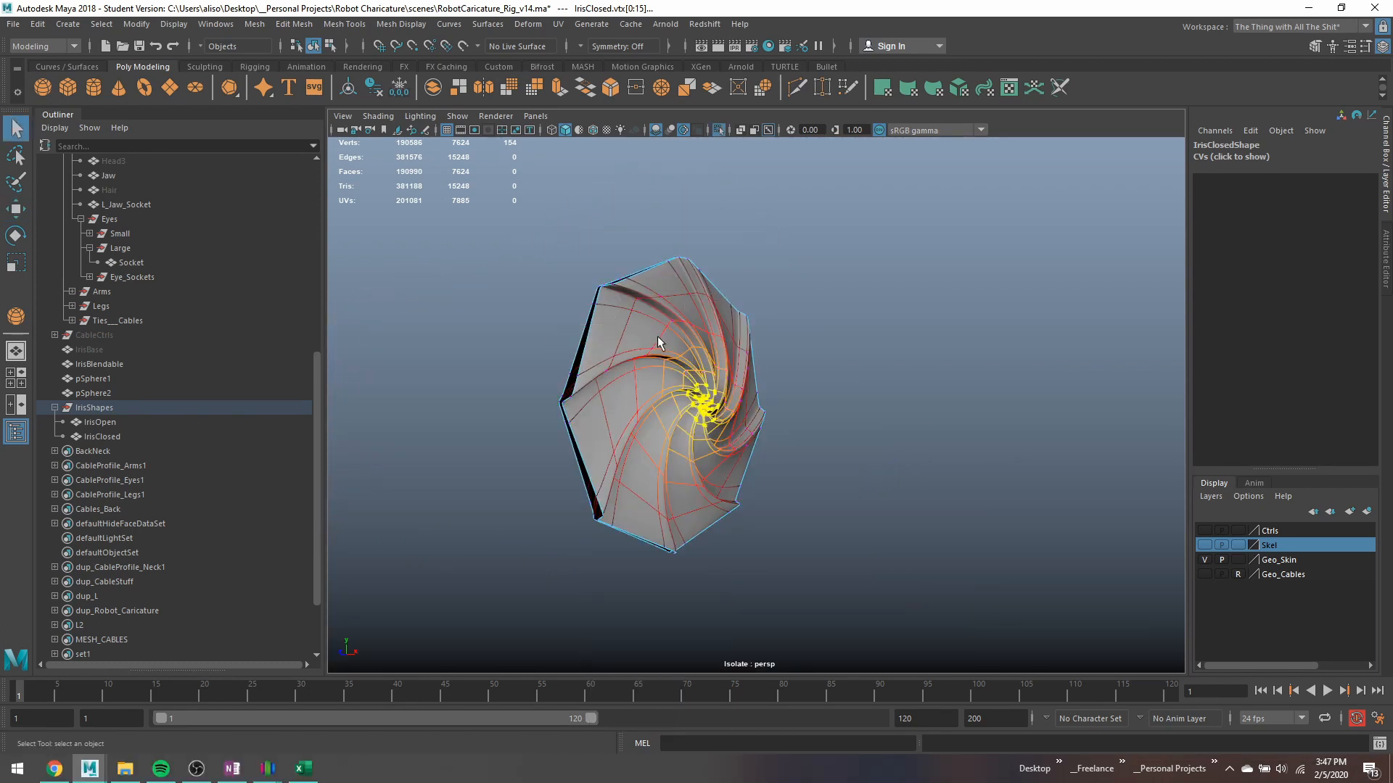
pyautogui.press('F10')
pyautogui.keyDown('alt'); pyautogui.moveTo(659, 340); pyautogui.dragTo(790, 430); pyautogui.keyUp('alt')
pyautogui.press('b')
pyautogui.press('b')
pyautogui.press('w')
pyautogui.press('q')
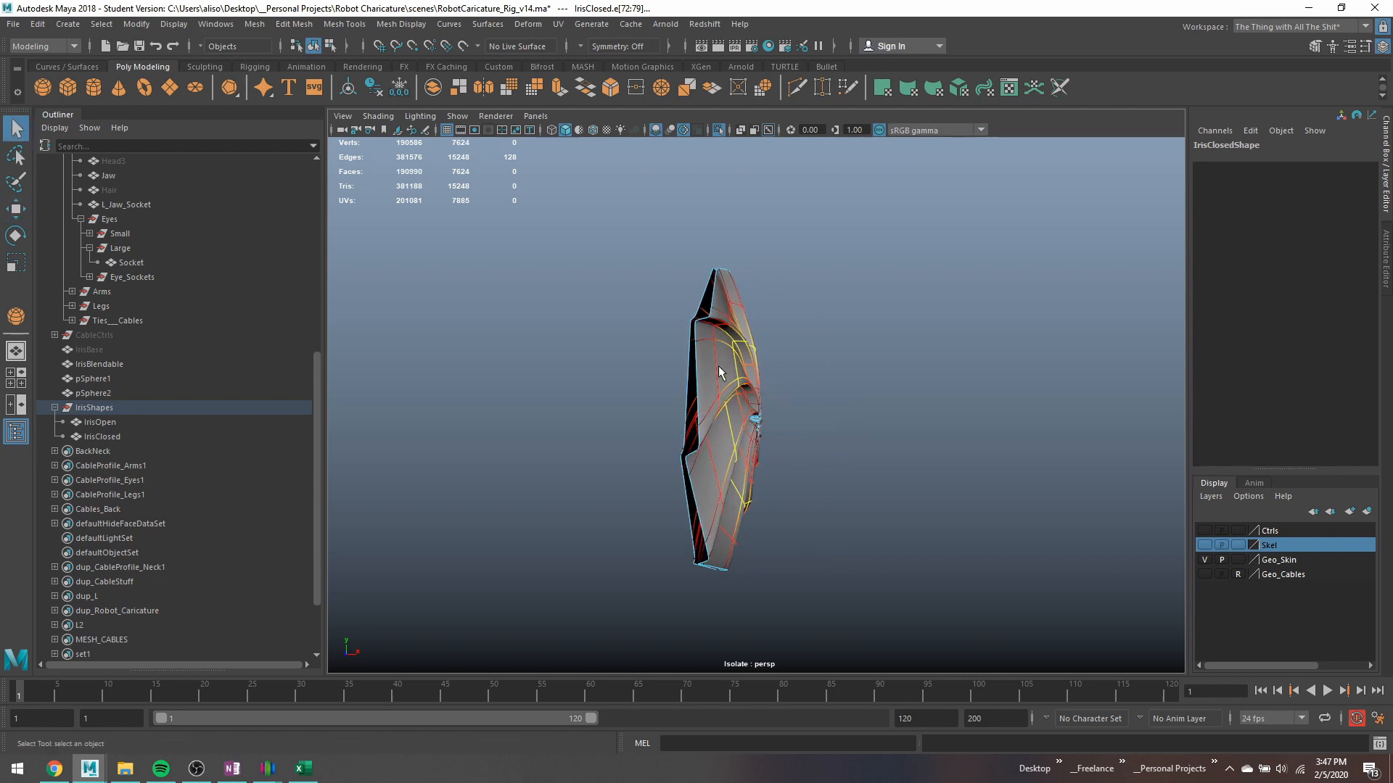
pyautogui.click(712, 363)
pyautogui.doubleClick(716, 363)
pyautogui.press('w')
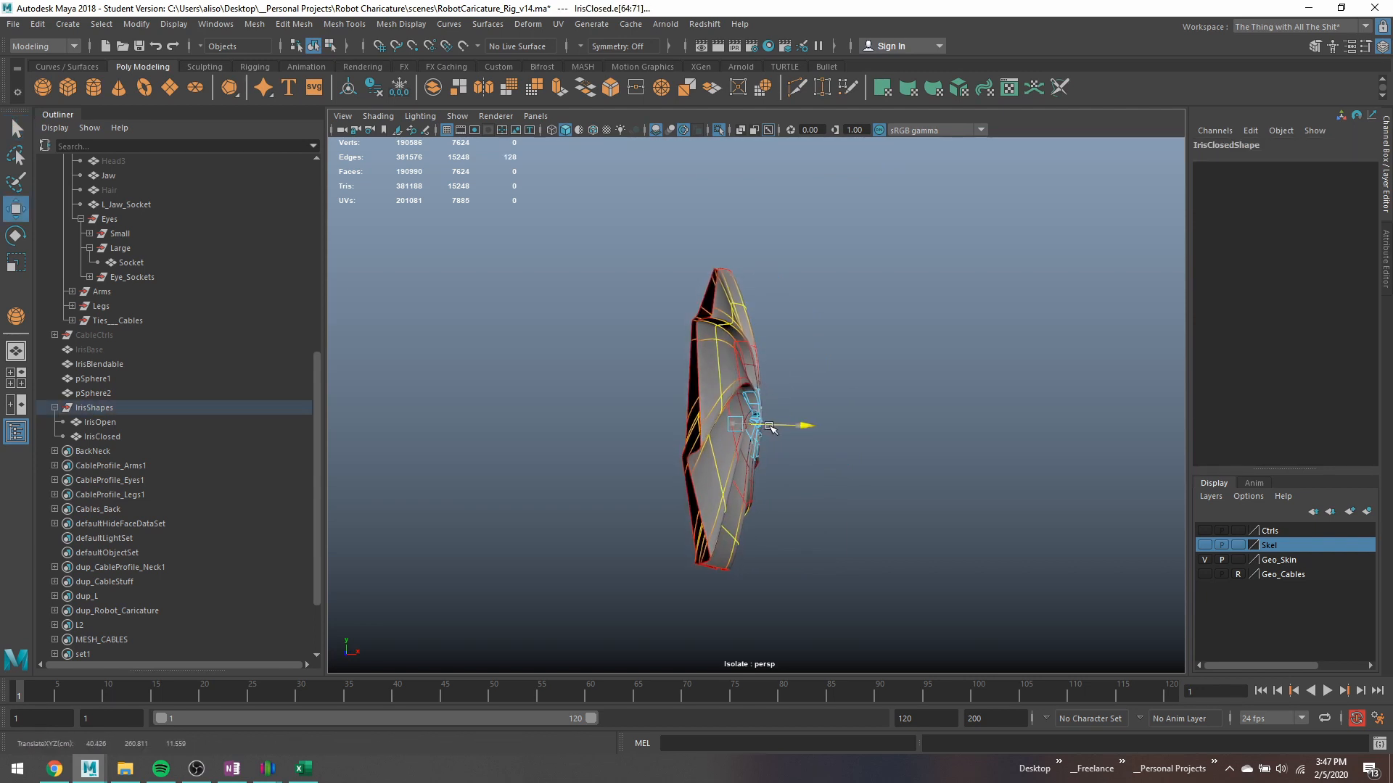
pyautogui.press('q')
# Return IrisClosed to object selection and end its isolation to check the closed iris inside the large eye.
pyautogui.moveTo(734, 343); pyautogui.dragTo(776, 315, button='right')
pyautogui.hotkey('ctrl', '1')
pyautogui.keyDown('alt'); pyautogui.moveTo(809, 356); pyautogui.dragTo(729, 359); pyautogui.keyUp('alt')
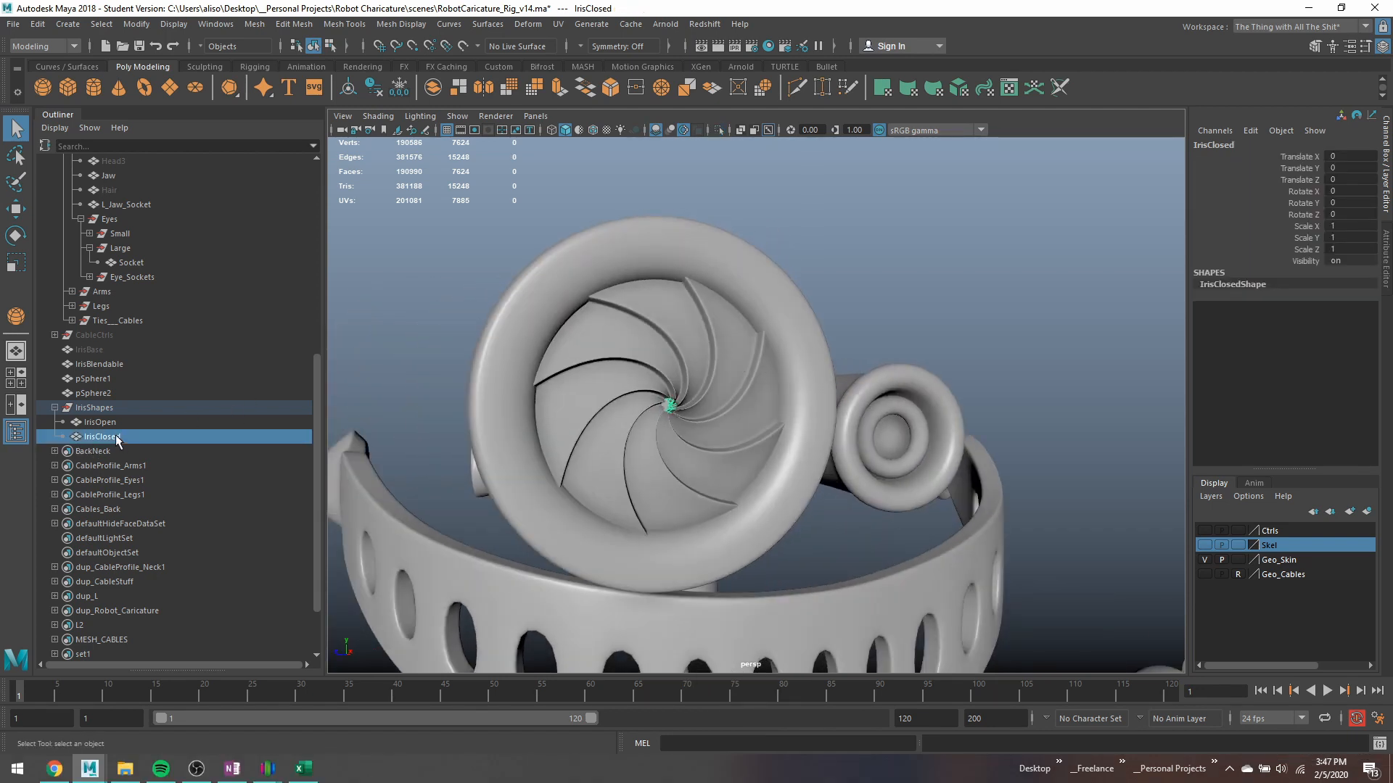
pyautogui.scroll(2, 799, 365)
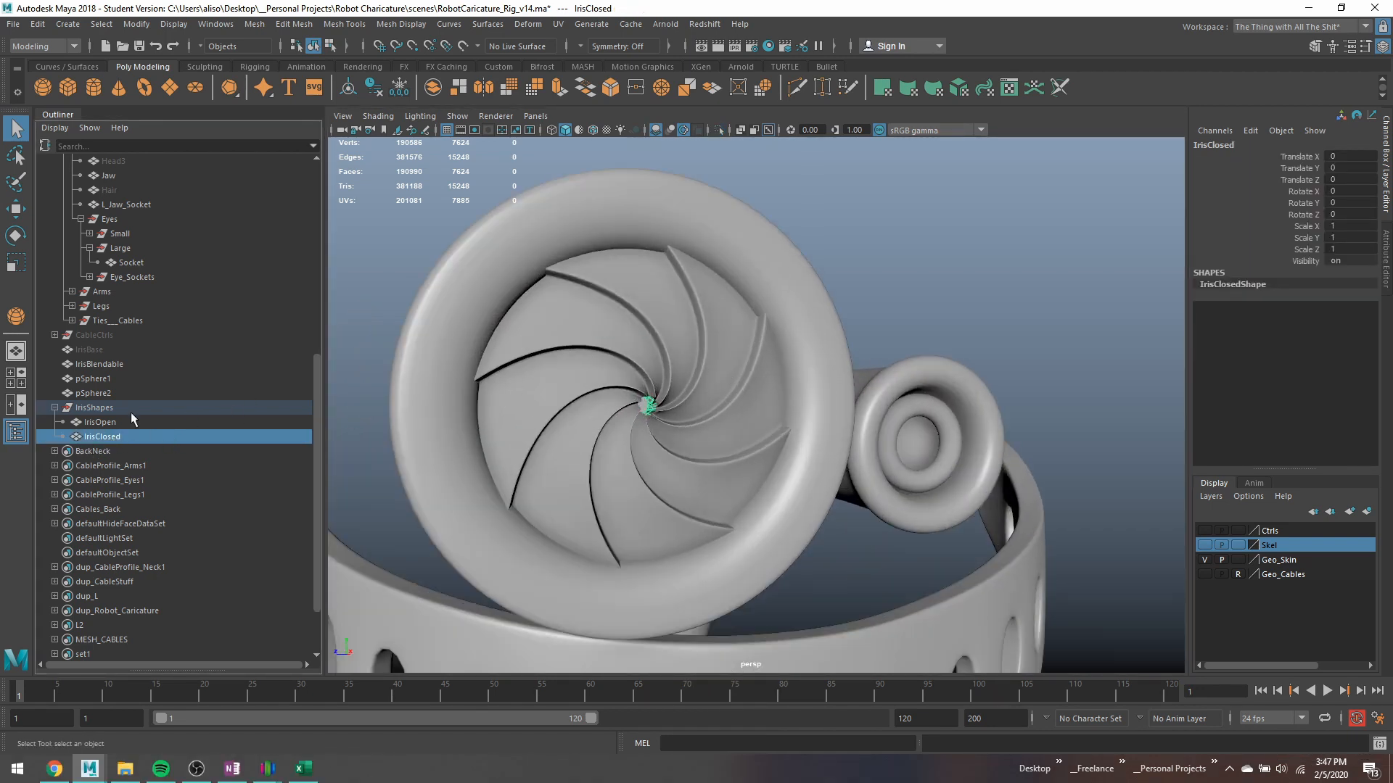
# Preview the IrisBlendable mesh's testblend1 deformer by scrubbing its IrisClosed weight to 0.2 and back to 1.
pyautogui.click(106, 364)
pyautogui.keyDown('alt'); pyautogui.moveTo(738, 329); pyautogui.dragTo(746, 370); pyautogui.keyUp('alt')
pyautogui.click(1213, 319)
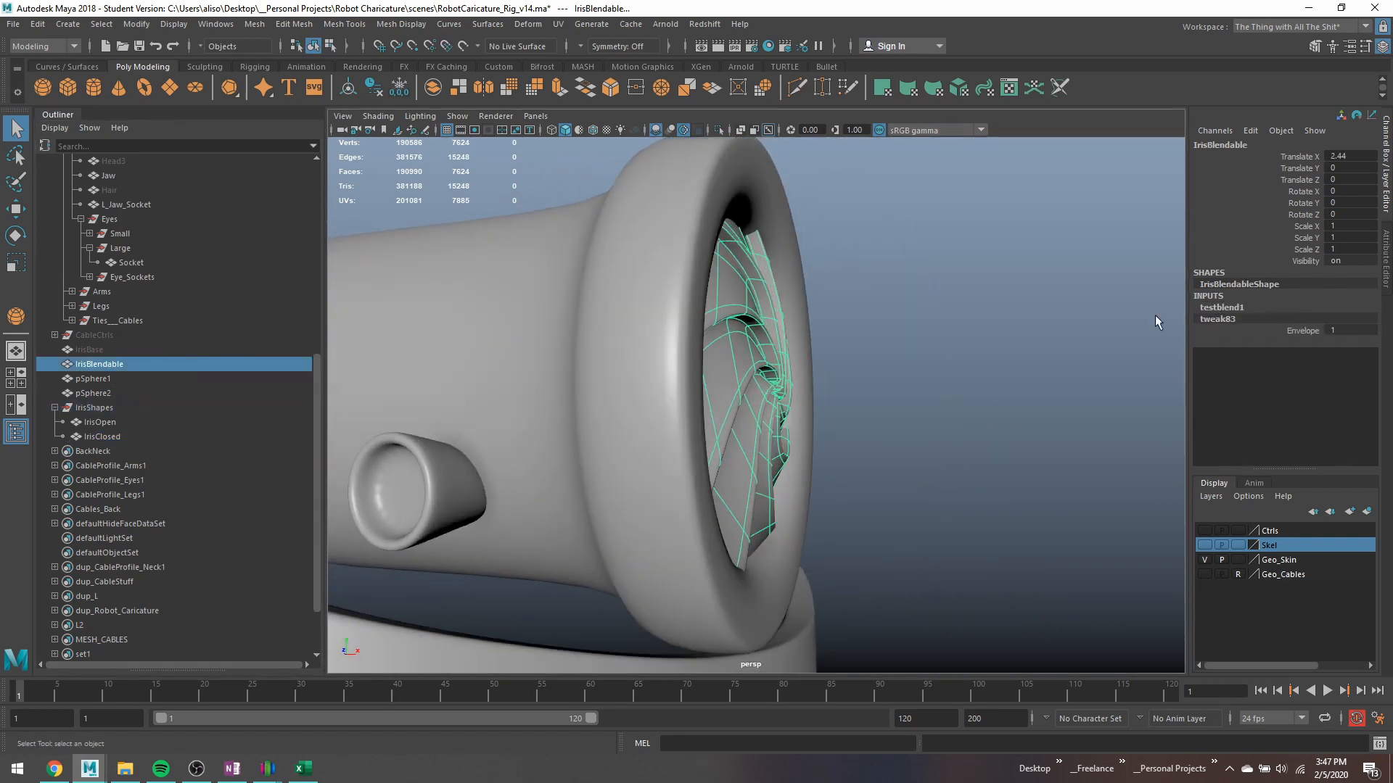
pyautogui.keyDown('alt'); pyautogui.moveTo(1145, 326); pyautogui.dragTo(1056, 333); pyautogui.keyUp('alt')
pyautogui.click(1221, 307)
pyautogui.click(1302, 330)
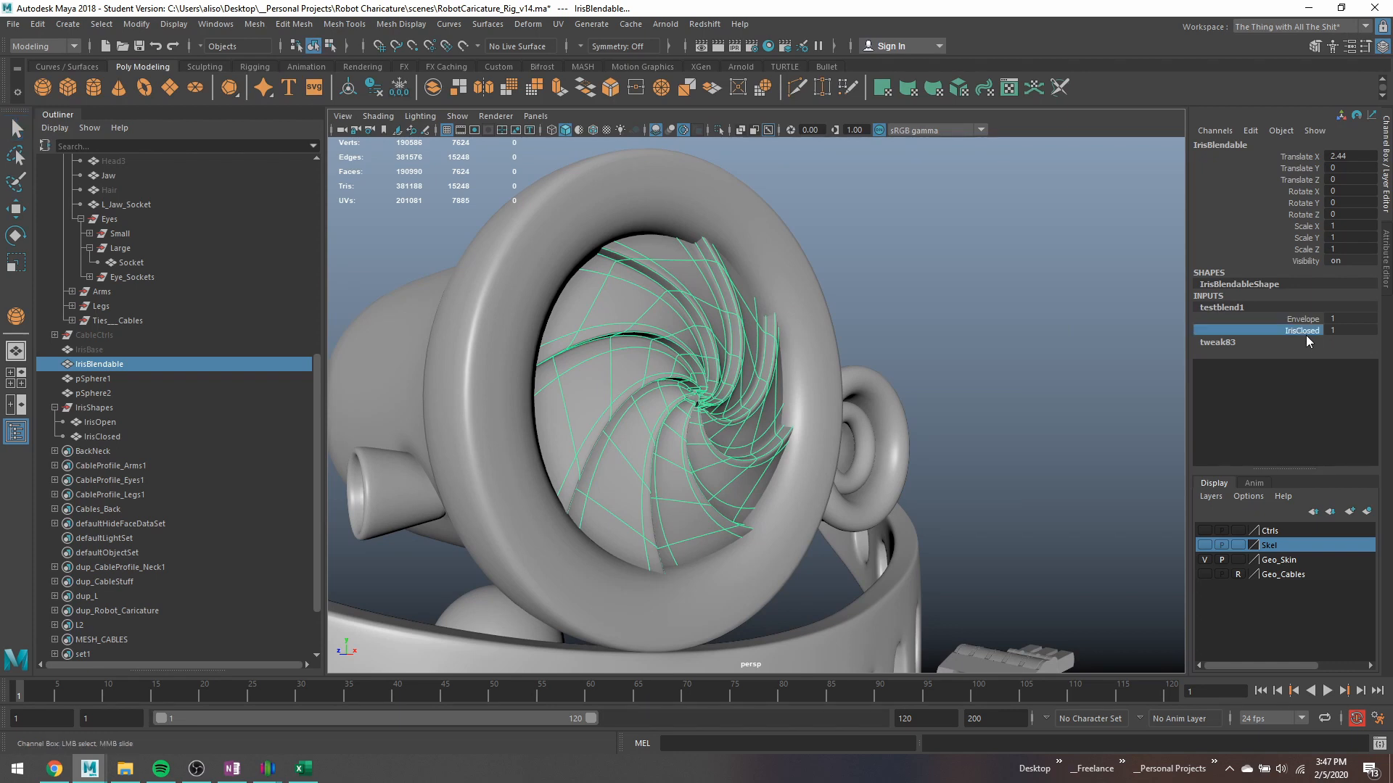
pyautogui.moveTo(1060, 371); pyautogui.dragTo(1047, 376, button='middle')
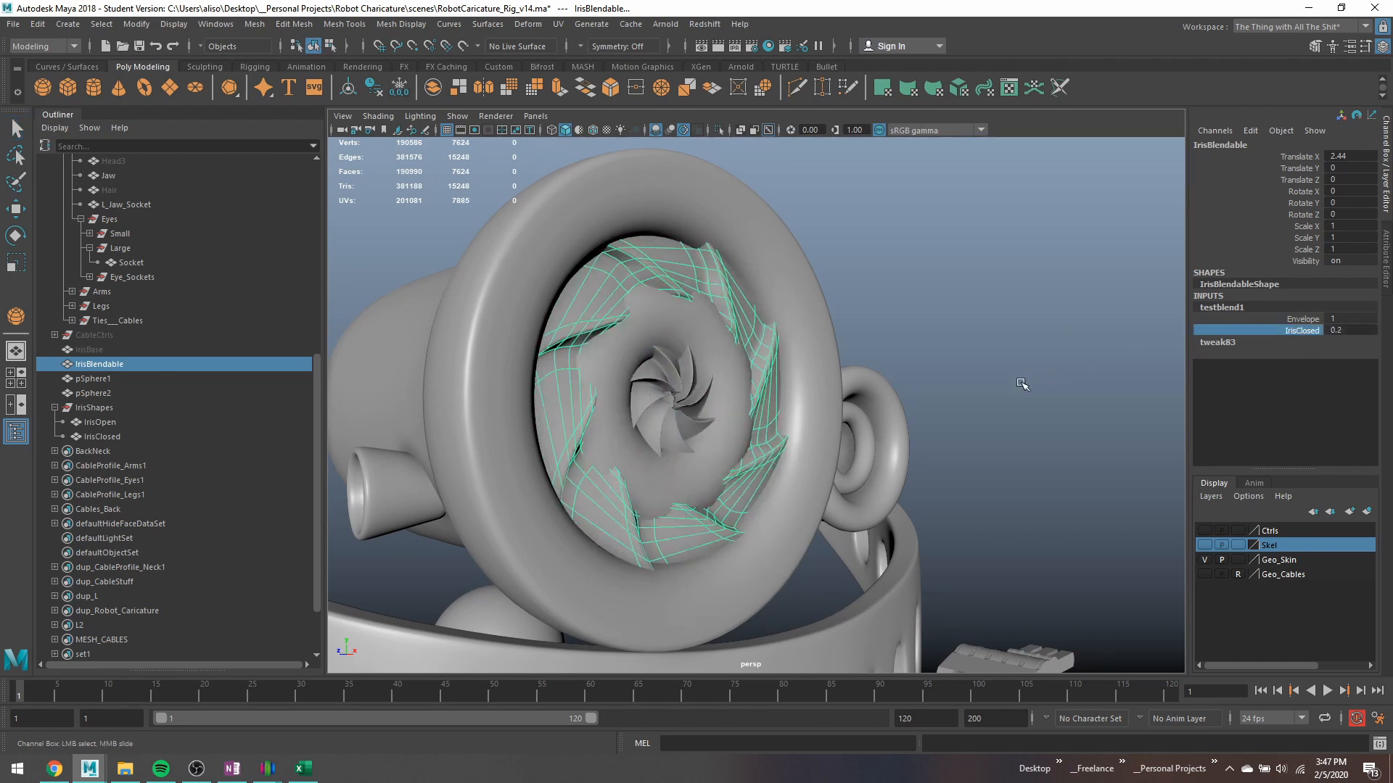
pyautogui.keyDown('alt'); pyautogui.moveTo(1022, 384); pyautogui.dragTo(1068, 369); pyautogui.keyUp('alt')
pyautogui.moveTo(977, 372); pyautogui.dragTo(983, 376, button='middle')
# Inspect the iris blades from the side and front while varying the IrisClosed weight between 0.2 and 1.
pyautogui.keyDown('alt'); pyautogui.moveTo(987, 379); pyautogui.dragTo(931, 381); pyautogui.keyUp('alt')
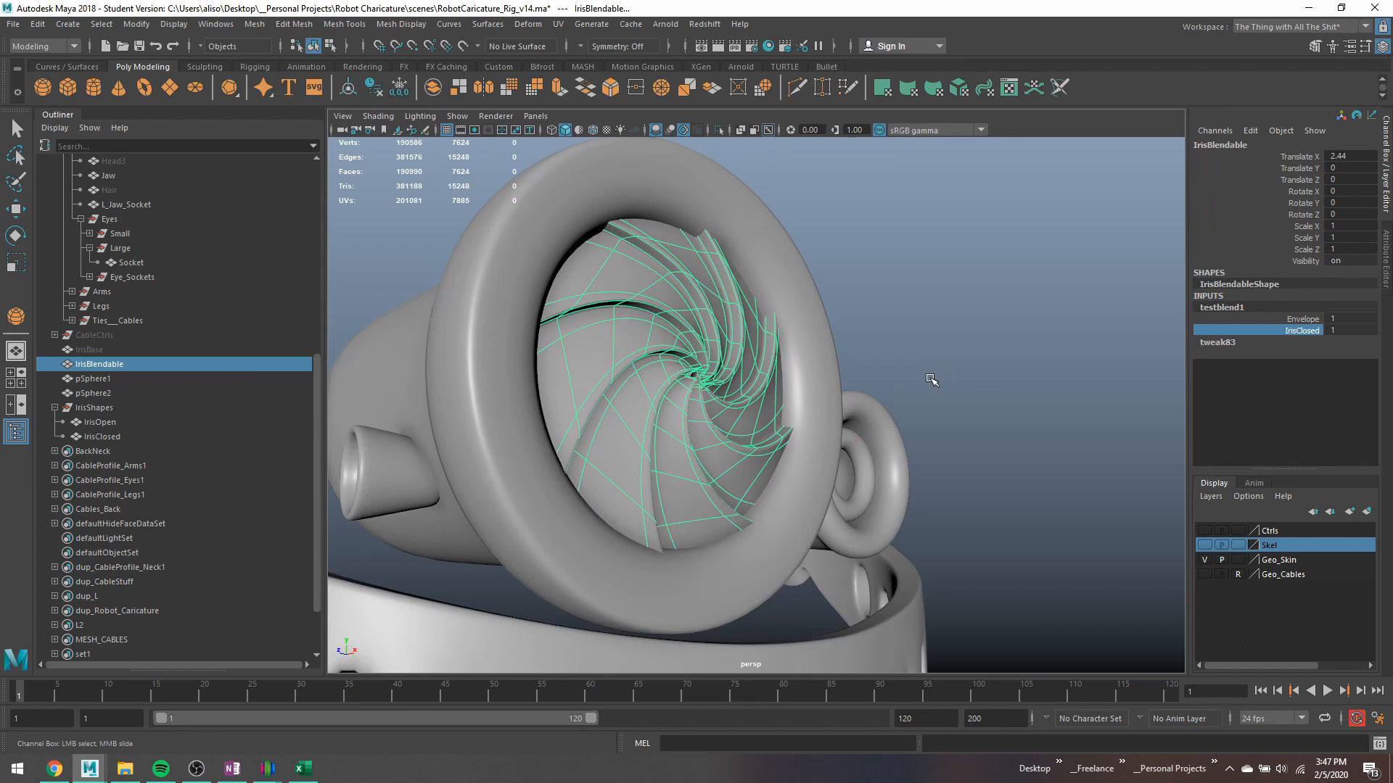
pyautogui.moveTo(953, 379); pyautogui.dragTo(948, 386, button='middle')
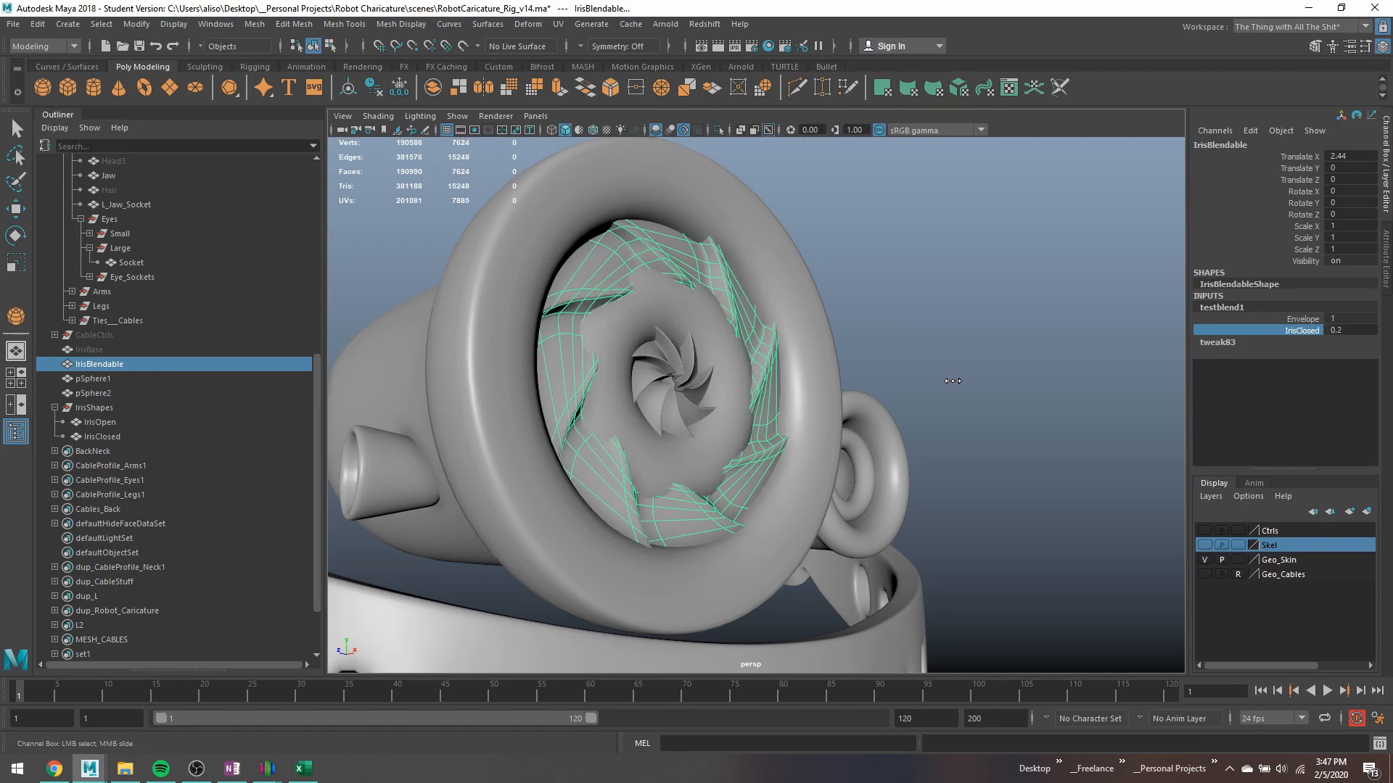
pyautogui.keyDown('alt'); pyautogui.moveTo(948, 386); pyautogui.dragTo(856, 302); pyautogui.keyUp('alt')
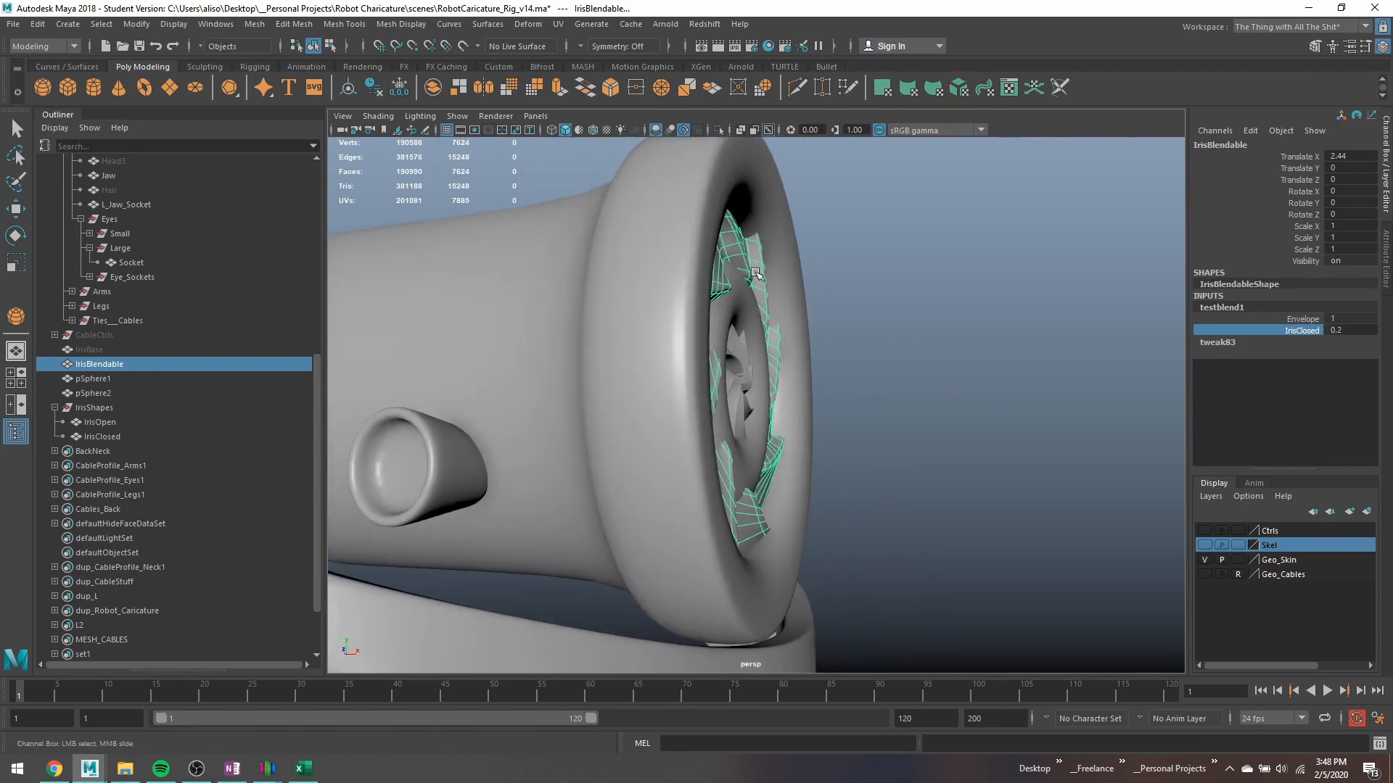
pyautogui.moveTo(968, 392); pyautogui.dragTo(972, 394, button='middle')
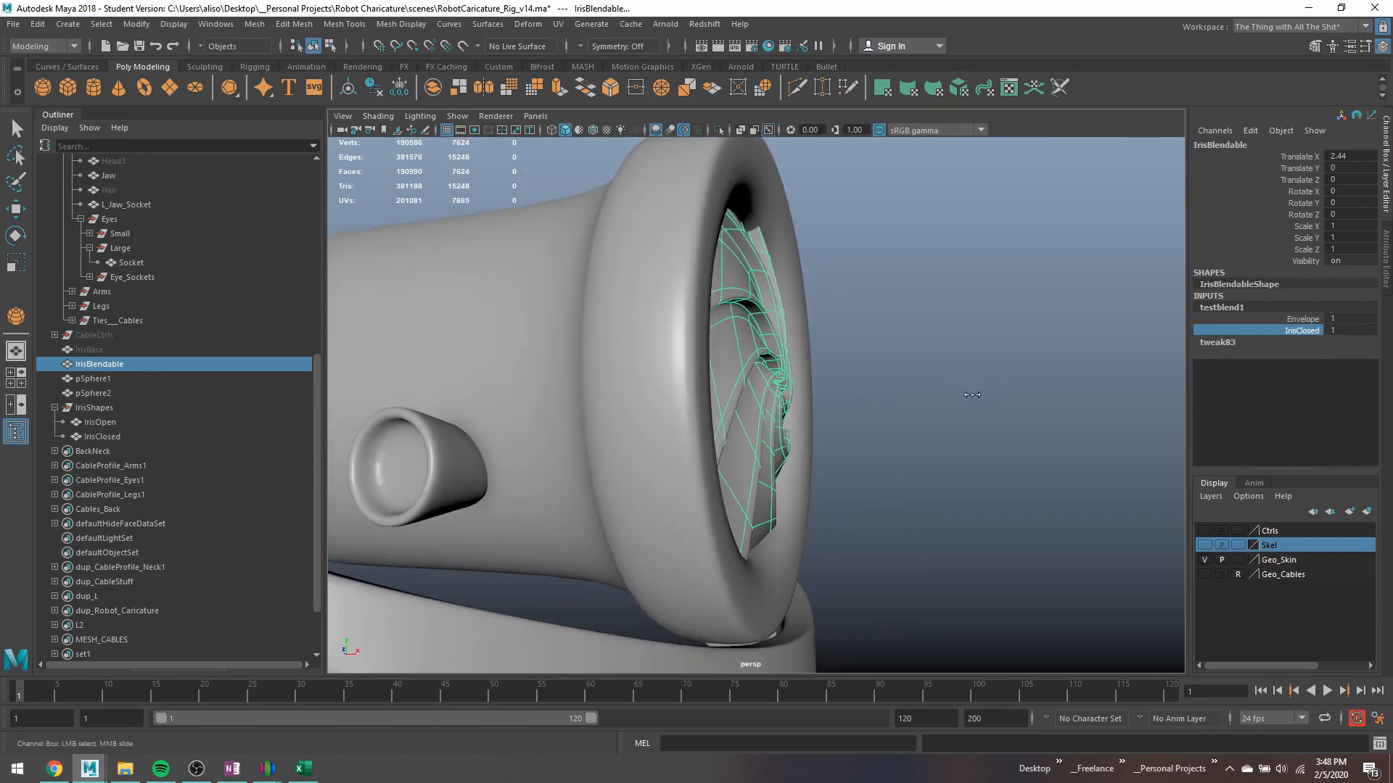
pyautogui.keyDown('alt'); pyautogui.moveTo(961, 408); pyautogui.dragTo(827, 425); pyautogui.keyUp('alt')
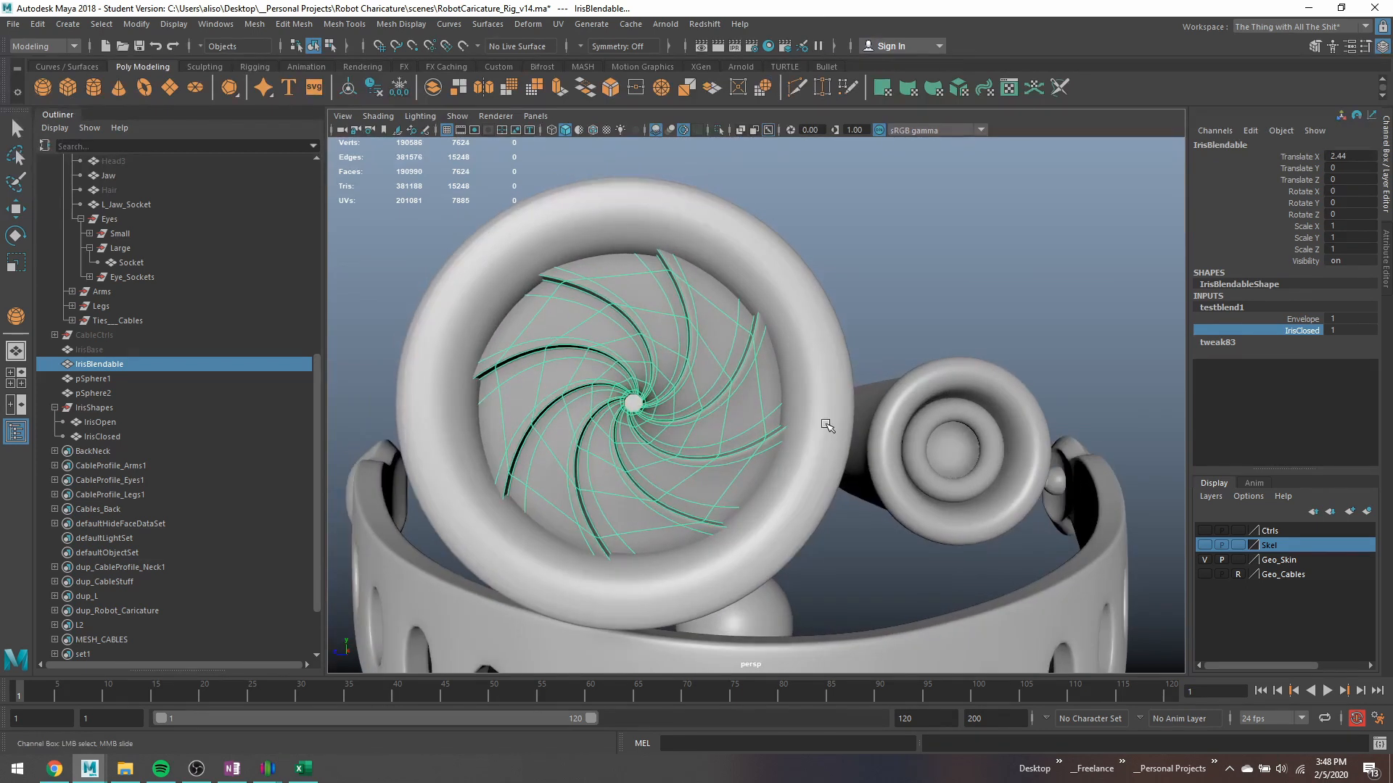
pyautogui.keyDown('alt'); pyautogui.moveTo(860, 351); pyautogui.dragTo(831, 363); pyautogui.keyUp('alt')
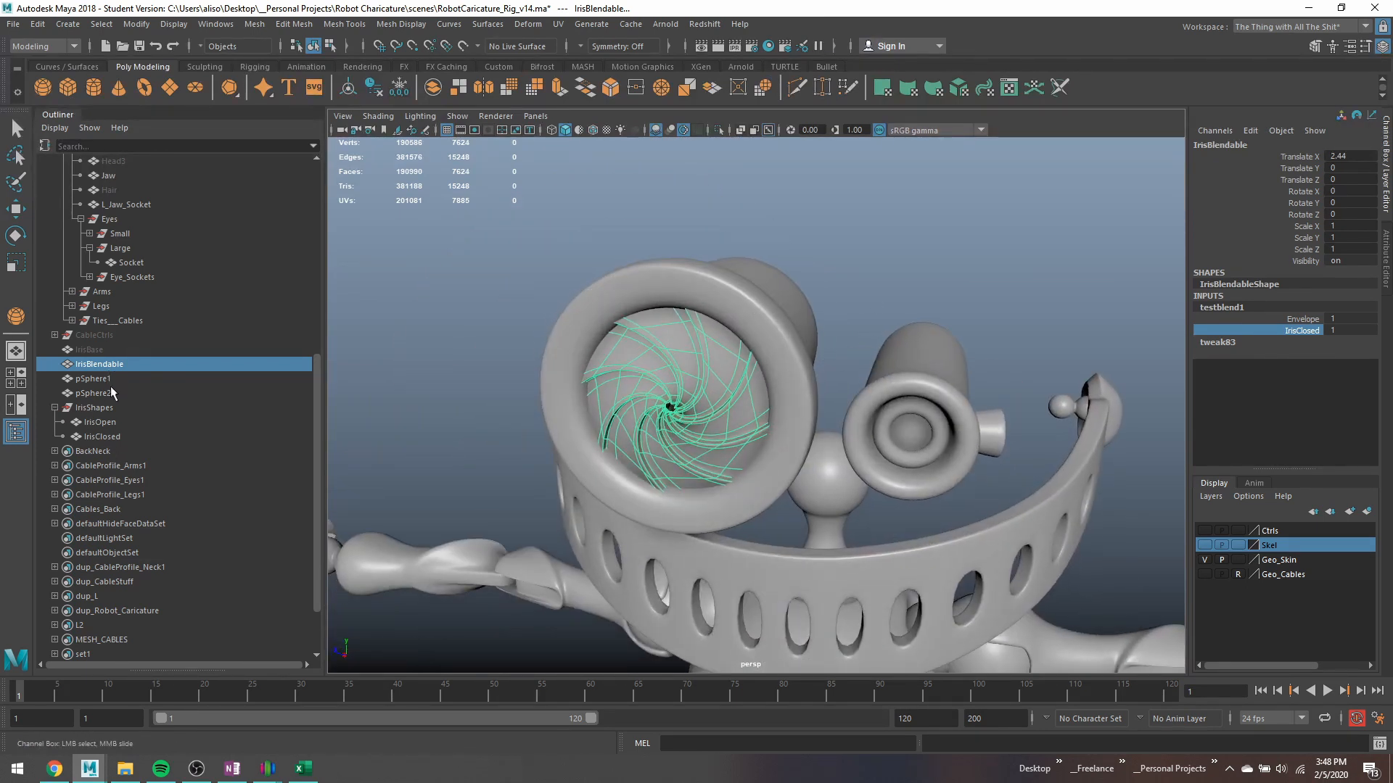
# Rename the IrisShapes group to TempShapes and hide it.
pyautogui.doubleClick(94, 408)
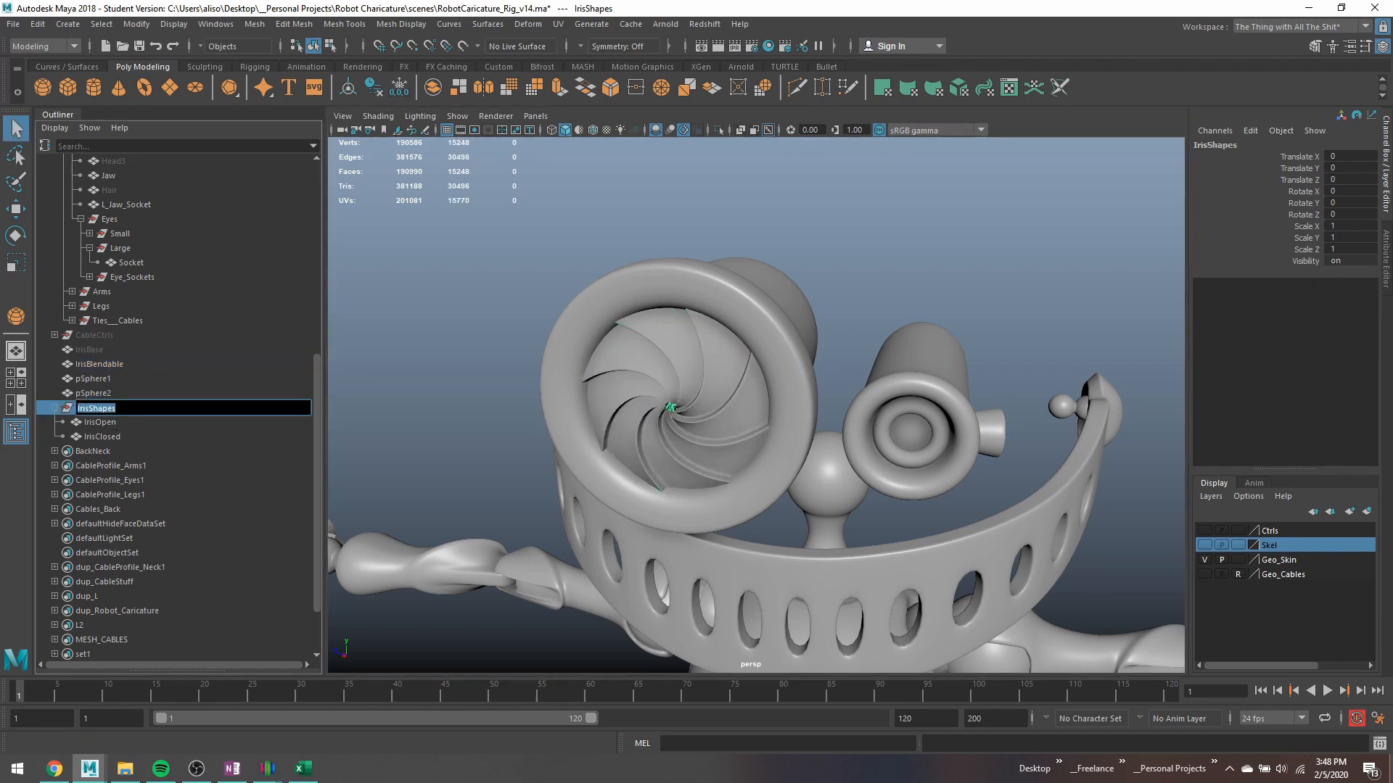
pyautogui.write('Temp')
pyautogui.press('Return')
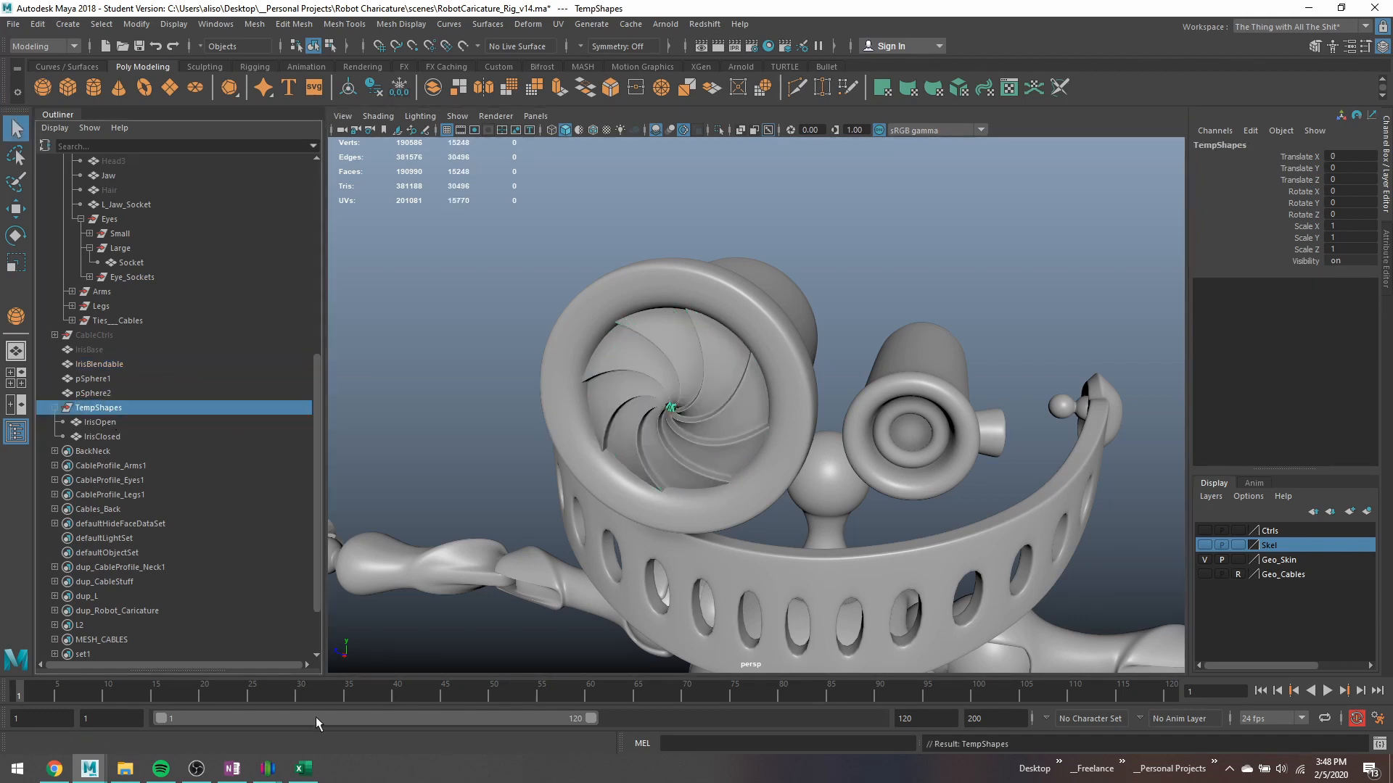
pyautogui.hotkey('ctrl', 'h')
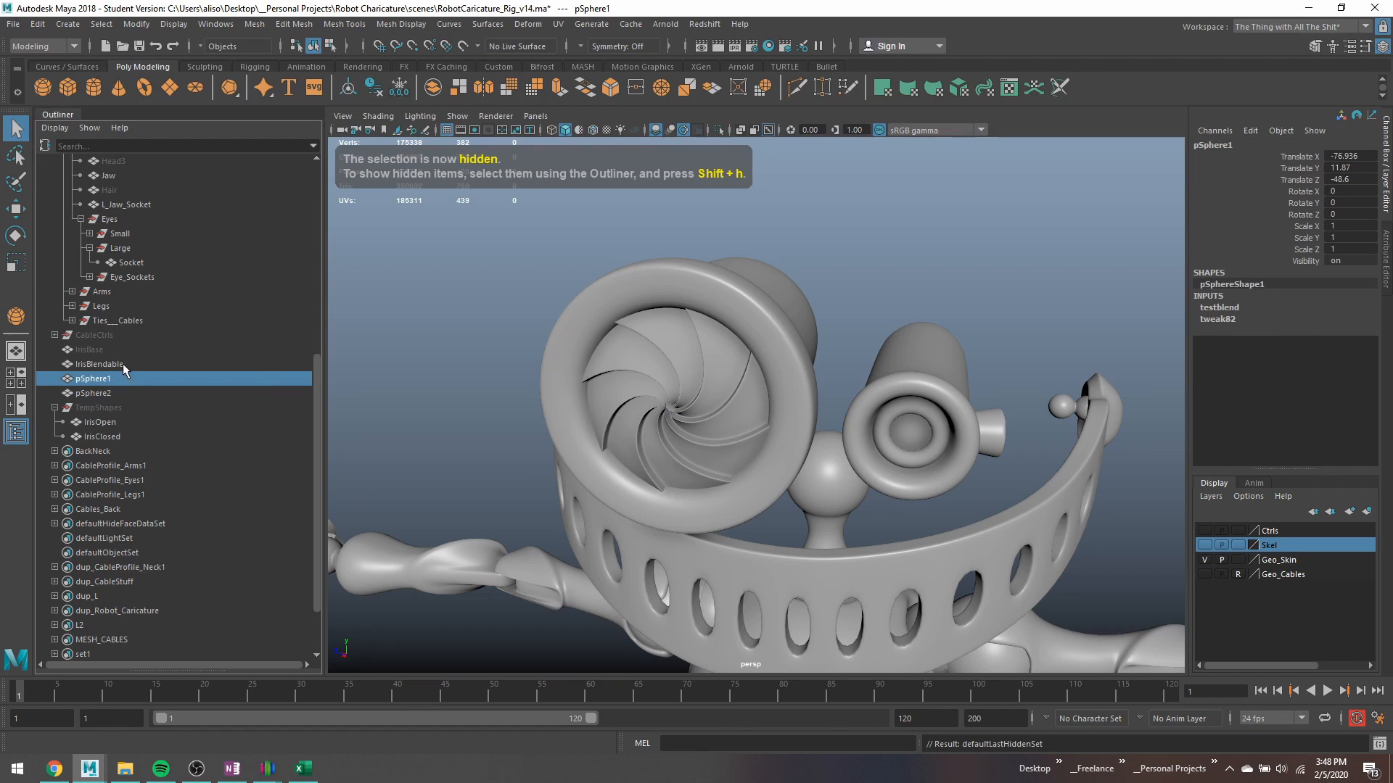
# Group IrisBlendable with TempShapes and name the new group Lense.
pyautogui.click(112, 364)
pyautogui.keyDown('ctrl'); pyautogui.click(138, 407); pyautogui.keyUp('ctrl')
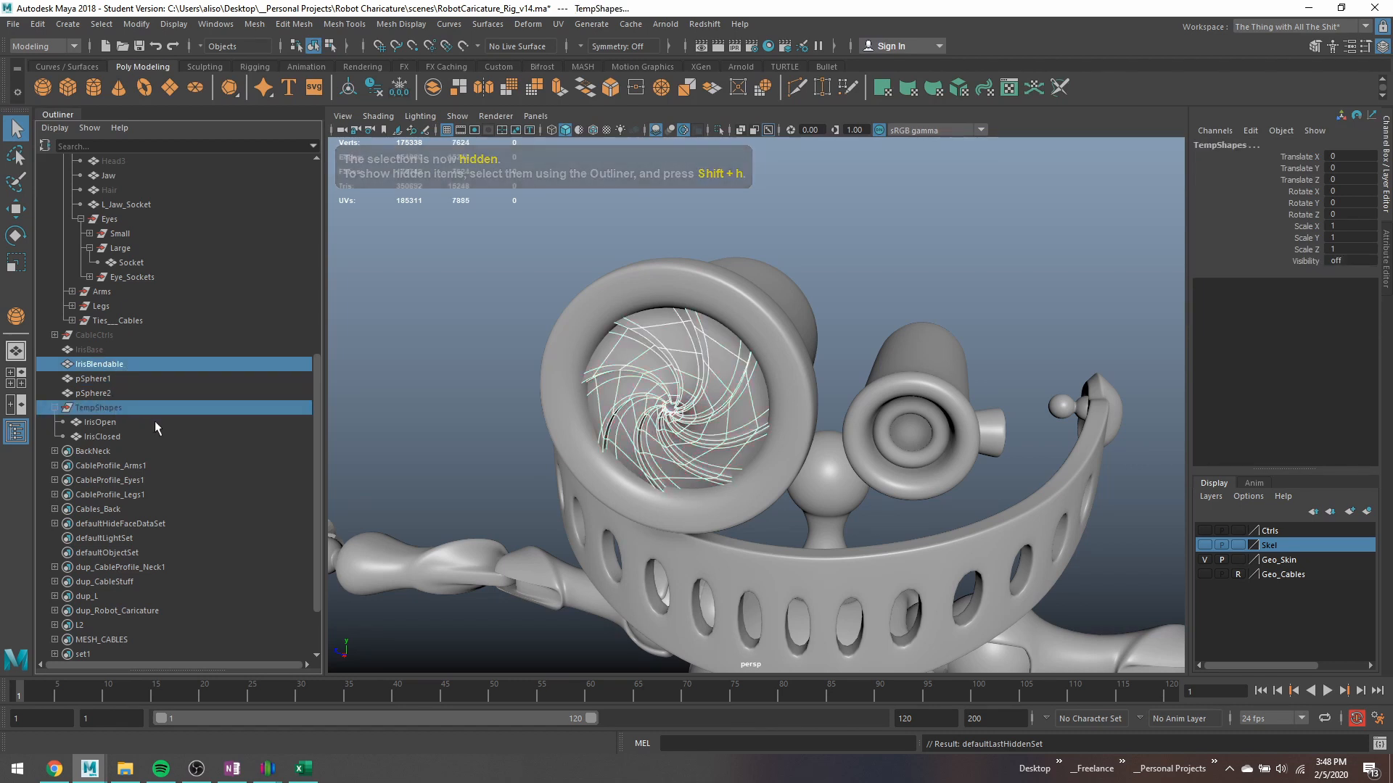
pyautogui.hotkey('ctrl', 'g')
pyautogui.doubleClick(107, 393)
pyautogui.write('L')
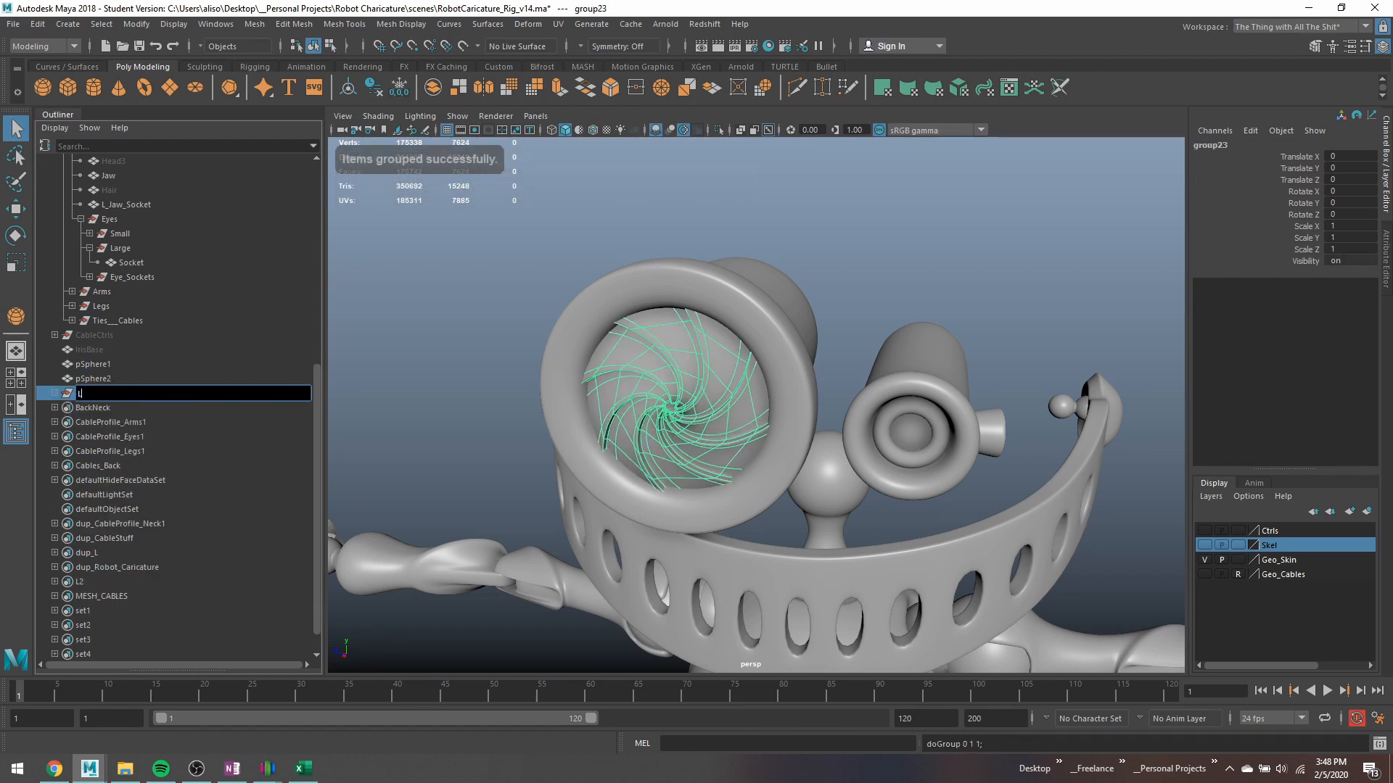
pyautogui.write('ense')
pyautogui.press('Return')
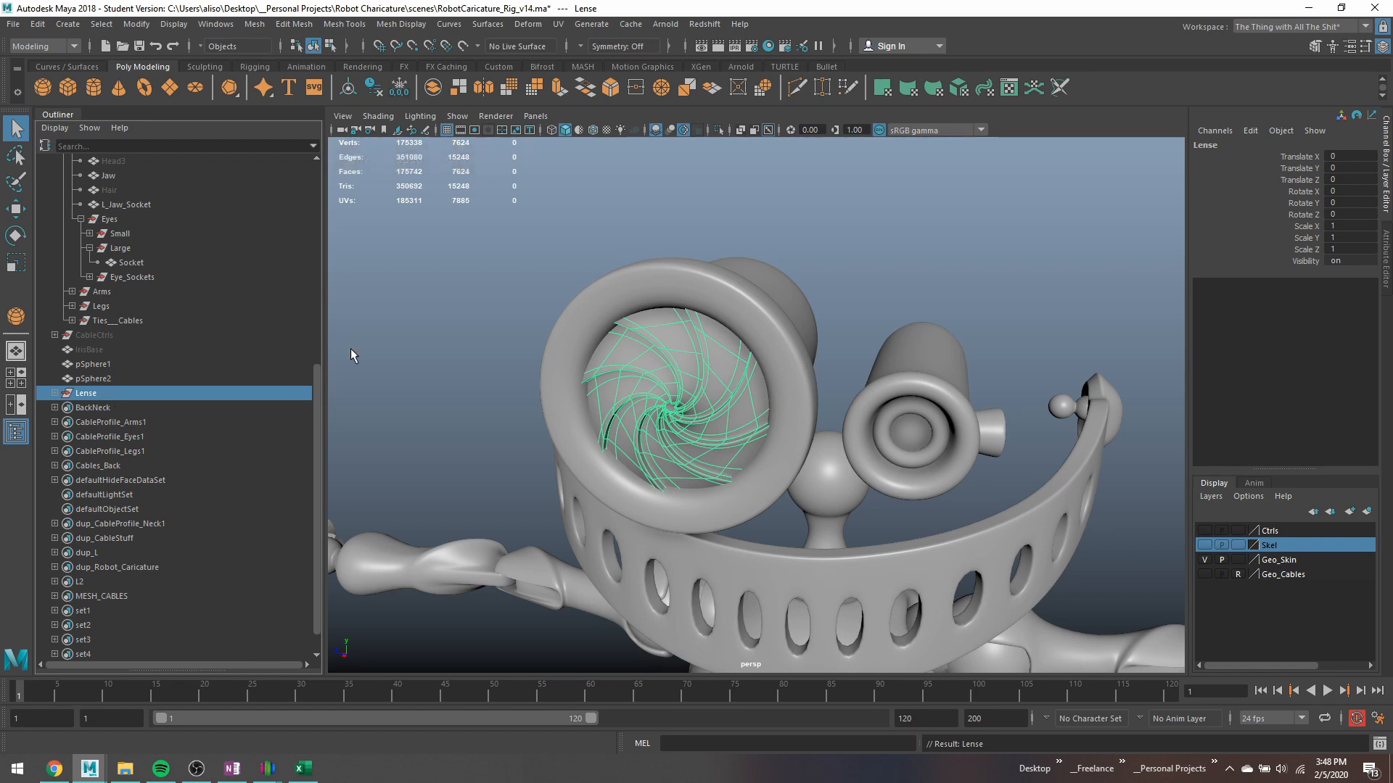
pyautogui.hotkey('ctrl', '1')
pyautogui.hotkey('ctrl', '1')
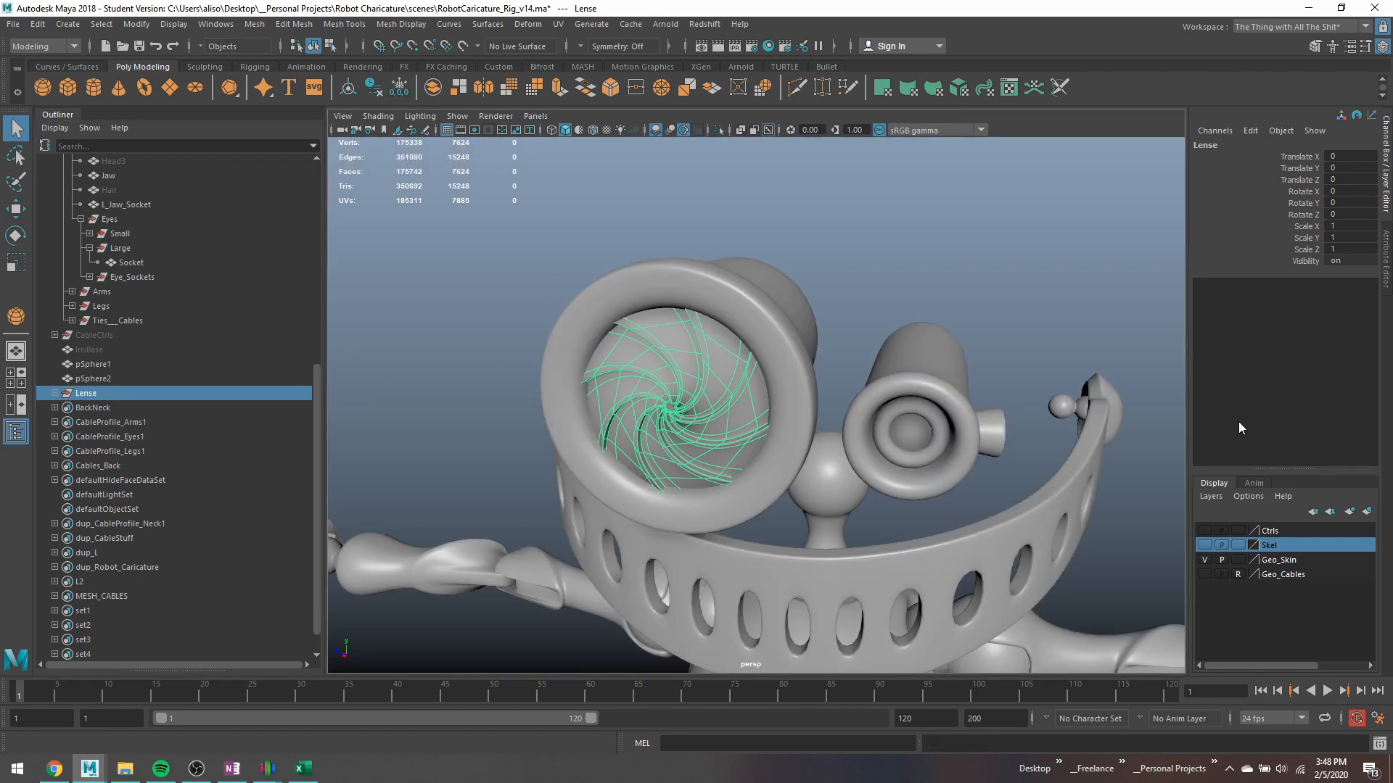
# Show the Ctrls display layer and select the robot's Head control curve.
pyautogui.moveTo(970, 359)
pyautogui.keyDown('alt'); pyautogui.mouseDown(button='right')
pyautogui.moveTo(867, 283)
pyautogui.moveTo(965, 362)
pyautogui.mouseUp(button='right'); pyautogui.keyUp('alt')
pyautogui.click(868, 283)
pyautogui.click(1204, 530)
pyautogui.keyDown('alt'); pyautogui.moveTo(1041, 419); pyautogui.dragTo(991, 285); pyautogui.keyUp('alt')
pyautogui.keyDown('alt'); pyautogui.moveTo(992, 285); pyautogui.dragTo(842, 258, button='right'); pyautogui.keyUp('alt')
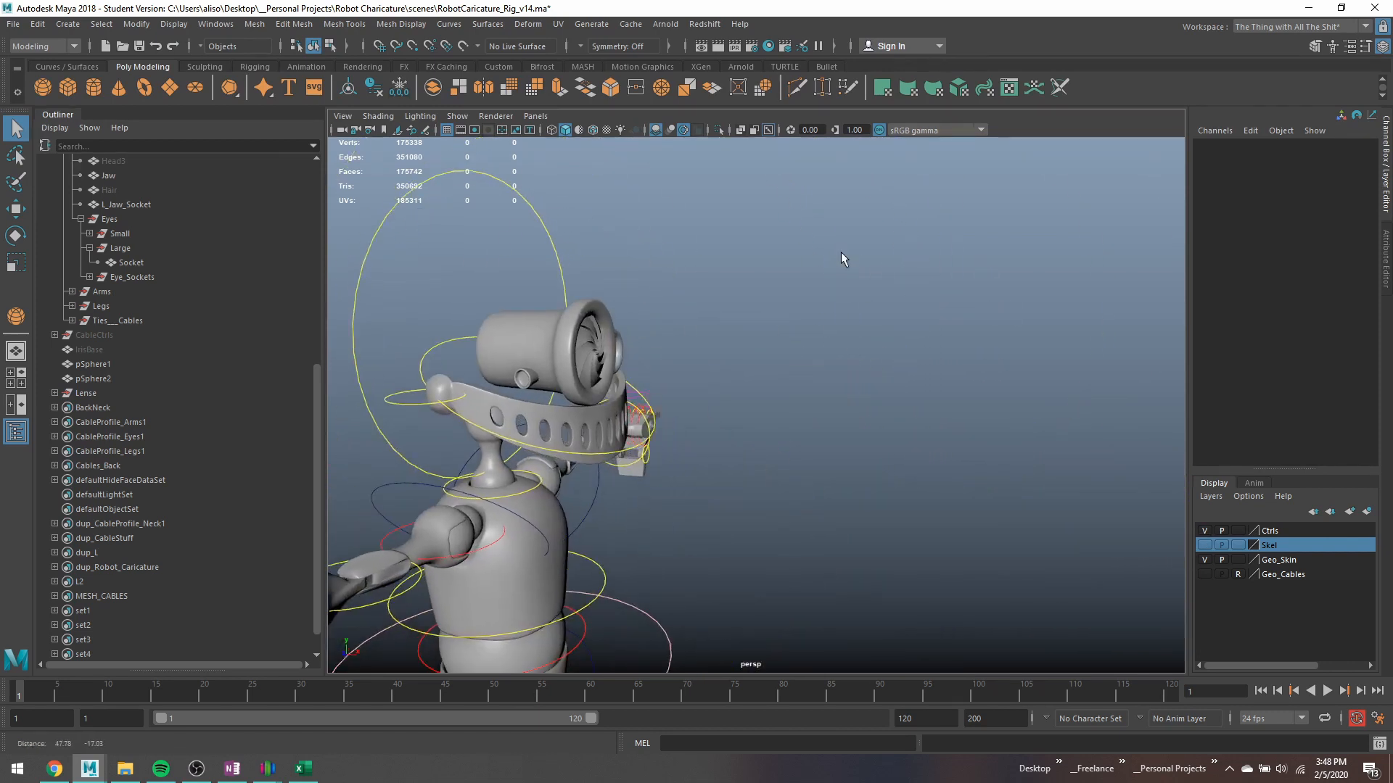
pyautogui.keyDown('alt'); pyautogui.moveTo(842, 258); pyautogui.dragTo(875, 331); pyautogui.keyUp('alt')
pyautogui.click(1009, 401)
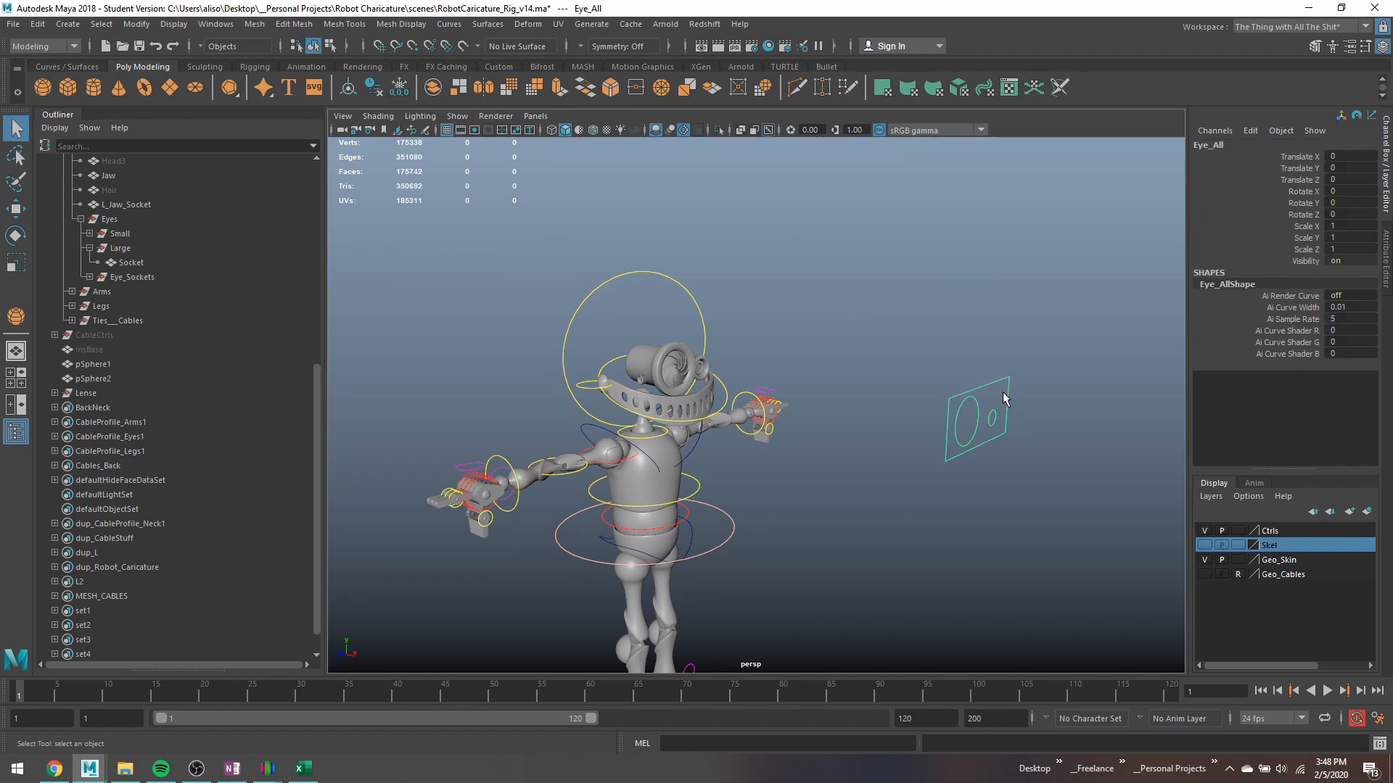
pyautogui.keyDown('alt'); pyautogui.moveTo(962, 382); pyautogui.dragTo(651, 274); pyautogui.keyUp('alt')
pyautogui.click(612, 279)
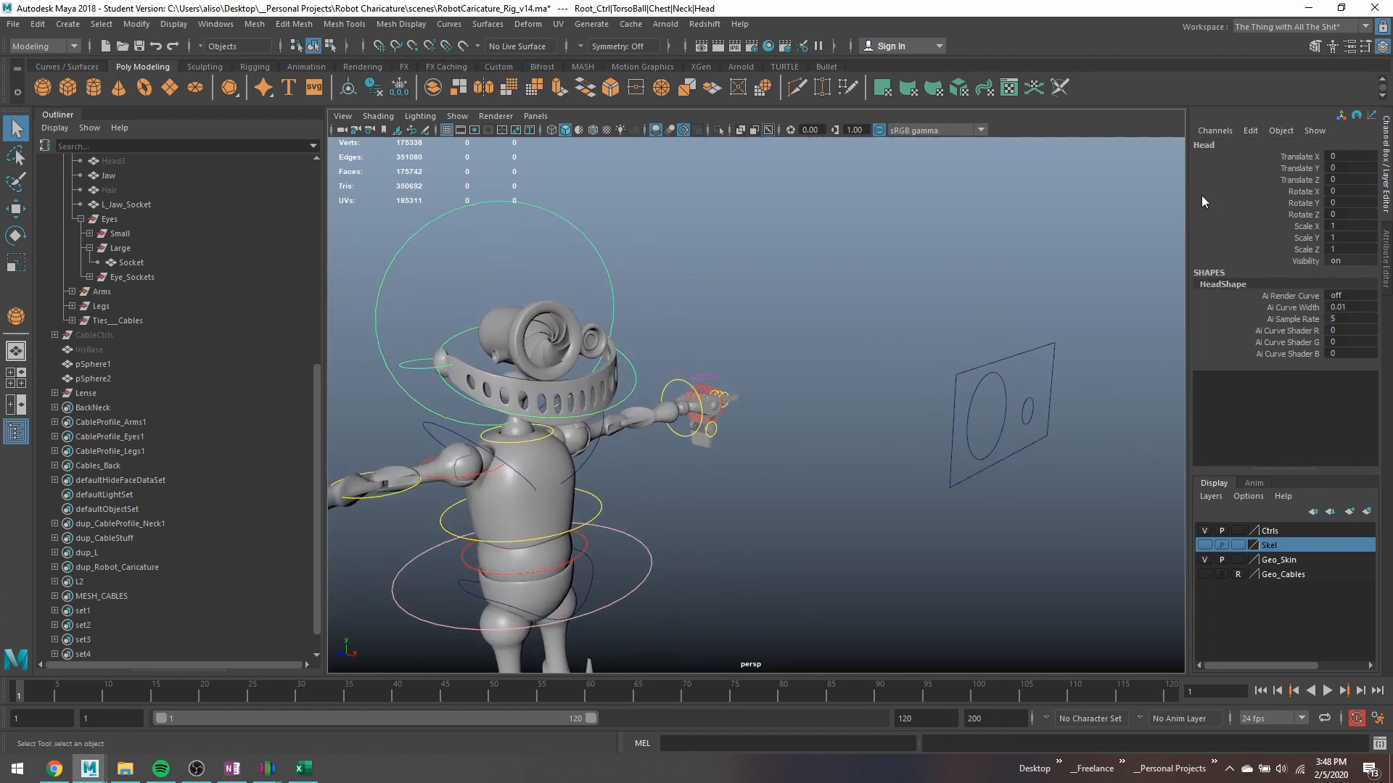
# Add a keyable float attribute "L Eye Lid" to the Head control with minimum 0 and maximum 1.
pyautogui.click(1248, 132)
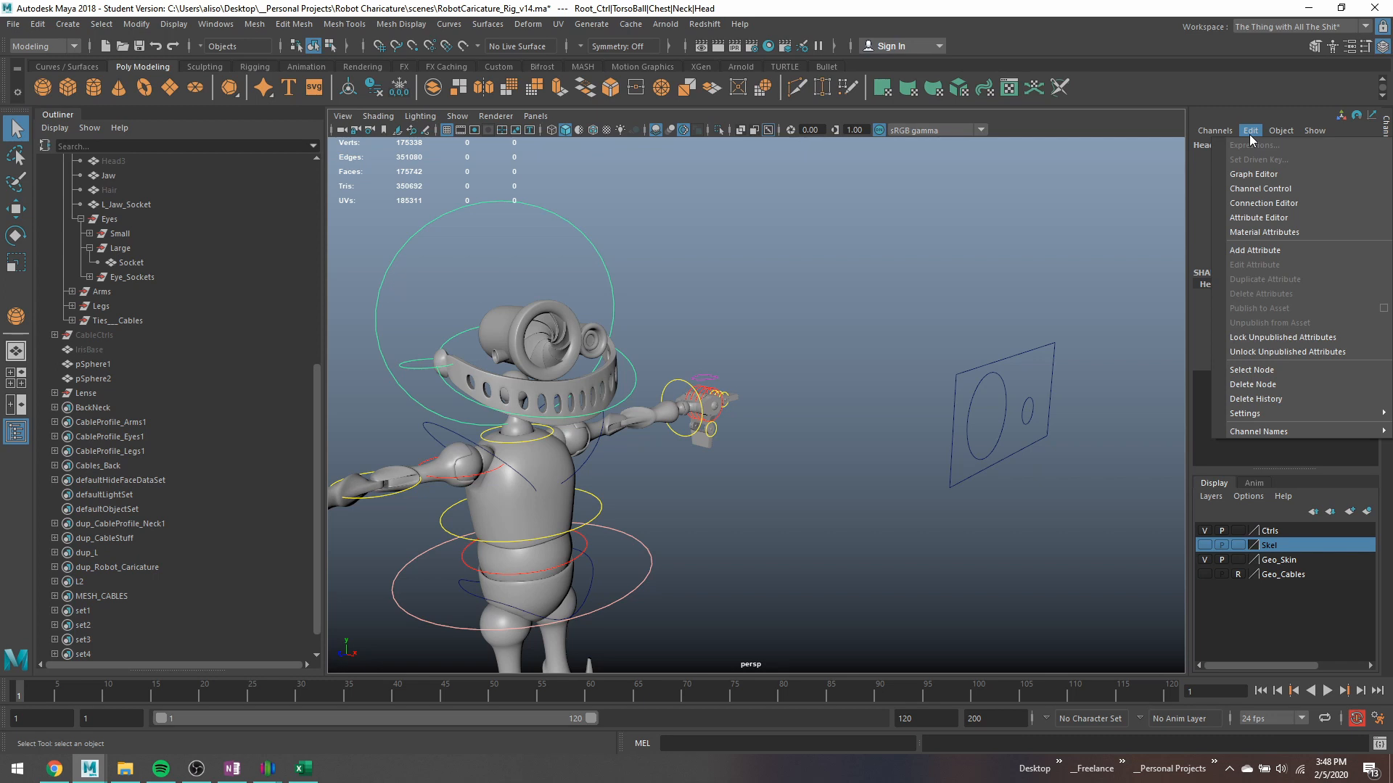
pyautogui.click(1265, 248)
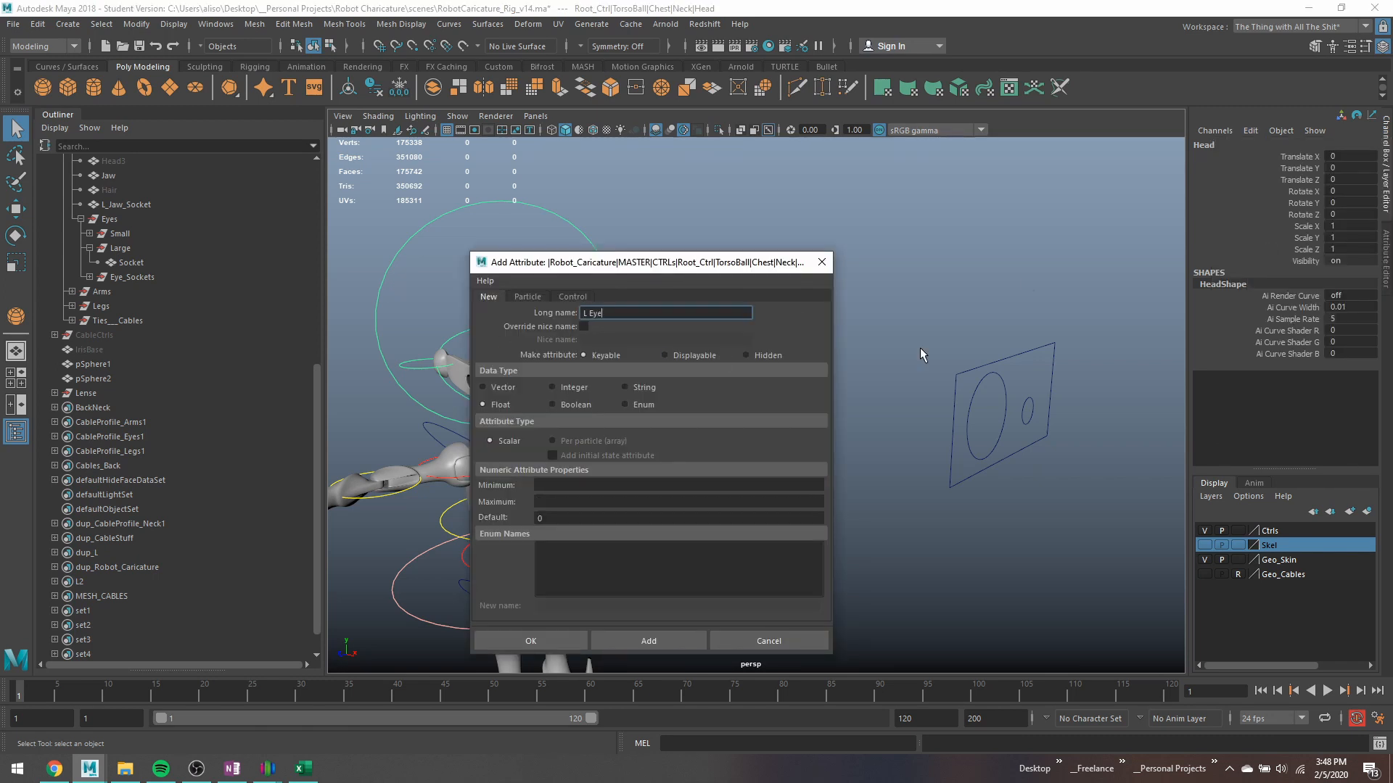
pyautogui.click(571, 484)
pyautogui.click(575, 501)
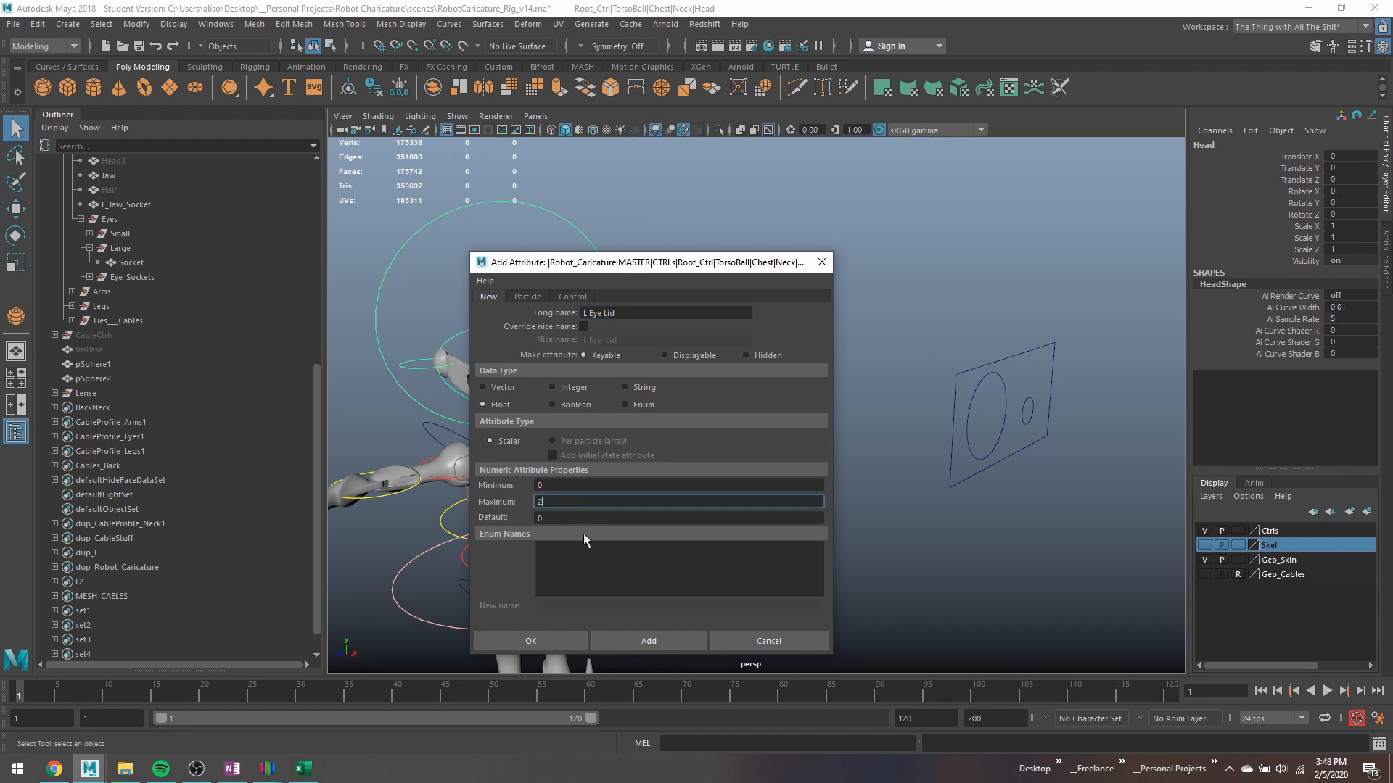
pyautogui.click(660, 643)
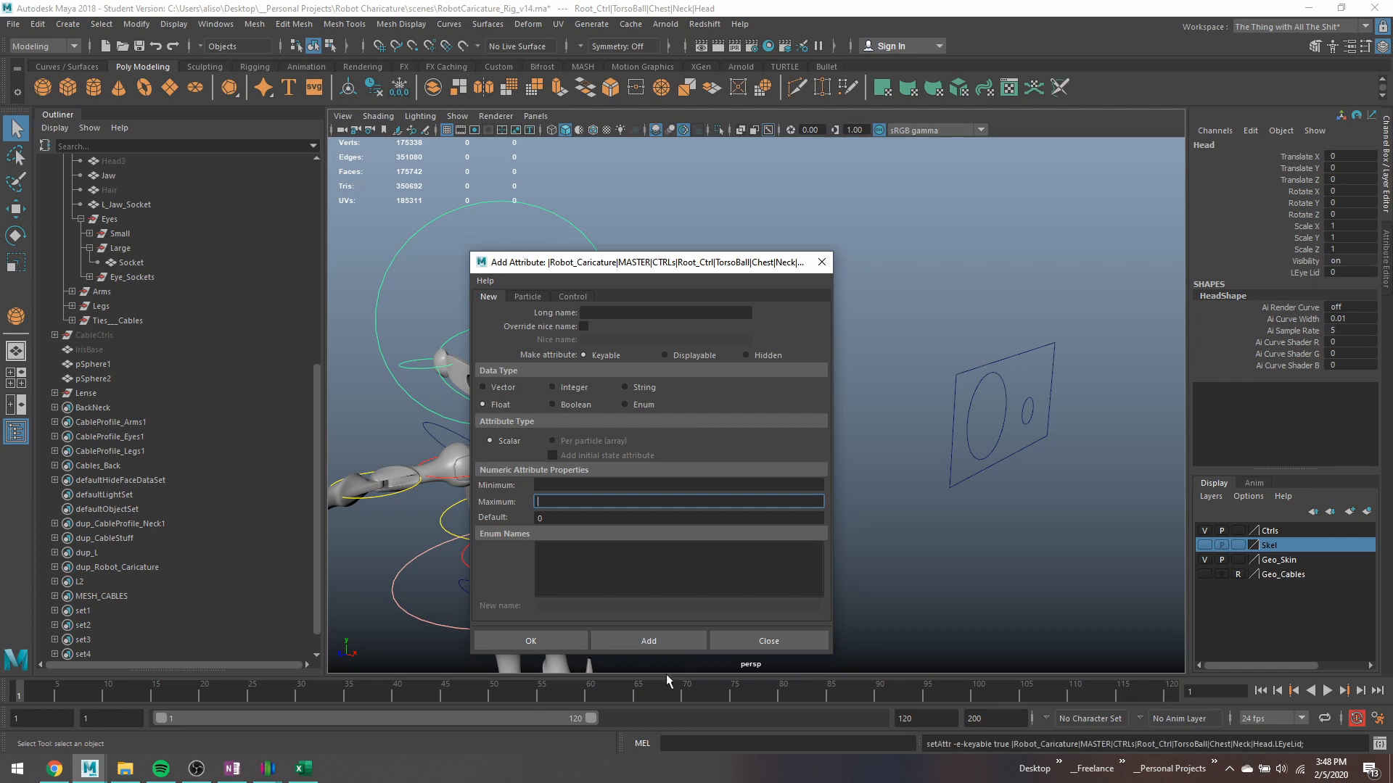
# Add a second keyable float attribute "Small Eye Lid" to the Head control with minimum 0 and maximum 1.
pyautogui.click(594, 312)
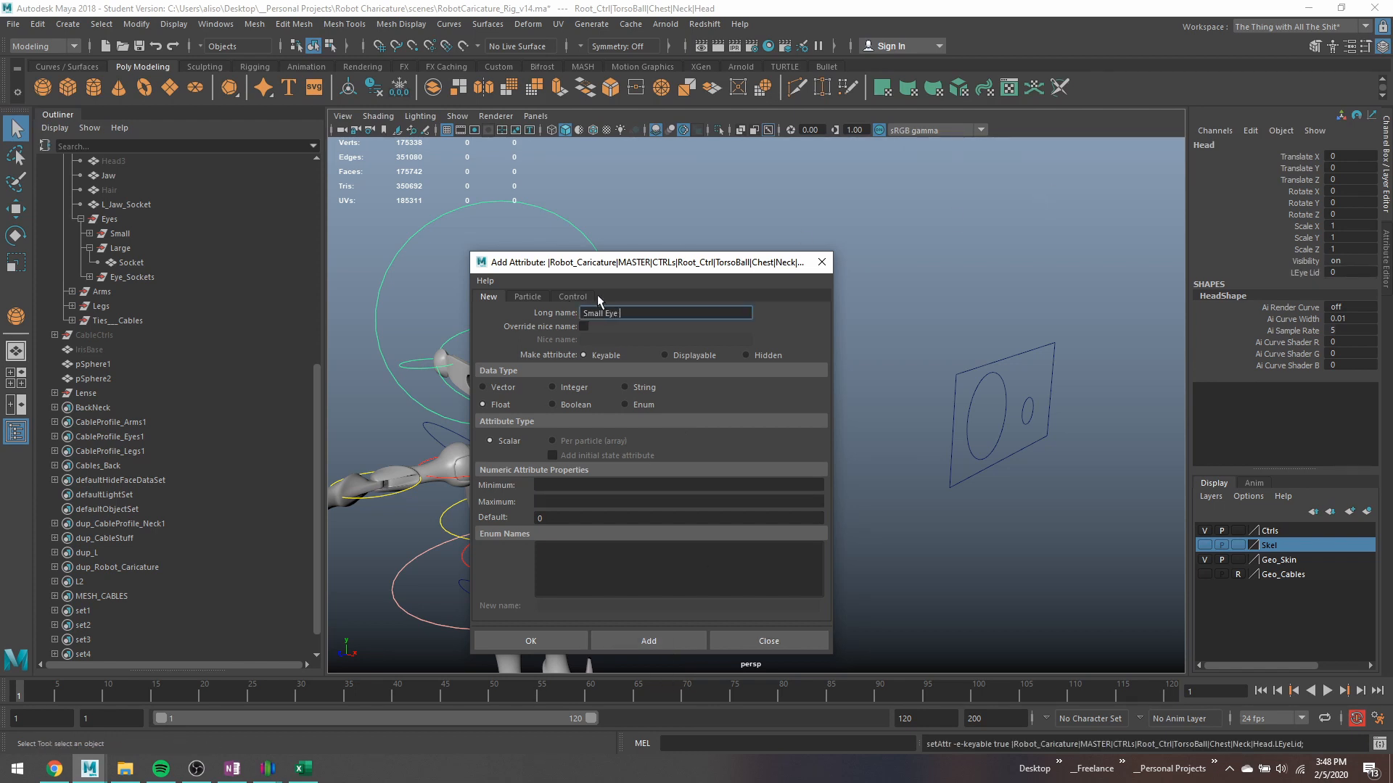
pyautogui.write('Small Eye Lid')
pyautogui.click(556, 486)
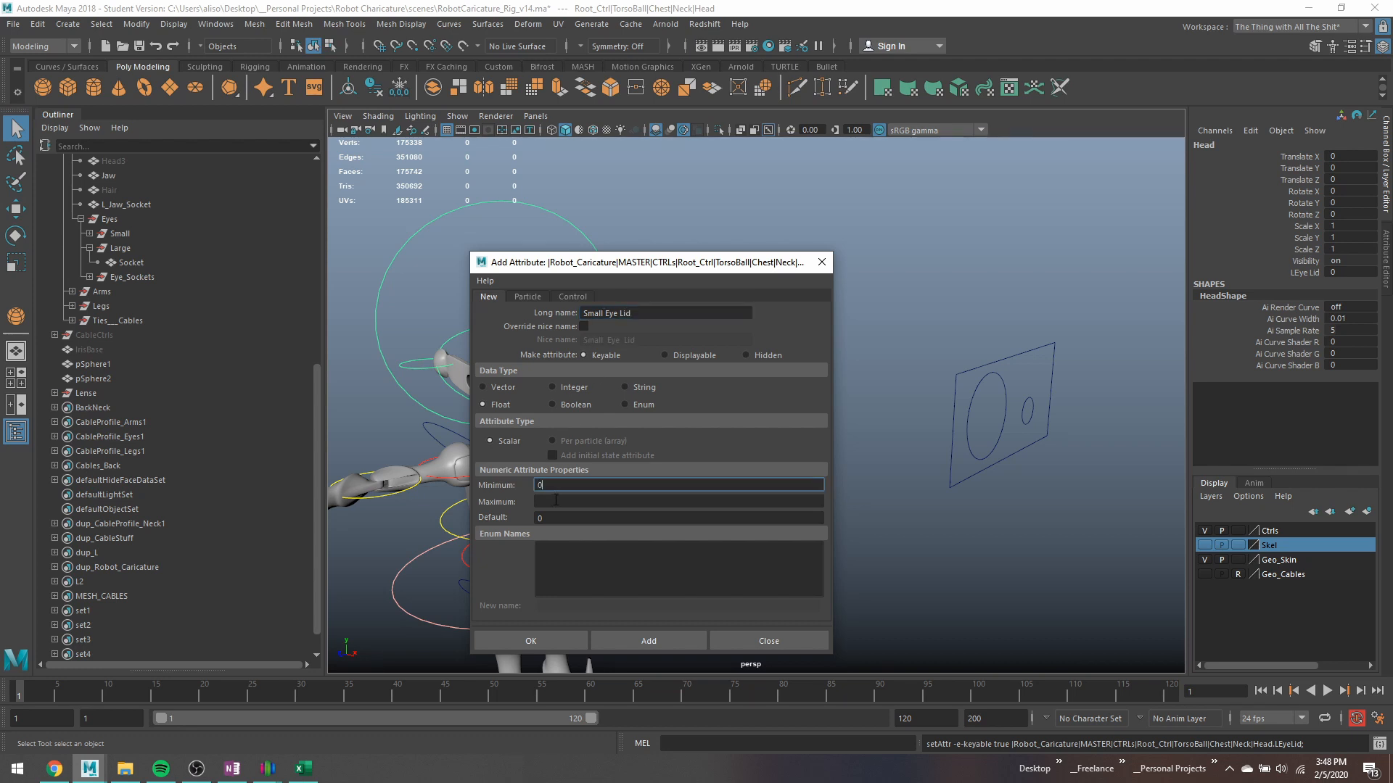
pyautogui.click(556, 501)
pyautogui.click(638, 641)
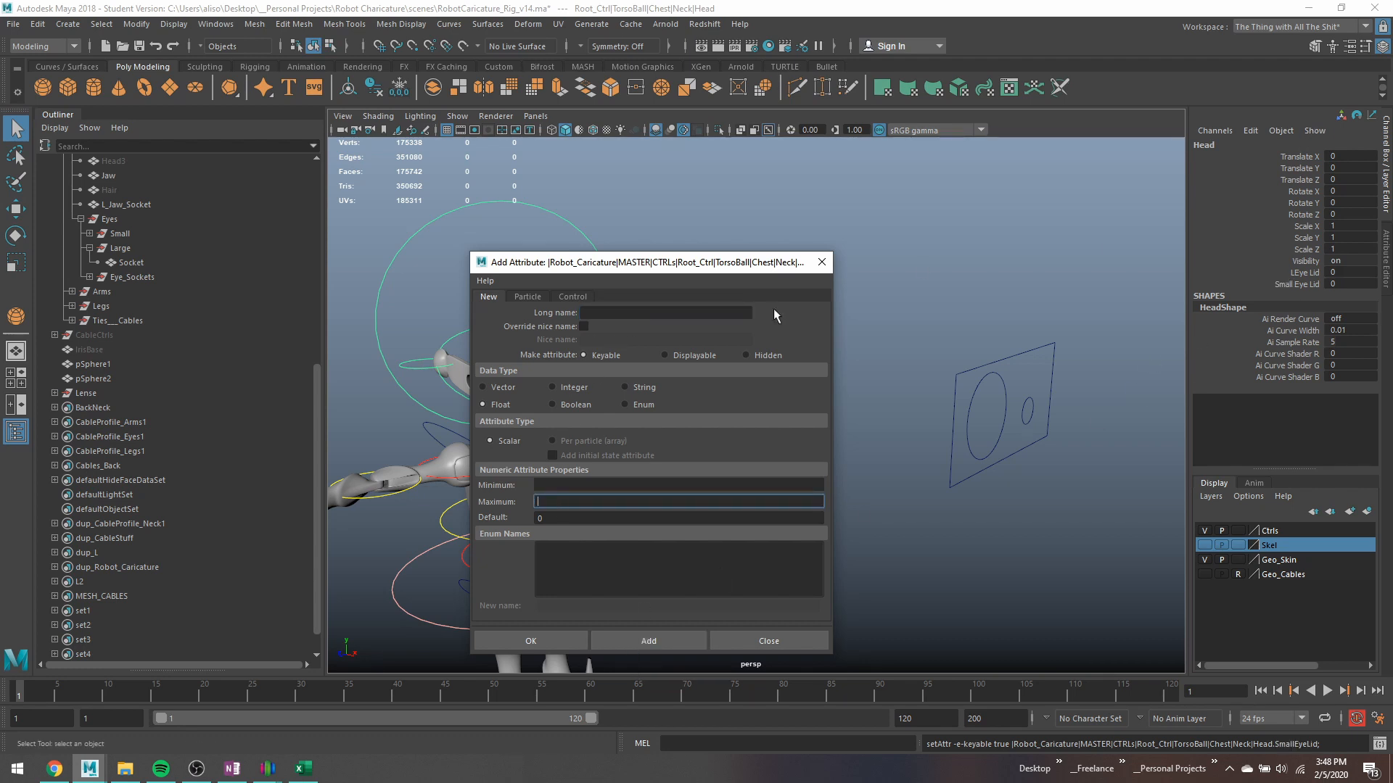
pyautogui.click(821, 262)
# Rename the Head control's LEyeLid attribute to "Large Eye Lid".
pyautogui.click(1250, 131)
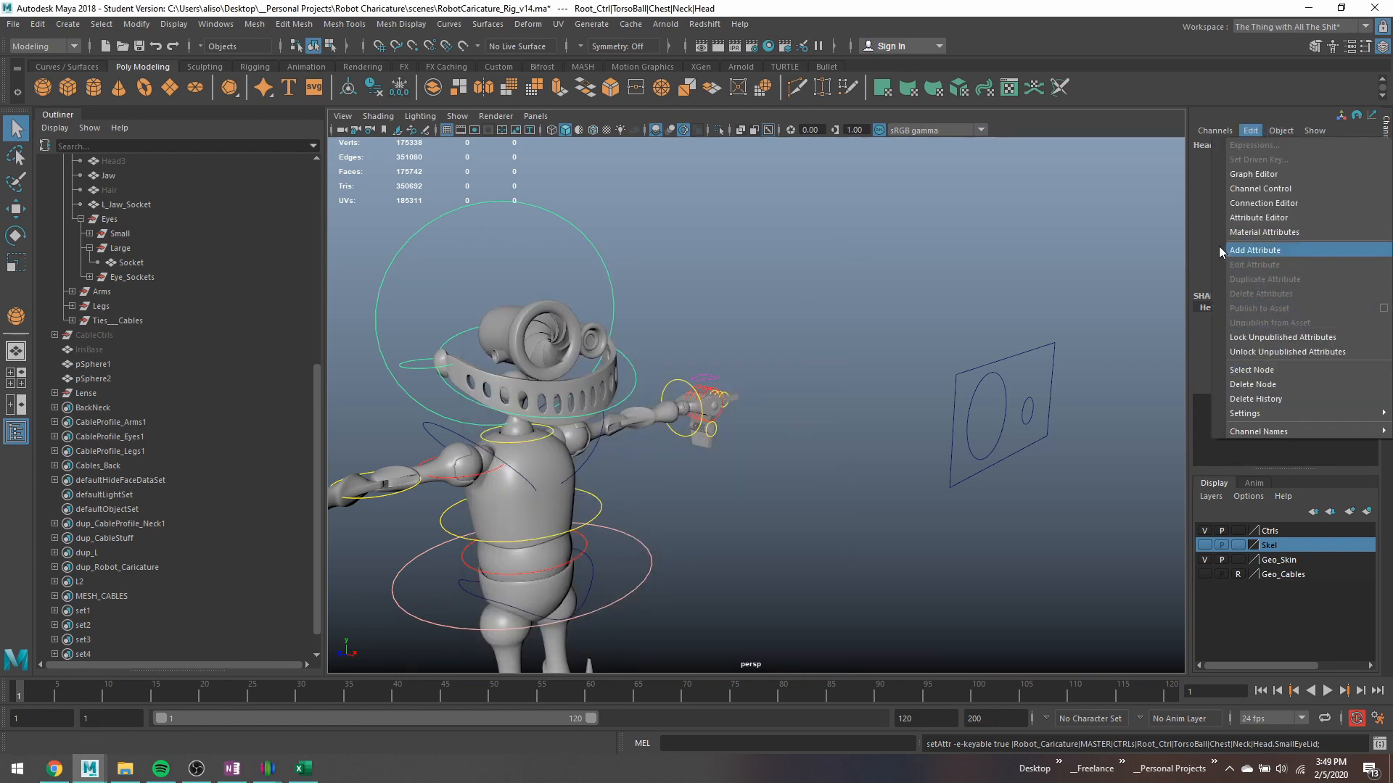
pyautogui.click(1202, 227)
pyautogui.click(1298, 265)
pyautogui.click(1300, 273)
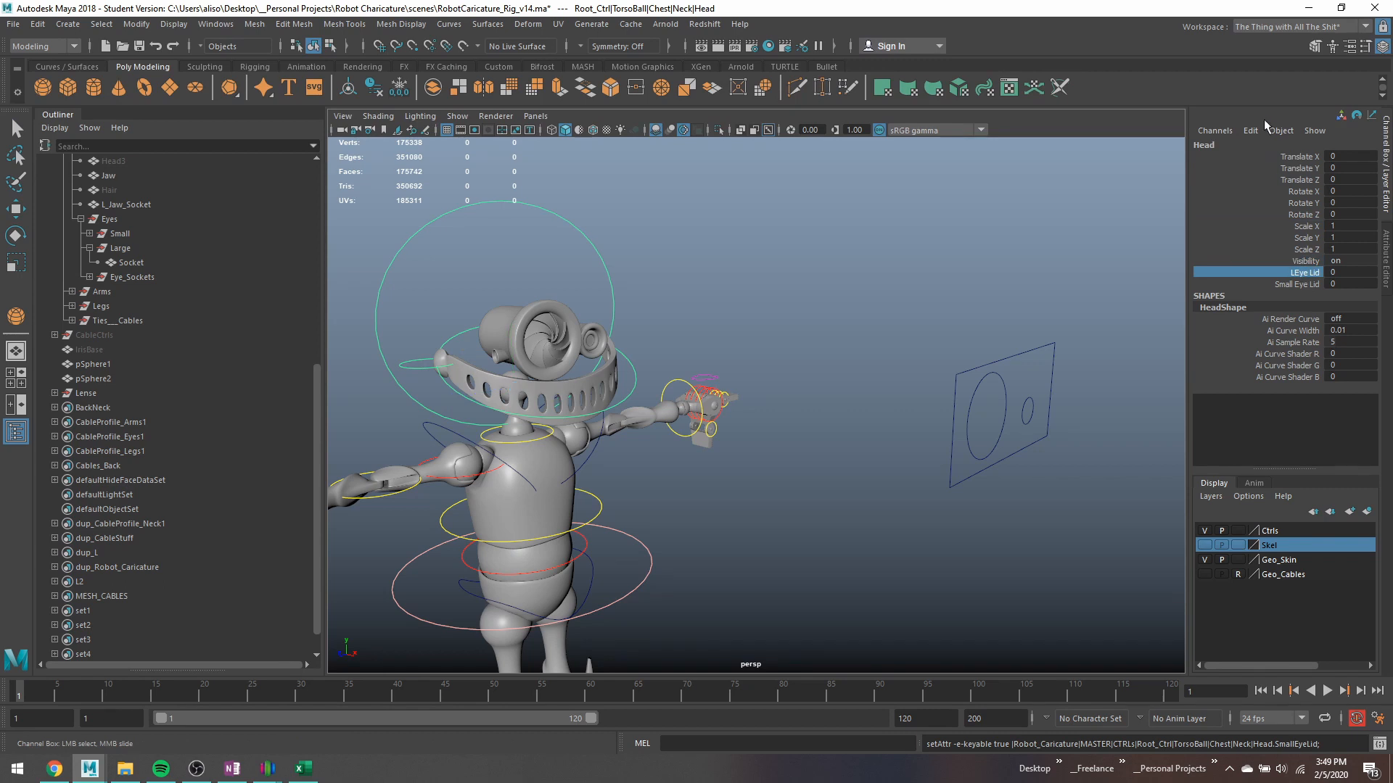
pyautogui.click(1250, 131)
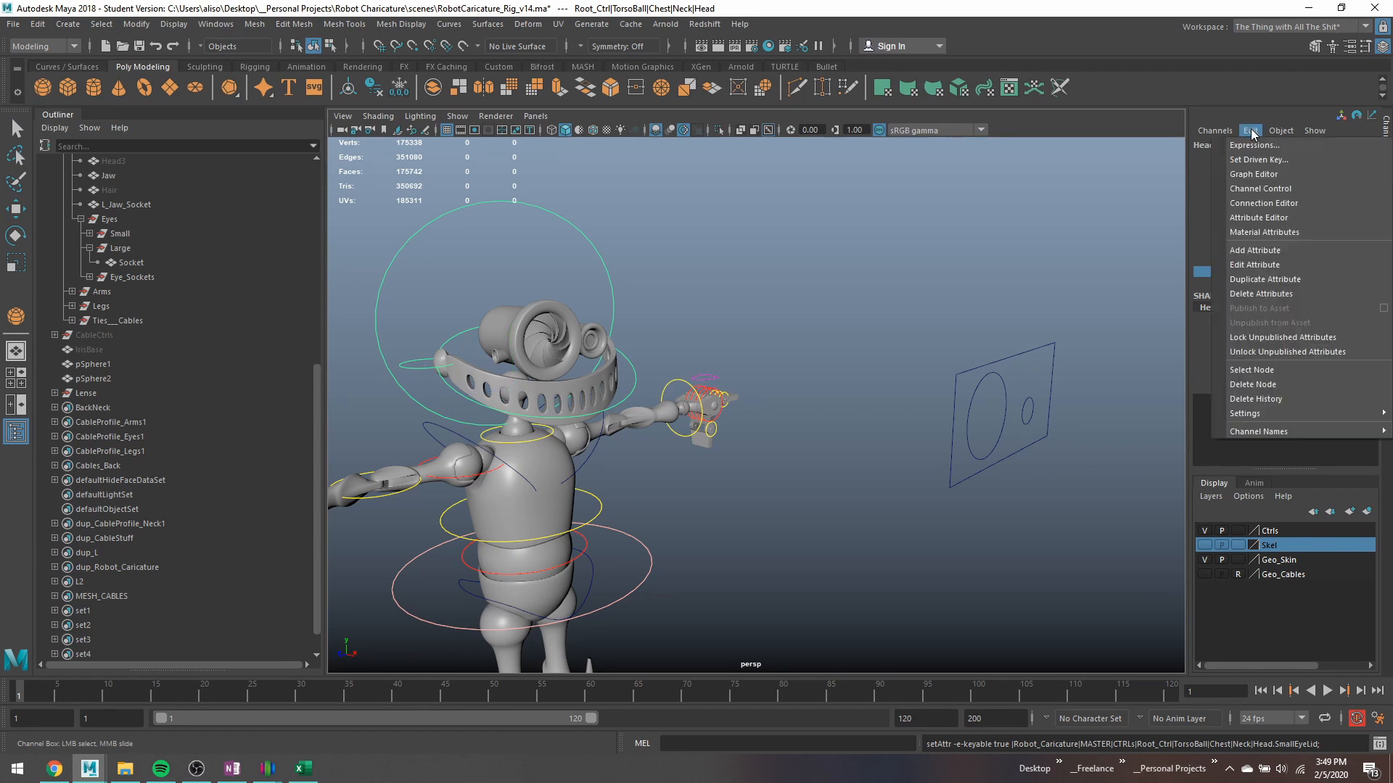
pyautogui.click(1254, 265)
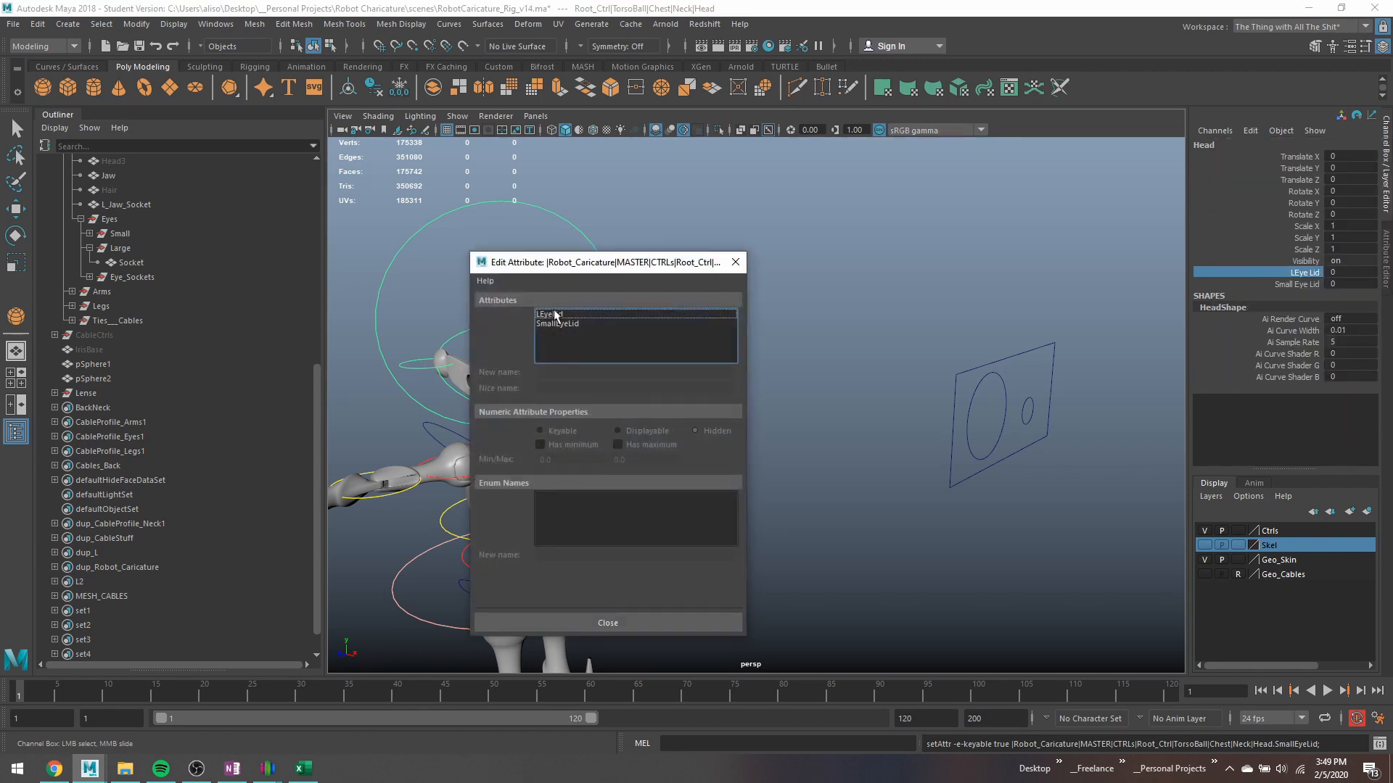
pyautogui.click(555, 314)
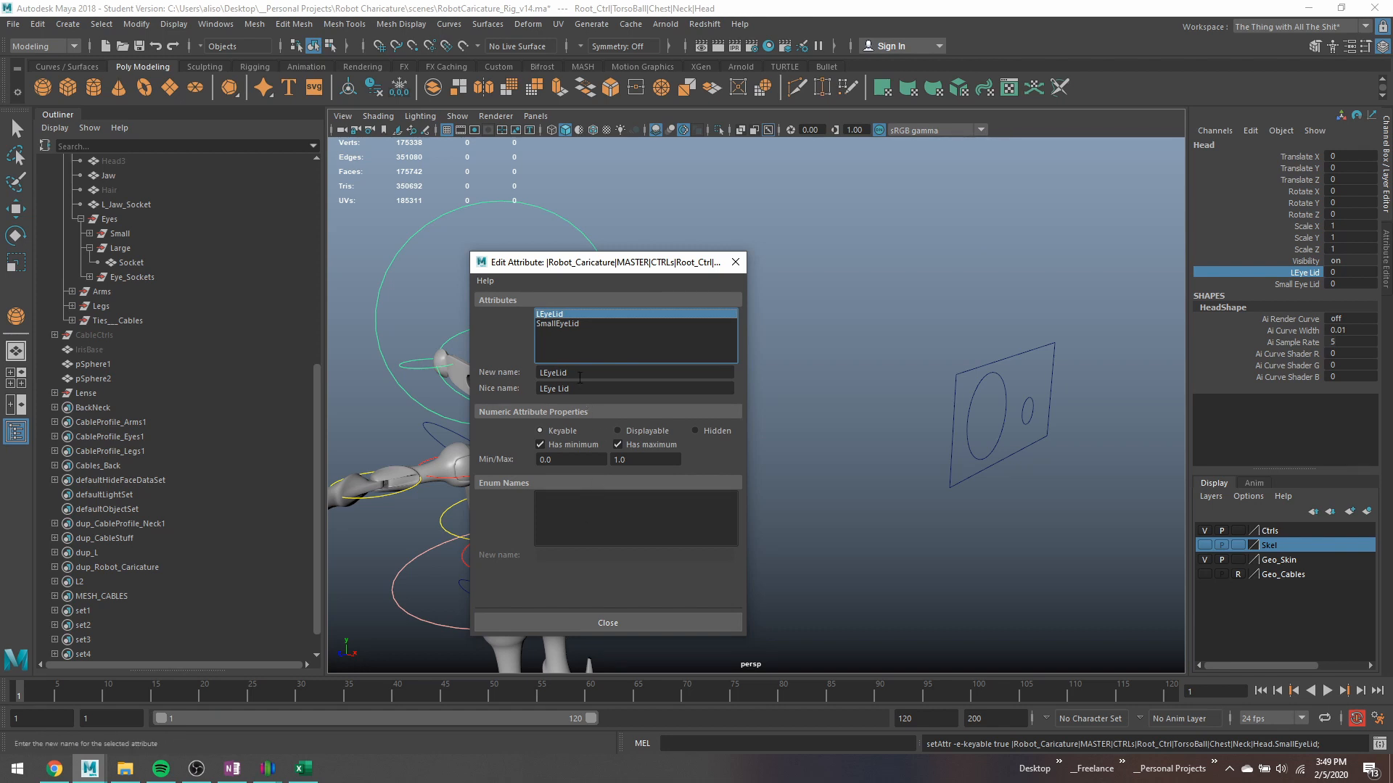
pyautogui.doubleClick(580, 374)
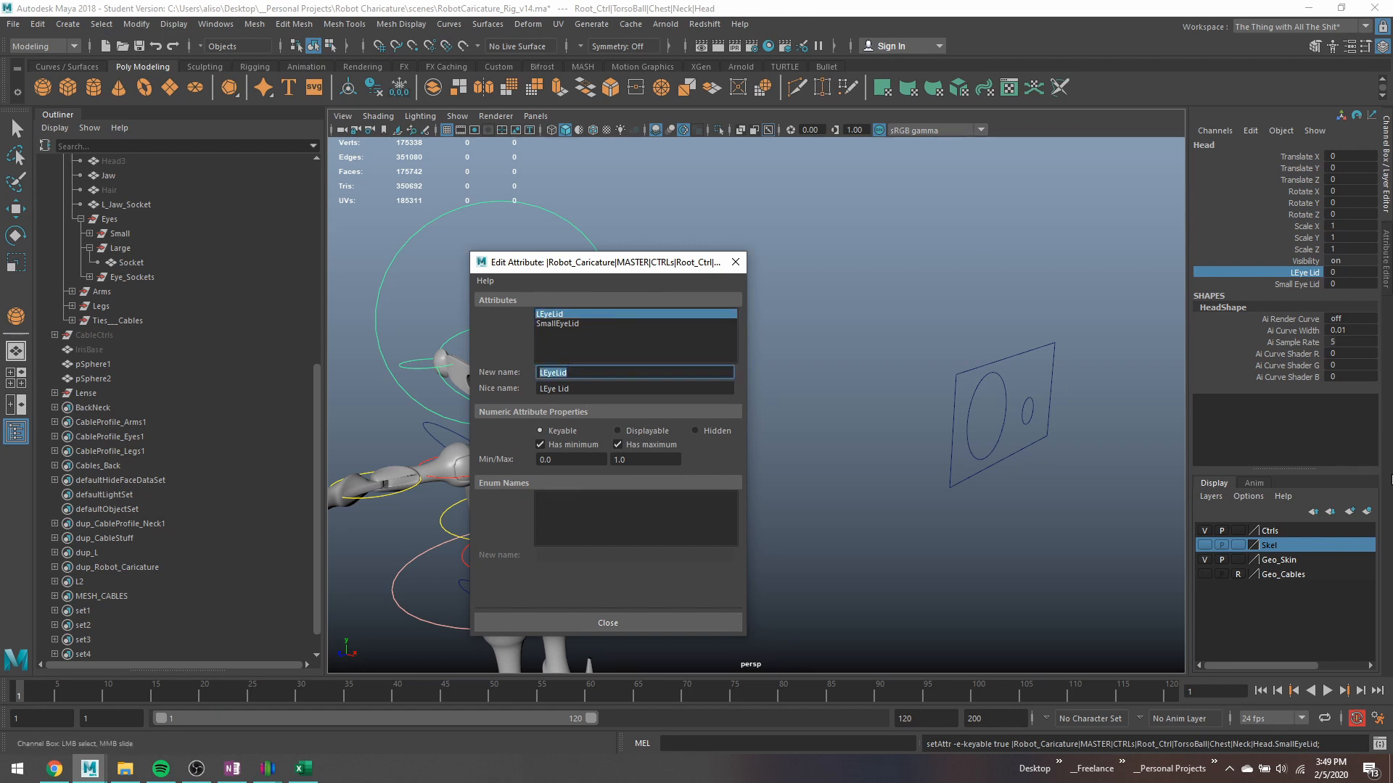
pyautogui.write('Large Eye Lid')
pyautogui.press('Return')
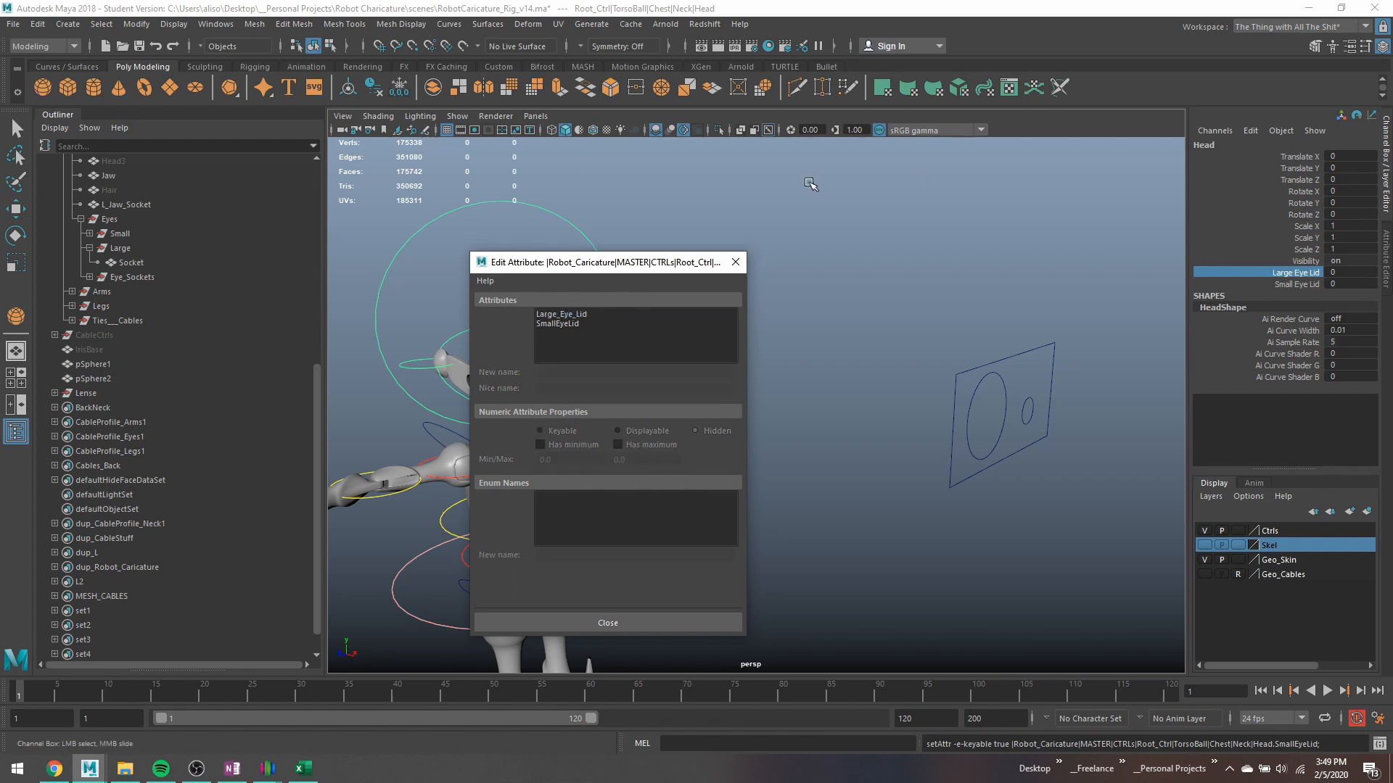
# Rename the Head control's SmallEyeLid attribute to "Small Eye Lid" and close the attribute editing dialog.
pyautogui.click(553, 324)
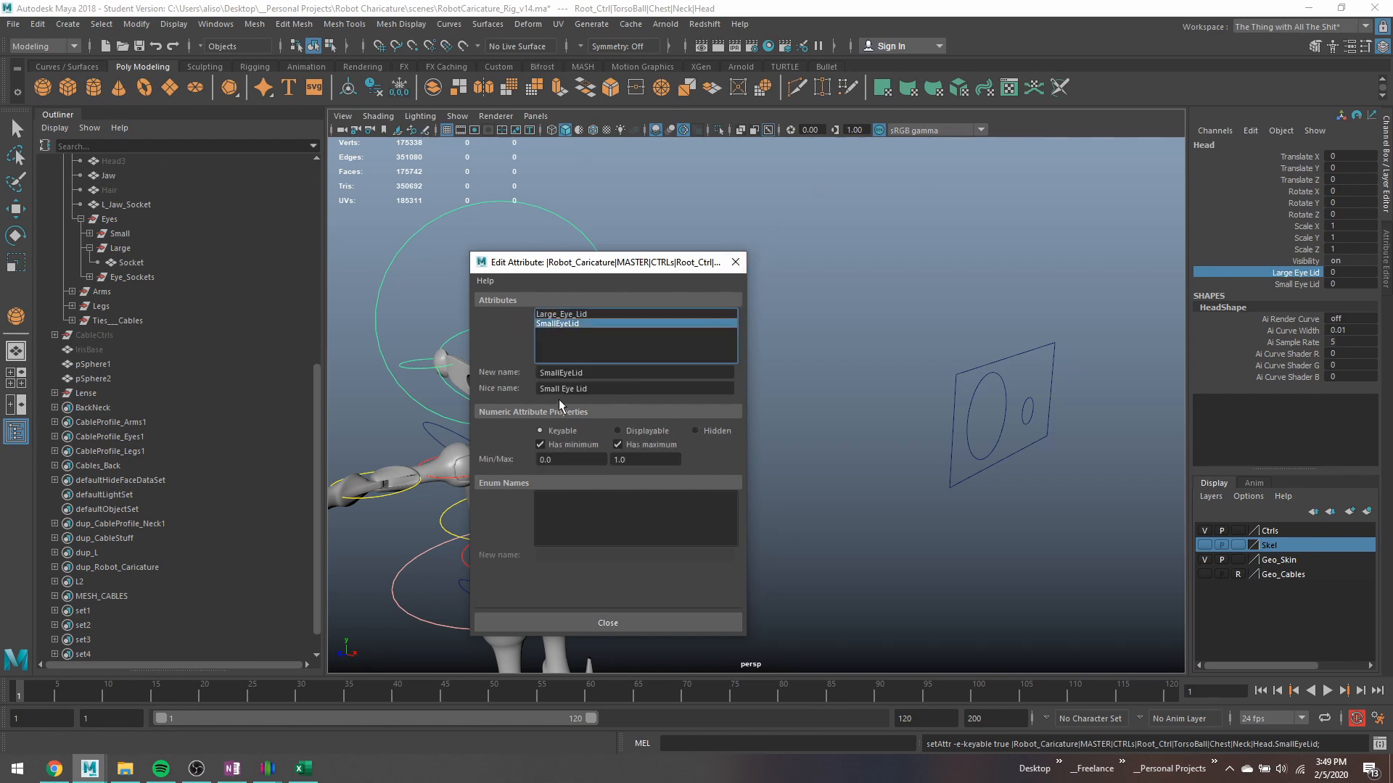
pyautogui.click(561, 375)
pyautogui.click(573, 374)
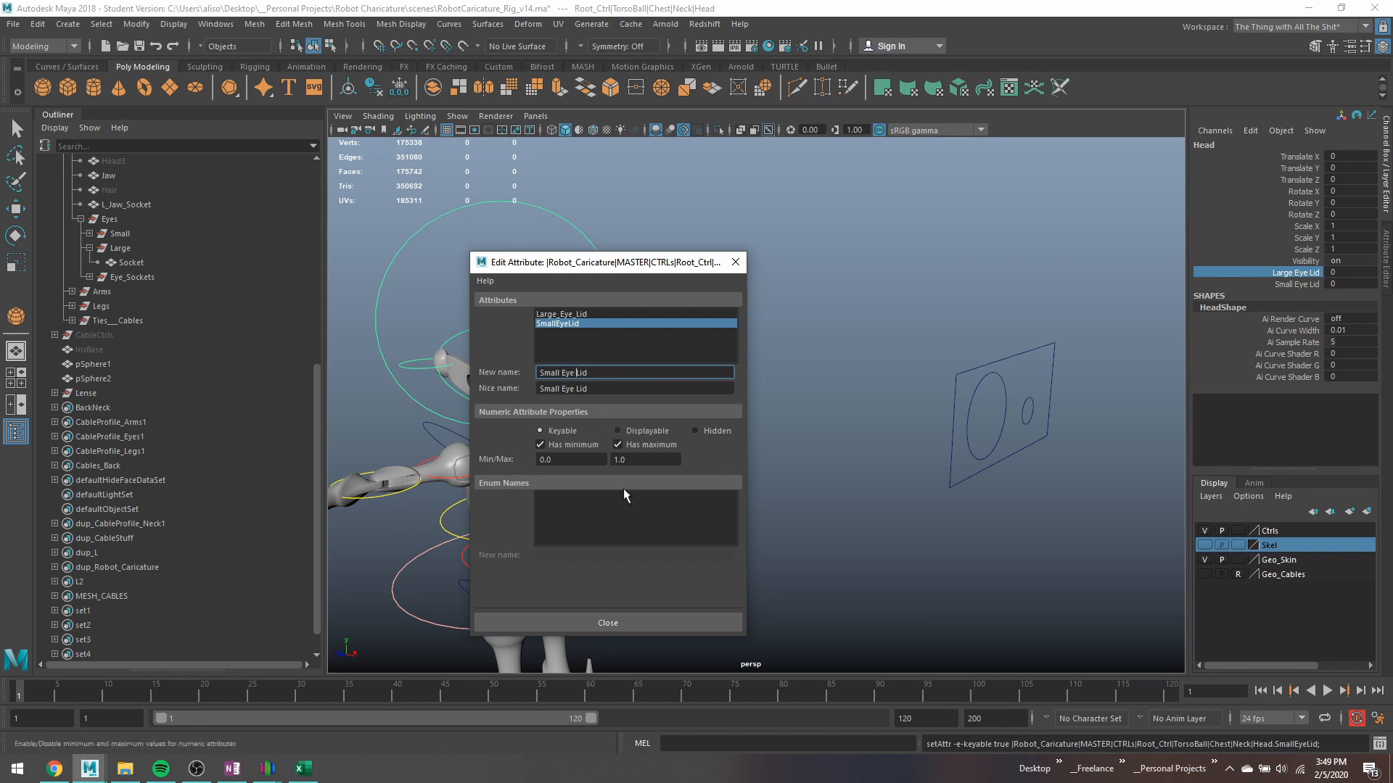
pyautogui.press('Return')
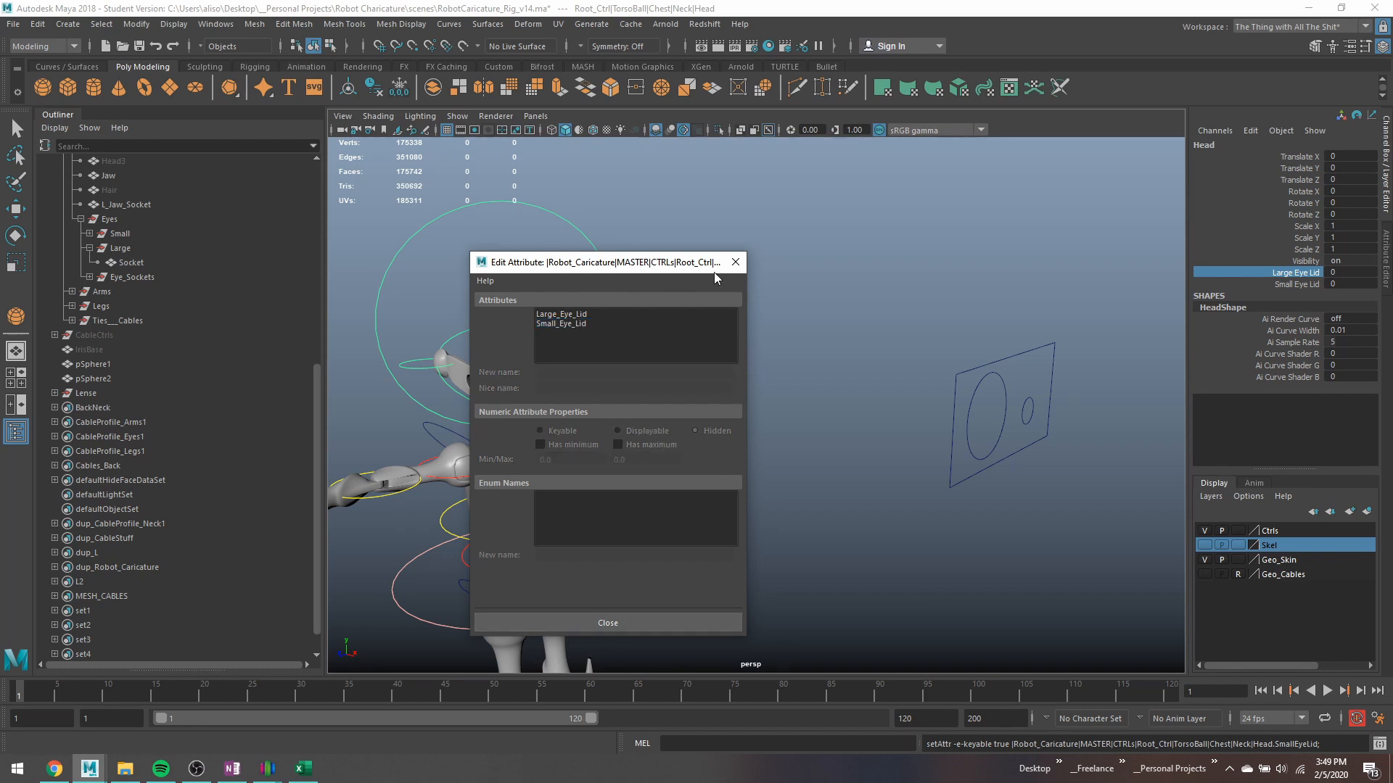
pyautogui.click(735, 262)
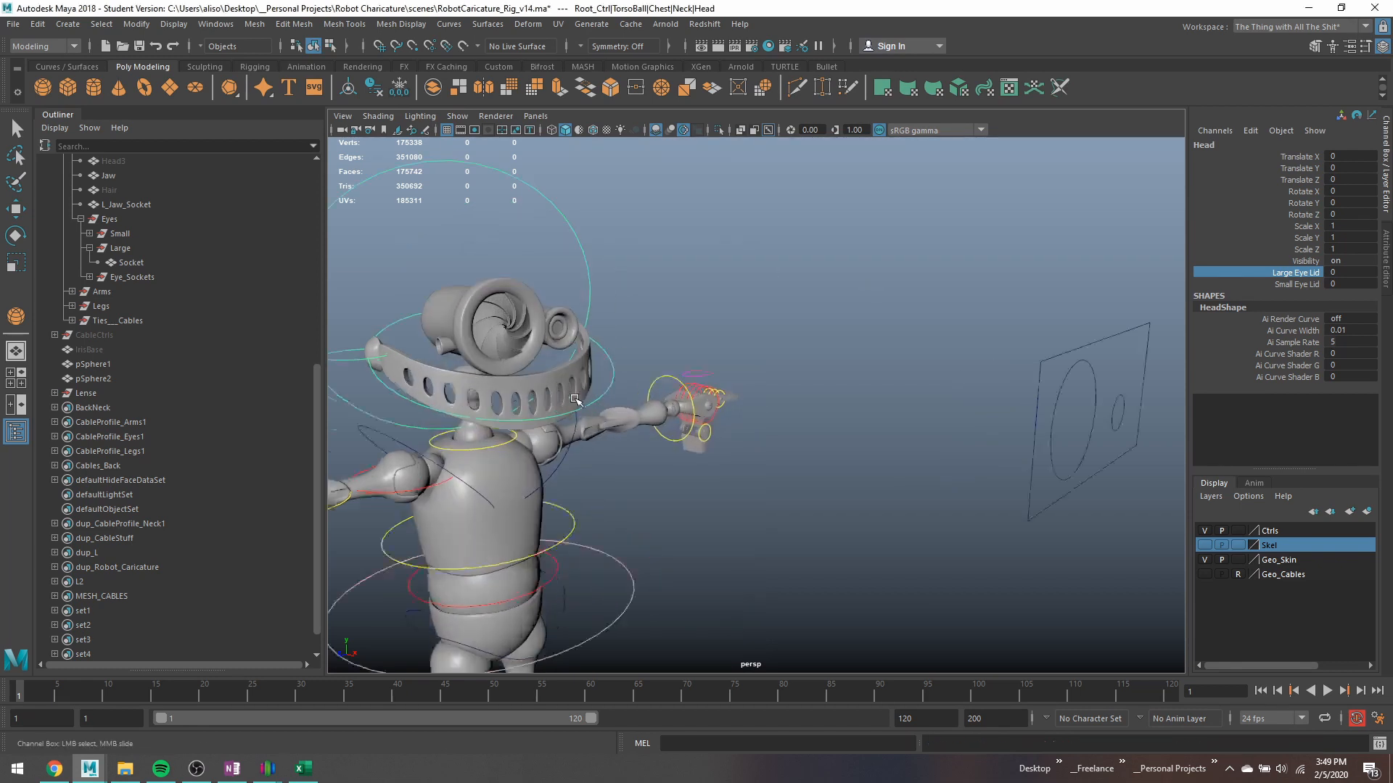
# Rename the Lense group containing the large eye's iris blades as Lense_LargeEye.
pyautogui.keyDown('alt'); pyautogui.moveTo(614, 357); pyautogui.dragTo(702, 307); pyautogui.keyUp('alt')
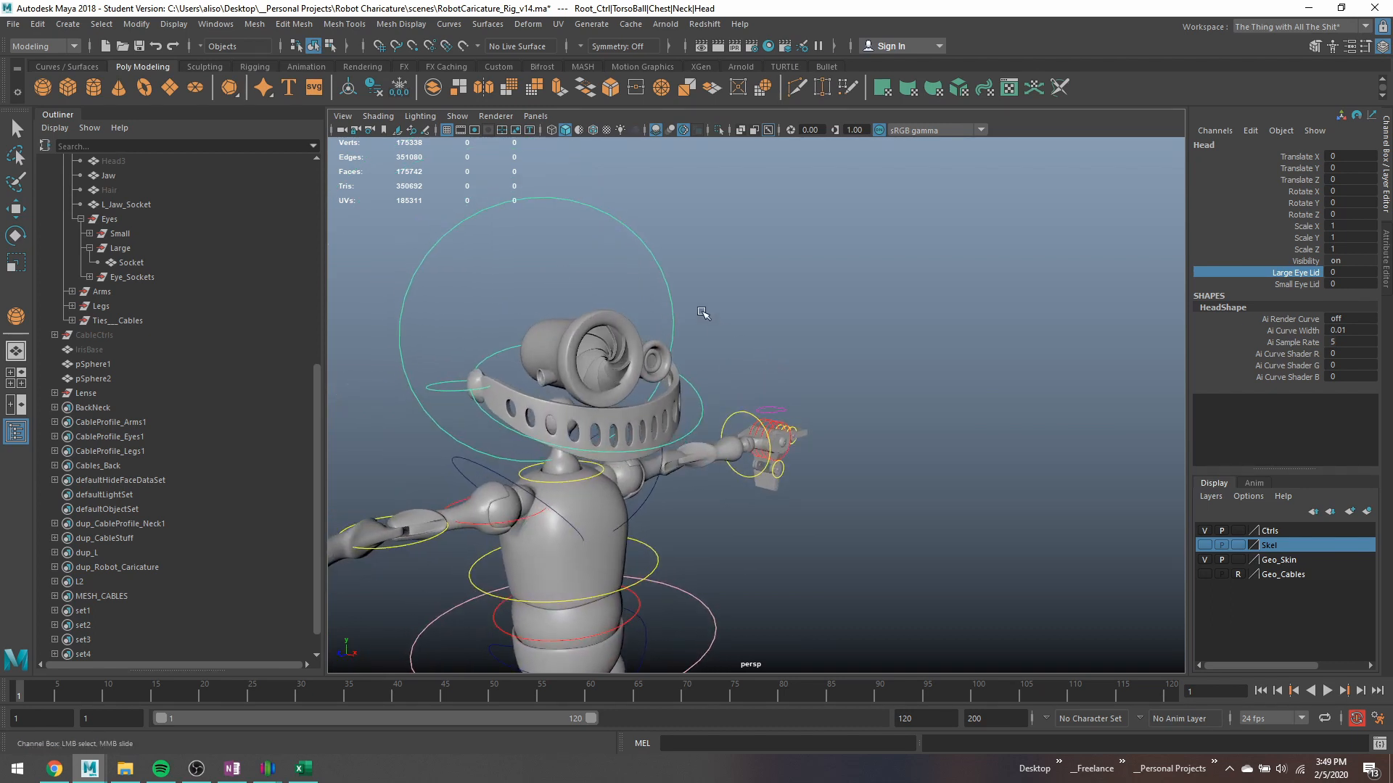
pyautogui.click(625, 354)
pyautogui.click(97, 393)
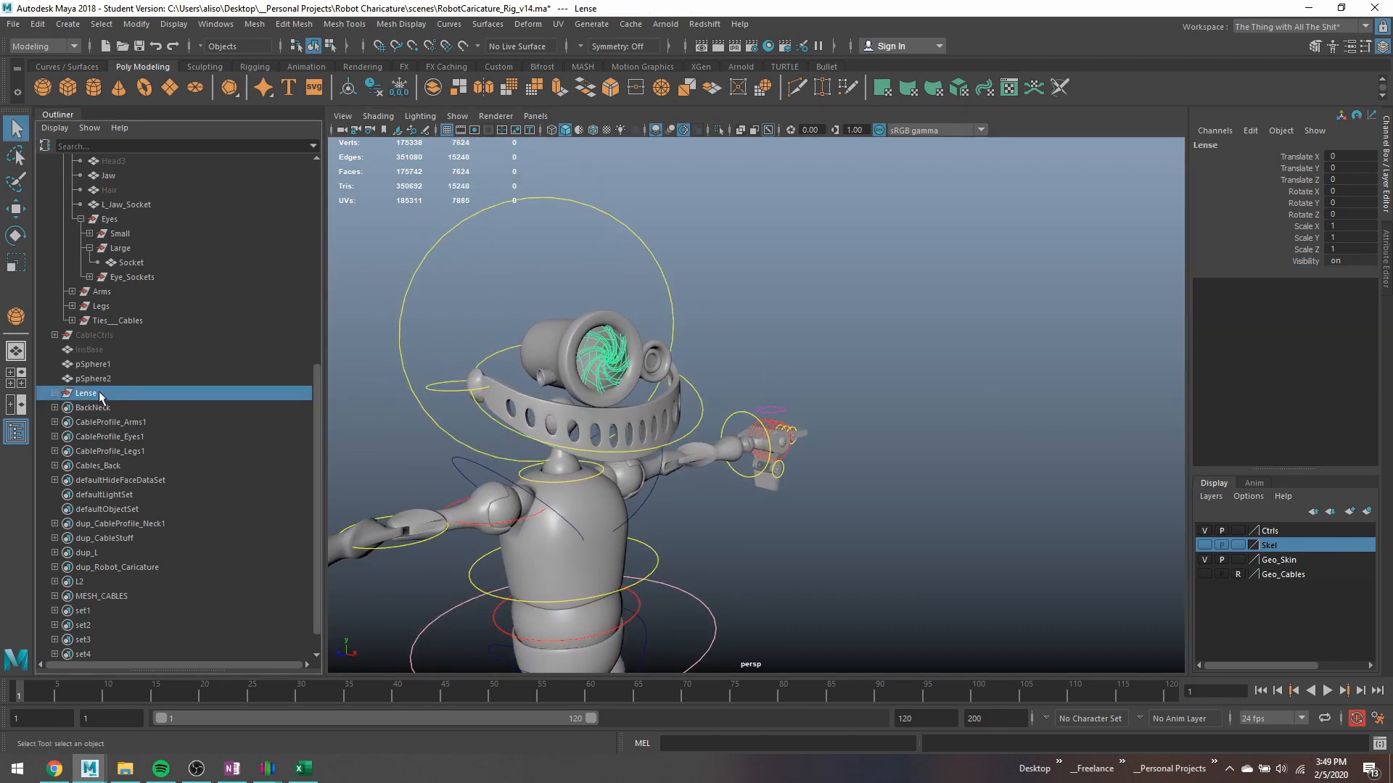
pyautogui.doubleClick(102, 394)
pyautogui.write('_Large')
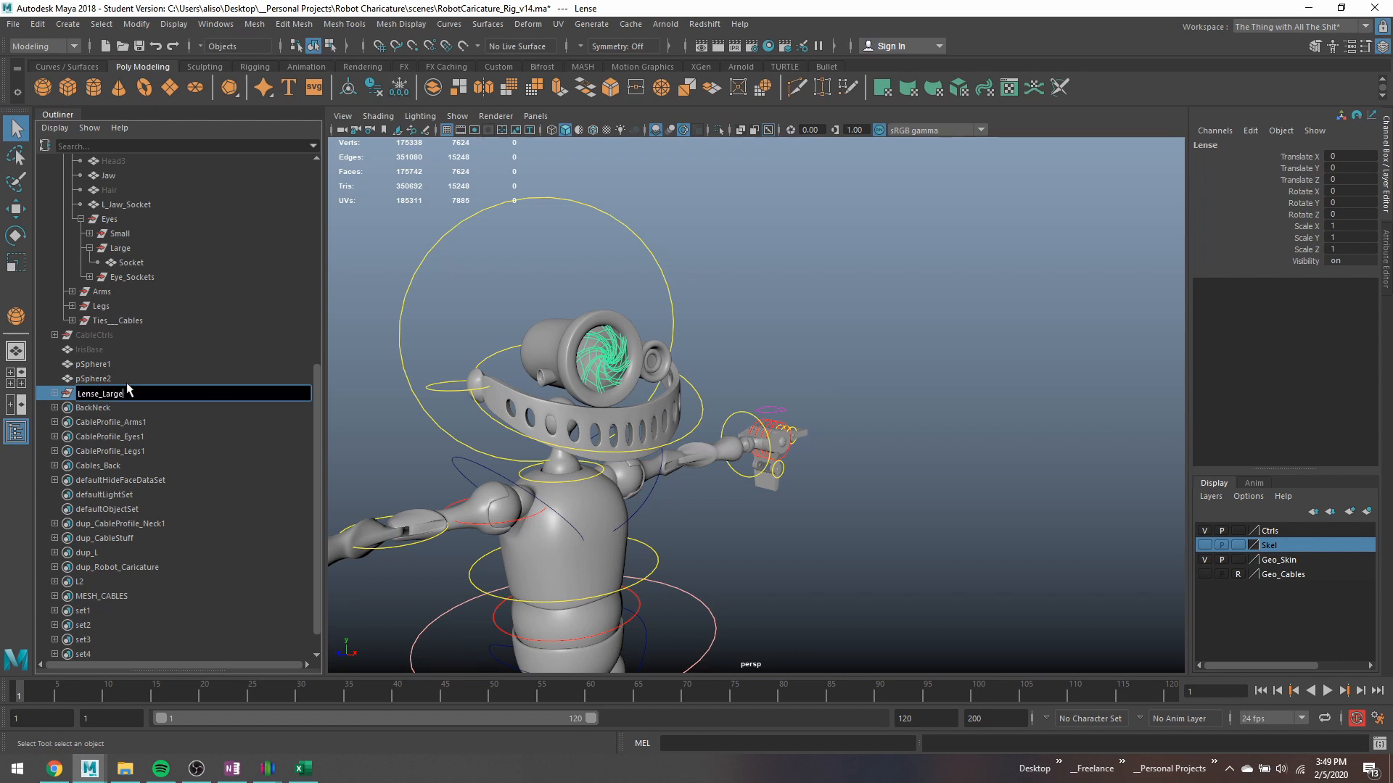
pyautogui.write('Eye')
pyautogui.press('Return')
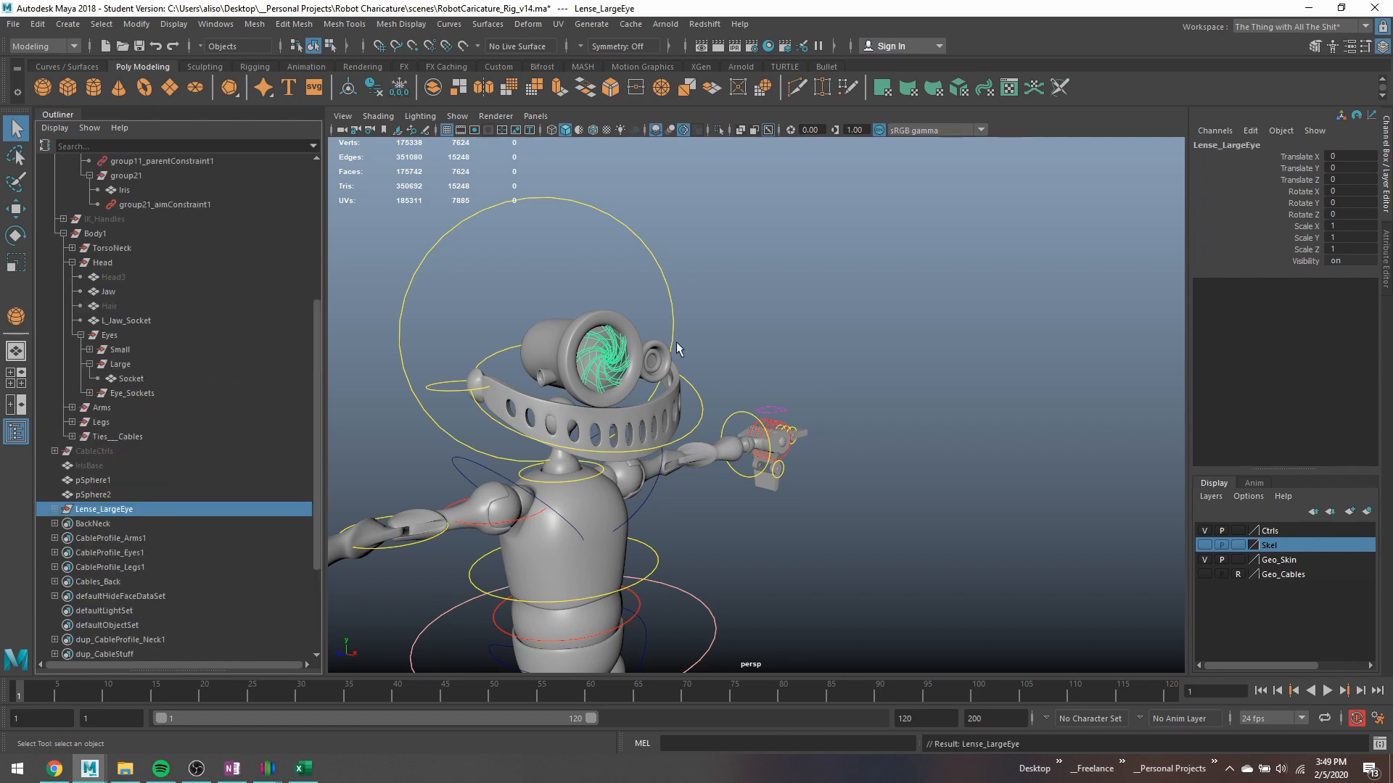
# Parent the Lense_LargeEye group under the Large group within the head's Eyes hierarchy.
pyautogui.click(534, 337)
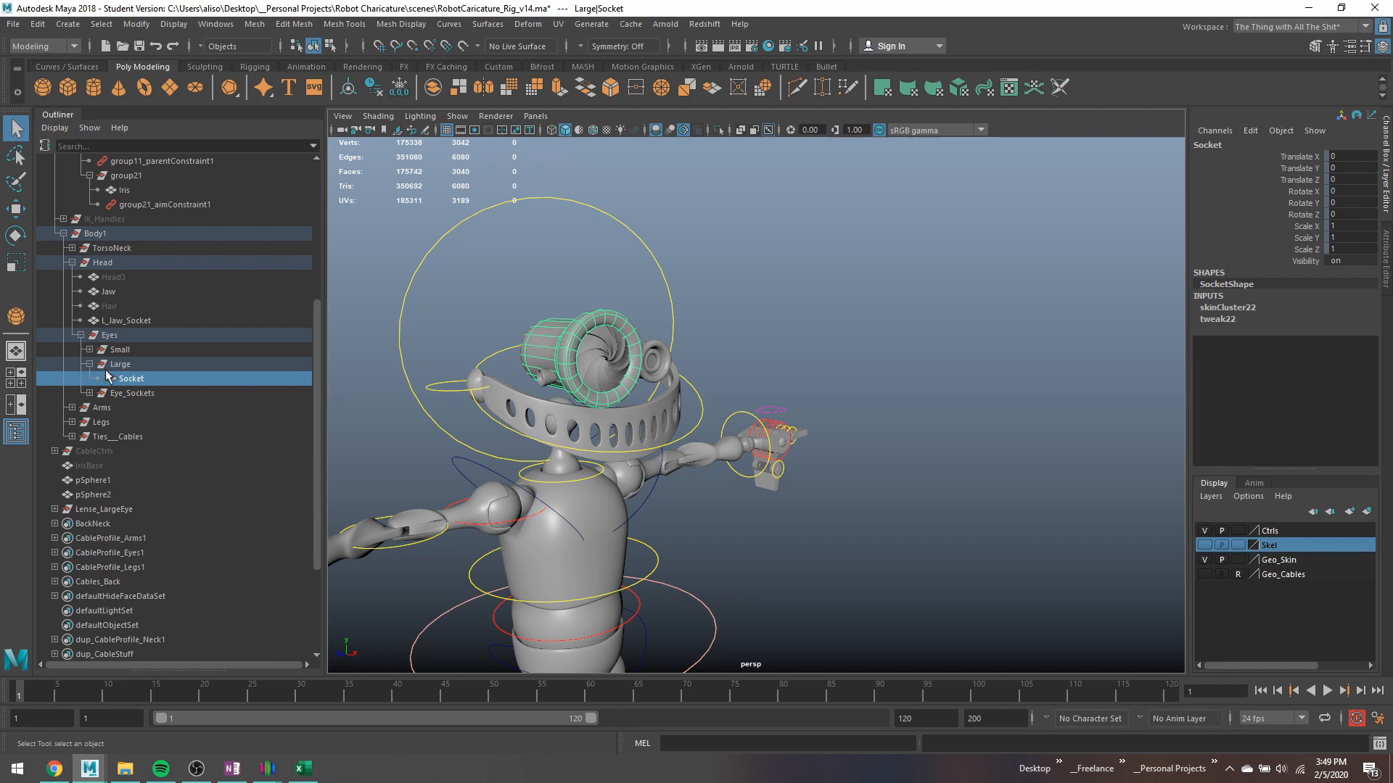
pyautogui.click(101, 509)
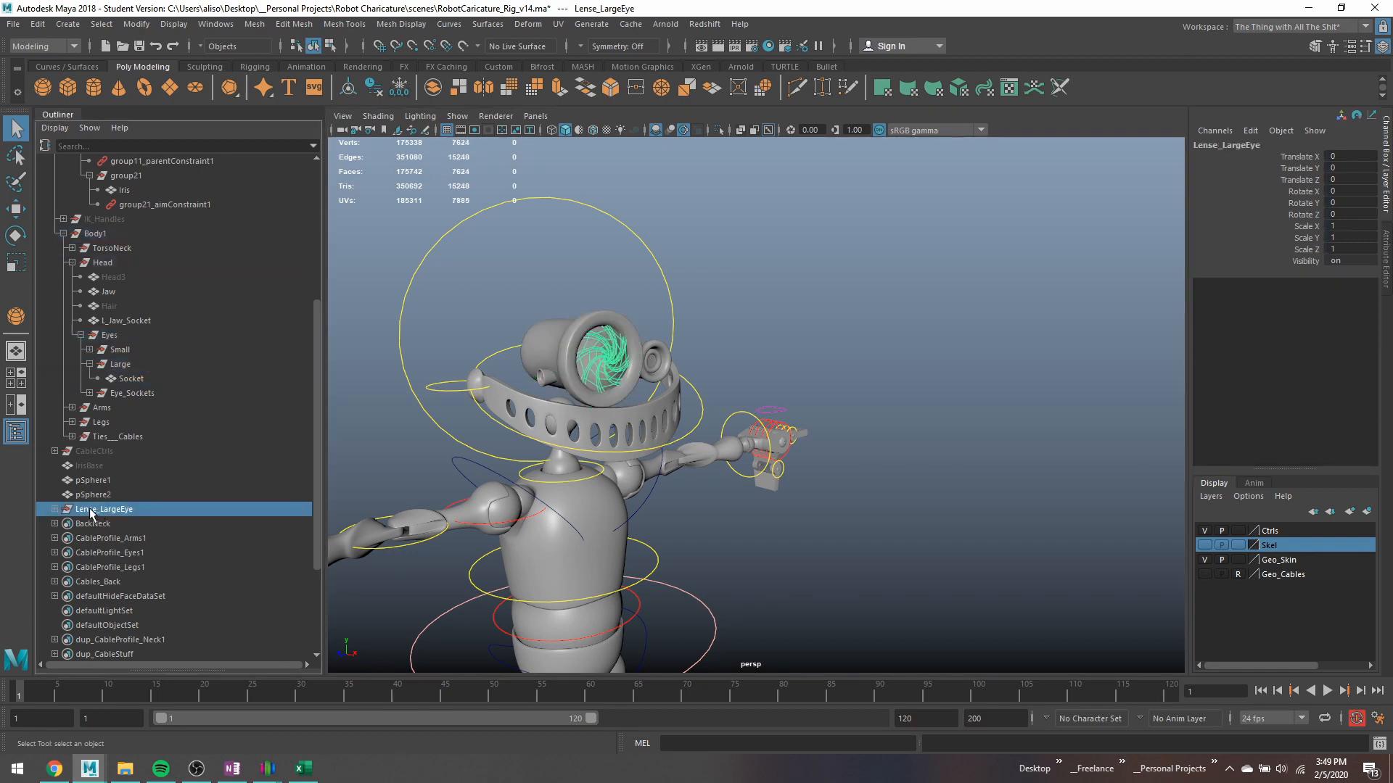
pyautogui.moveTo(102, 509); pyautogui.dragTo(107, 365, button='middle')
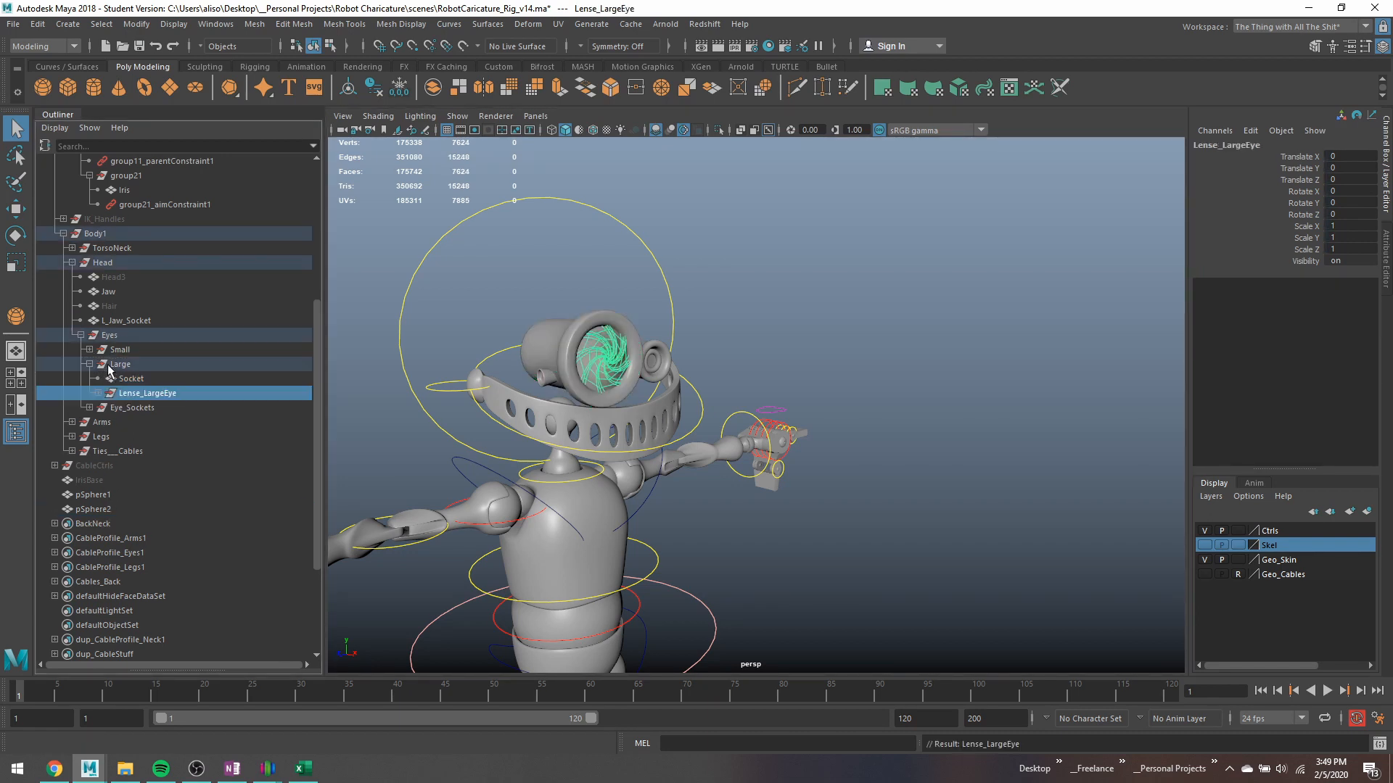
# Test-rotate the Head control to check how the large eye's lens follows, and undo the rotation.
pyautogui.click(655, 337)
pyautogui.press('e')
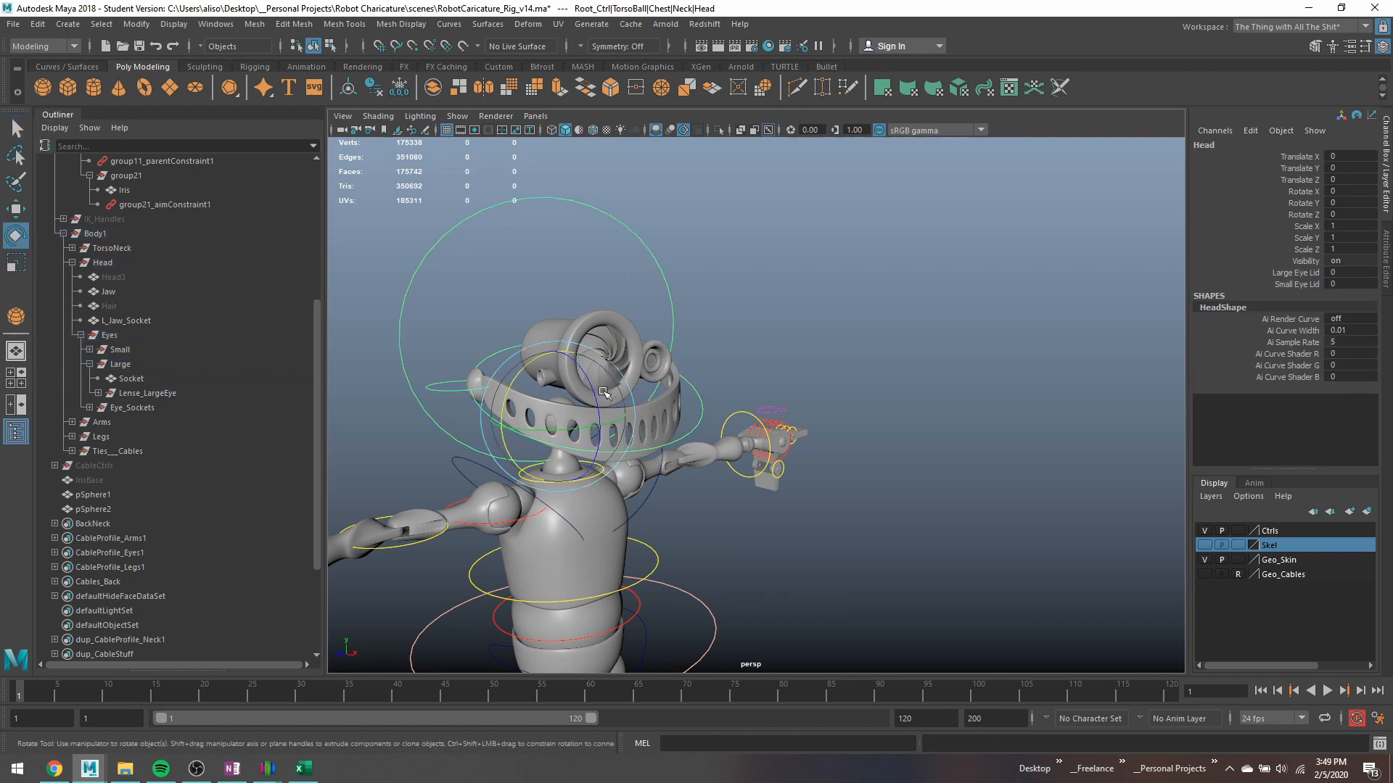
pyautogui.moveTo(598, 388)
pyautogui.mouseDown()
pyautogui.moveTo(588, 372)
pyautogui.moveTo(579, 384)
pyautogui.mouseUp()
pyautogui.hotkey('ctrl', 'z')
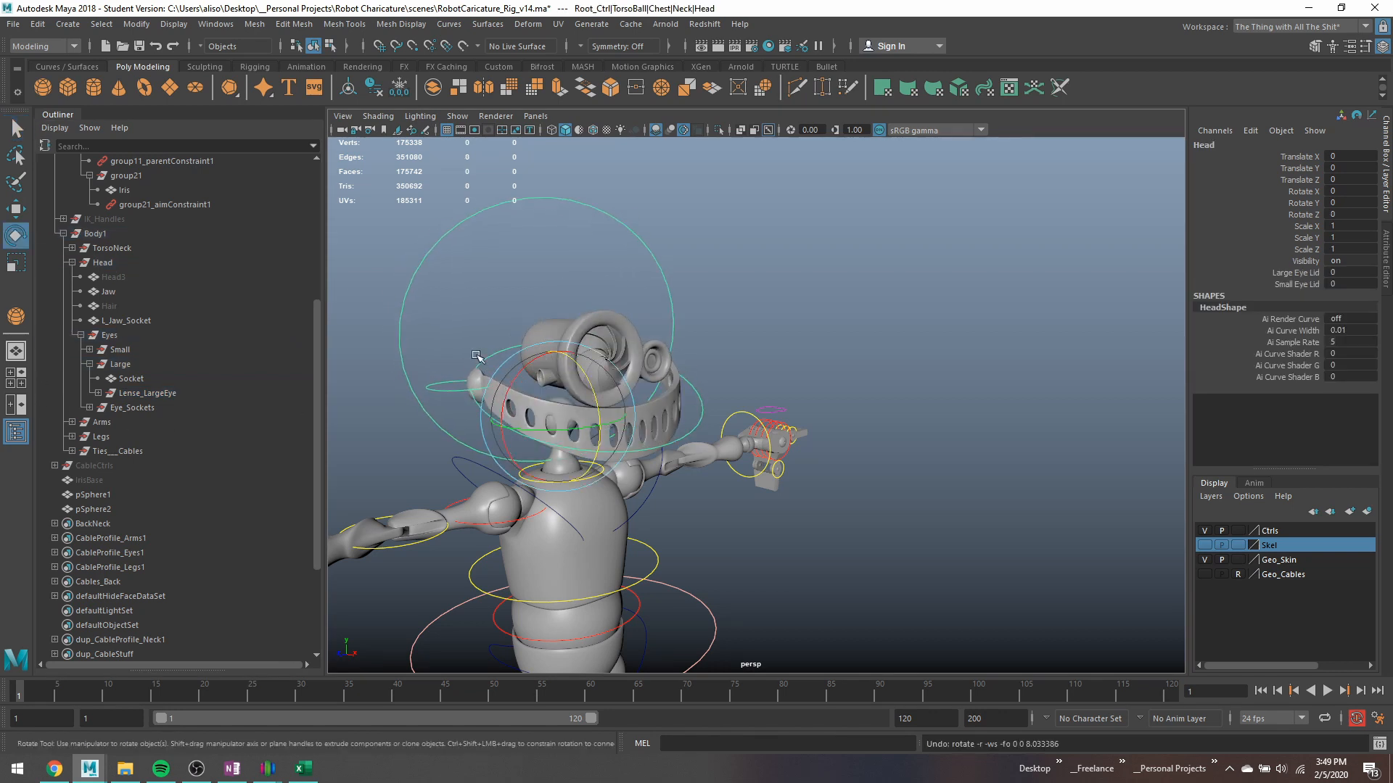
pyautogui.press('q')
# Open the Connection Editor with the Head control as the source and move it clear of the robot's head.
pyautogui.scroll(5, 533, 396)
pyautogui.keyDown('alt'); pyautogui.moveTo(473, 373); pyautogui.dragTo(649, 412); pyautogui.keyUp('alt')
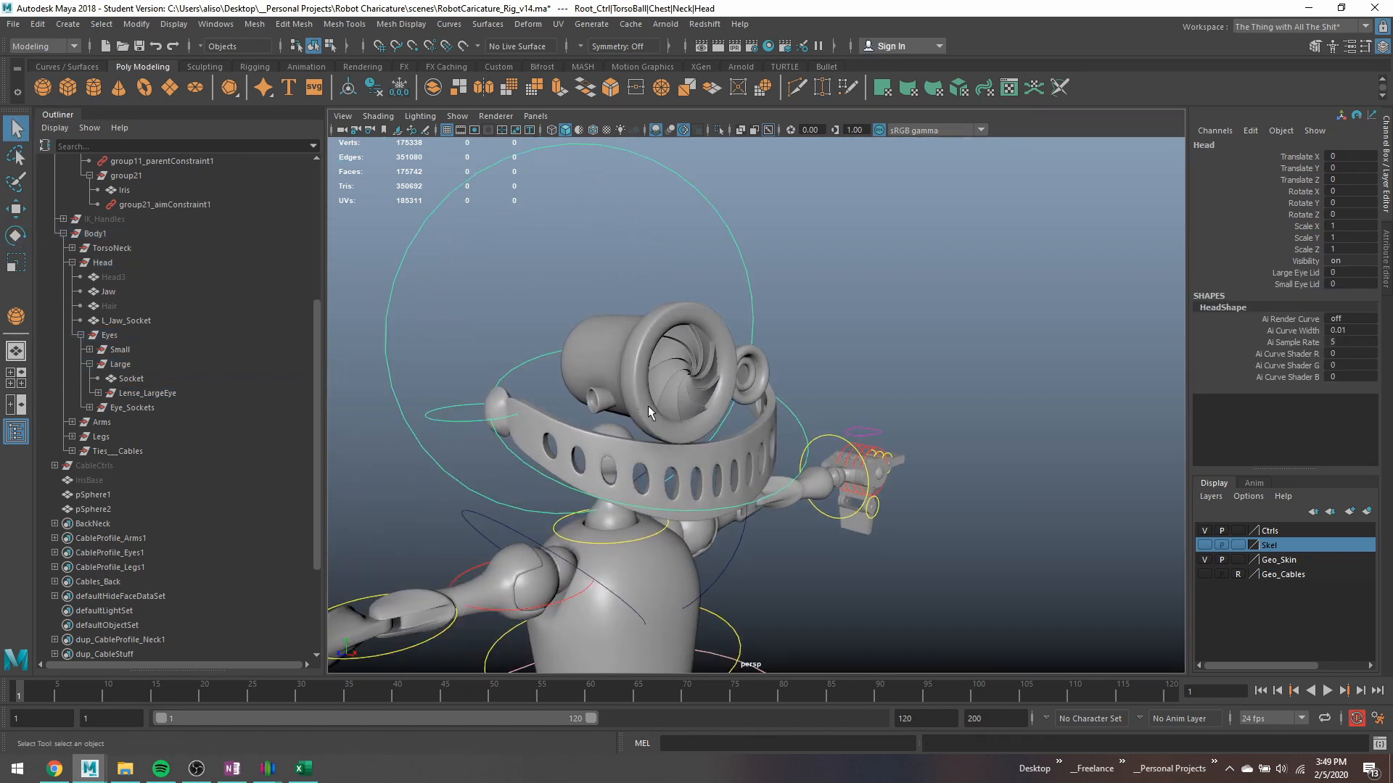
pyautogui.scroll(1, 773, 298)
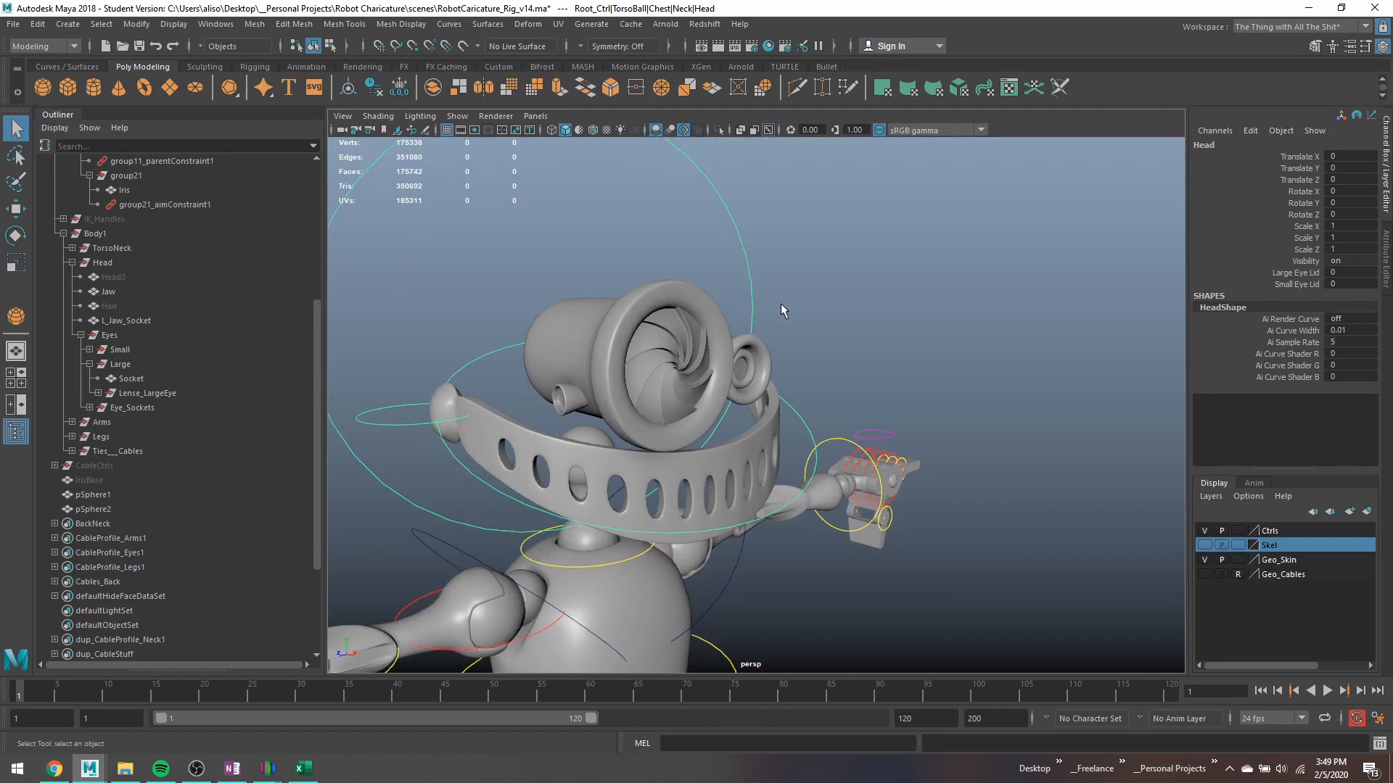
pyautogui.scroll(2, 780, 303)
pyautogui.click(218, 24)
pyautogui.moveTo(305, 76)
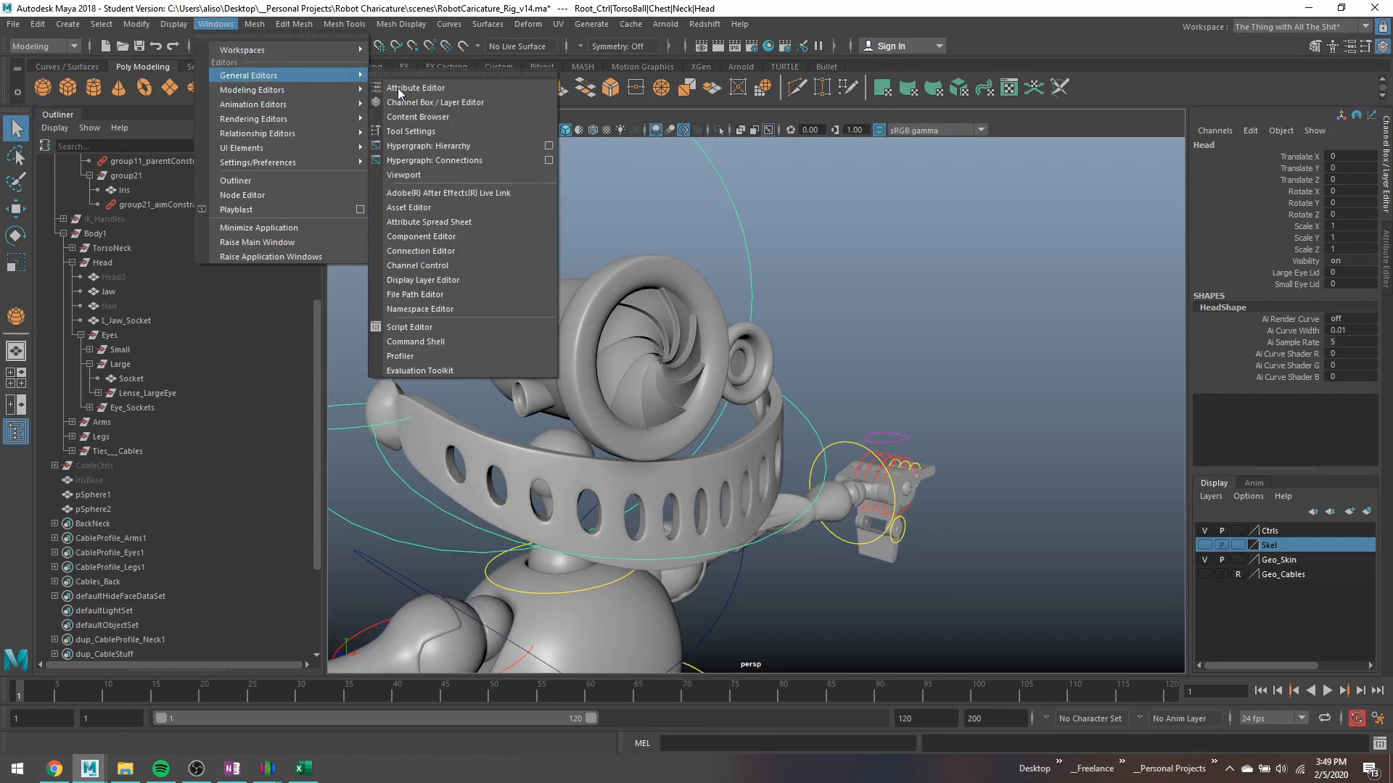
pyautogui.click(447, 250)
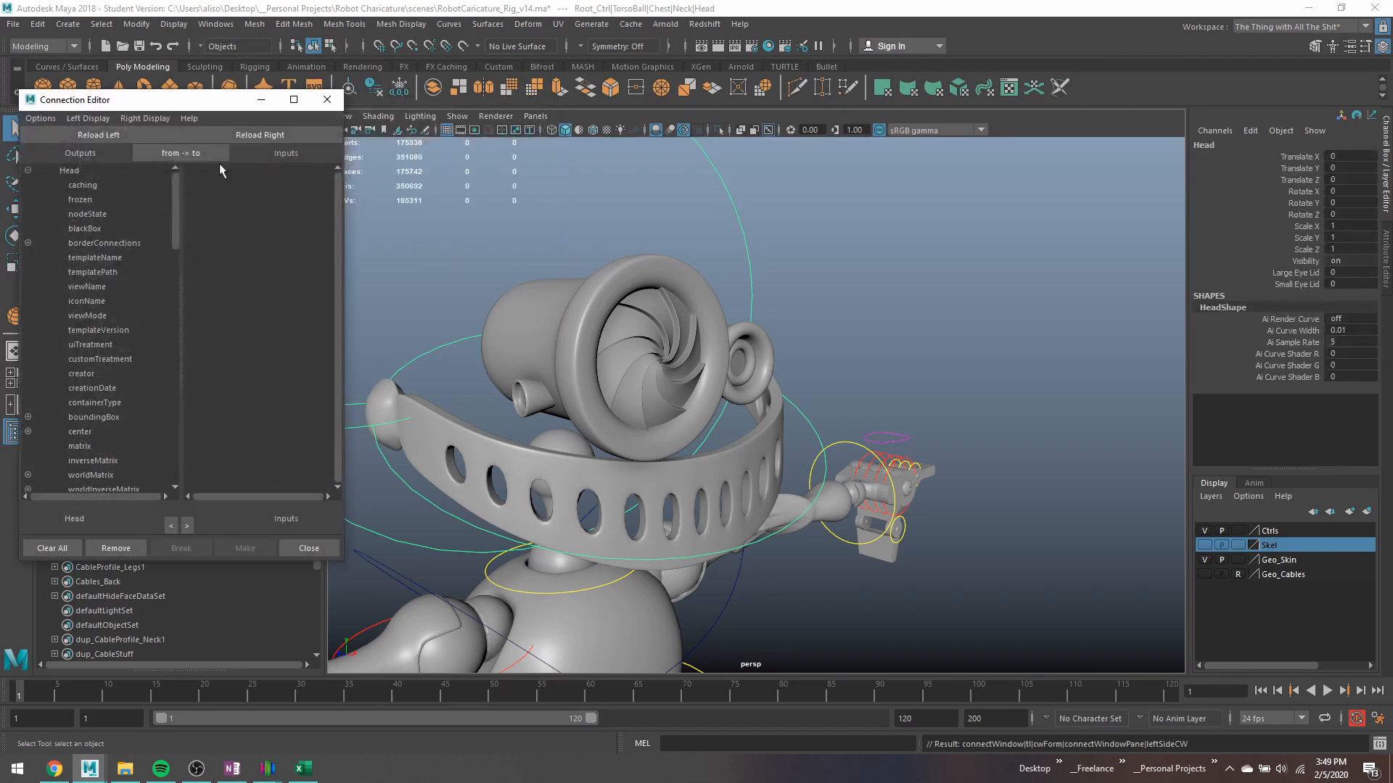
pyautogui.moveTo(112, 105); pyautogui.dragTo(1038, 180)
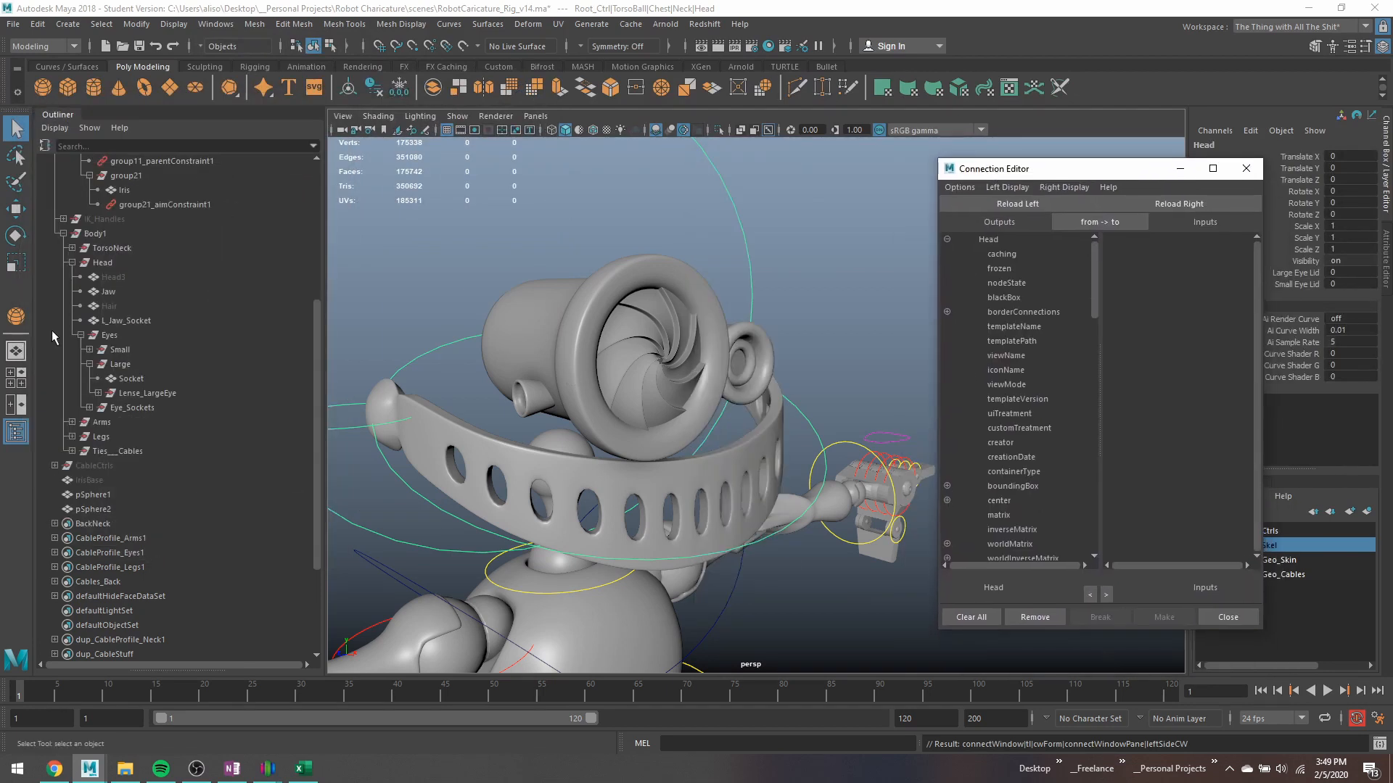
# Load the IrisBlendable mesh with its testblend1 node as the Connection Editor's target and look through its input attributes.
pyautogui.click(173, 391)
pyautogui.click(98, 393)
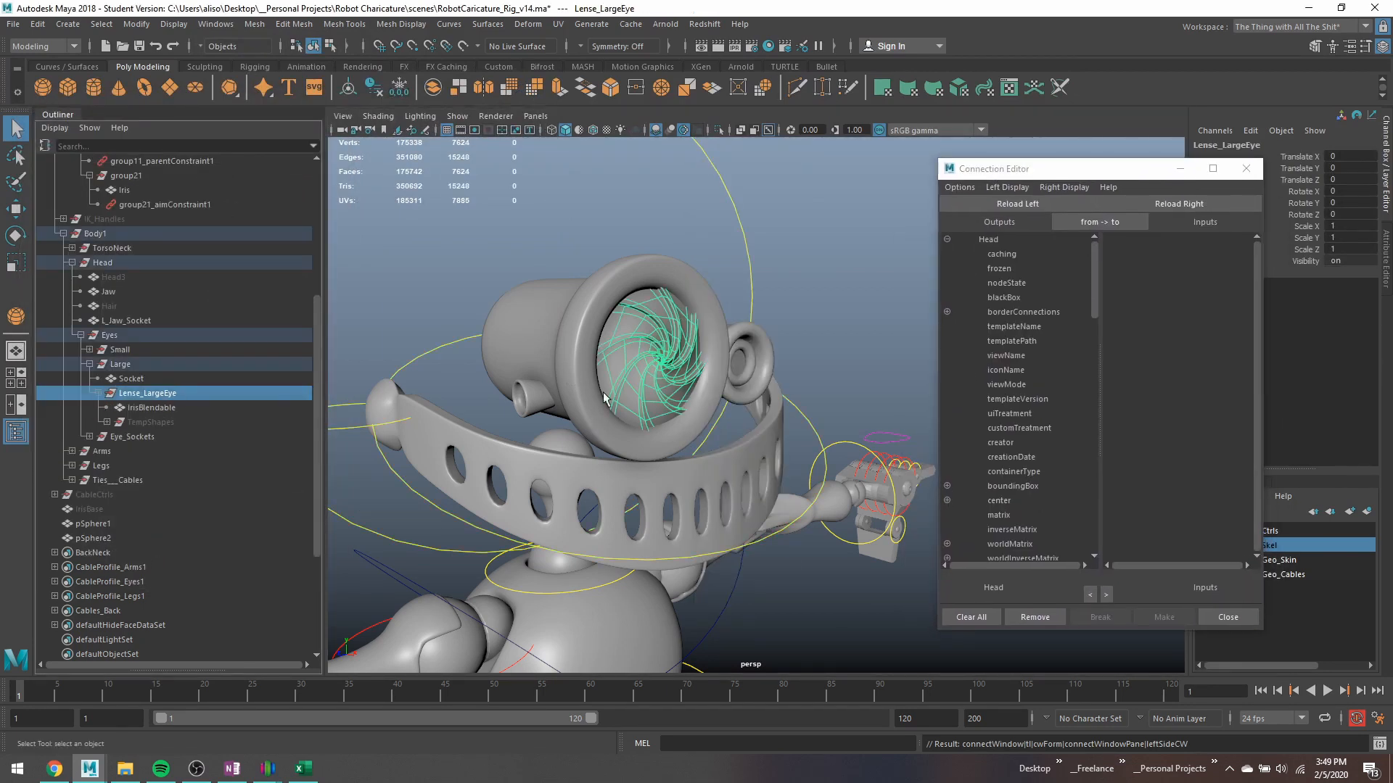
pyautogui.click(617, 343)
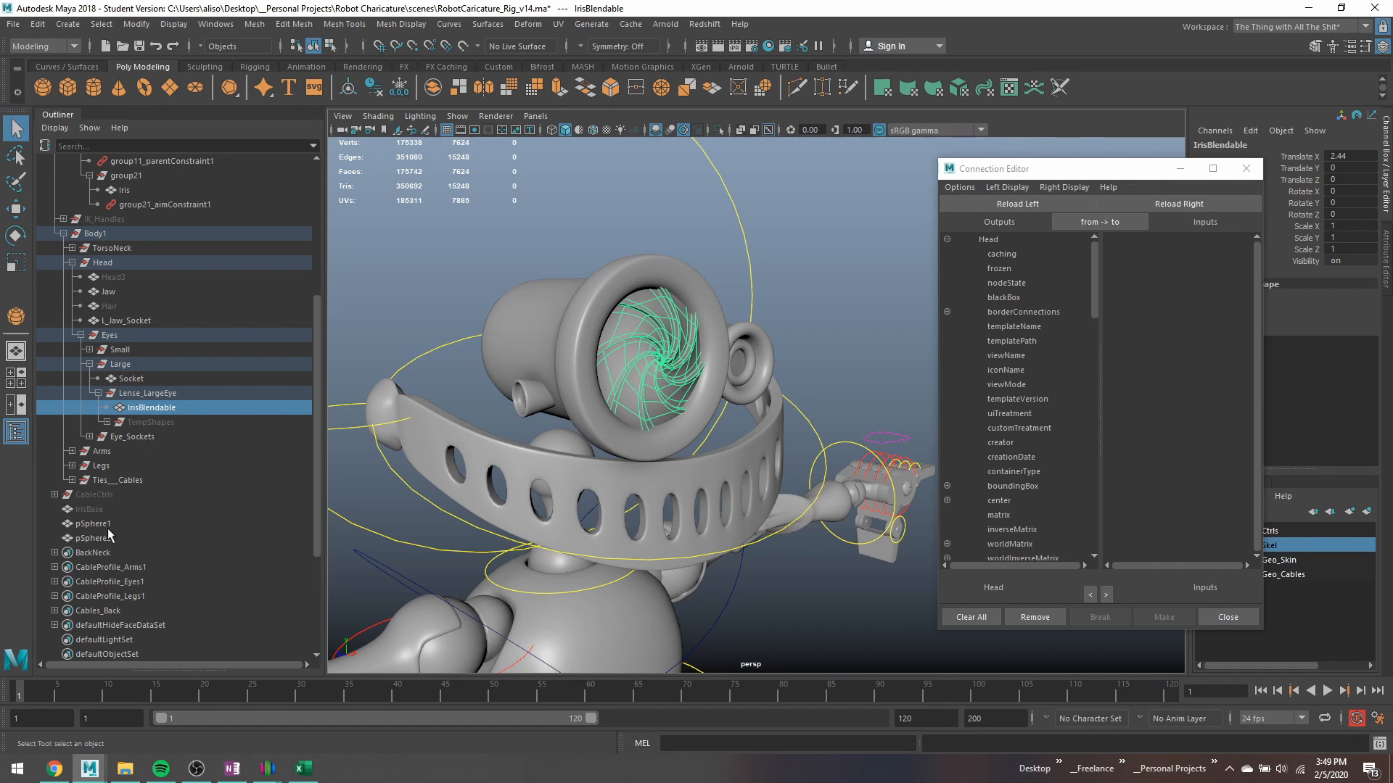
pyautogui.moveTo(1112, 166); pyautogui.dragTo(290, 133)
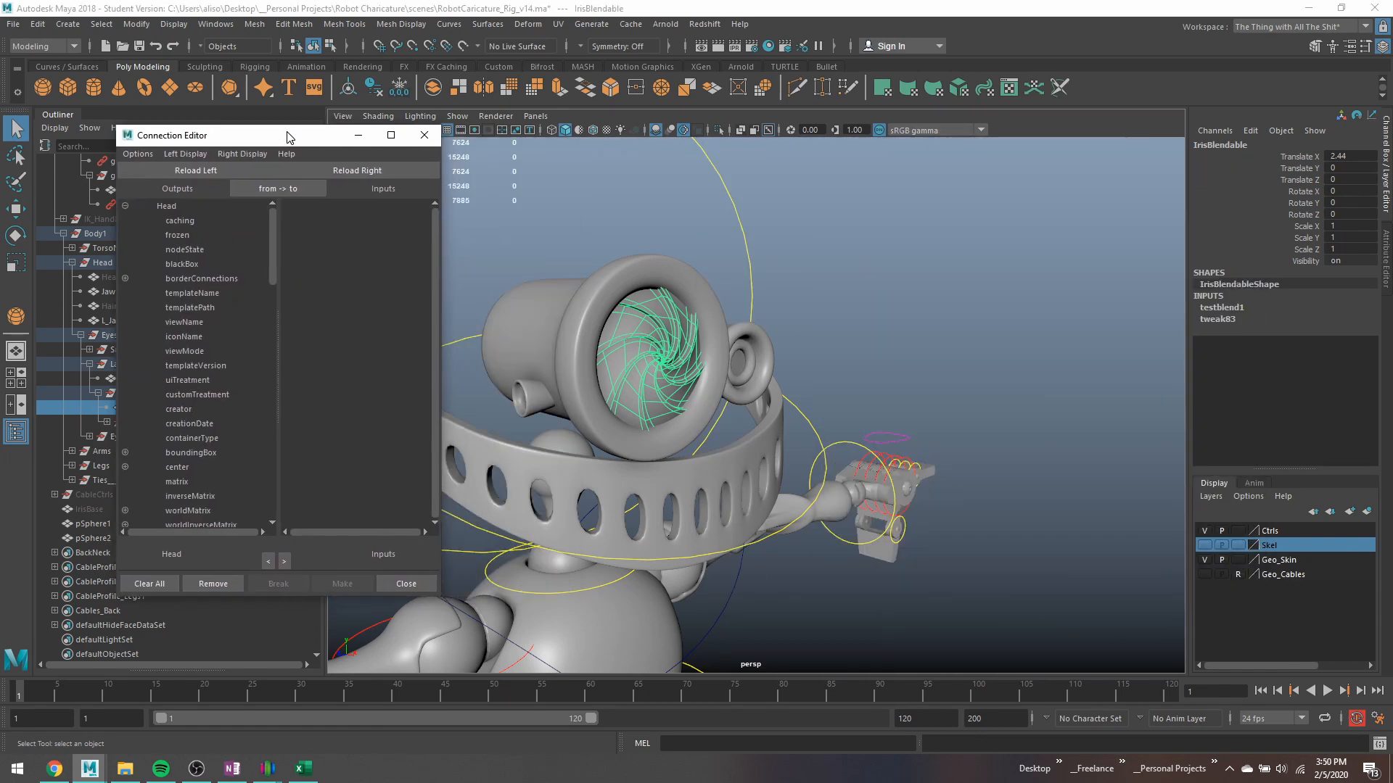
pyautogui.click(1212, 311)
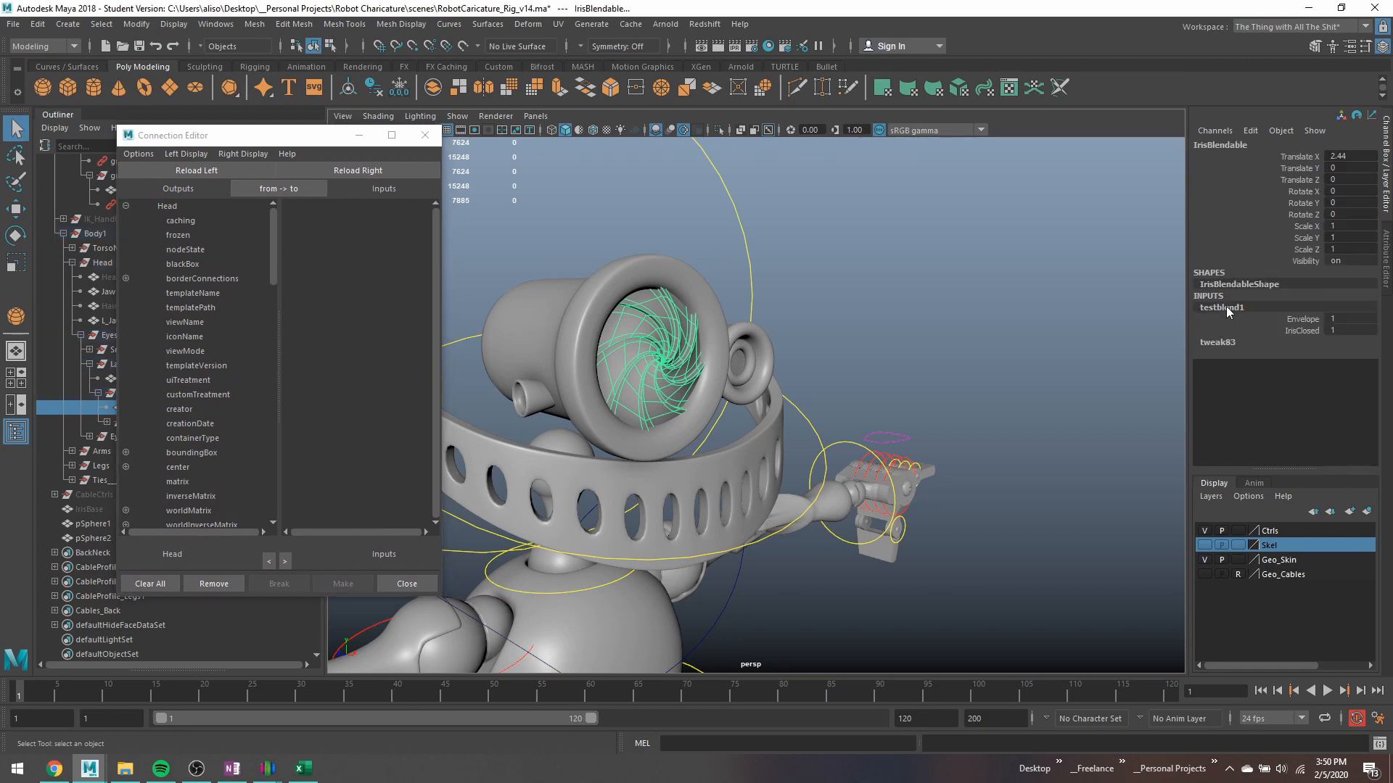
pyautogui.doubleClick(1228, 309)
pyautogui.press('Return')
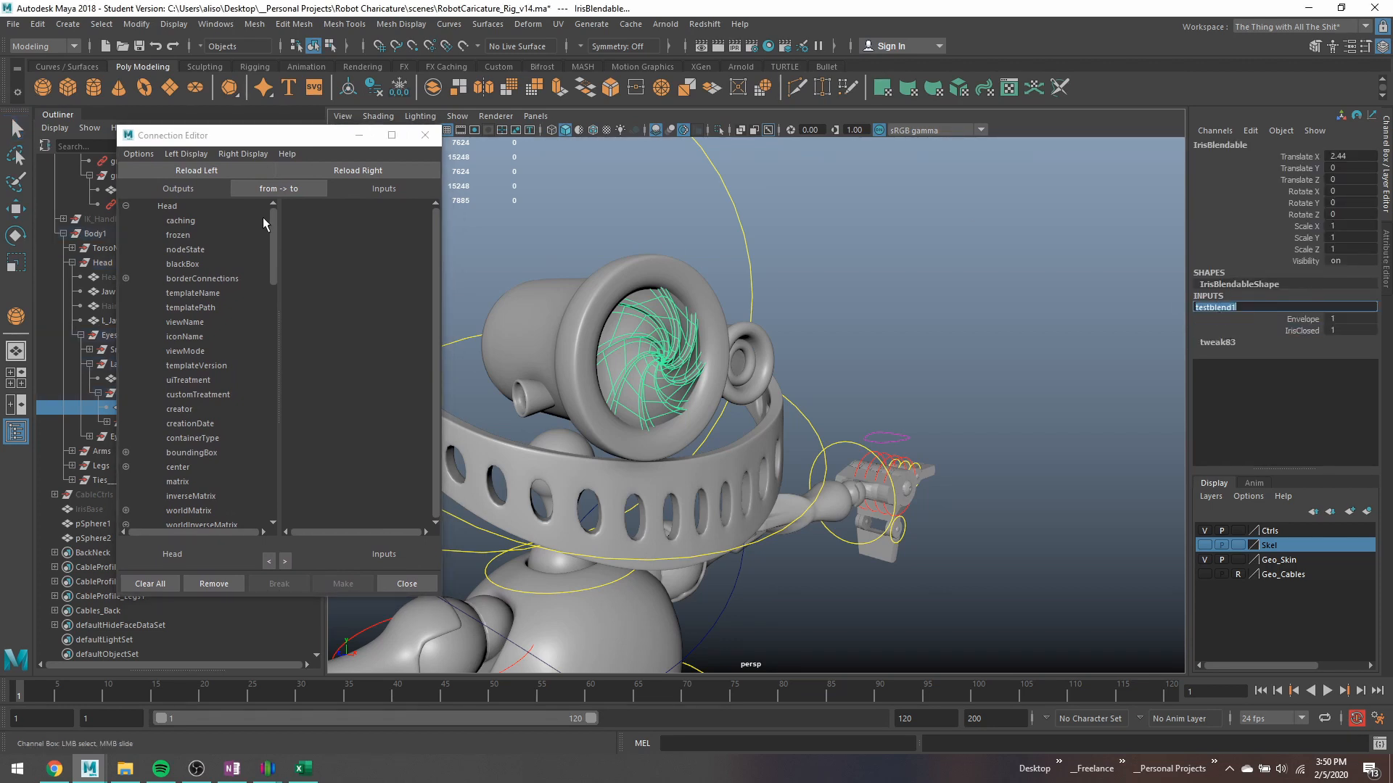
pyautogui.click(360, 171)
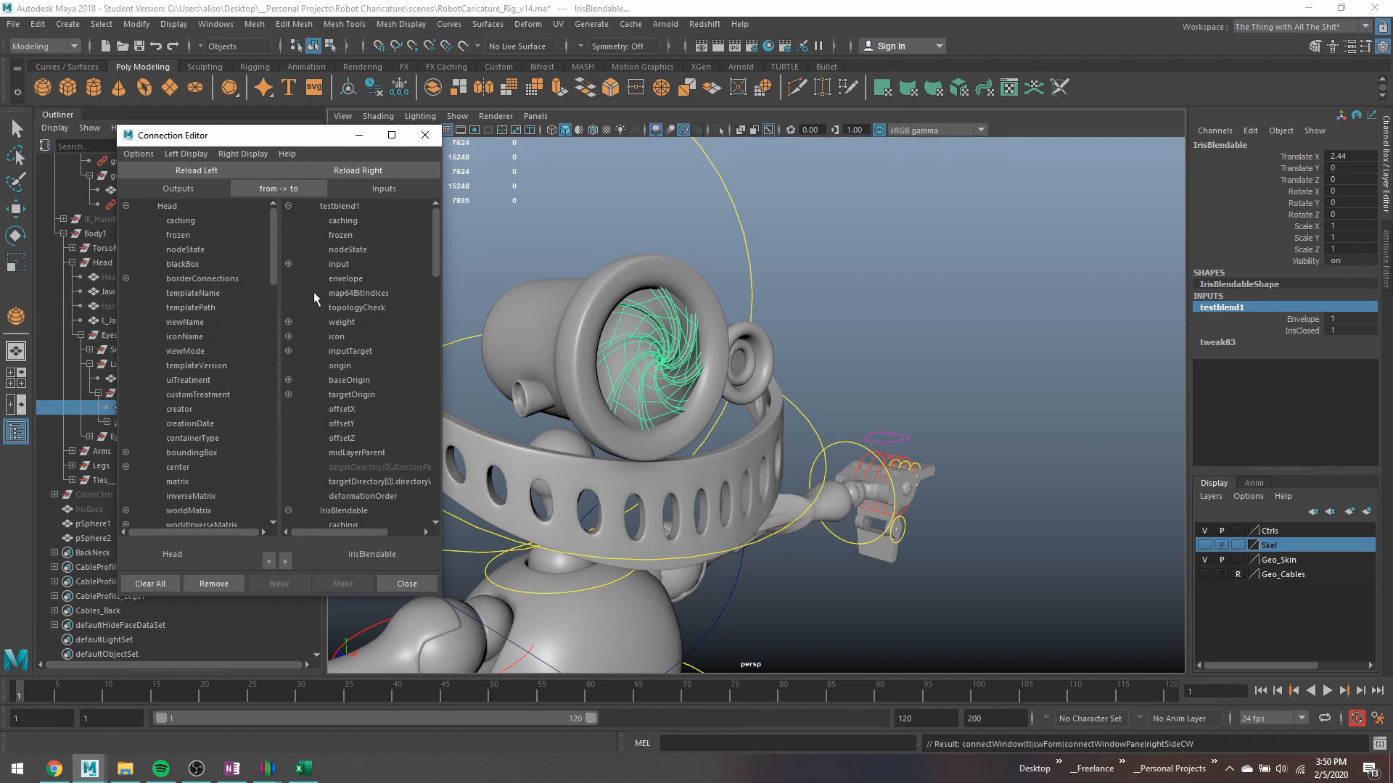
pyautogui.scroll(-10, 316, 294)
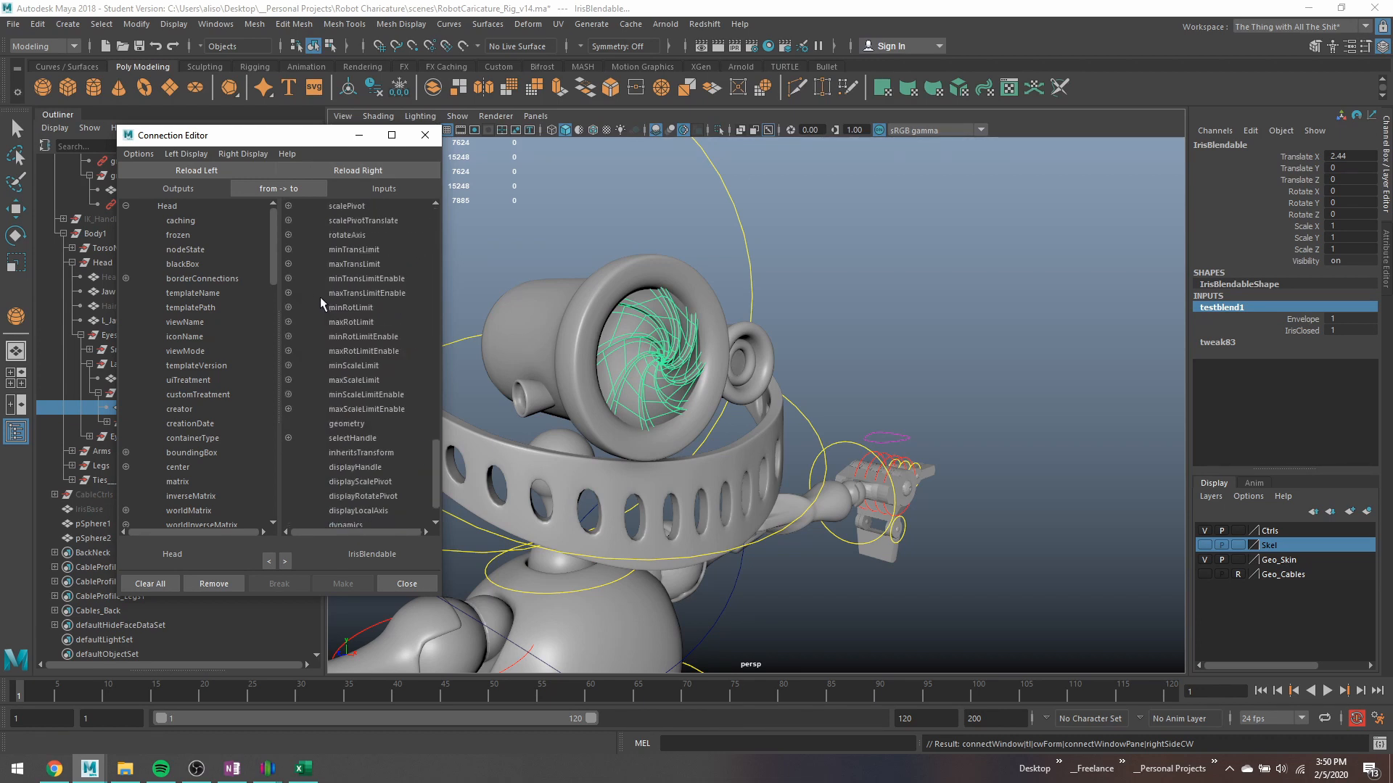
pyautogui.scroll(-1, 321, 299)
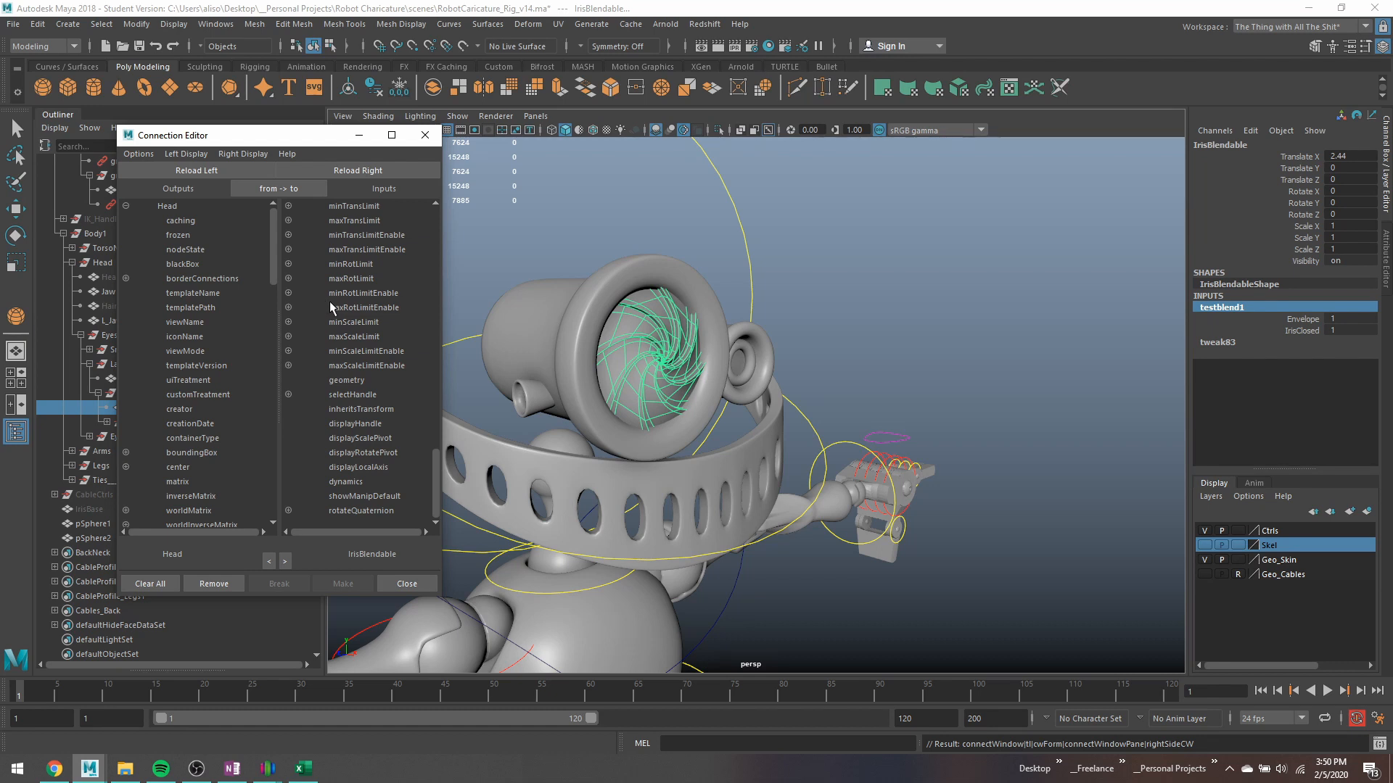
pyautogui.scroll(8, 329, 302)
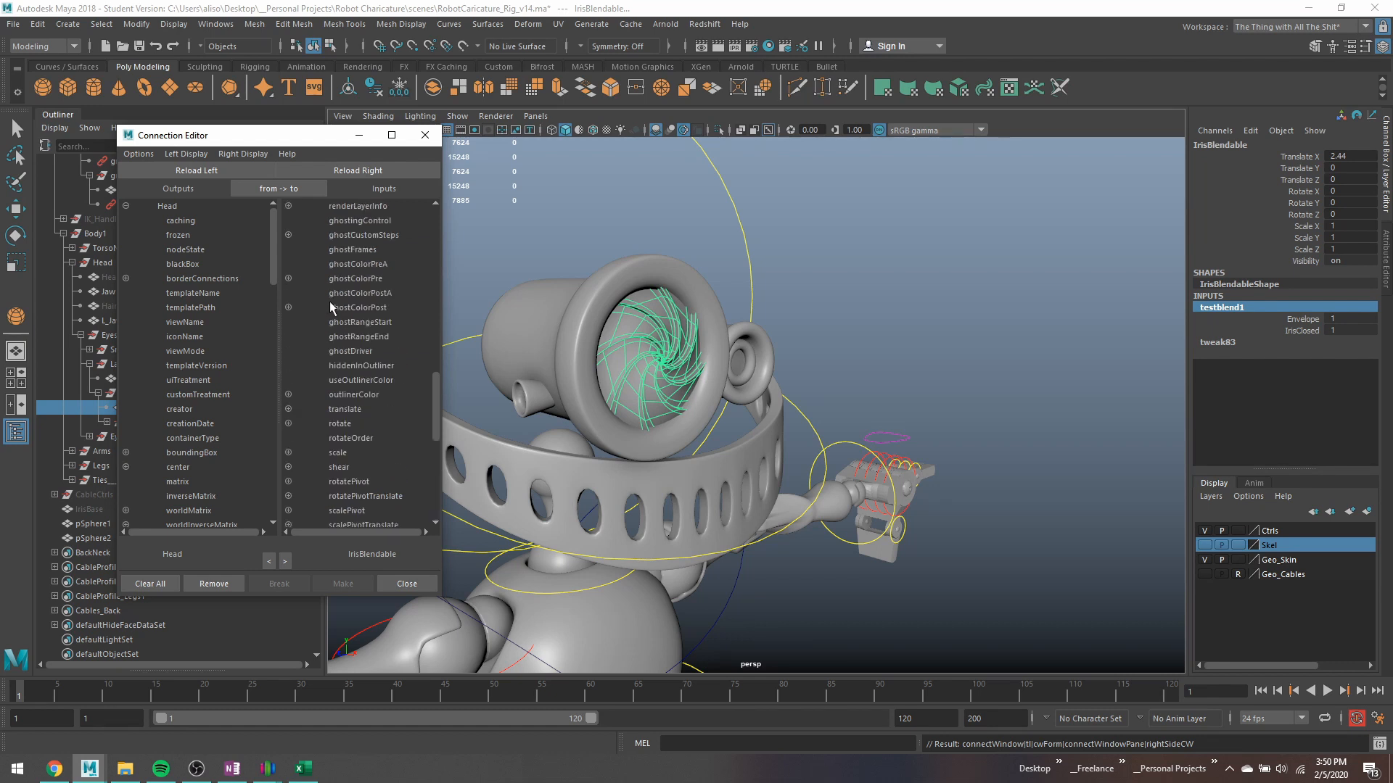
pyautogui.scroll(10, 330, 302)
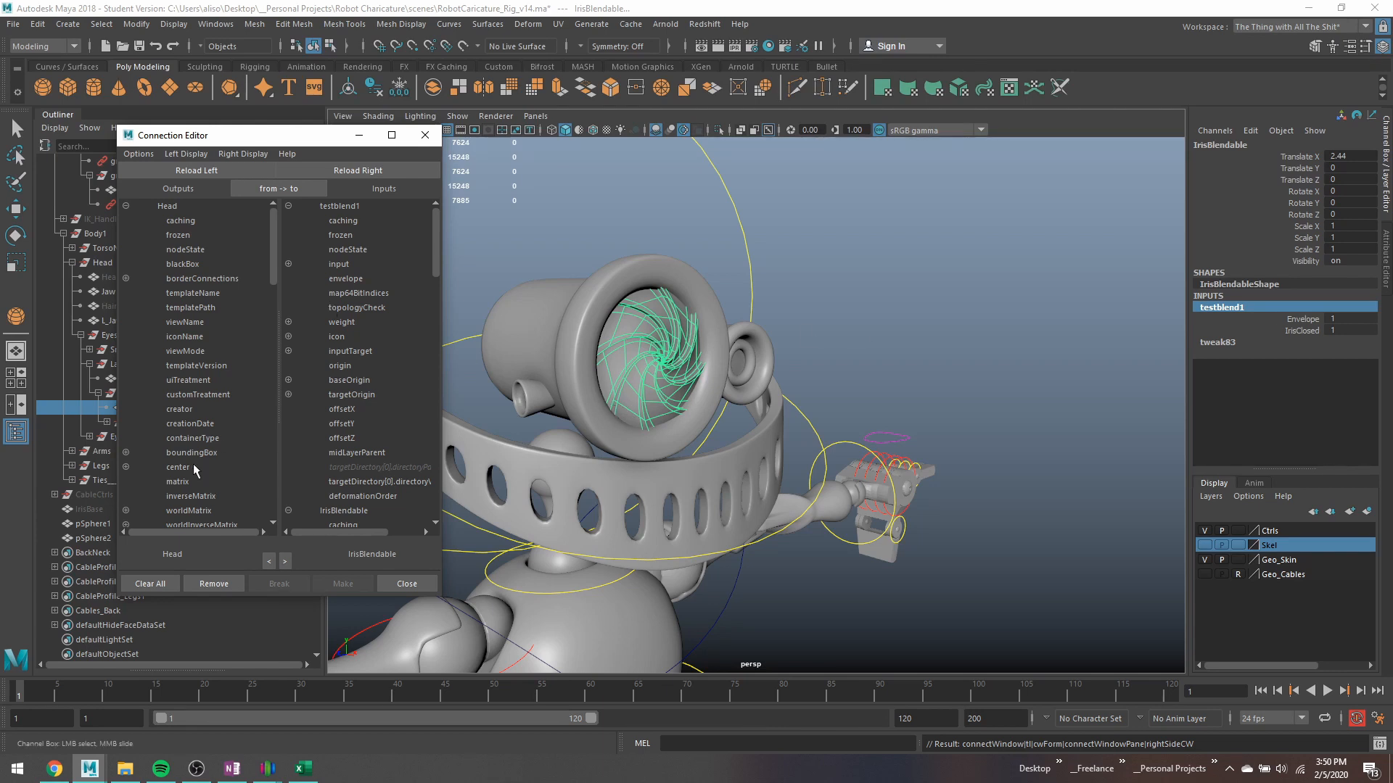
# Open the Node Editor and arrange it beside the Connection Editor.
pyautogui.doubleClick(1245, 307)
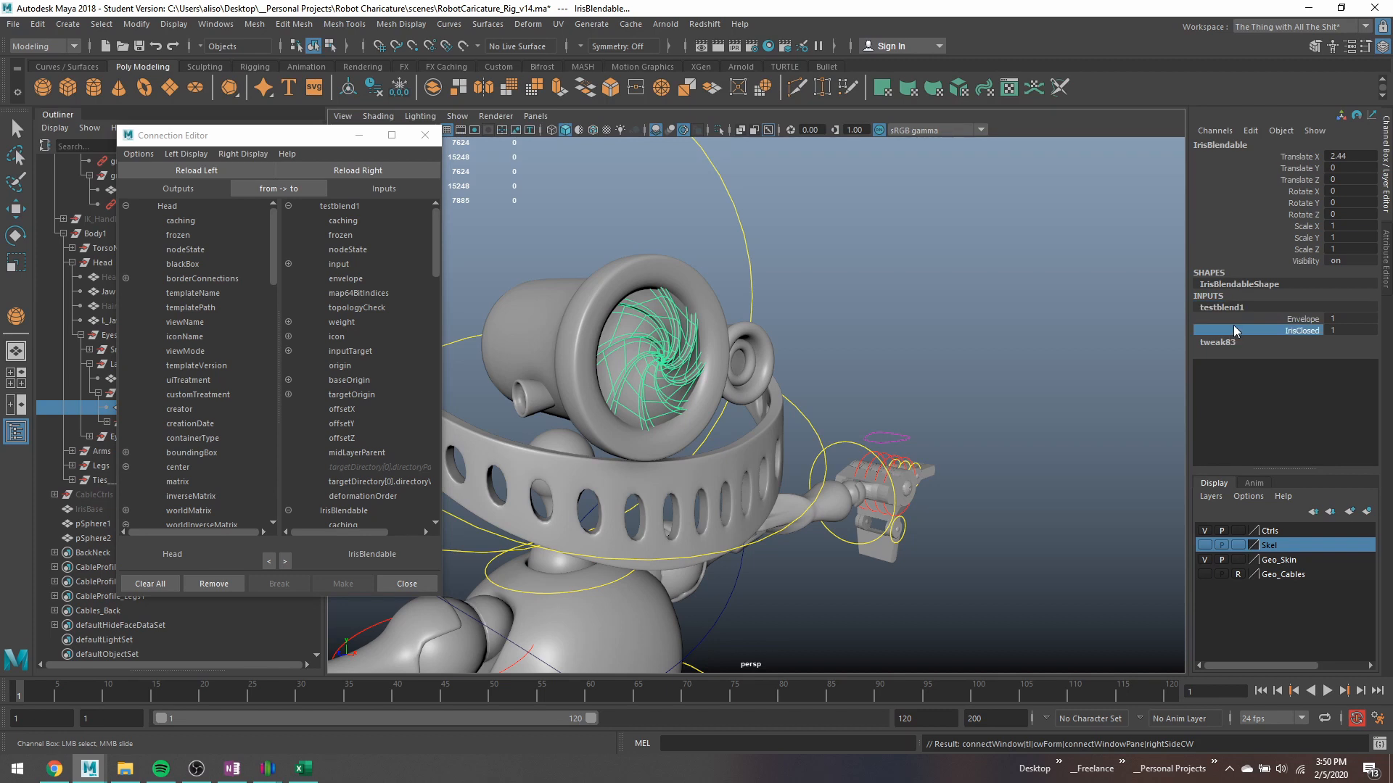
pyautogui.click(262, 25)
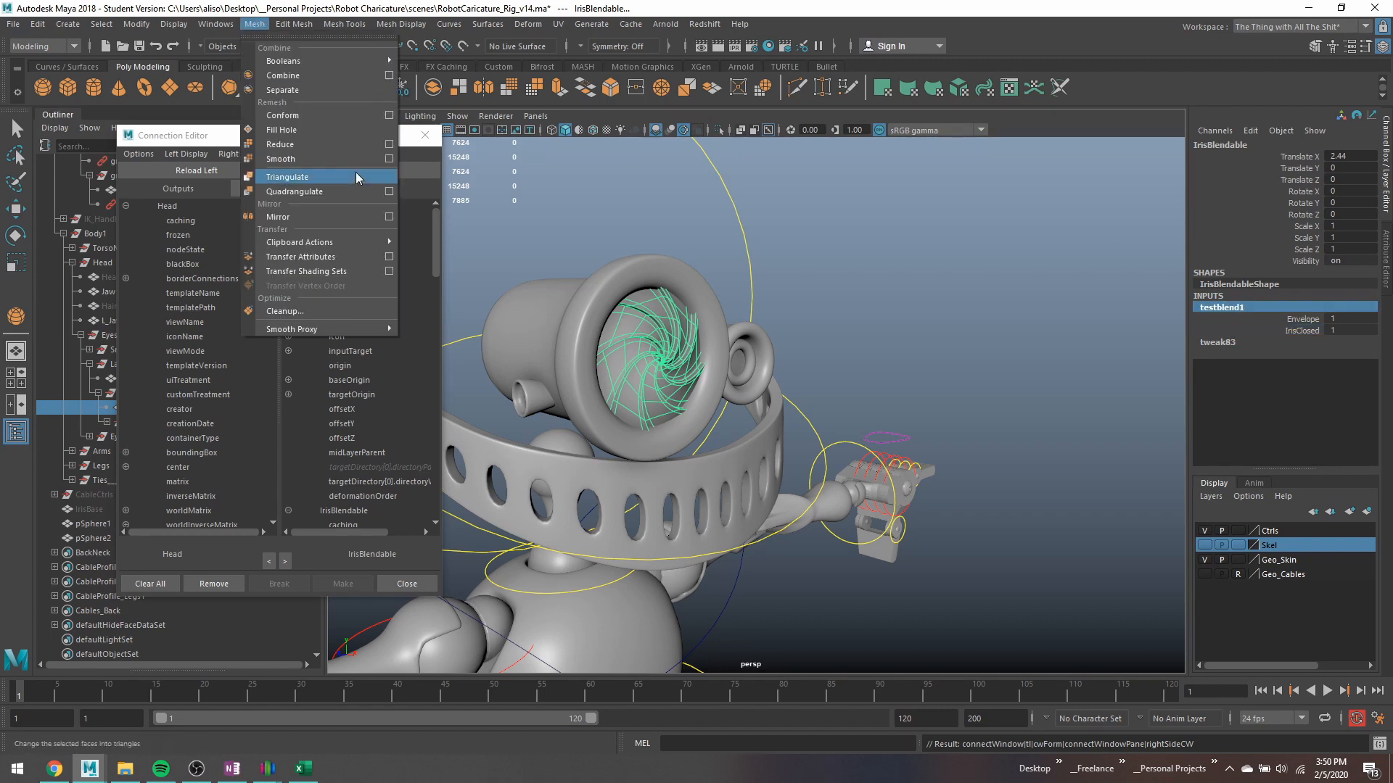
pyautogui.moveTo(215, 24)
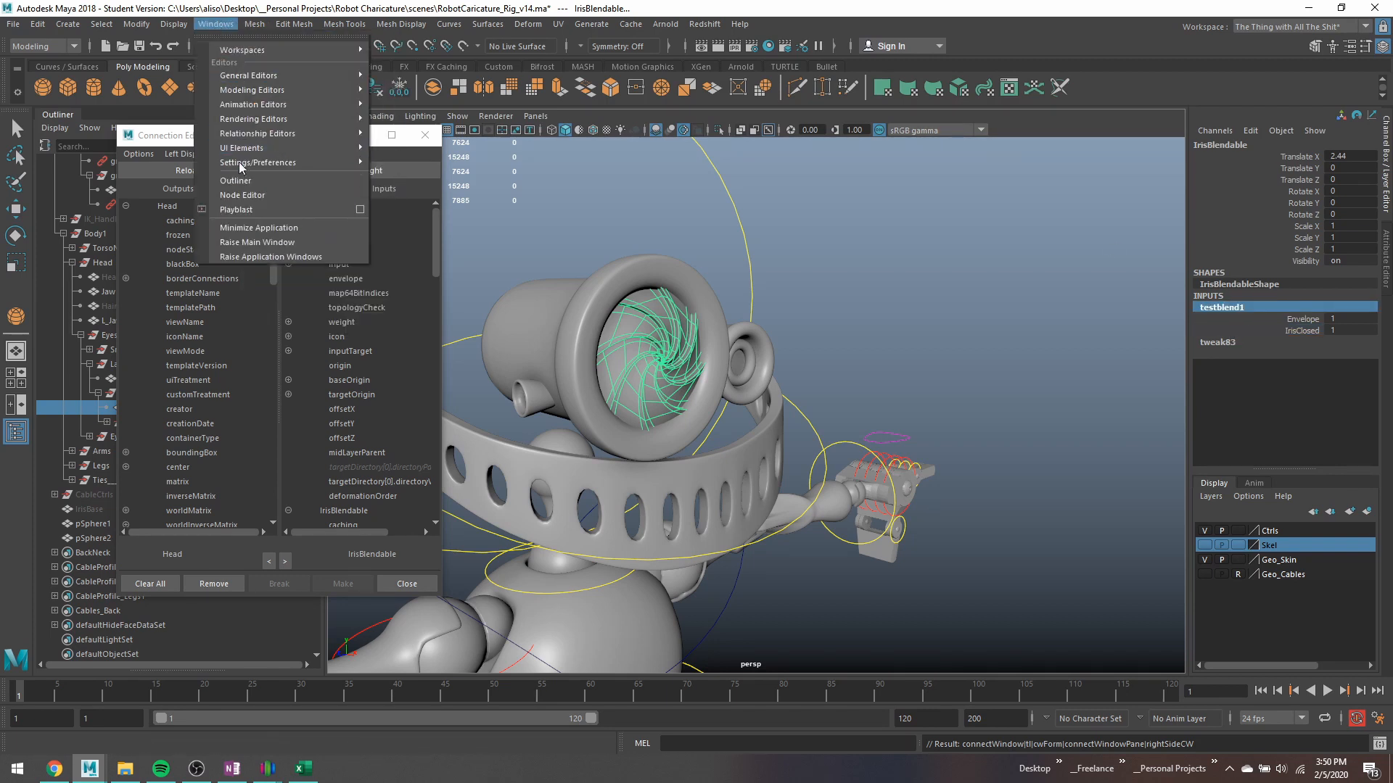
pyautogui.click(232, 191)
pyautogui.moveTo(525, 136); pyautogui.dragTo(858, 164)
pyautogui.scroll(-8, 623, 419)
pyautogui.scroll(2, 617, 410)
pyautogui.moveTo(229, 142); pyautogui.dragTo(294, 181)
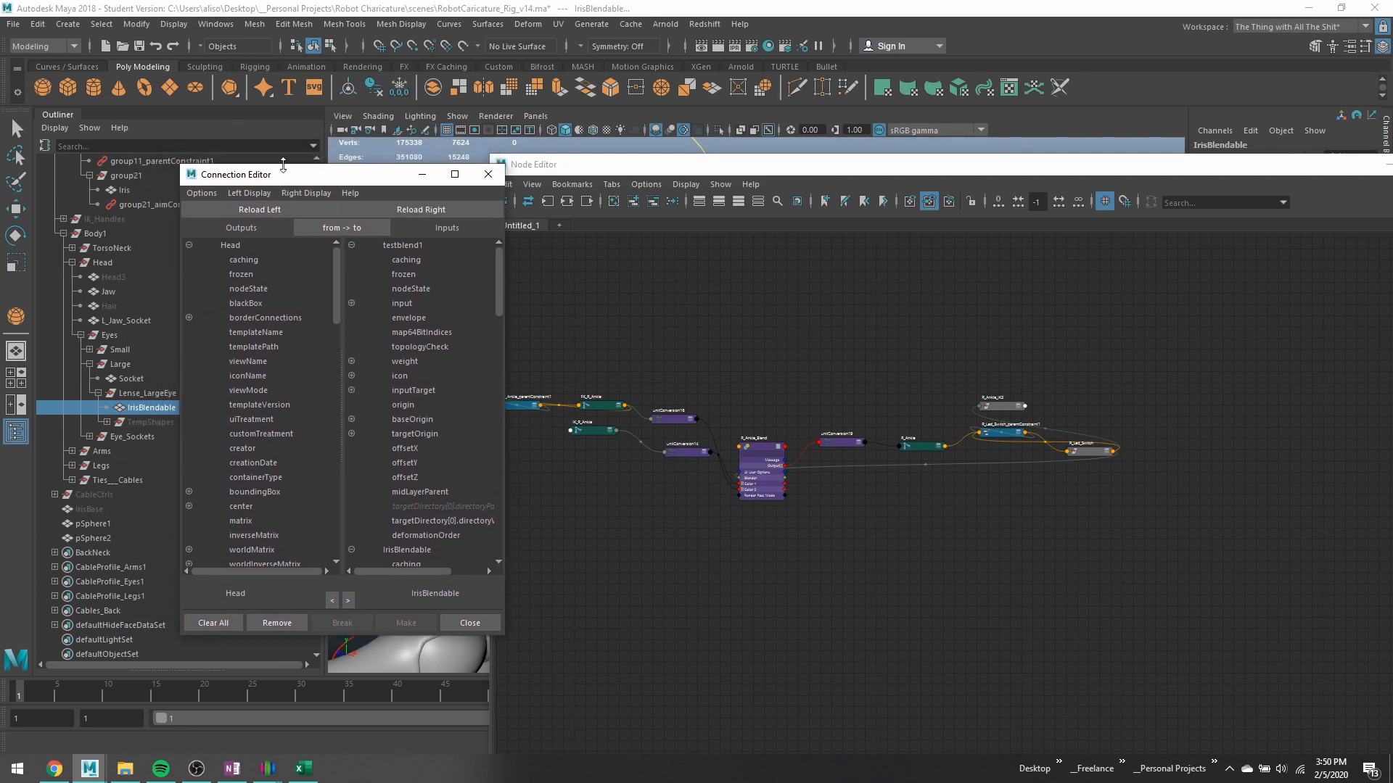
# Graph the input and output connections of the IrisBlendable mesh in the Node Editor.
pyautogui.click(152, 404)
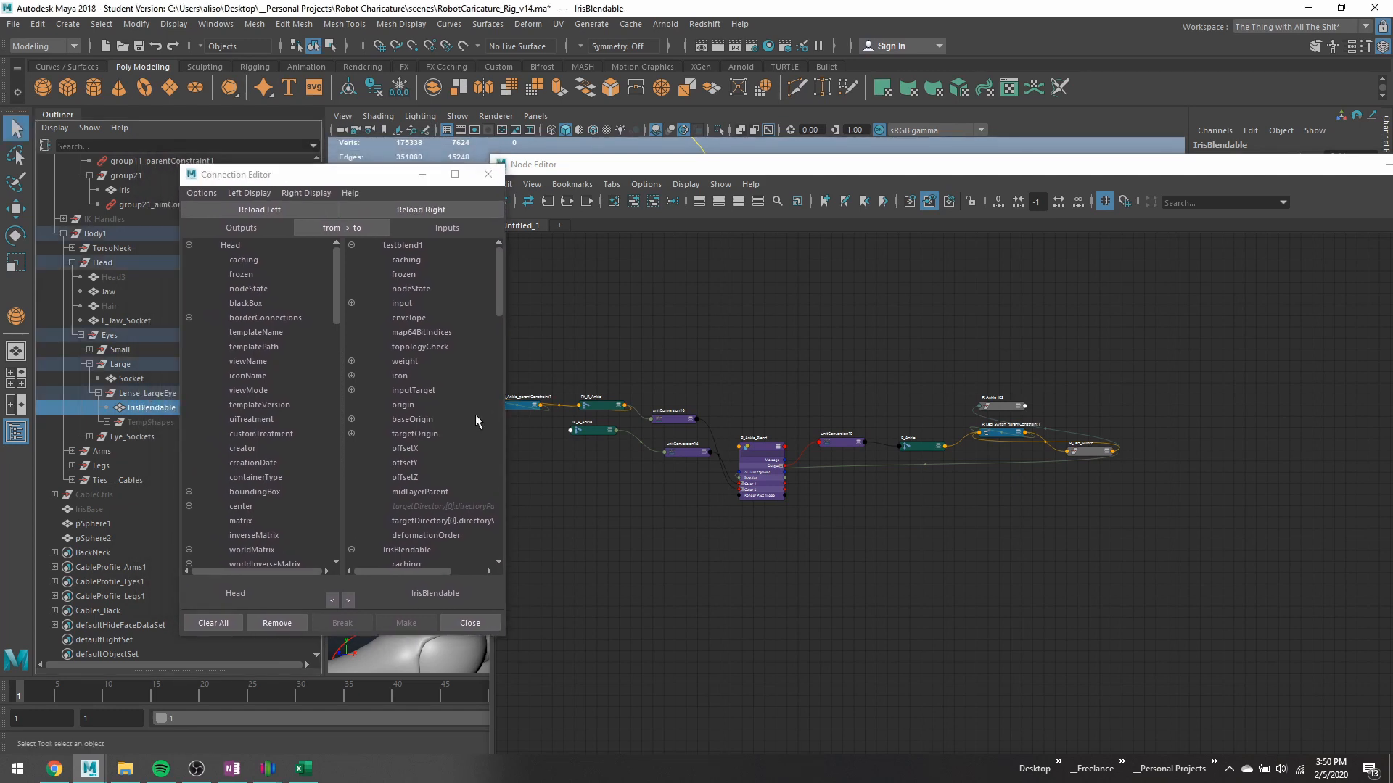
pyautogui.moveTo(358, 175); pyautogui.dragTo(330, 203)
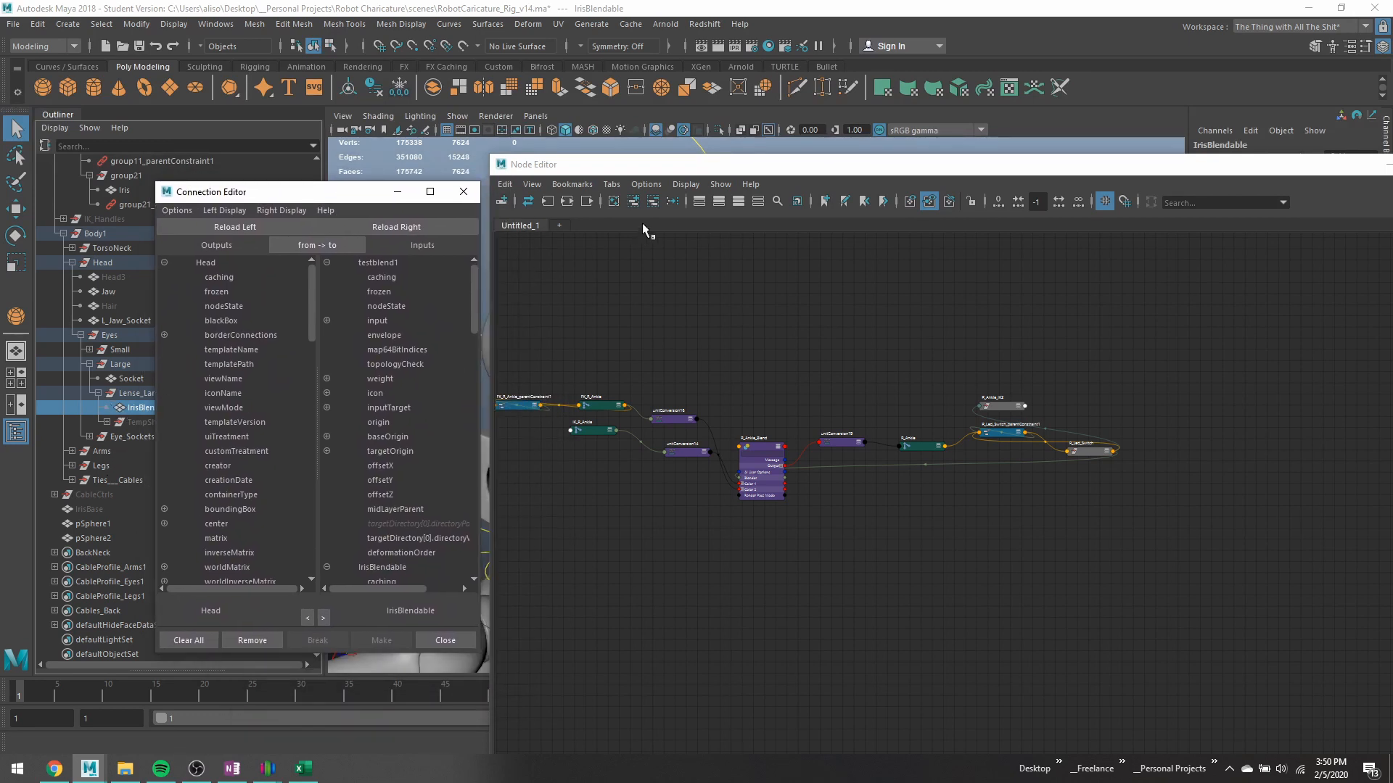
pyautogui.click(566, 202)
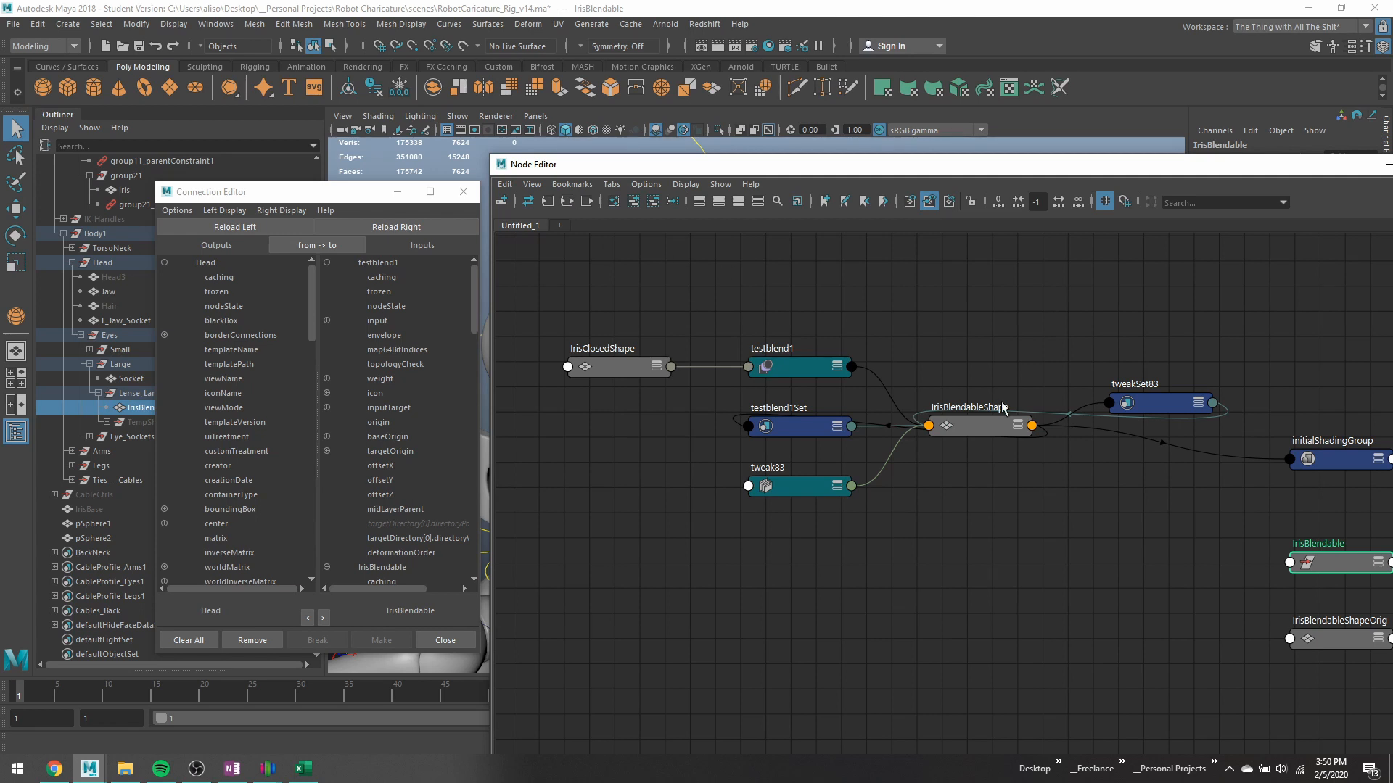
# Load the IrisBlendableShape node from the graph as the Connection Editor's target.
pyautogui.scroll(1, 873, 426)
pyautogui.keyDown('alt'); pyautogui.moveTo(882, 407); pyautogui.dragTo(556, 375, button='middle'); pyautogui.keyUp('alt')
pyautogui.keyDown('alt'); pyautogui.moveTo(1004, 553); pyautogui.dragTo(947, 493, button='middle'); pyautogui.keyUp('alt')
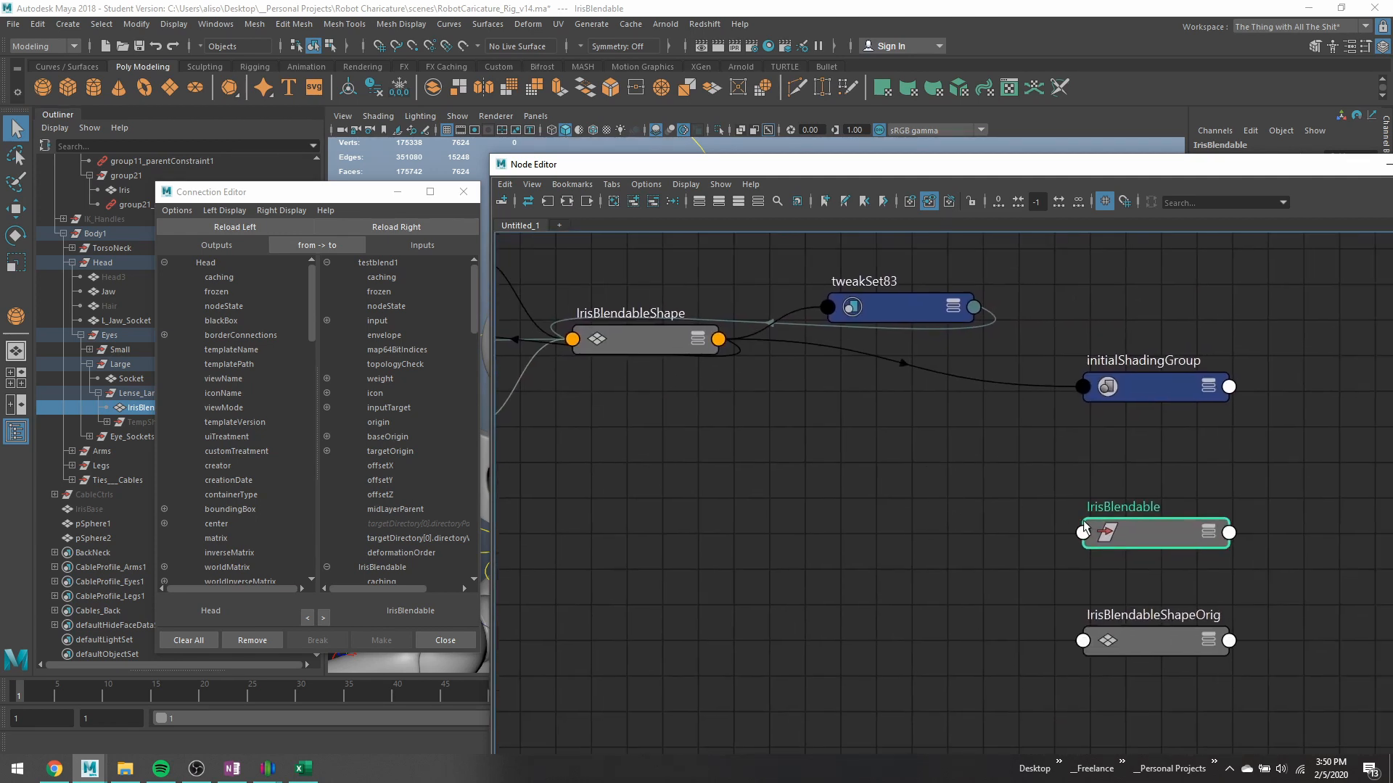
pyautogui.click(659, 346)
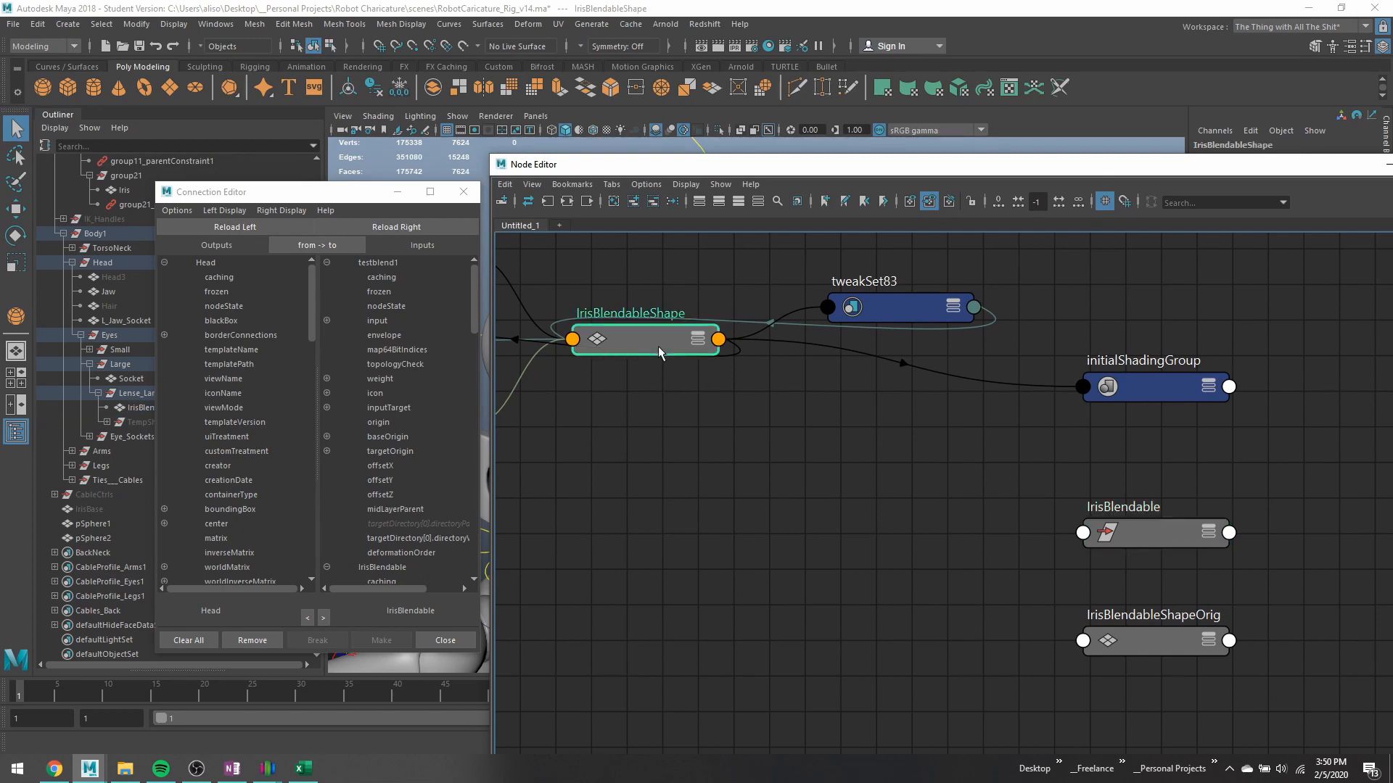
pyautogui.click(398, 227)
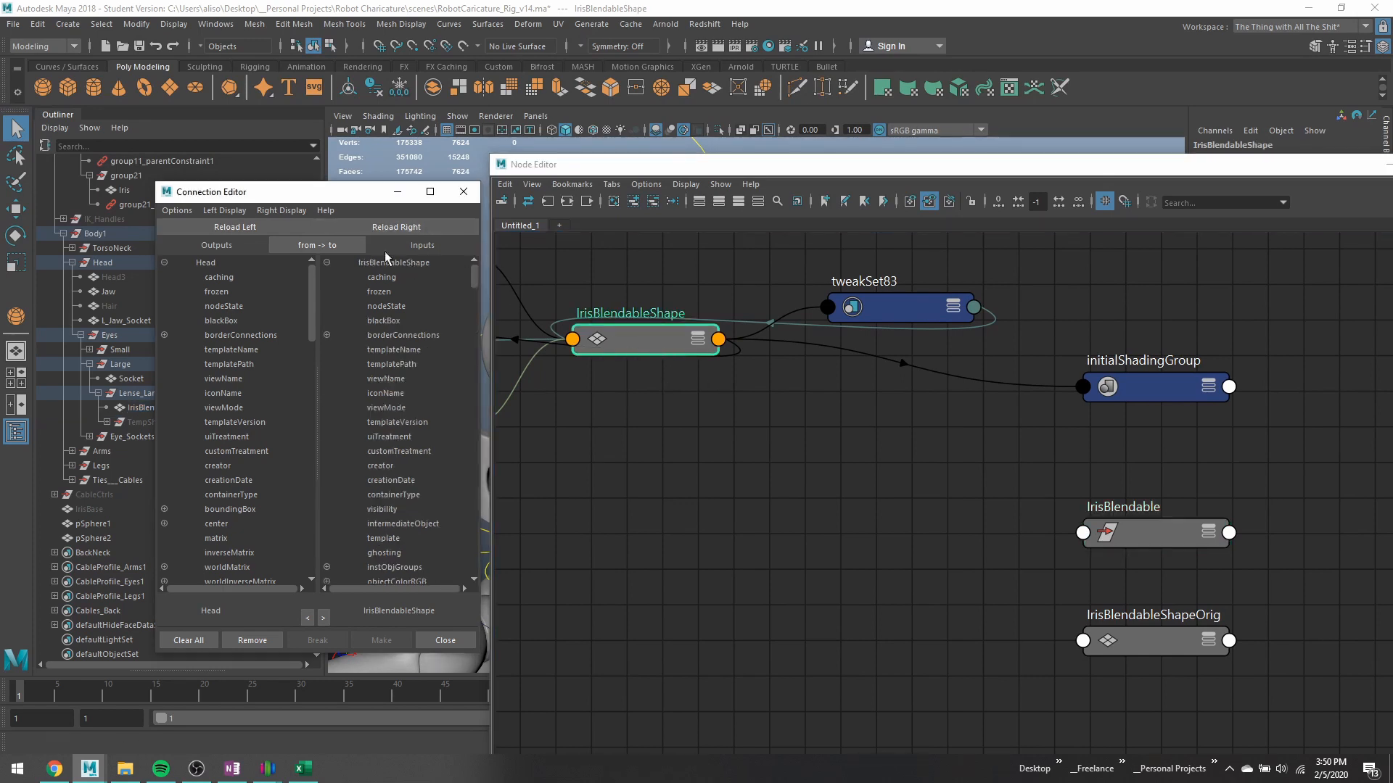
# Minimise the Node Editor and look through IrisBlendableShape's input attributes and the Head control's output attributes for a possible connection.
pyautogui.moveTo(1314, 166); pyautogui.dragTo(1025, 256)
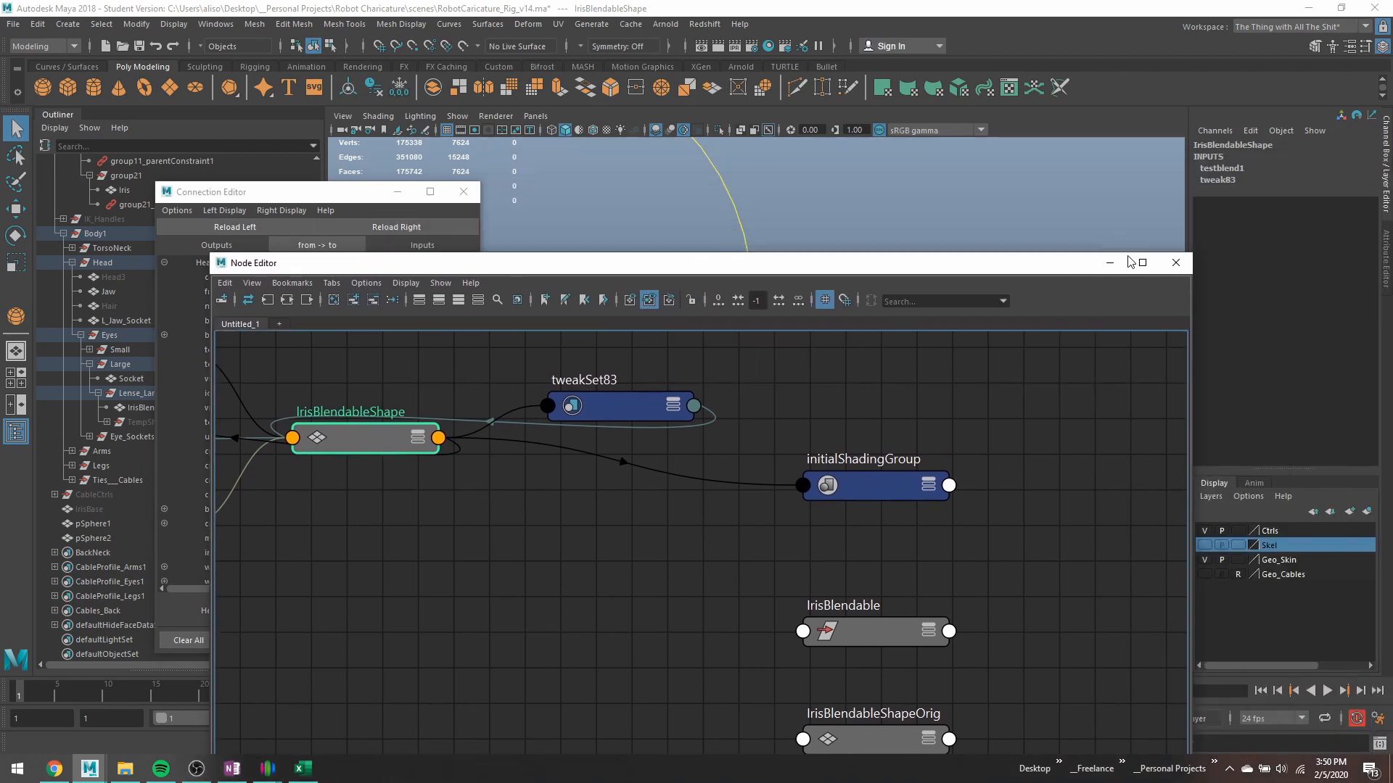
pyautogui.click(1113, 257)
pyautogui.scroll(-20, 354, 447)
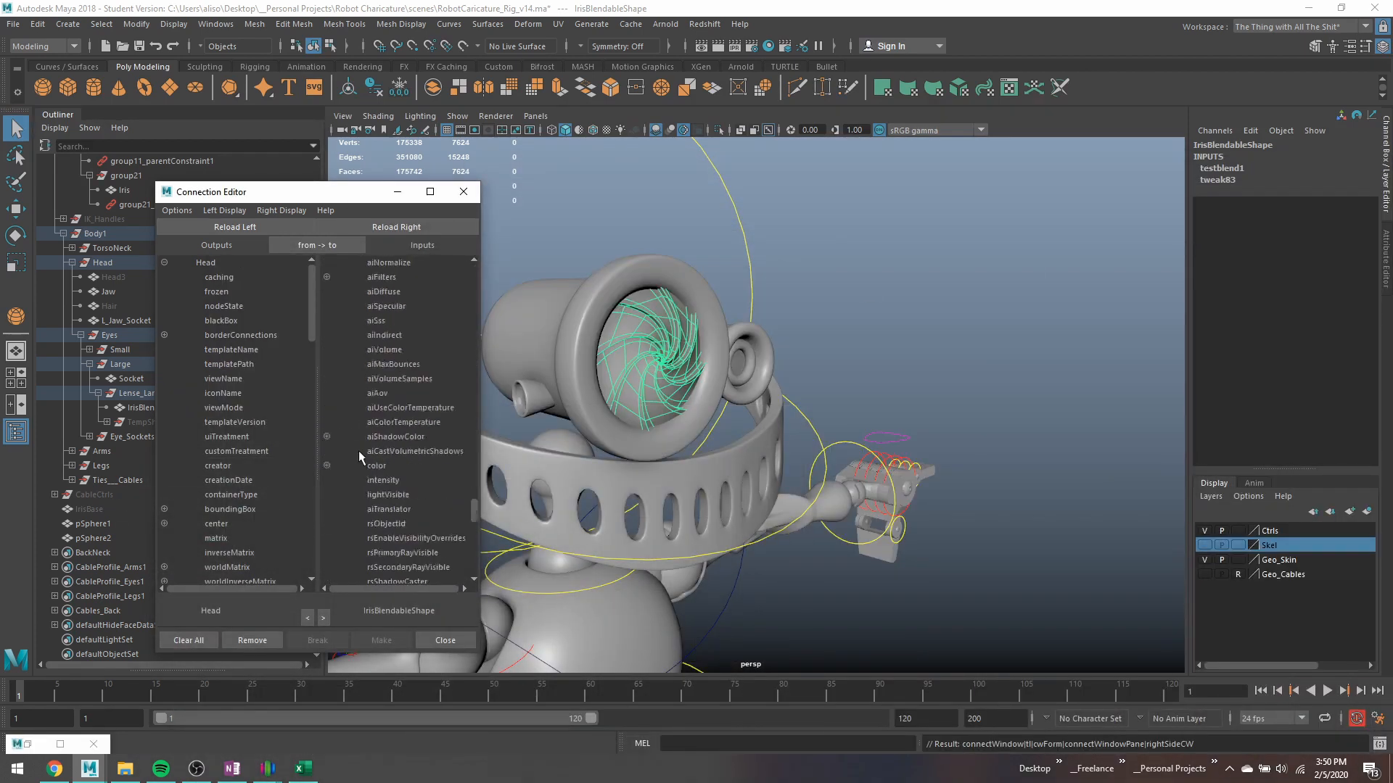
pyautogui.scroll(5, 364, 452)
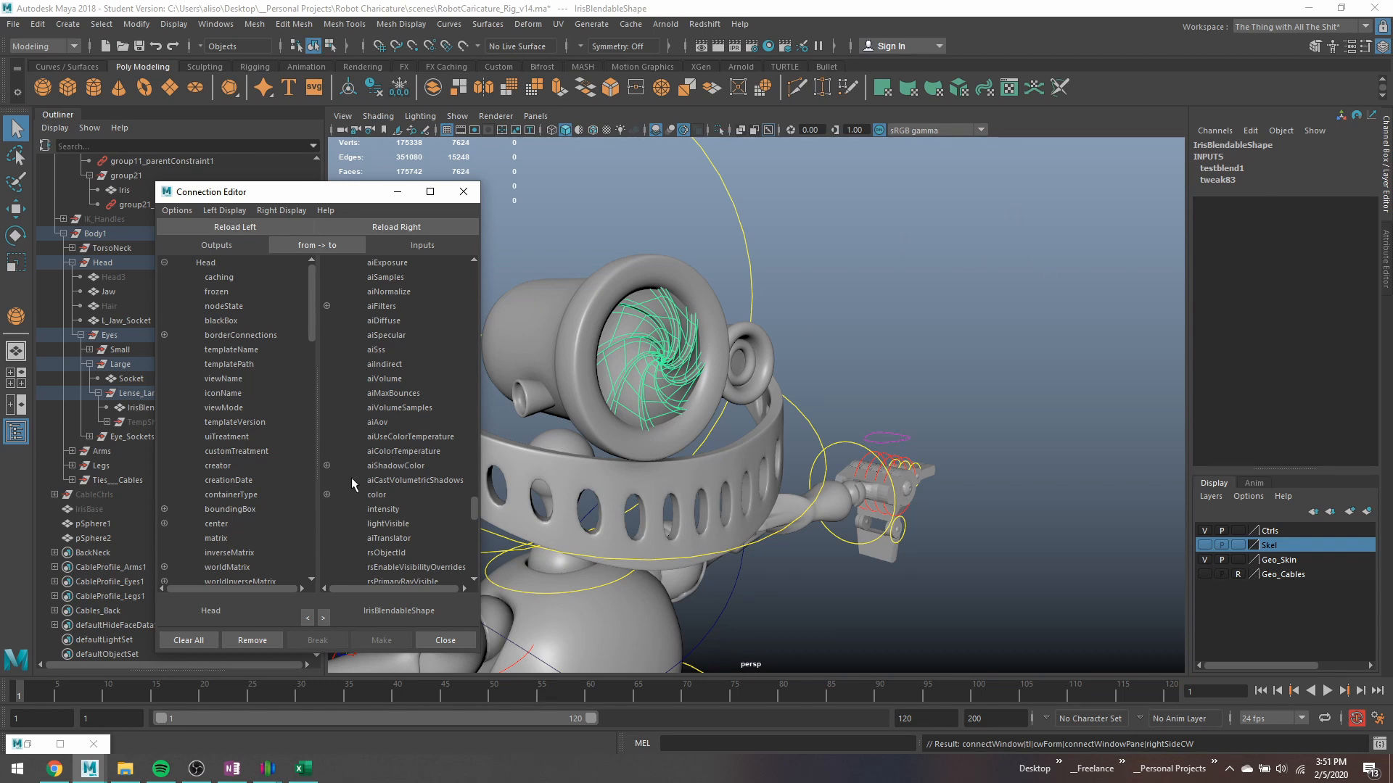
pyautogui.scroll(-5, 351, 477)
pyautogui.scroll(-10, 254, 537)
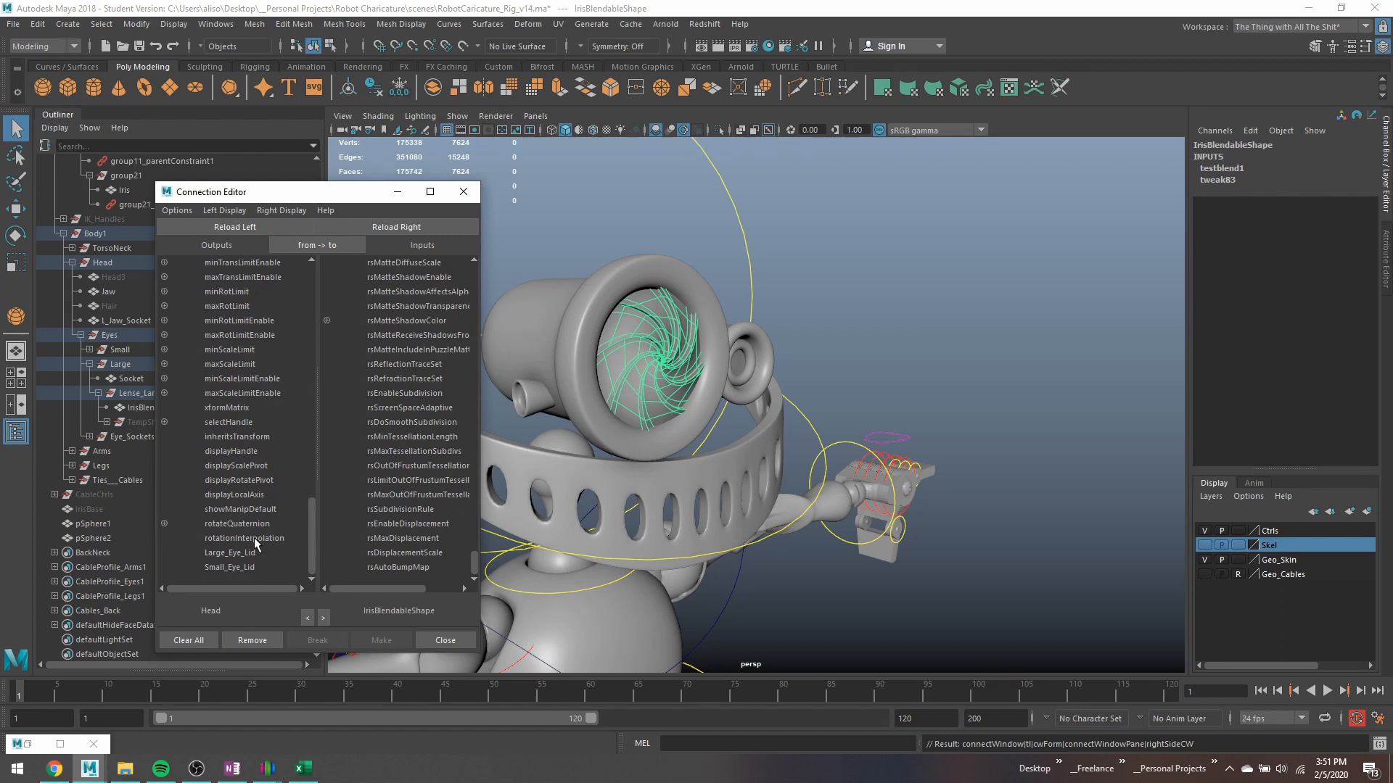
pyautogui.scroll(10, 398, 484)
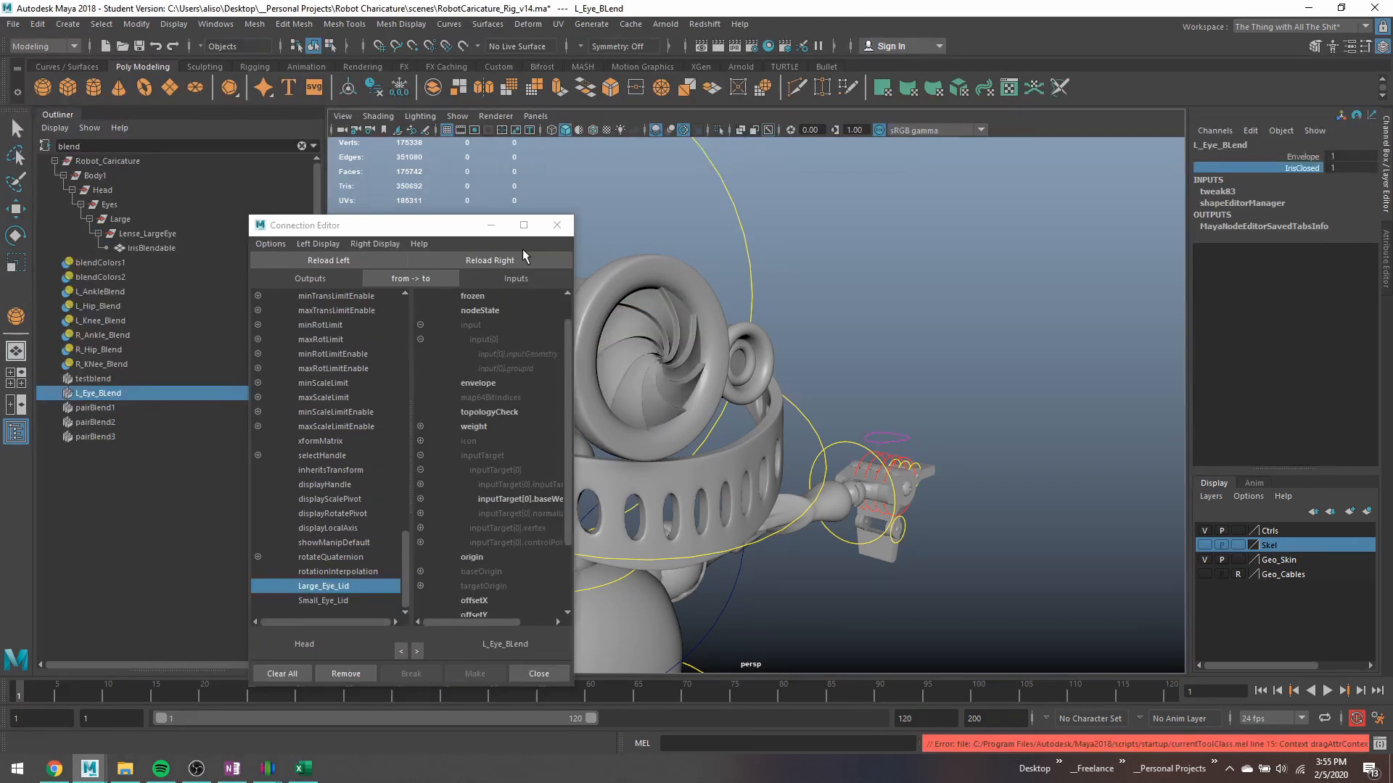
pyautogui.click(198, 769)
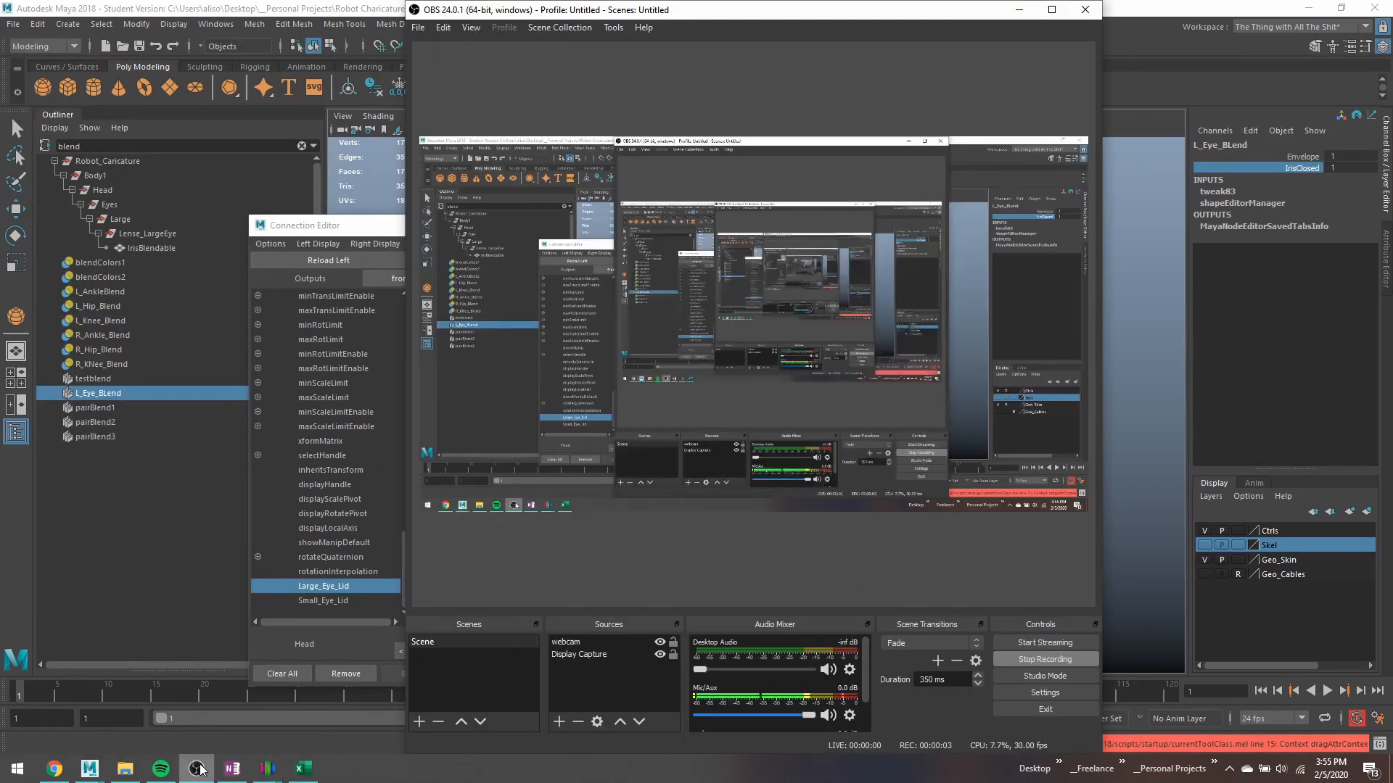
pyautogui.click(198, 768)
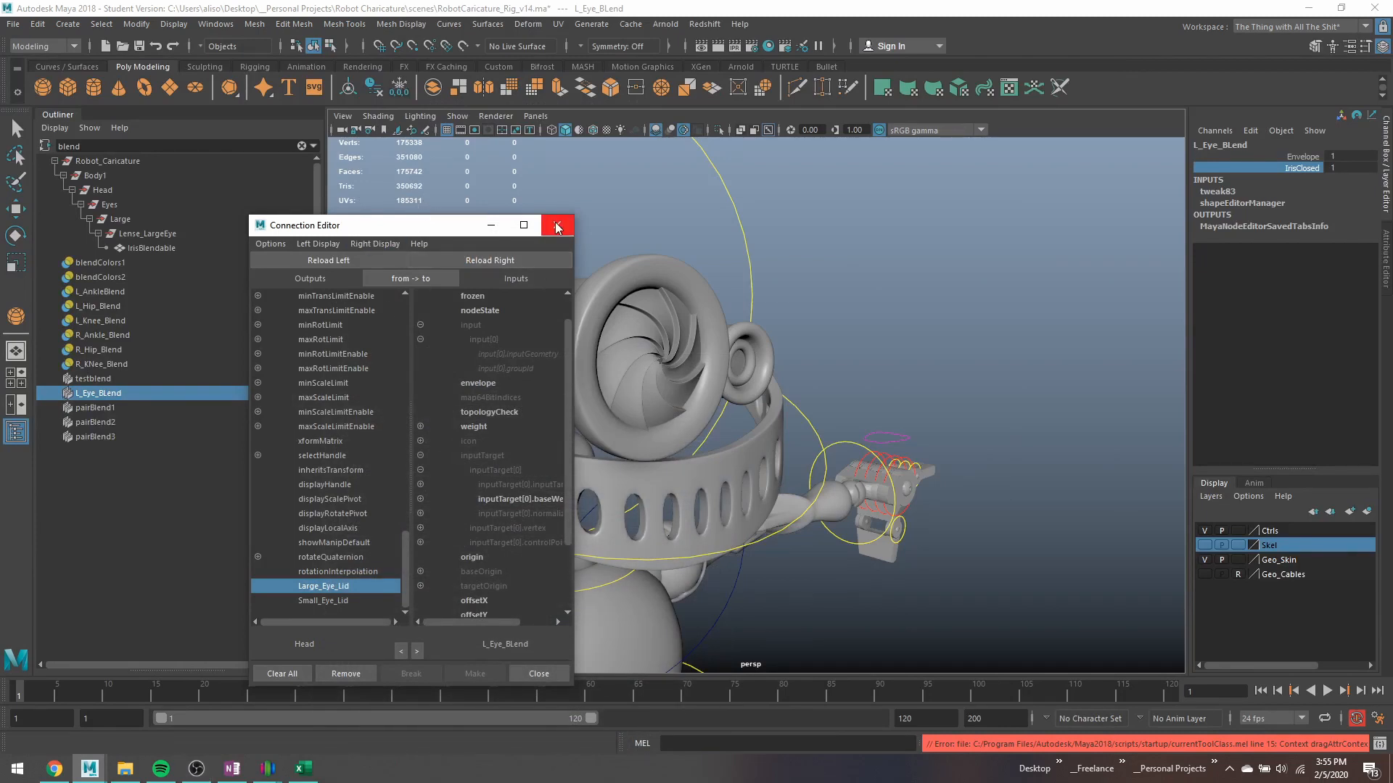
# Close the Connection Editor and open Set Driven Key with L_Eye_BLend as the driven node, moving the window clear of the large eye.
pyautogui.click(557, 227)
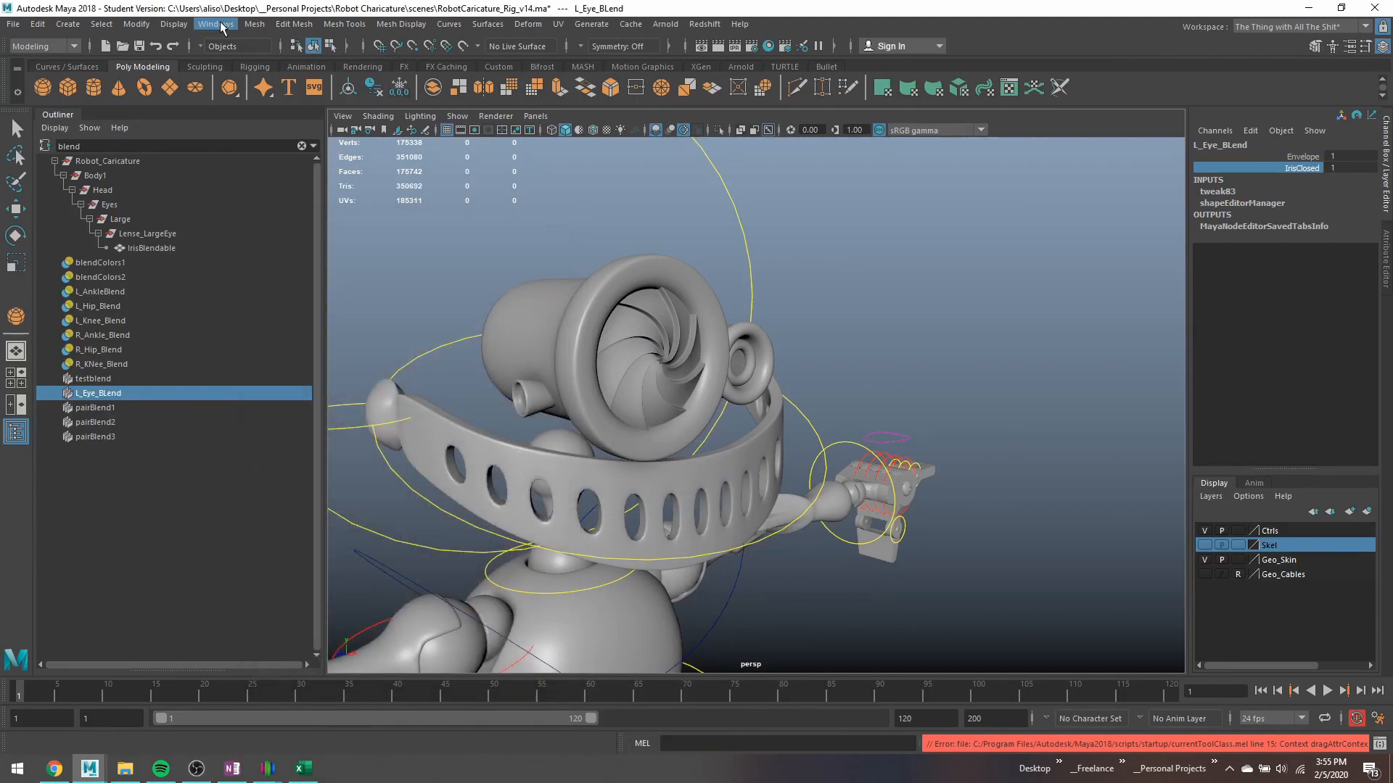
pyautogui.click(73, 45)
pyautogui.click(63, 91)
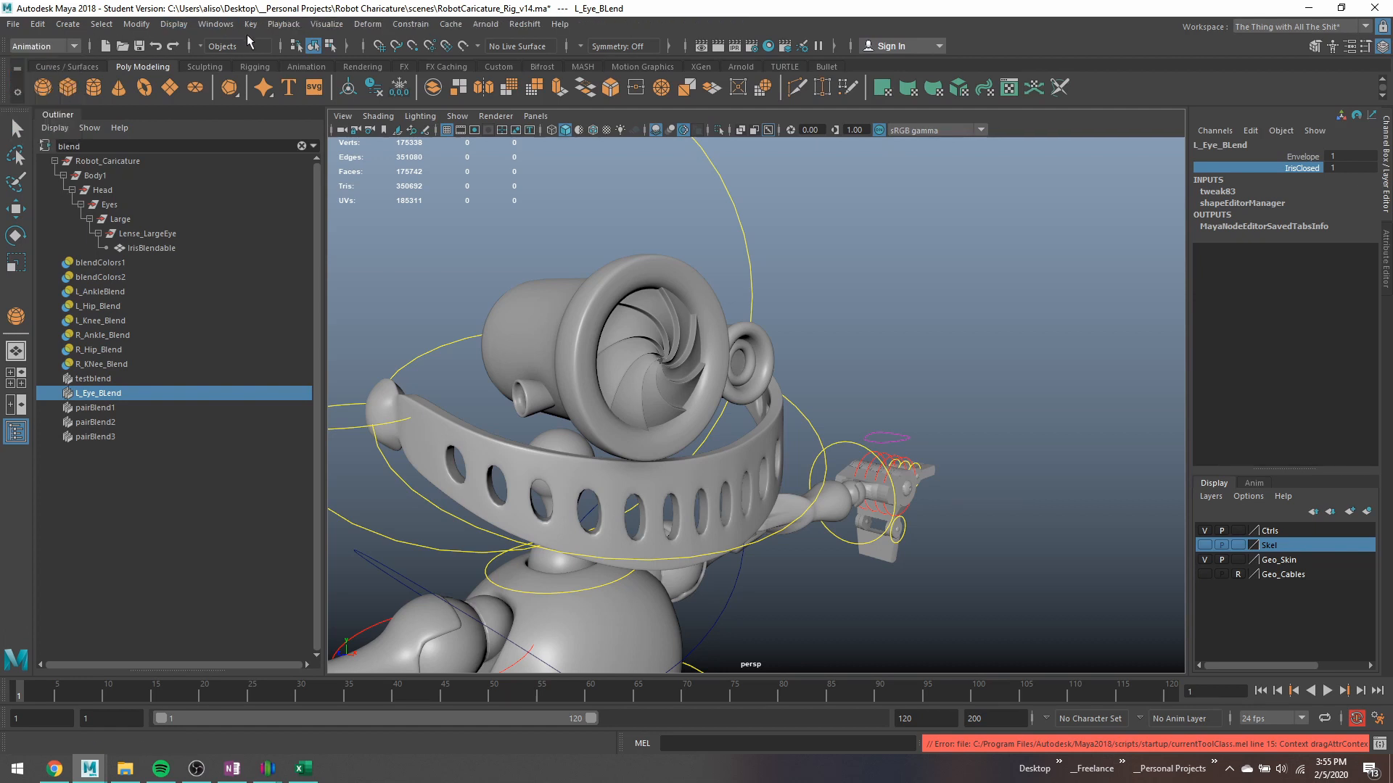
pyautogui.click(251, 24)
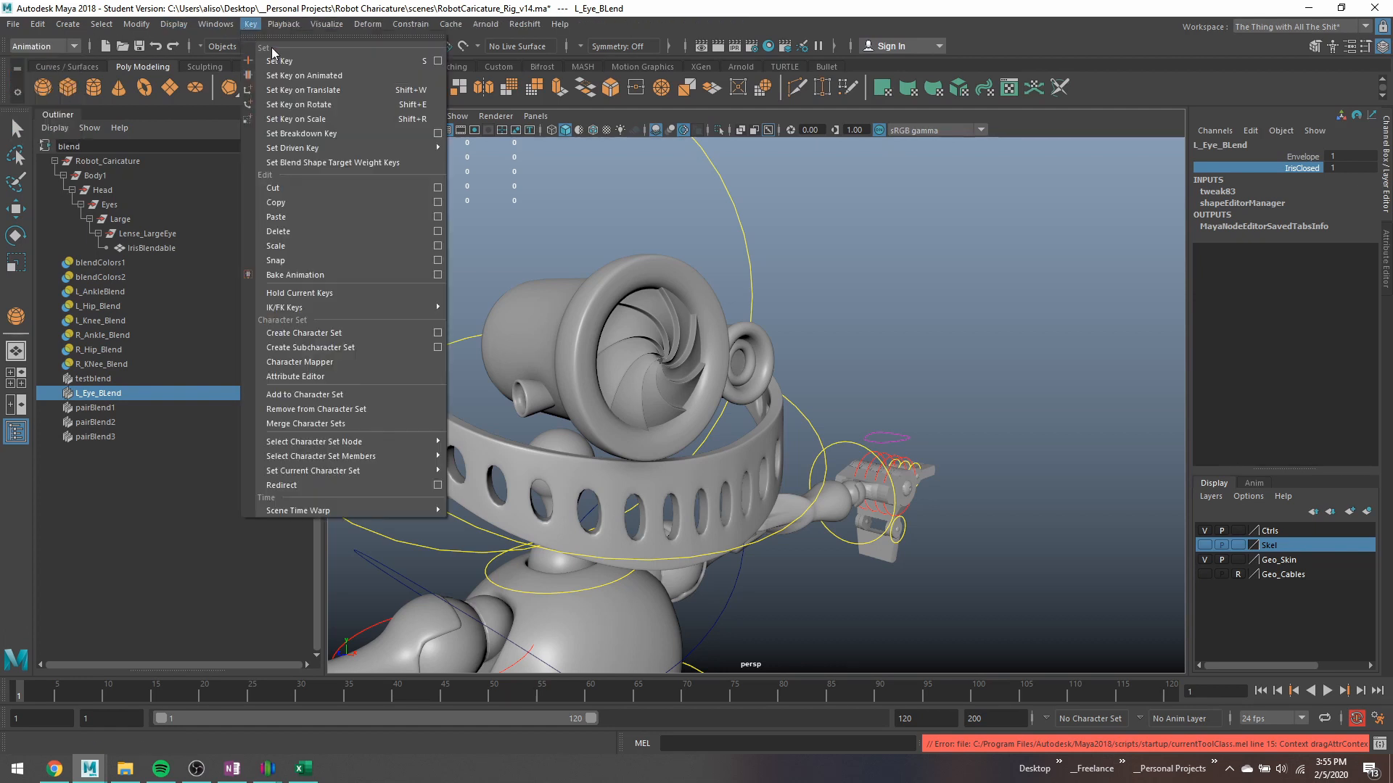
pyautogui.moveTo(392, 148)
pyautogui.click(473, 161)
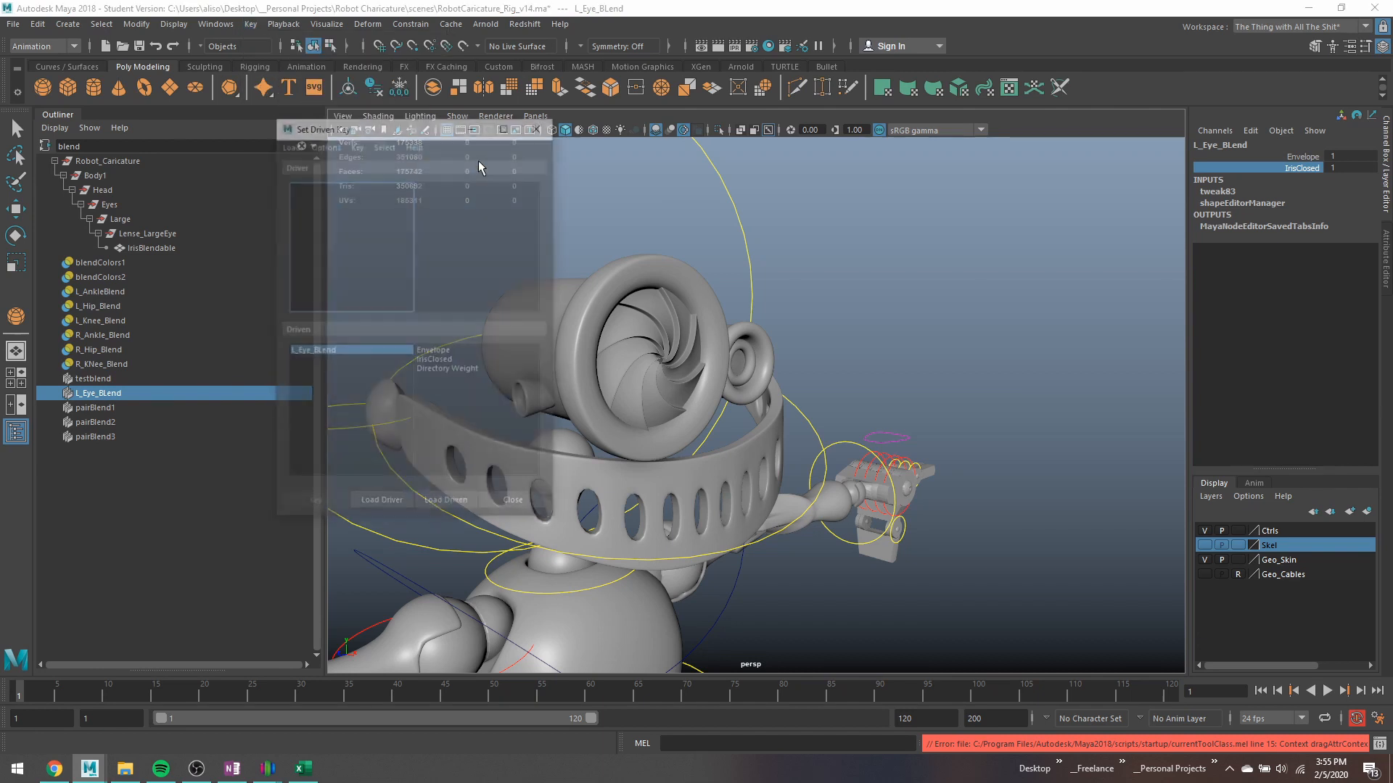
pyautogui.moveTo(325, 133); pyautogui.dragTo(841, 169)
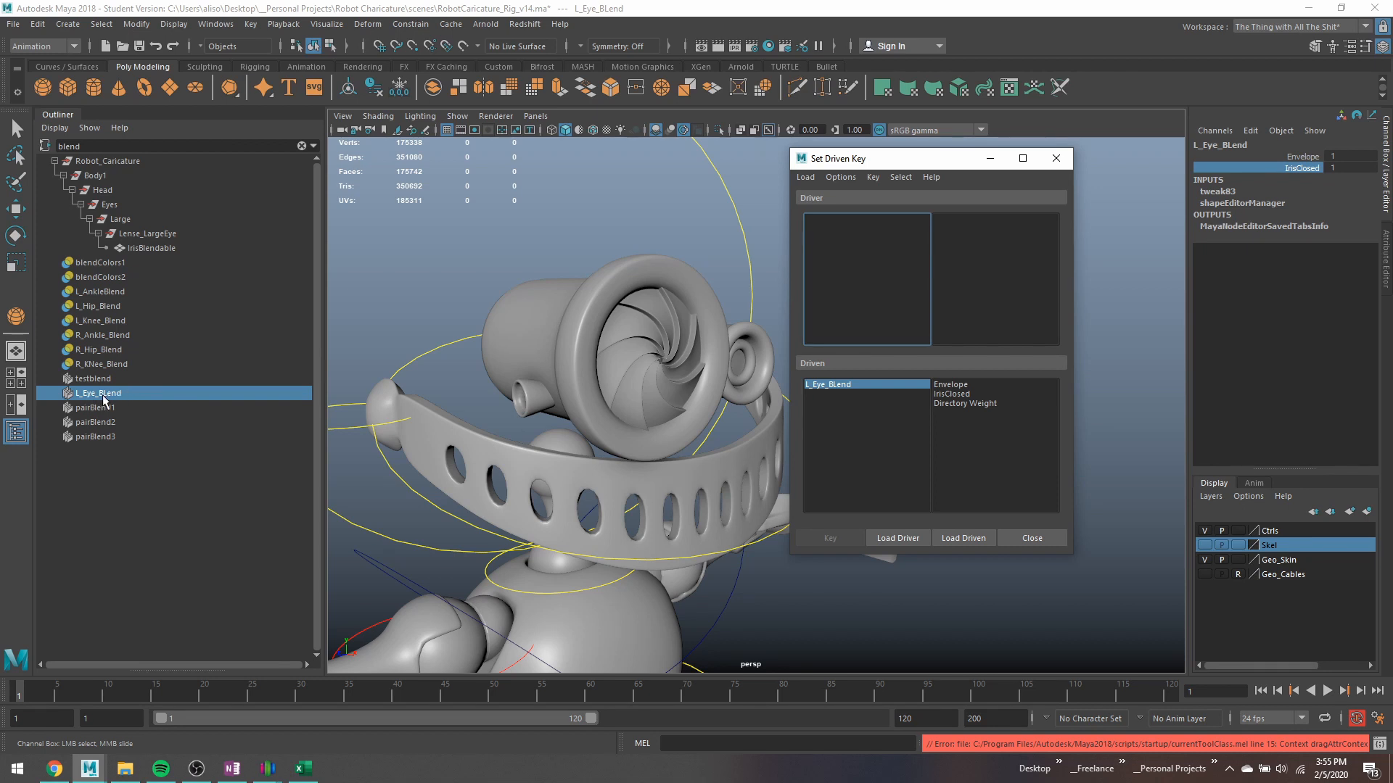
# Clear the Outliner filter, browse the full node list, and filter it by "blend" again.
pyautogui.click(54, 128)
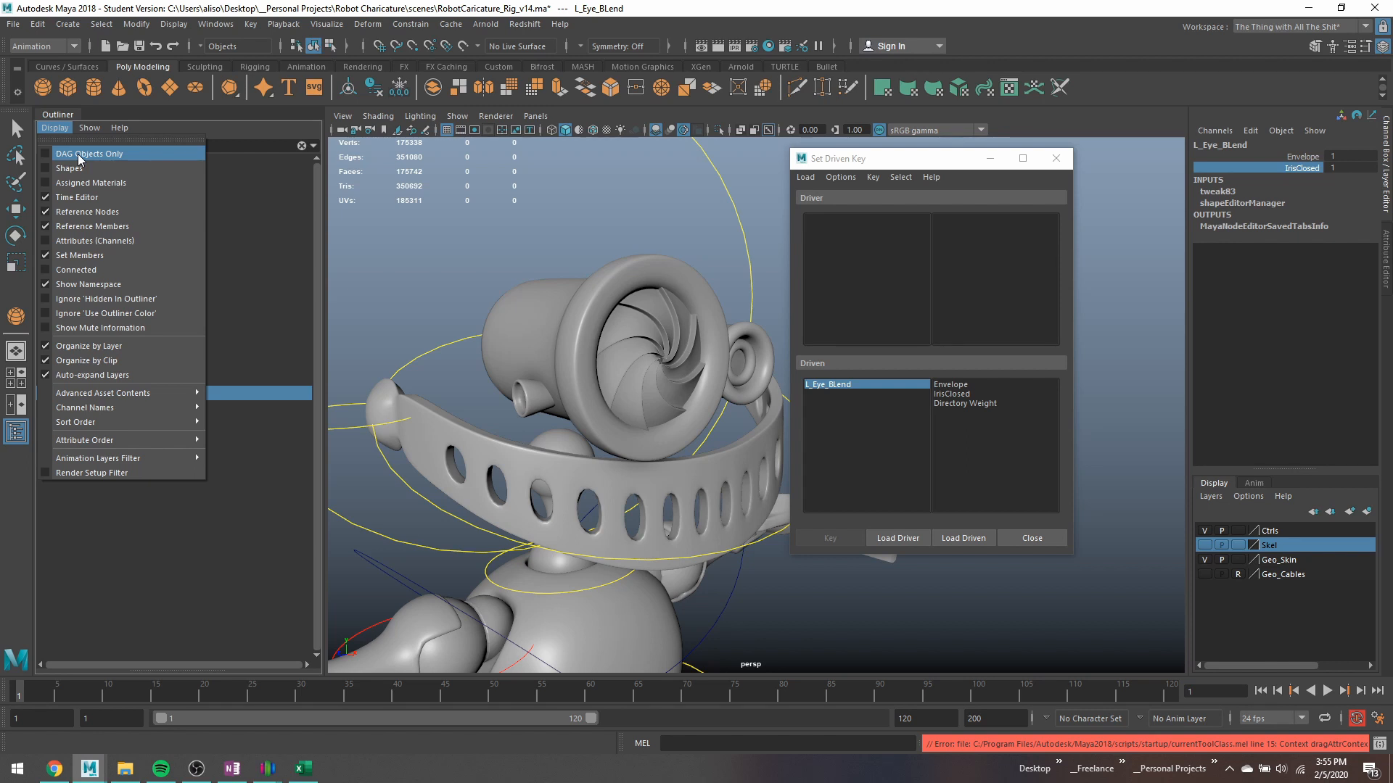
pyautogui.click(266, 125)
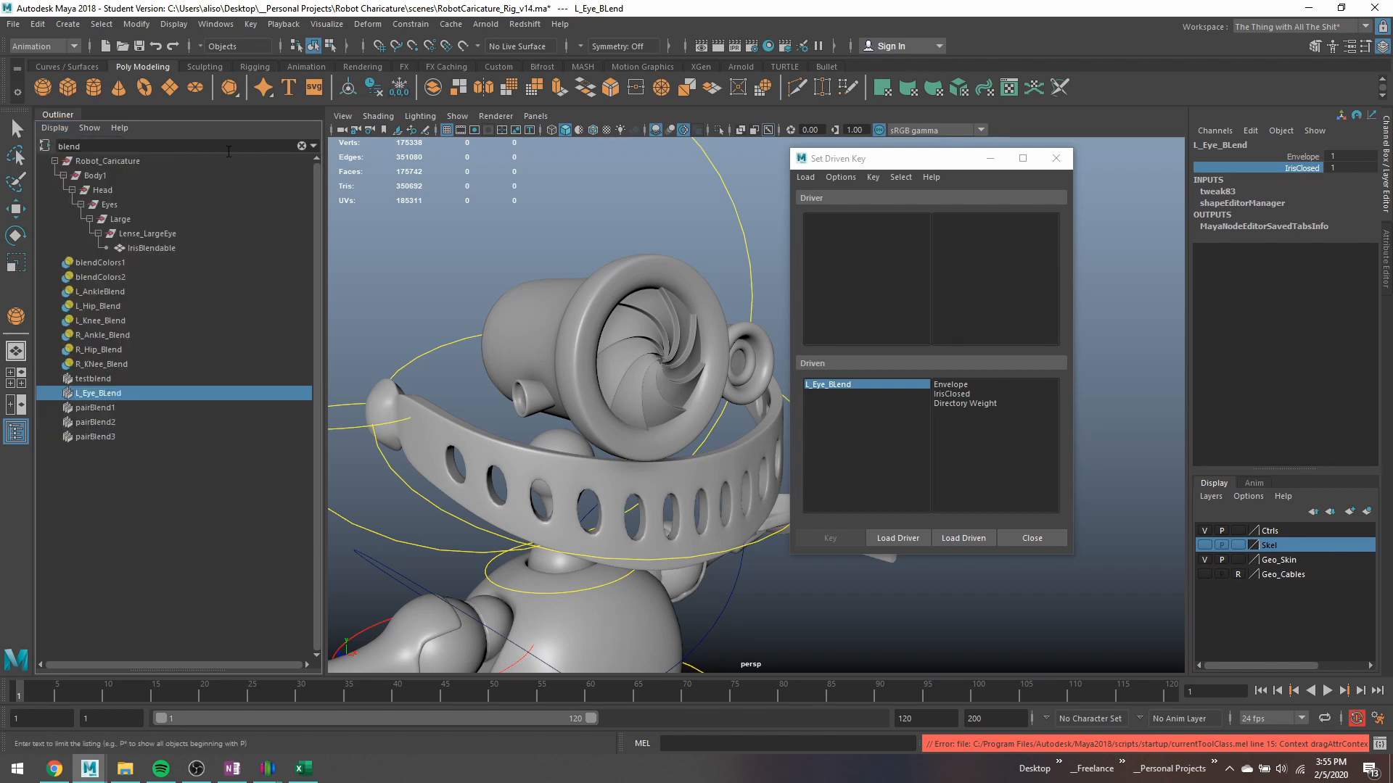
pyautogui.click(301, 145)
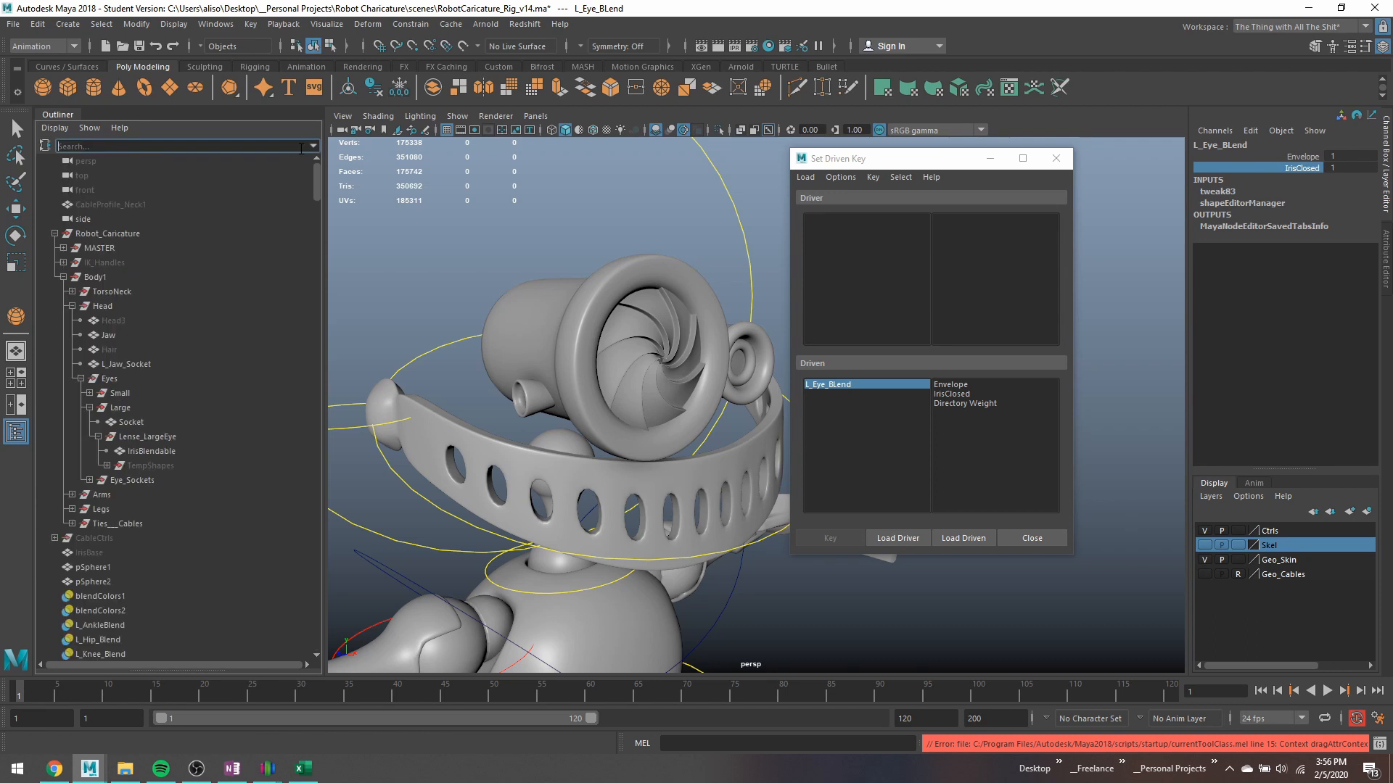
pyautogui.scroll(-15, 258, 296)
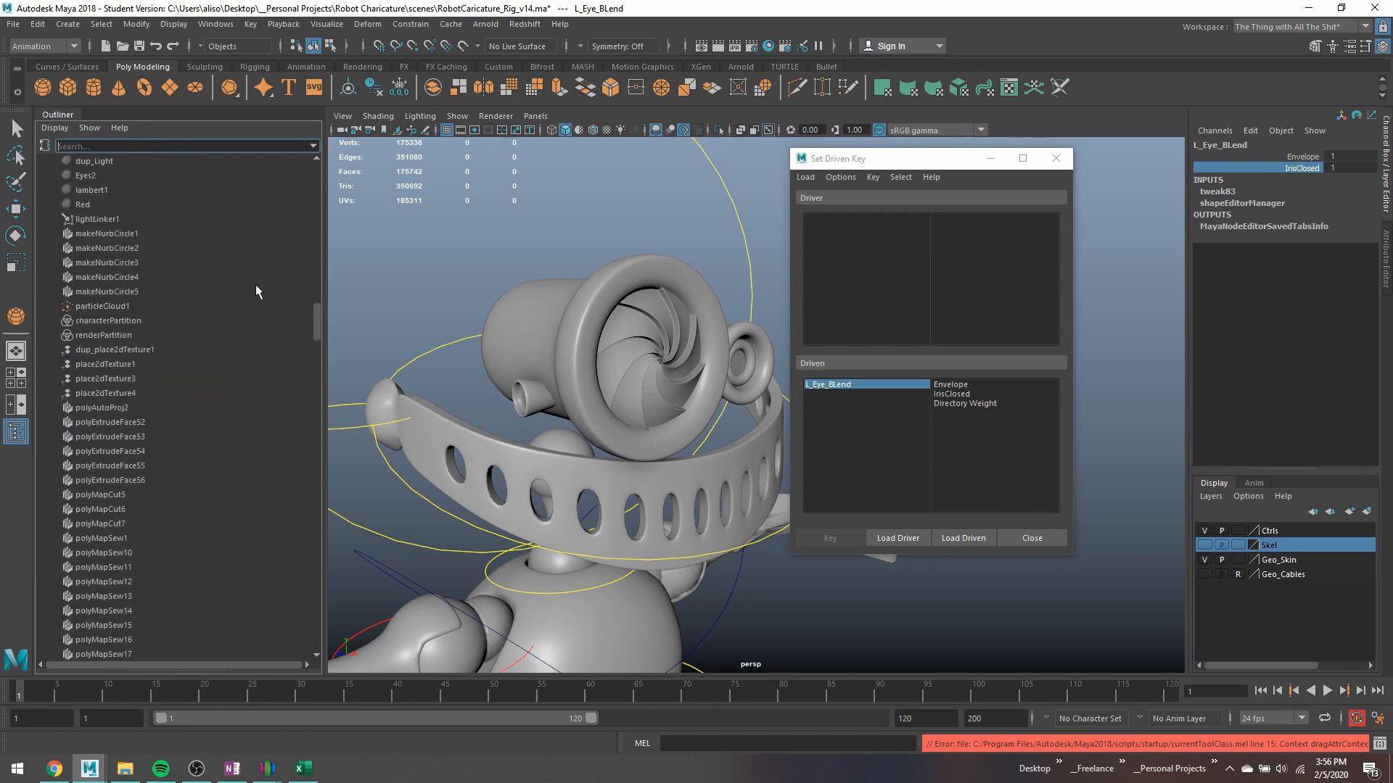
pyautogui.scroll(-15, 256, 286)
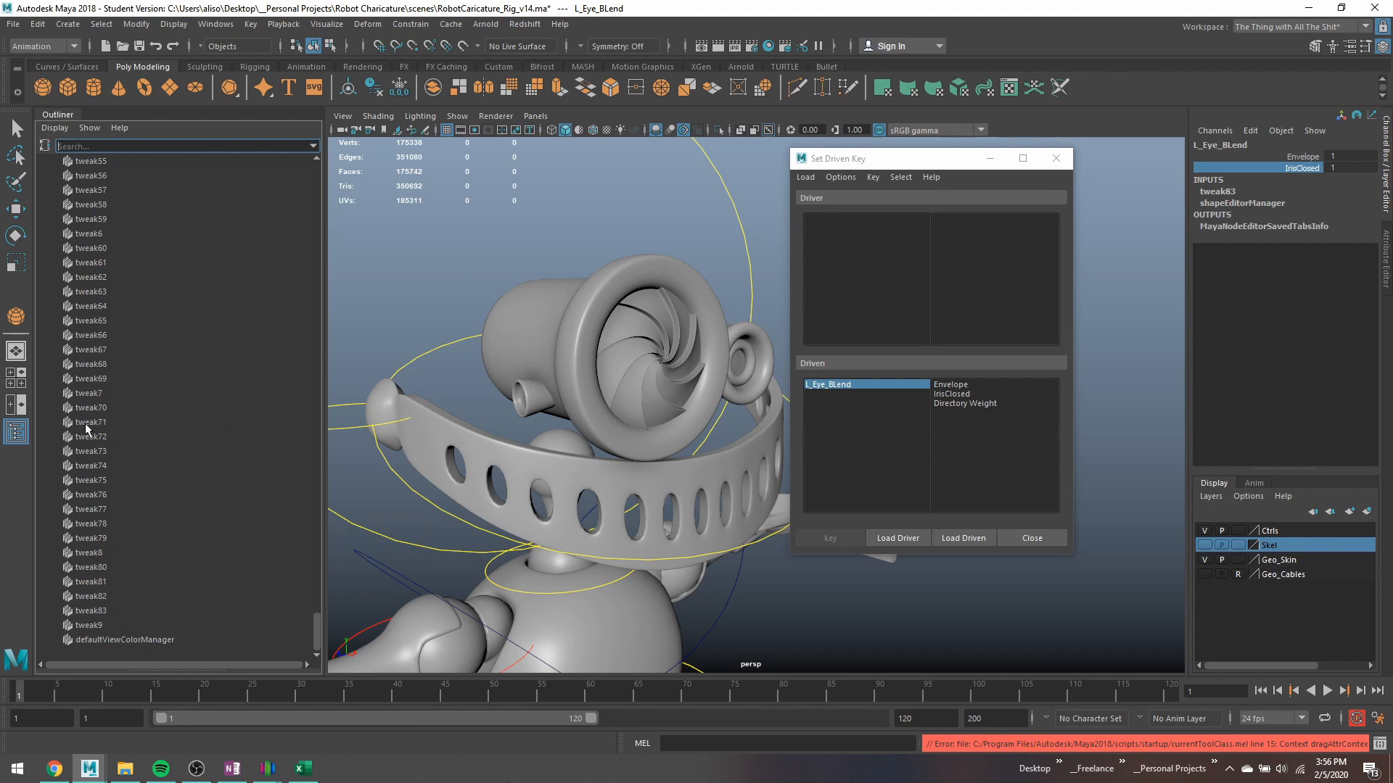
pyautogui.scroll(15, 90, 540)
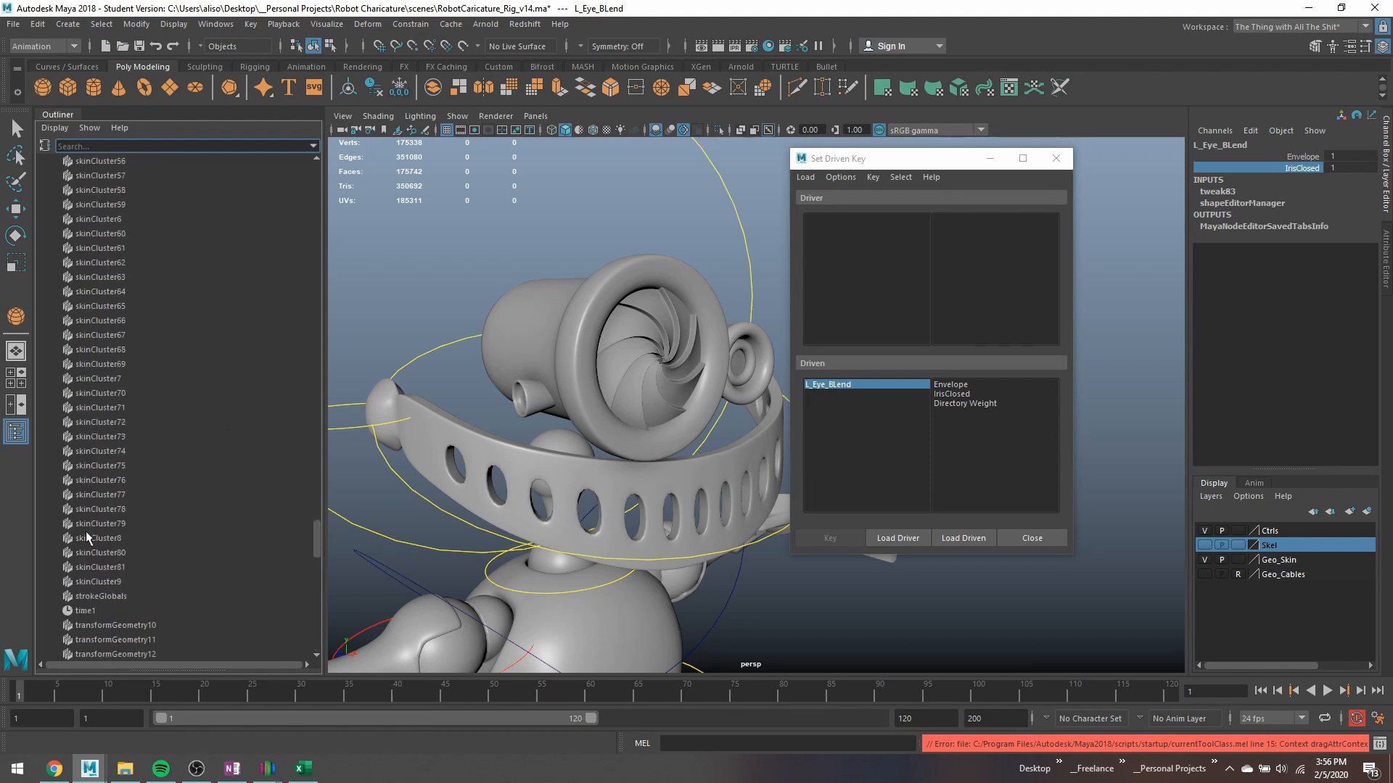
pyautogui.scroll(10, 154, 508)
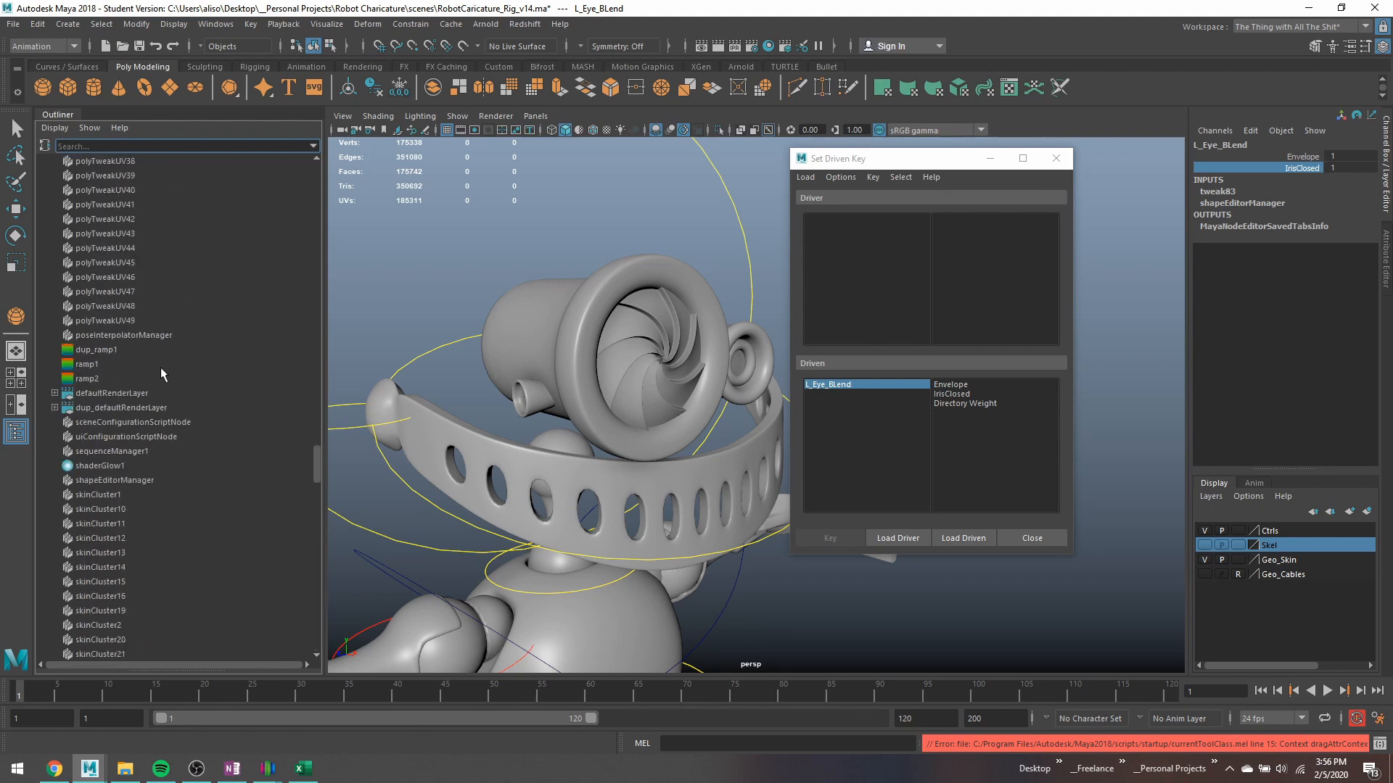
pyautogui.scroll(8, 140, 423)
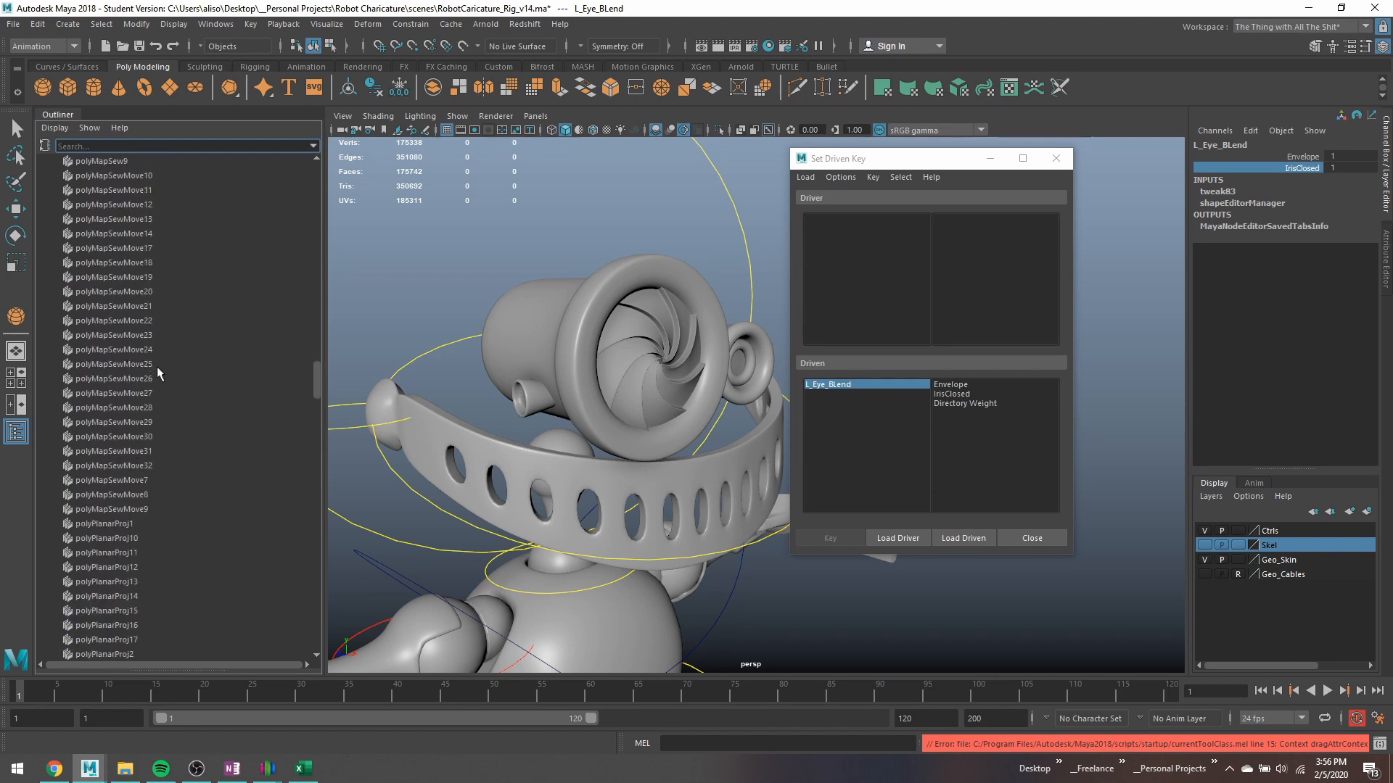
pyautogui.scroll(10, 185, 371)
pyautogui.write('blend')
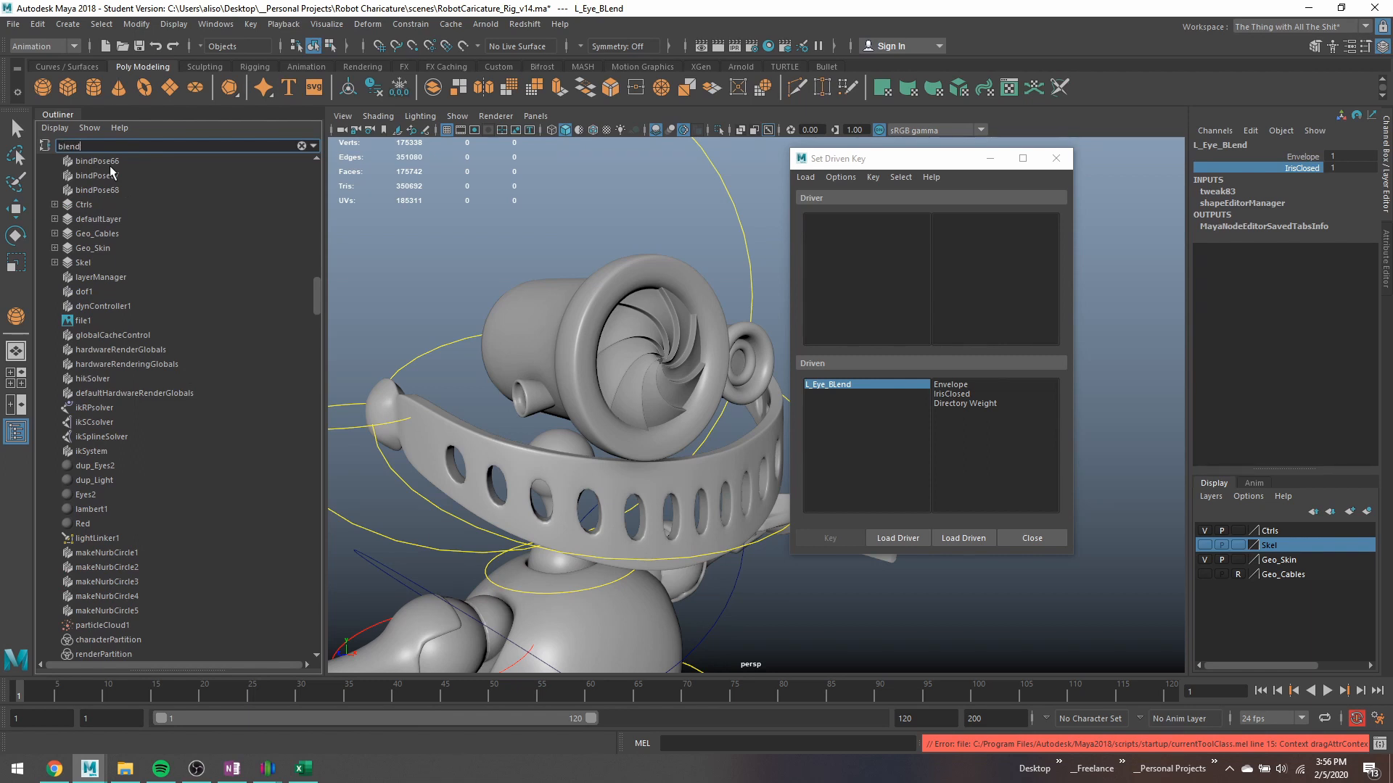
pyautogui.press('Return')
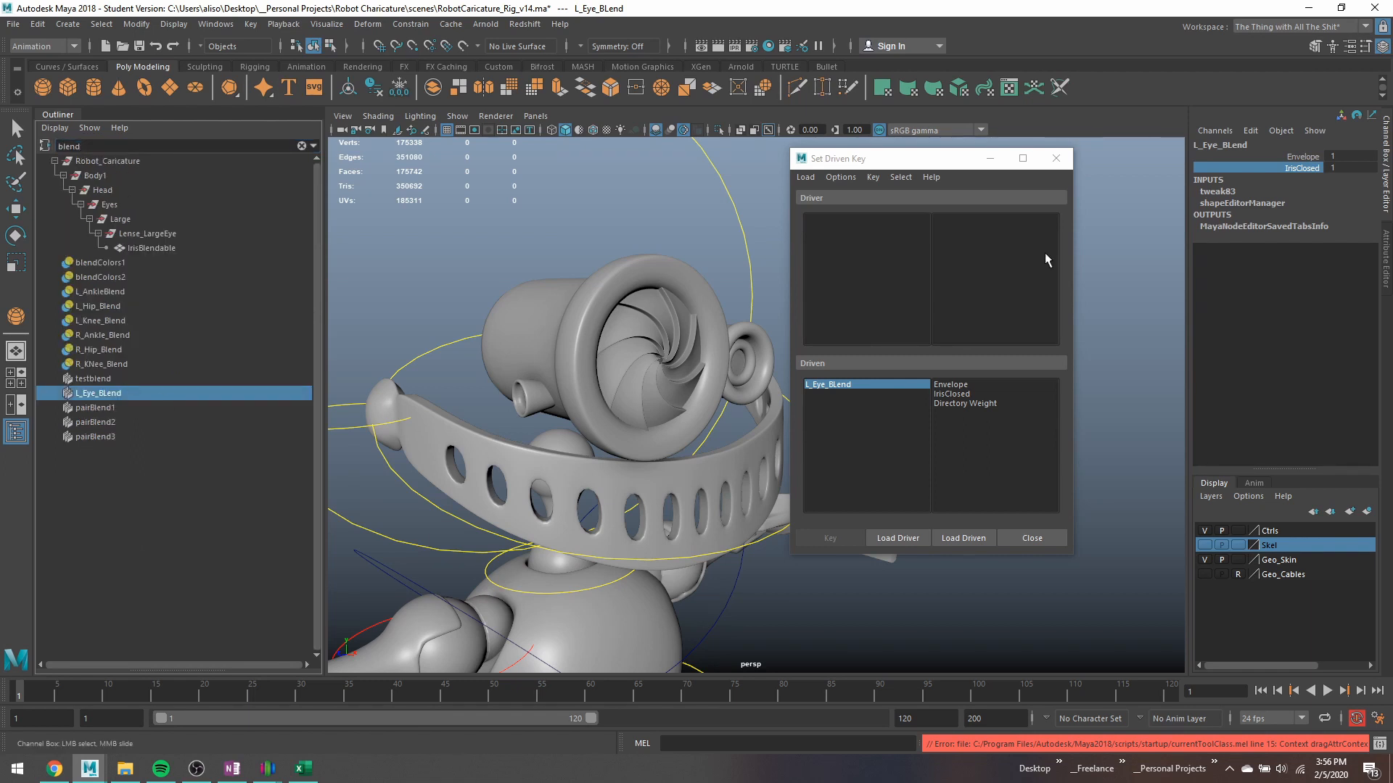
# Load the Head control as the driver and pair its Large Eye Lid attribute with L_Eye_BLend's IrisClosed.
pyautogui.click(975, 539)
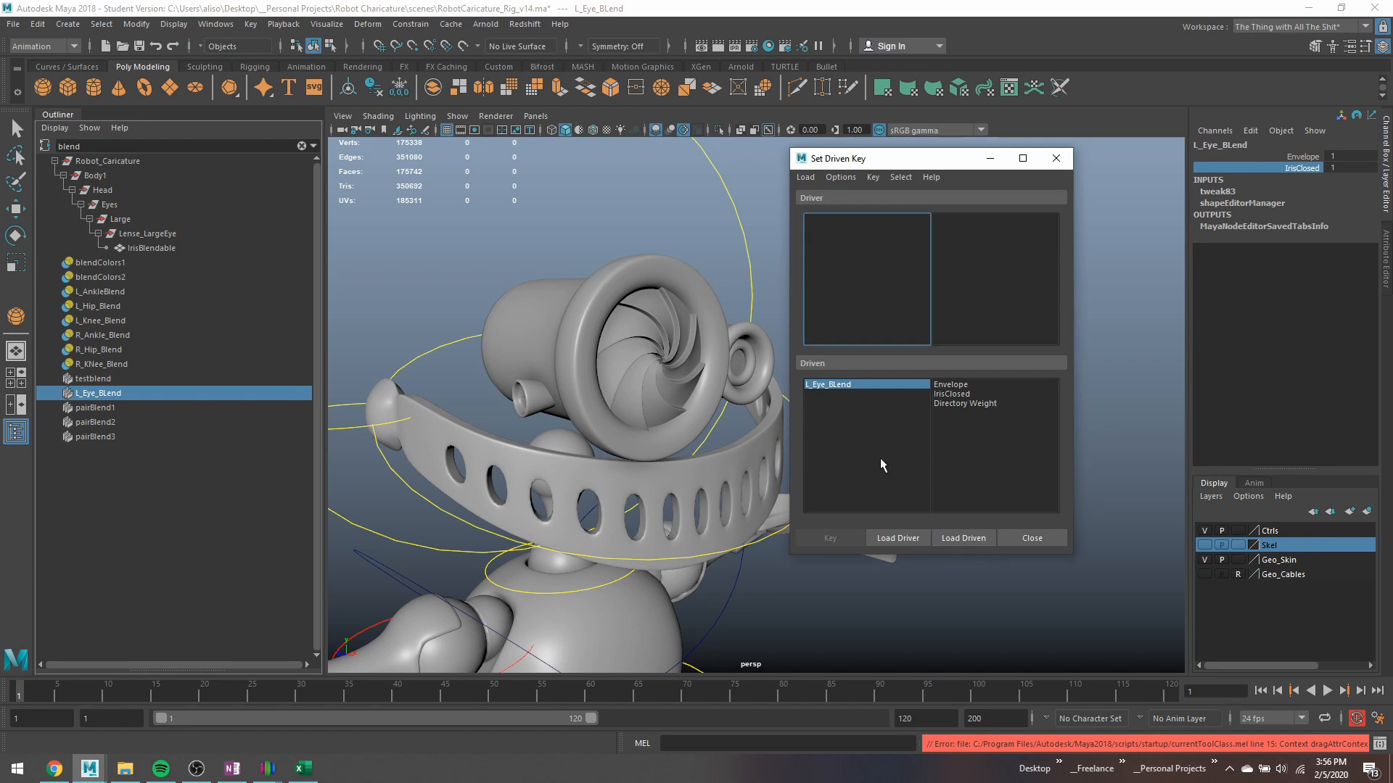
pyautogui.press('q')
pyautogui.moveTo(715, 227); pyautogui.dragTo(764, 225)
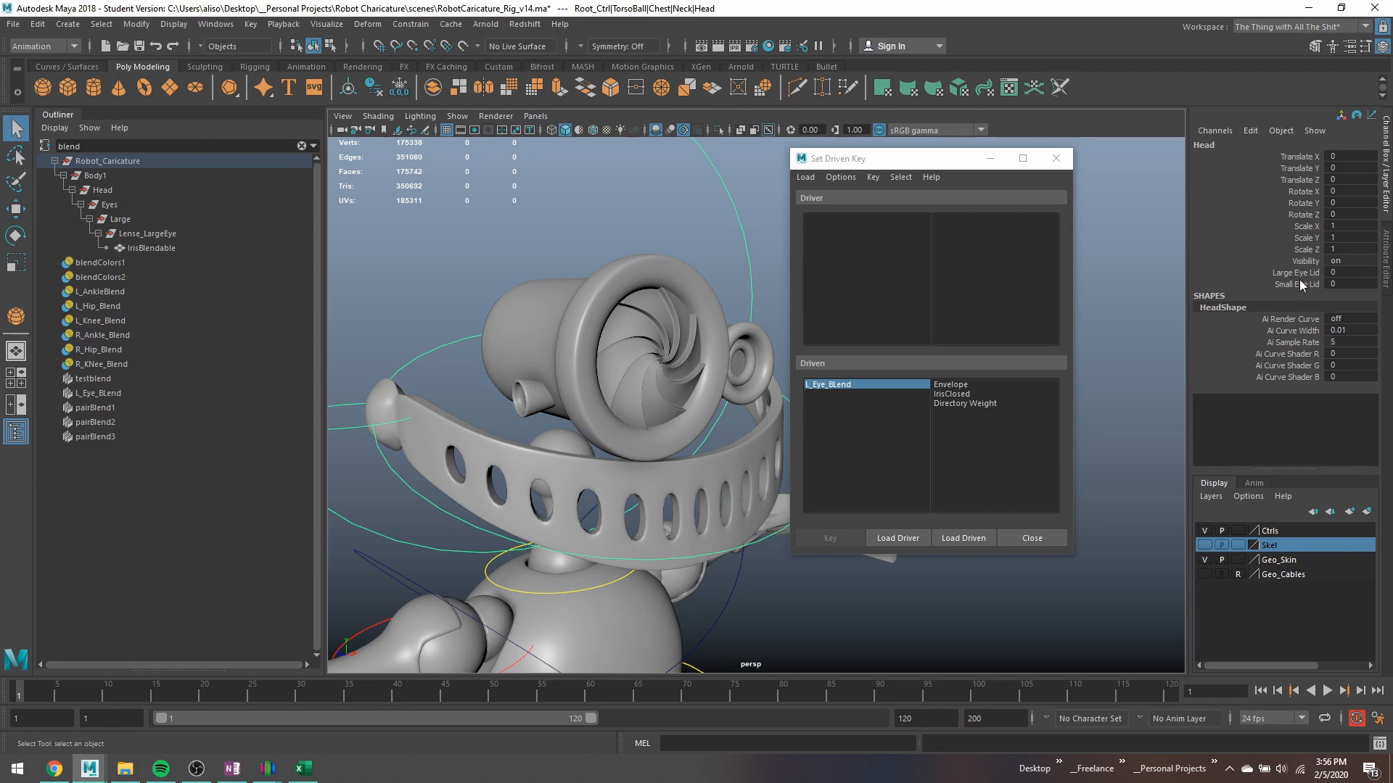
pyautogui.click(907, 537)
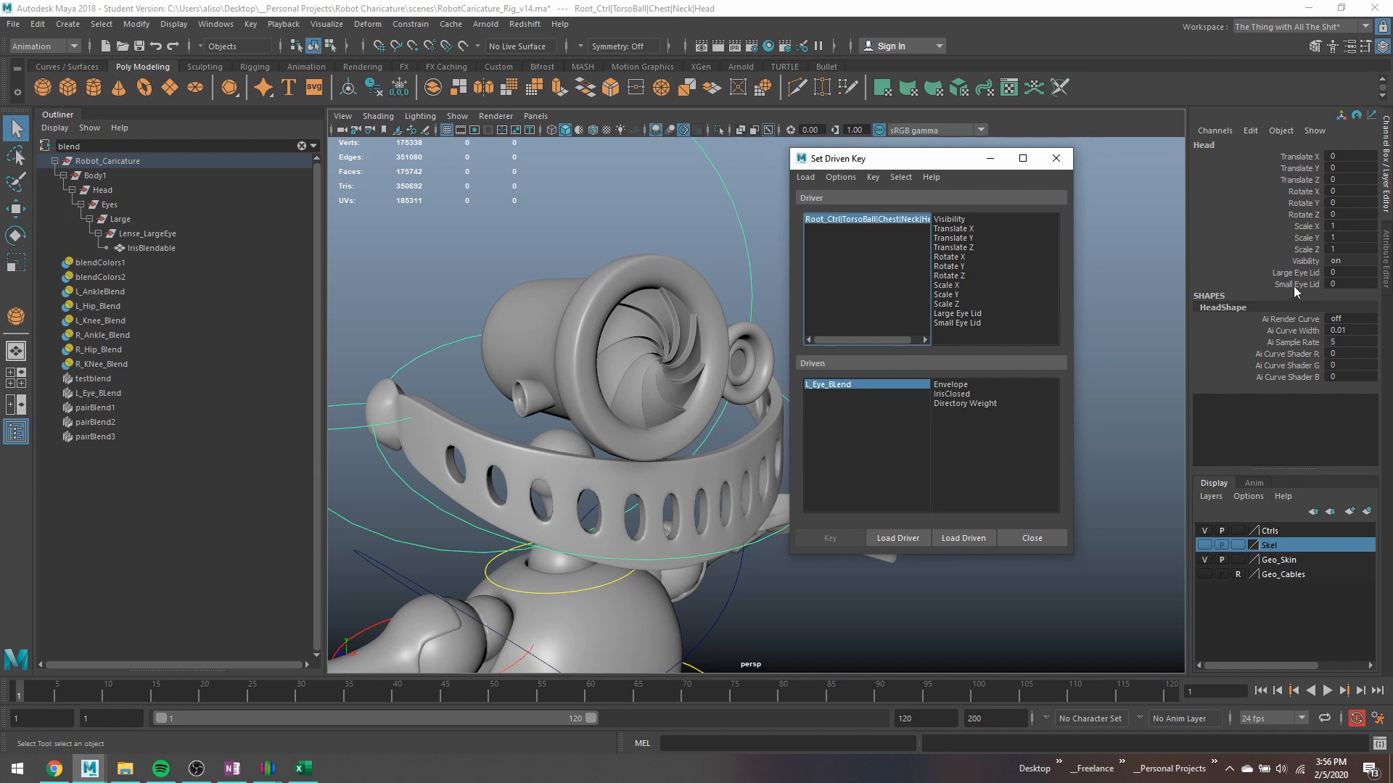
pyautogui.click(967, 316)
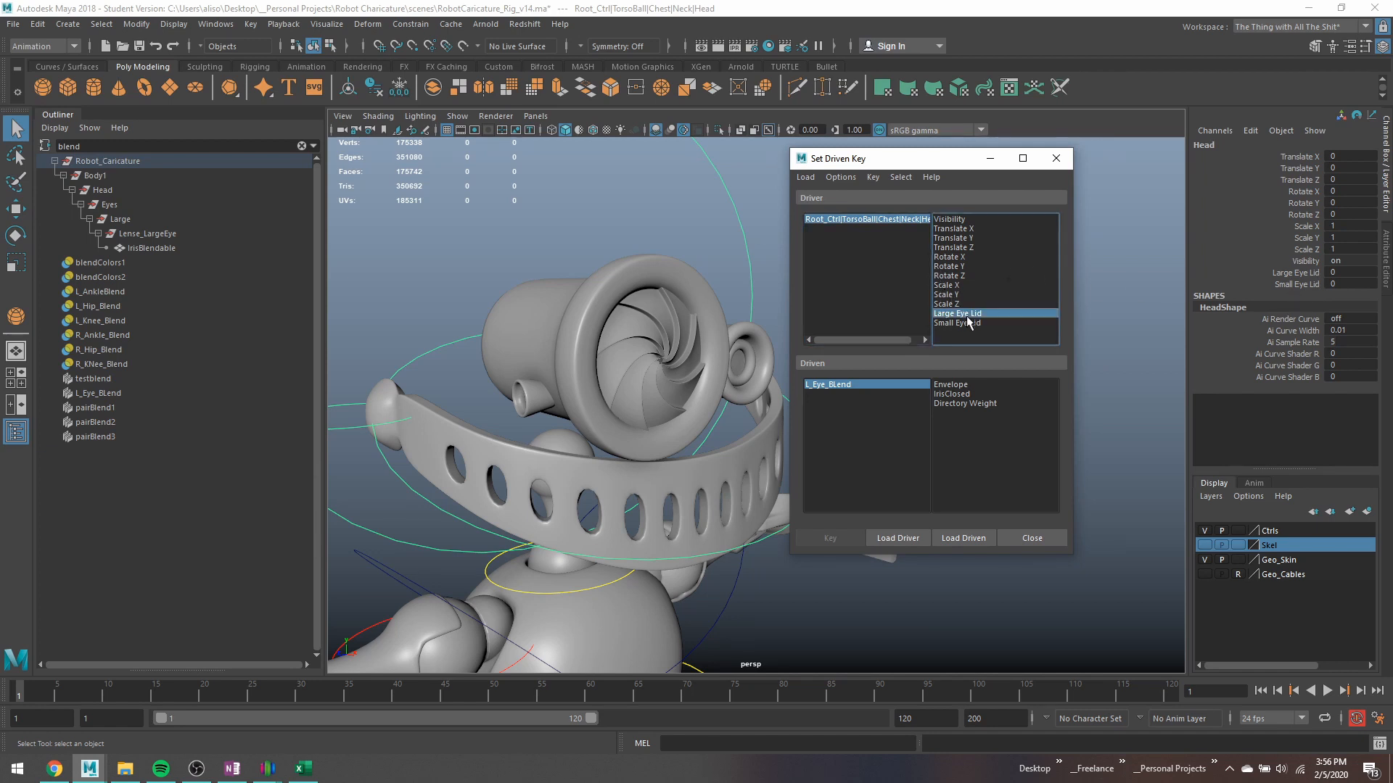
pyautogui.click(952, 395)
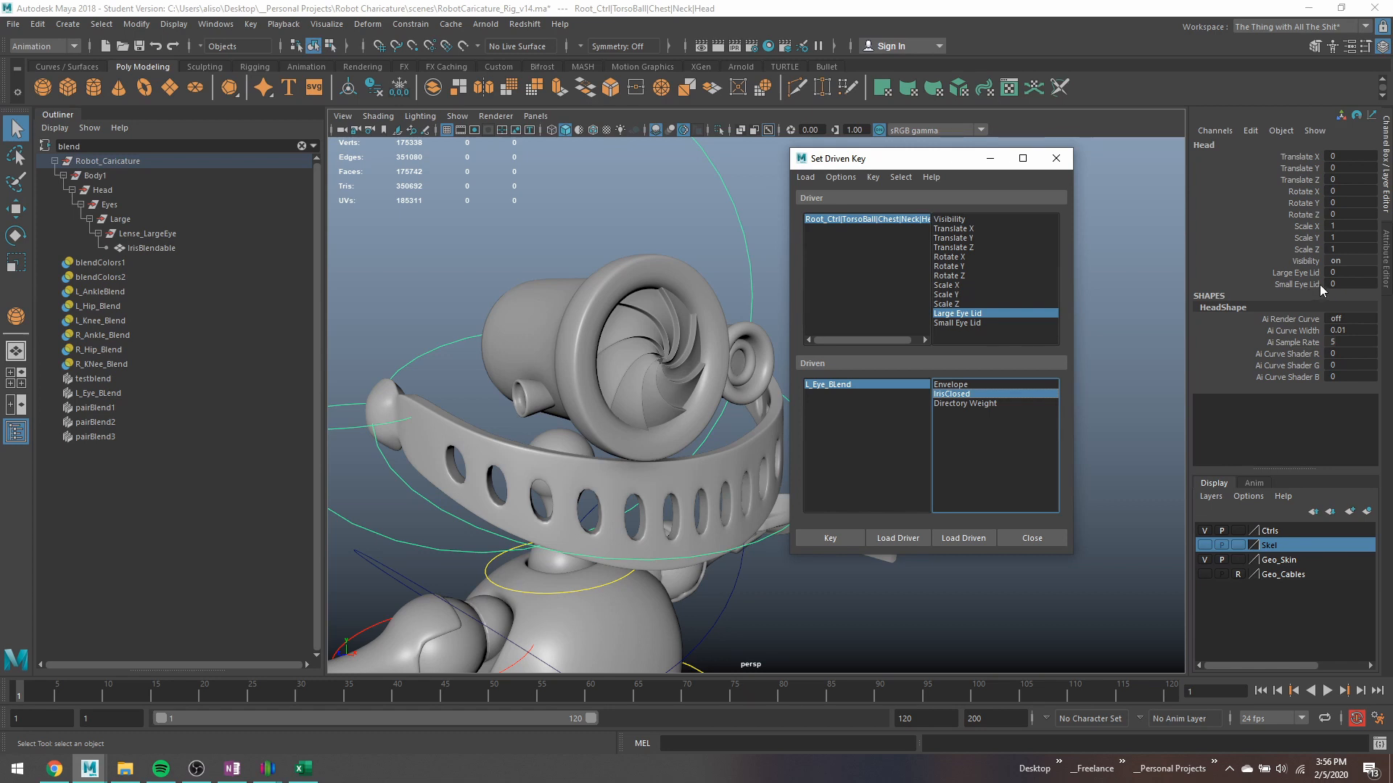
# Set the Head control's Large Eye Lid to 1 and key it as the driver of IrisClosed.
pyautogui.doubleClick(1340, 273)
pyautogui.write('1')
pyautogui.press('Return')
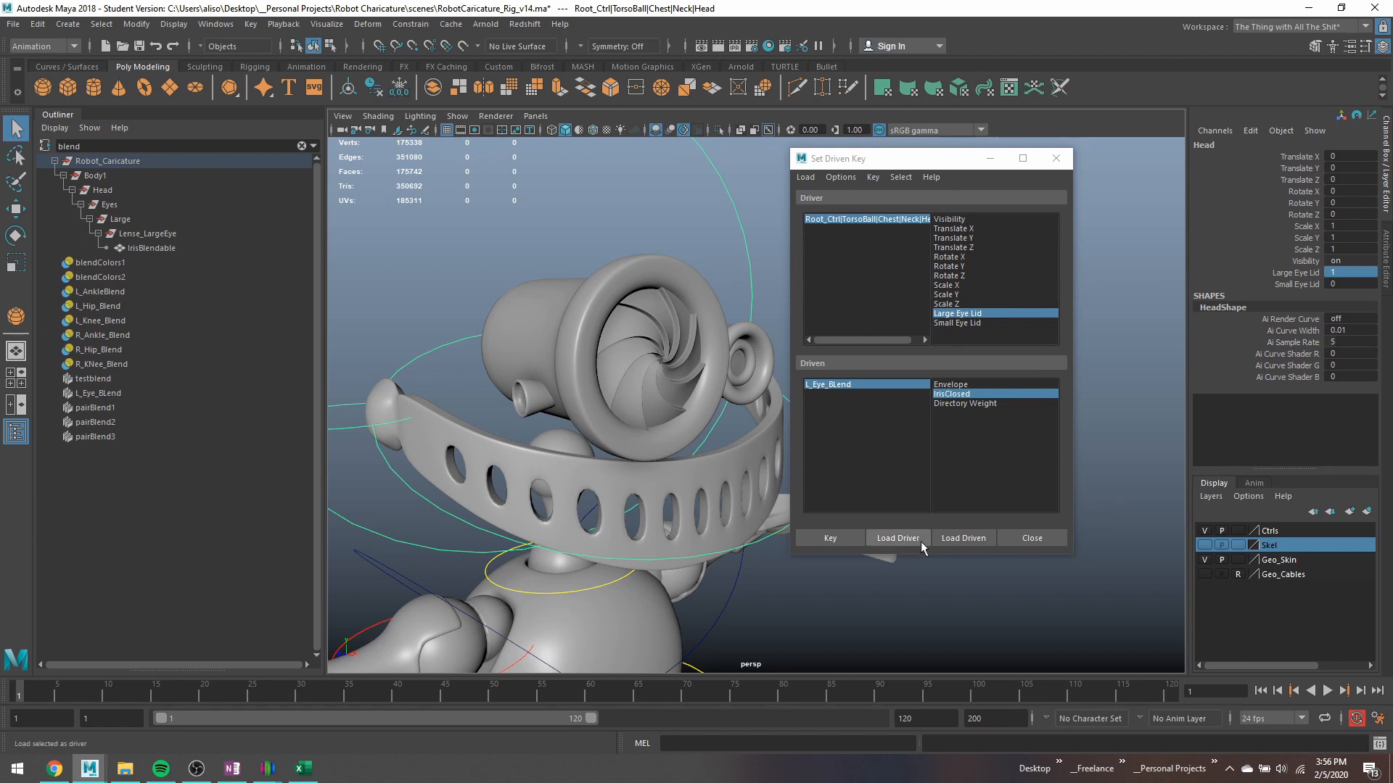
pyautogui.click(849, 541)
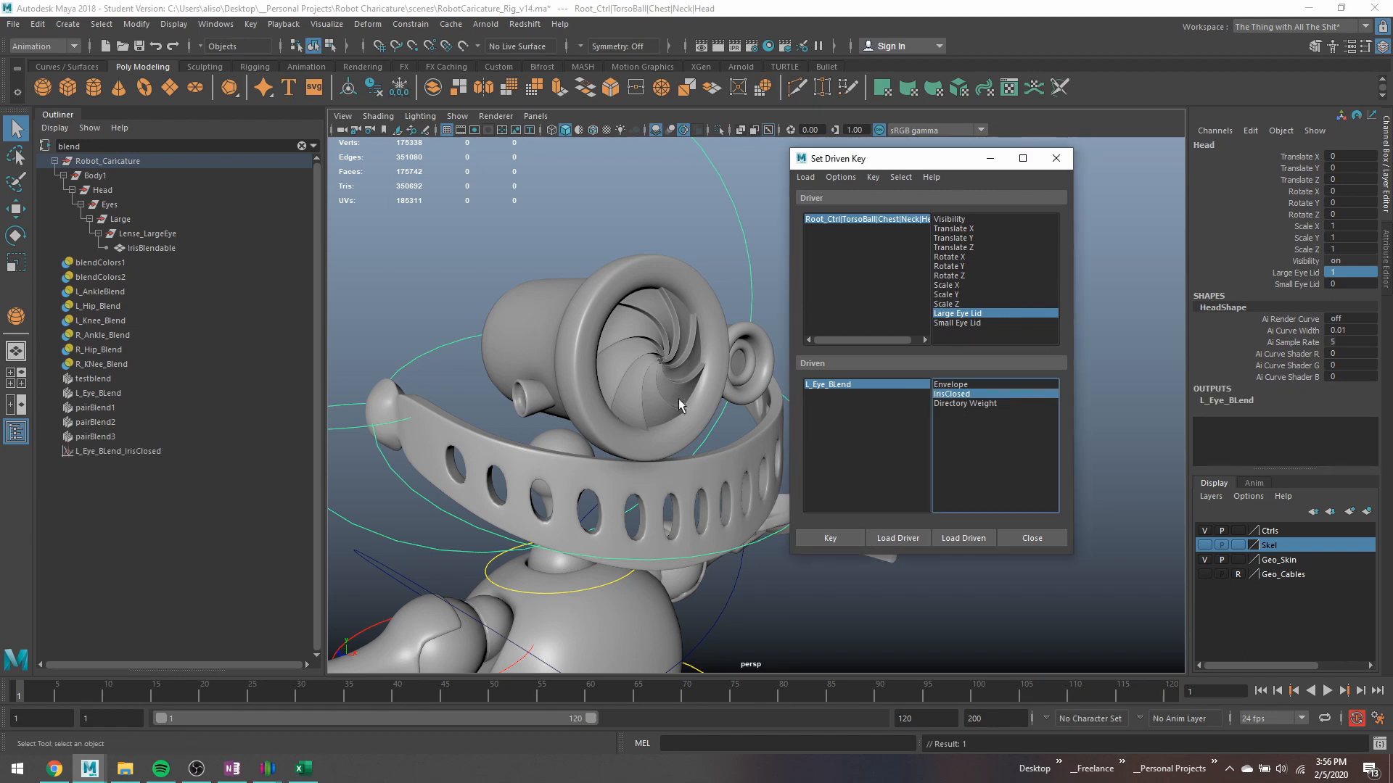
# Set the IrisClosed weight of L_Eye_BLend to 0.
pyautogui.click(130, 392)
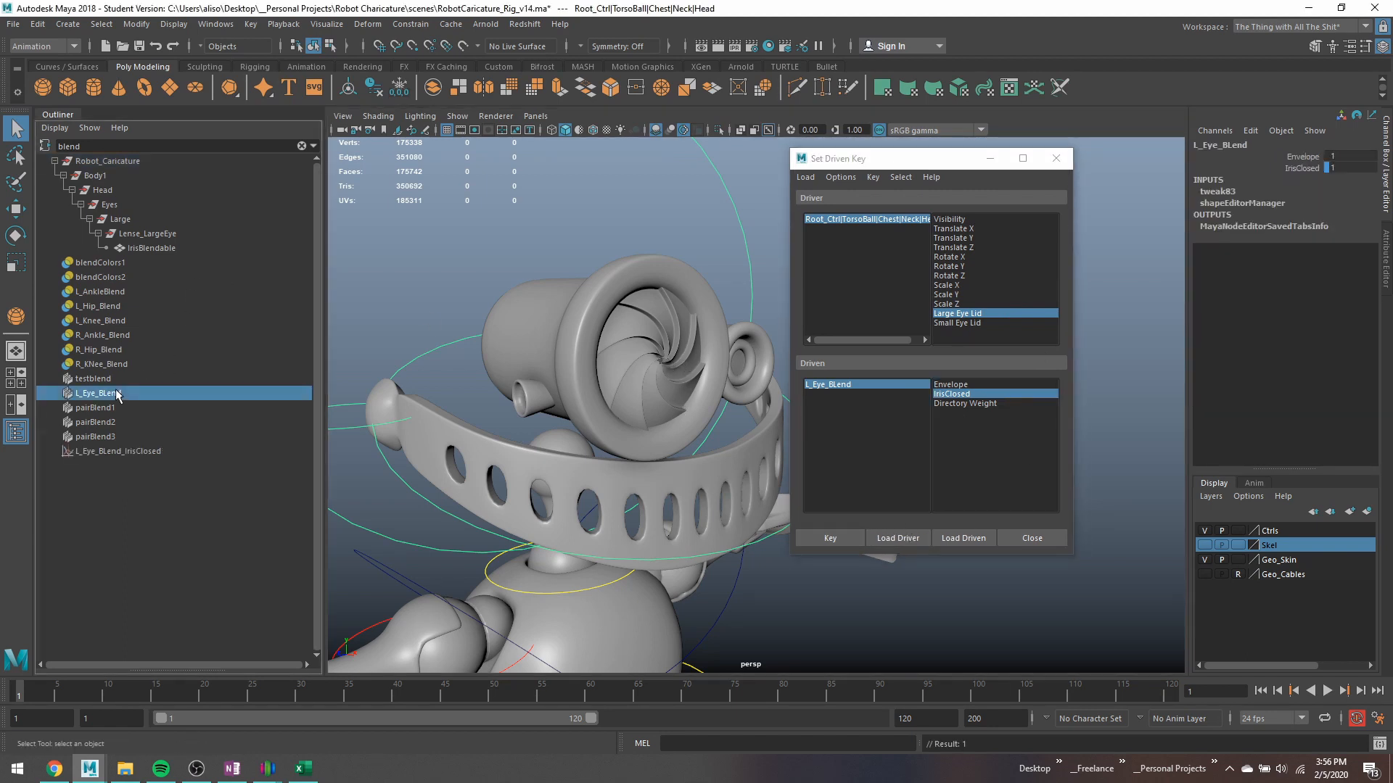
pyautogui.click(1338, 168)
pyautogui.write('0')
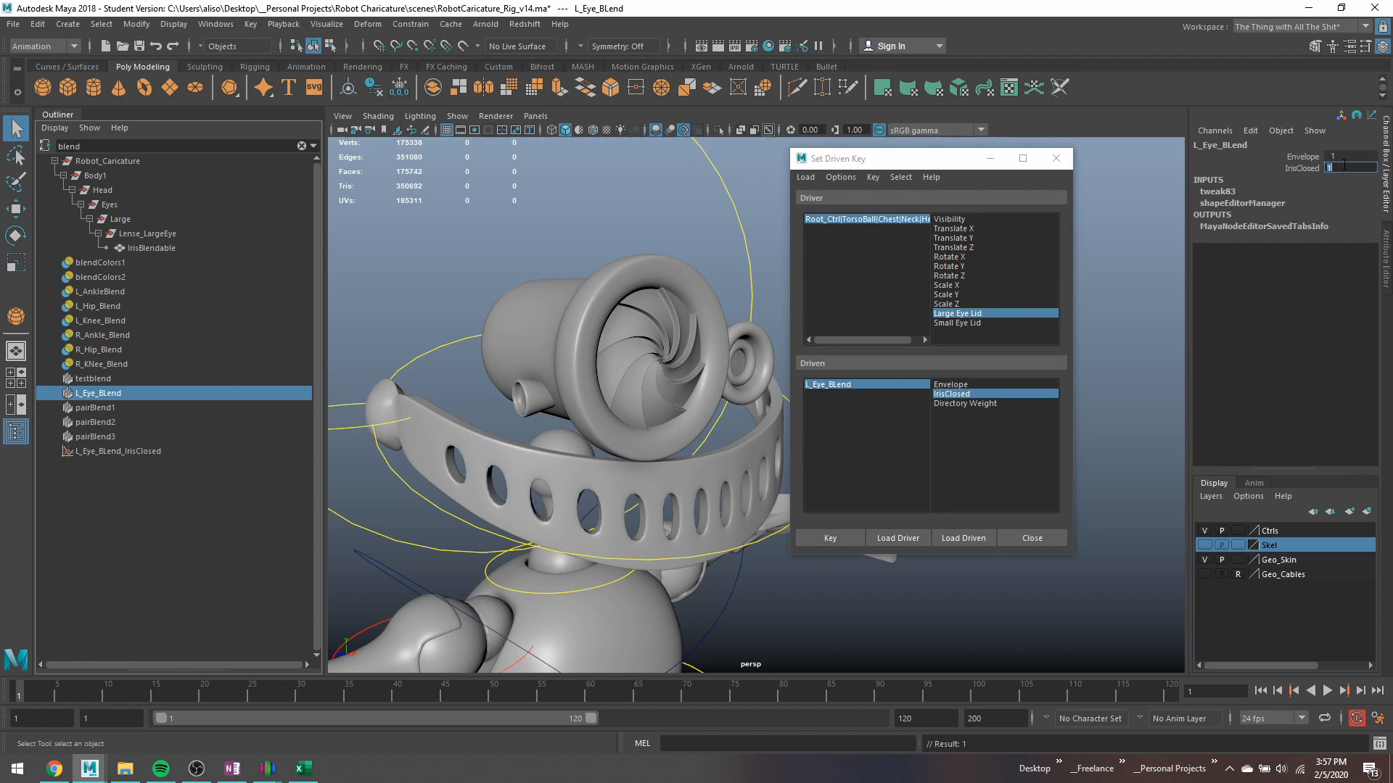
pyautogui.press('Return')
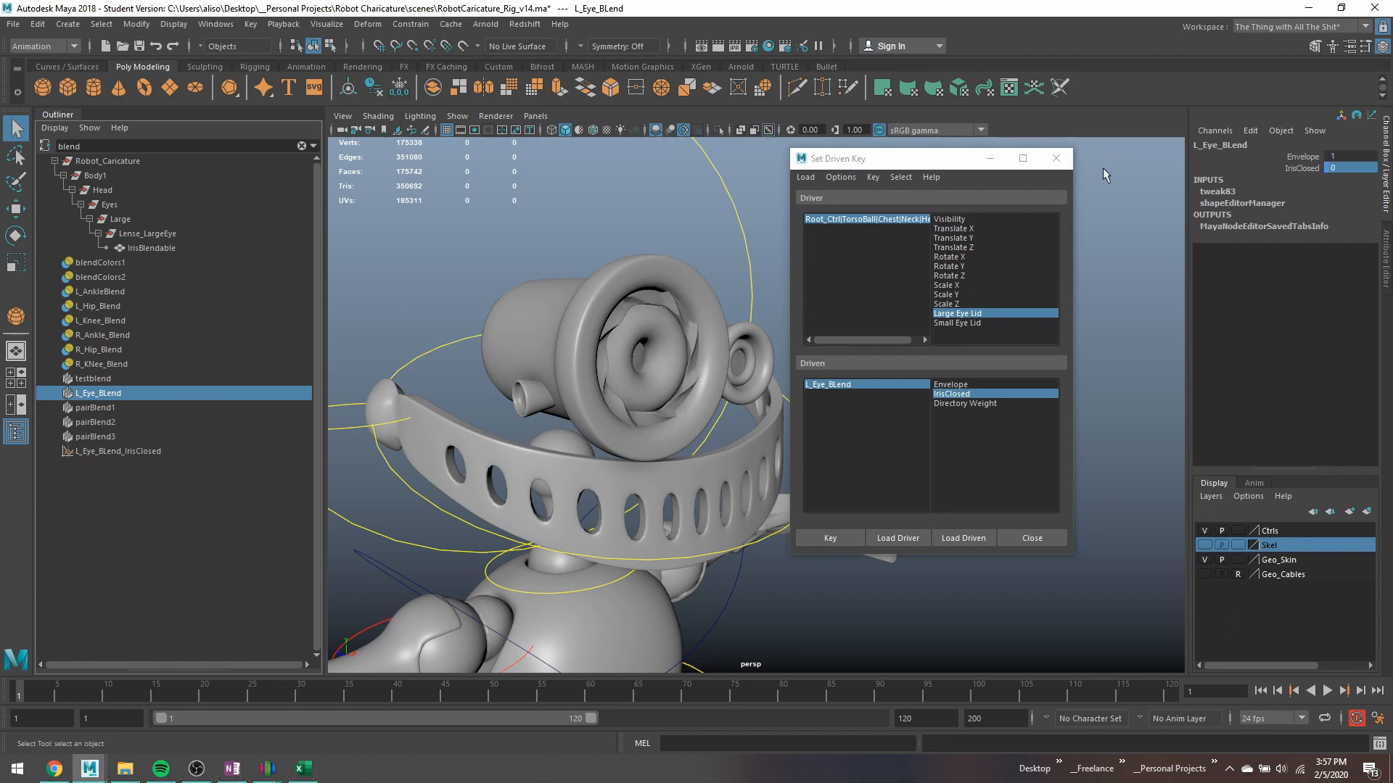
# Select the Head control from the driver list, set its Large Eye Lid to 0, and key it against IrisClosed.
pyautogui.click(903, 229)
pyautogui.click(903, 221)
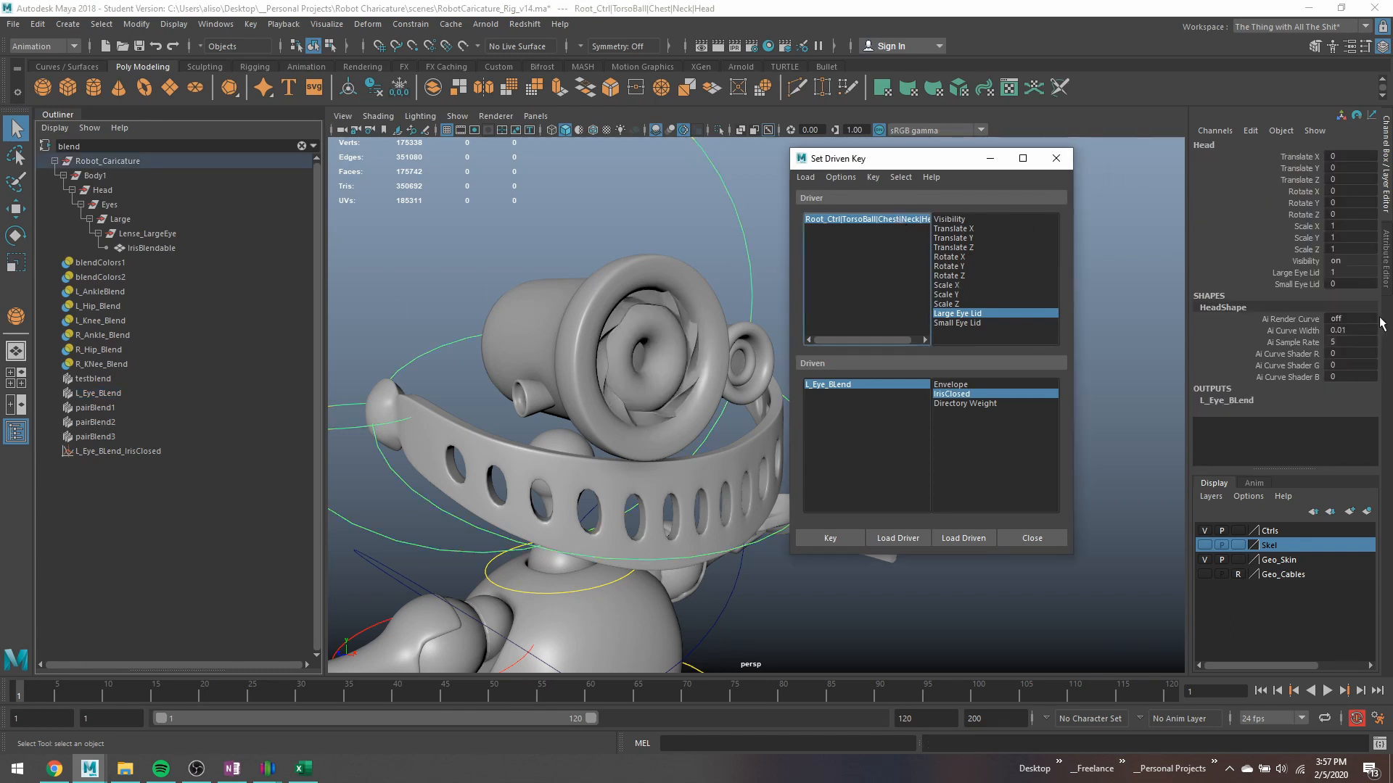
pyautogui.click(1346, 285)
pyautogui.click(1349, 272)
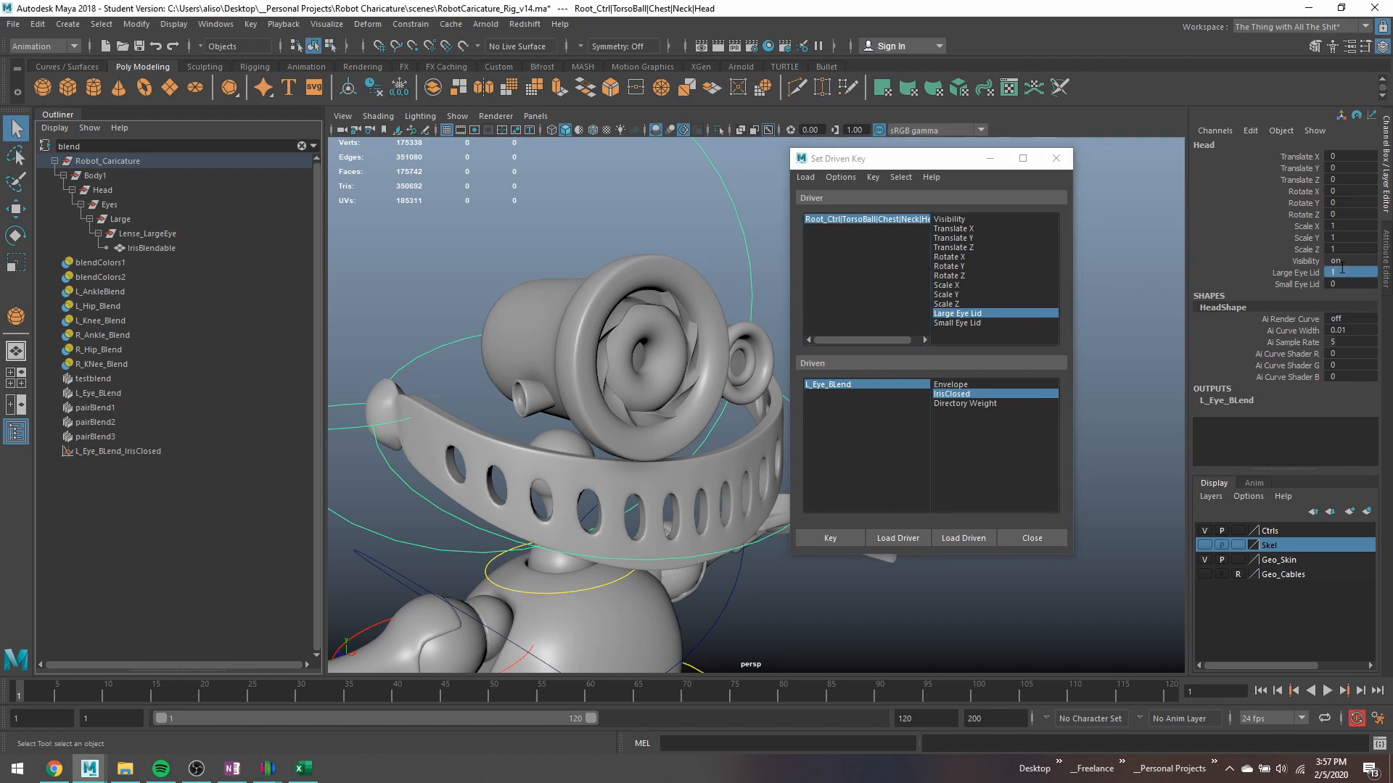
pyautogui.write('0')
pyautogui.press('Return')
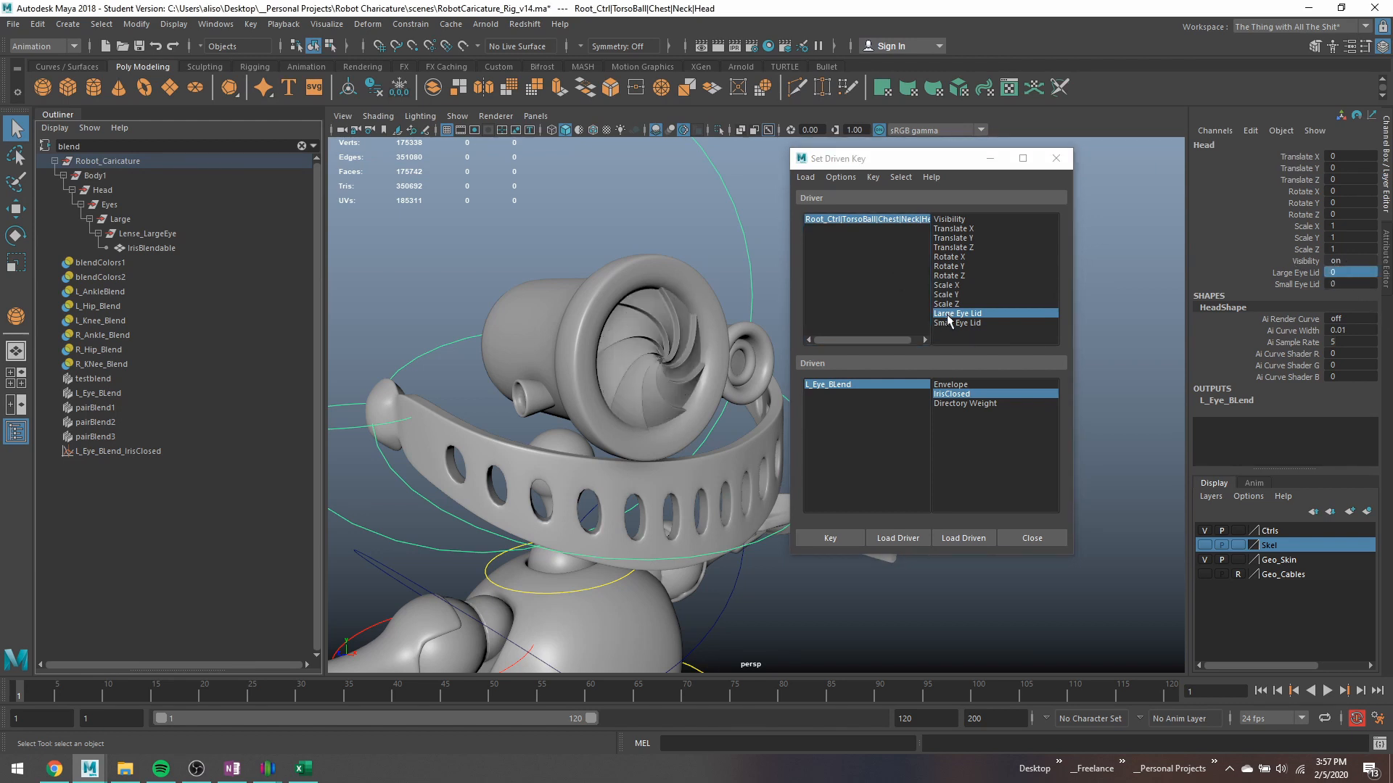
pyautogui.click(835, 538)
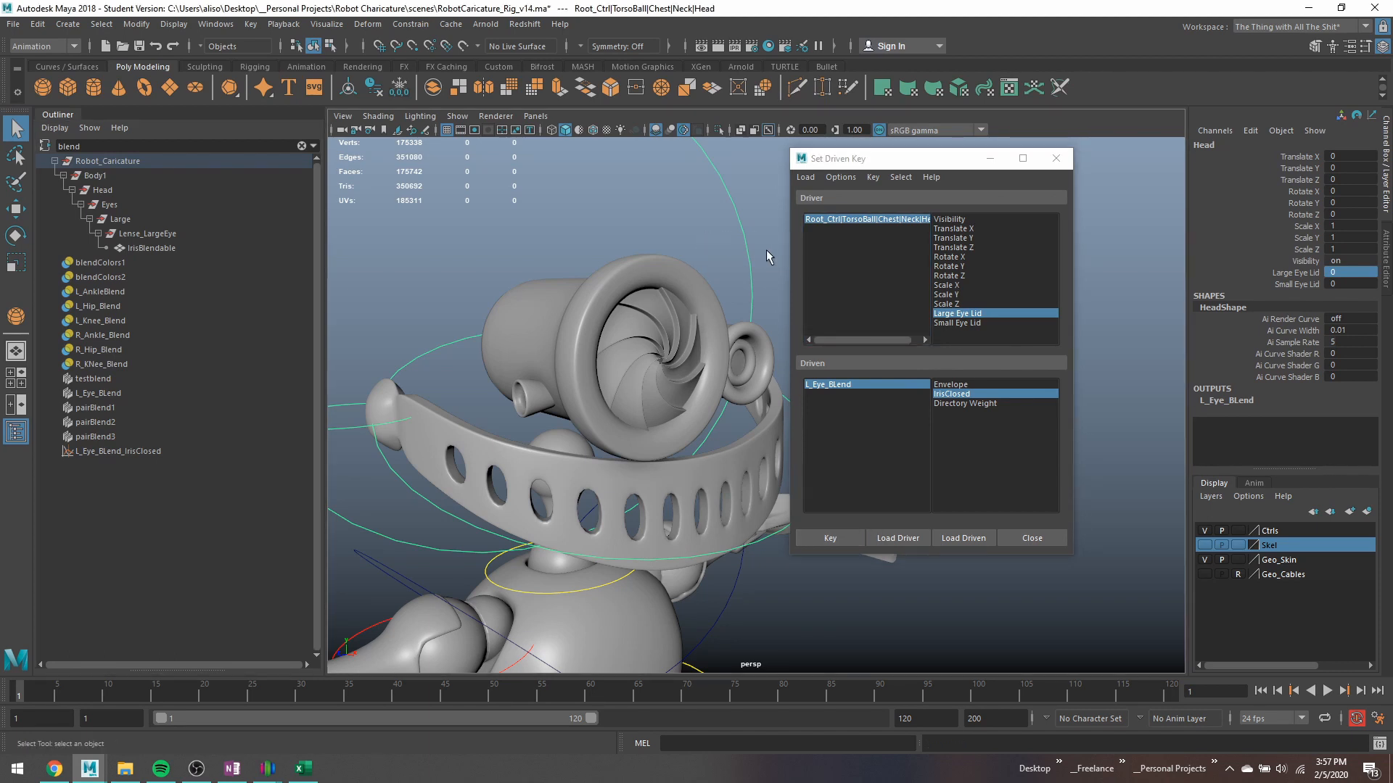
# Scrub the Head control's Large Eye Lid attribute to test whether it drives the iris.
pyautogui.click(1318, 273)
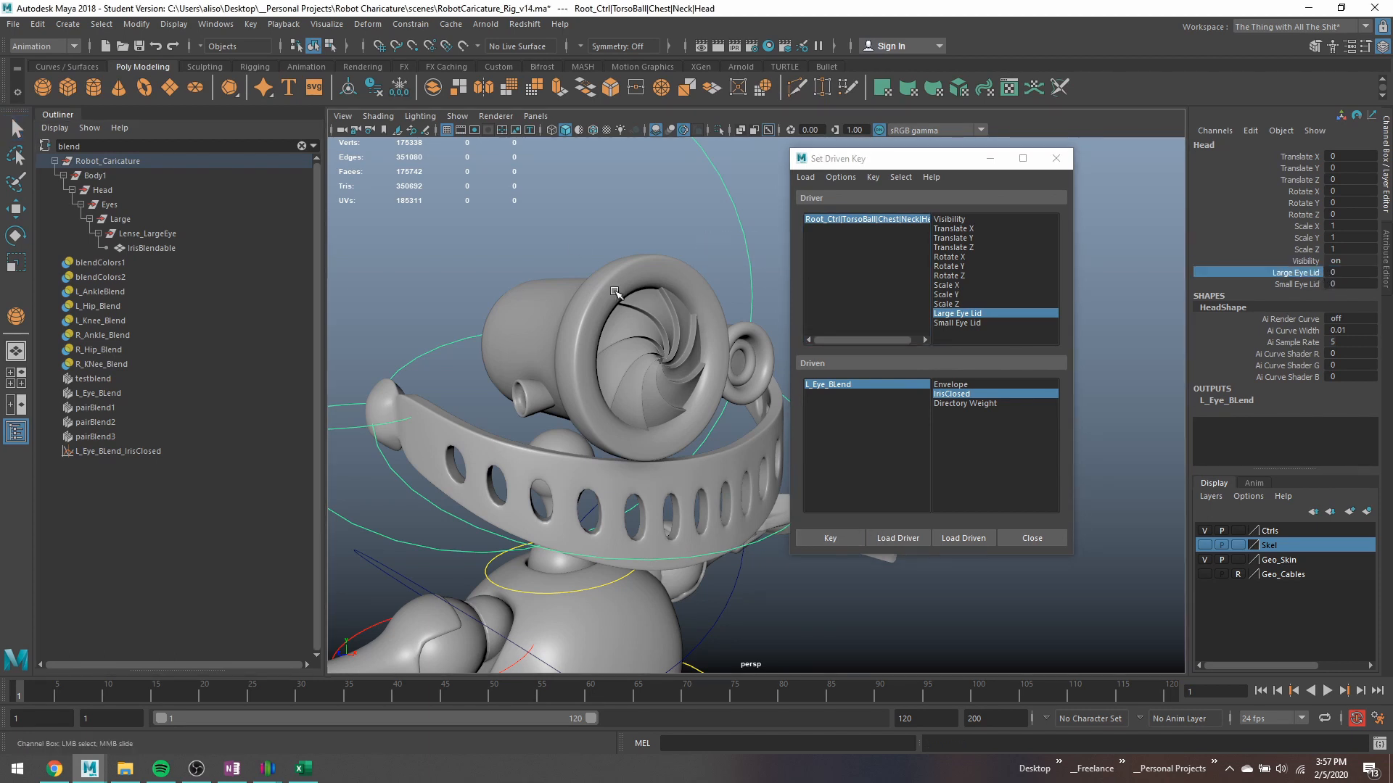
pyautogui.moveTo(539, 213); pyautogui.dragTo(497, 211, button='middle')
pyautogui.moveTo(540, 196); pyautogui.dragTo(500, 218, button='middle')
# Set the IrisClosed weight of the driven L_Eye_BLend to 0 and set the driven key.
pyautogui.click(850, 386)
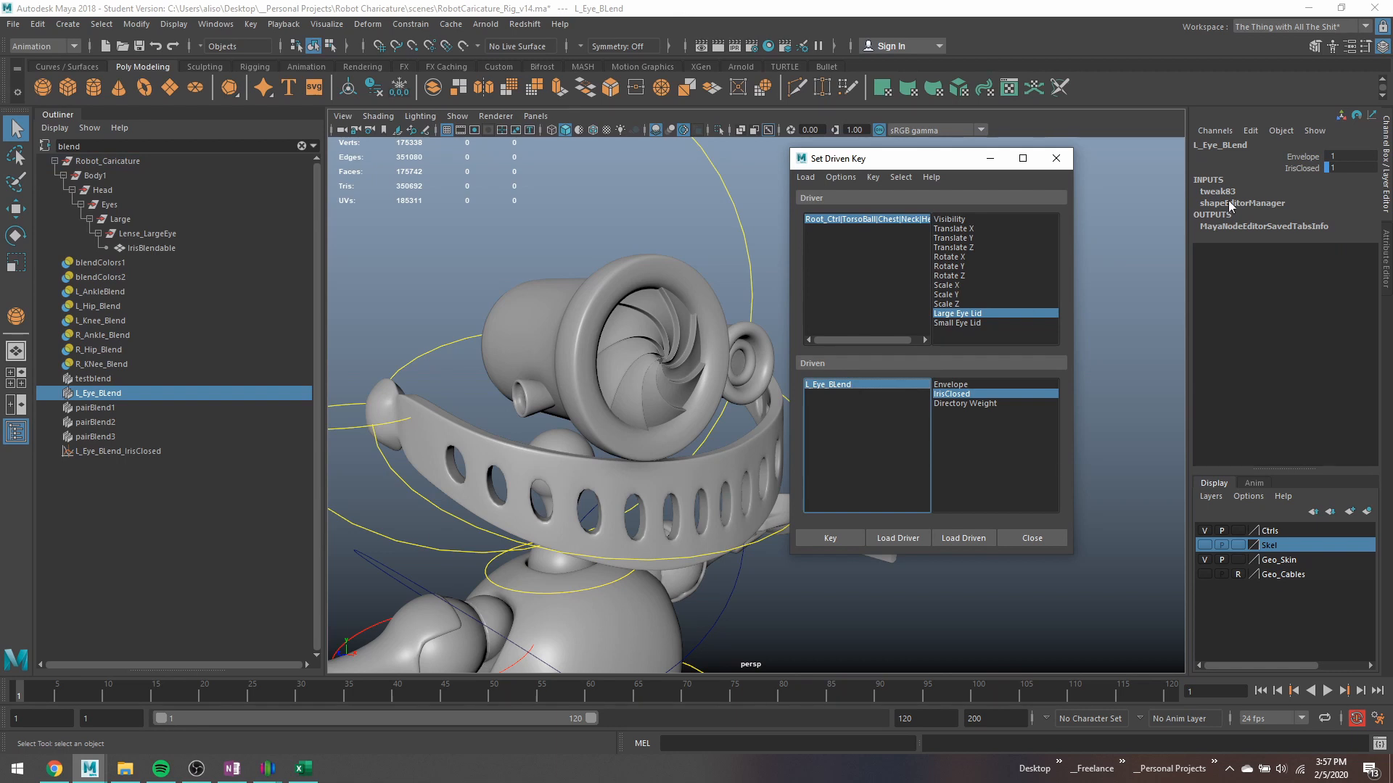
pyautogui.doubleClick(1339, 168)
pyautogui.press('Return')
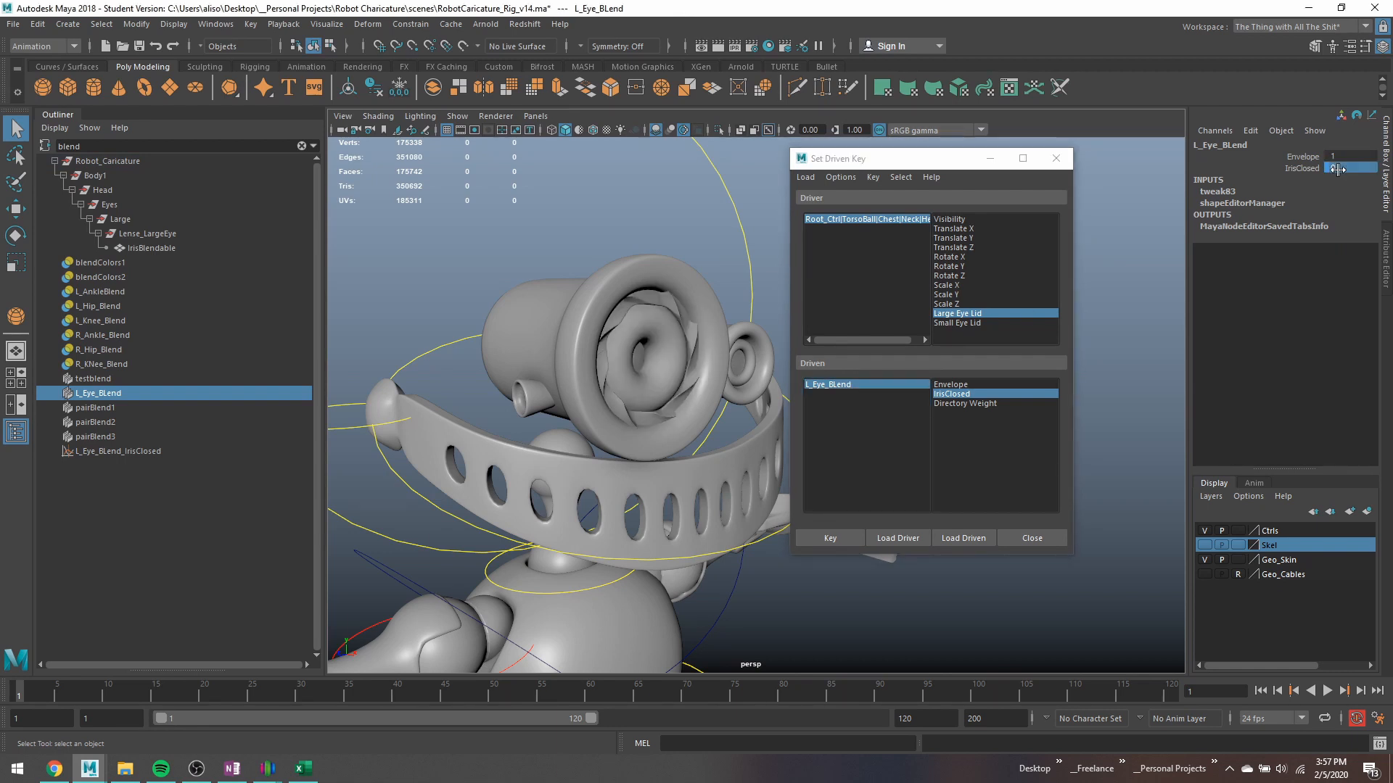
pyautogui.click(831, 537)
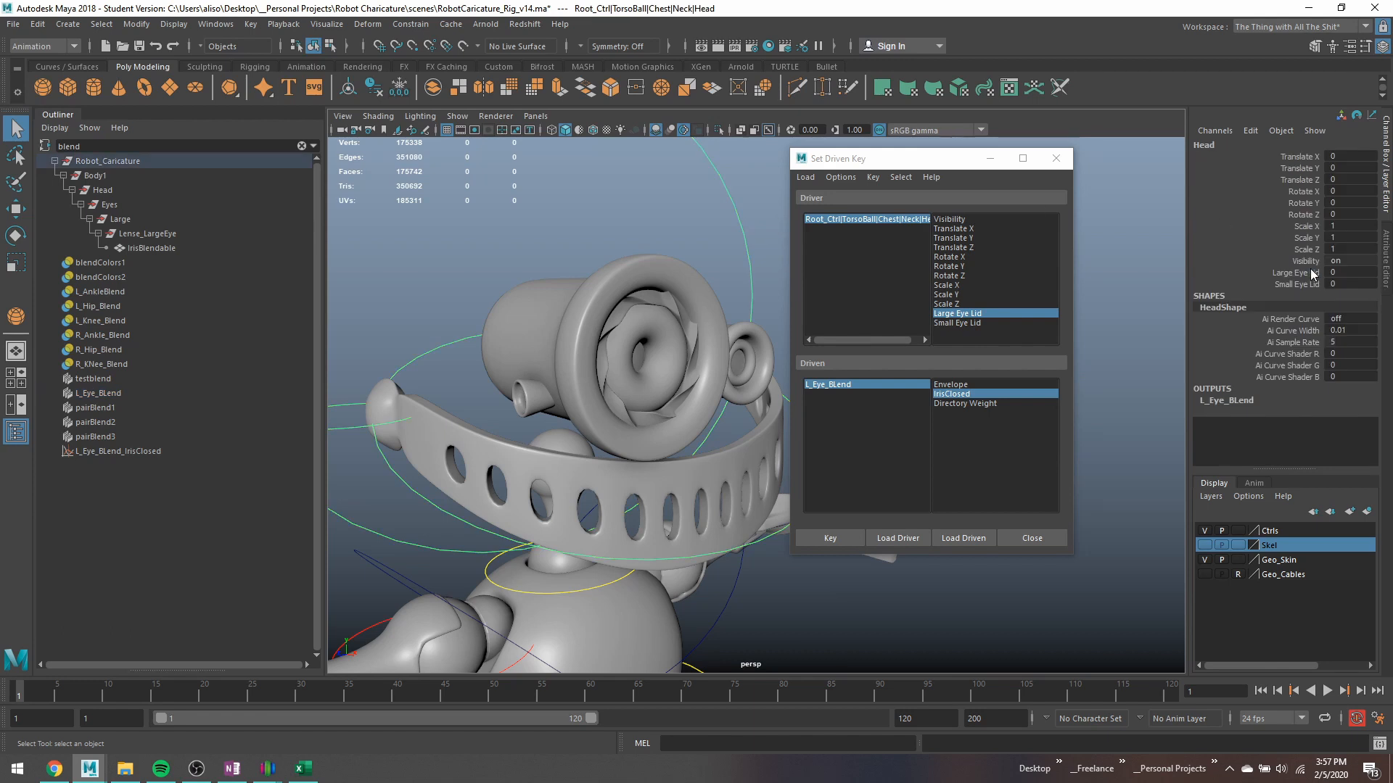
# Scrub Large Eye Lid on the Head control and check the large eye's iris motion from several angles.
pyautogui.click(1295, 273)
pyautogui.moveTo(1179, 307); pyautogui.dragTo(1108, 303, button='middle')
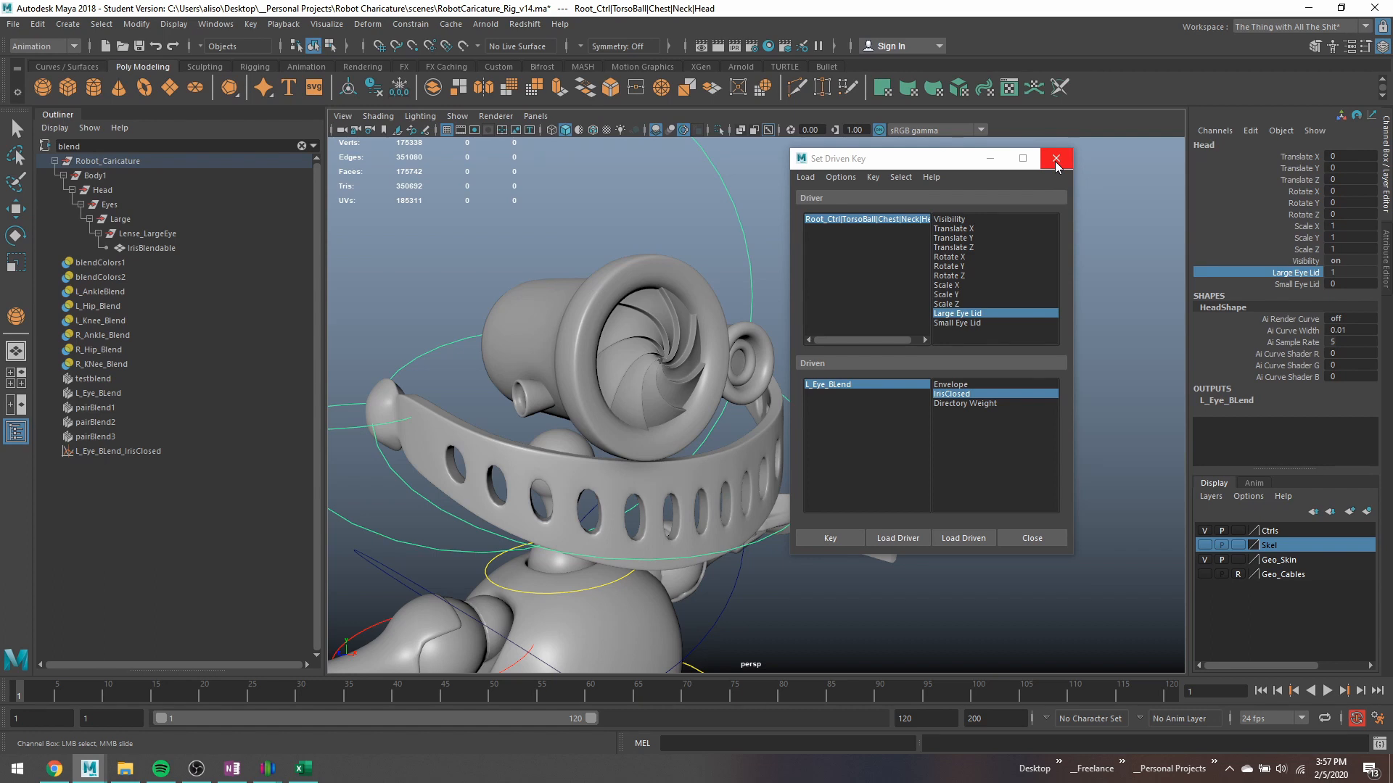
pyautogui.scroll(-4, 595, 262)
pyautogui.moveTo(602, 280)
pyautogui.keyDown('alt'); pyautogui.mouseDown()
pyautogui.moveTo(655, 308)
pyautogui.moveTo(578, 282)
pyautogui.mouseUp(); pyautogui.keyUp('alt')
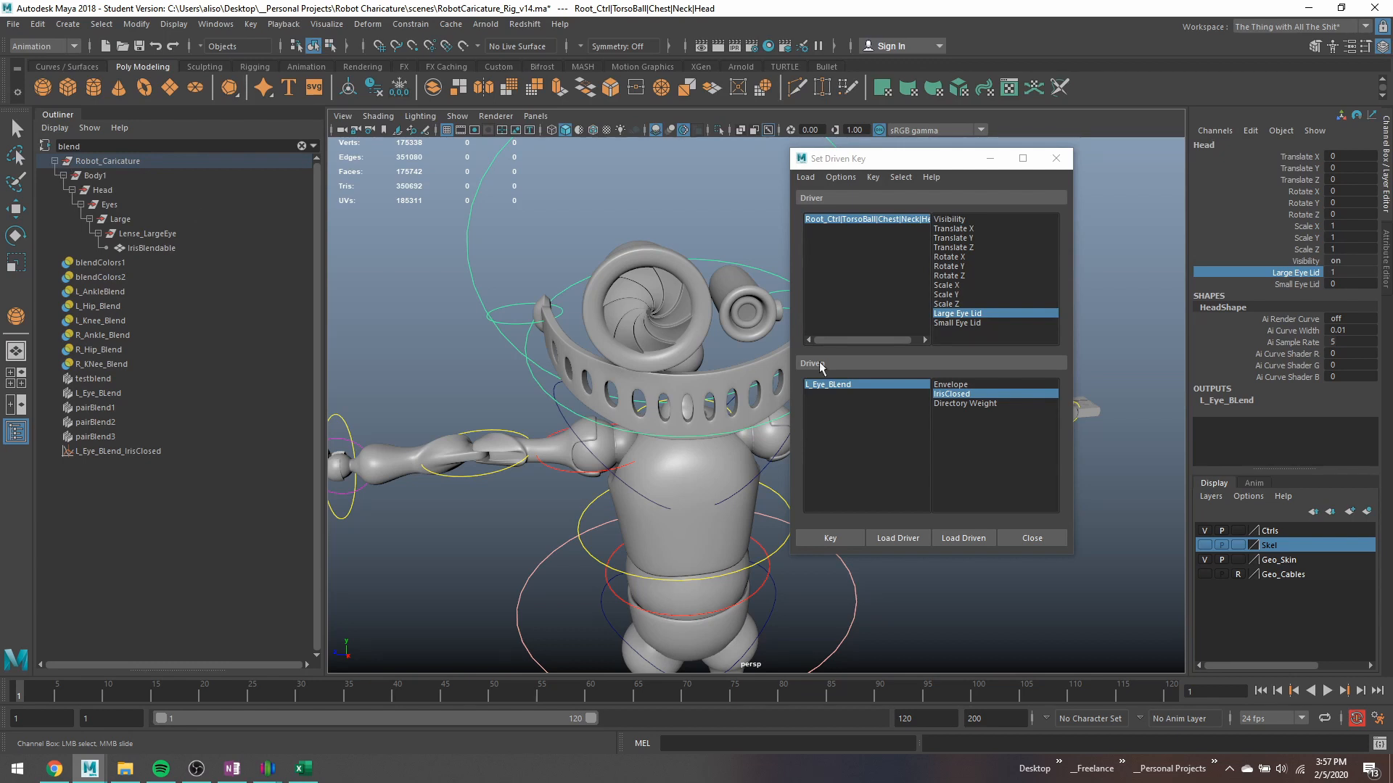
pyautogui.keyDown('alt'); pyautogui.moveTo(638, 304); pyautogui.dragTo(536, 345); pyautogui.keyUp('alt')
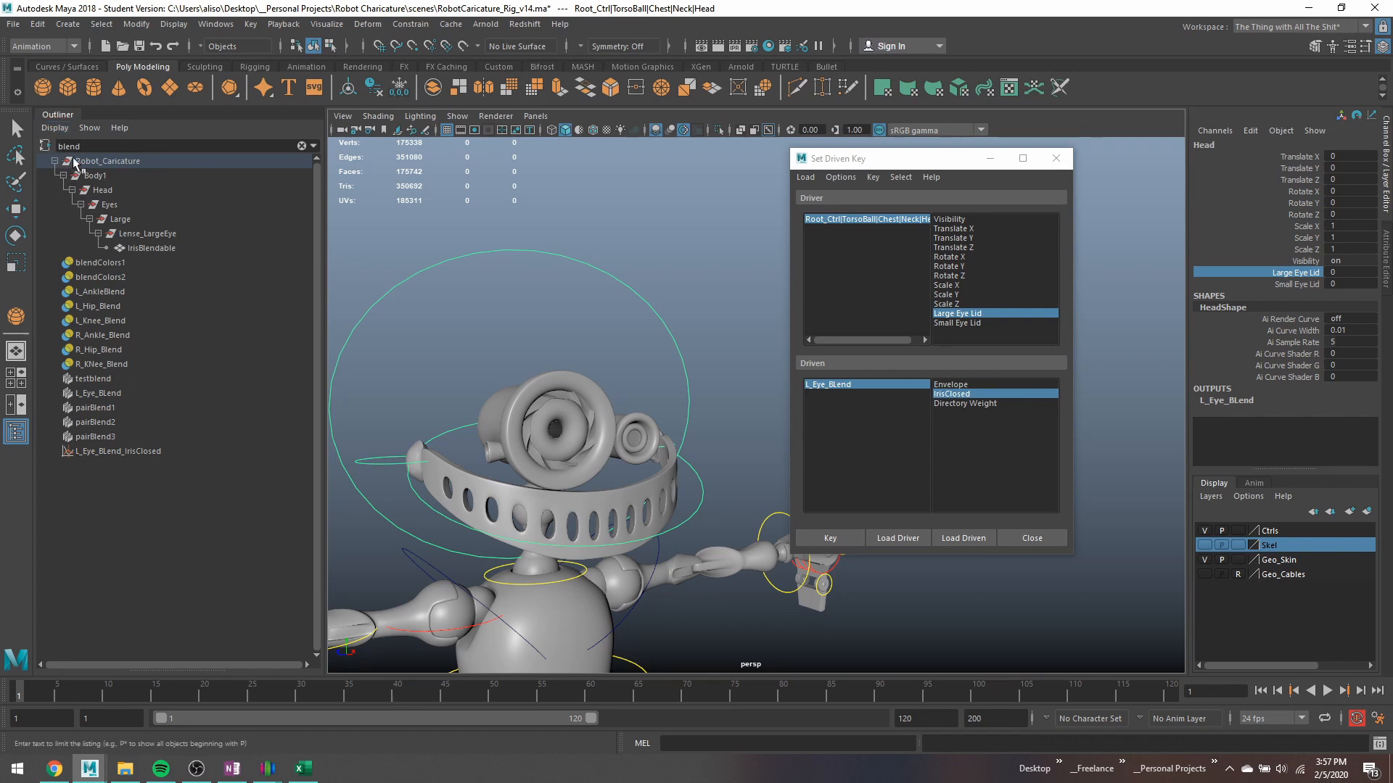
# Clear the Outliner filter, duplicate the Lense_LargeEye group, and rename the copy Lense_Small.
pyautogui.click(301, 146)
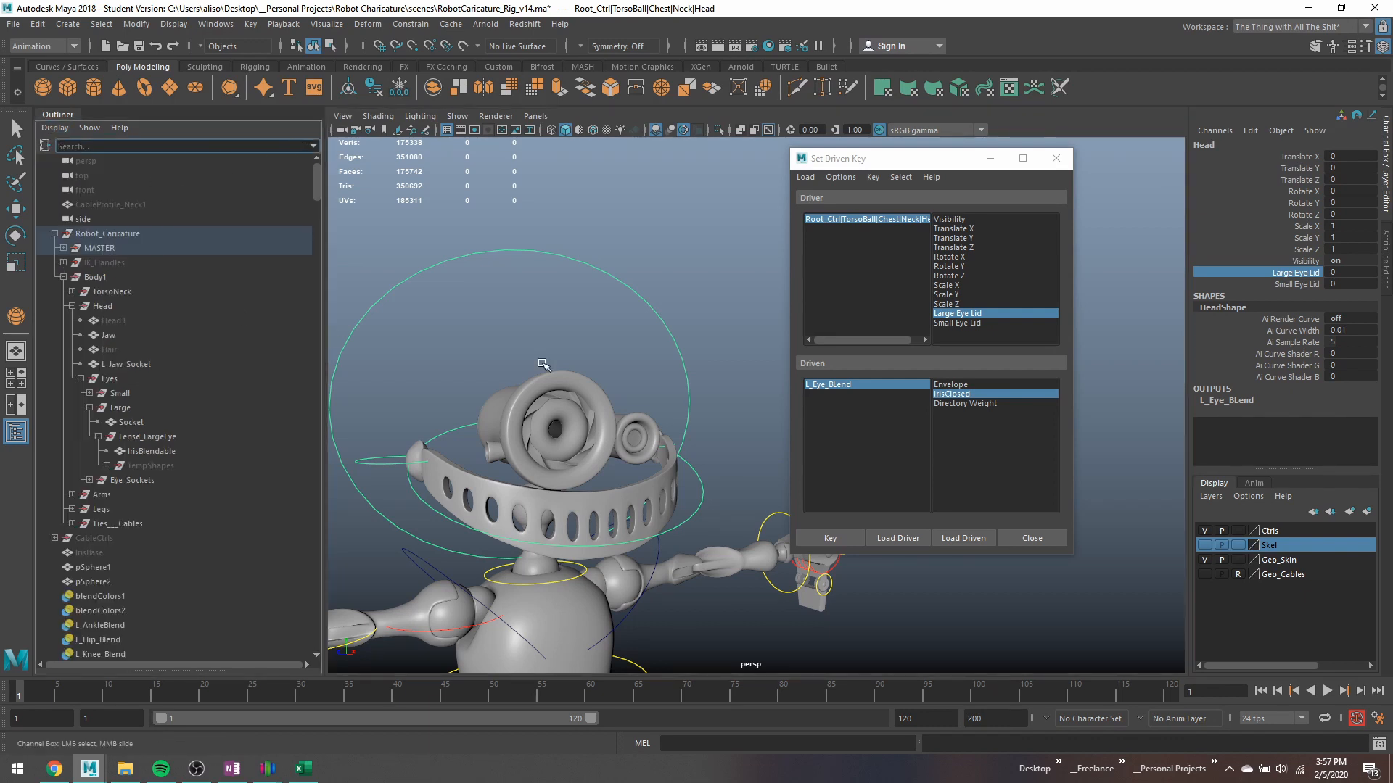
pyautogui.click(576, 397)
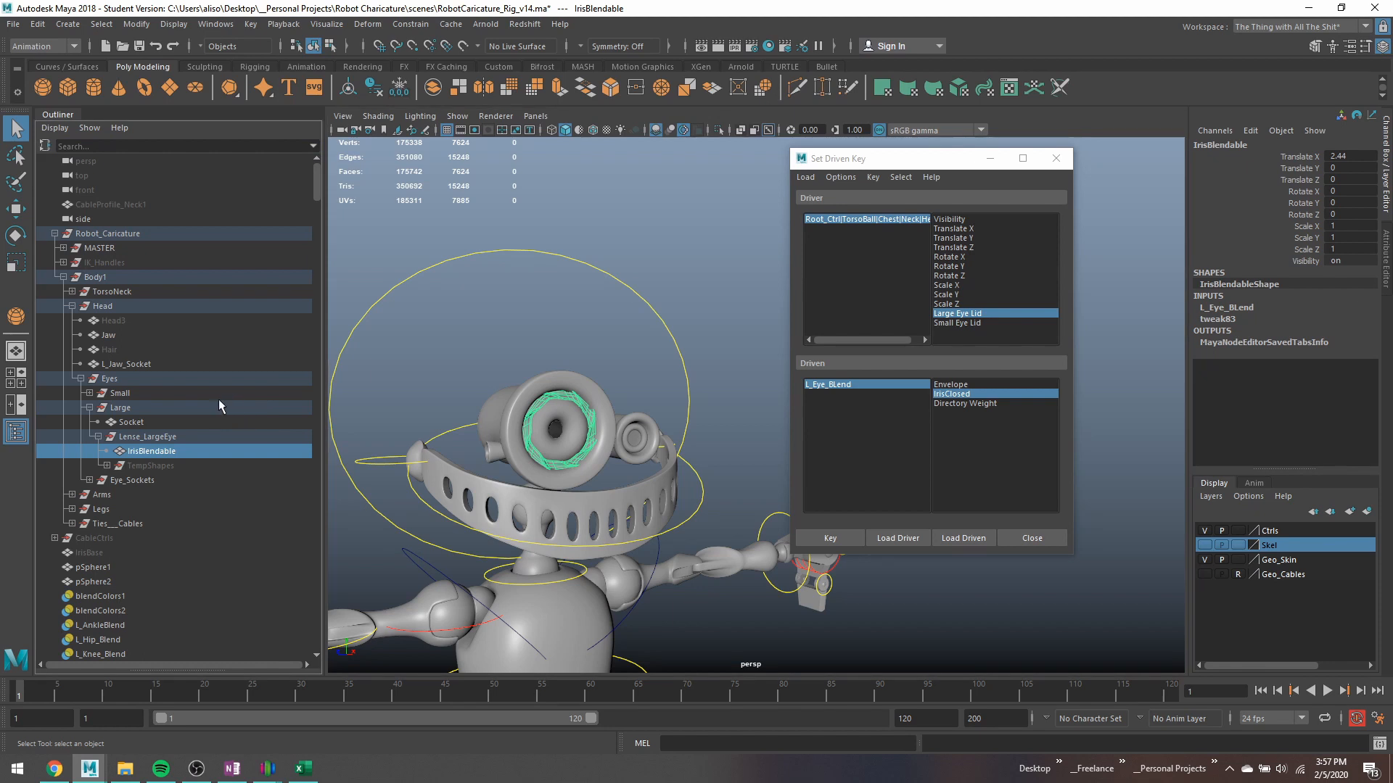
pyautogui.click(155, 437)
pyautogui.hotkey('ctrl', 'd')
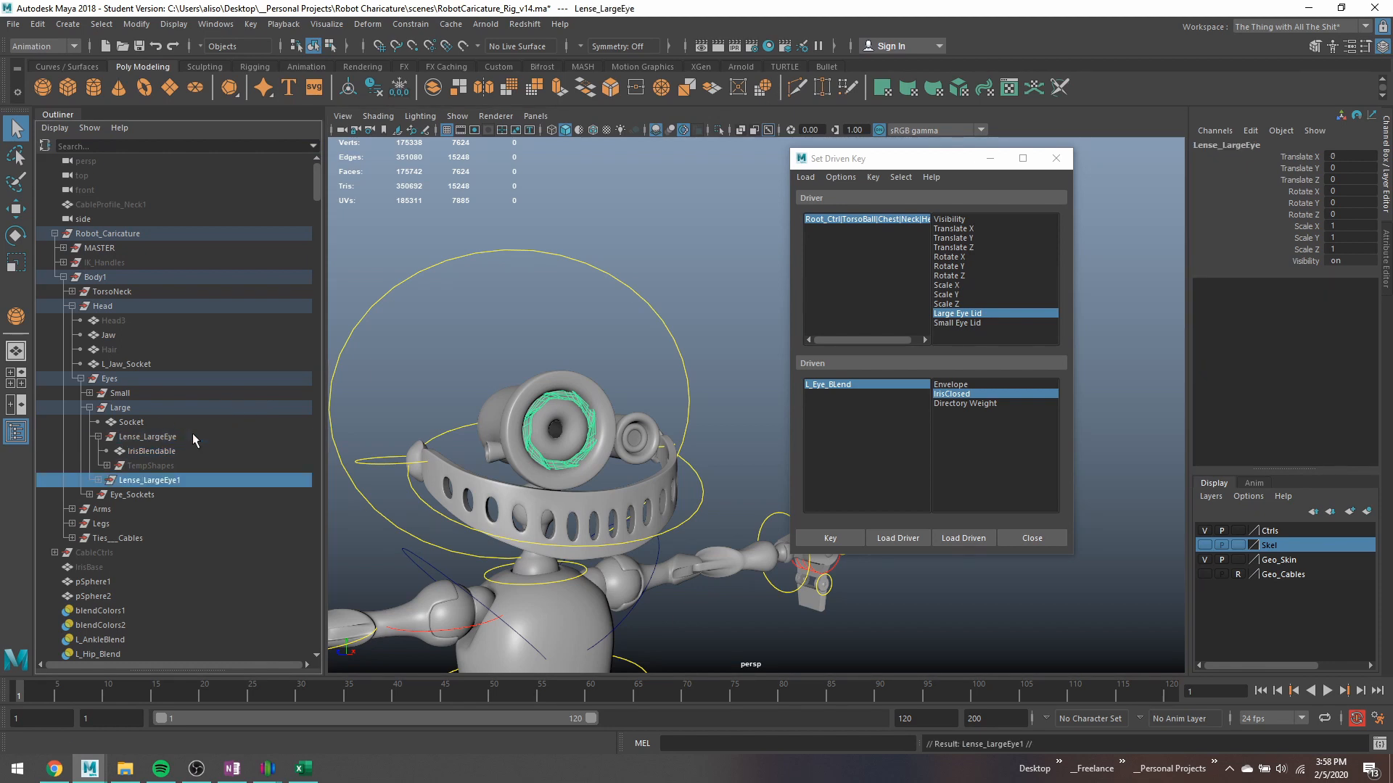
pyautogui.doubleClick(138, 480)
pyautogui.moveTo(146, 481); pyautogui.dragTo(562, 480)
pyautogui.write('Small')
pyautogui.press('Return')
# Center the pivot of Lense_Small and move the group over to the small eye socket.
pyautogui.press('w')
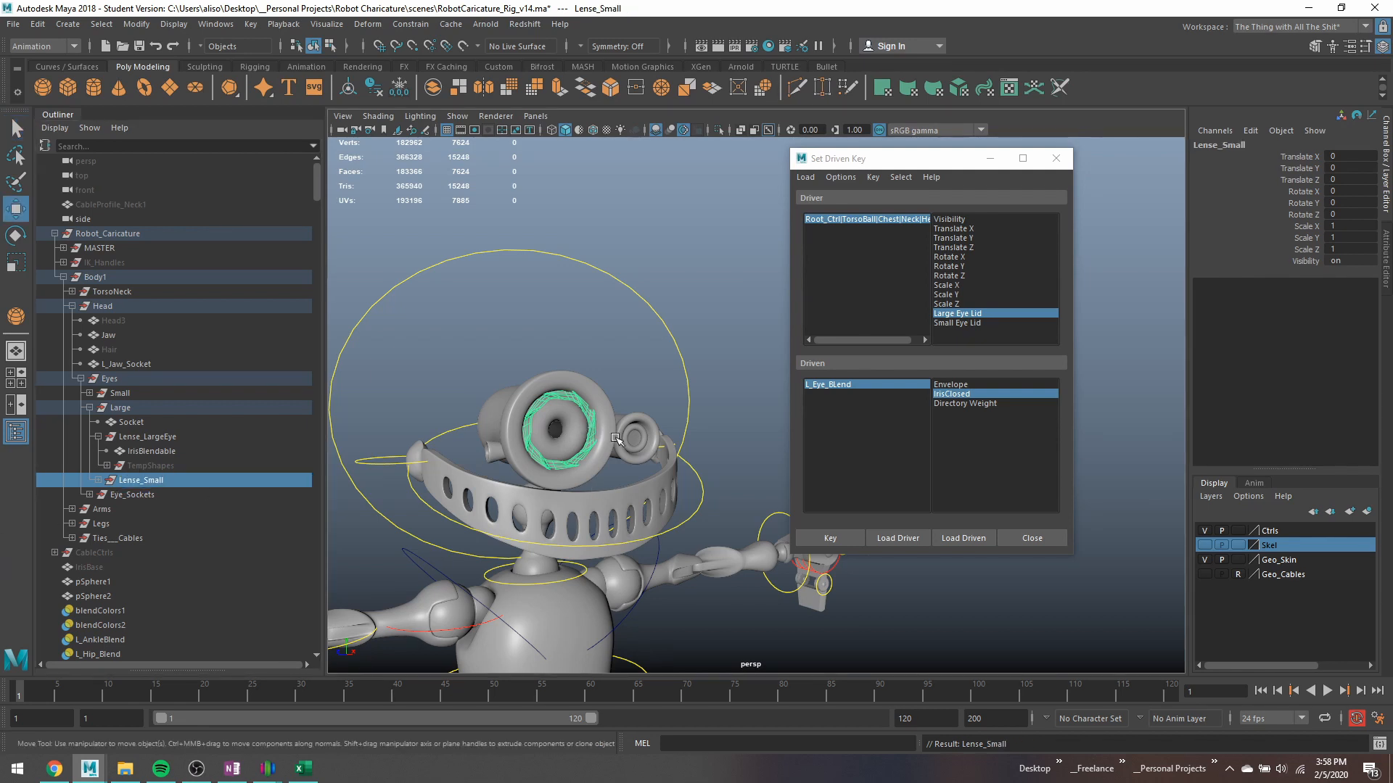
pyautogui.click(133, 25)
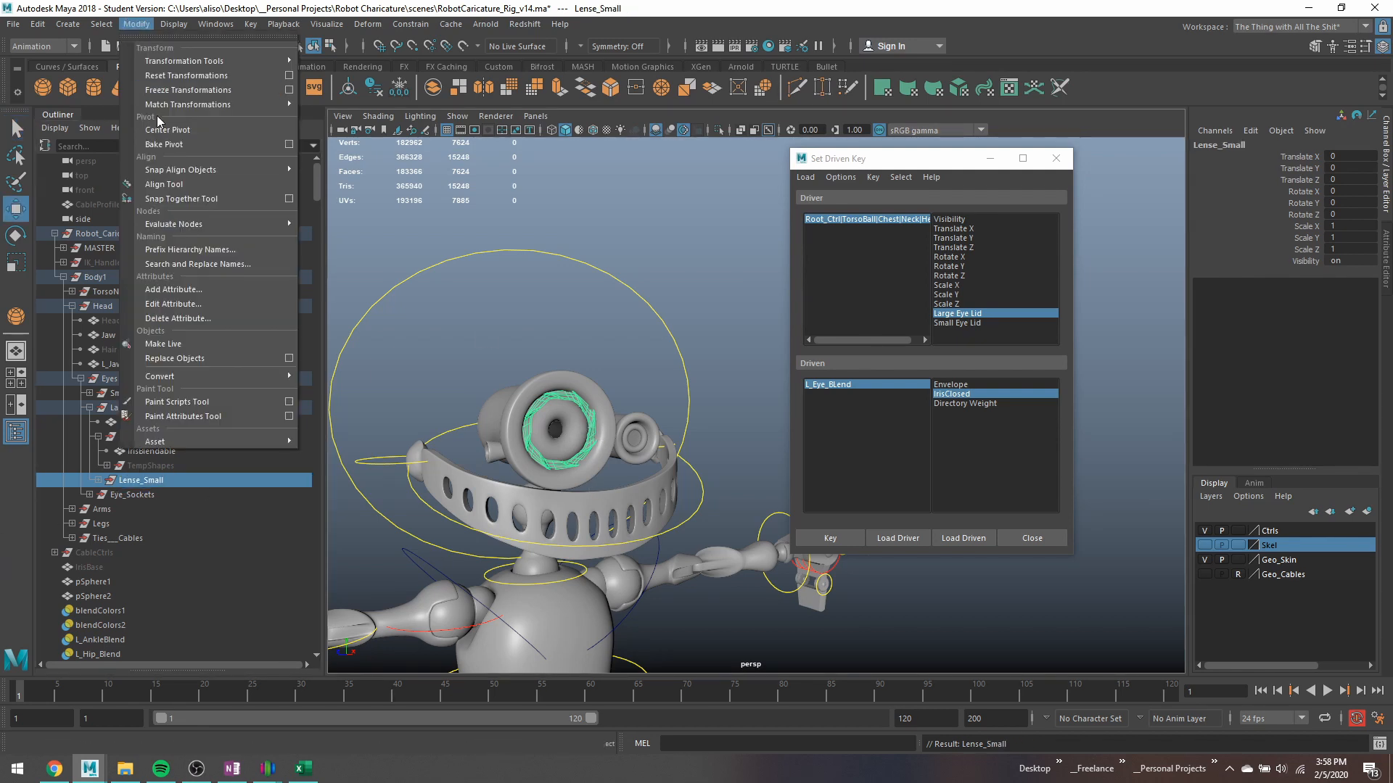
pyautogui.click(158, 120)
pyautogui.click(137, 24)
pyautogui.click(161, 130)
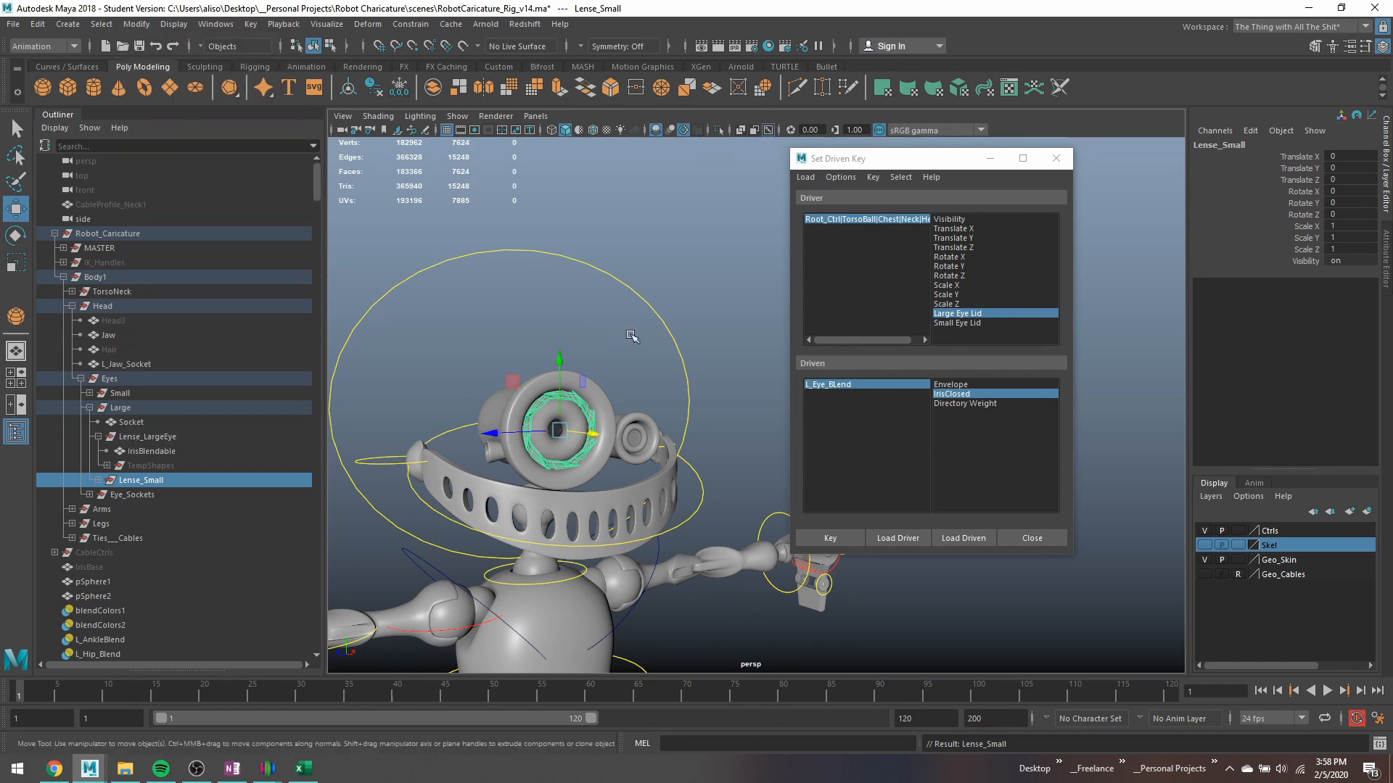
pyautogui.moveTo(558, 430); pyautogui.dragTo(634, 439)
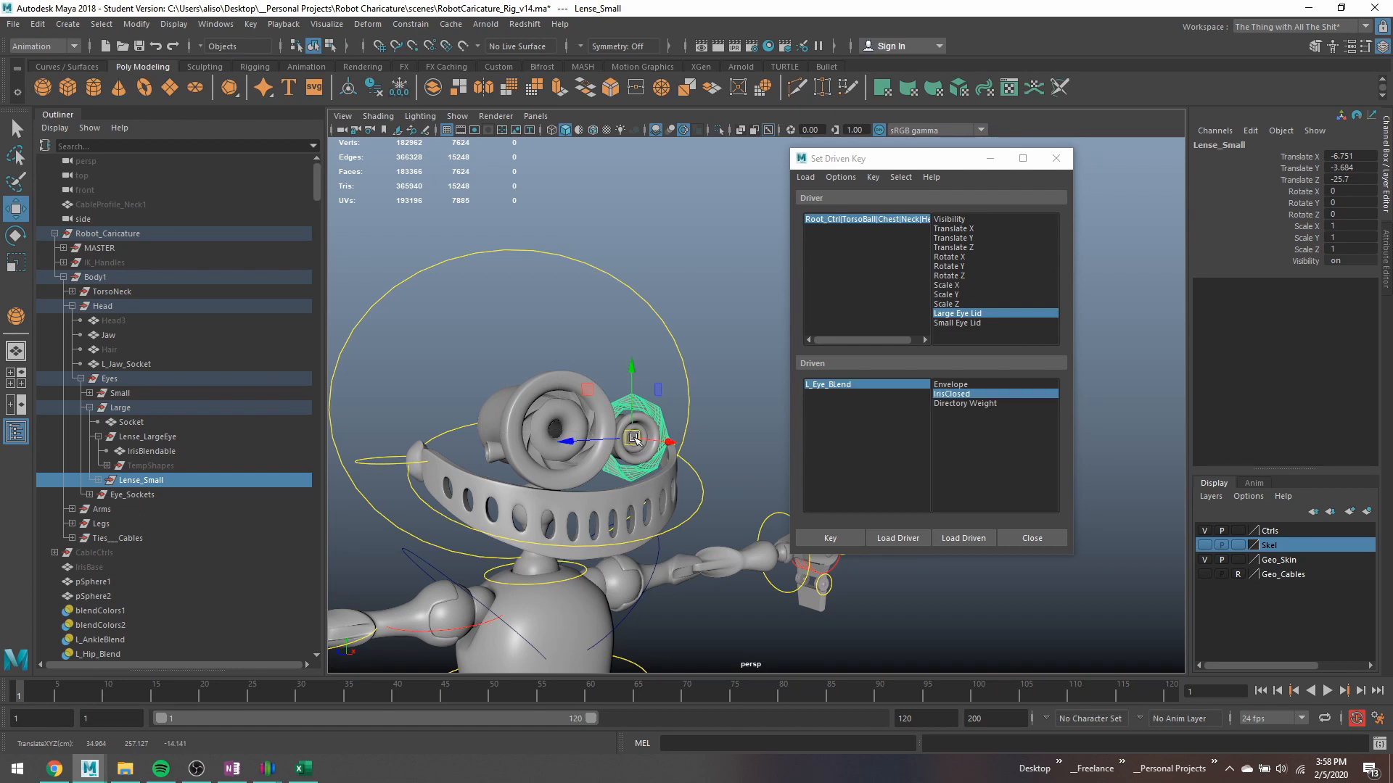
# Expand the Lense_Small group and unhide its TempShapes subgroup.
pyautogui.press('f')
pyautogui.keyDown('alt'); pyautogui.moveTo(554, 423); pyautogui.dragTo(632, 437, button='right'); pyautogui.keyUp('alt')
pyautogui.keyDown('alt'); pyautogui.moveTo(662, 417); pyautogui.dragTo(492, 443, button='middle'); pyautogui.keyUp('alt')
pyautogui.keyDown('alt'); pyautogui.moveTo(610, 423); pyautogui.dragTo(588, 508); pyautogui.keyUp('alt')
pyautogui.press('r')
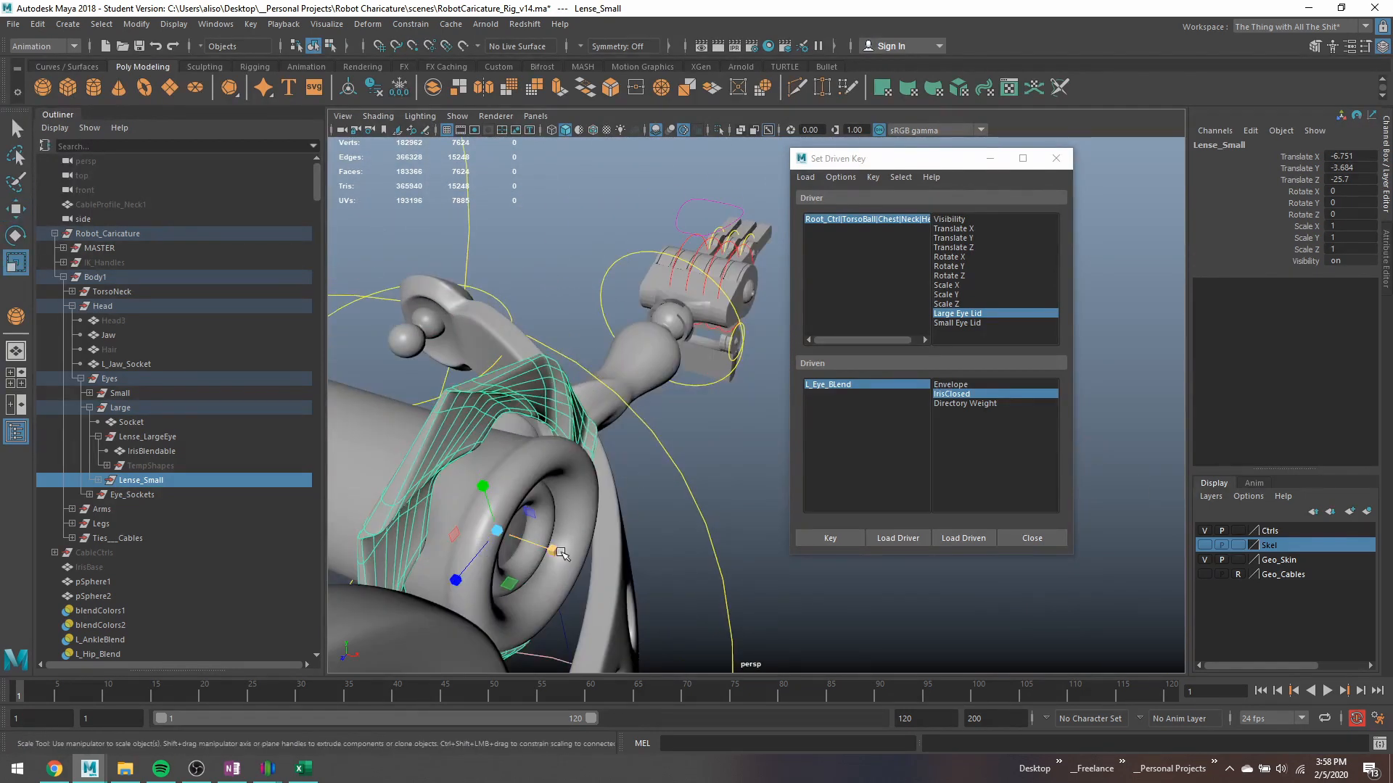
pyautogui.click(93, 480)
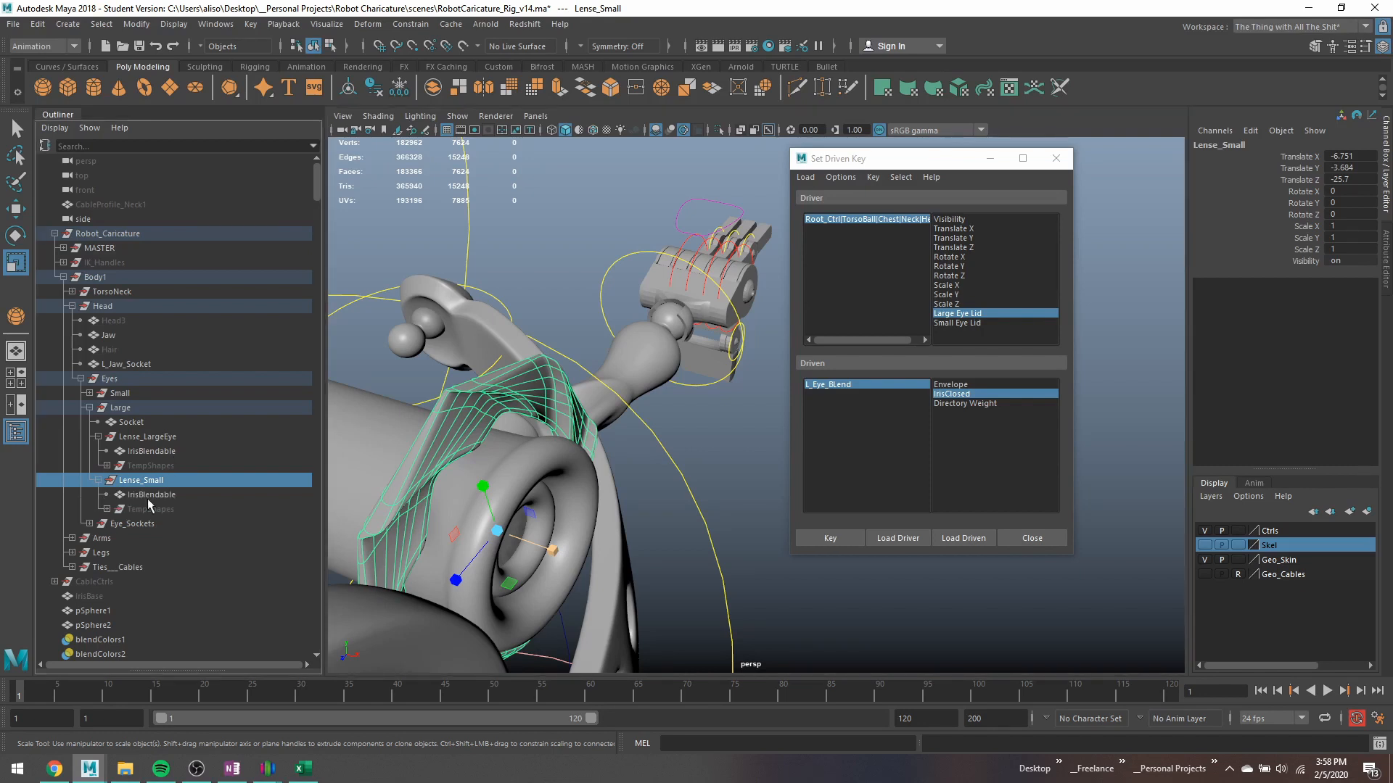
pyautogui.click(156, 511)
pyautogui.hotkey('shift', 'h')
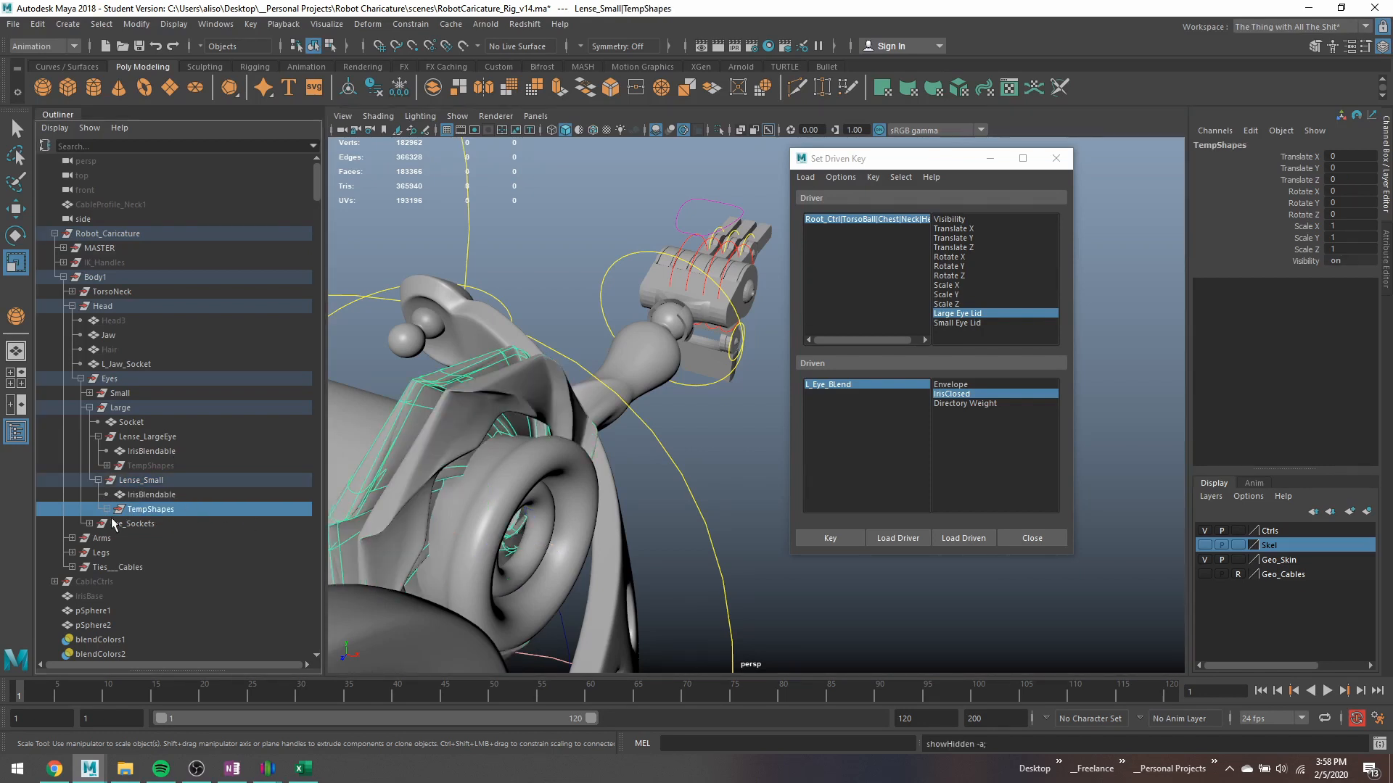
# Scale Lense_Small to about 0.496 in Y and Z, and shift it to about -3.143 in Translate X inside the small socket.
pyautogui.click(134, 482)
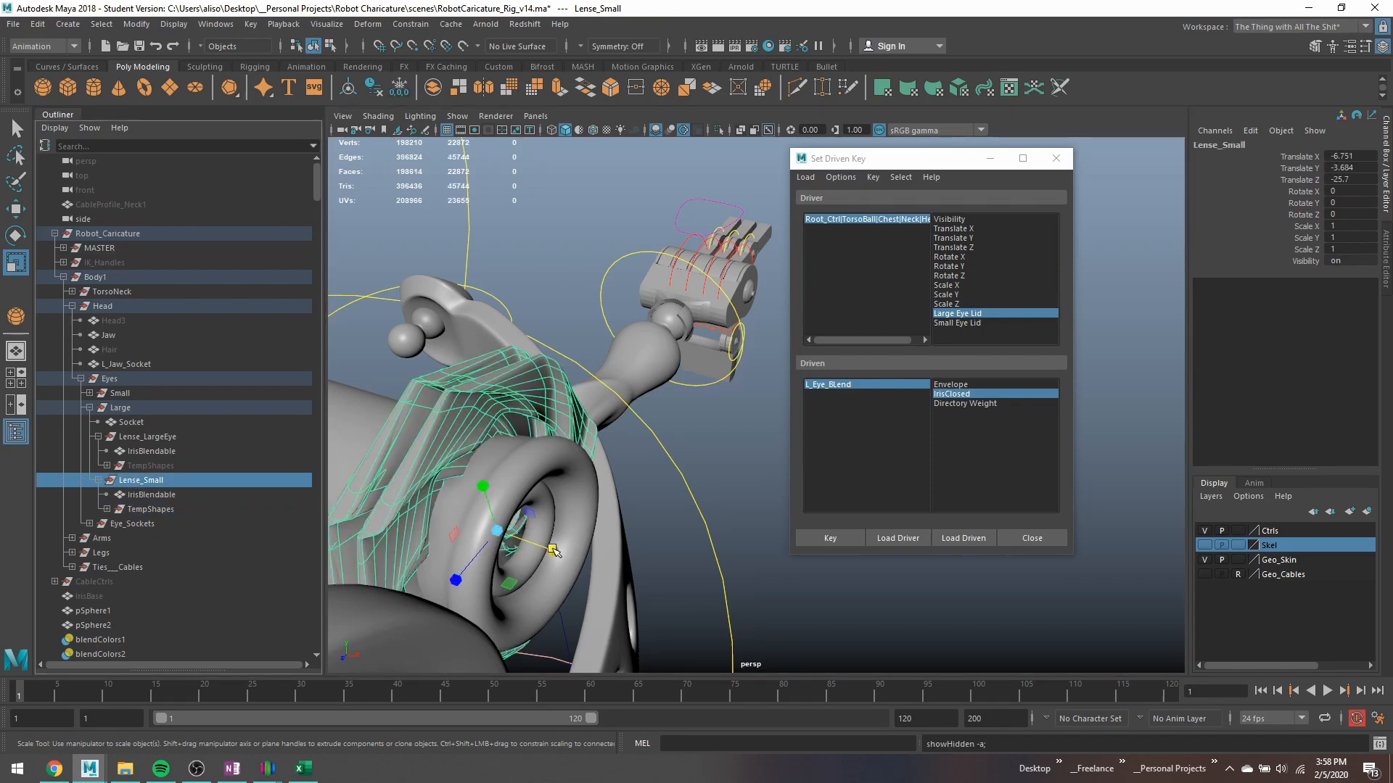
pyautogui.keyDown('ctrl'); pyautogui.moveTo(551, 551); pyautogui.dragTo(565, 505); pyautogui.keyUp('ctrl')
pyautogui.press('w')
pyautogui.press('r')
pyautogui.press('w')
pyautogui.press('q')
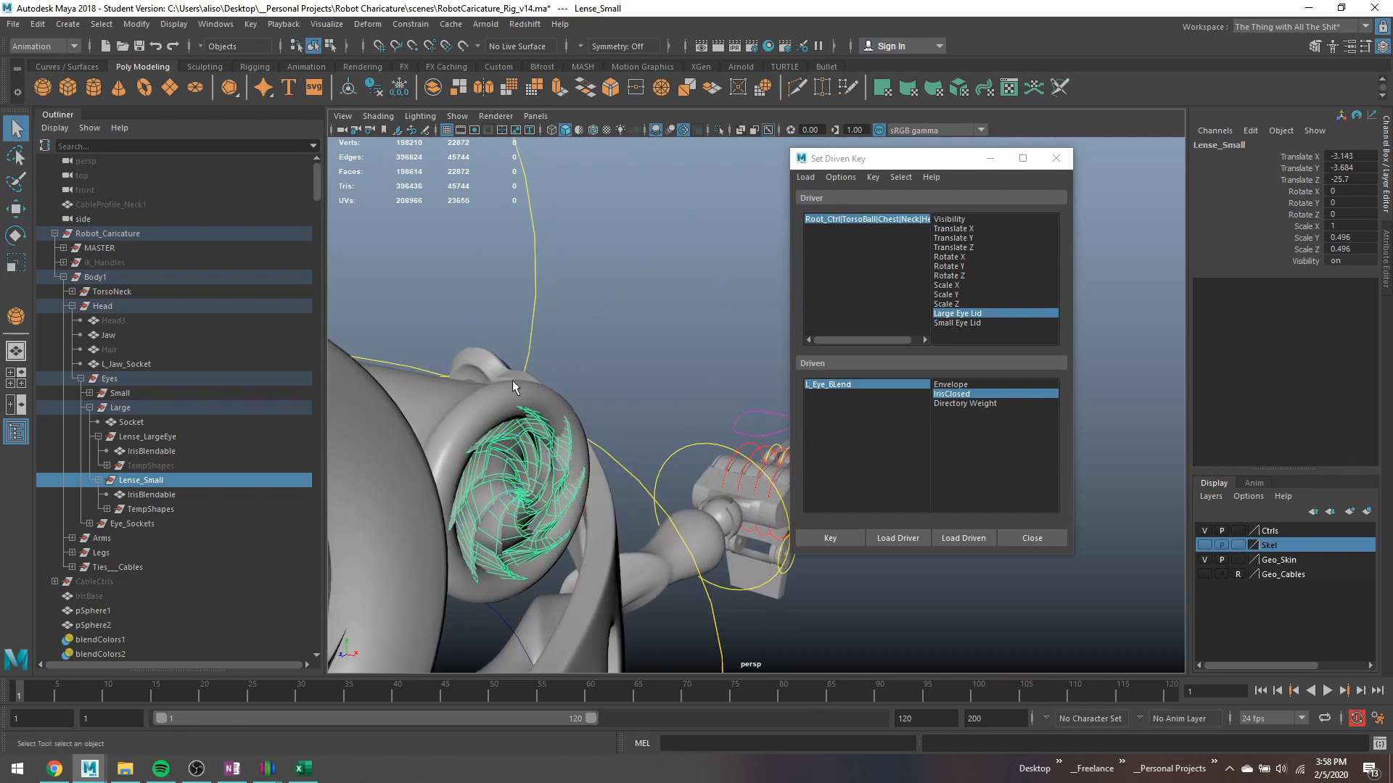
# Select the face loop around the small eye socket's front rim, adjust its position along X, and return to object selection.
pyautogui.click(512, 378)
pyautogui.rightClick(512, 369)
pyautogui.moveTo(510, 391); pyautogui.dragTo(509, 400, button='right')
pyautogui.click(507, 408)
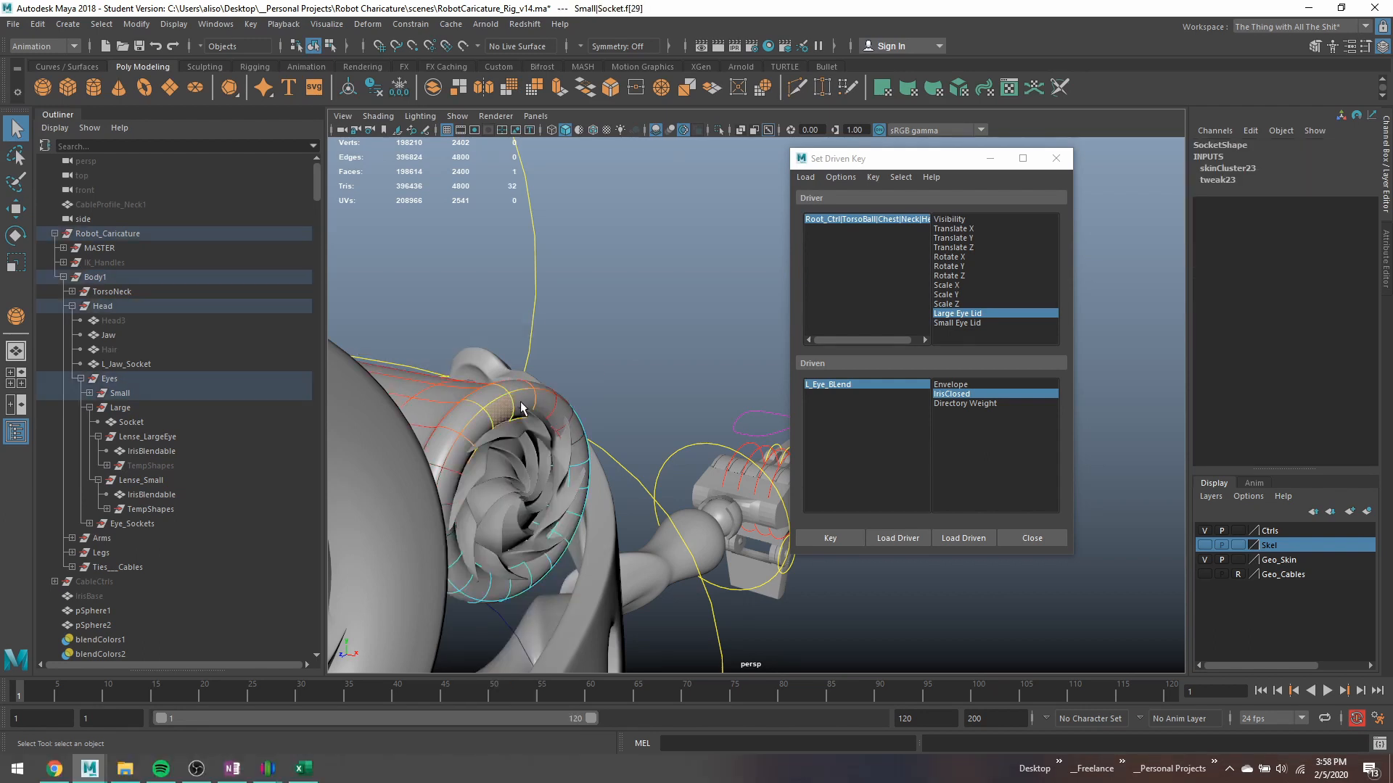
pyautogui.keyDown('shift'); pyautogui.doubleClick(520, 402); pyautogui.keyUp('shift')
pyautogui.press('w')
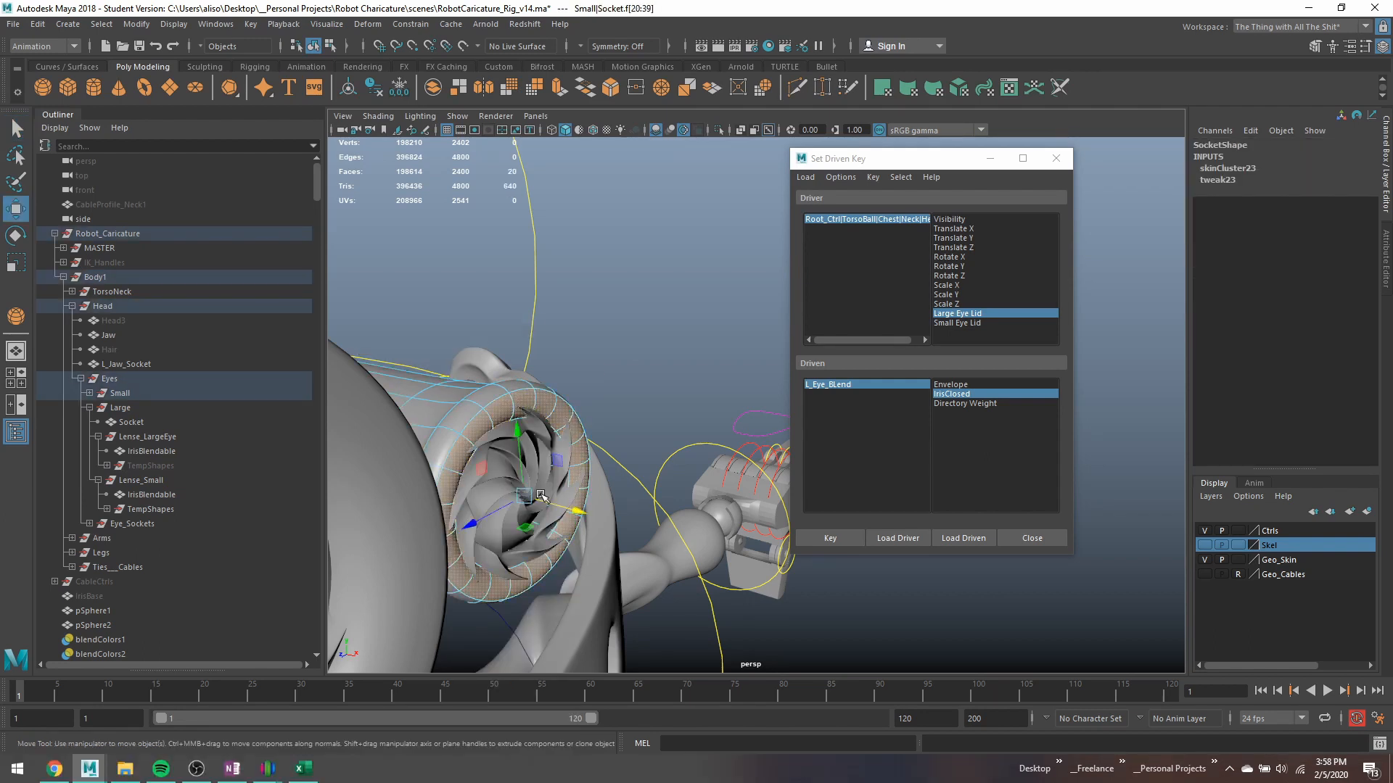
pyautogui.moveTo(558, 506); pyautogui.dragTo(542, 451)
pyautogui.press('q')
pyautogui.moveTo(535, 419); pyautogui.dragTo(602, 350, button='right')
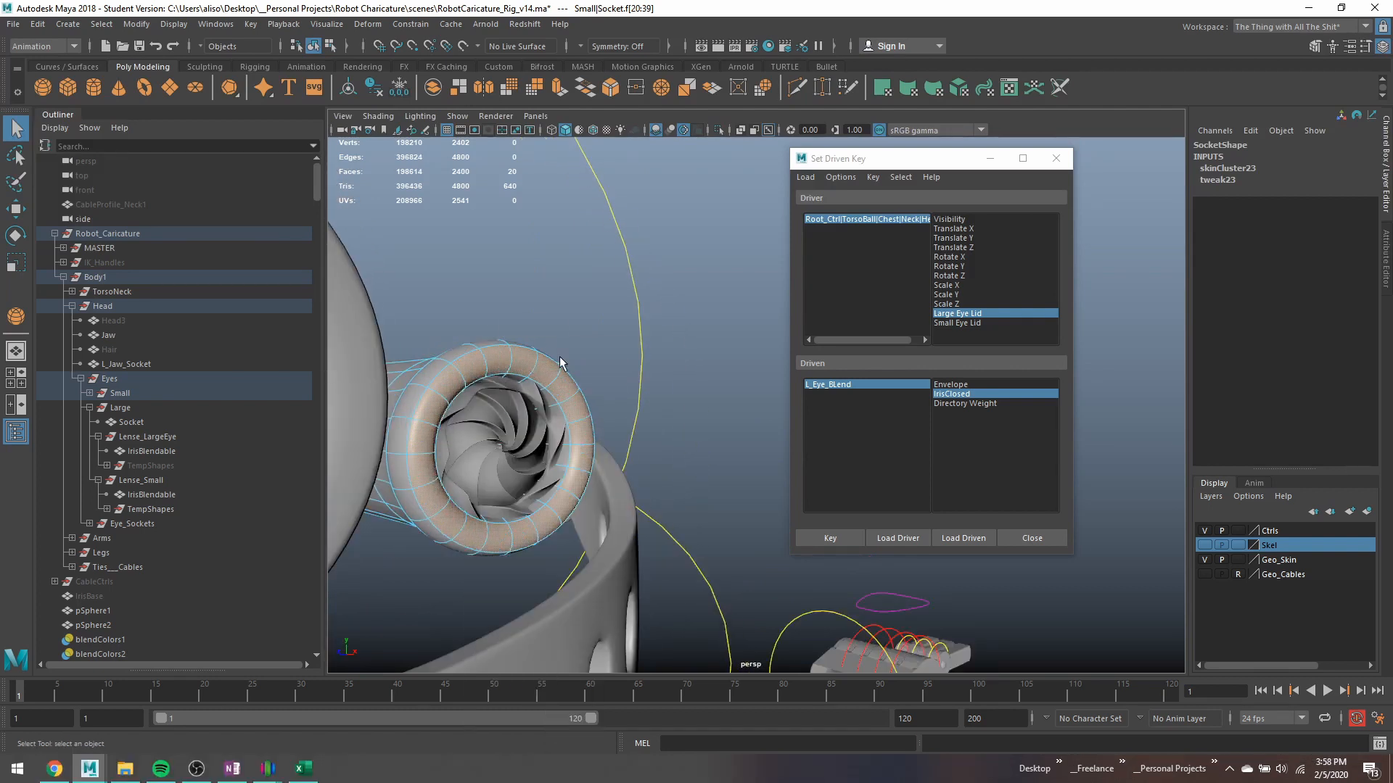
# Check the small eye's iris meshes, and freeze the transformations of the Lense_Small group.
pyautogui.click(513, 406)
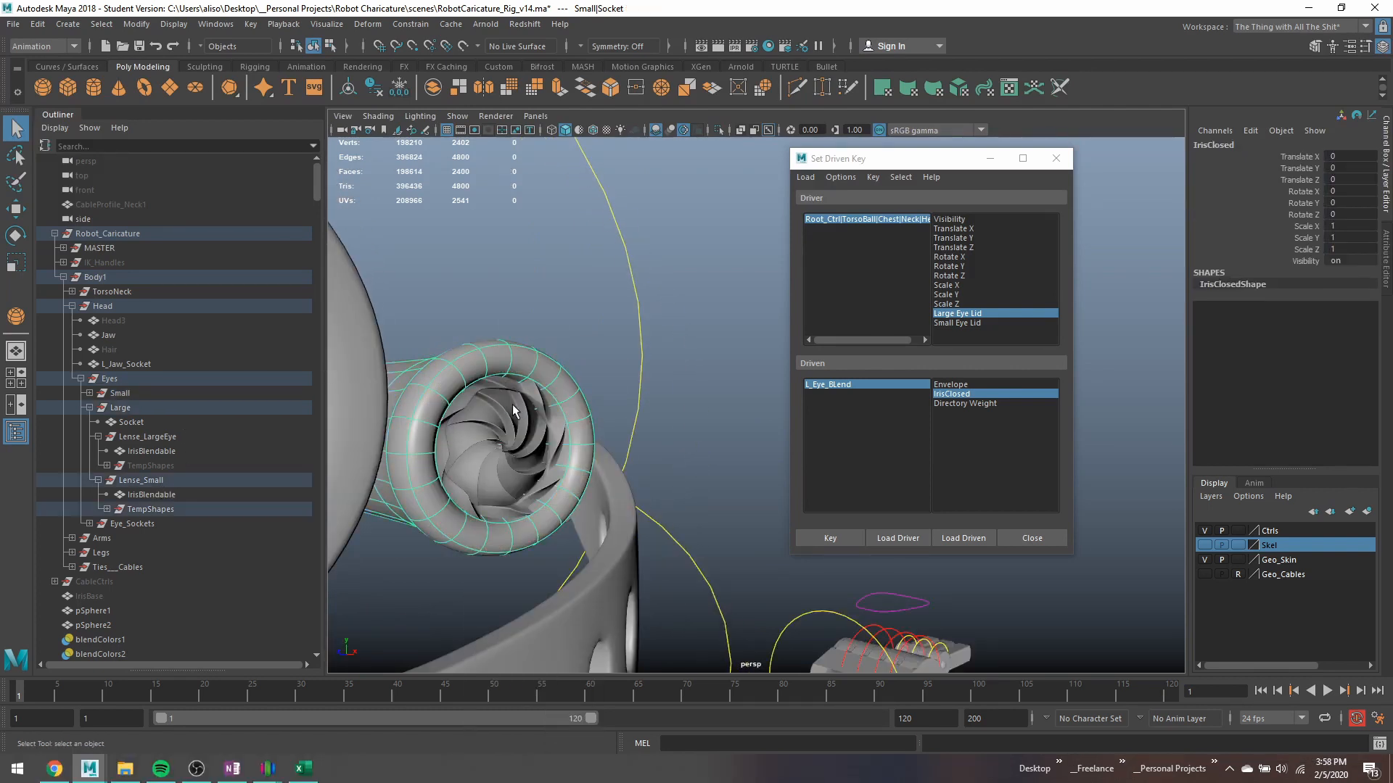
pyautogui.click(504, 386)
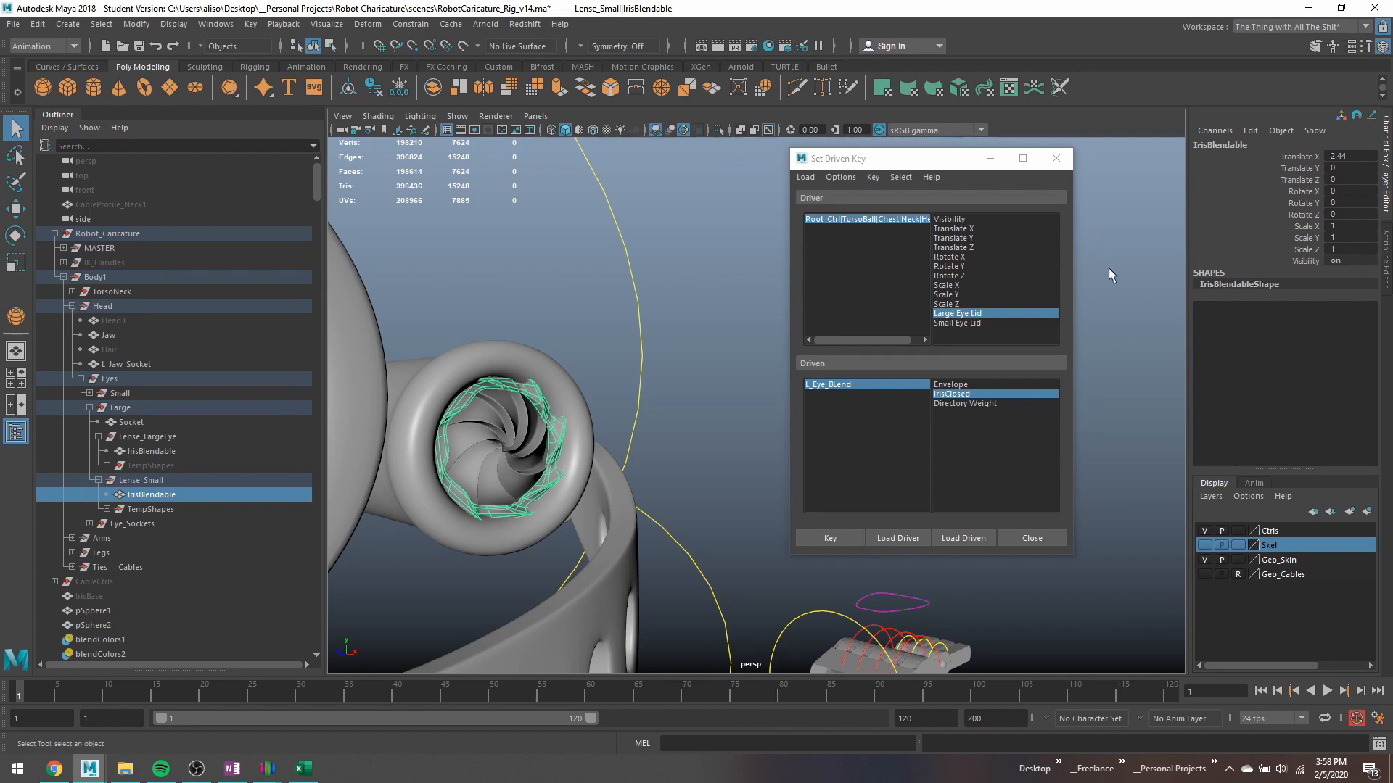
pyautogui.click(477, 416)
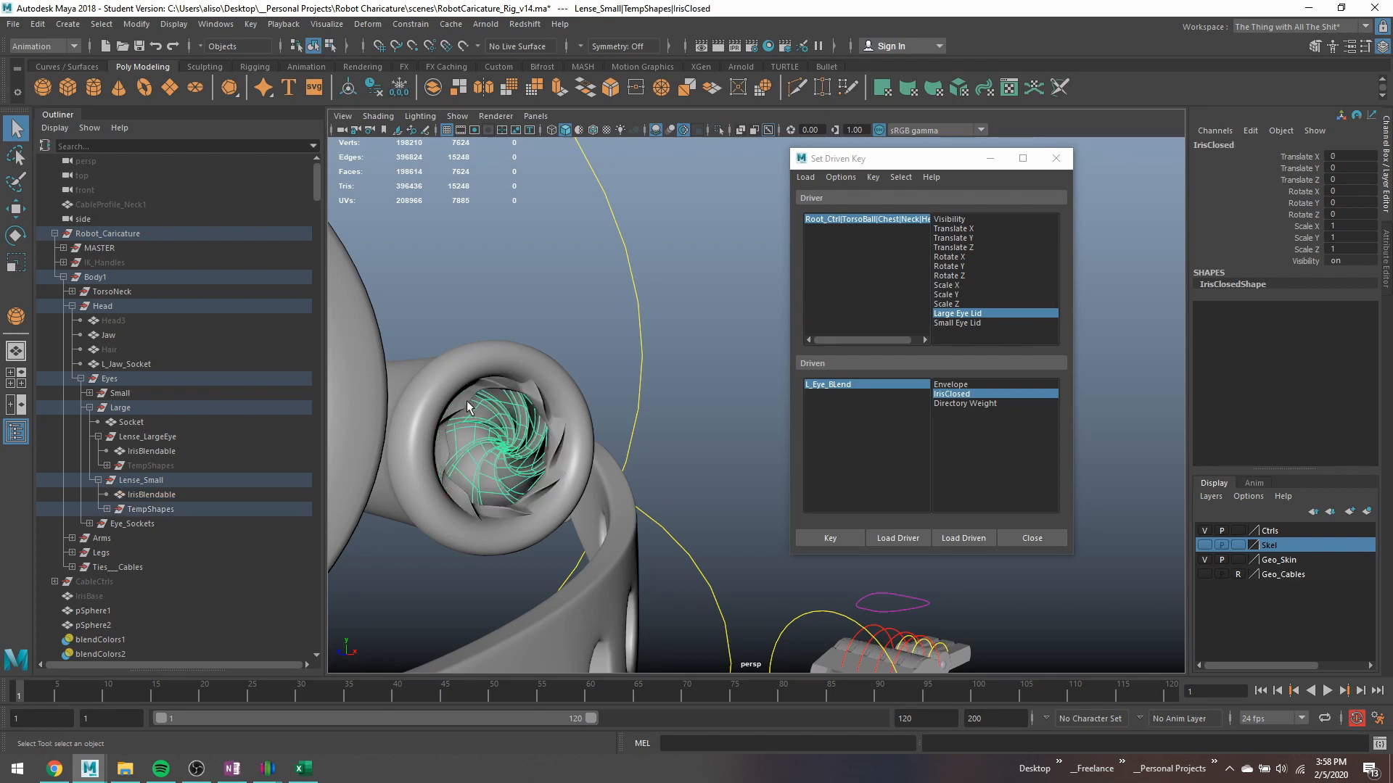
pyautogui.click(159, 480)
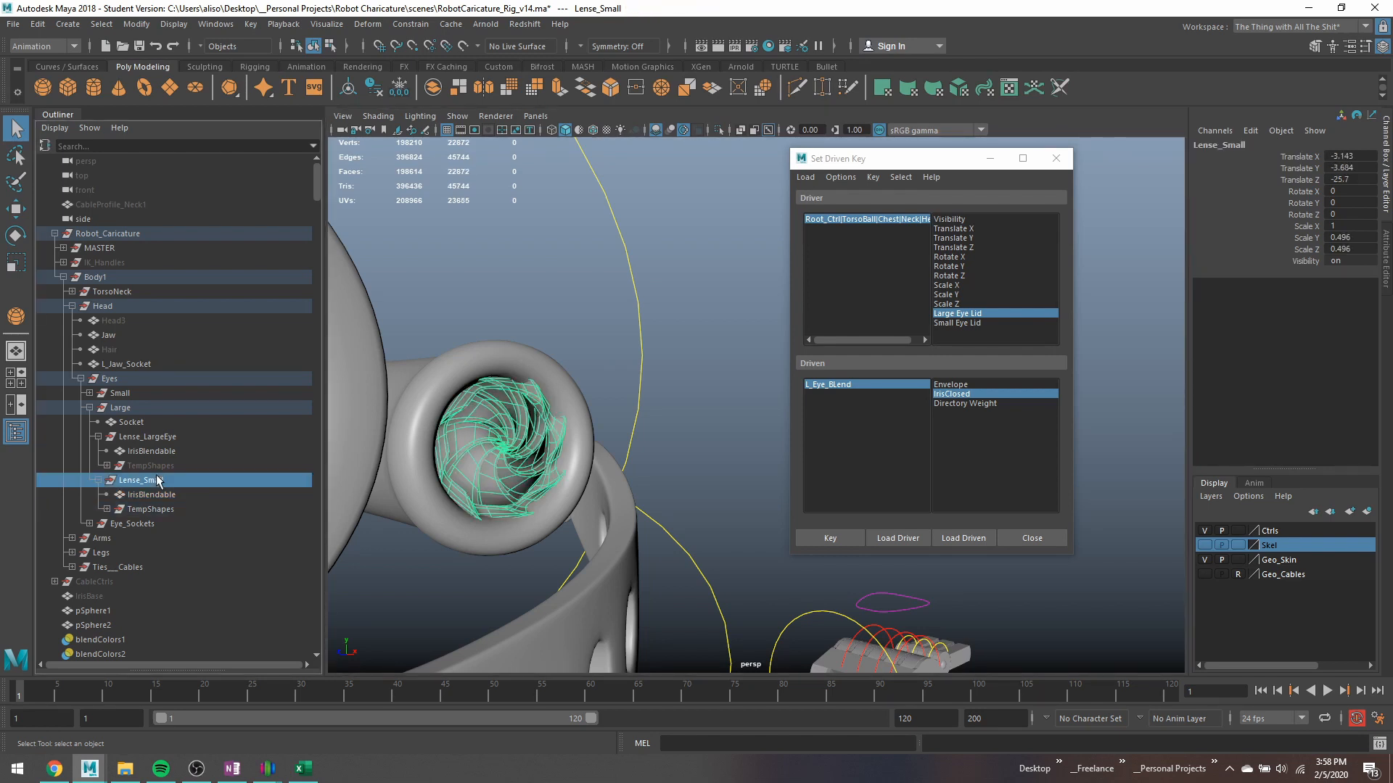
pyautogui.click(399, 87)
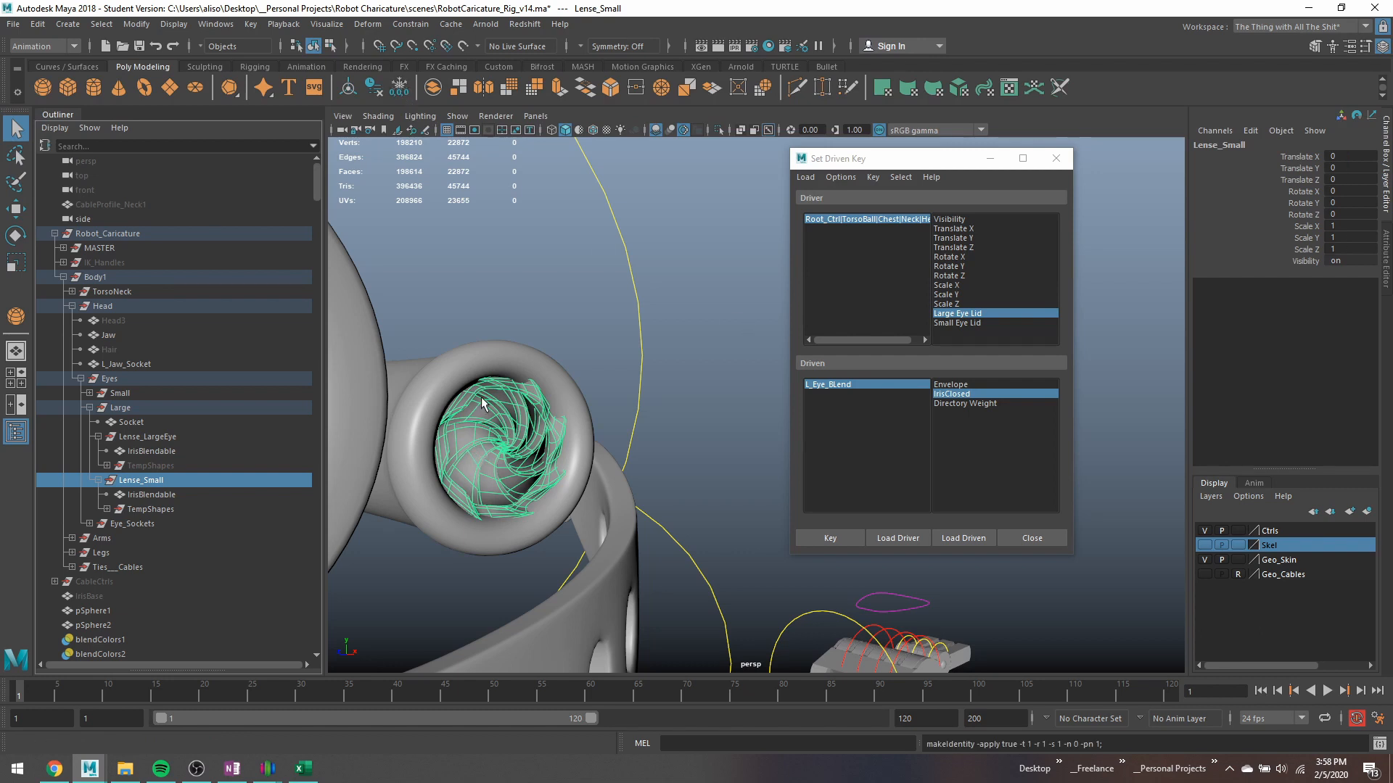
# Create a blend shape on the small eye's IrisBlendable mesh with the small IrisClosed mesh as its target.
pyautogui.click(484, 453)
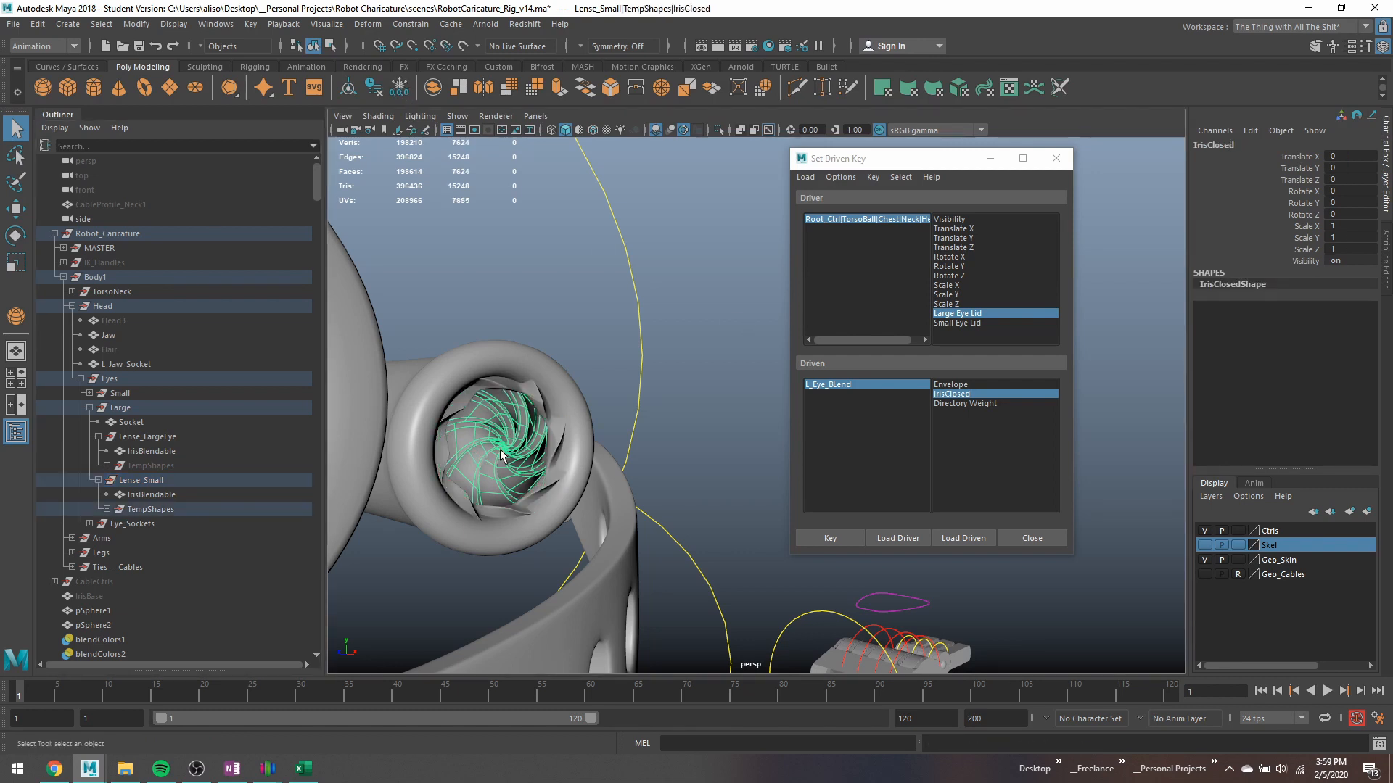
pyautogui.scroll(5, 485, 412)
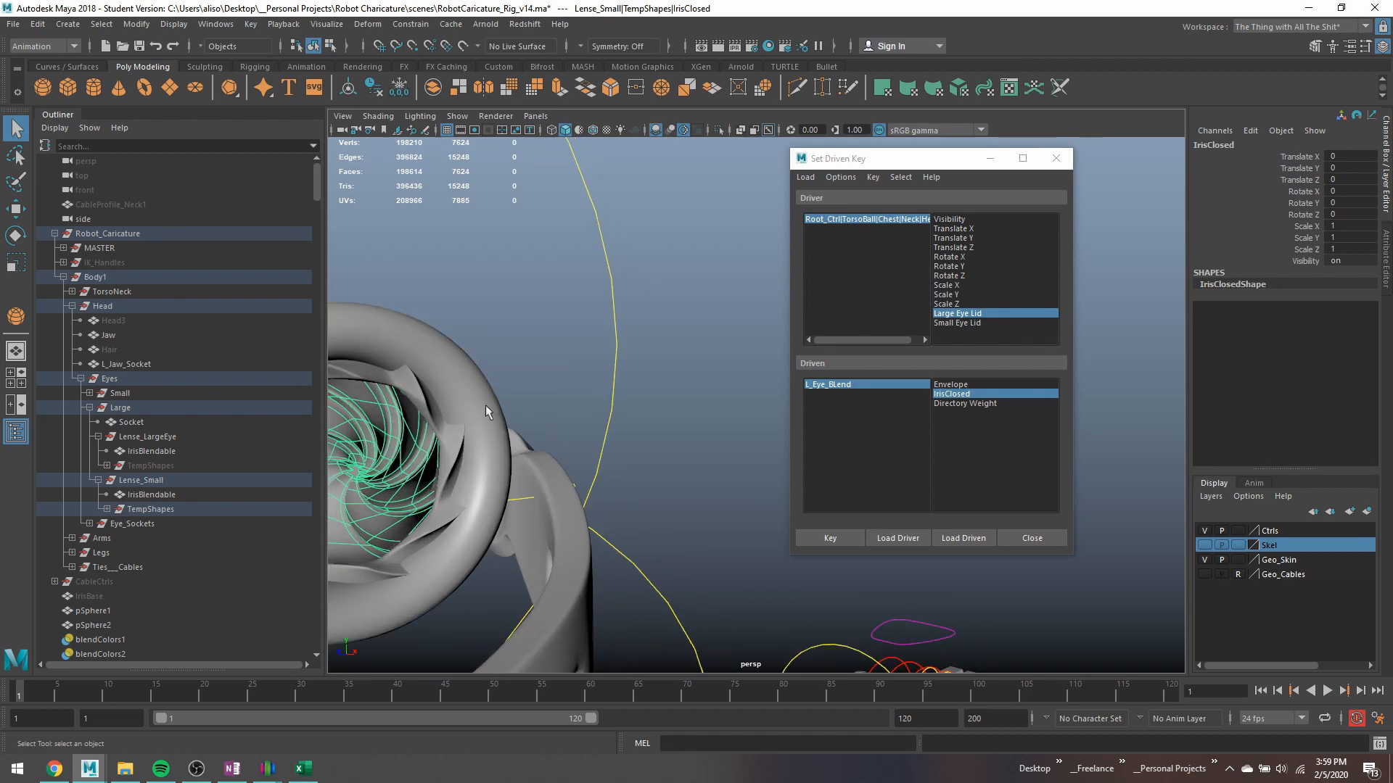
pyautogui.click(391, 372)
pyautogui.press('f')
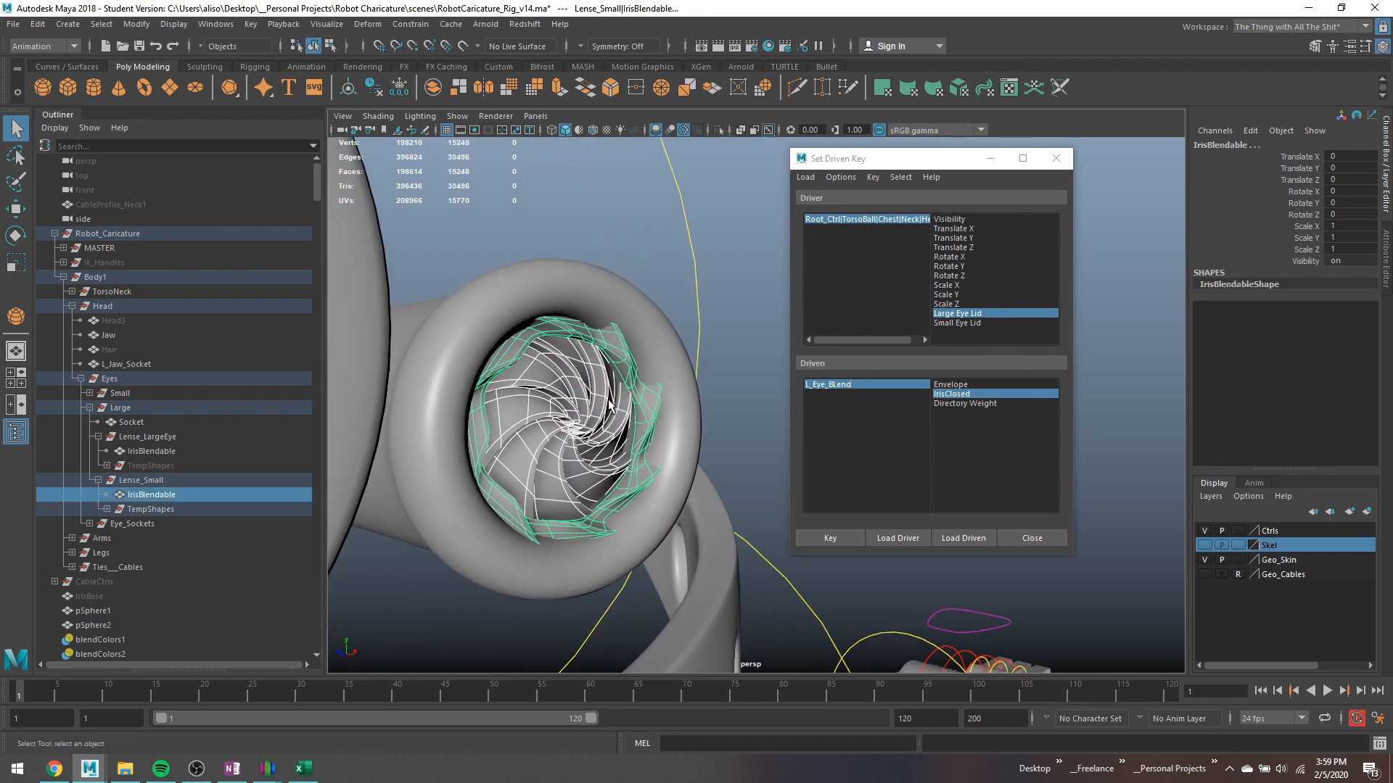
pyautogui.click(368, 24)
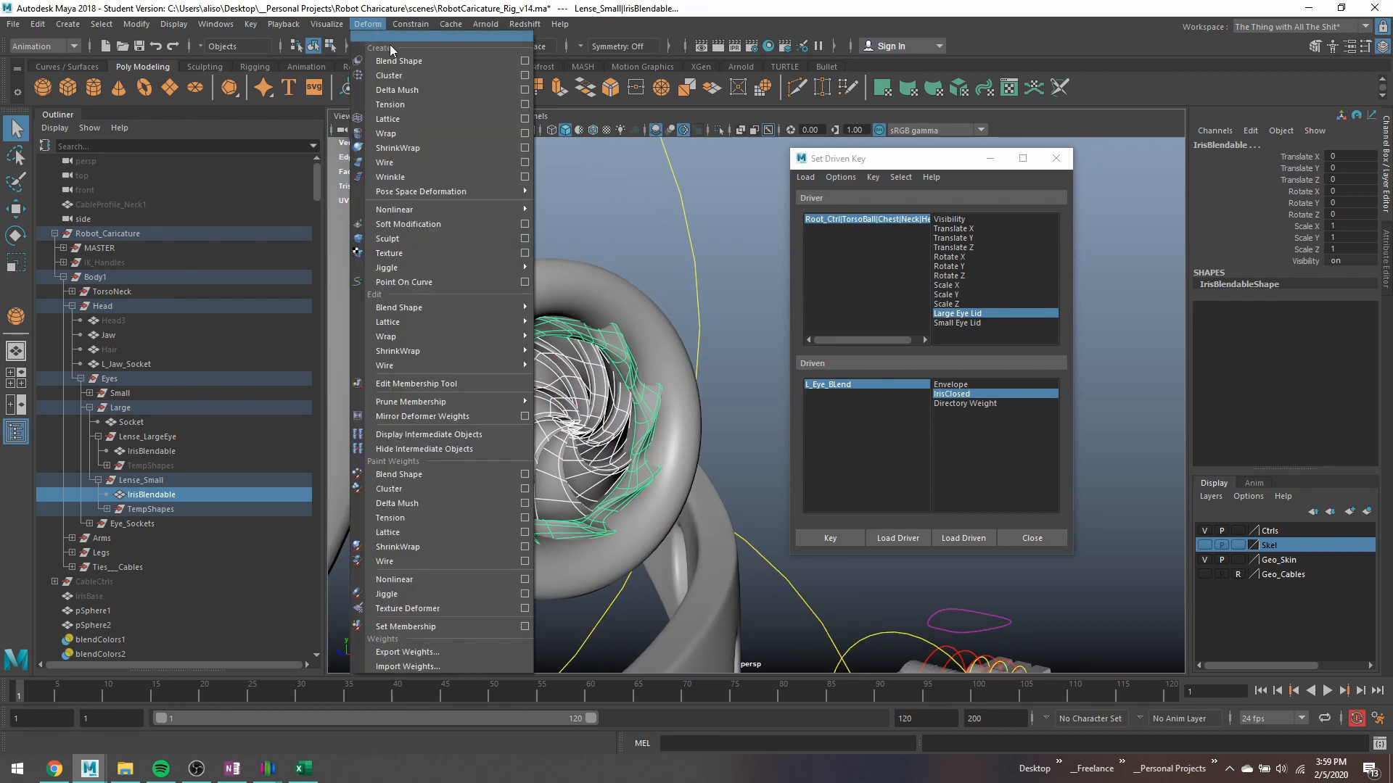
pyautogui.click(407, 63)
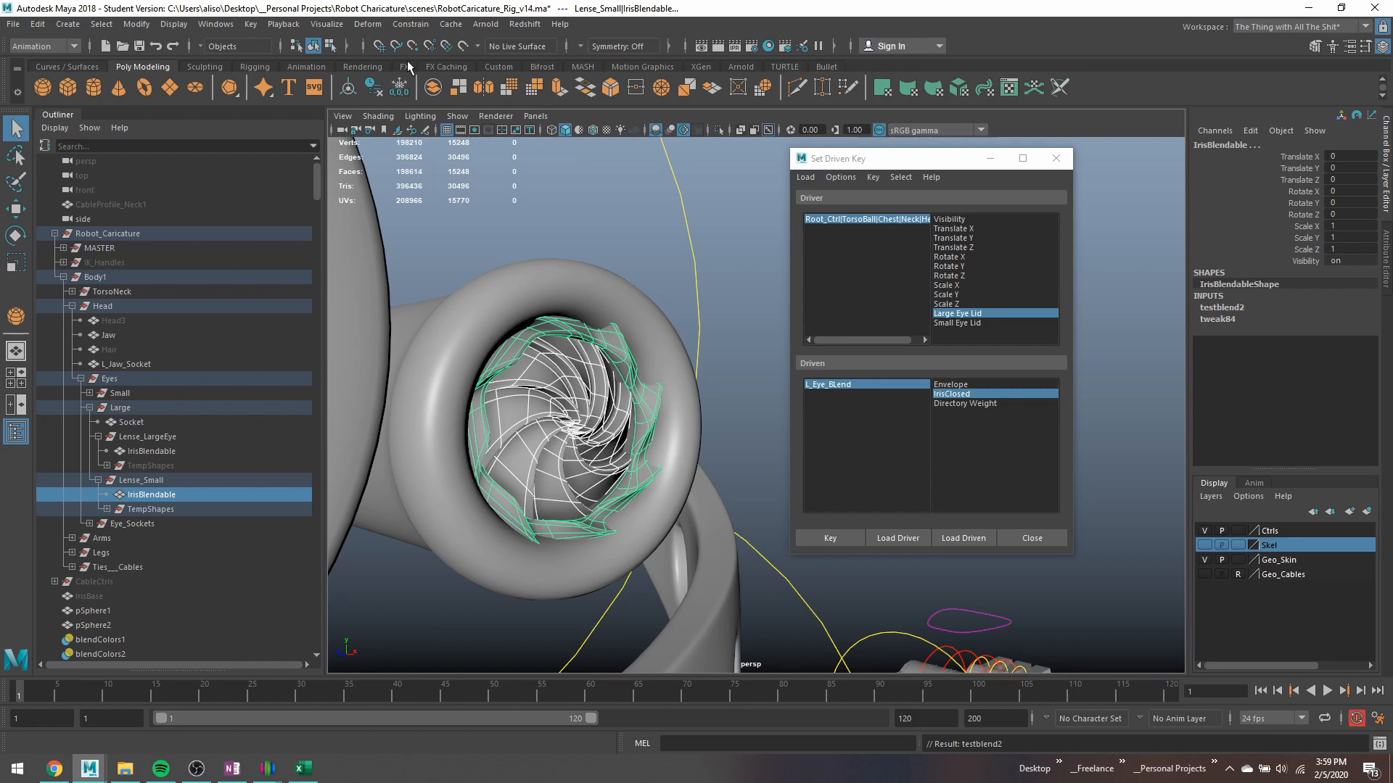
# Set the IrisClosed weight of testblend2 to 1 on the small iris and dismiss the antivirus notification.
pyautogui.click(1241, 307)
pyautogui.click(1312, 334)
pyautogui.moveTo(689, 334); pyautogui.dragTo(707, 326, button='middle')
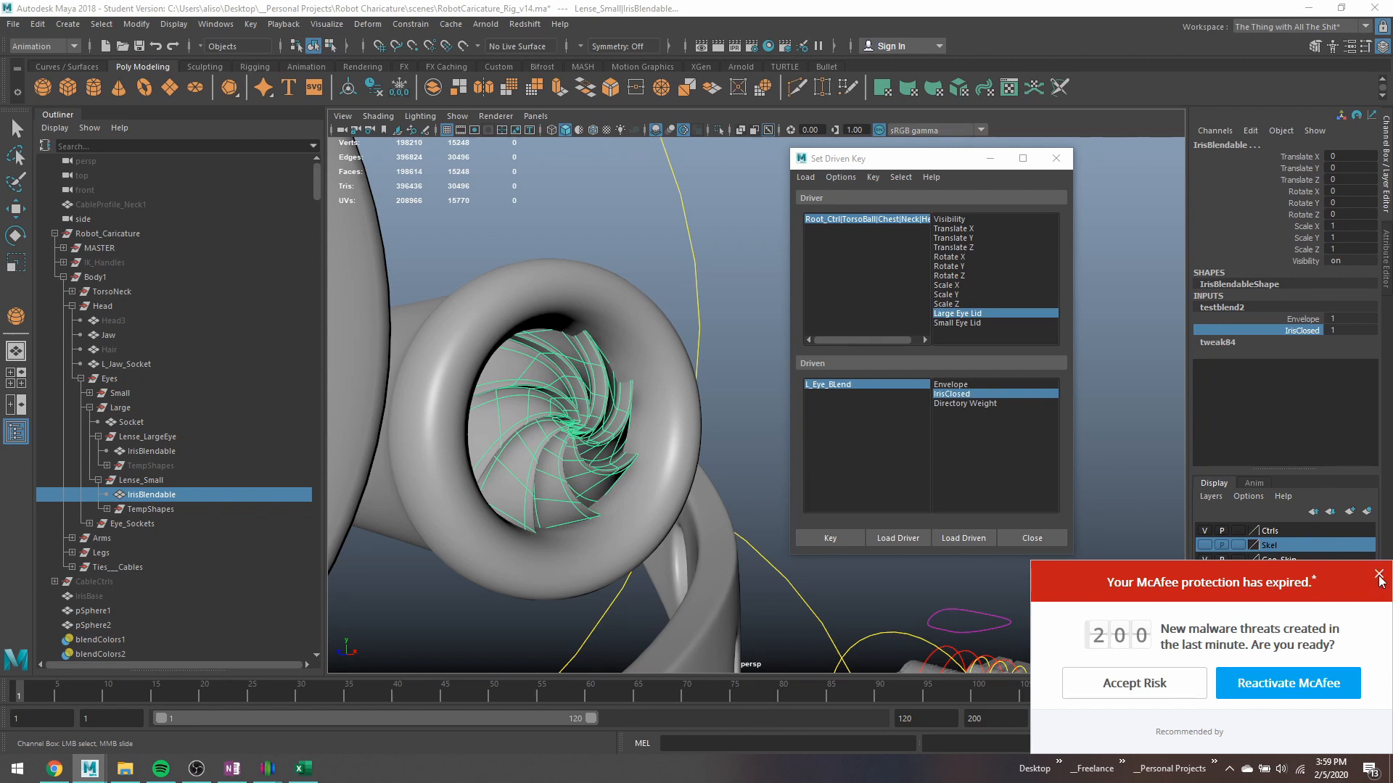
pyautogui.click(1378, 576)
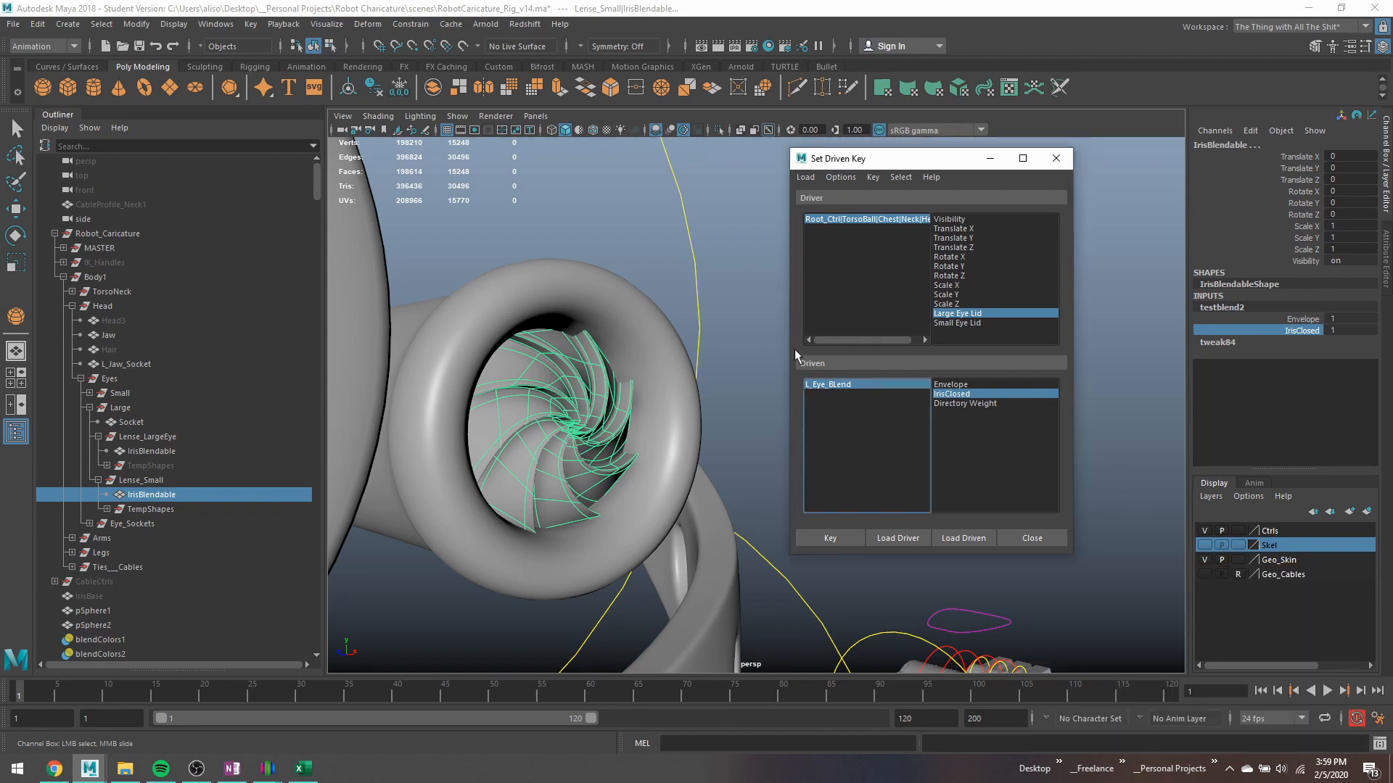
# Undo the small iris's IrisClosed weight change and the creation of its blend shape.
pyautogui.click(725, 336)
pyautogui.hotkey('ctrl', 'z')
pyautogui.hotkey('ctrl', 'z')
pyautogui.hotkey('ctrl', 'z')
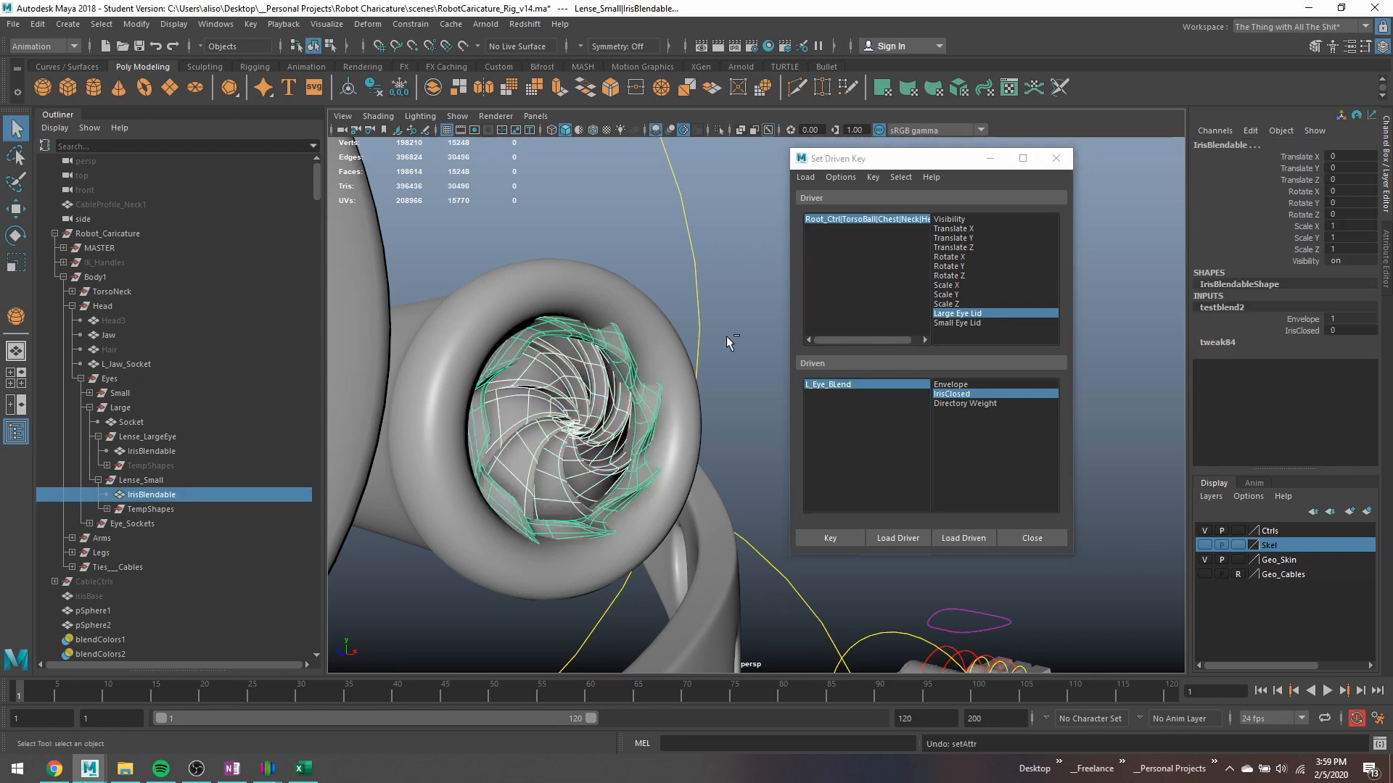
pyautogui.hotkey('ctrl', 'z')
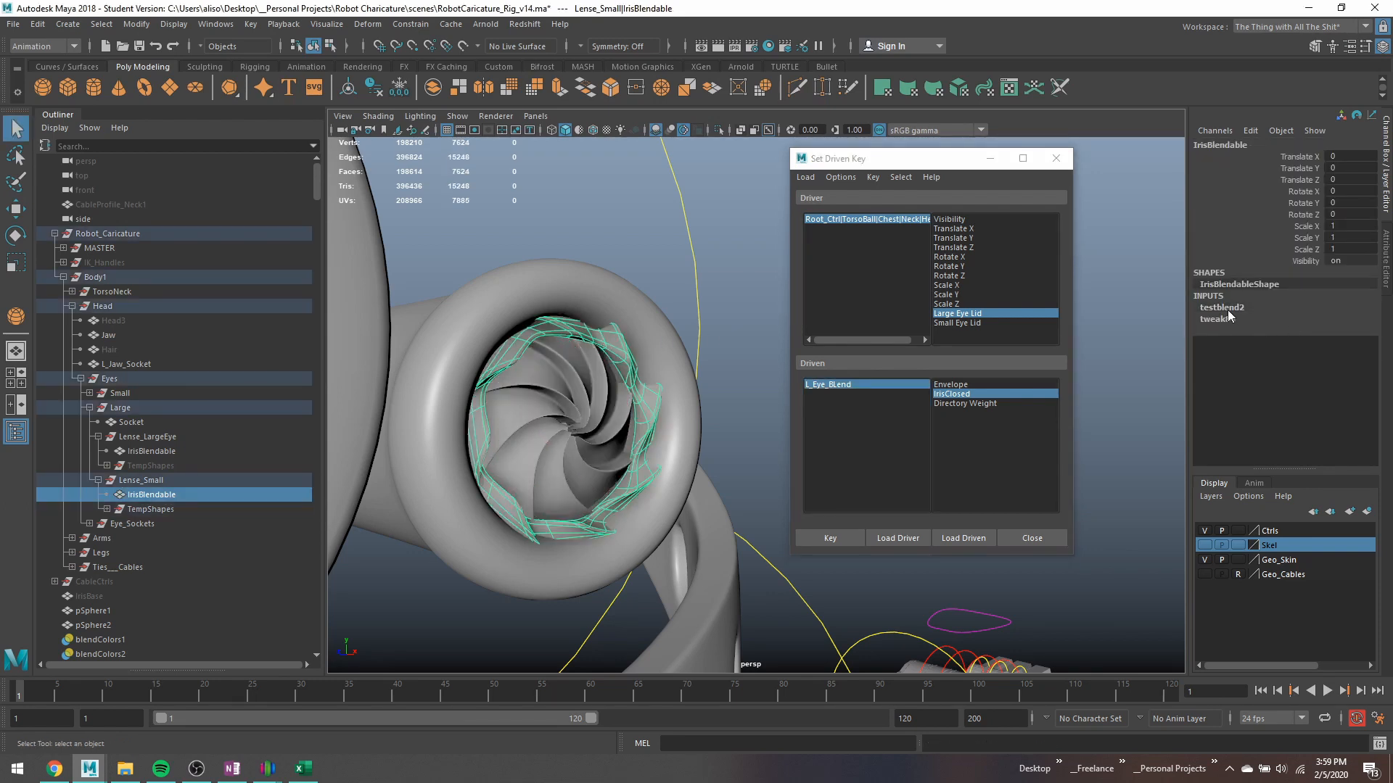
pyautogui.hotkey('ctrl', 'z')
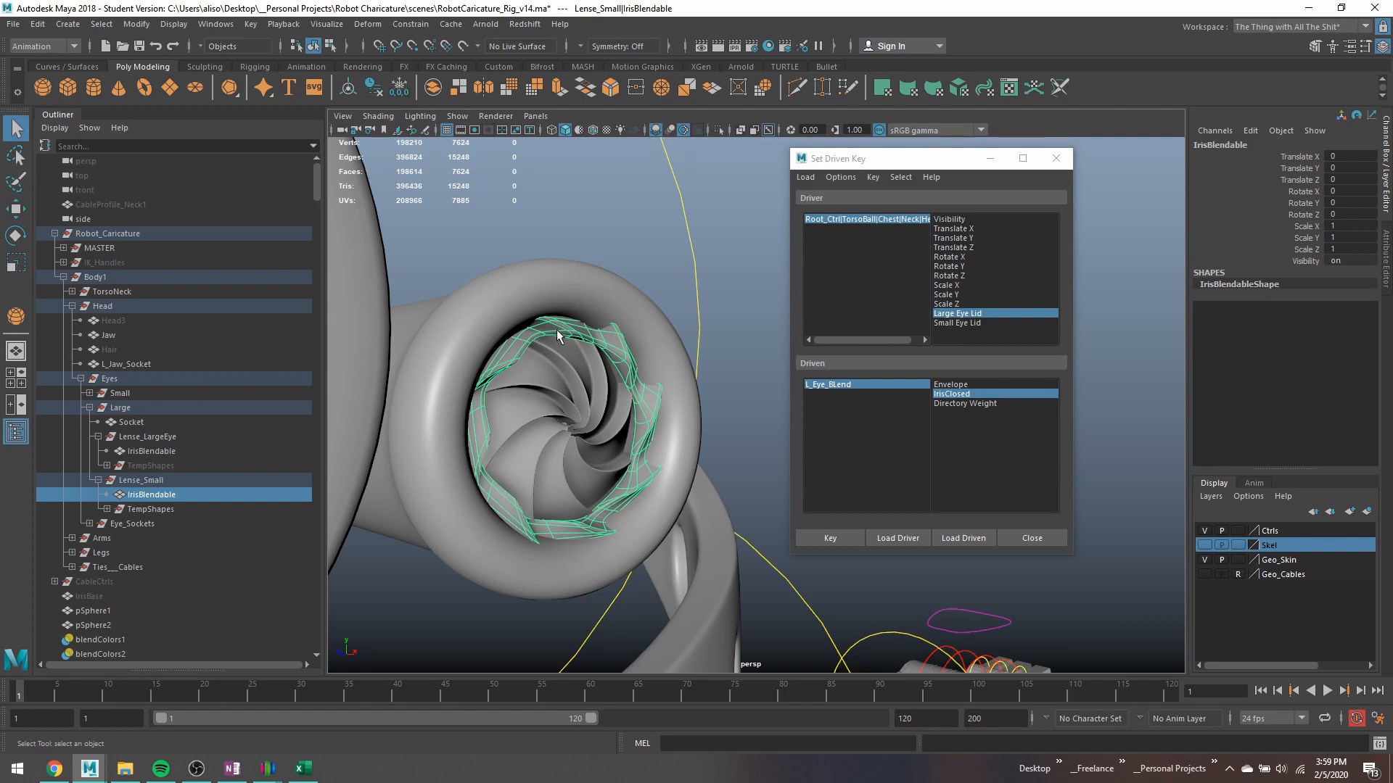
# Select the small IrisClosed and IrisBlendable meshes, and review the basic and advanced Blend Shape options without applying them.
pyautogui.click(549, 365)
pyautogui.keyDown('shift'); pyautogui.click(609, 339); pyautogui.keyUp('shift')
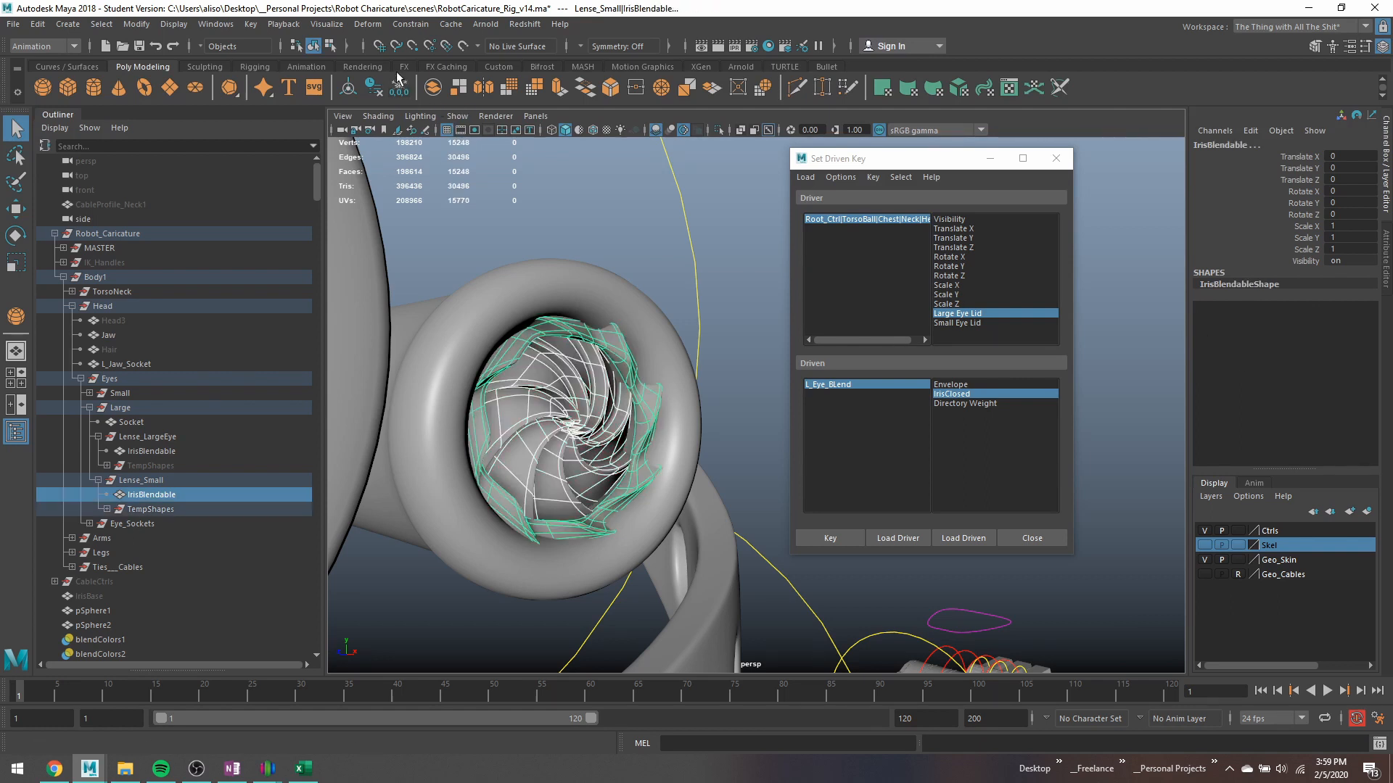
pyautogui.click(368, 24)
pyautogui.click(526, 55)
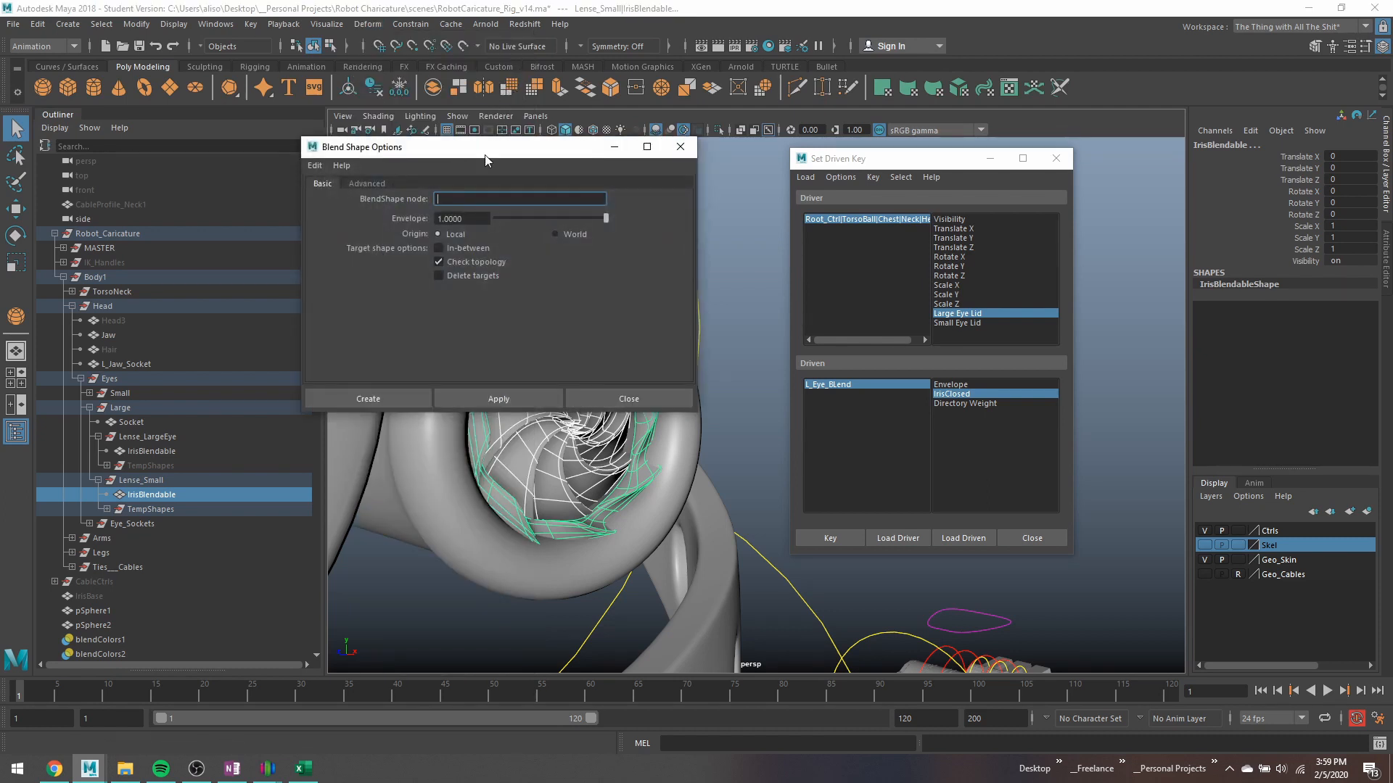
pyautogui.moveTo(471, 153); pyautogui.dragTo(258, 185)
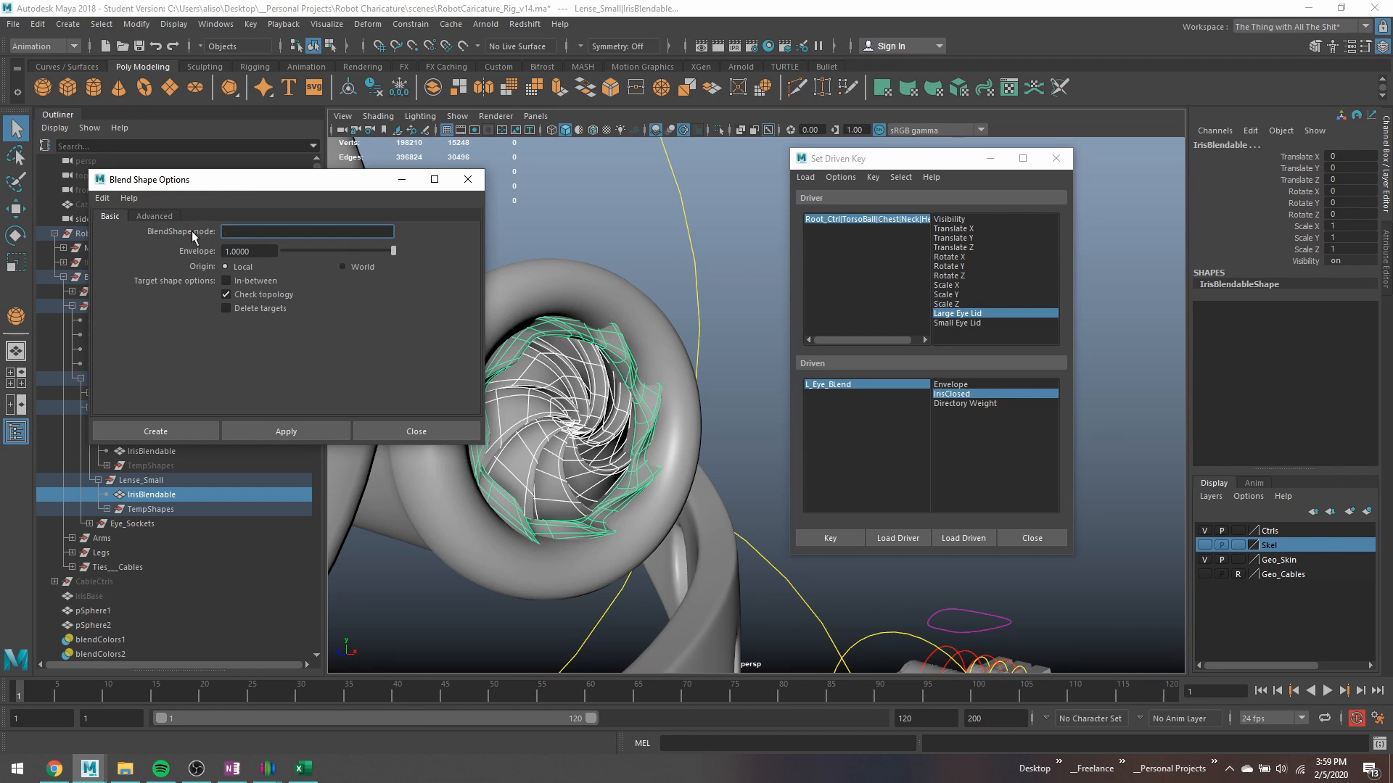
pyautogui.click(146, 219)
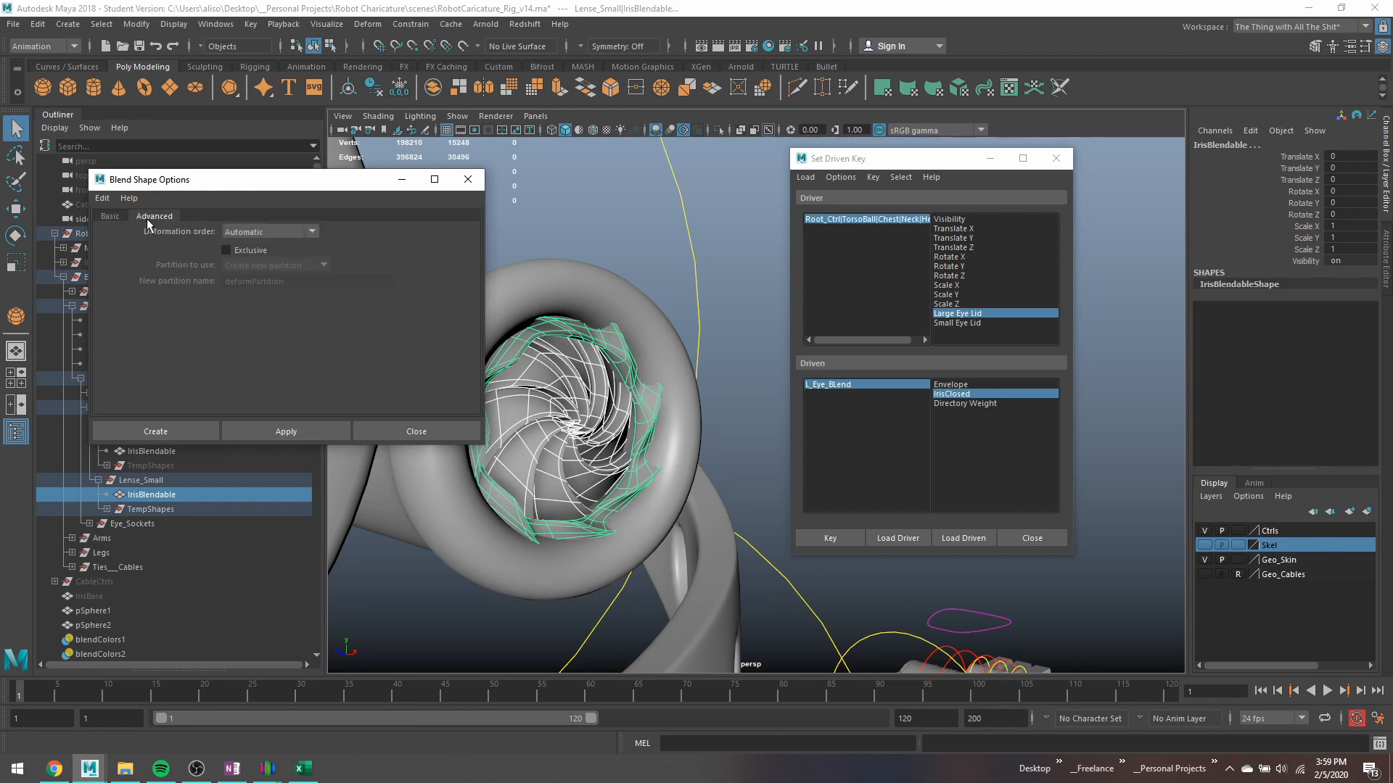
pyautogui.click(102, 214)
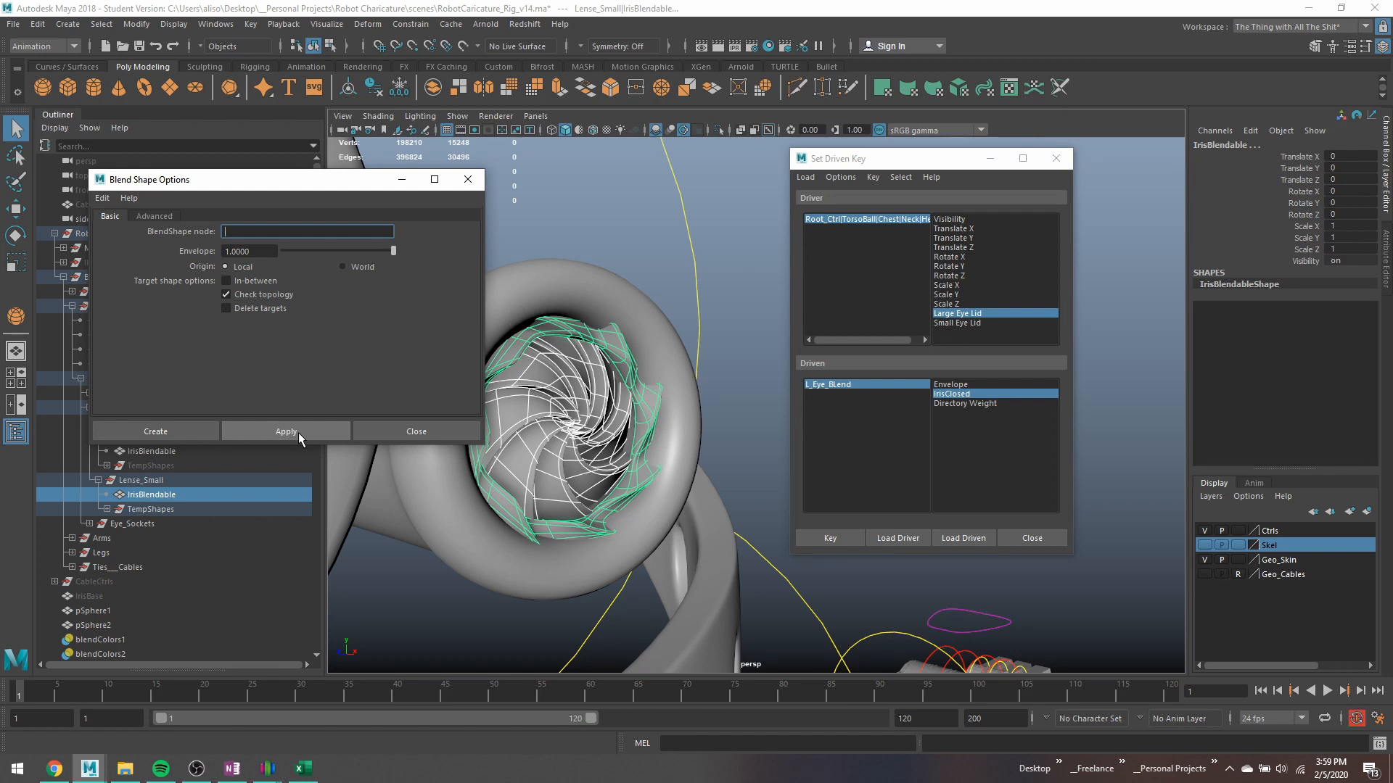
pyautogui.click(467, 181)
# Switch to the Modeling command set and create the blend shape from the selected IrisClosed onto IrisBlendable.
pyautogui.click(43, 46)
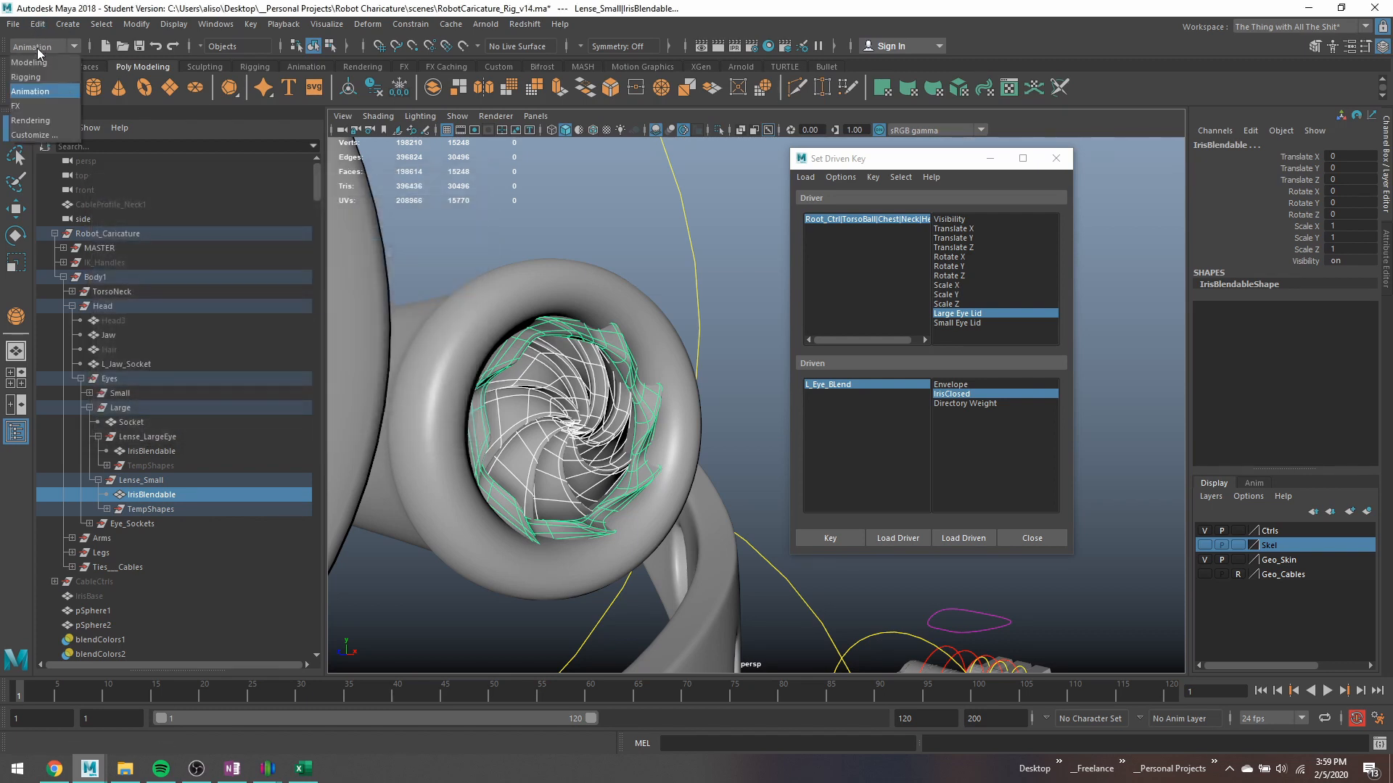
pyautogui.click(50, 77)
pyautogui.click(43, 45)
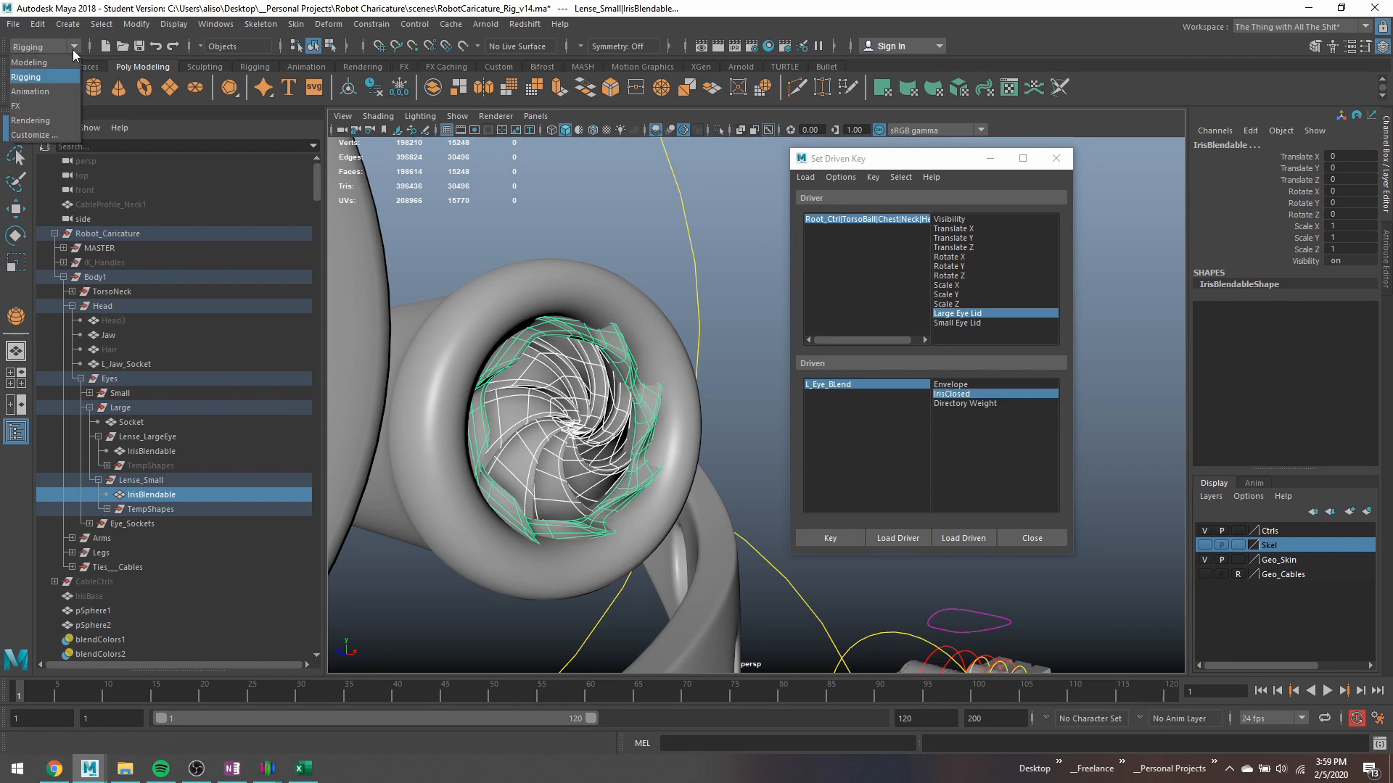
pyautogui.click(47, 62)
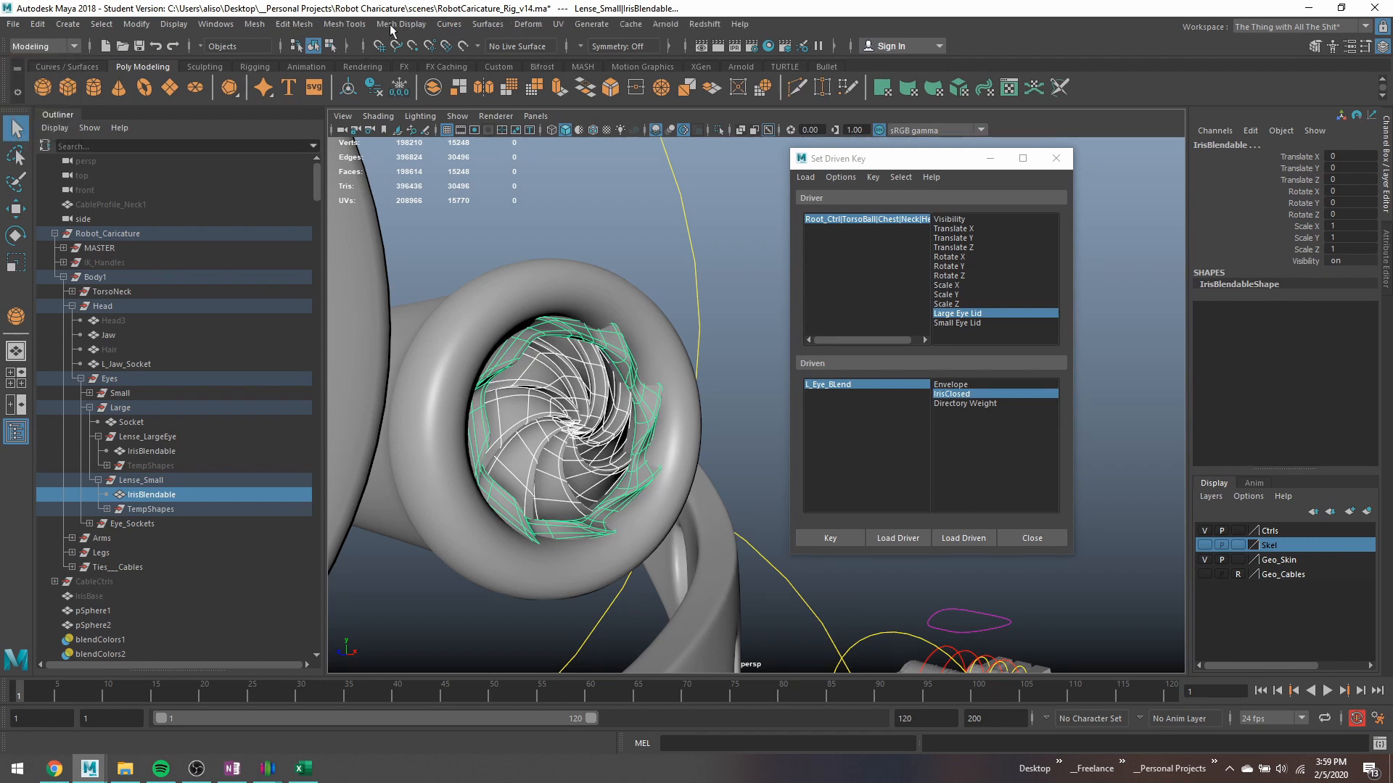
pyautogui.click(528, 23)
pyautogui.click(580, 64)
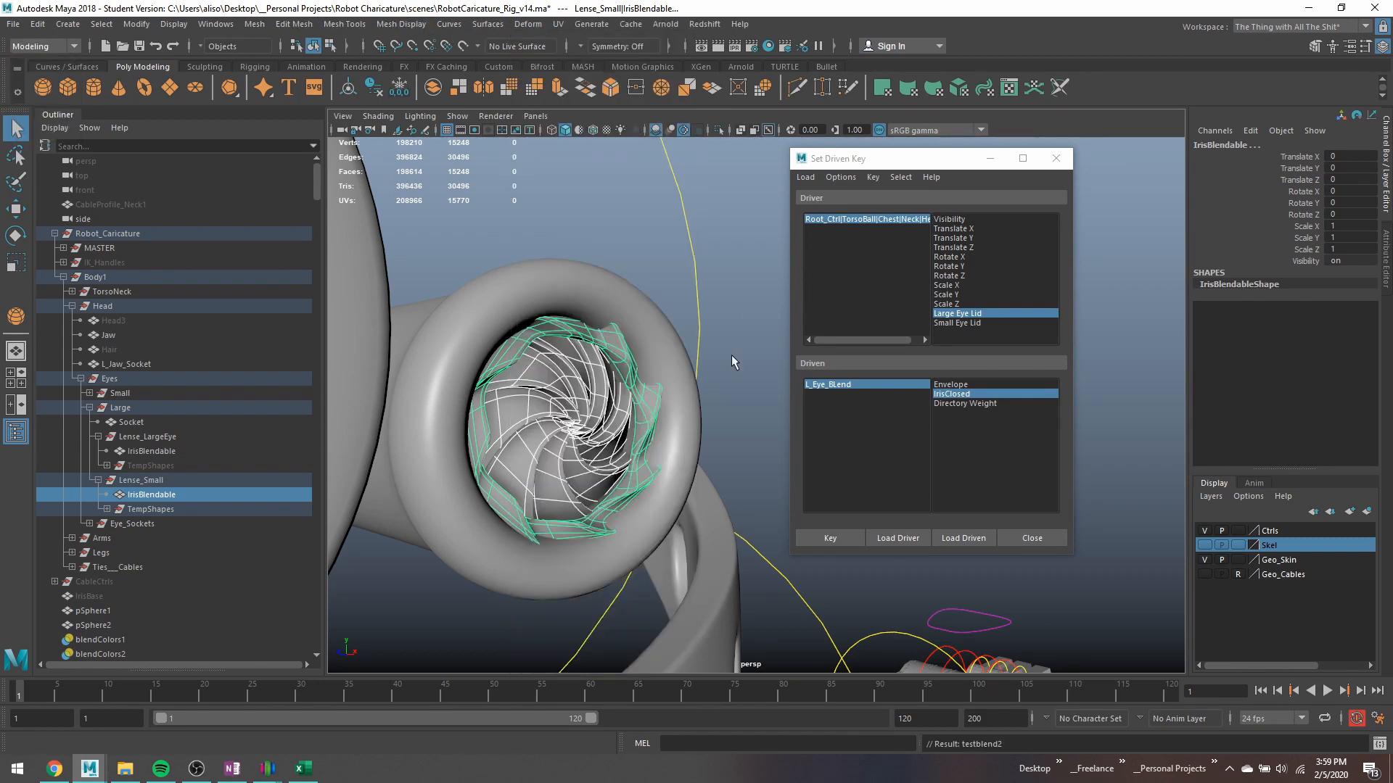
# Raise the IrisClosed weight to 1 on the small IrisBlendable mesh alone to test its position.
pyautogui.click(613, 354)
pyautogui.click(1242, 311)
pyautogui.click(1295, 330)
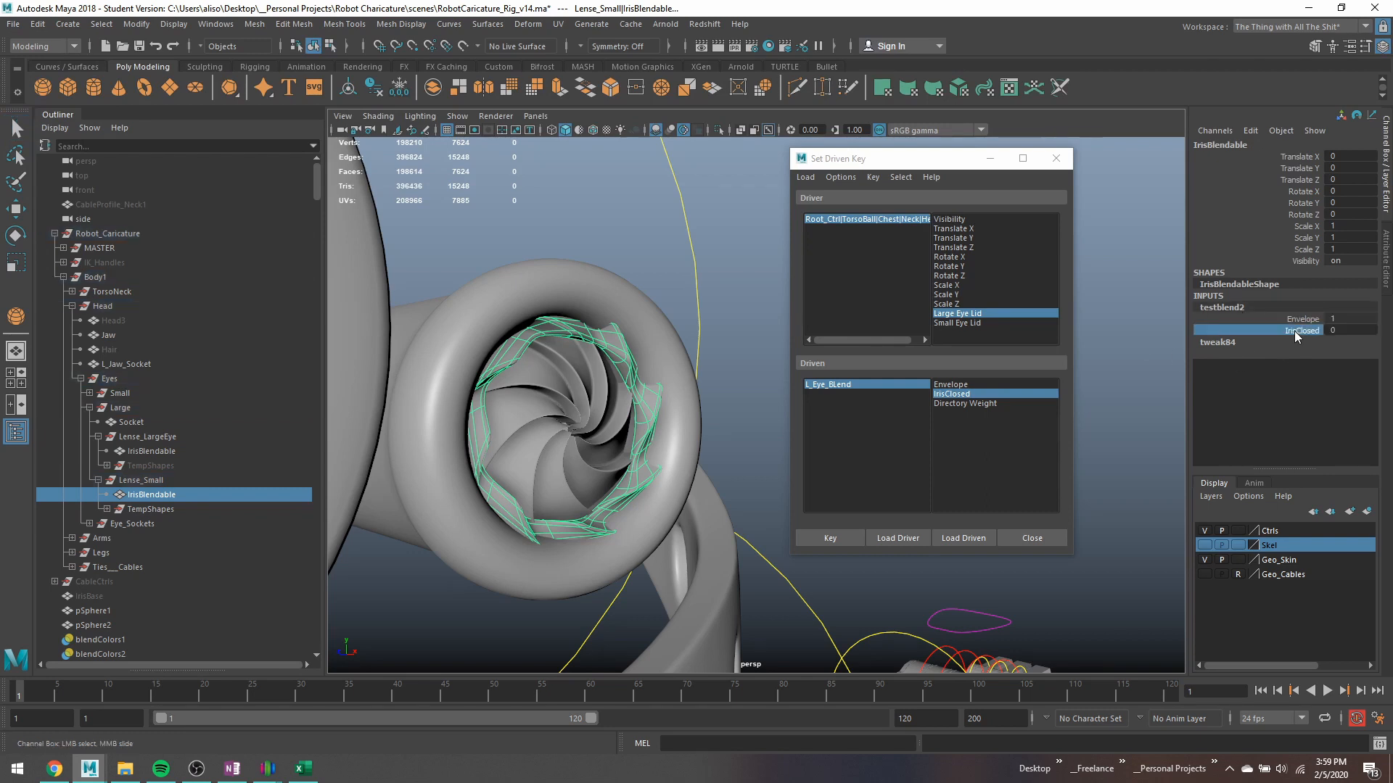
pyautogui.moveTo(678, 256); pyautogui.dragTo(688, 255, button='middle')
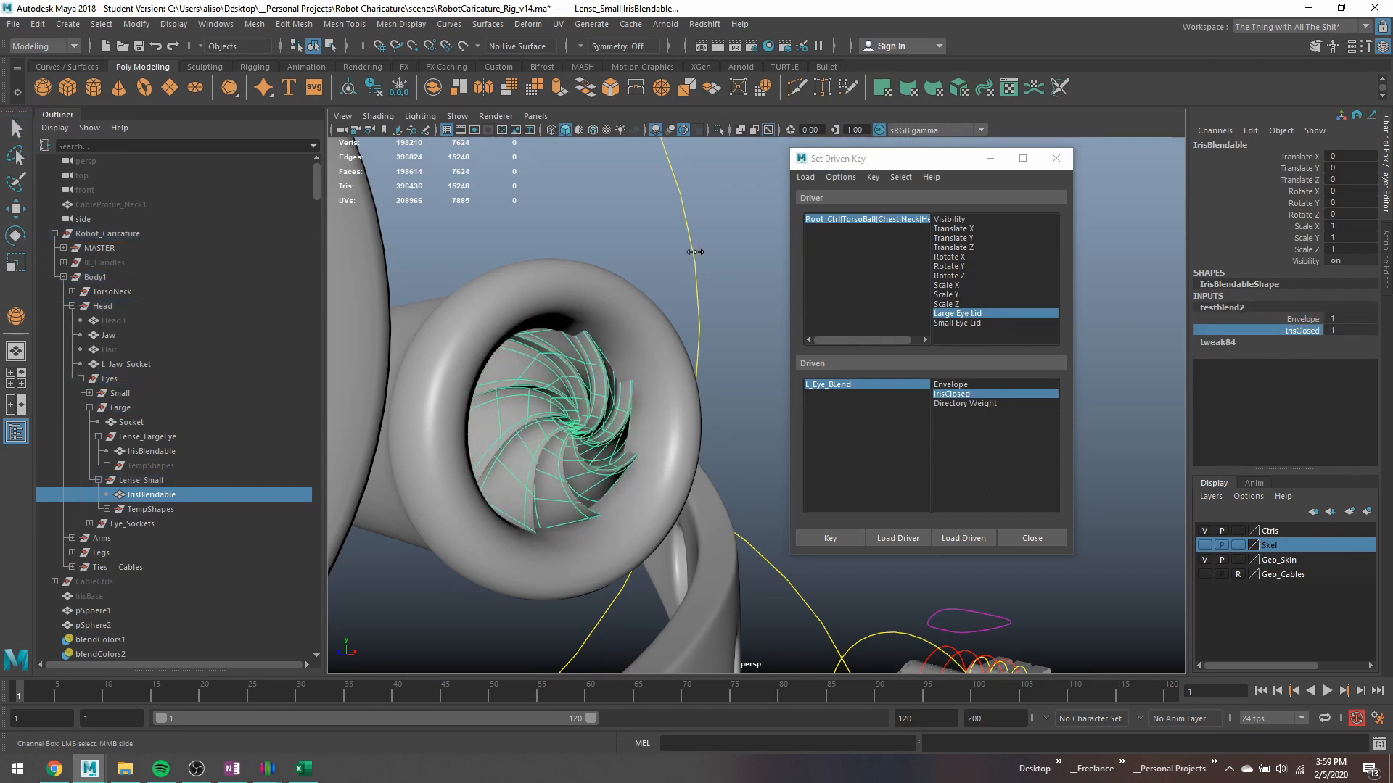
# Check the large eye's IrisBlendable mesh, and test its closing with the Head control's Large Eye Lid attribute.
pyautogui.keyDown('alt'); pyautogui.moveTo(688, 280); pyautogui.dragTo(637, 280); pyautogui.keyUp('alt')
pyautogui.keyDown('alt'); pyautogui.moveTo(637, 280); pyautogui.dragTo(554, 252, button='middle'); pyautogui.keyUp('alt')
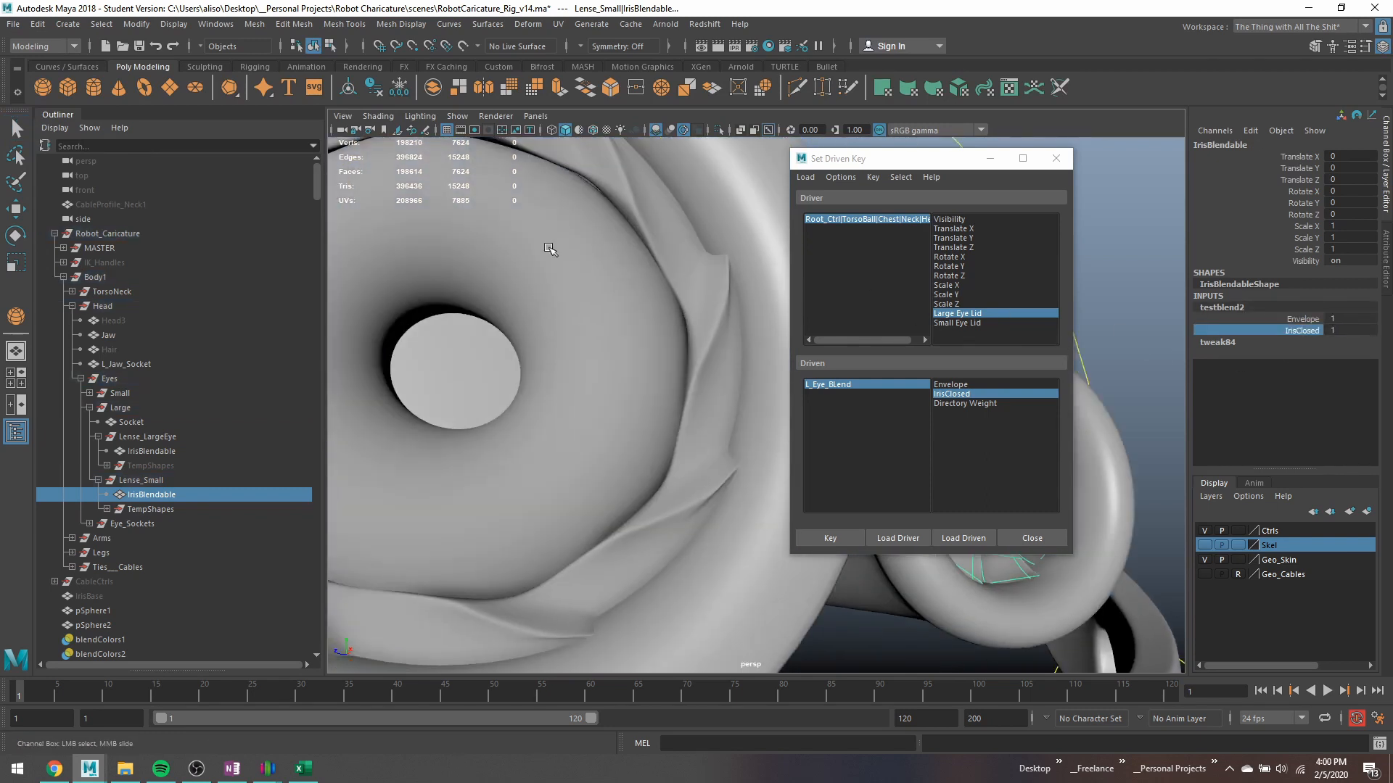
pyautogui.keyDown('alt'); pyautogui.moveTo(553, 252); pyautogui.dragTo(538, 260, button='right'); pyautogui.keyUp('alt')
pyautogui.click(673, 296)
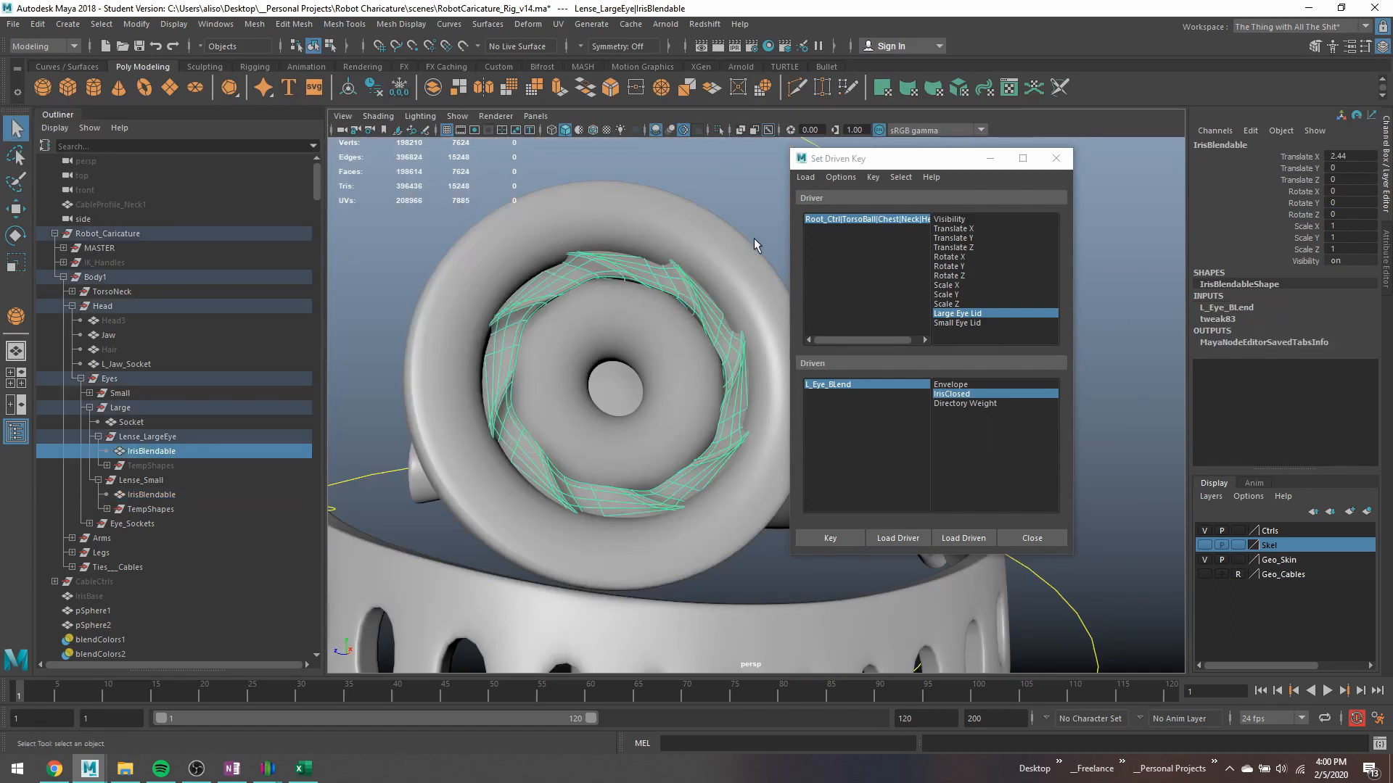
pyautogui.keyDown('alt'); pyautogui.moveTo(755, 238); pyautogui.dragTo(734, 200, button='right'); pyautogui.keyUp('alt')
pyautogui.click(736, 180)
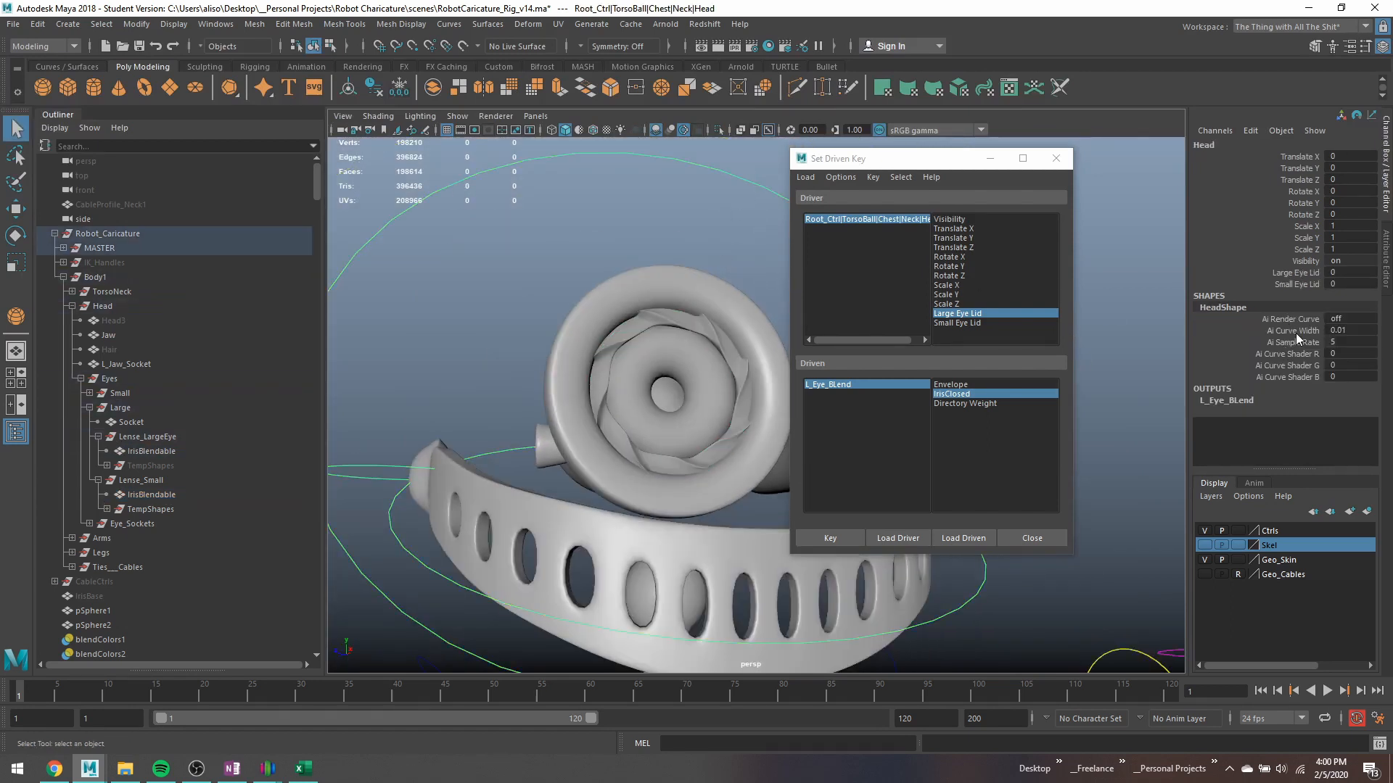
pyautogui.click(1296, 273)
pyautogui.moveTo(764, 254); pyautogui.dragTo(616, 208, button='middle')
# Expand Lense_Small's TempShapes group and shift the small IrisClosed mesh to about 1.871 in Translate X.
pyautogui.keyDown('alt'); pyautogui.moveTo(615, 209); pyautogui.dragTo(664, 316, button='right'); pyautogui.keyUp('alt')
pyautogui.keyDown('alt'); pyautogui.moveTo(645, 315); pyautogui.dragTo(645, 378); pyautogui.keyUp('alt')
pyautogui.scroll(5, 681, 341)
pyautogui.click(608, 378)
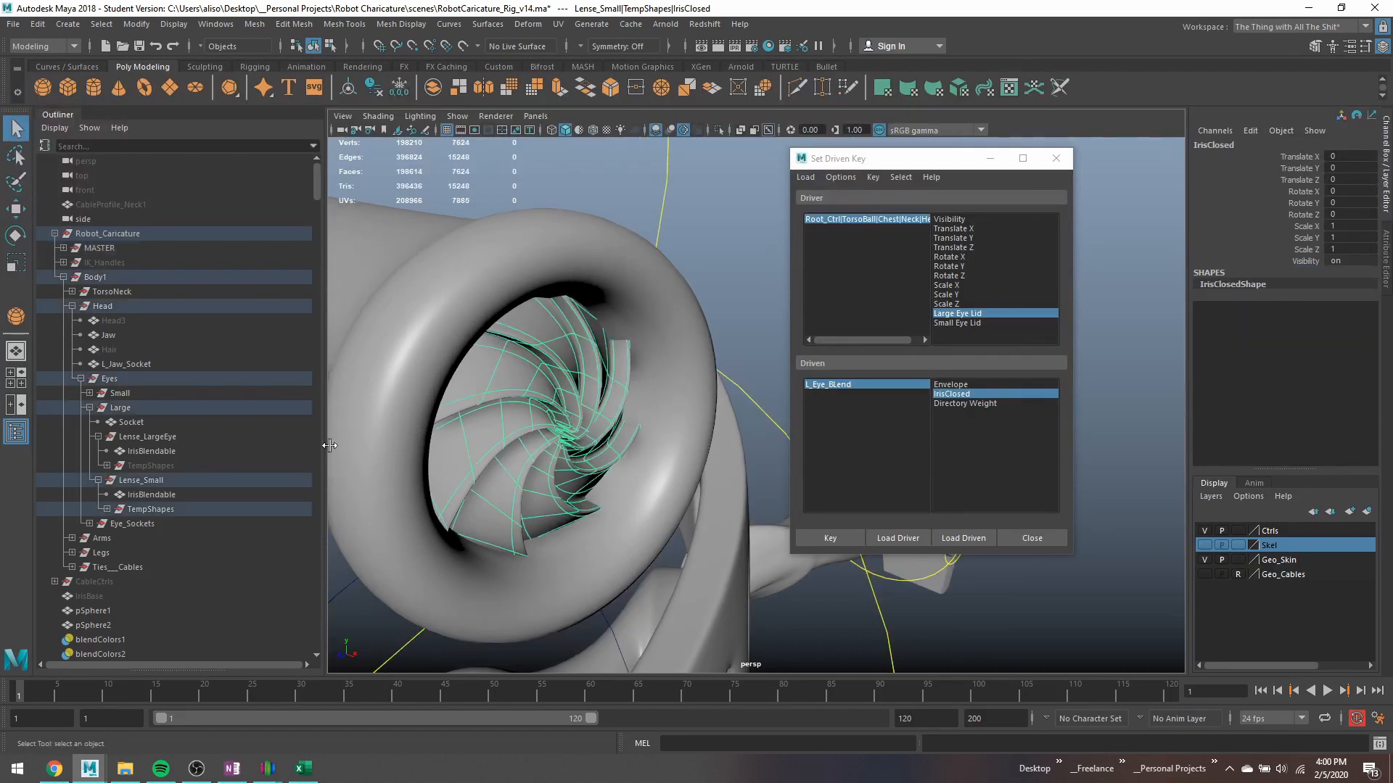
pyautogui.click(107, 509)
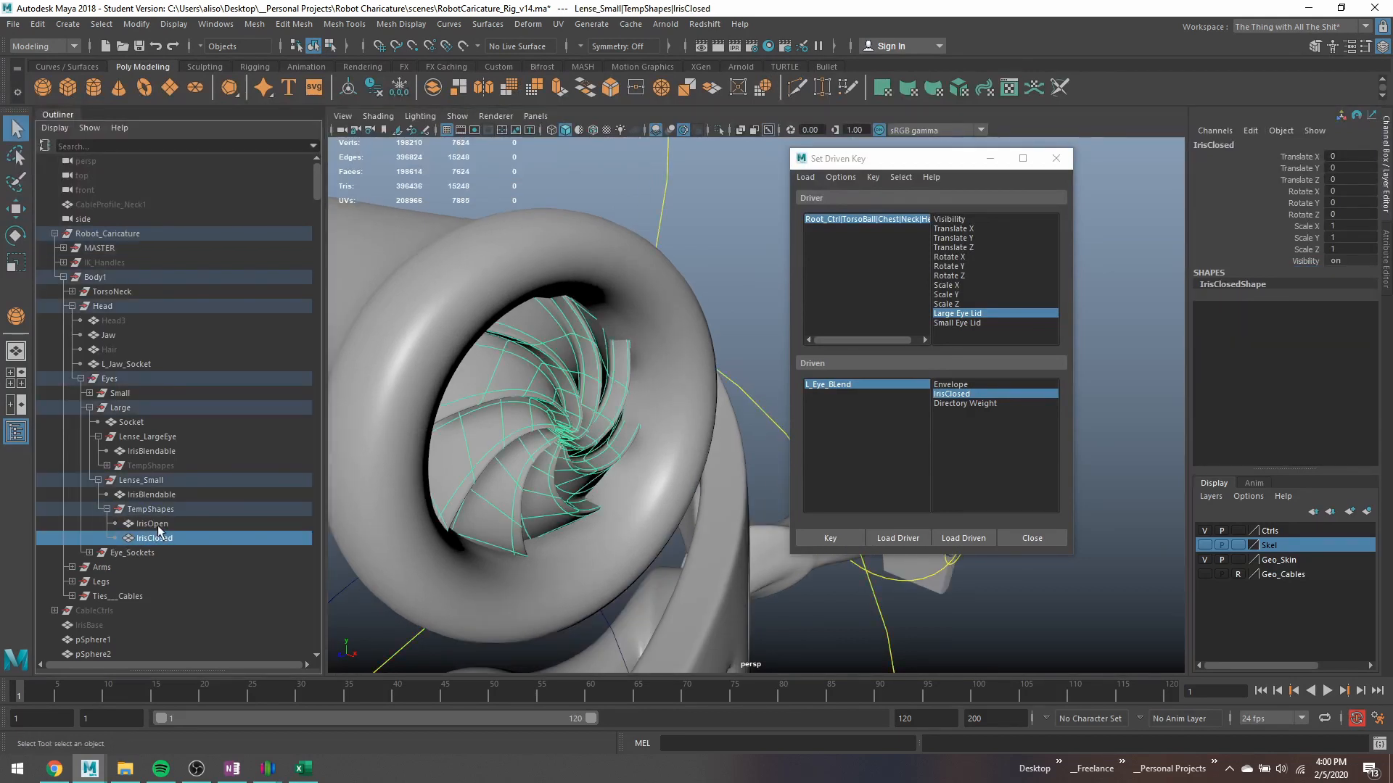
pyautogui.press('w')
pyautogui.moveTo(541, 428); pyautogui.dragTo(582, 443)
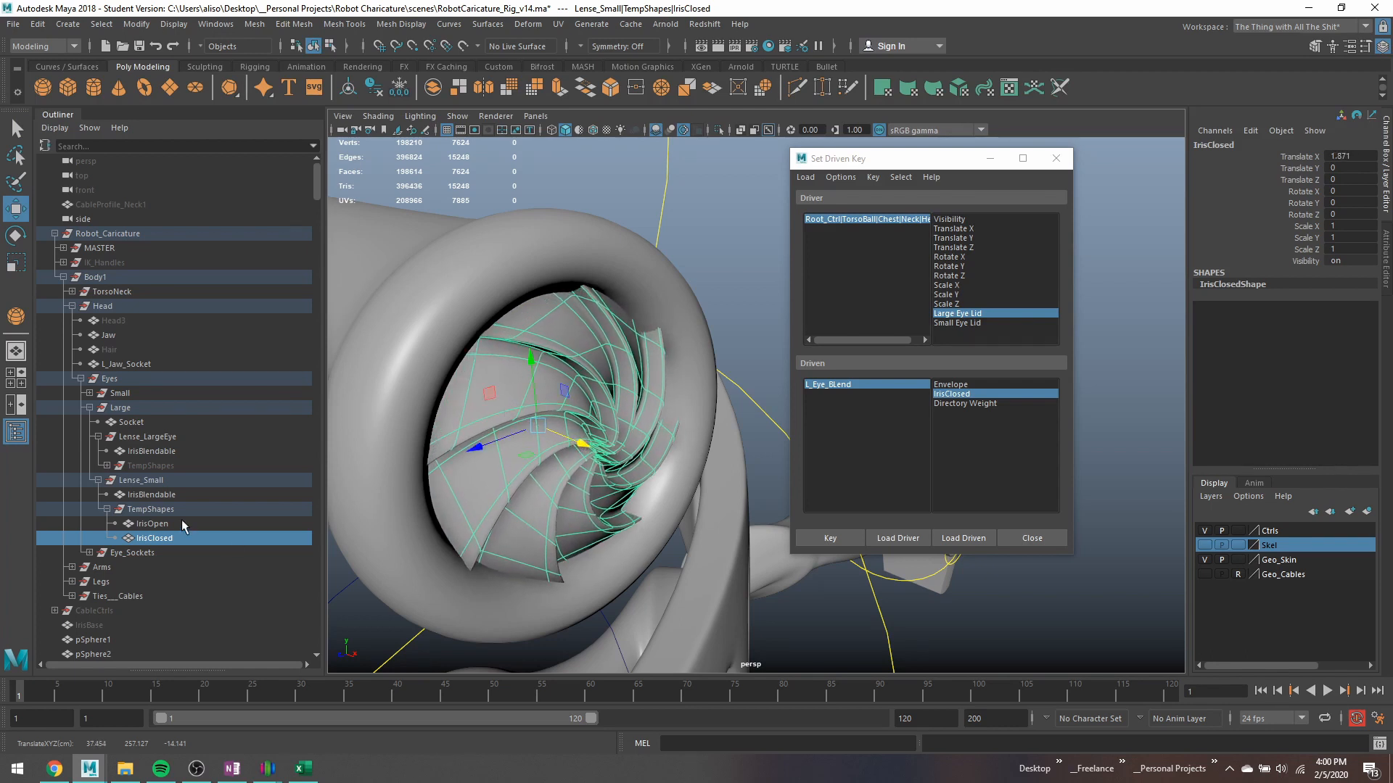
# Try moving the small eye's IrisBlendable mesh back along X and deleting its history.
pyautogui.click(156, 495)
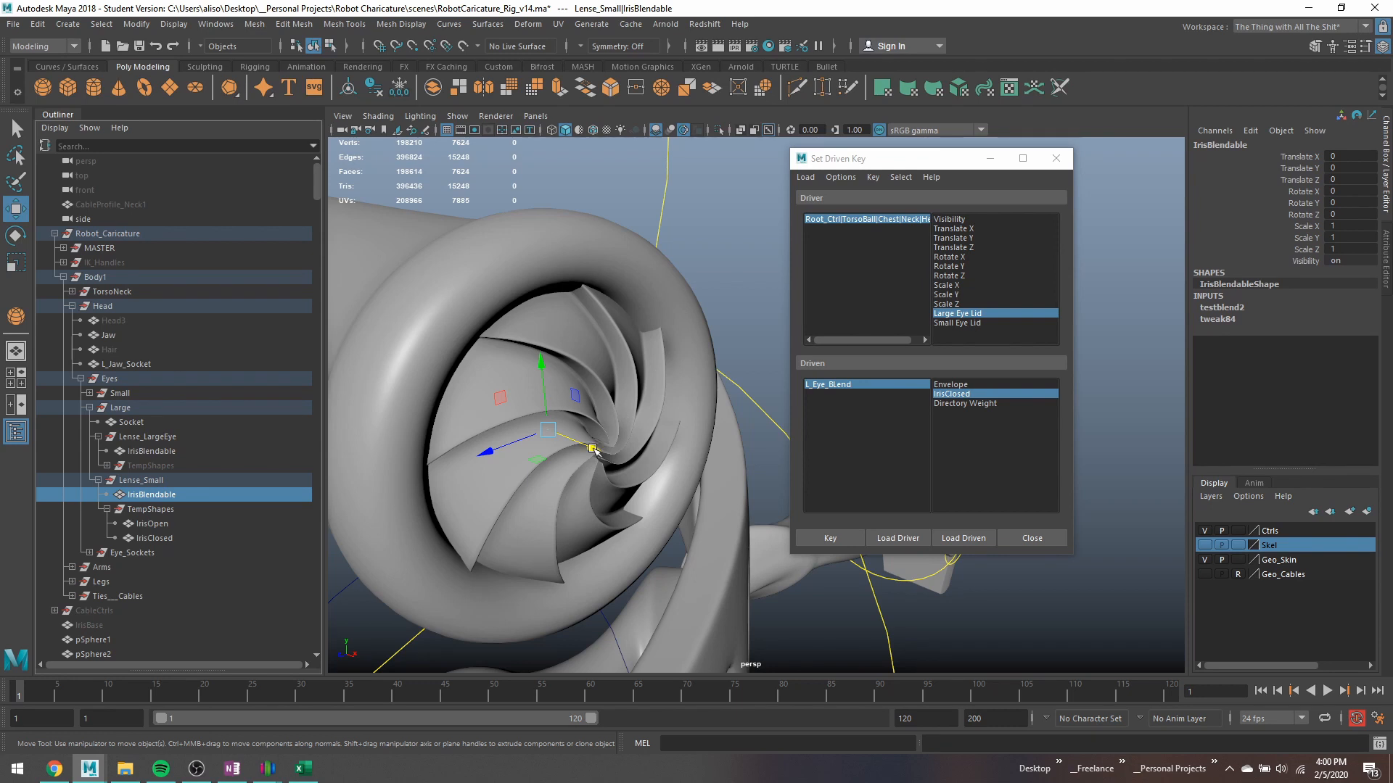
pyautogui.moveTo(595, 448); pyautogui.dragTo(549, 432)
pyautogui.click(155, 538)
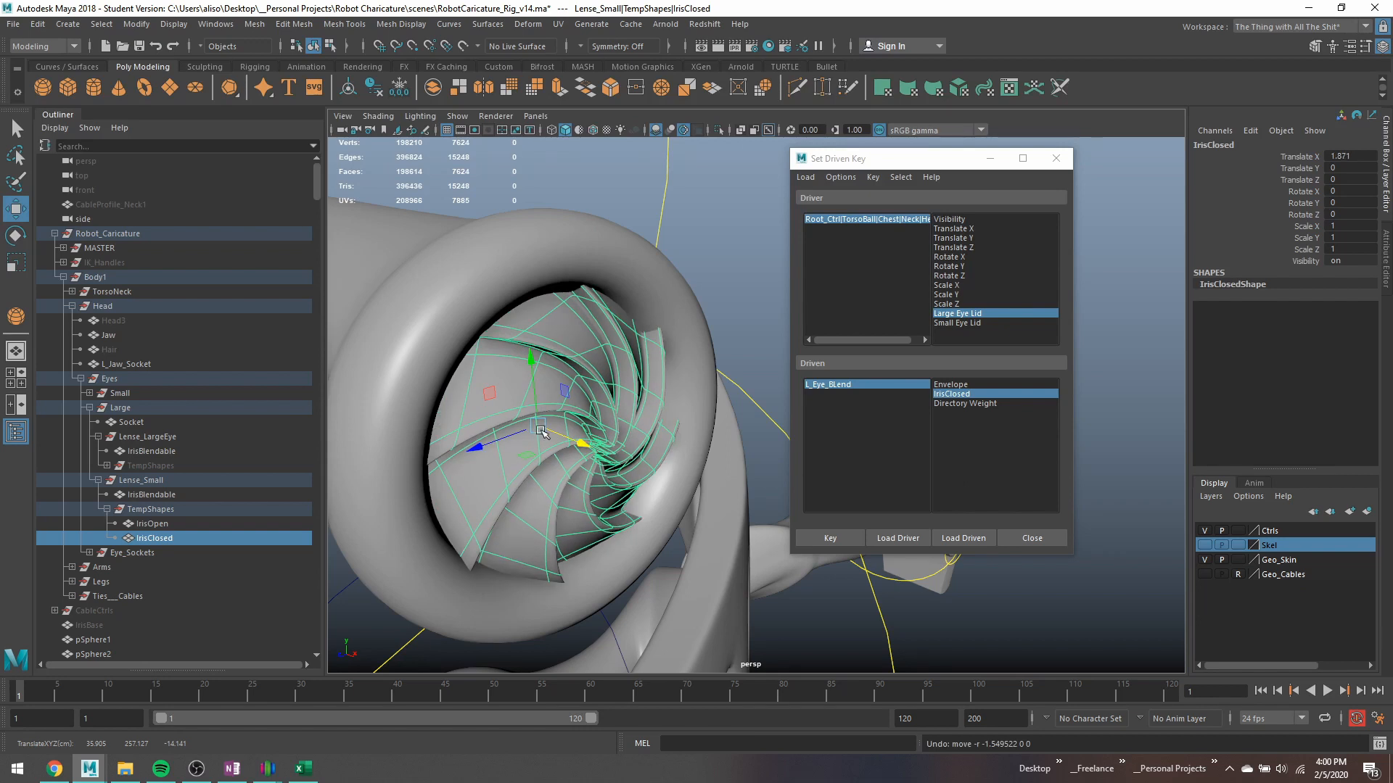
pyautogui.click(150, 494)
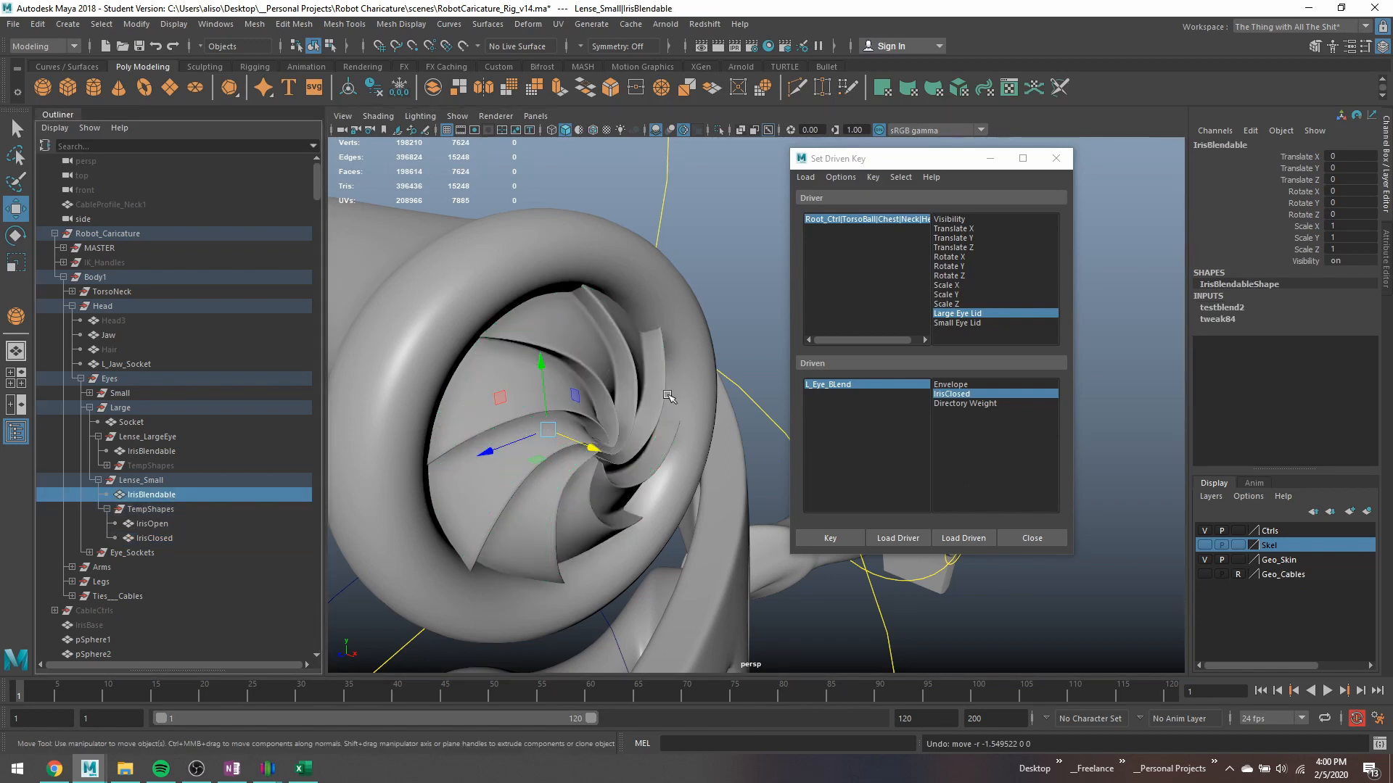
pyautogui.hotkey('alt', 'shift', 'd')
# Undo the recent small iris edits, including the IrisClosed shift, back to before testblend2 was created.
pyautogui.hotkey('ctrl', 'z')
pyautogui.hotkey('ctrl', 'z')
pyautogui.hotkey('ctrl', 'z')
pyautogui.hotkey('ctrl', 'z')
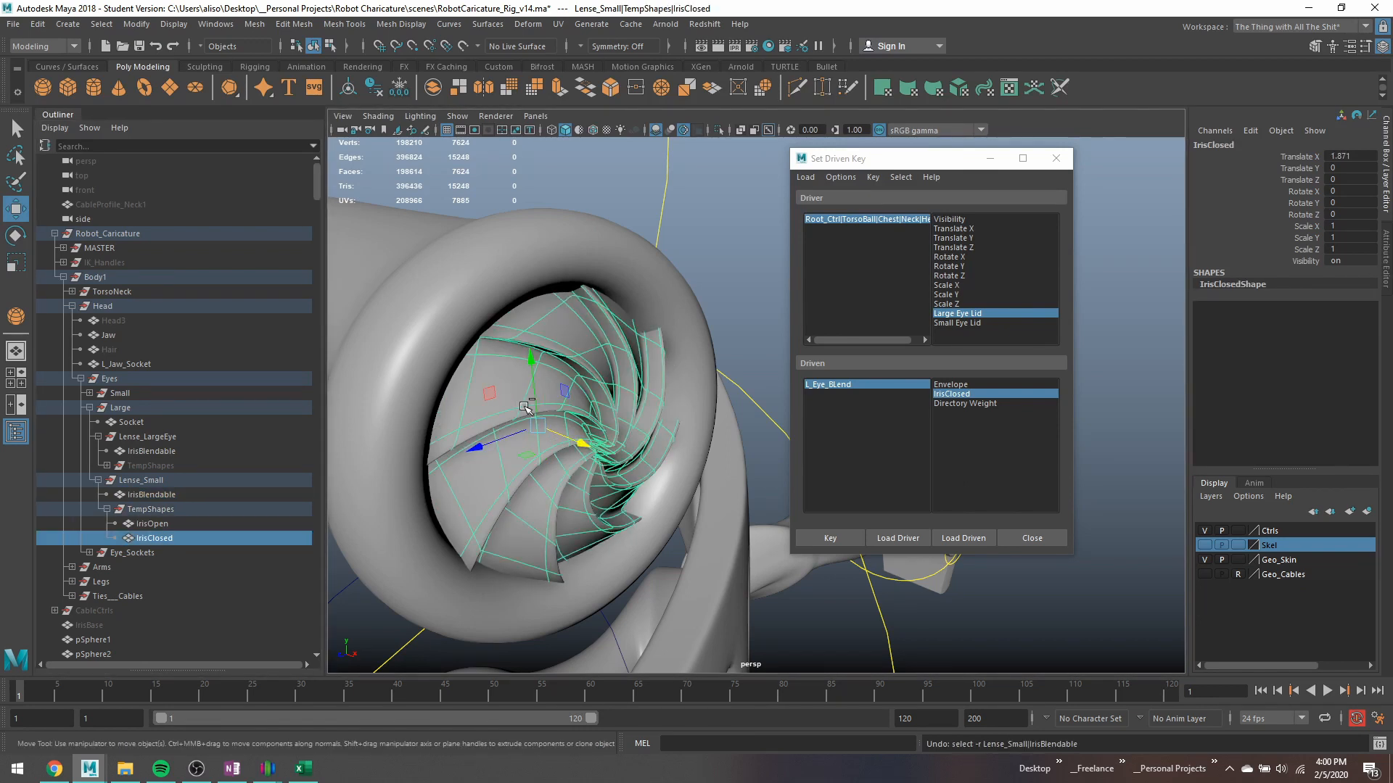
pyautogui.hotkey('ctrl', 'z')
pyautogui.hotkey('ctrl', 'z')
pyautogui.hotkey('ctrl', 'z')
pyautogui.hotkey('ctrl', 'z')
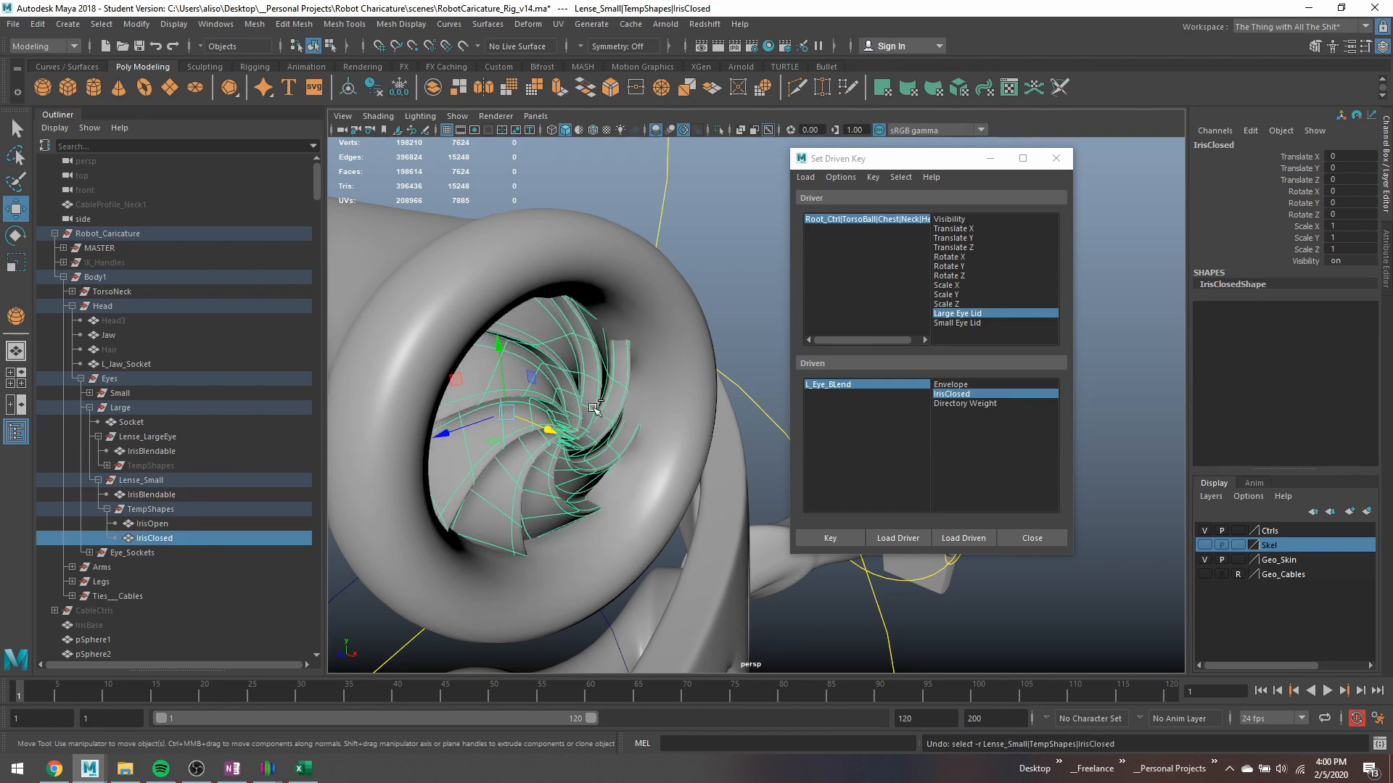
pyautogui.hotkey('ctrl', 'z')
pyautogui.hotkey('ctrl', 'z')
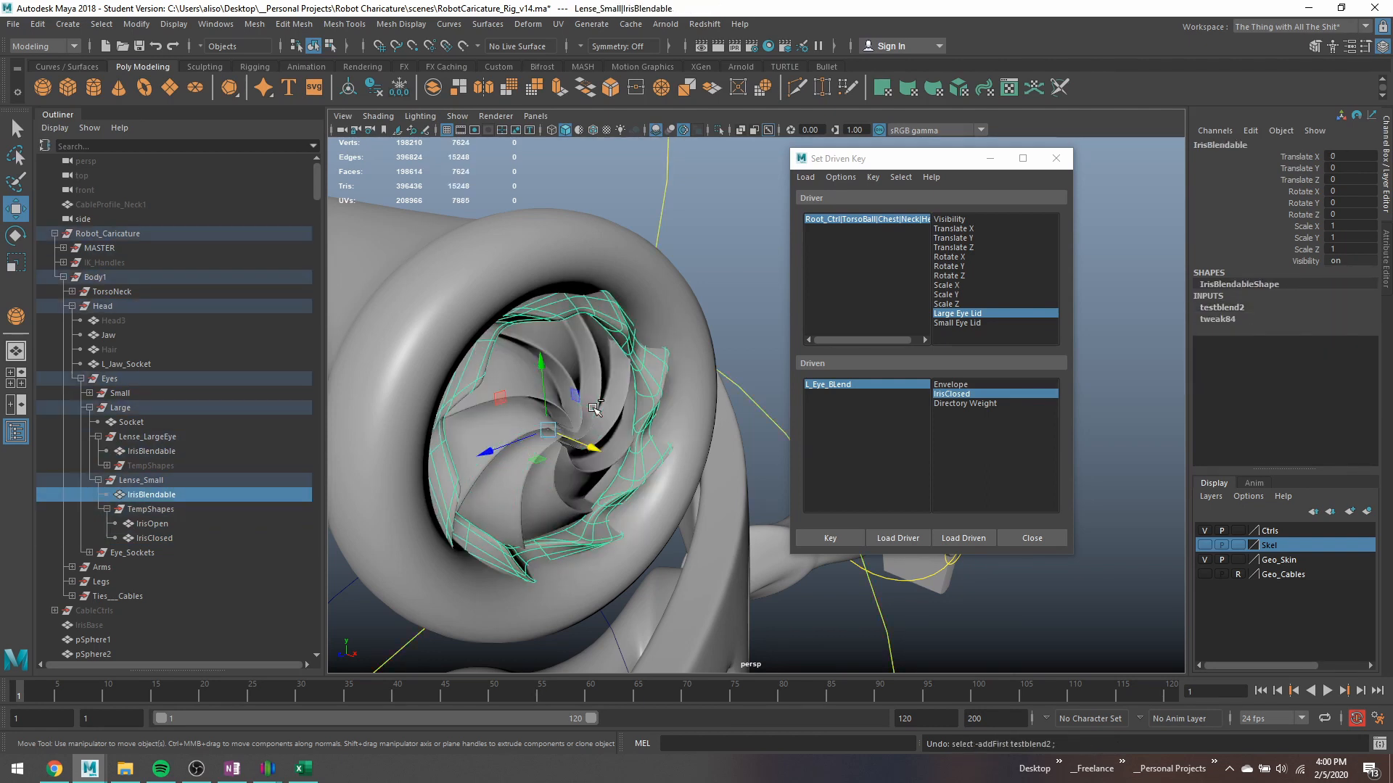
pyautogui.hotkey('ctrl', 'z')
pyautogui.hotkey('ctrl', 'z')
pyautogui.hotkey('ctrl', 'z')
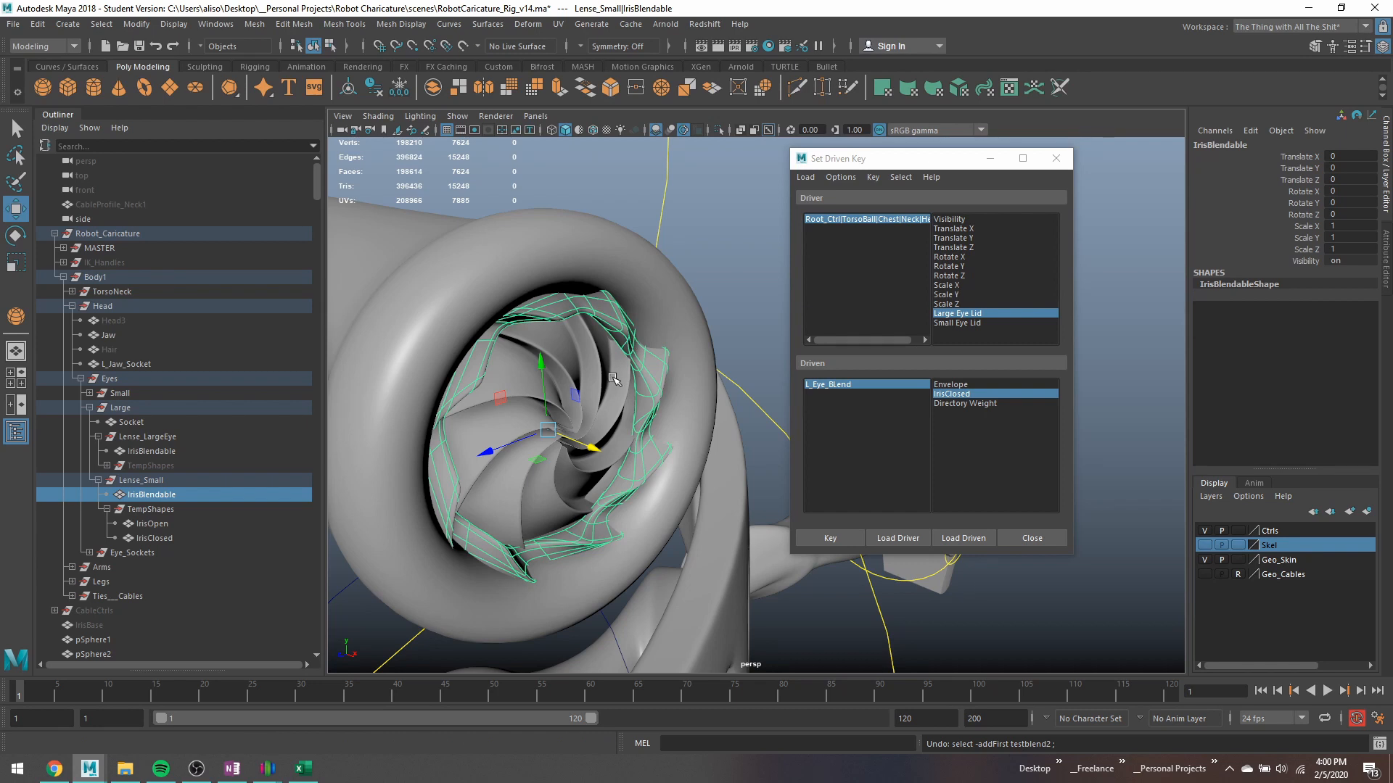
# Create a blend shape on Lense_Small's IrisBlendable mesh with the small IrisClosed mesh as its target.
pyautogui.moveTo(543, 432); pyautogui.dragTo(571, 439)
pyautogui.press('q')
pyautogui.keyDown('shift'); pyautogui.click(549, 314); pyautogui.keyUp('shift')
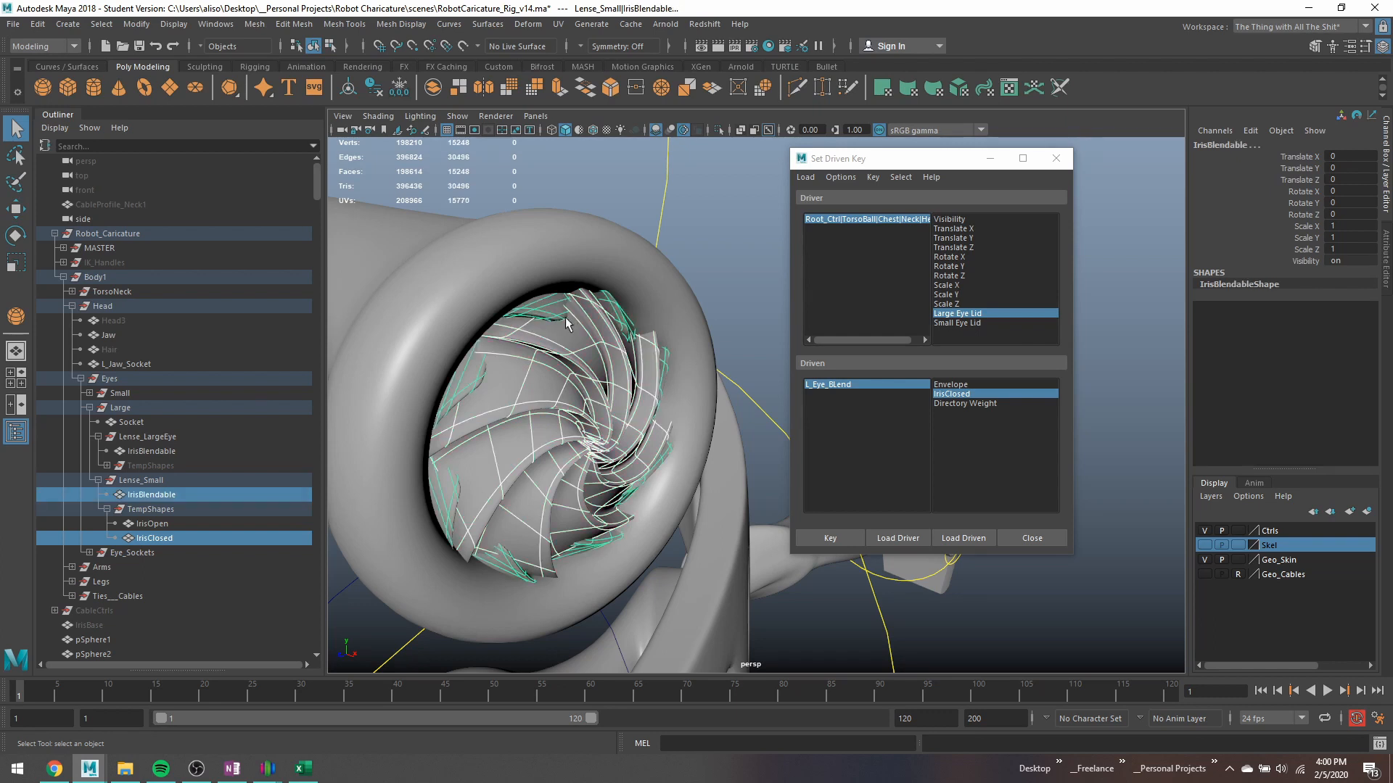
pyautogui.click(528, 24)
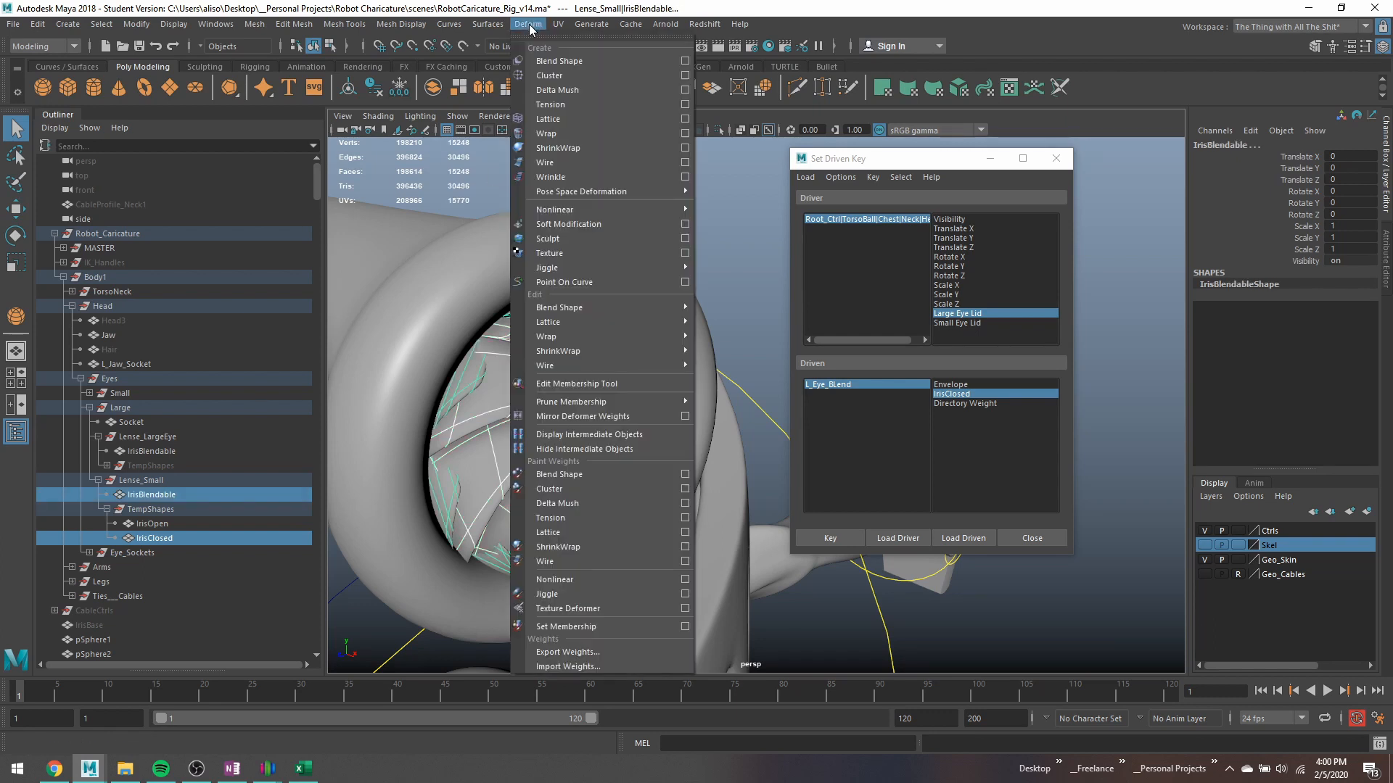
pyautogui.click(589, 55)
# Hide Lense_Small's TempShapes group and try out the IrisClosed weight of testblend2 on the small IrisBlendable mesh.
pyautogui.click(570, 362)
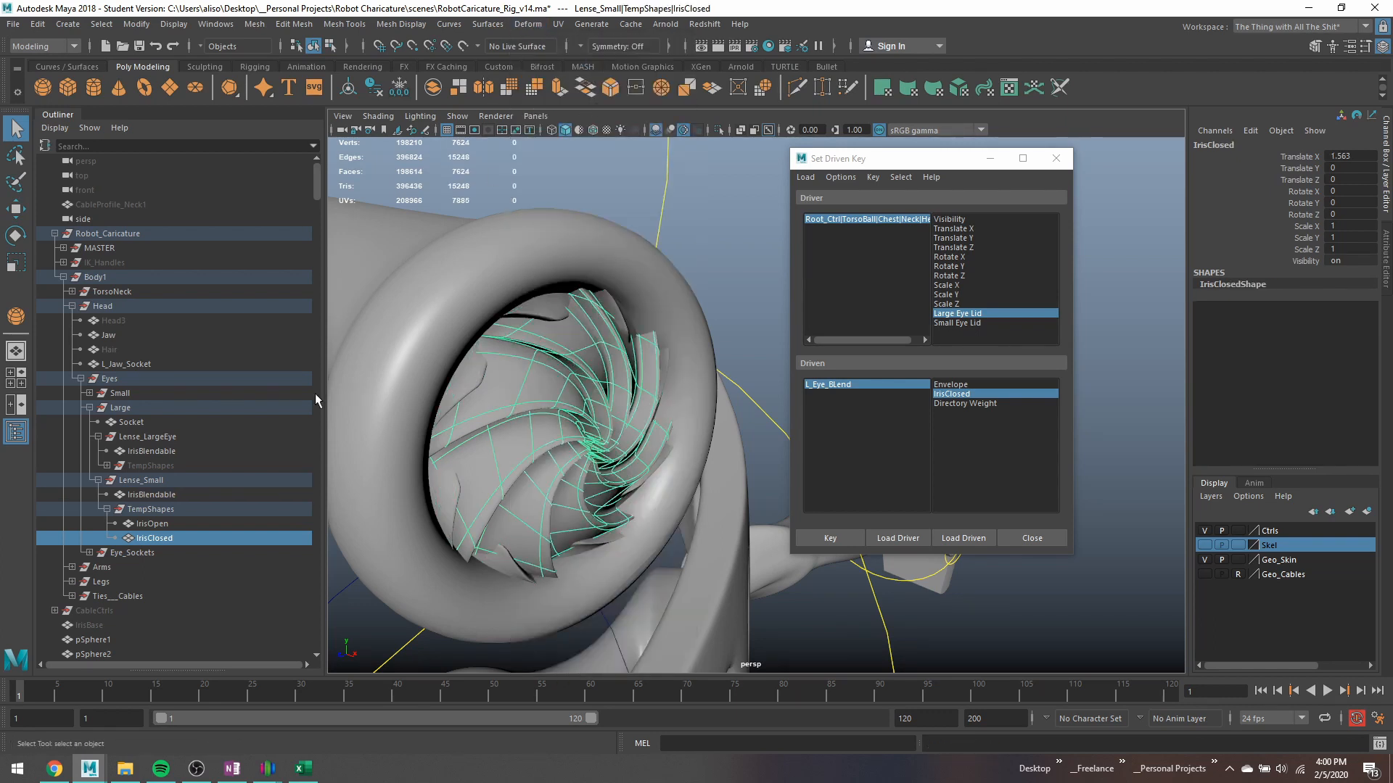
pyautogui.click(154, 495)
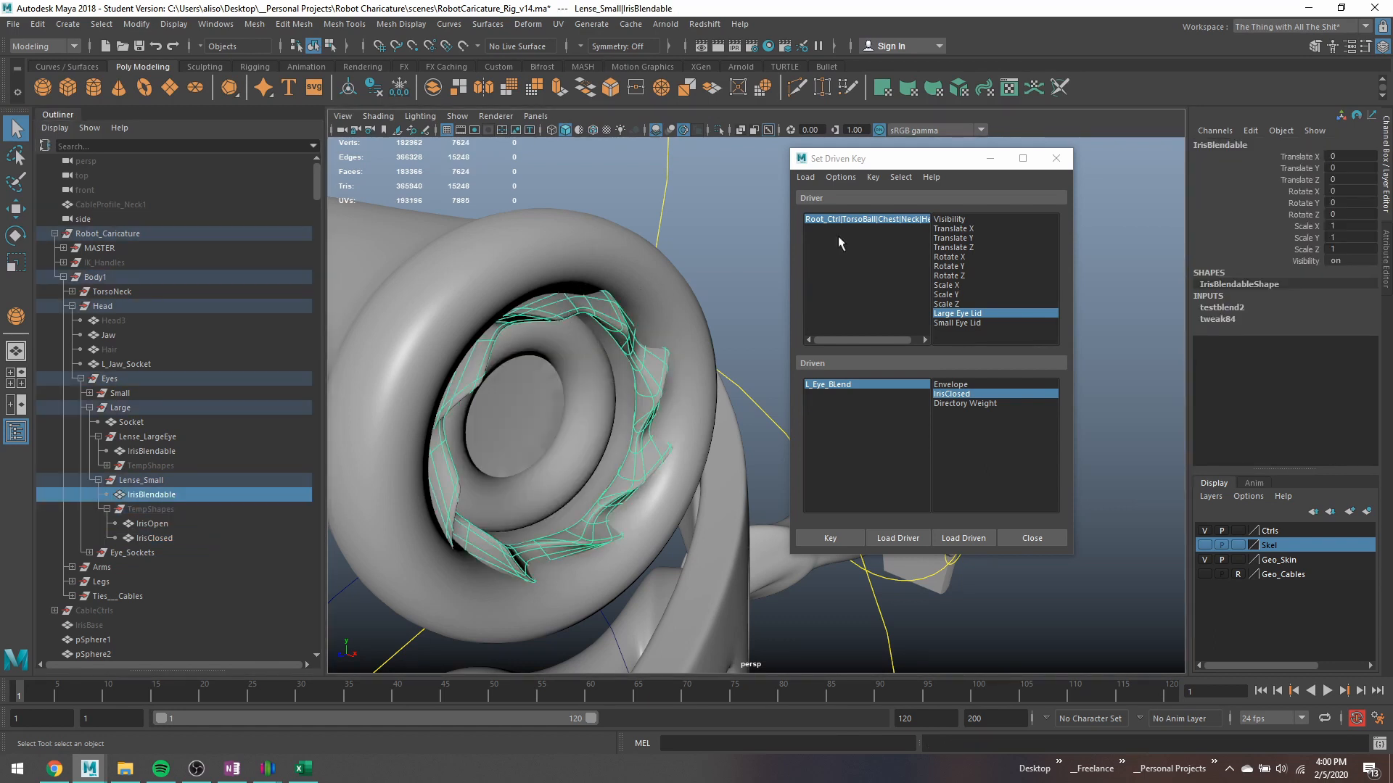
pyautogui.click(1233, 308)
pyautogui.click(1294, 331)
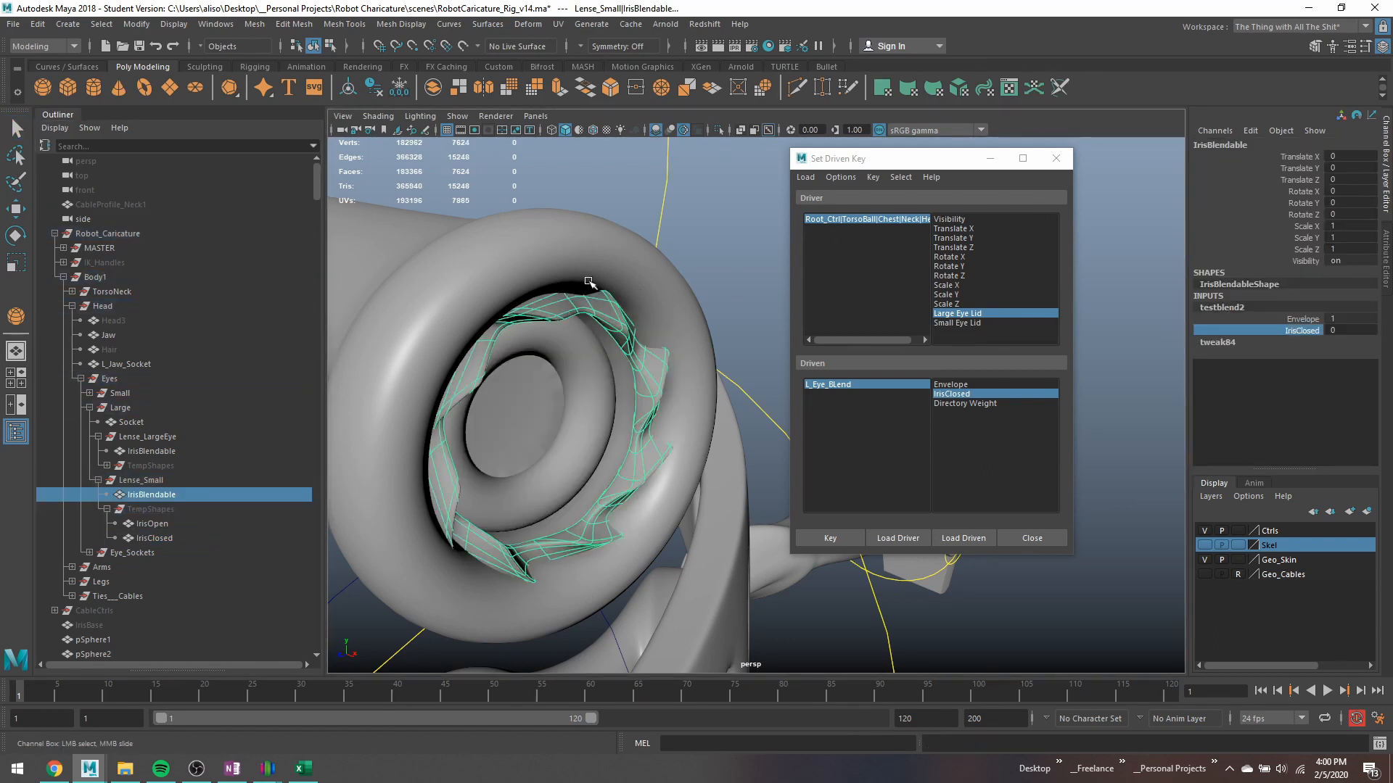
pyautogui.moveTo(591, 283); pyautogui.dragTo(581, 251, button='middle')
# Check the small IrisClosed shape, and test the small IrisBlendable's IrisClosed weight up to 1 and back to 0.
pyautogui.click(176, 509)
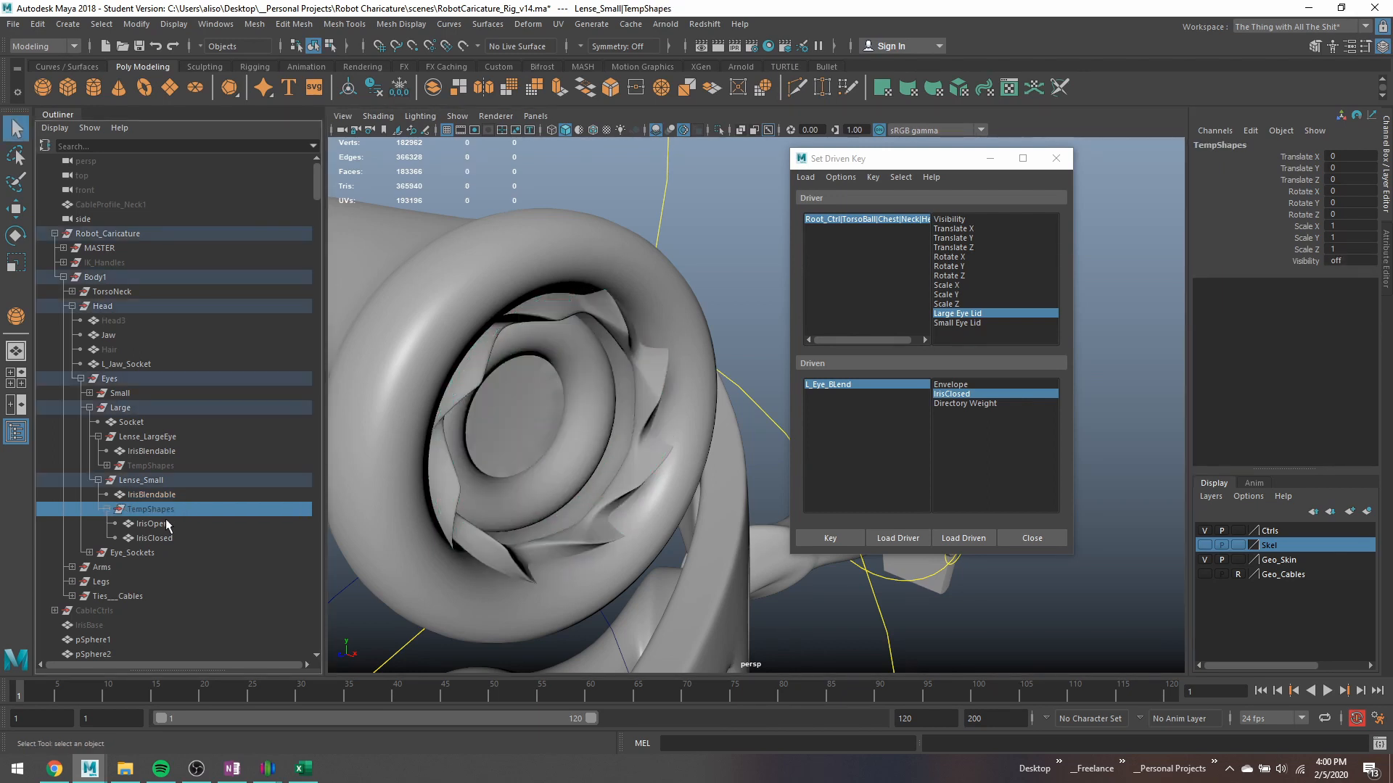
pyautogui.click(165, 520)
pyautogui.click(156, 538)
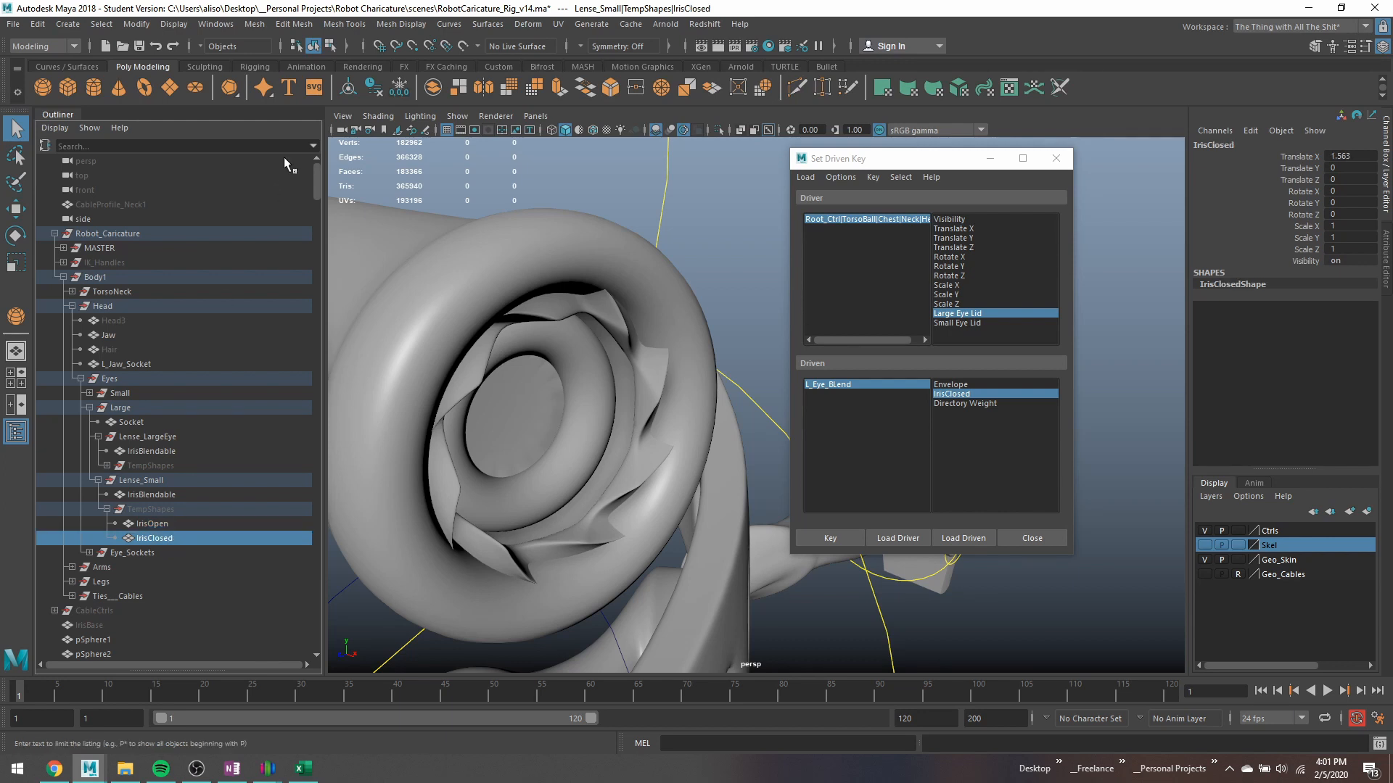
pyautogui.click(398, 88)
pyautogui.click(593, 335)
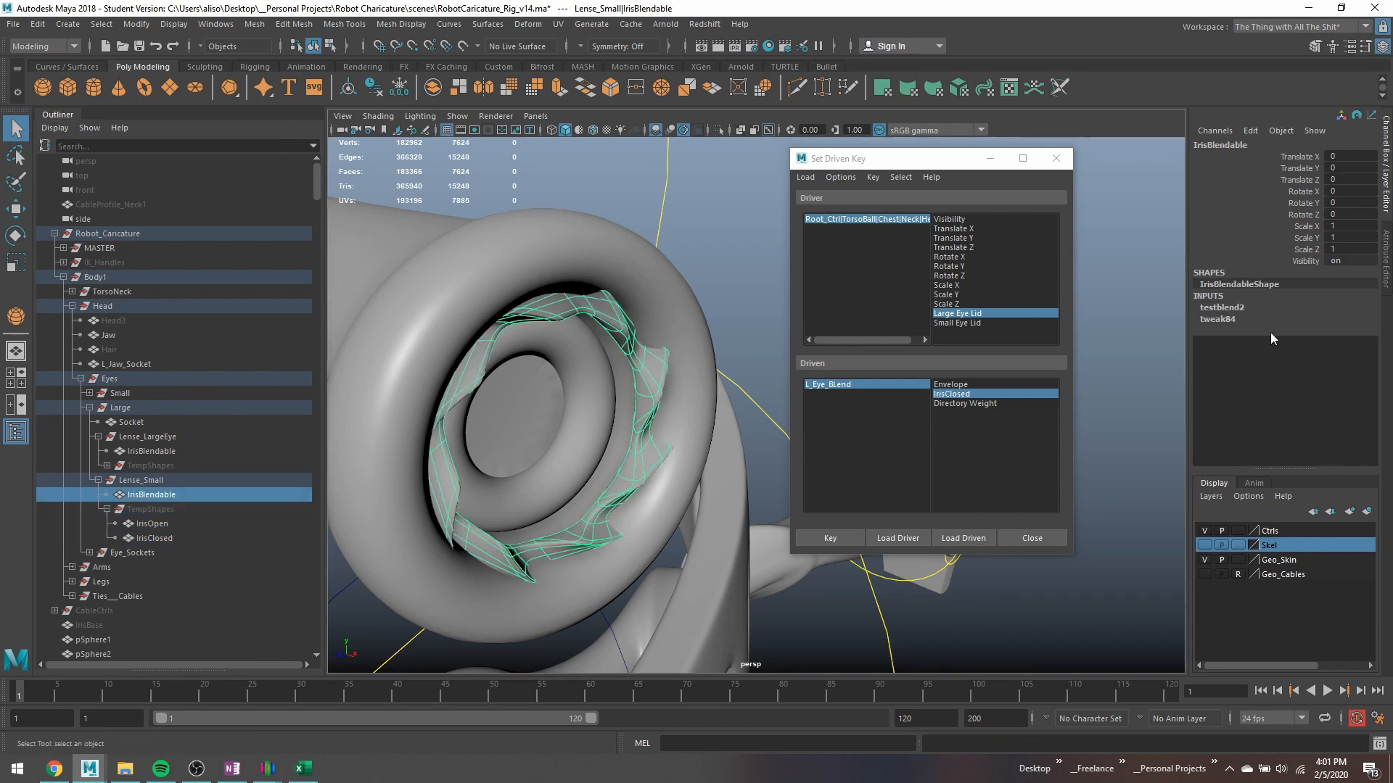
pyautogui.click(1293, 330)
pyautogui.moveTo(651, 235); pyautogui.dragTo(668, 251, button='middle')
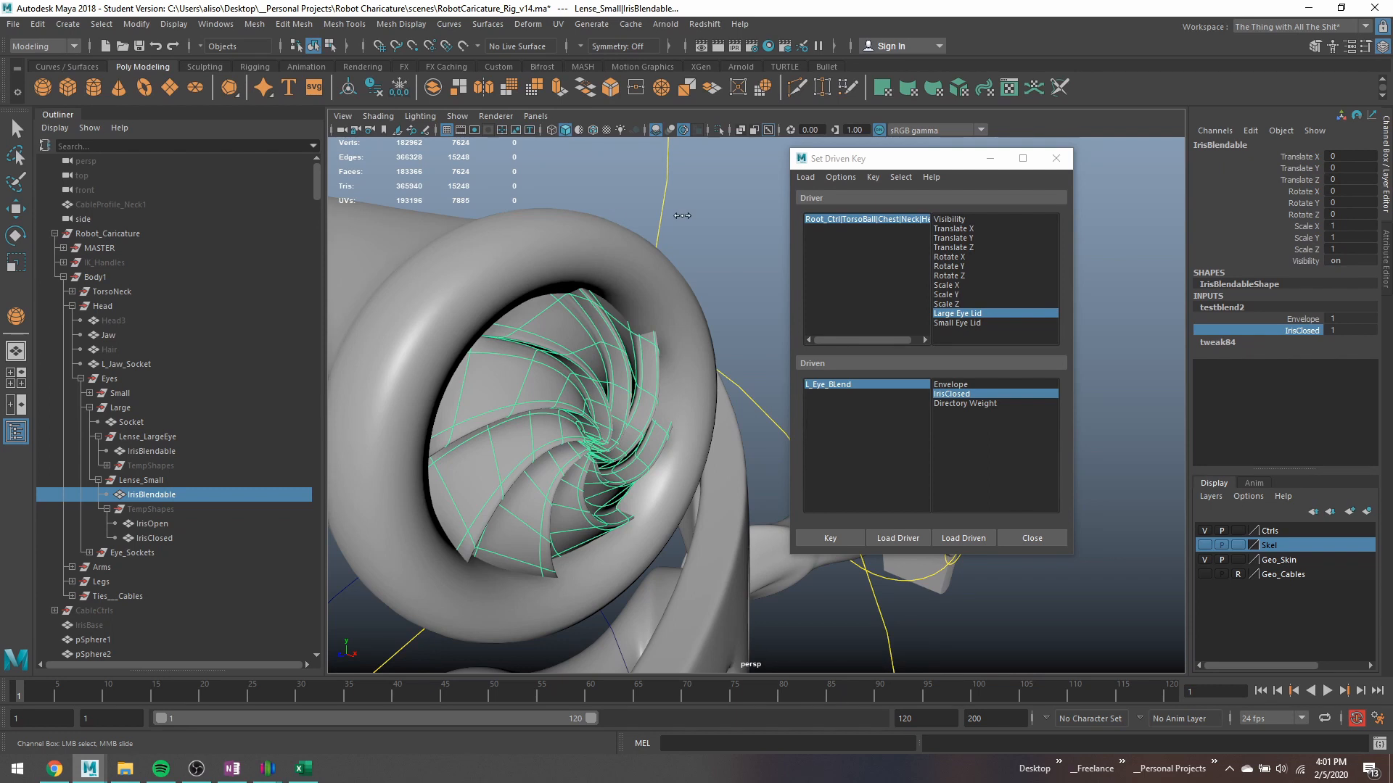
pyautogui.moveTo(681, 216)
pyautogui.mouseDown(button='middle')
pyautogui.moveTo(660, 219)
pyautogui.moveTo(707, 236)
pyautogui.moveTo(693, 235)
pyautogui.mouseUp(button='middle')
pyautogui.scroll(-1, 709, 236)
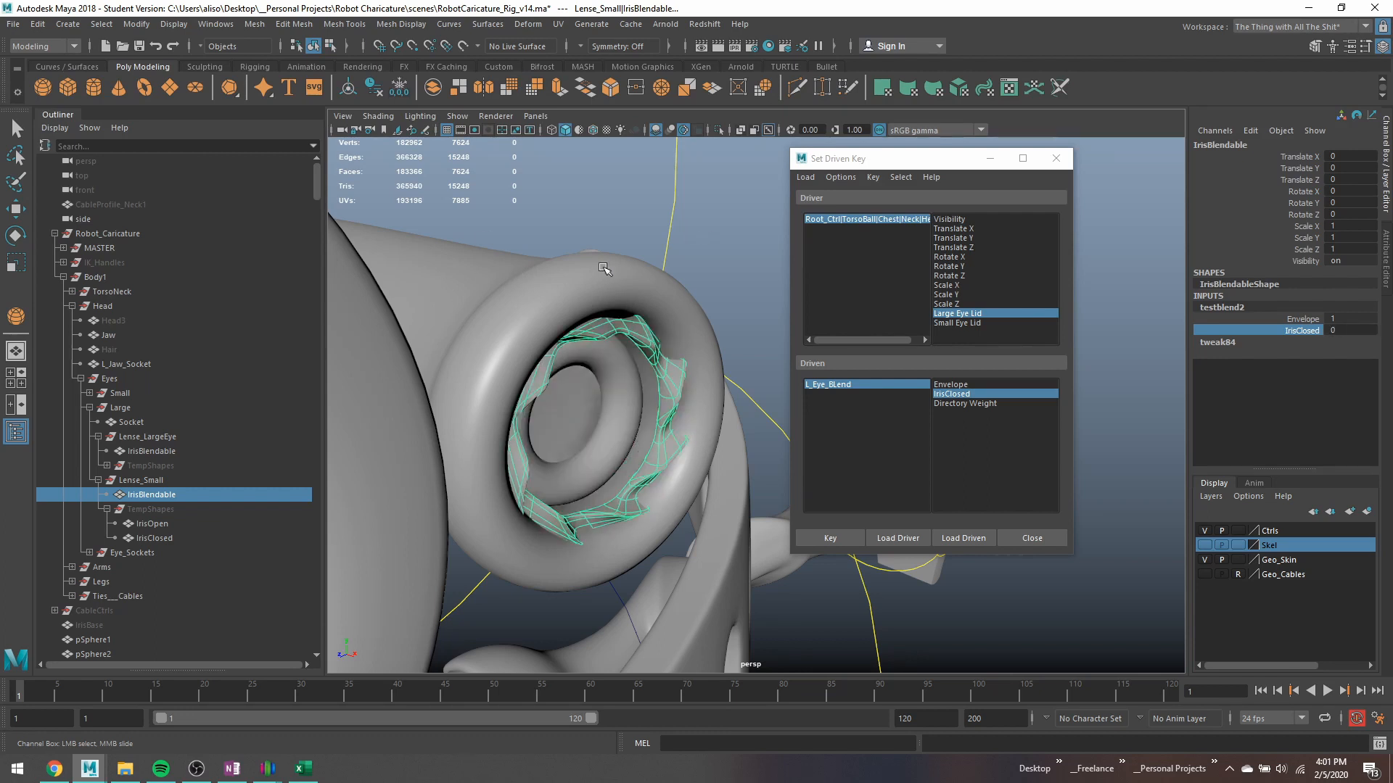
# Rename the small IrisBlendable's testblend2 node as Small_eyelid_blend.
pyautogui.keyDown('alt'); pyautogui.moveTo(663, 243); pyautogui.dragTo(535, 236); pyautogui.keyUp('alt')
pyautogui.doubleClick(1240, 306)
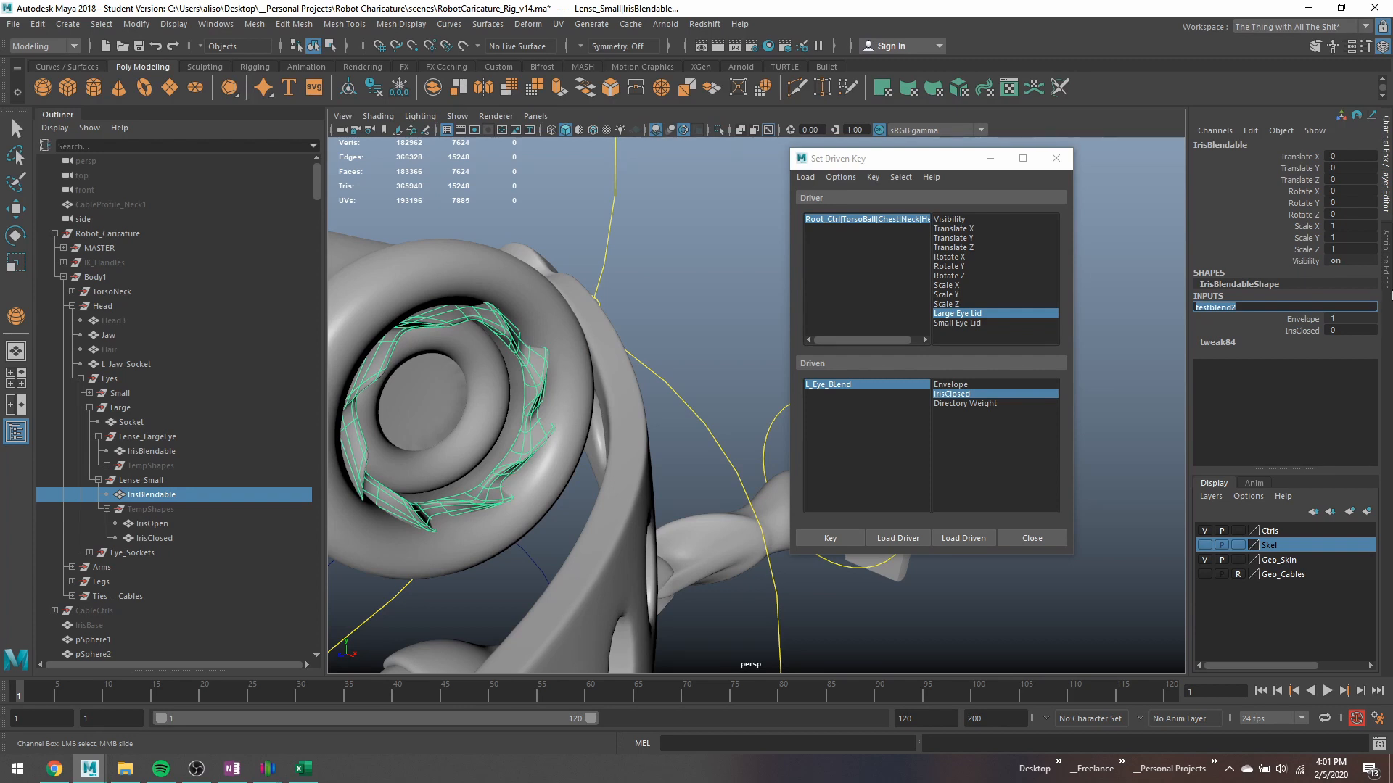
pyautogui.write('Rblend')
pyautogui.press('Return')
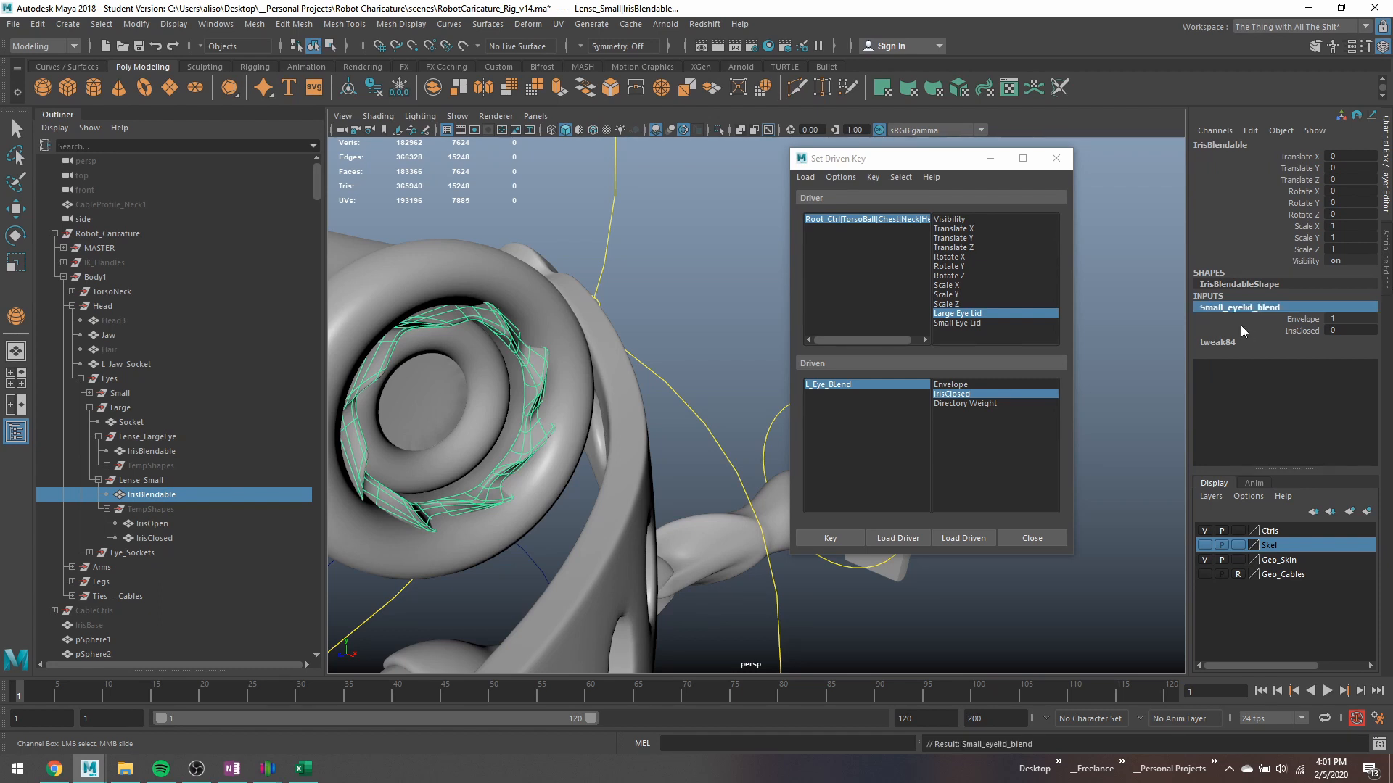
# Filter the scene list by "blend" and load Small_eyelid_blend as the driven object with its IrisClosed attribute selected.
pyautogui.click(55, 127)
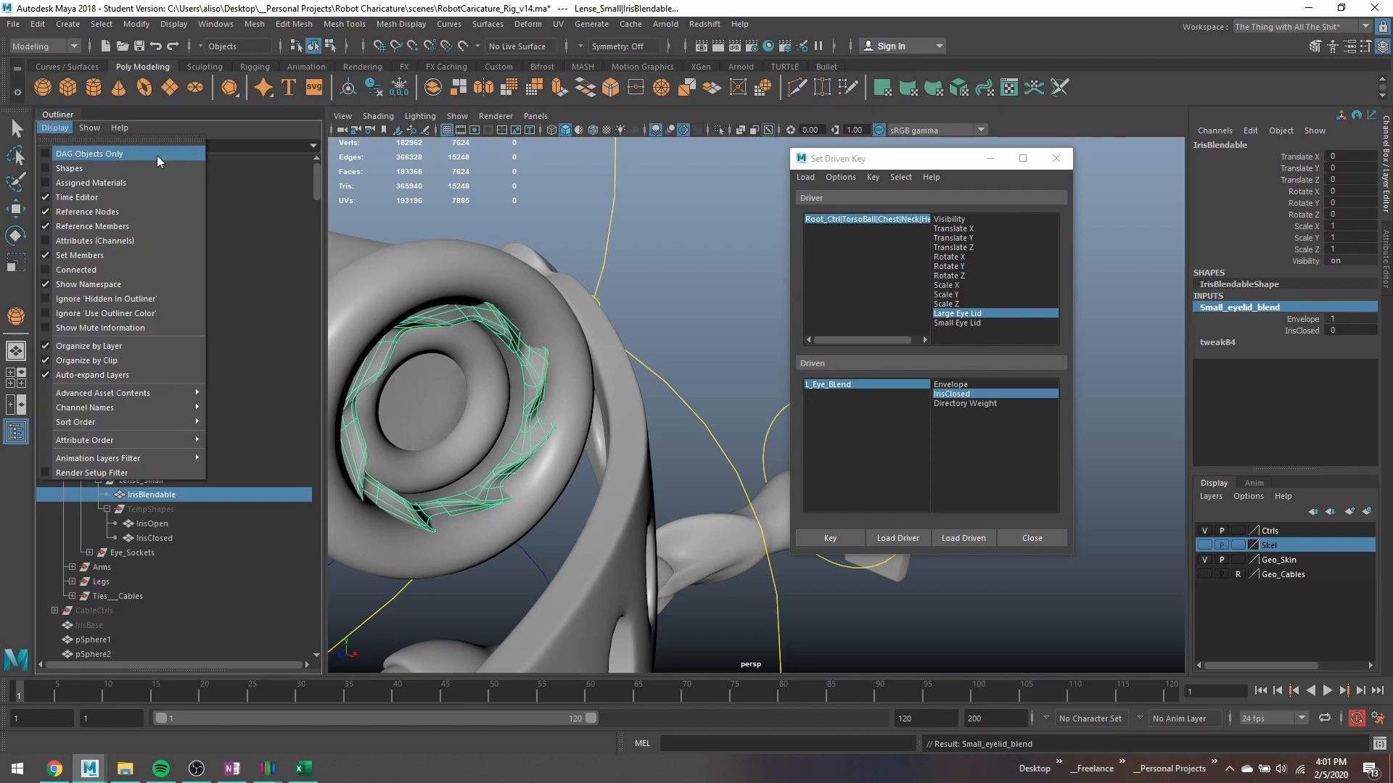
pyautogui.click(221, 145)
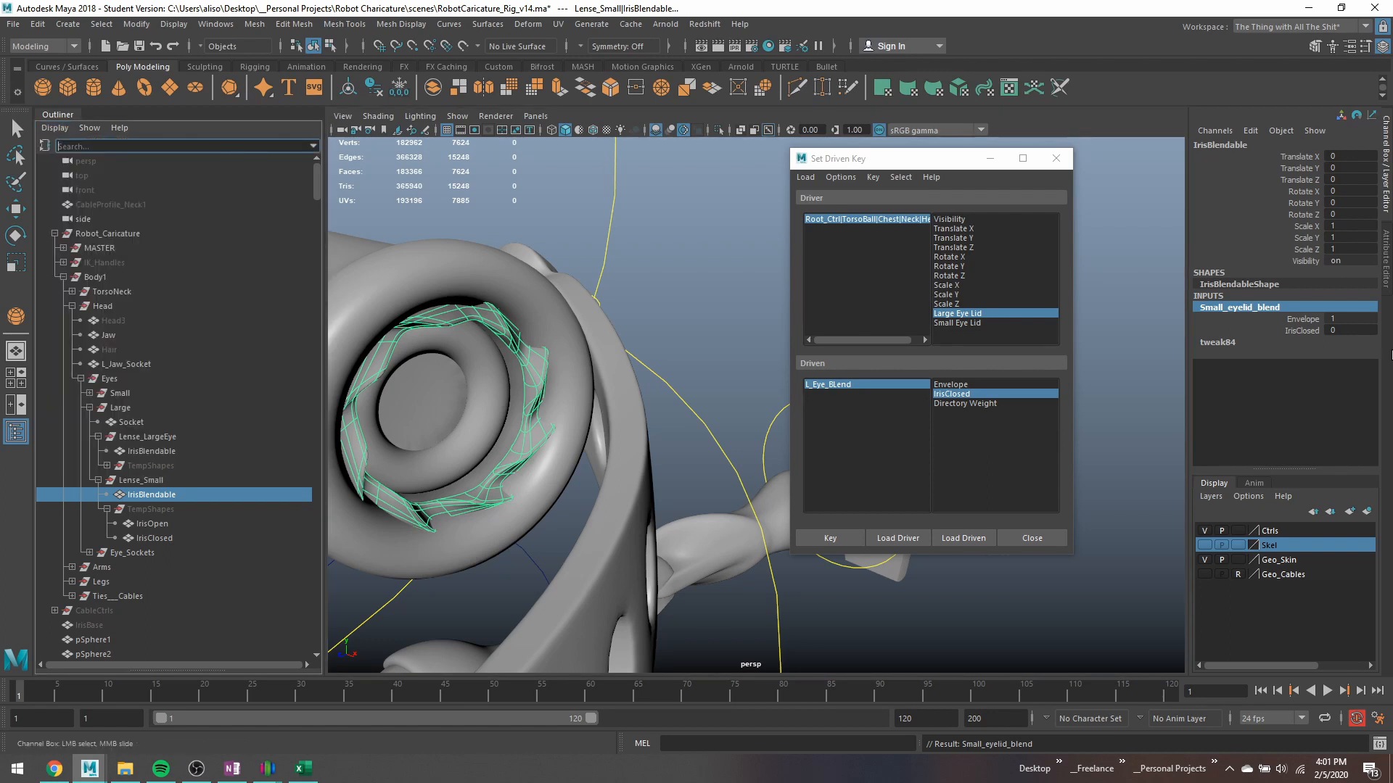
pyautogui.write('blend')
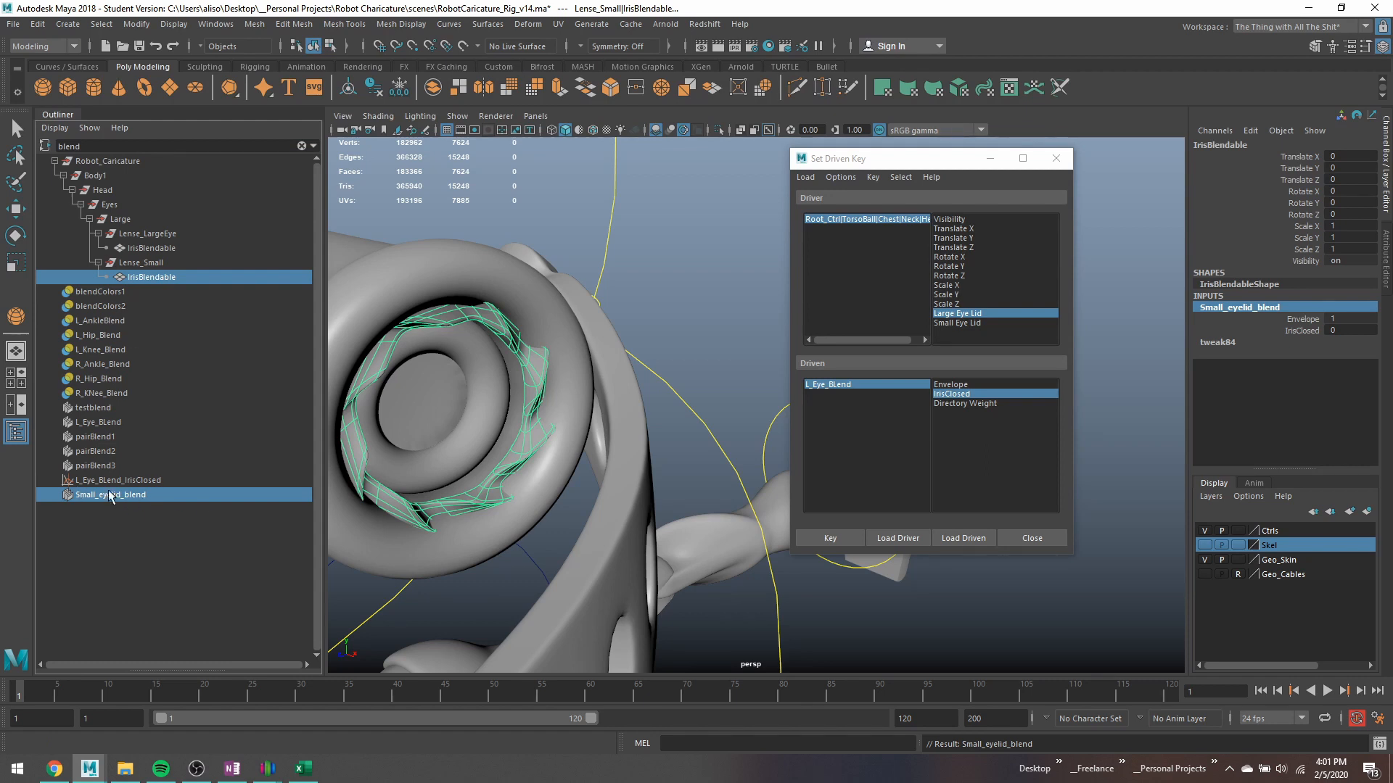
pyautogui.click(916, 539)
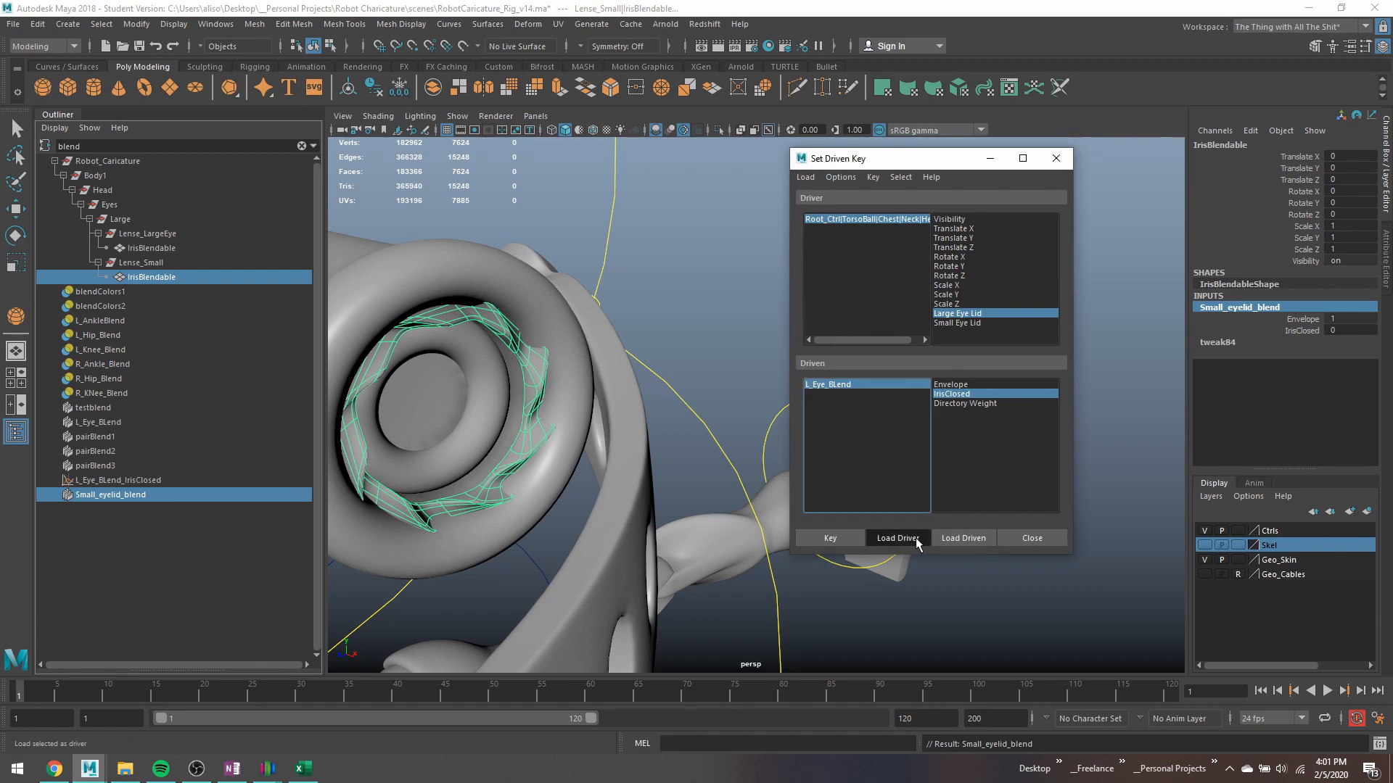
pyautogui.click(966, 543)
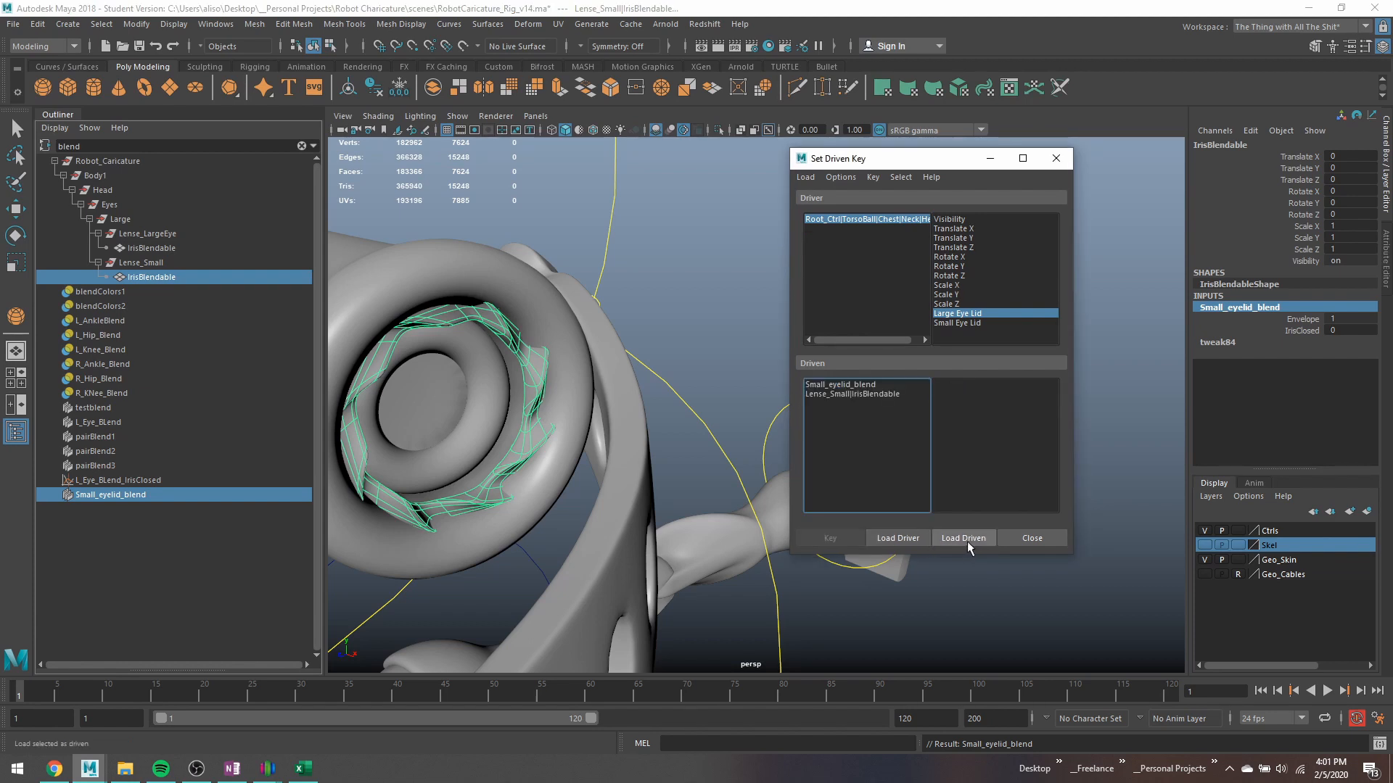
pyautogui.click(835, 385)
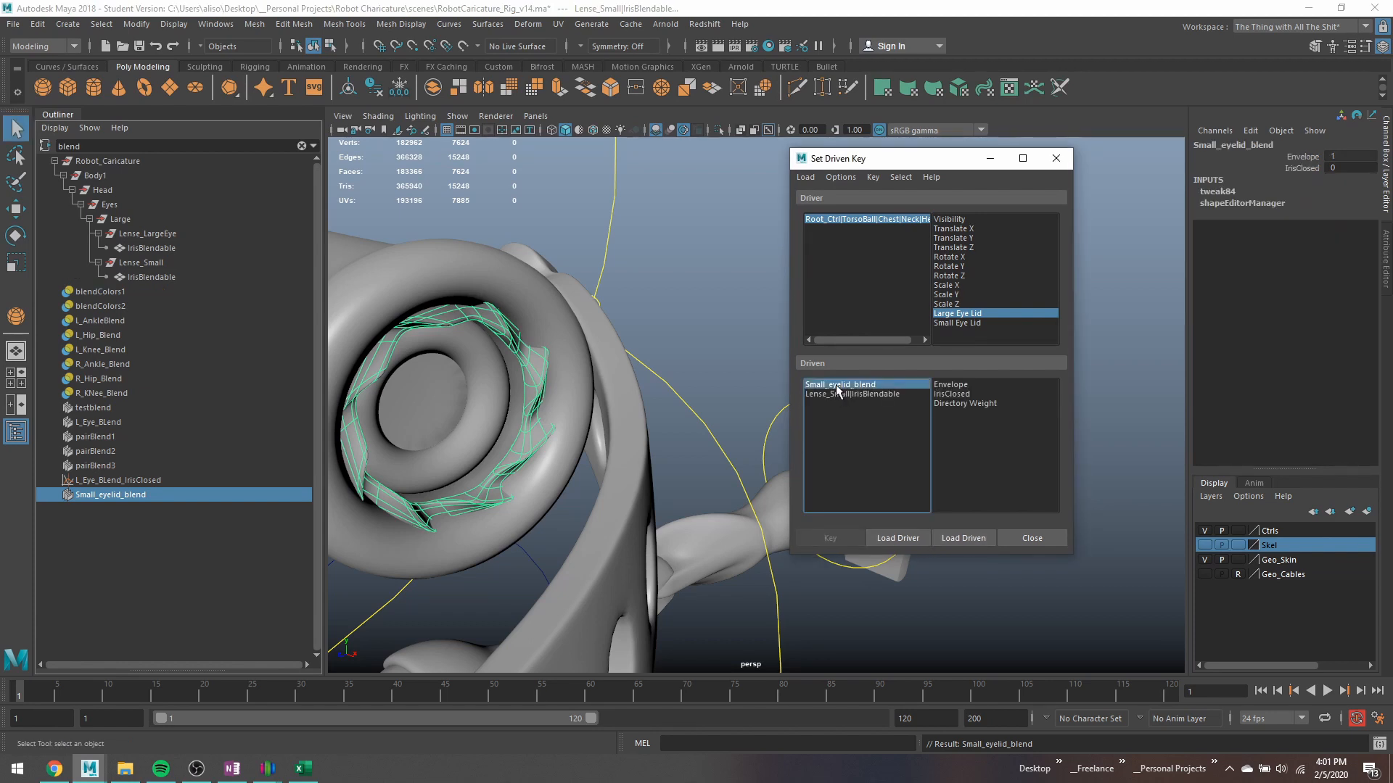
pyautogui.click(950, 394)
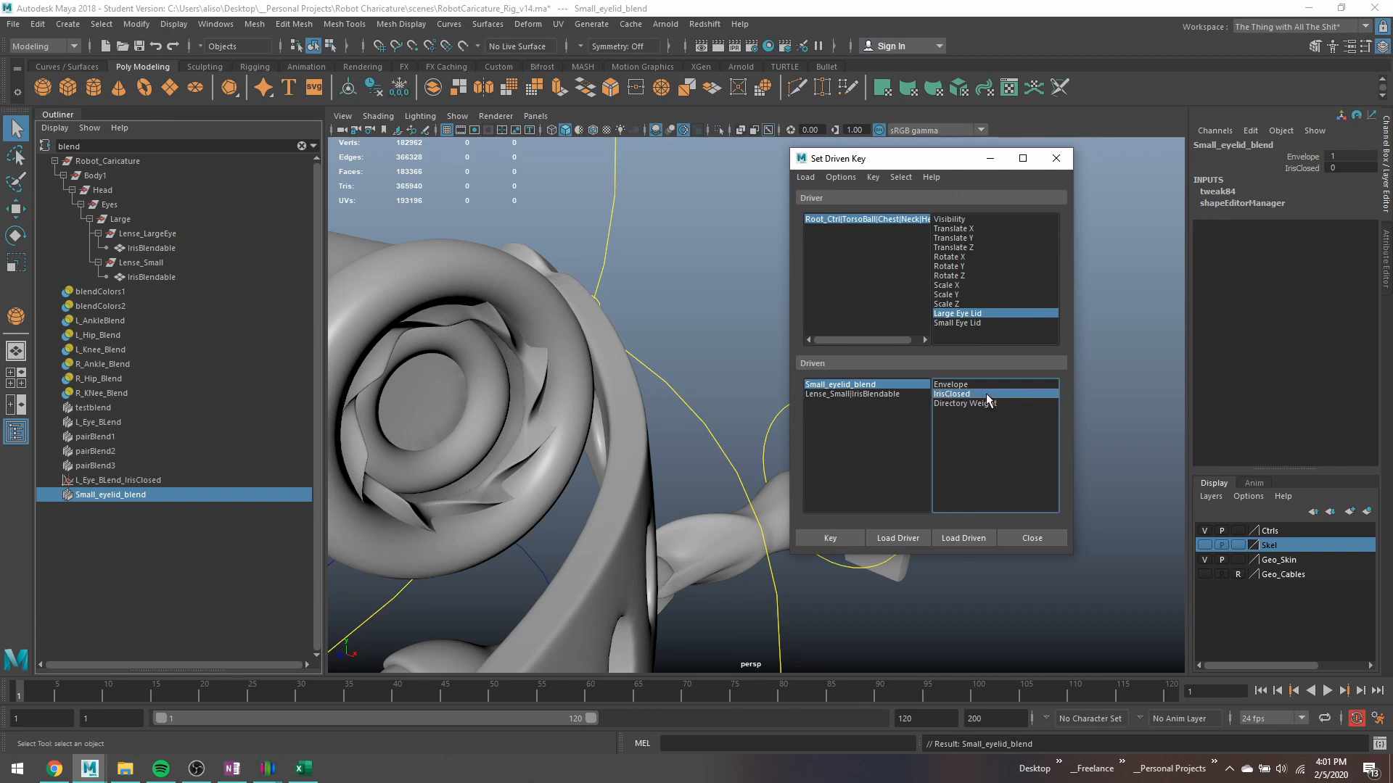
# Select the Head control and key Small_eyelid_blend's IrisClosed at 0 with Large Eye Lid as the driver.
pyautogui.keyDown('alt'); pyautogui.moveTo(637, 353); pyautogui.dragTo(608, 332); pyautogui.keyUp('alt')
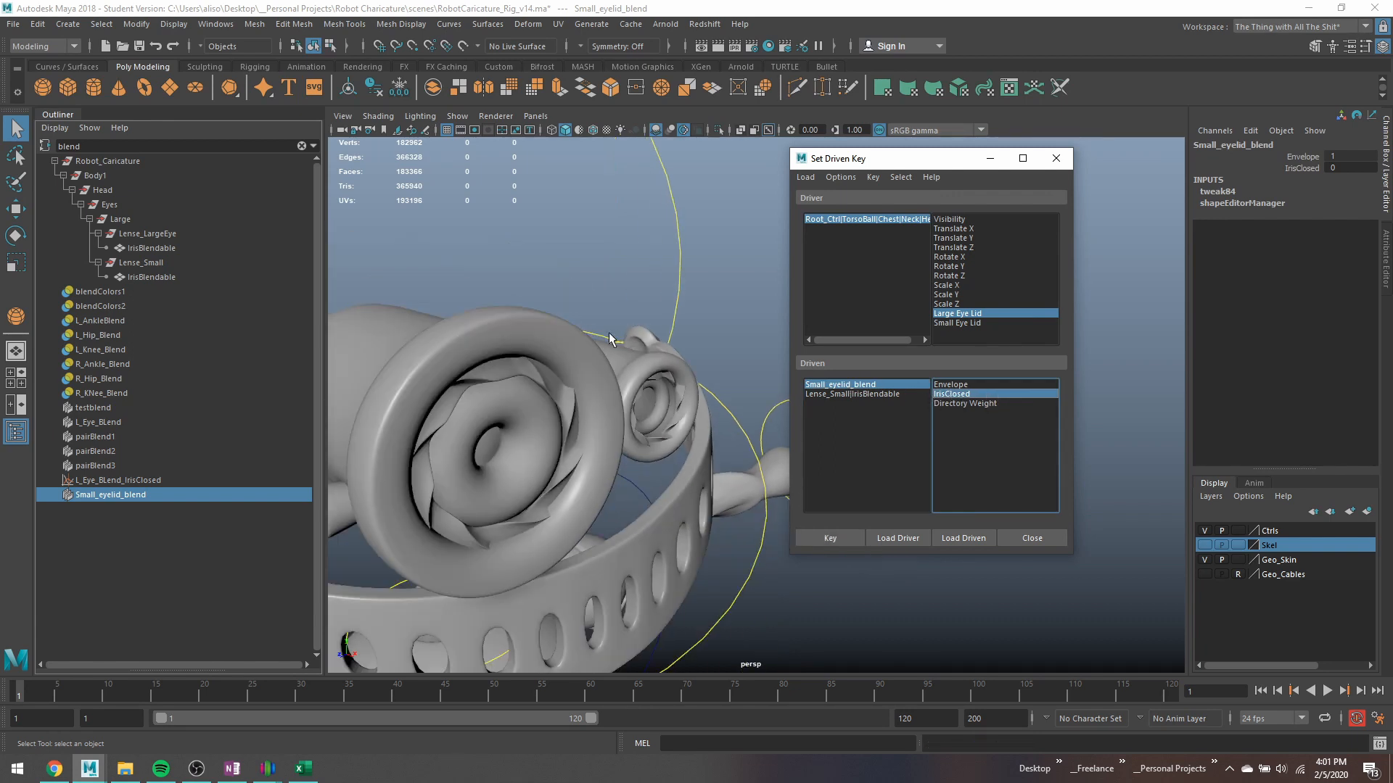
pyautogui.click(678, 254)
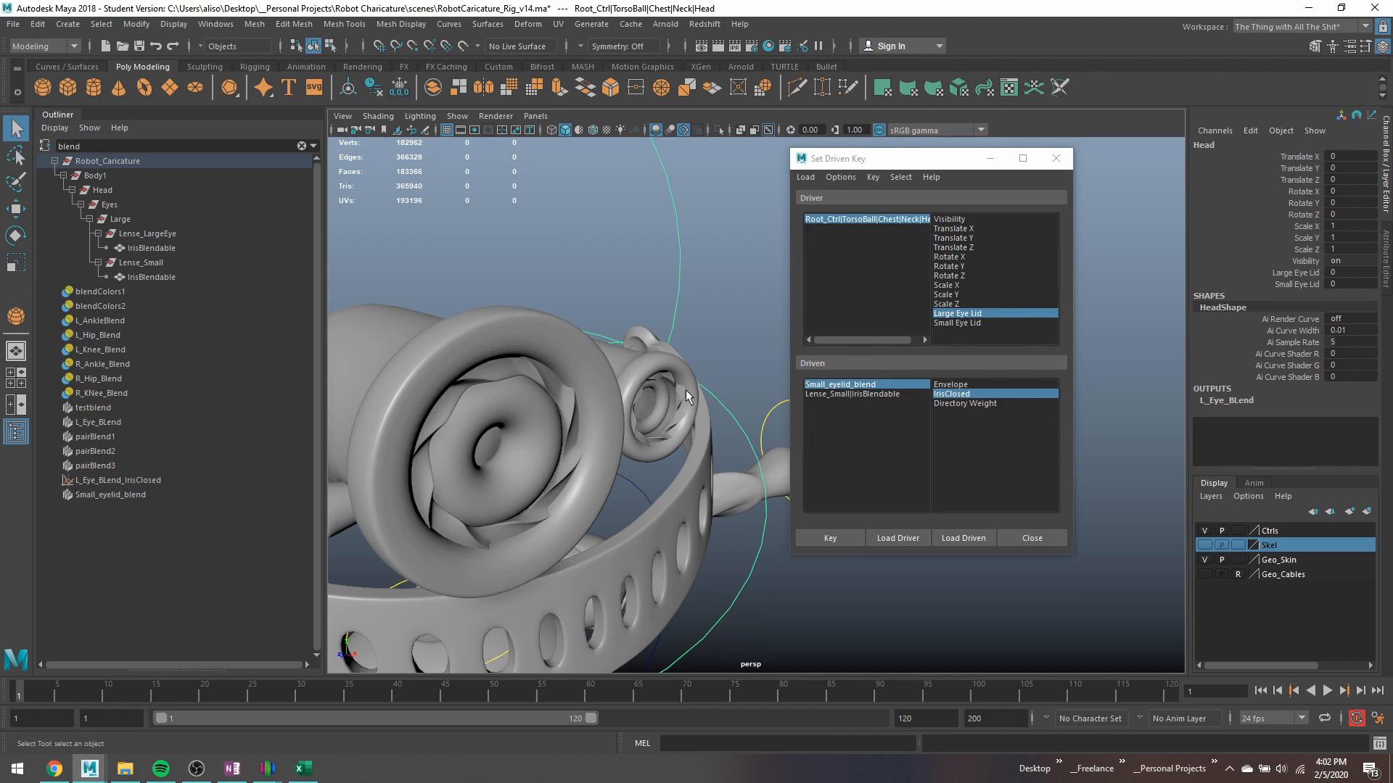
pyautogui.click(842, 538)
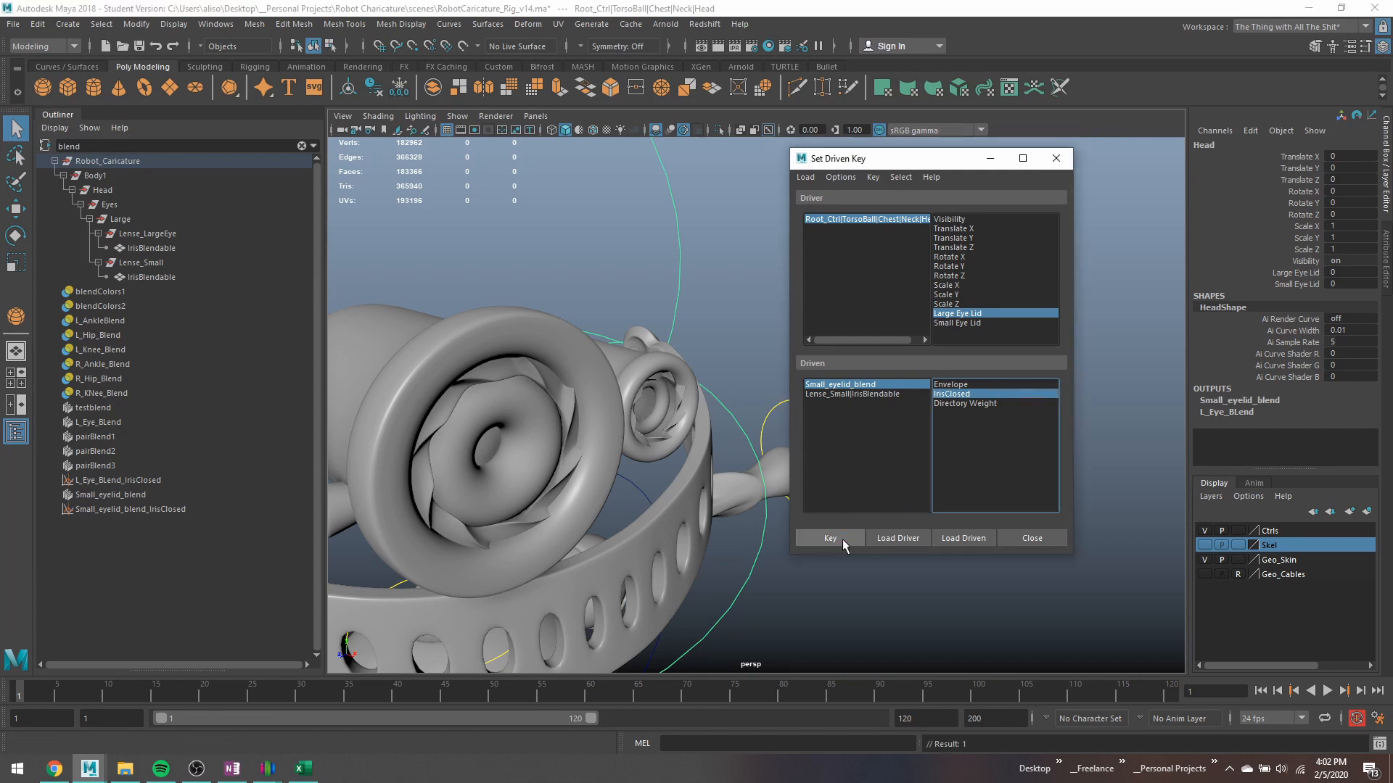
# Set the Head control's Small Eye Lid and Small_eyelid_blend's IrisClosed to 1, and set a driven key.
pyautogui.click(1351, 284)
pyautogui.write('1')
pyautogui.press('Return')
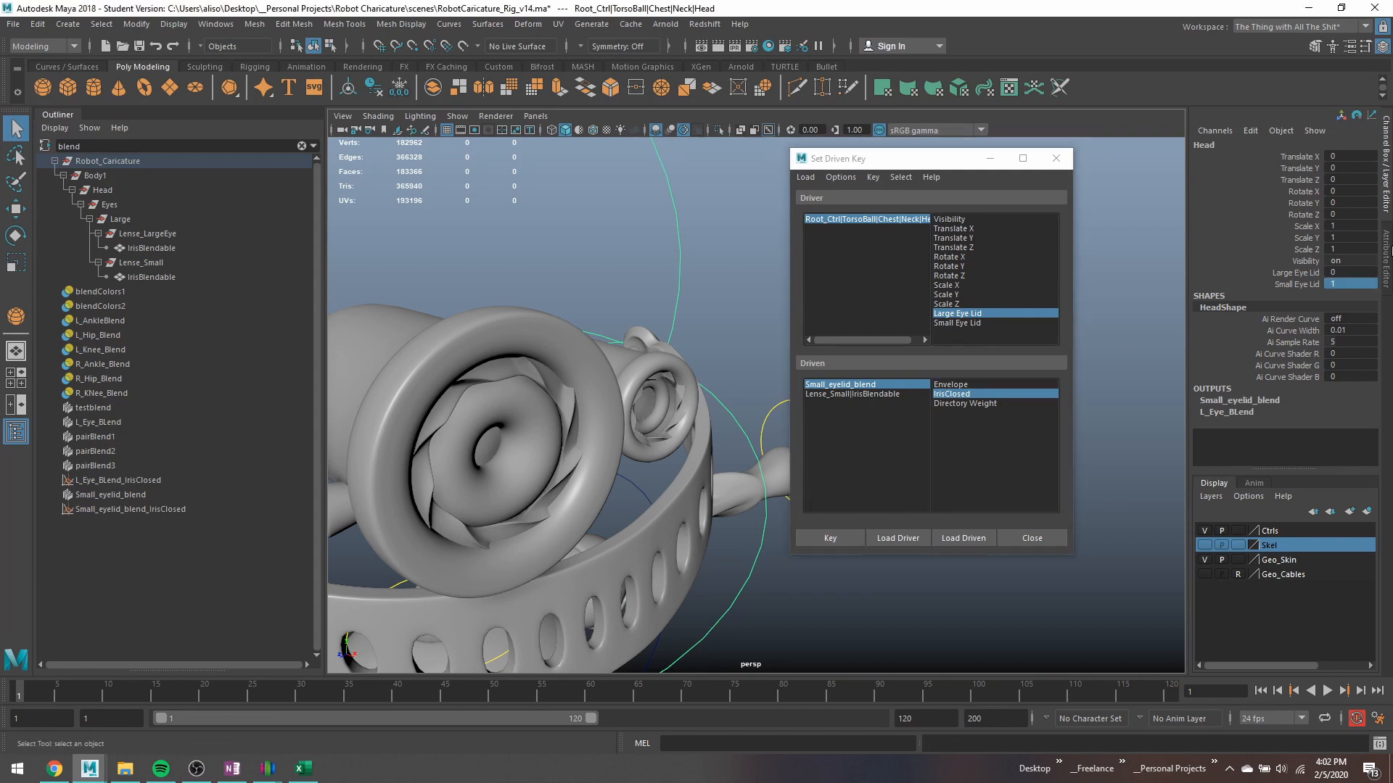
pyautogui.click(815, 384)
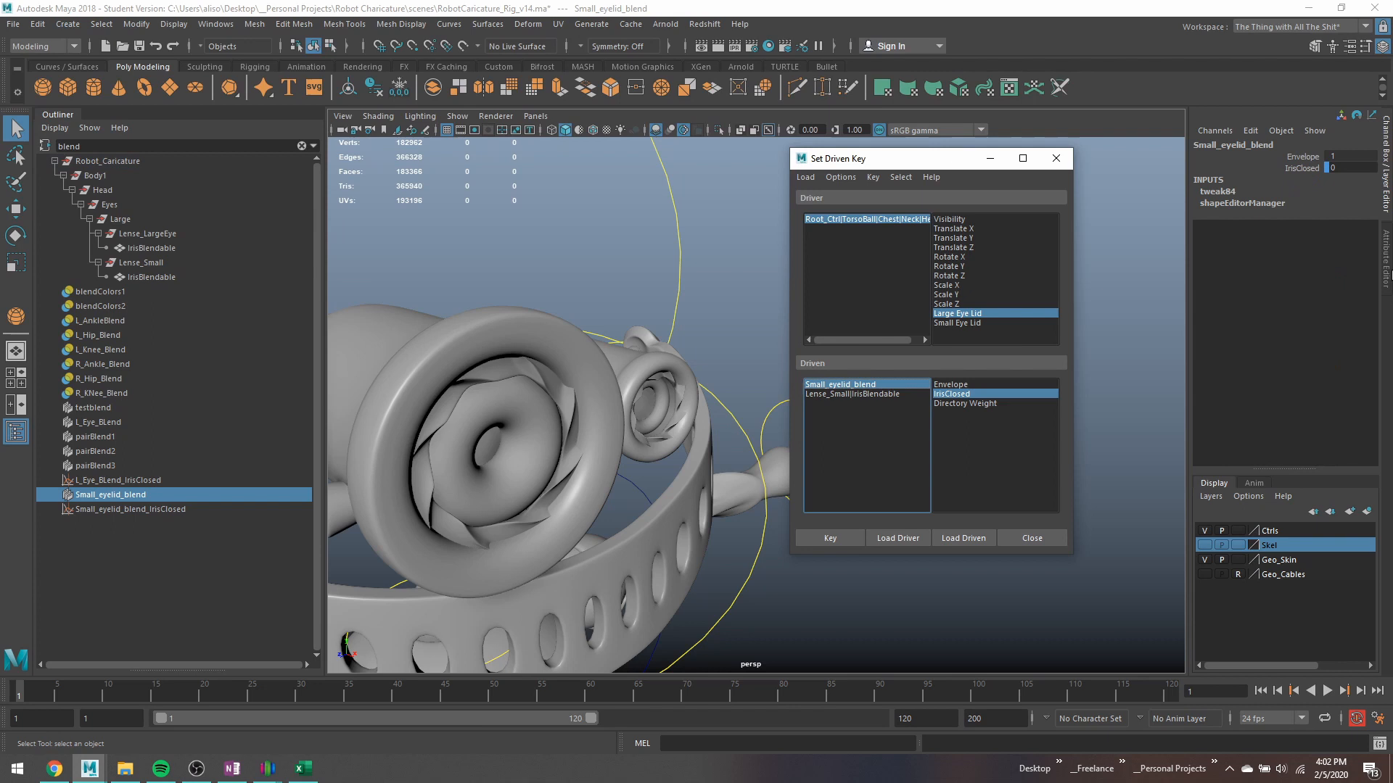
pyautogui.click(1342, 168)
pyautogui.write('1')
pyautogui.press('Return')
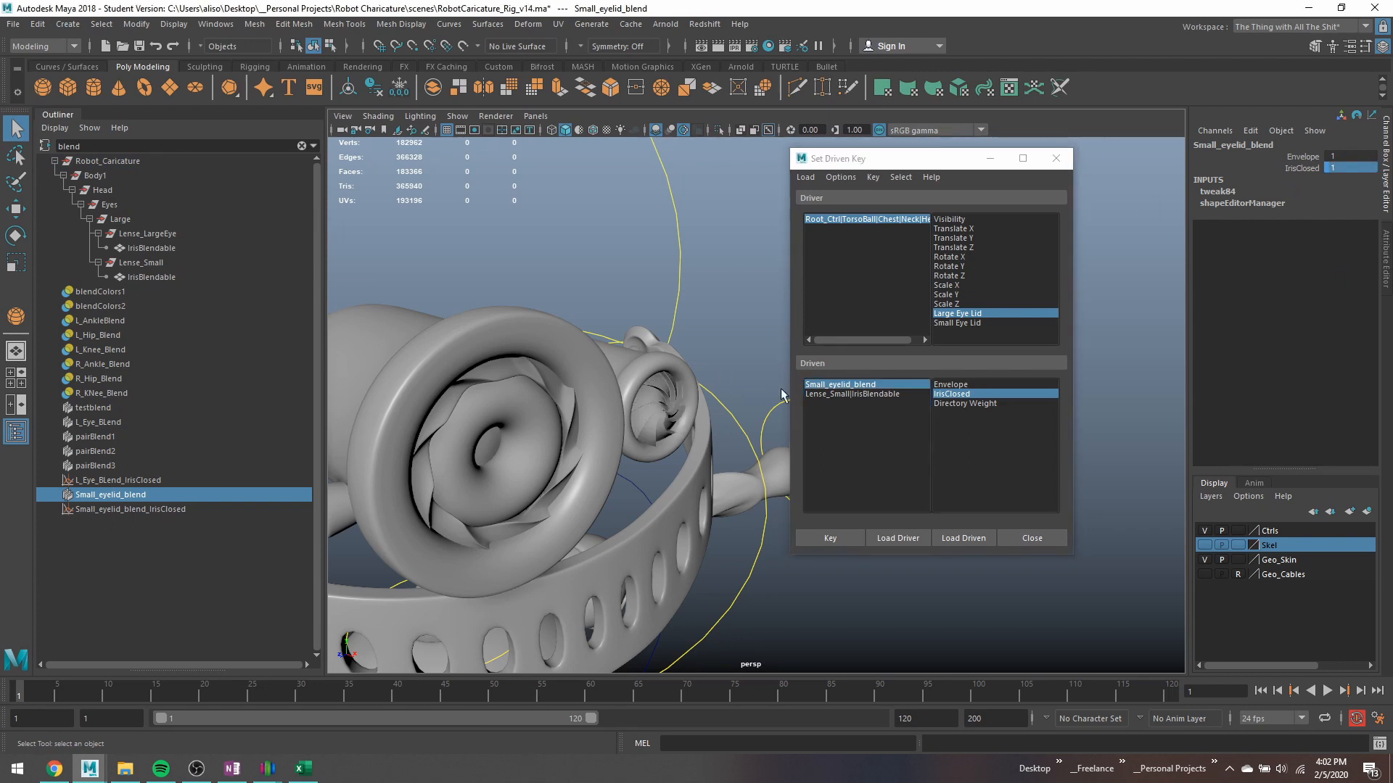
pyautogui.click(851, 533)
# Test the small iris by varying the Head control's Small Eye Lid attribute between 1 and 0.
pyautogui.moveTo(658, 299); pyautogui.dragTo(689, 302)
pyautogui.click(1296, 285)
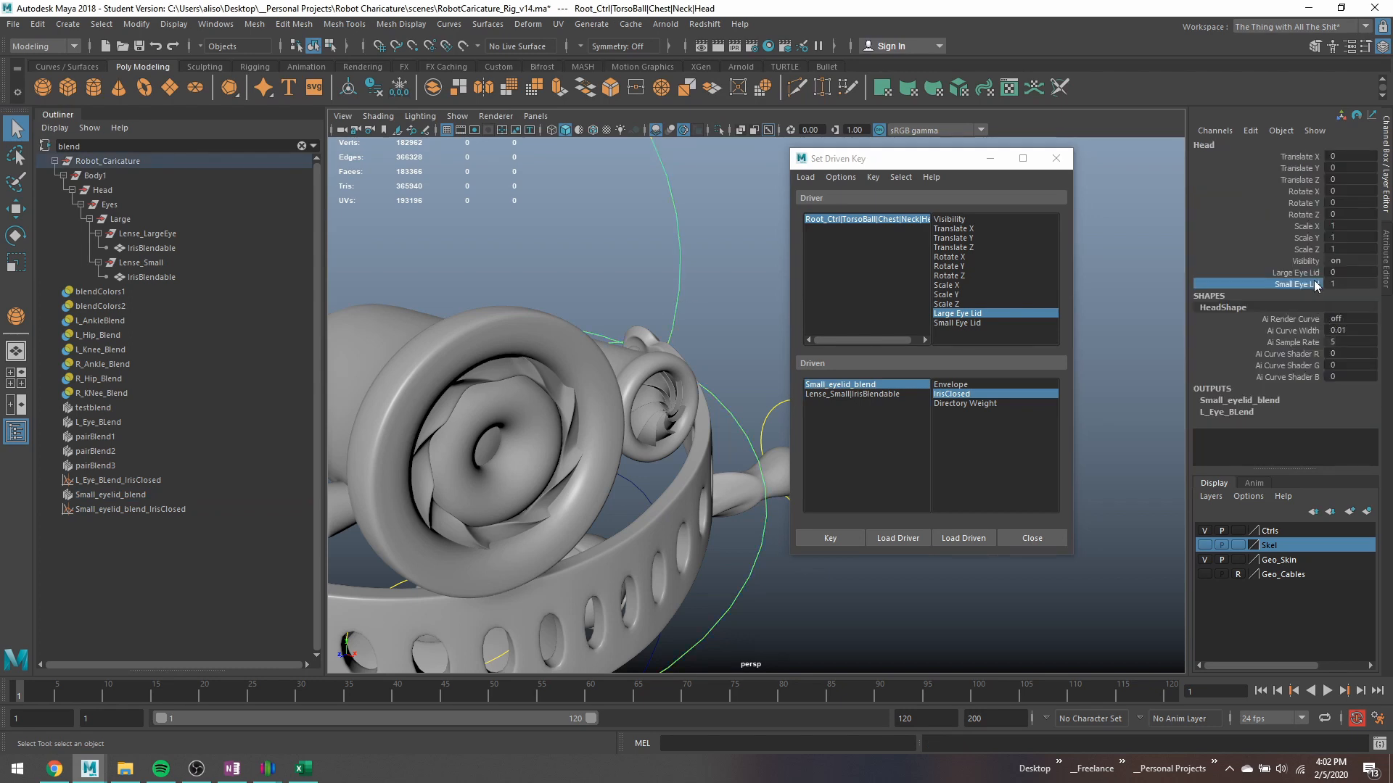
pyautogui.moveTo(697, 313); pyautogui.dragTo(725, 306, button='middle')
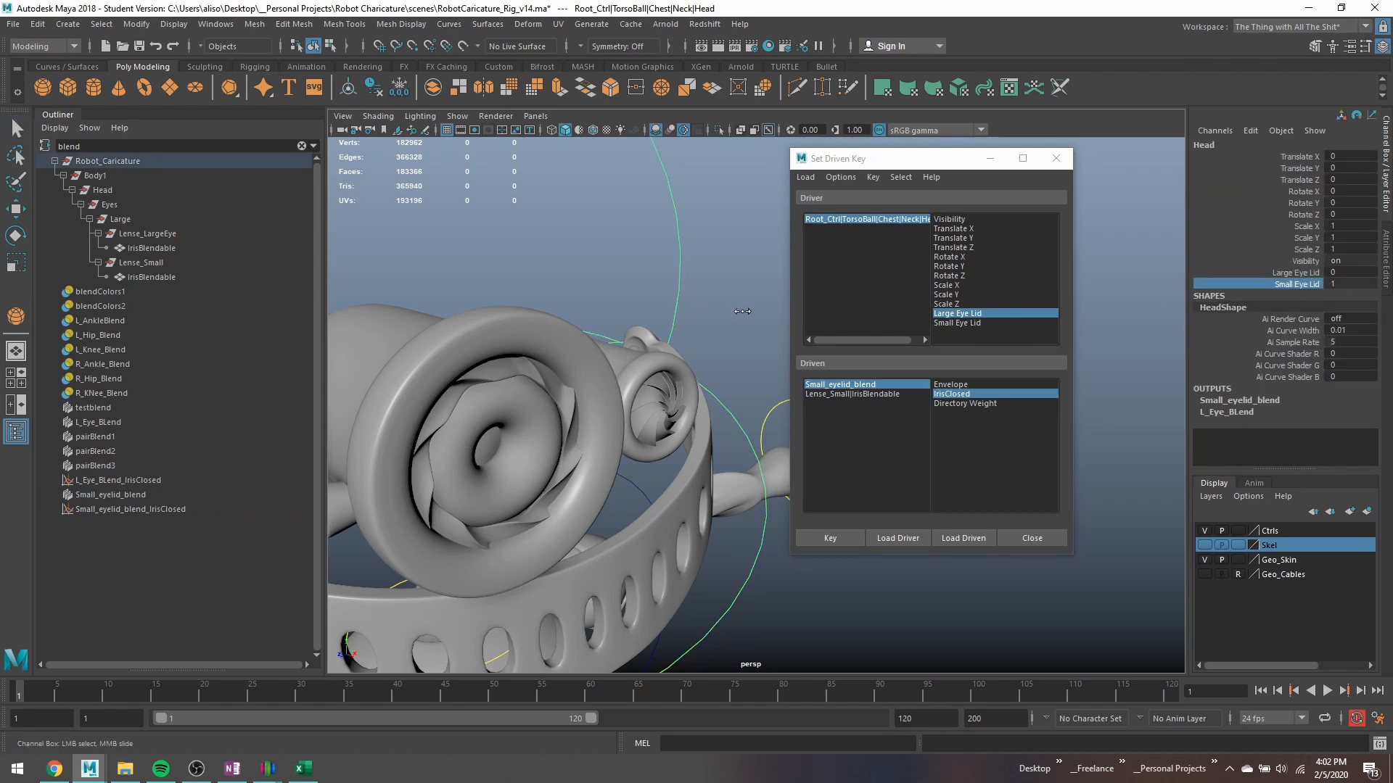
pyautogui.moveTo(742, 311); pyautogui.dragTo(711, 318, button='middle')
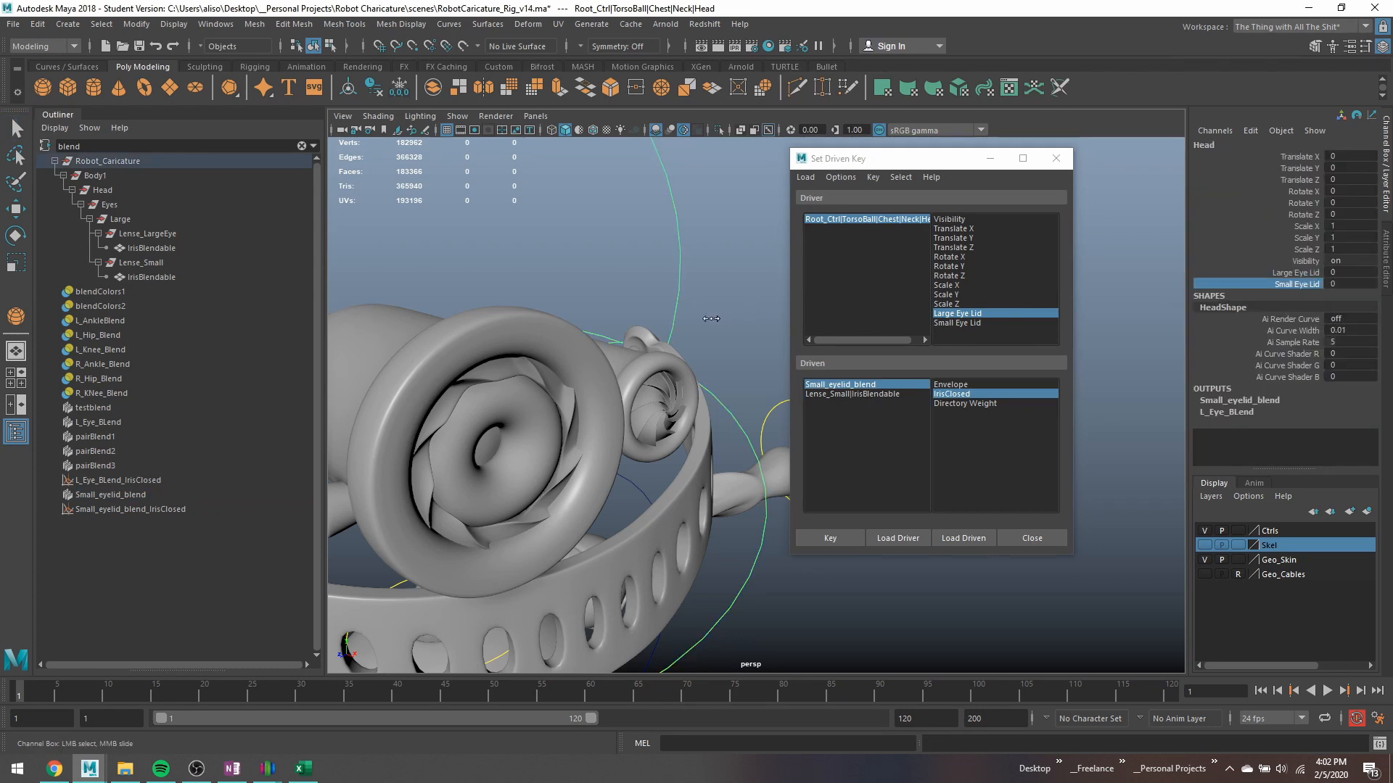
# Key Small_eyelid_blend's IrisClosed at 1 again with the driver attribute still on Large Eye Lid.
pyautogui.click(971, 395)
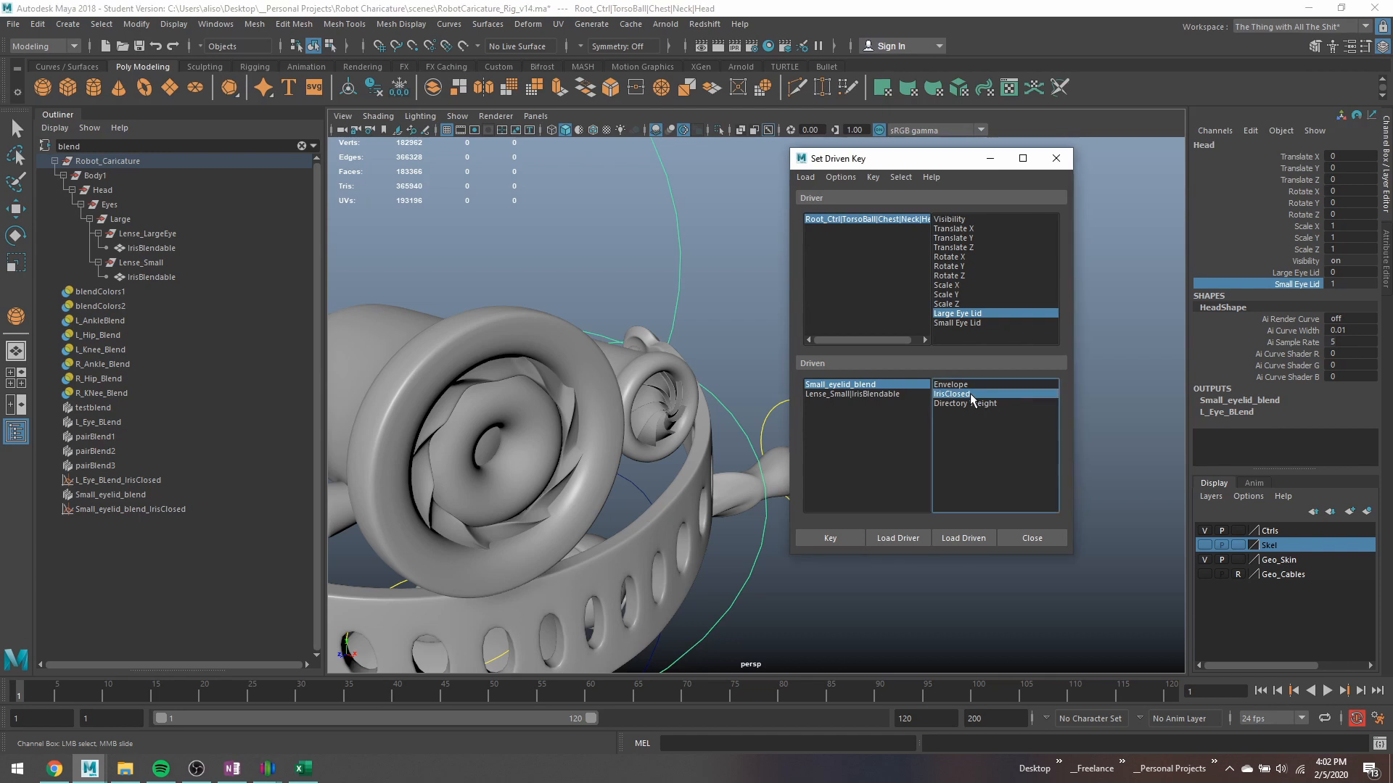
pyautogui.click(892, 385)
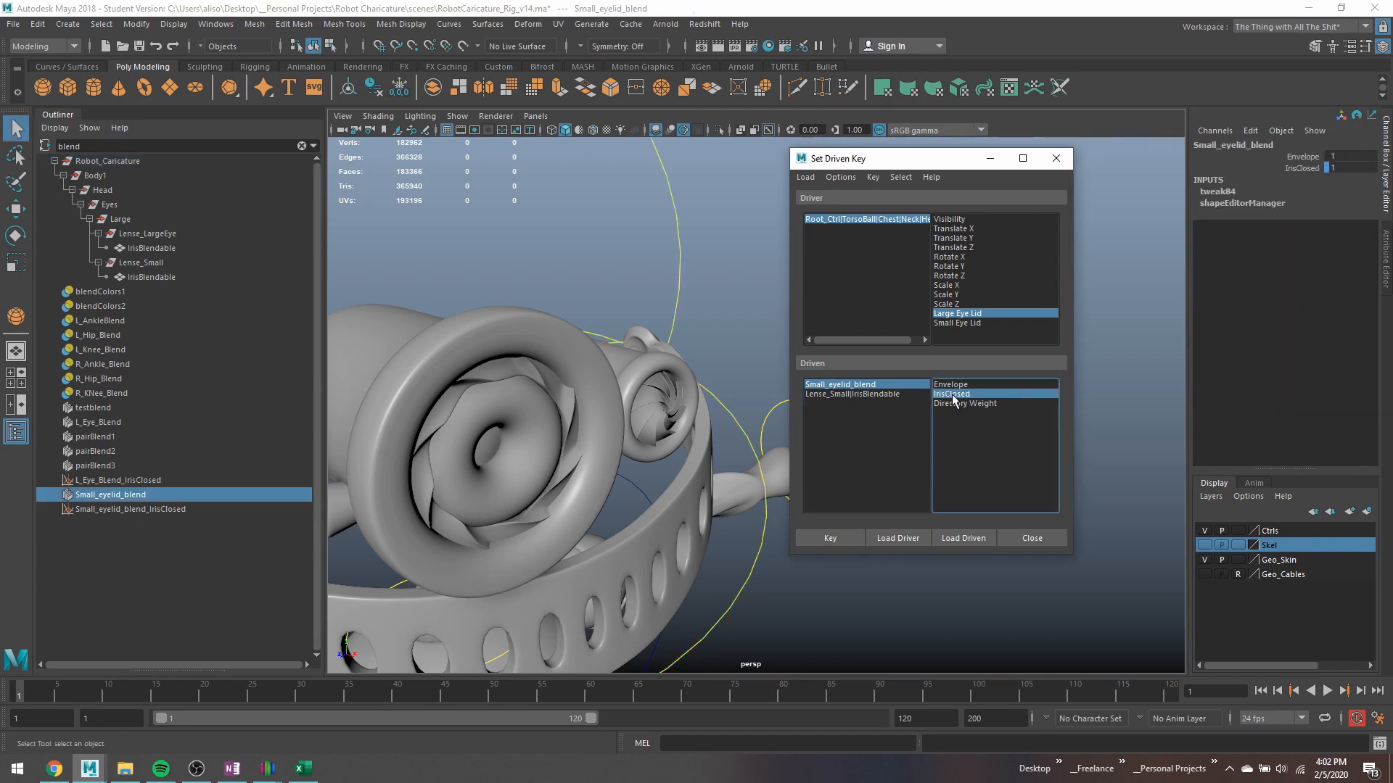
pyautogui.click(827, 539)
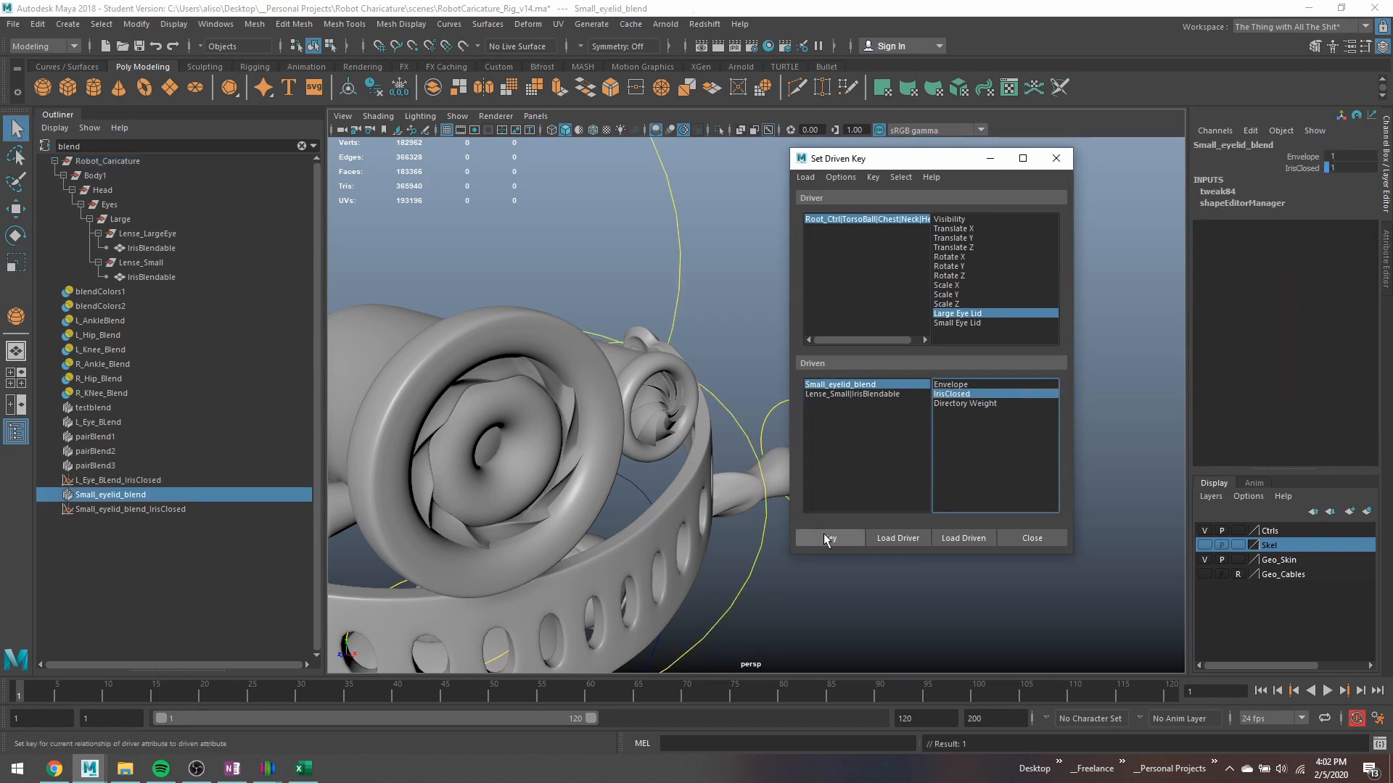
# Switch the driver attribute to Small Eye Lid and key Small_eyelid_blend's IrisClosed with both values at 1.
pyautogui.click(954, 315)
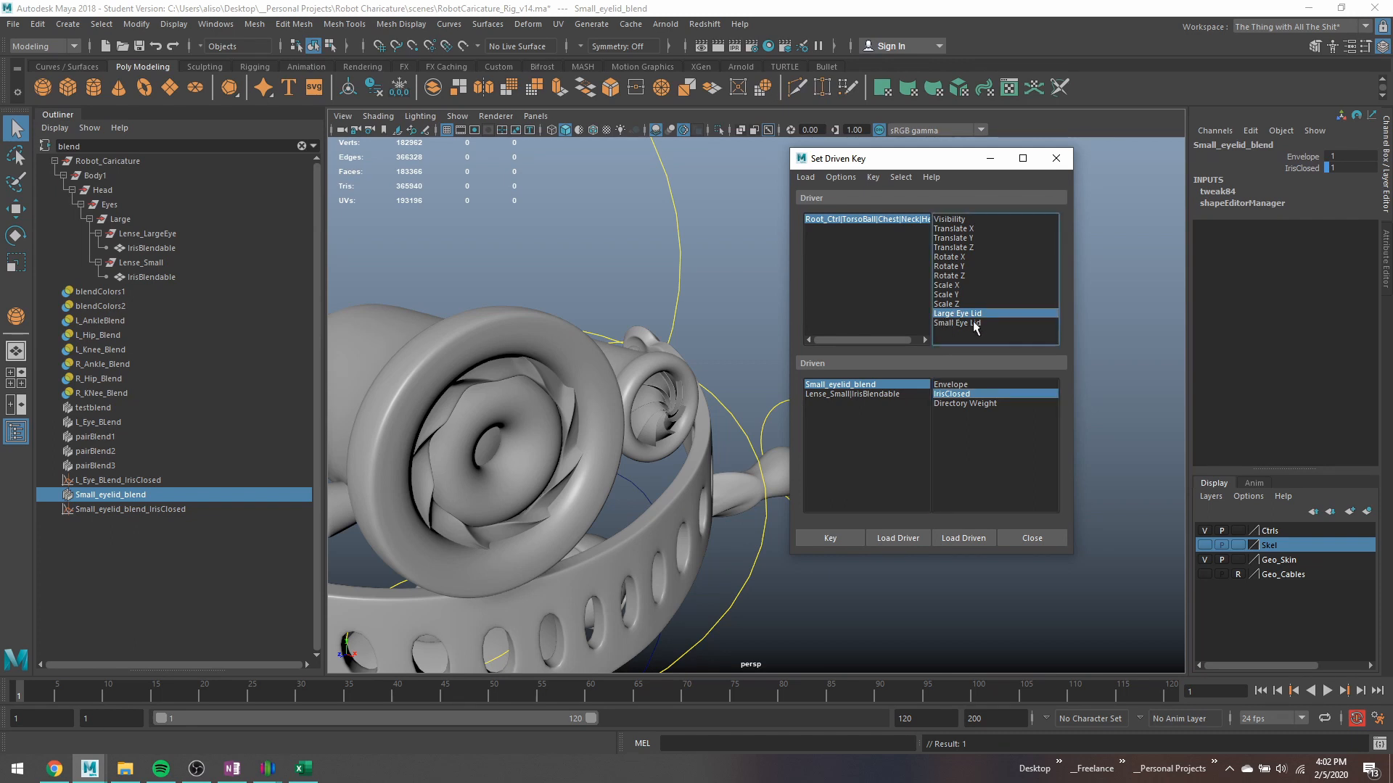
pyautogui.click(968, 324)
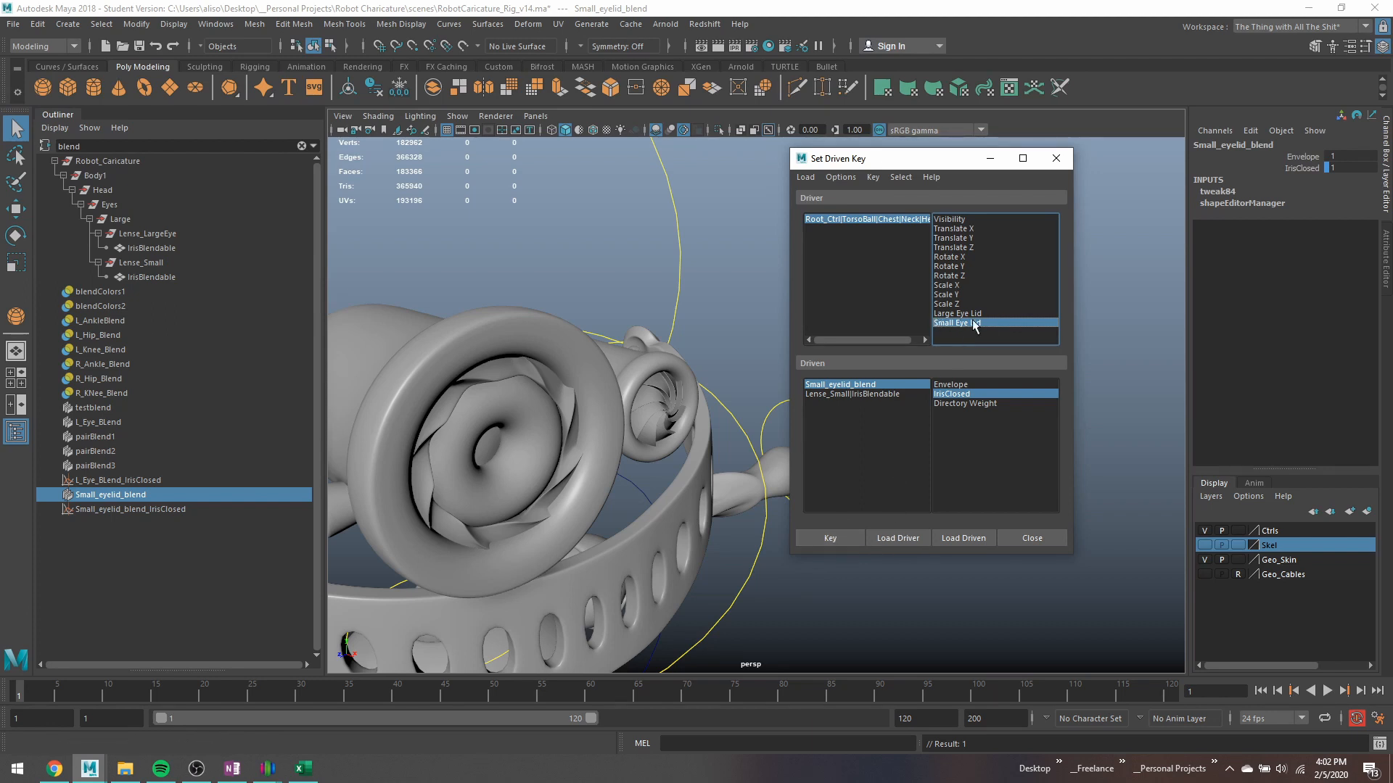
pyautogui.click(675, 274)
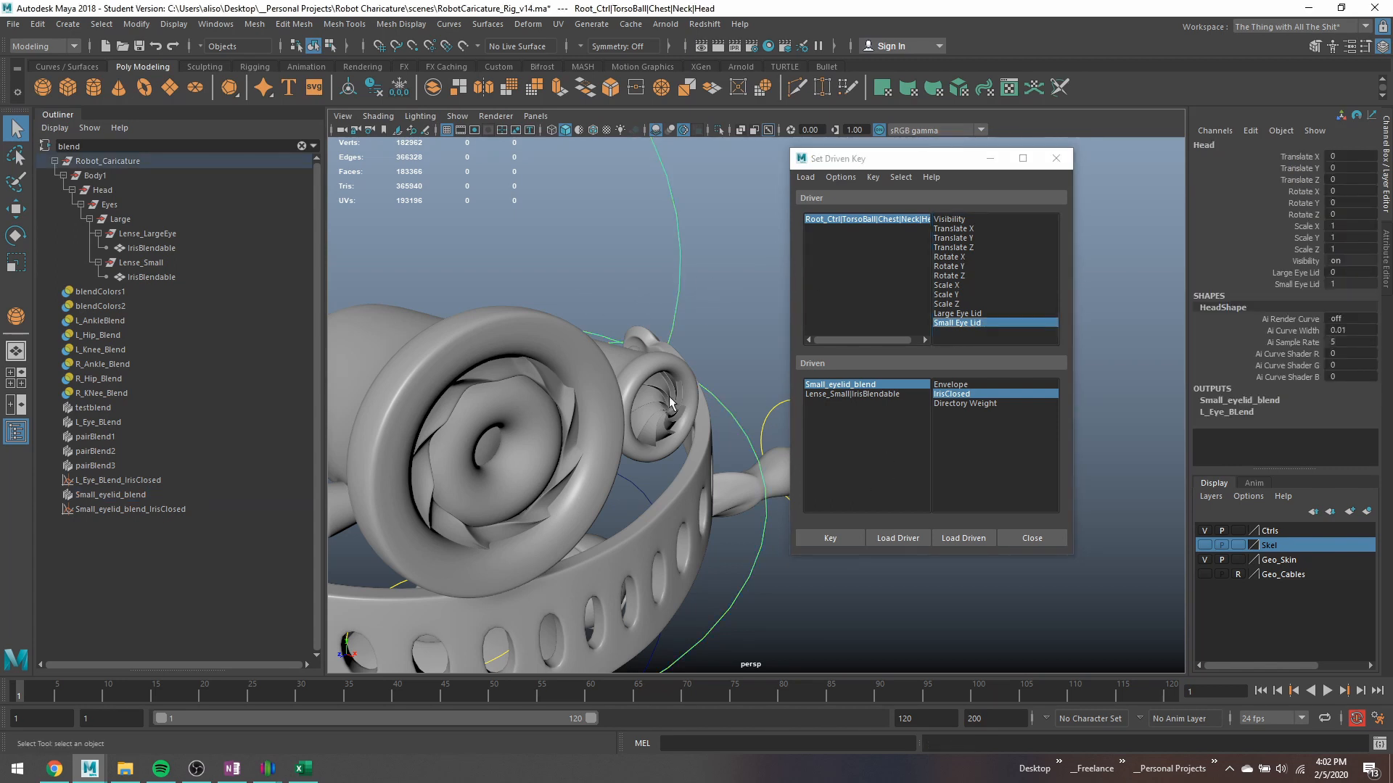
pyautogui.click(844, 536)
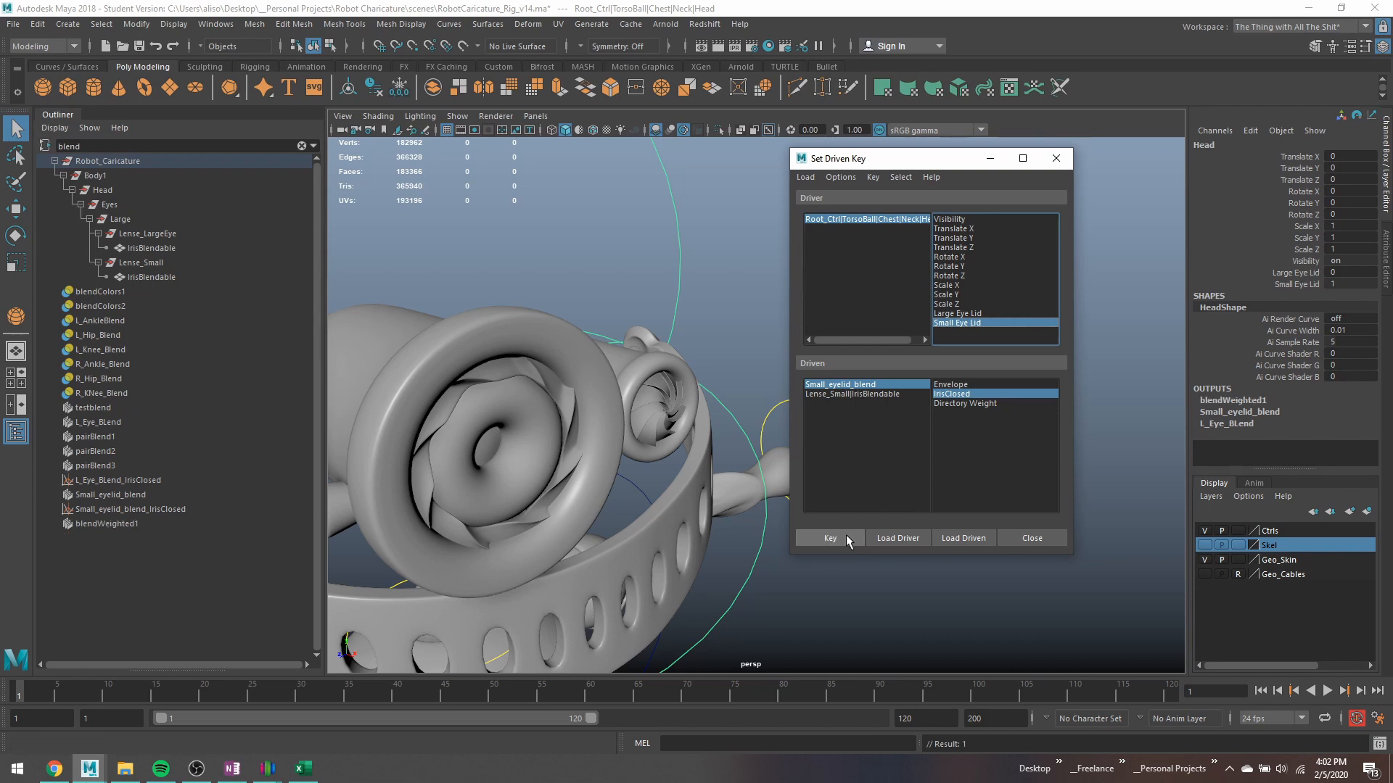
# Set the Head control's Small Eye Lid and Small_eyelid_blend's IrisClosed to 0, and set a driven key.
pyautogui.click(1342, 283)
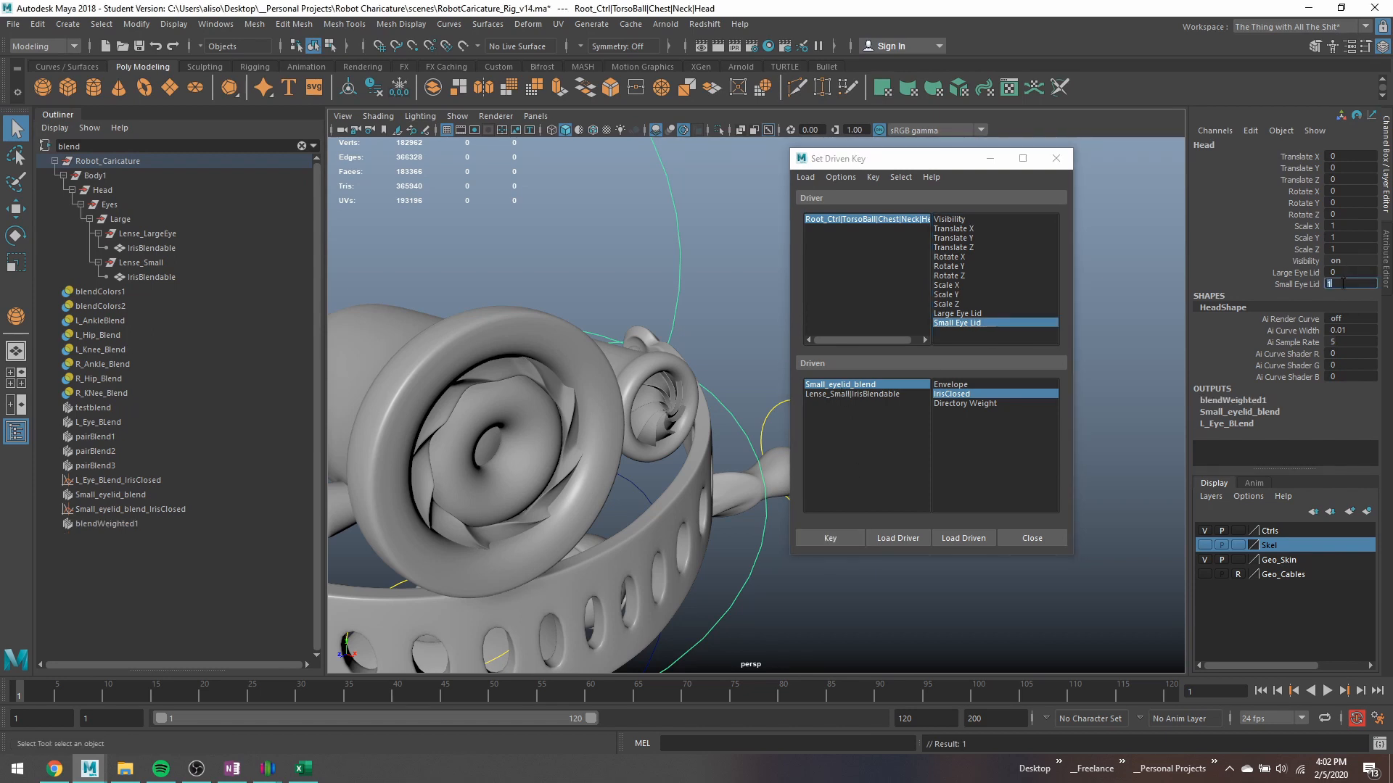
pyautogui.write('0')
pyautogui.press('Return')
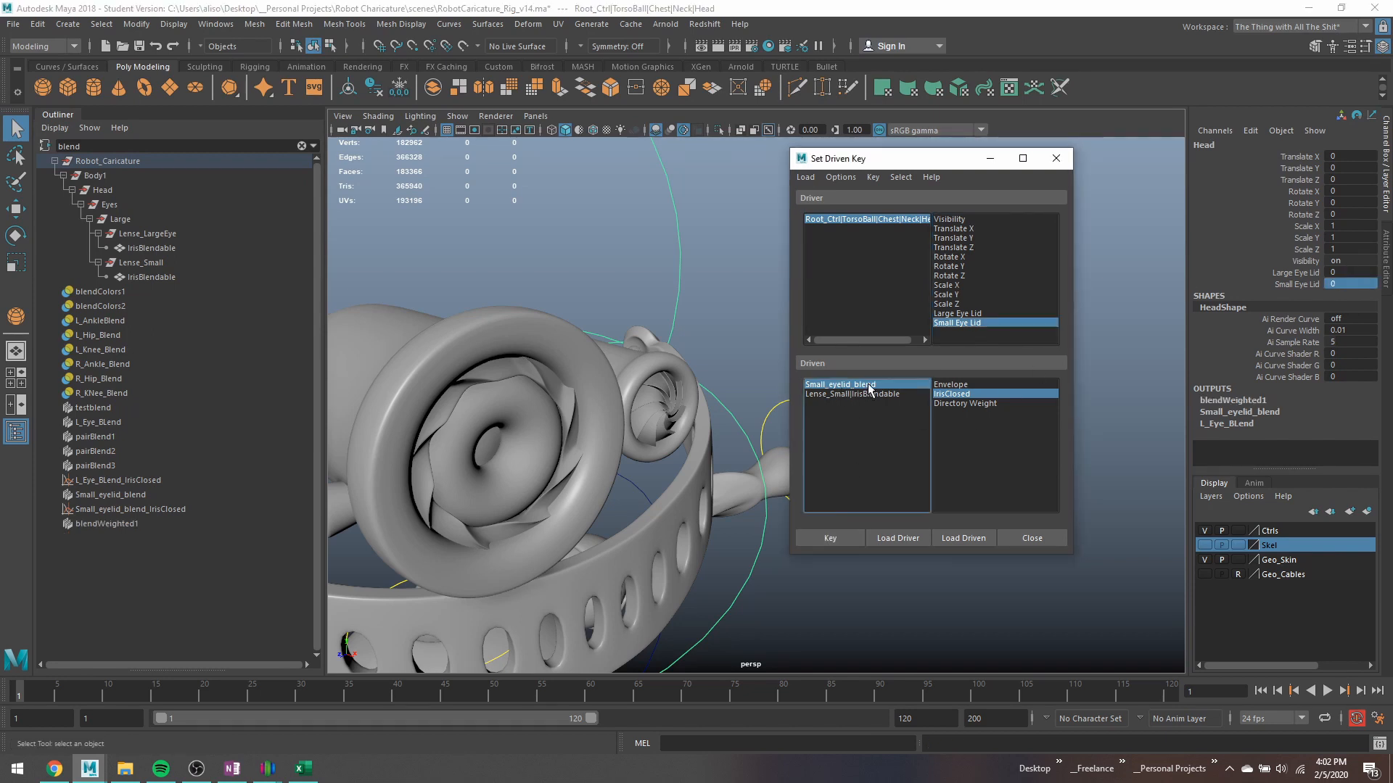
pyautogui.click(866, 384)
pyautogui.click(1344, 168)
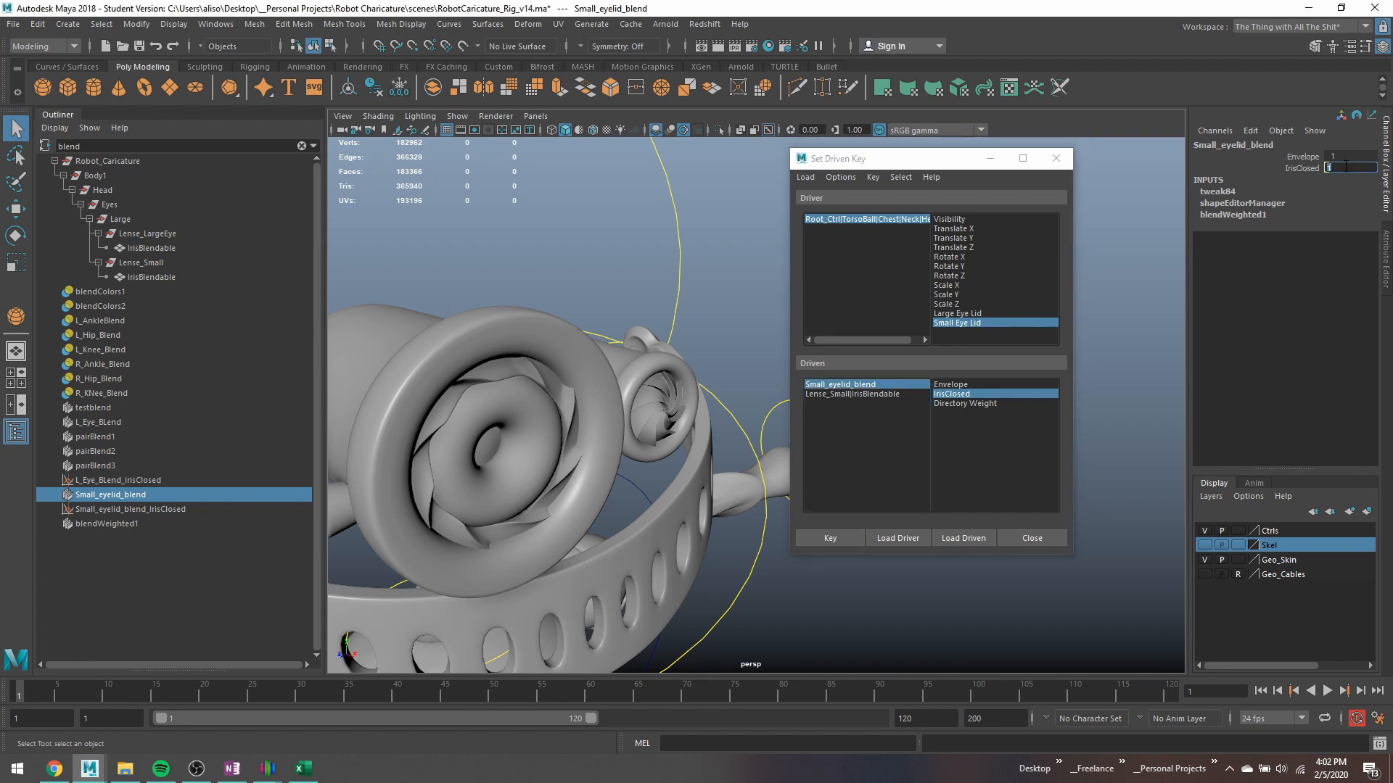
pyautogui.write('0')
pyautogui.press('Return')
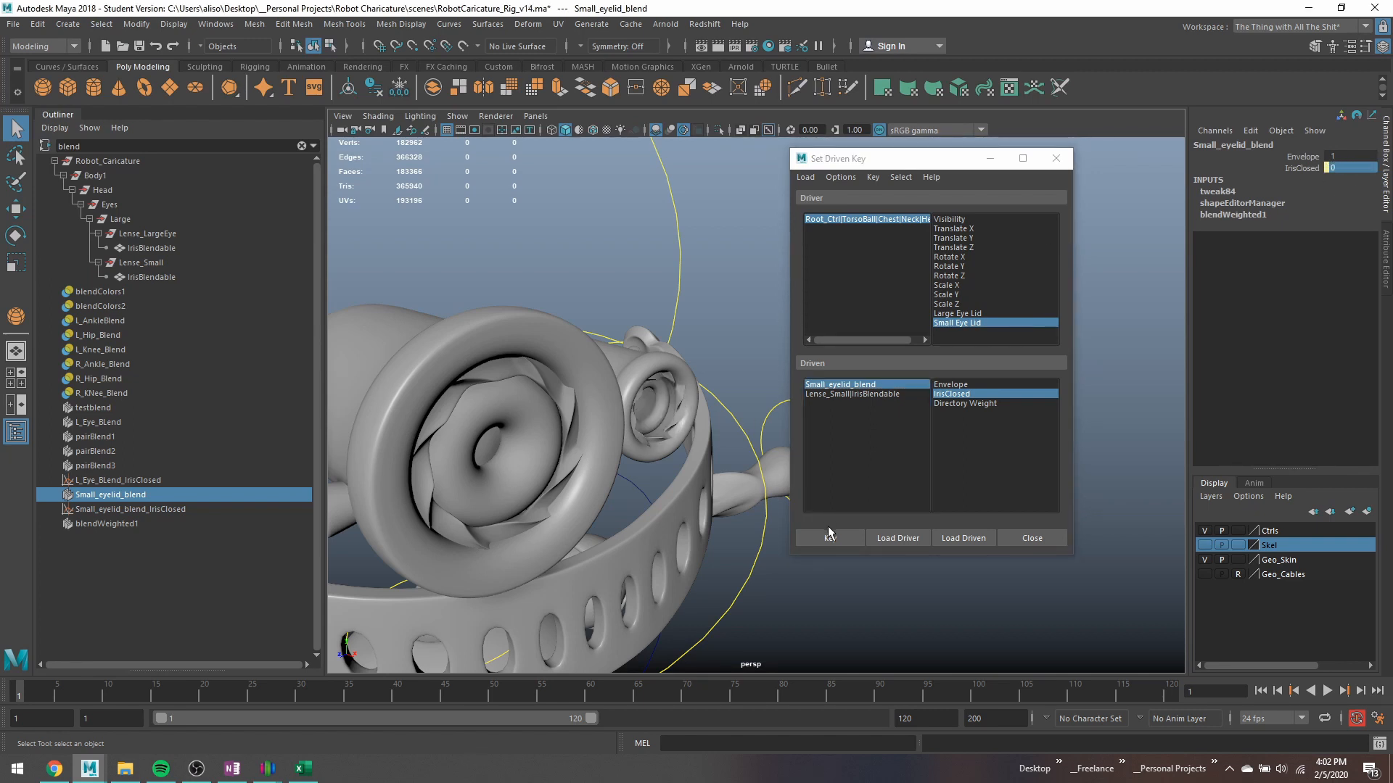
pyautogui.click(828, 537)
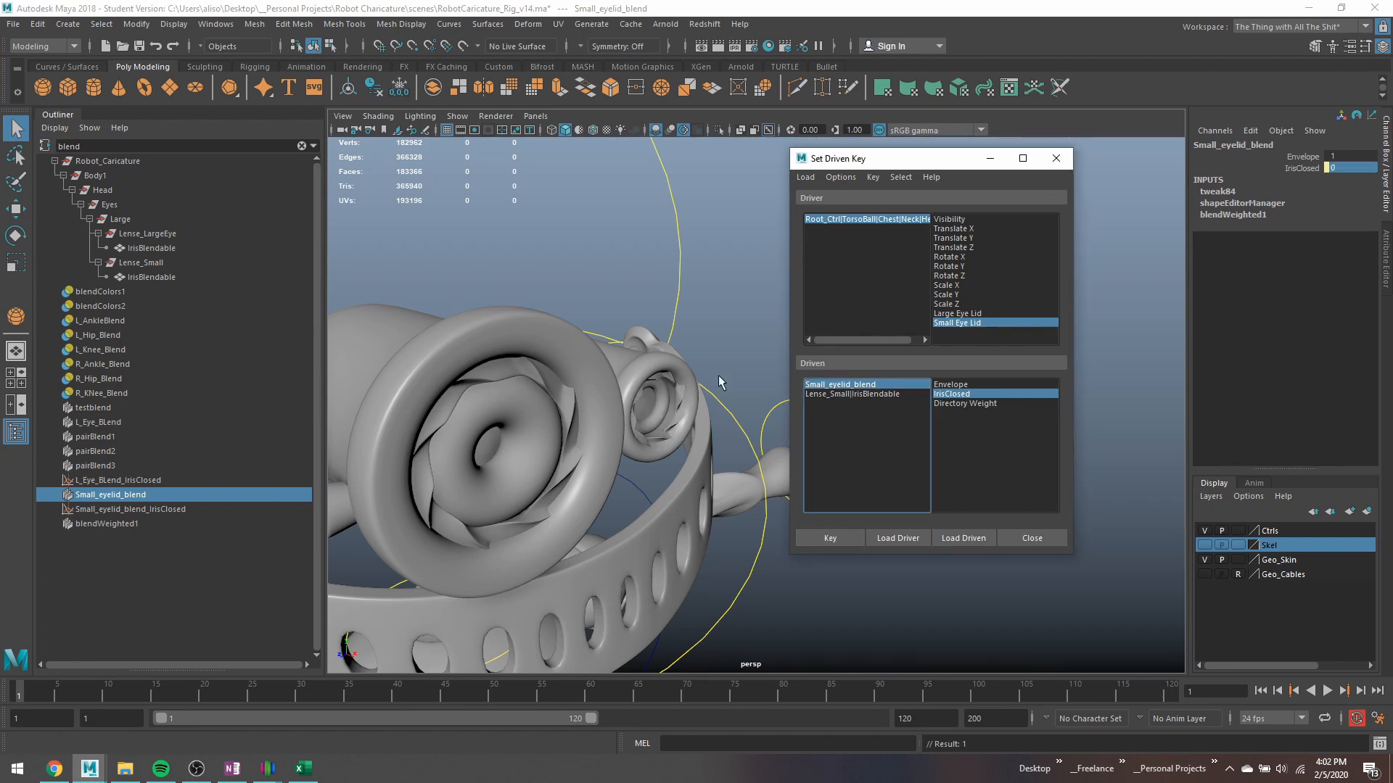
# Test the small iris by varying the Head control's Small Eye Lid attribute.
pyautogui.moveTo(638, 299); pyautogui.dragTo(697, 322)
pyautogui.click(1320, 286)
pyautogui.moveTo(1157, 332); pyautogui.dragTo(1117, 350, button='middle')
# Test both irises by varying the Head control's Large and Small Eye Lid attributes together, and close the Set Driven Key window.
pyautogui.click(1297, 273)
pyautogui.keyDown('shift'); pyautogui.click(1298, 285); pyautogui.keyUp('shift')
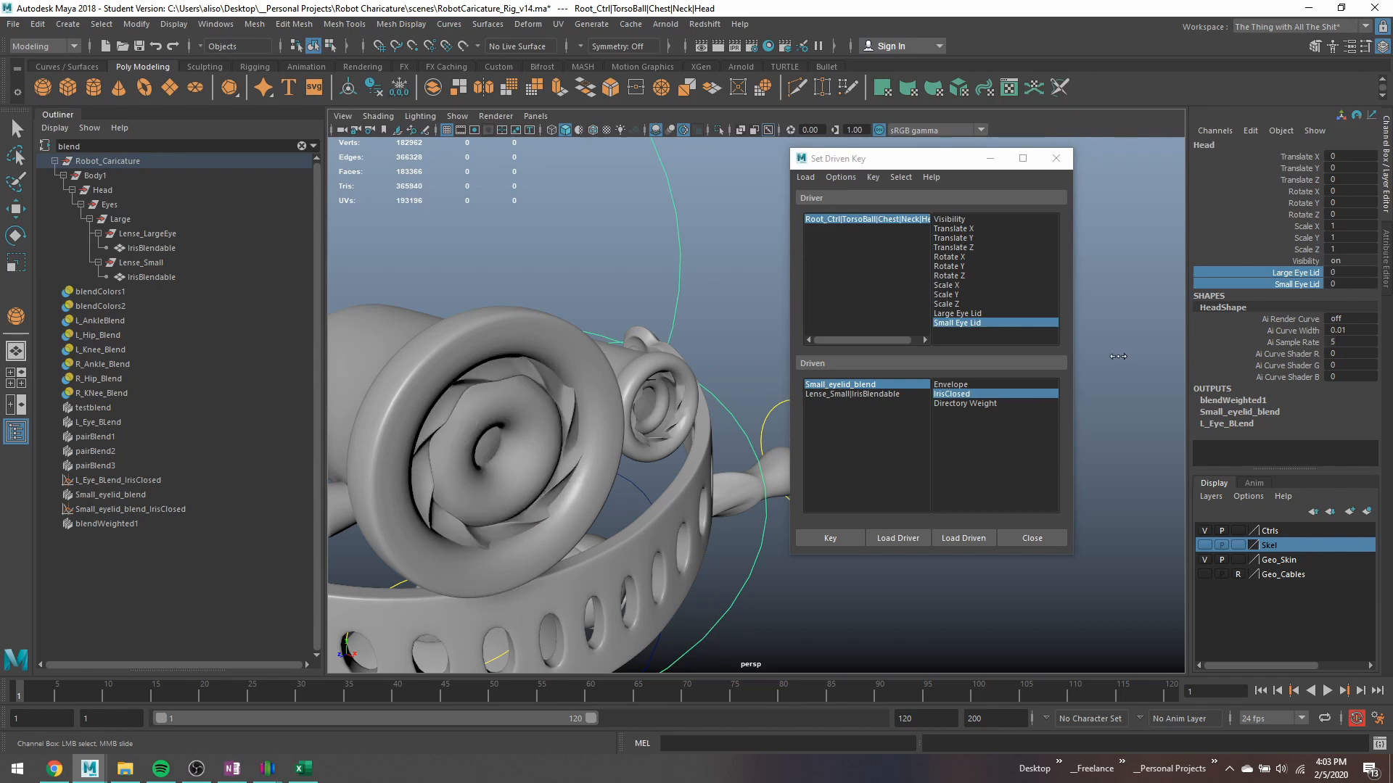
pyautogui.keyDown('alt'); pyautogui.moveTo(1117, 352); pyautogui.dragTo(1017, 340); pyautogui.keyUp('alt')
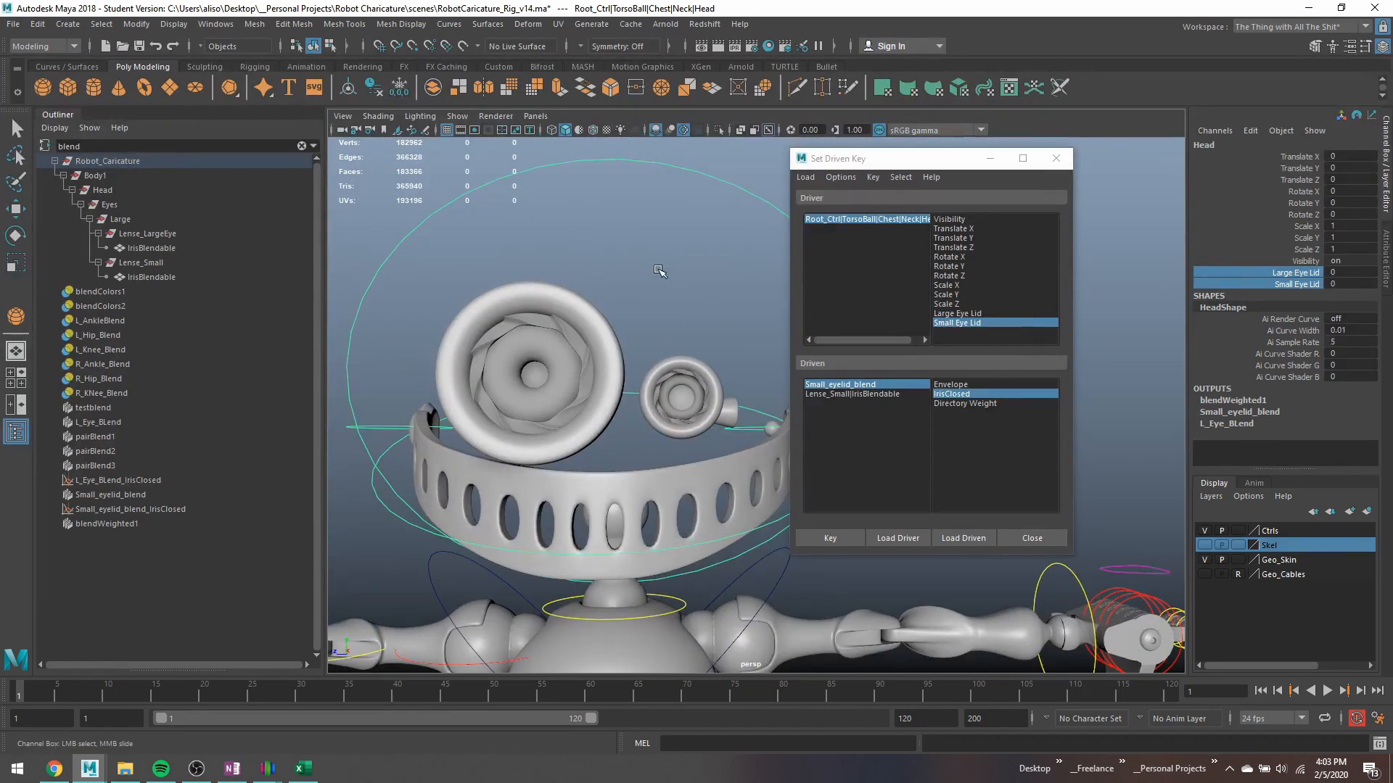
pyautogui.click(1054, 160)
pyautogui.moveTo(841, 297)
pyautogui.keyDown('alt'); pyautogui.mouseDown()
pyautogui.moveTo(833, 335)
pyautogui.moveTo(762, 324)
pyautogui.moveTo(816, 305)
pyautogui.mouseUp(); pyautogui.keyUp('alt')
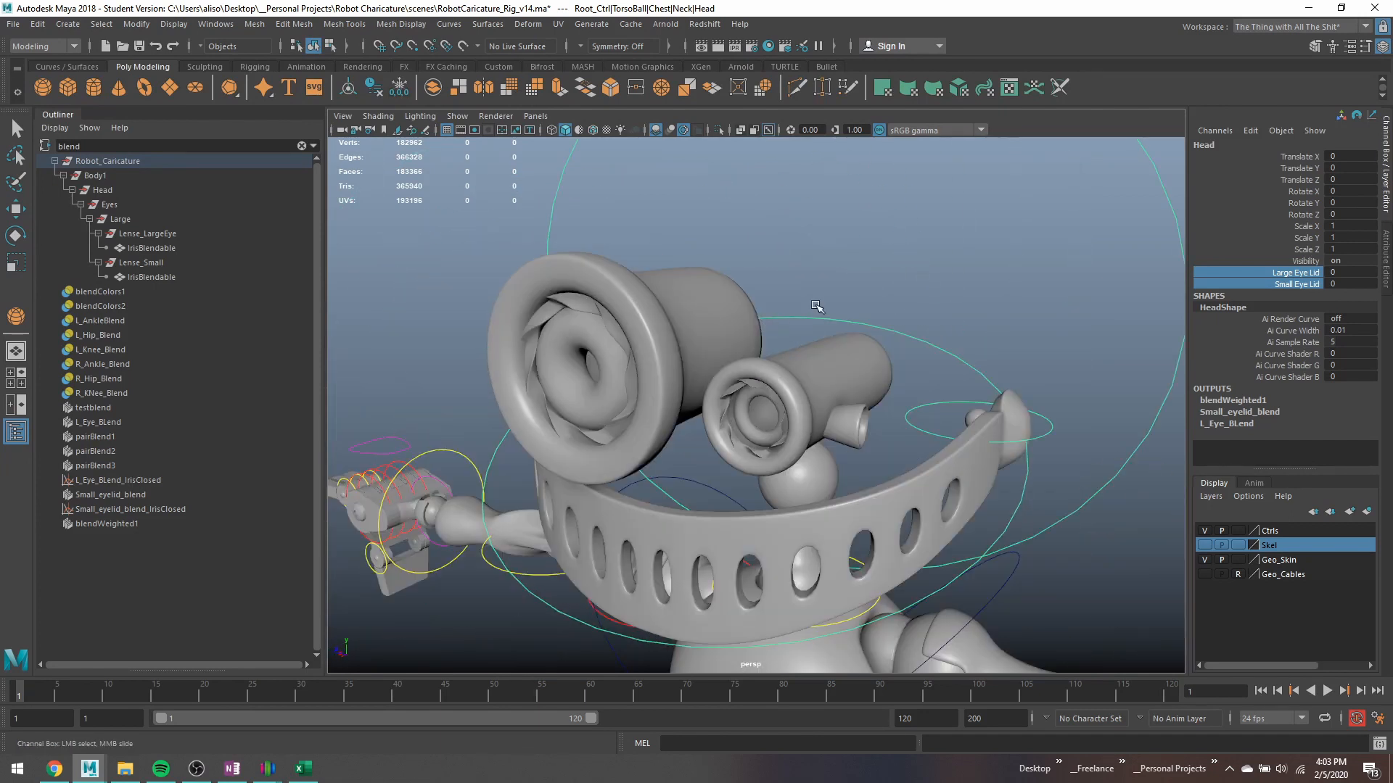